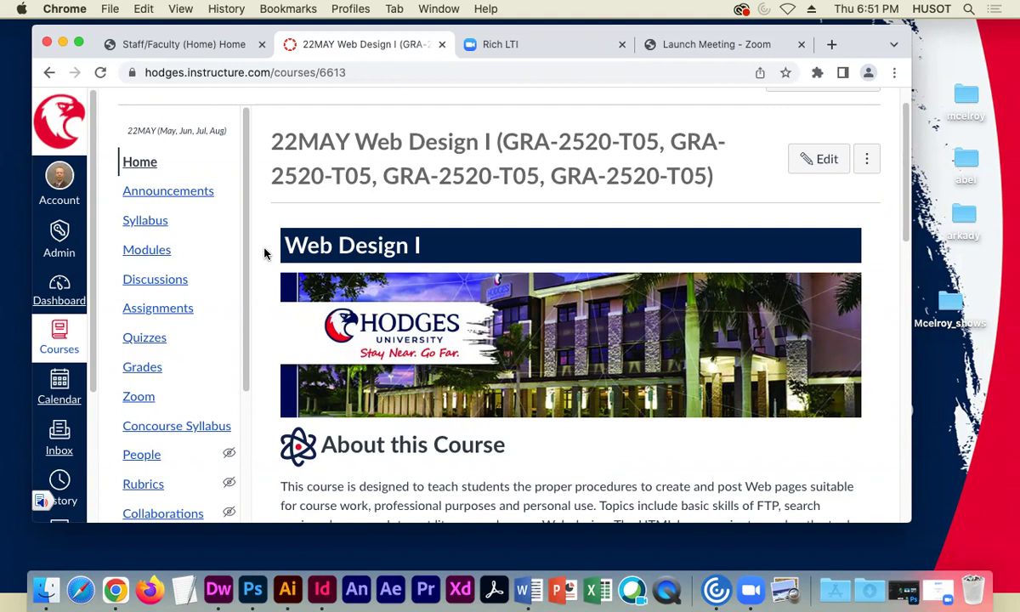
- Open a new Chrome window, size and position it, minimize the course page window, and load wix.com
left_click(111, 10)
left_click(119, 41)
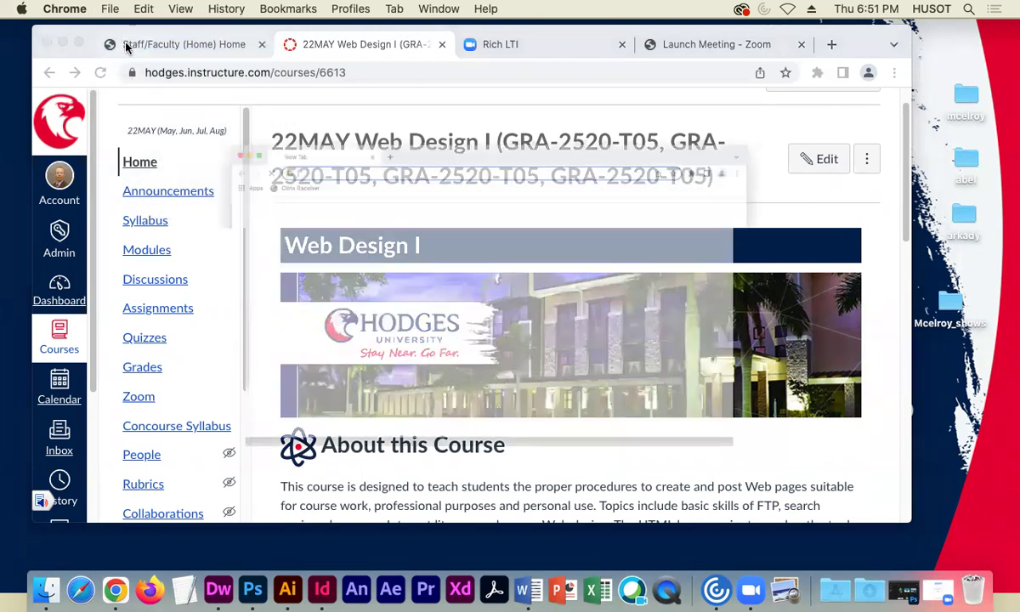
left_click_drag(927, 256, 863, 254)
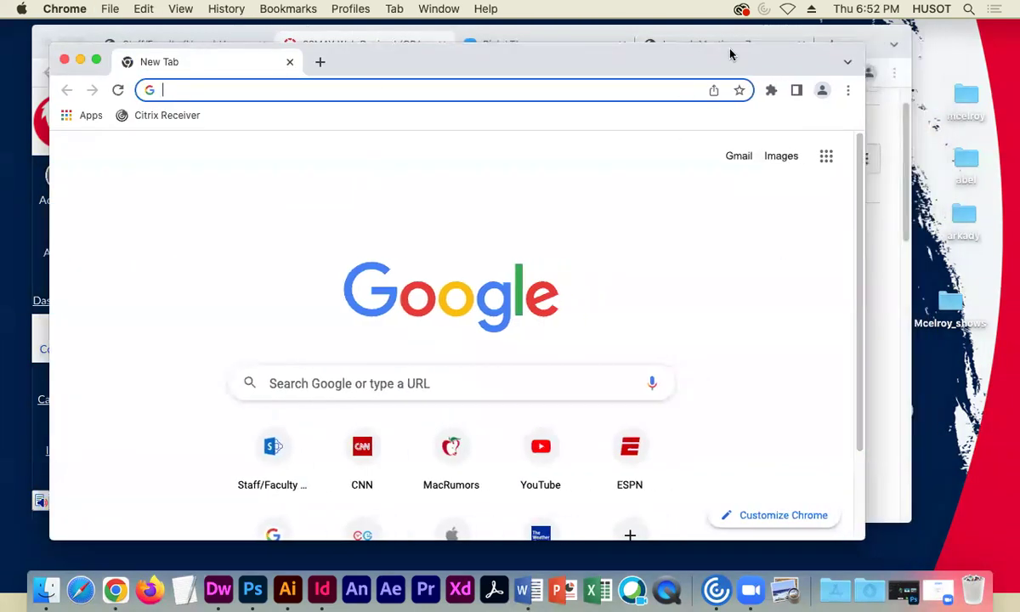
left_click_drag(729, 55, 801, 55)
left_click(63, 40)
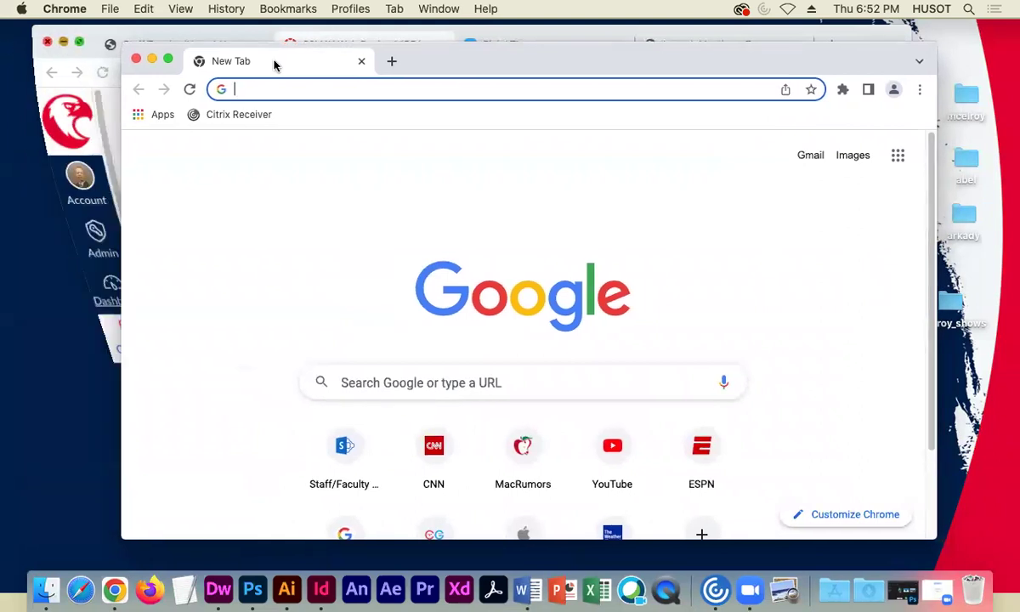
left_click_drag(878, 59, 776, 61)
type("wix.com")
key("Return")
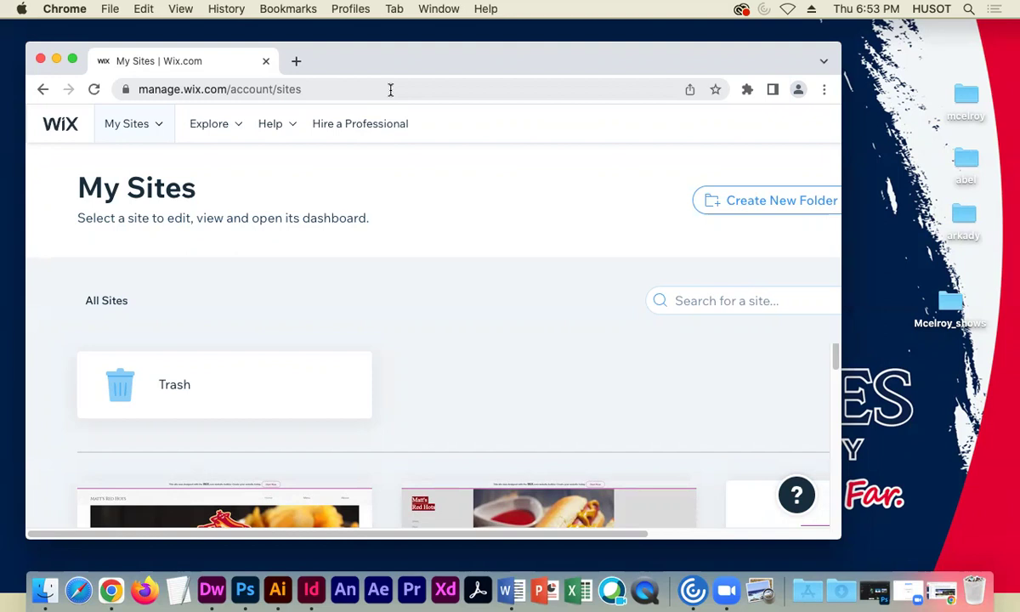
- Widen the Chrome window so the Wix My Sites dashboard shows at full width
left_click_drag(383, 54, 387, 61)
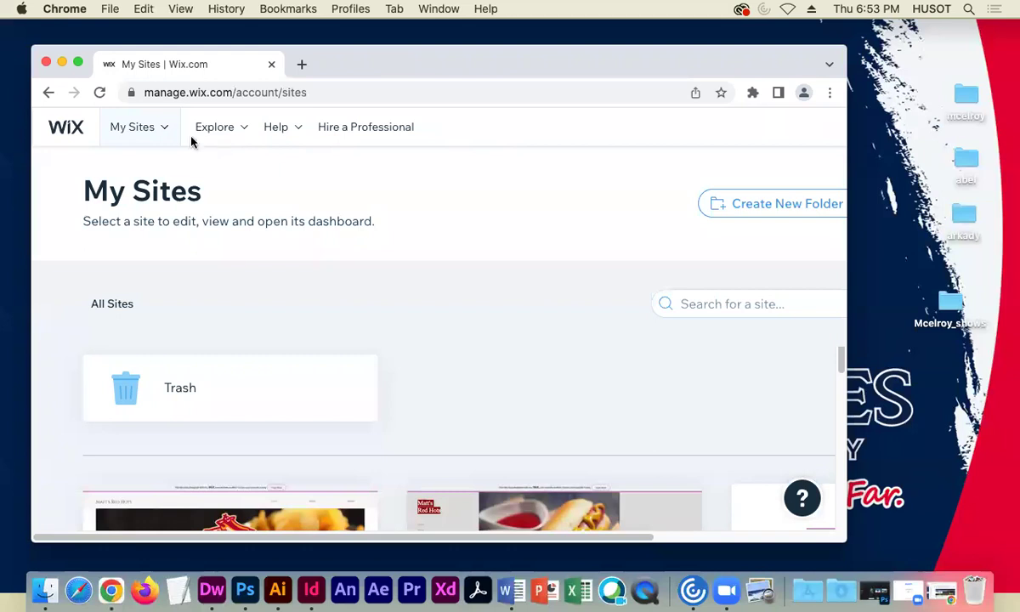
left_click_drag(854, 266, 1001, 266)
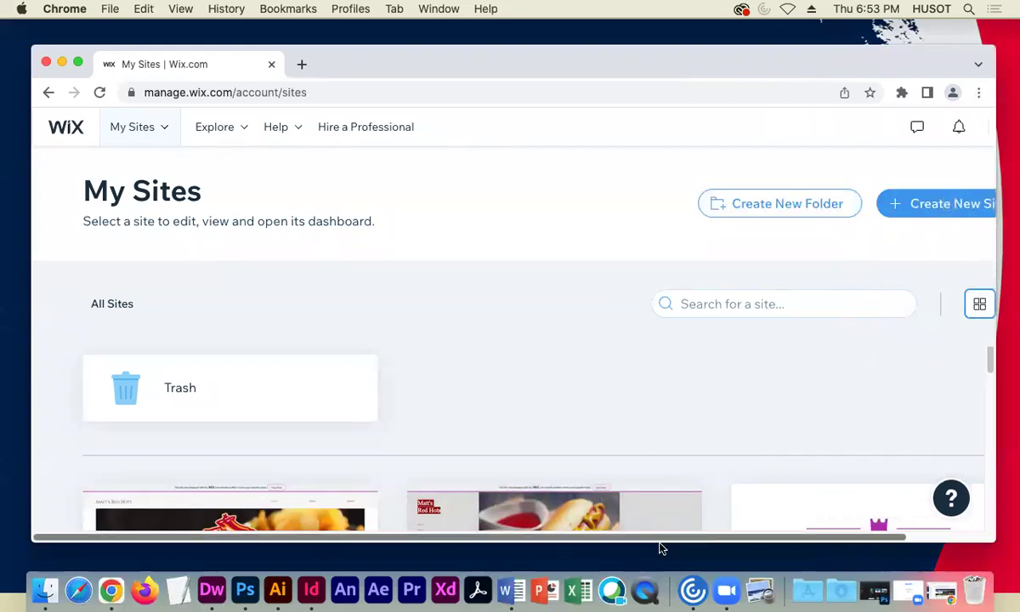
scroll(667, 541, "right", 3)
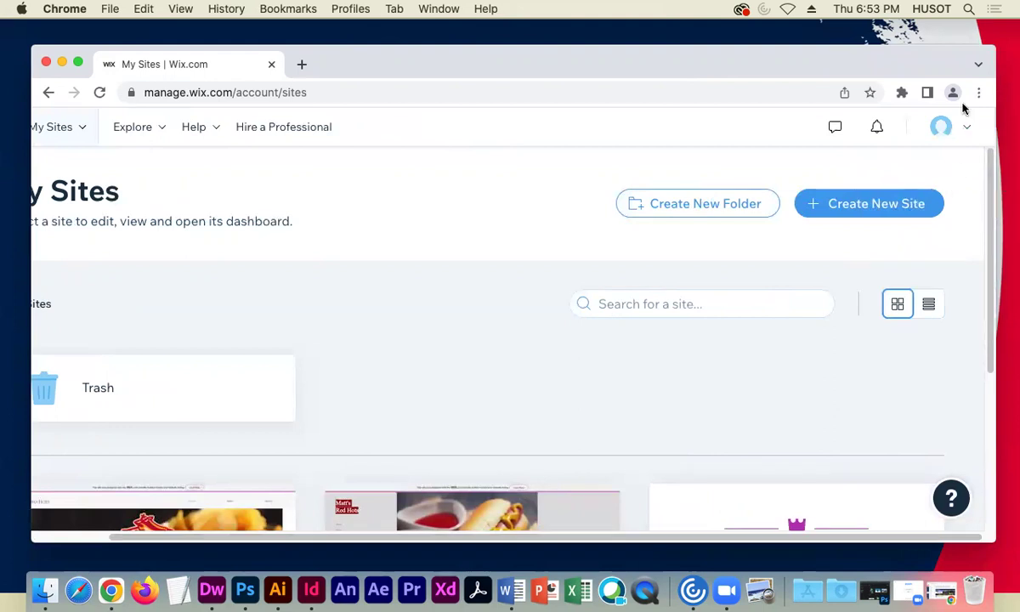
- Log out of the Wix account and browse the public wix.com homepage
left_click(943, 127)
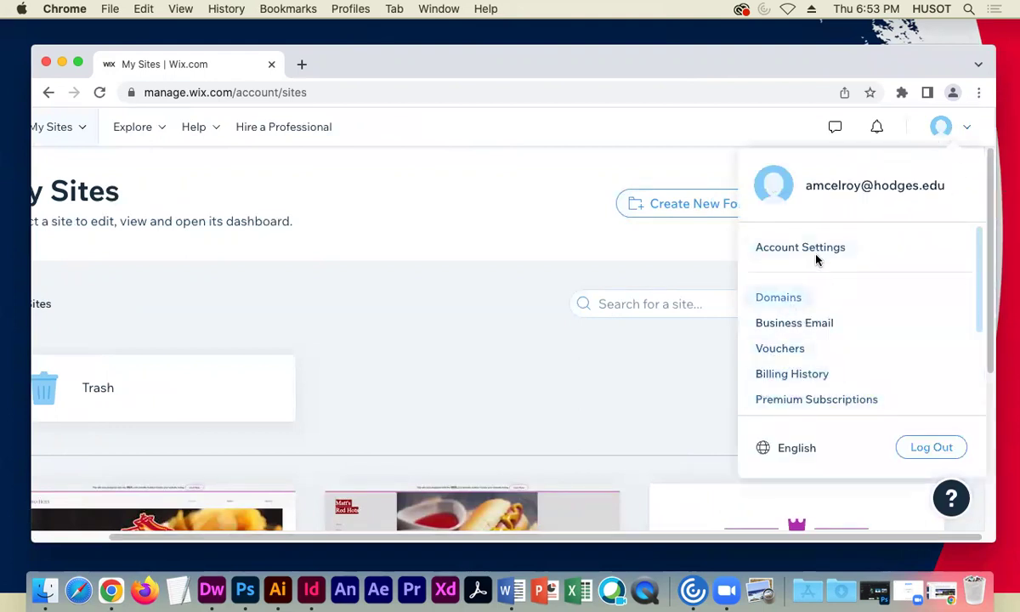
left_click(911, 444)
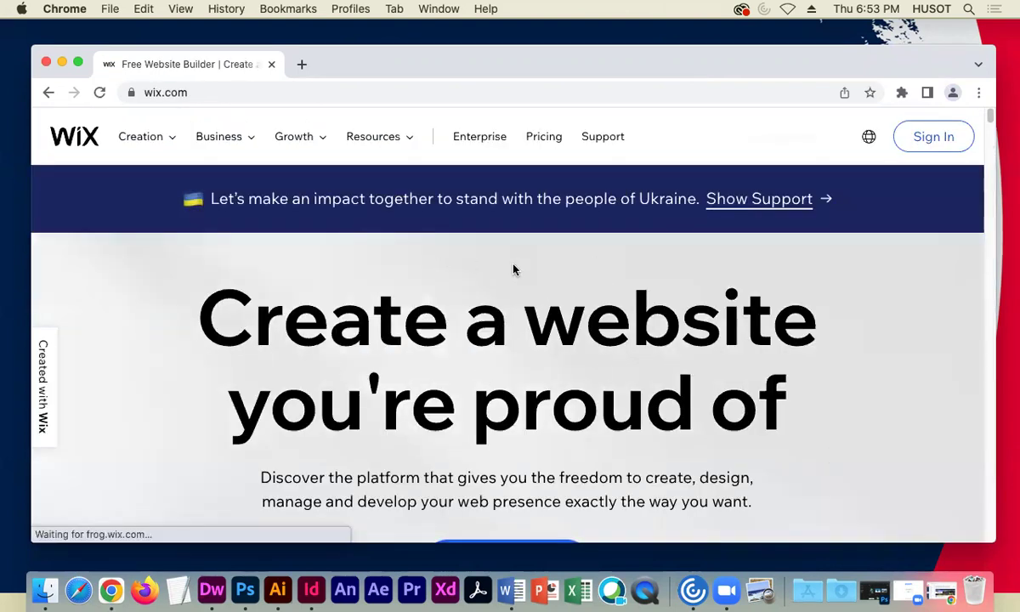
scroll(439, 330, "down", 4)
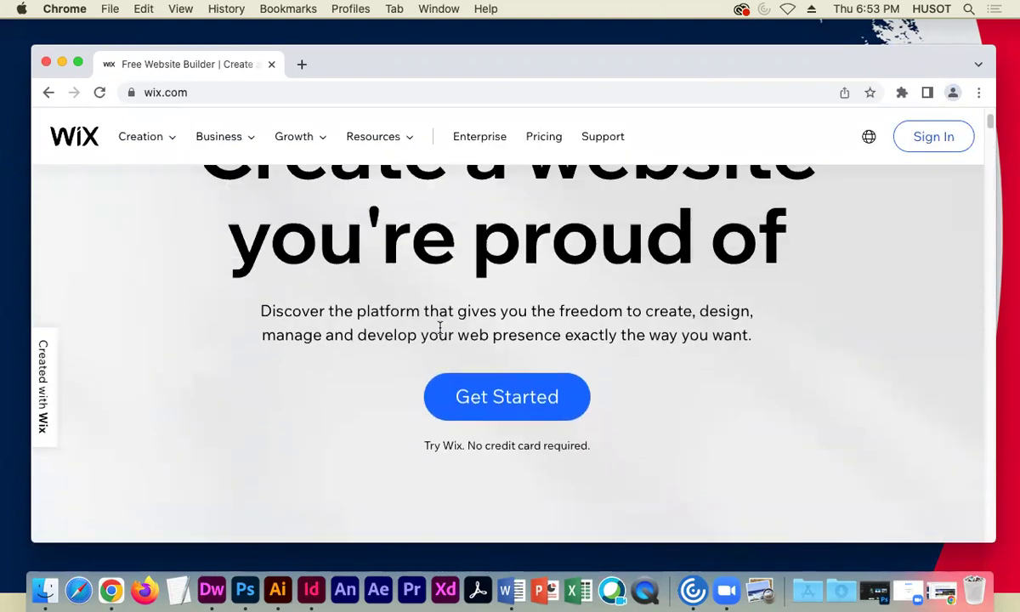
scroll(440, 329, "up", 4)
scroll(439, 330, "down", 4)
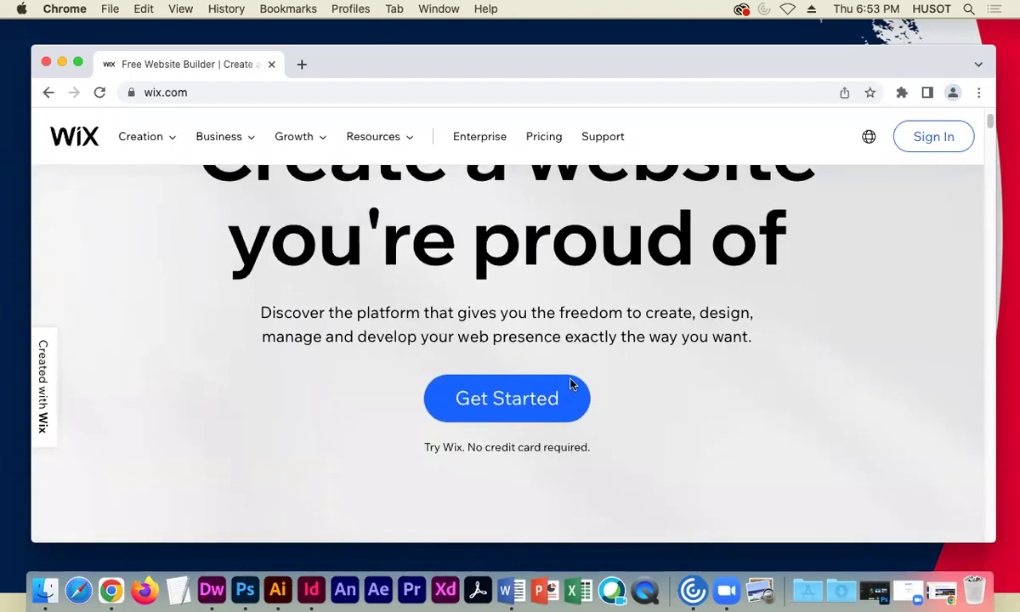
scroll(453, 307, "up", 4)
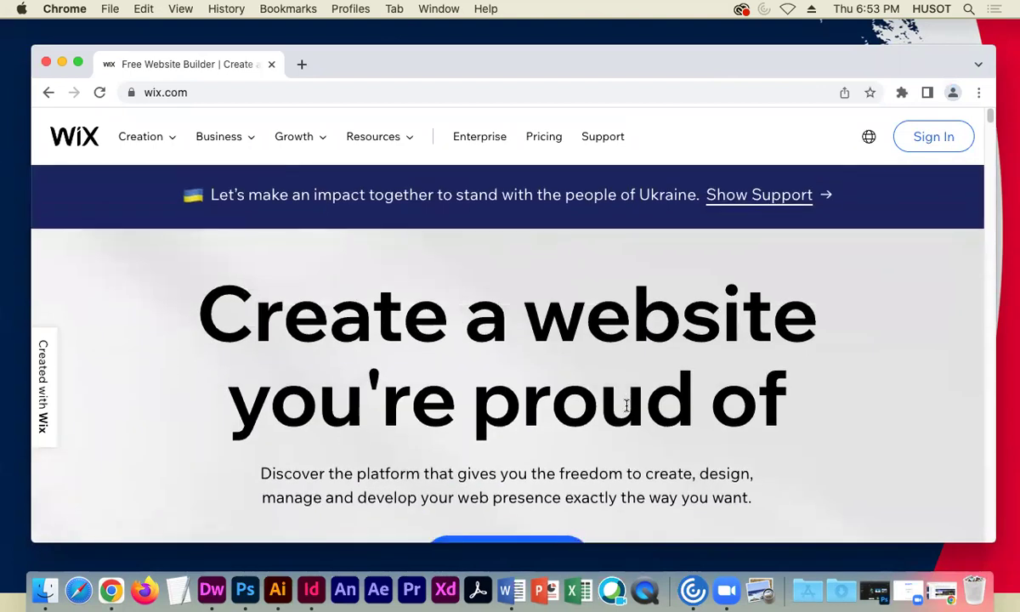
scroll(626, 408, "down", 12)
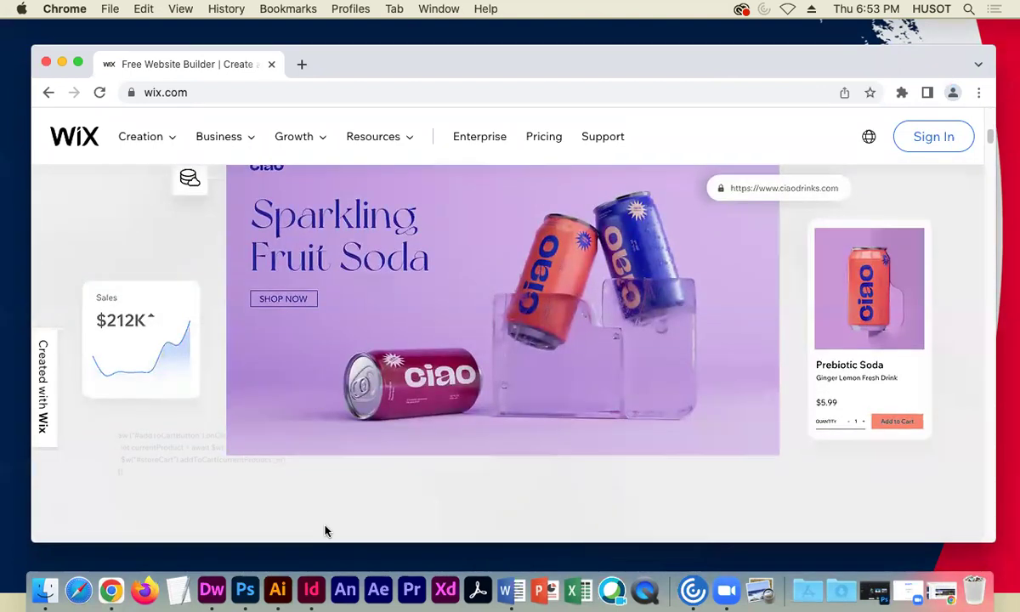
scroll(480, 385, "down", 6)
scroll(480, 385, "down", 8)
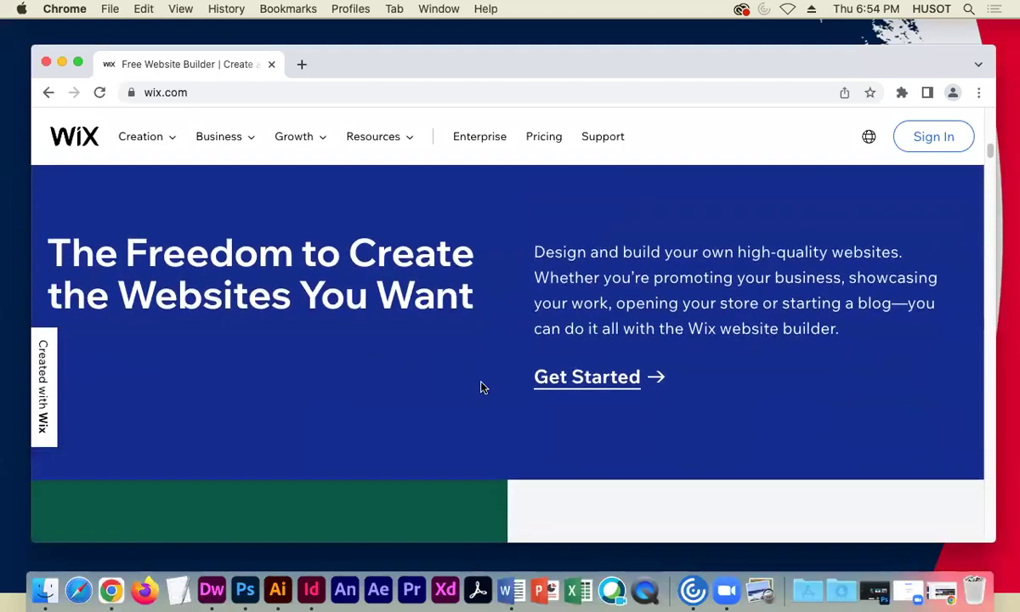
scroll(481, 386, "down", 3)
scroll(478, 387, "up", 20)
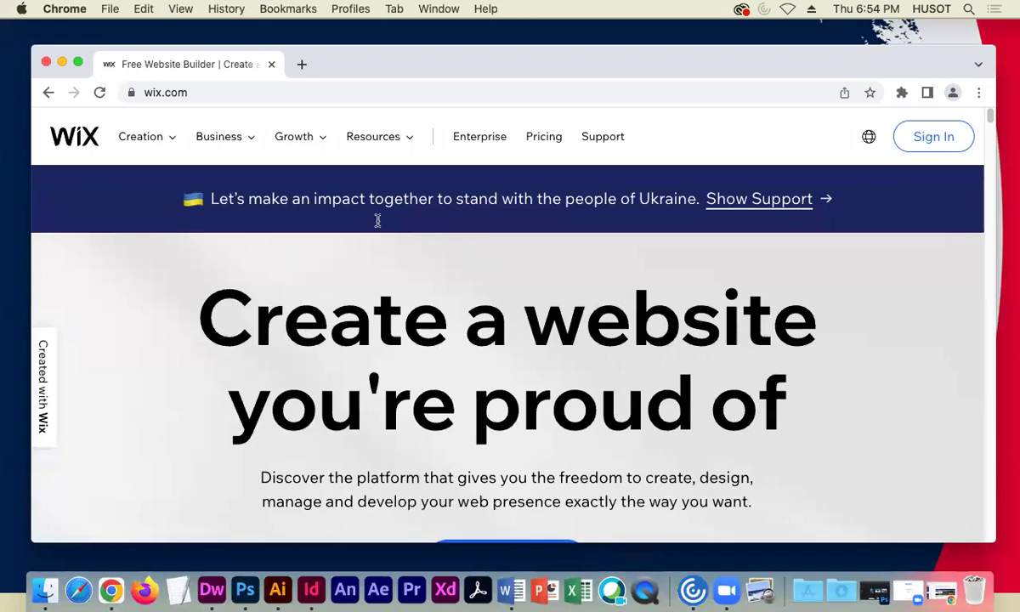
- Go to the Wix log in page and sign in with the account e-mail and password
left_click(919, 137)
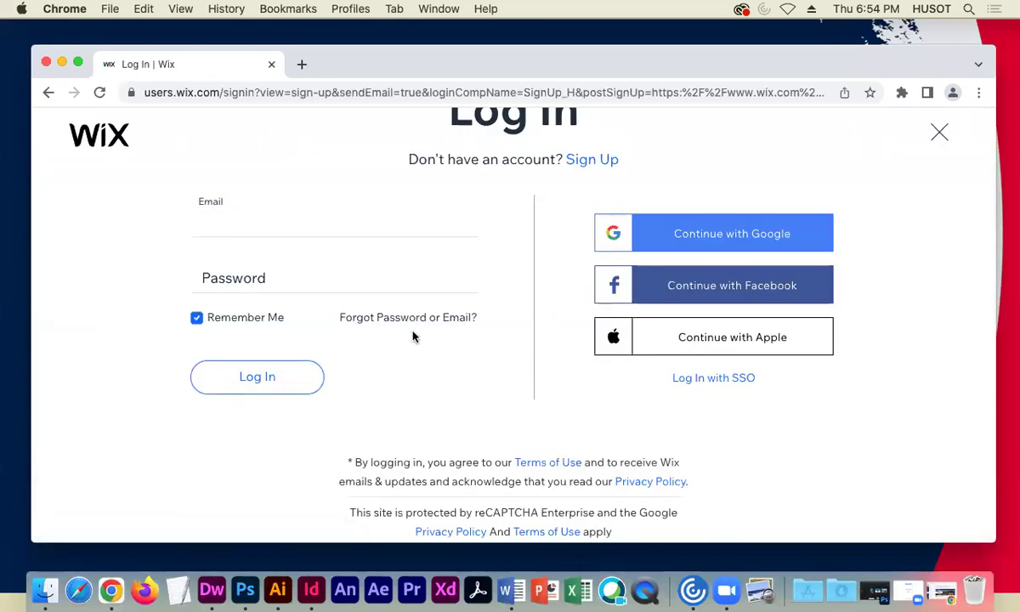
left_click(583, 159)
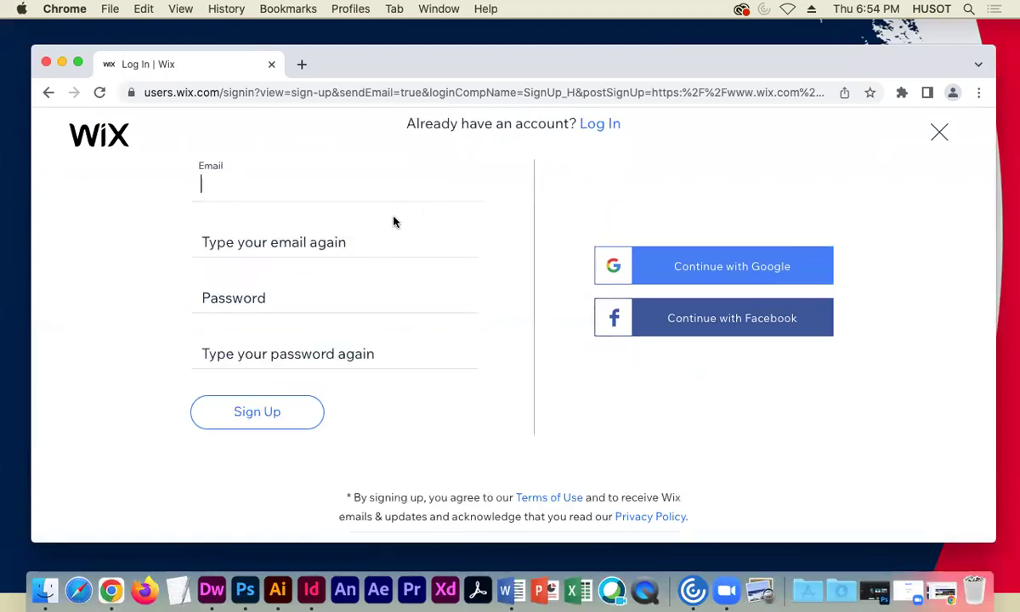
left_click(49, 92)
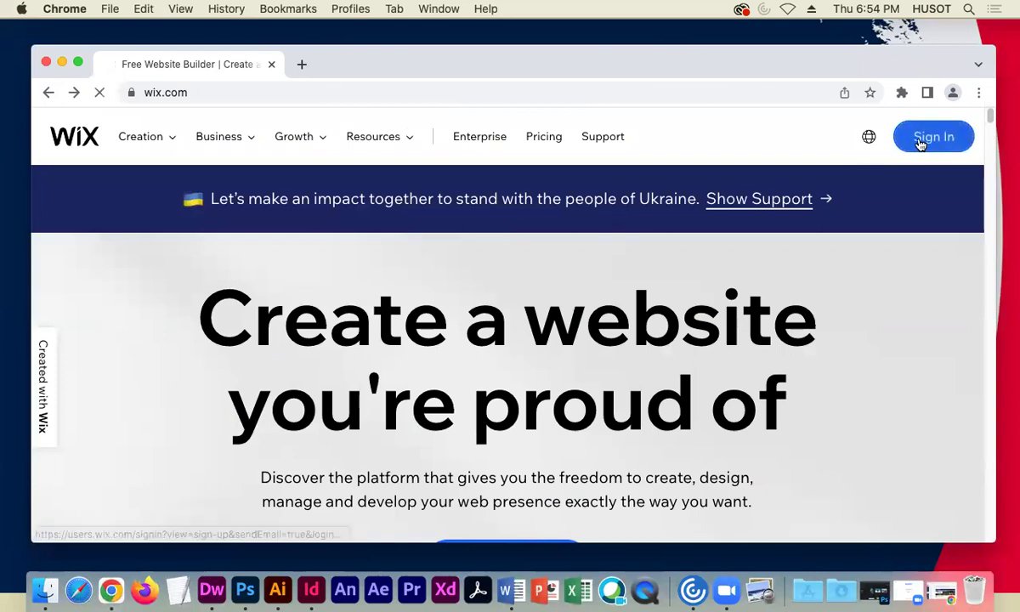
left_click(920, 141)
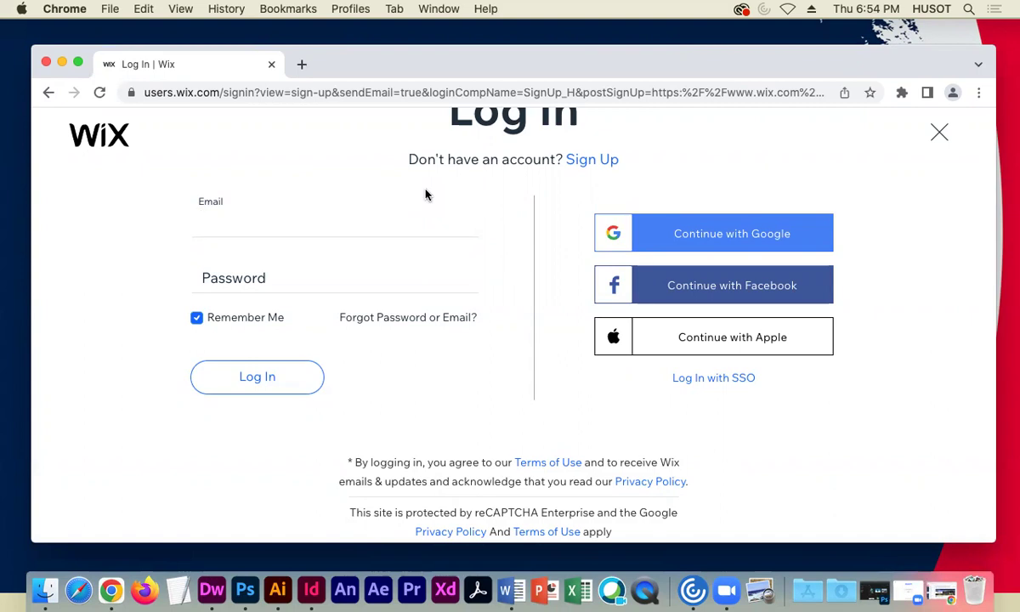
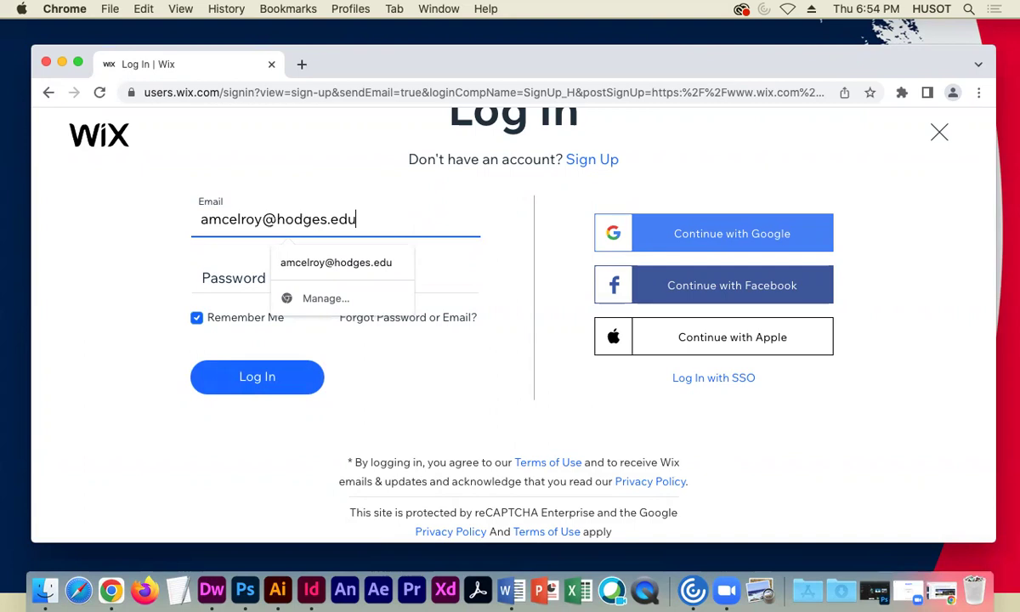
left_click(225, 271)
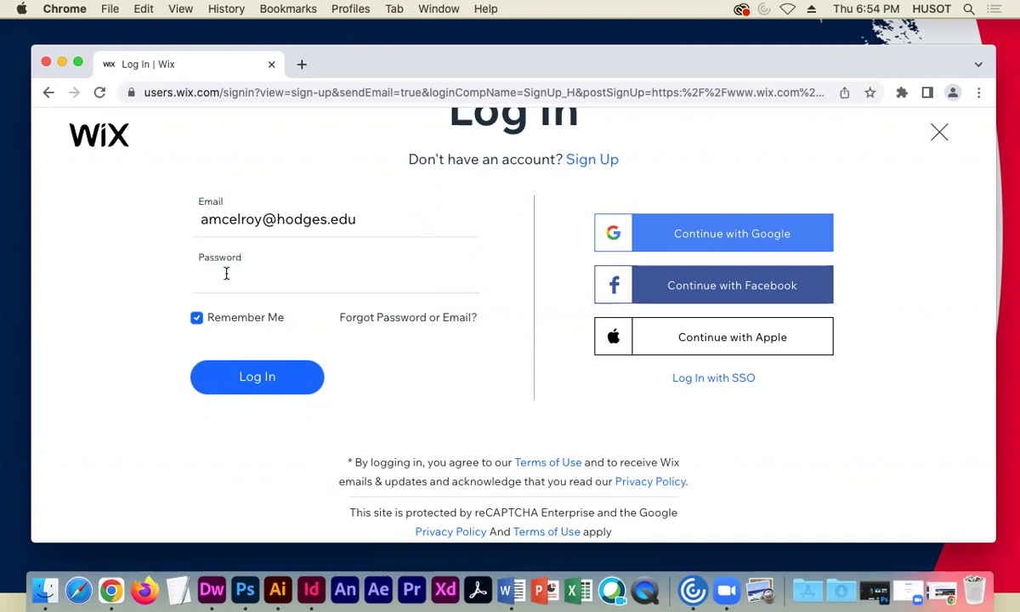
type("•••••••••")
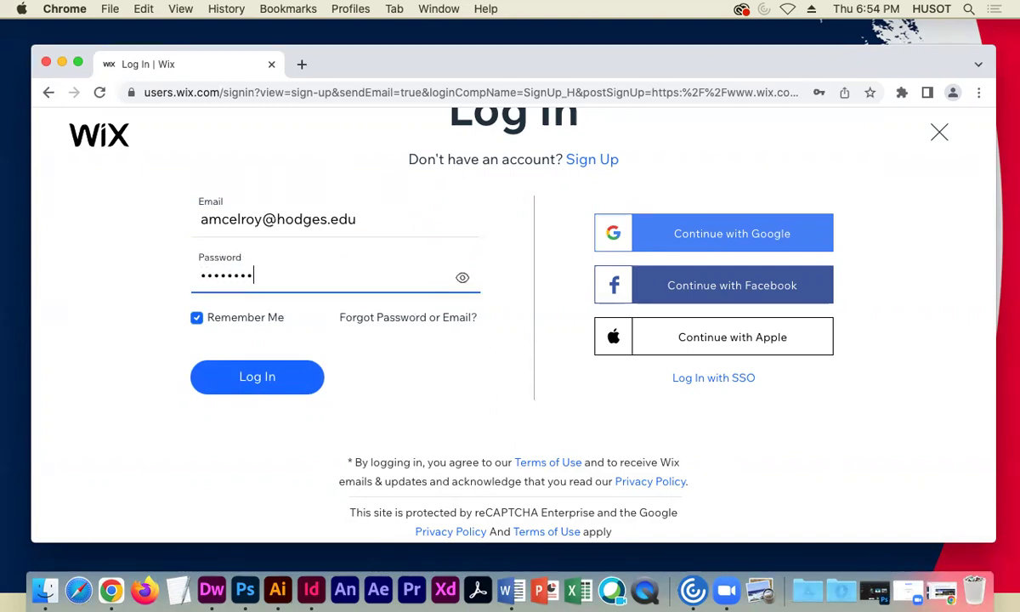
key("Return")
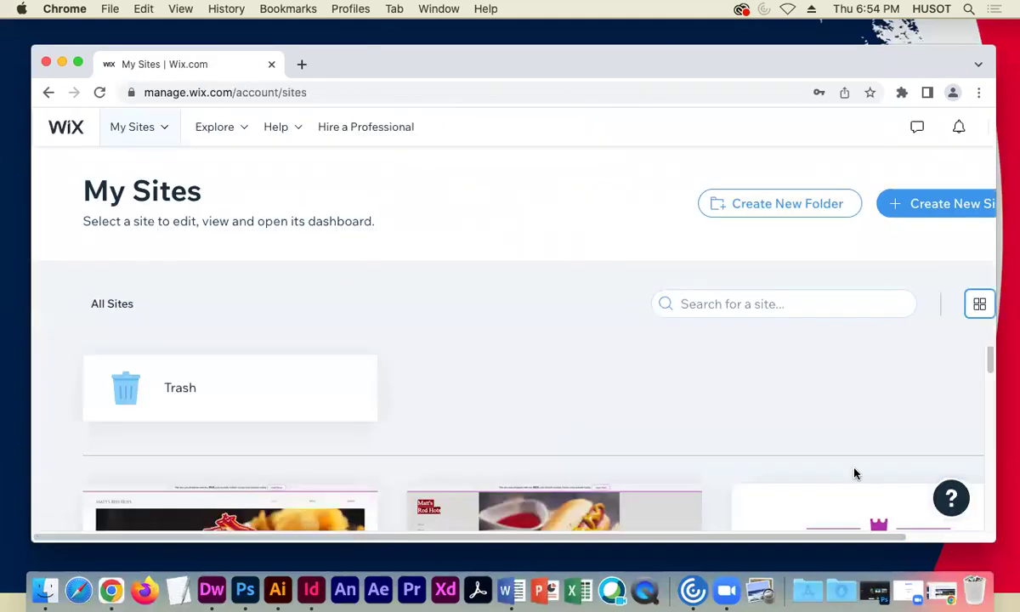
left_click_drag(996, 406, 968, 407)
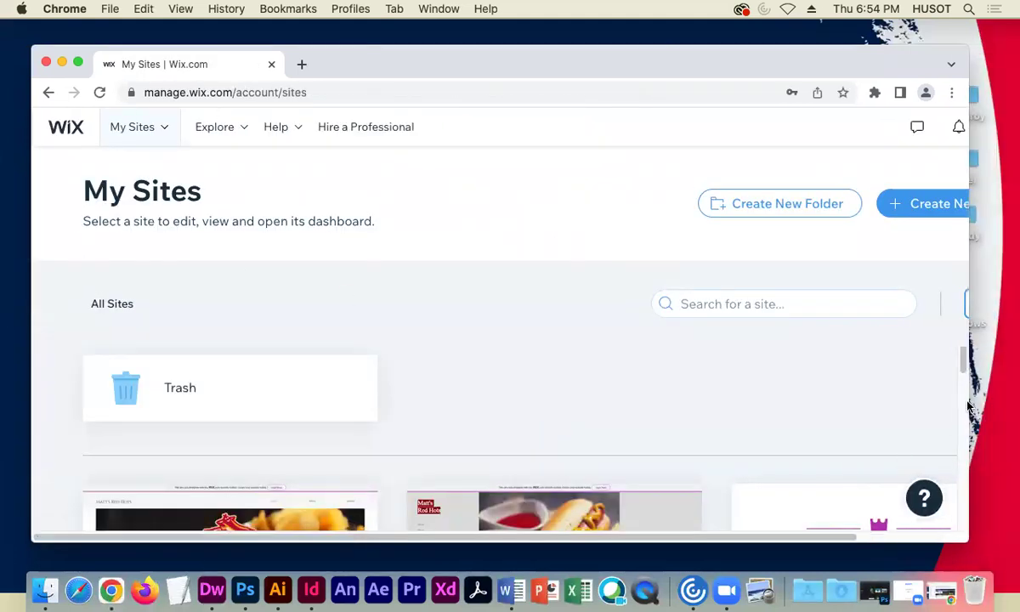
scroll(860, 538, "right", 5)
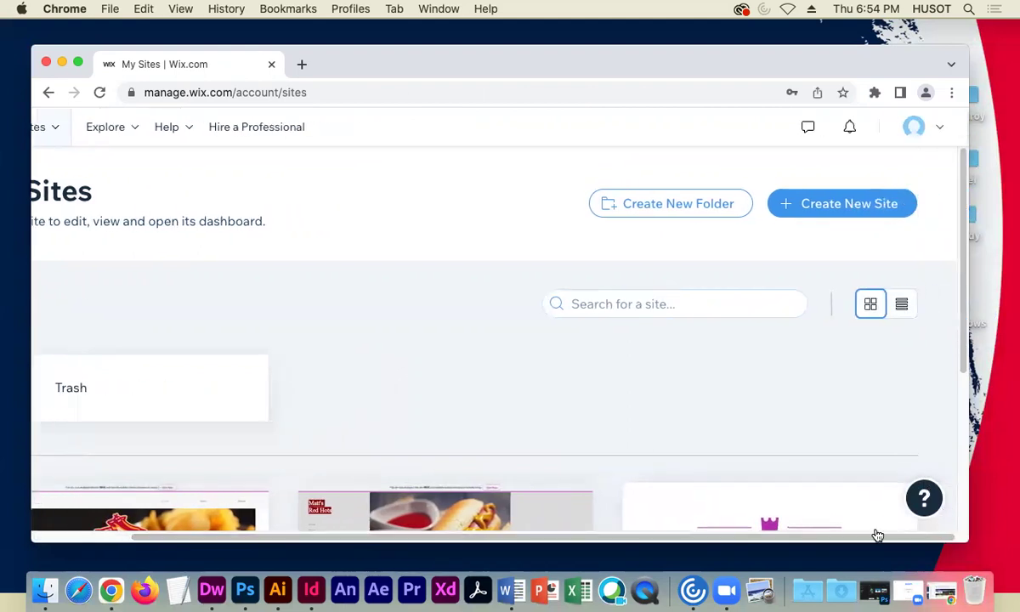
scroll(831, 530, "left", 5)
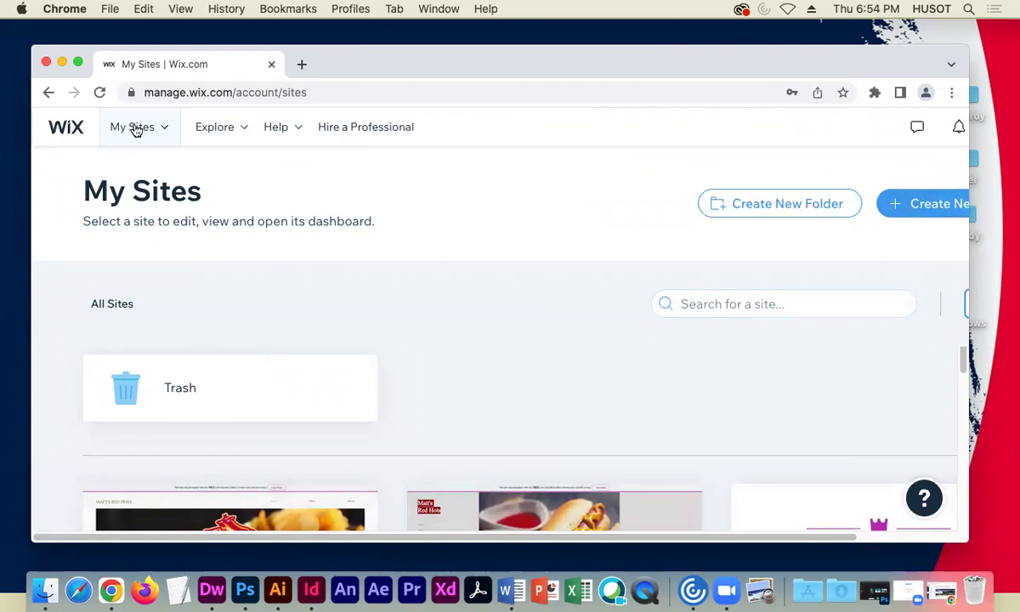
- Create a new site of type 'coffee shop' and advance to the add-features step
mouse_move(137, 129)
left_click(922, 204)
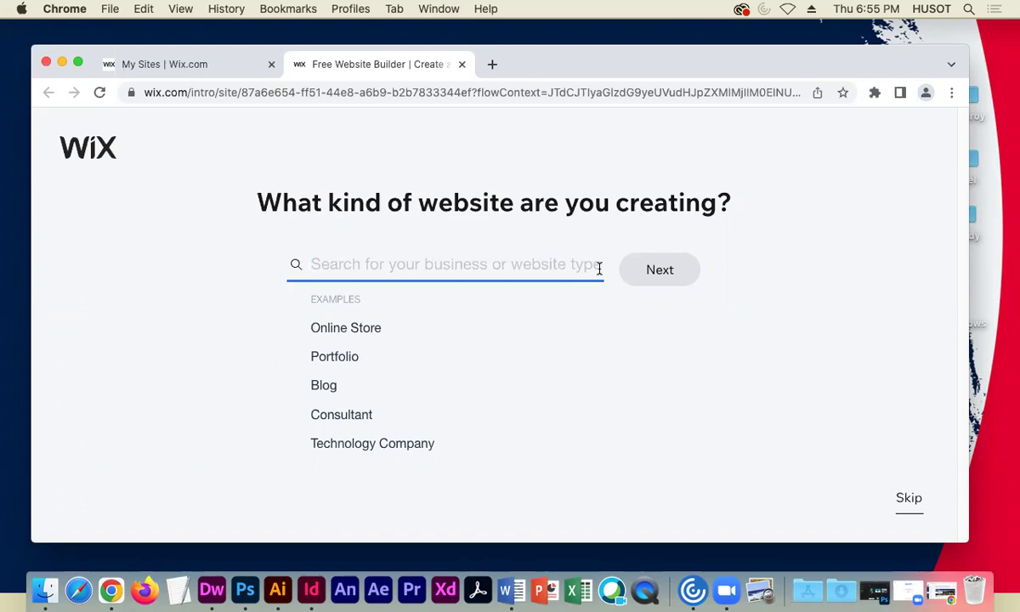
type("coffee")
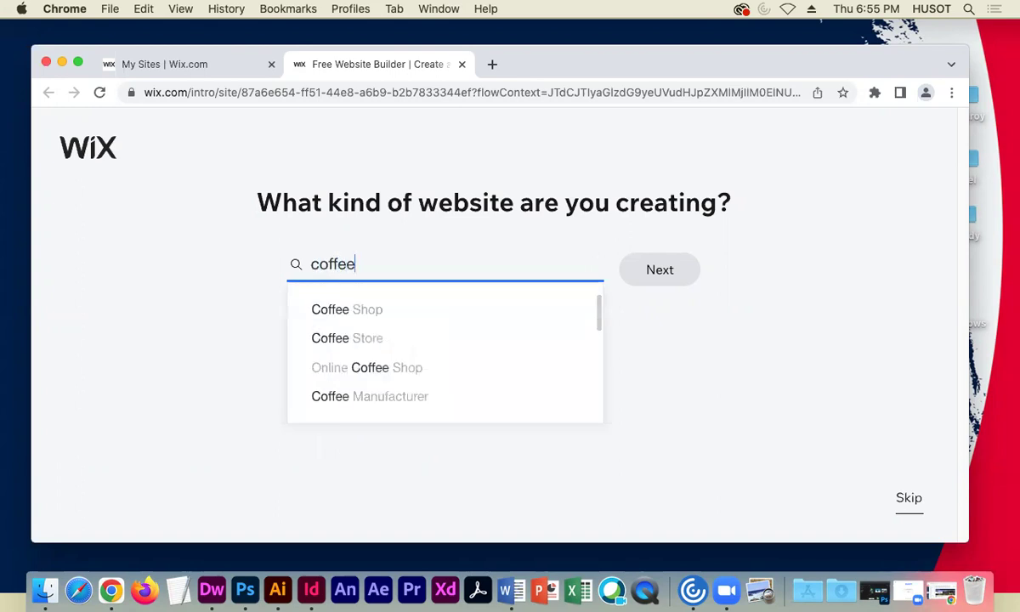
type(" sh")
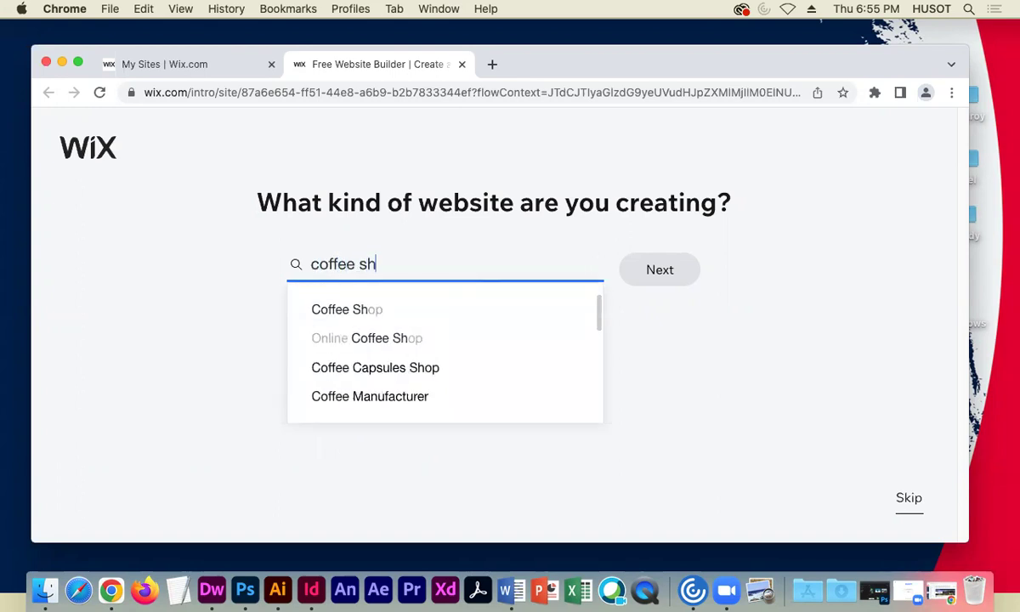
type("op")
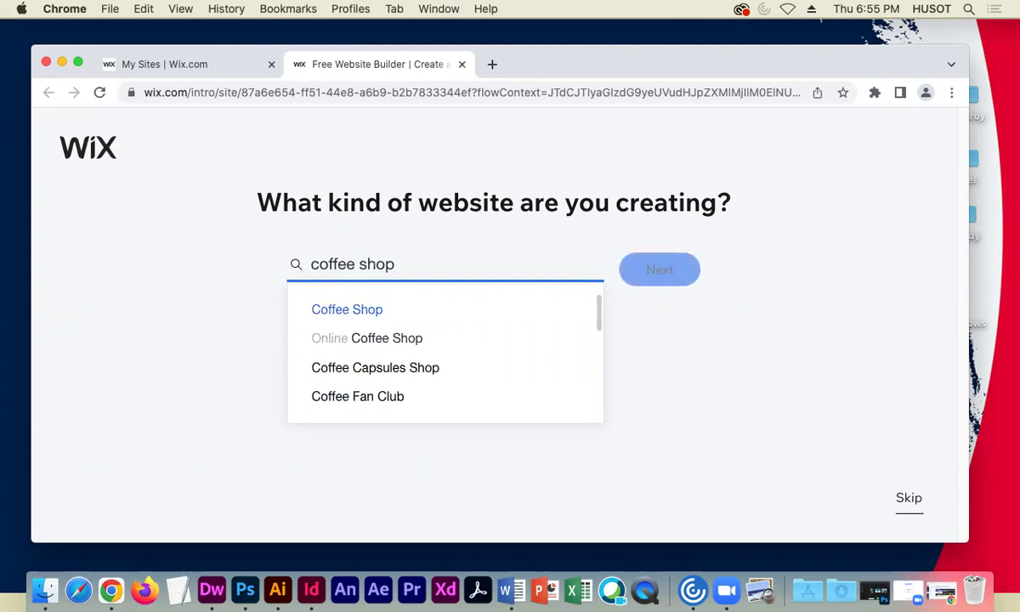
key("Return")
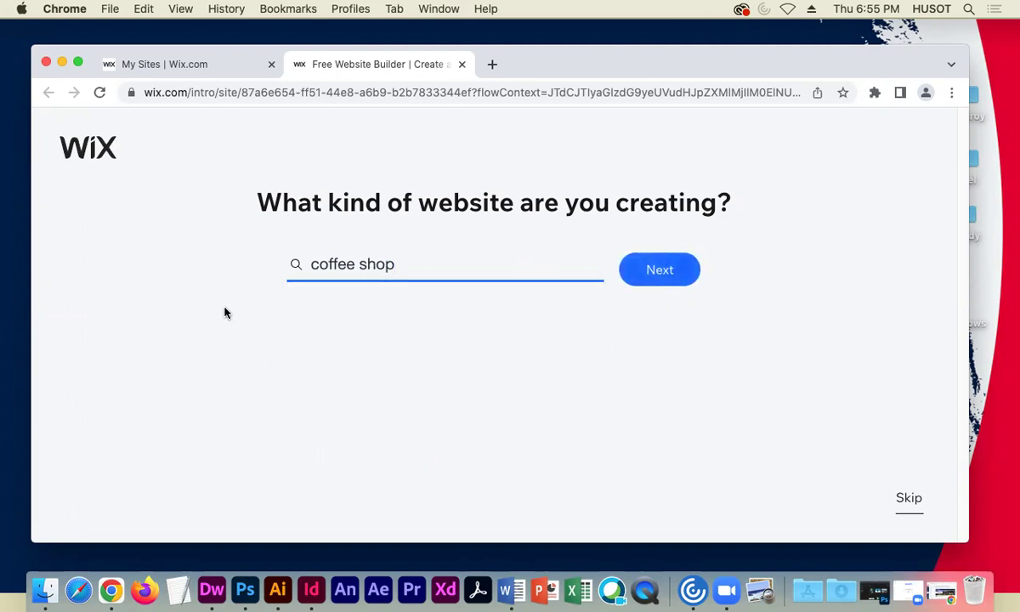
key("Return")
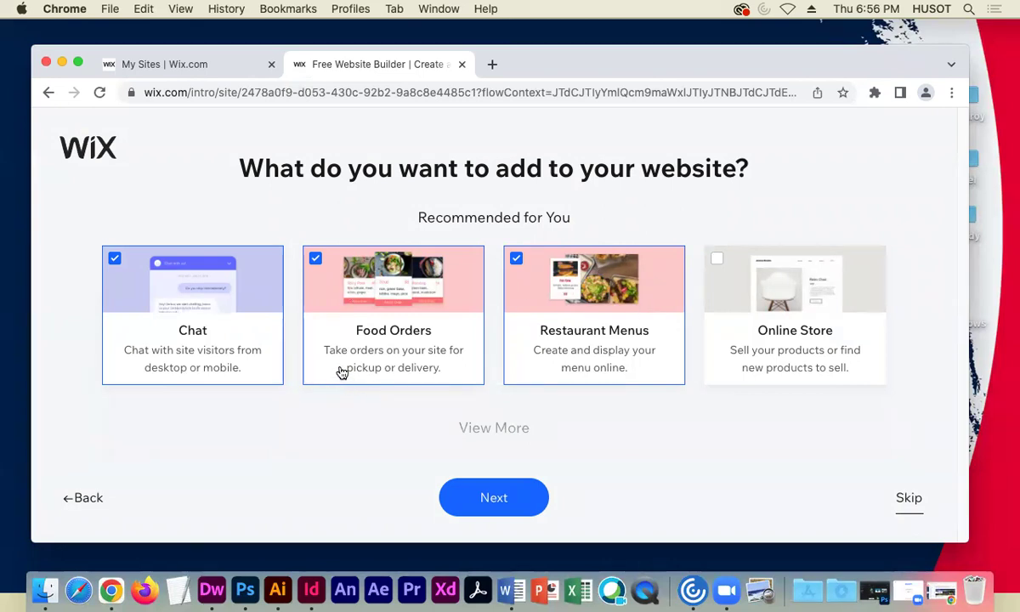
- Drop Food Orders, keeping Chat and Restaurant Menus, and continue to the build-method page
left_click(316, 260)
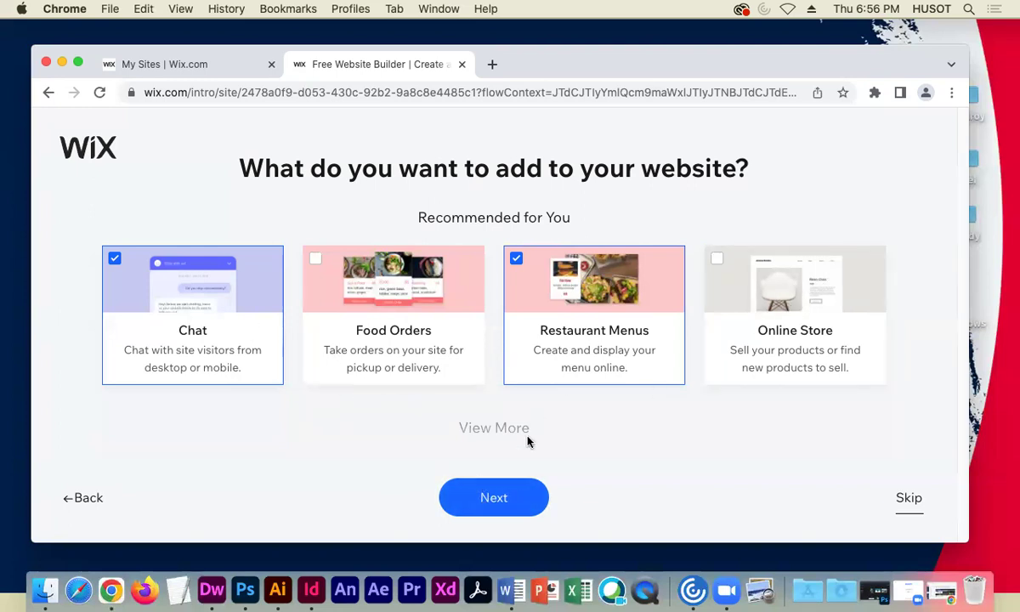
left_click(508, 495)
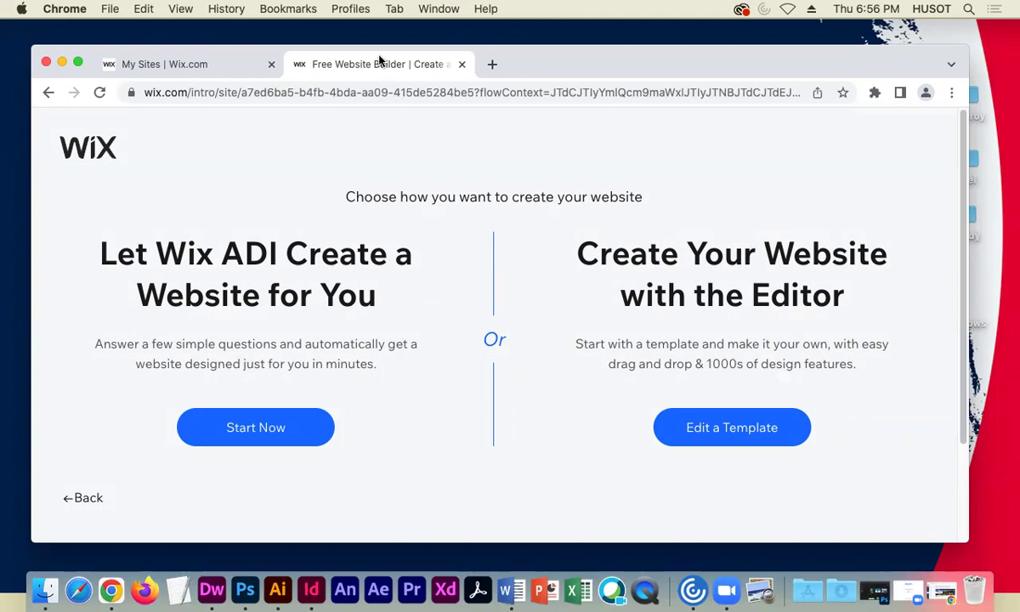
left_click_drag(594, 61, 570, 47)
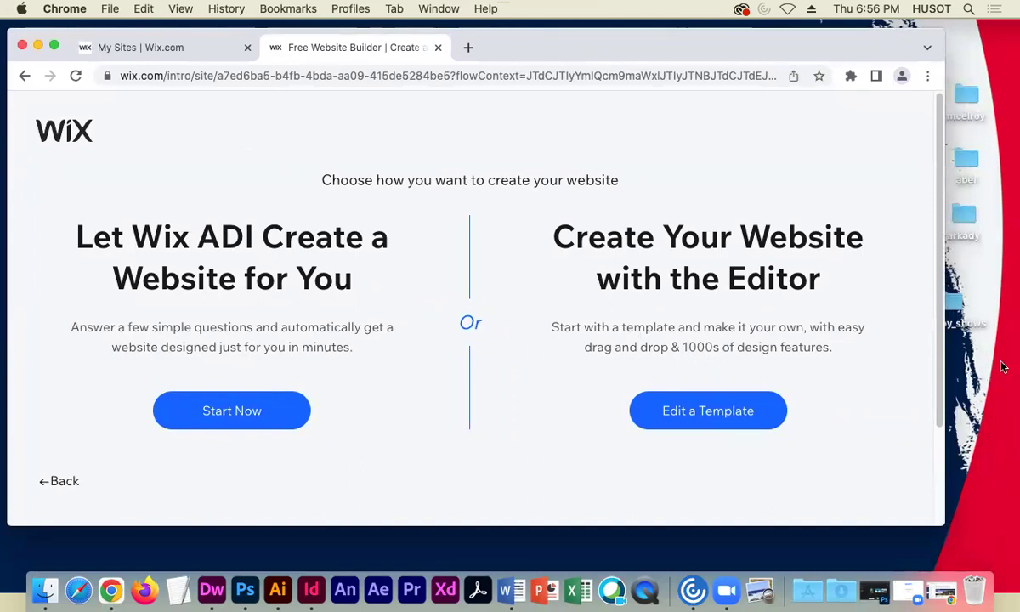
left_click_drag(943, 292, 914, 292)
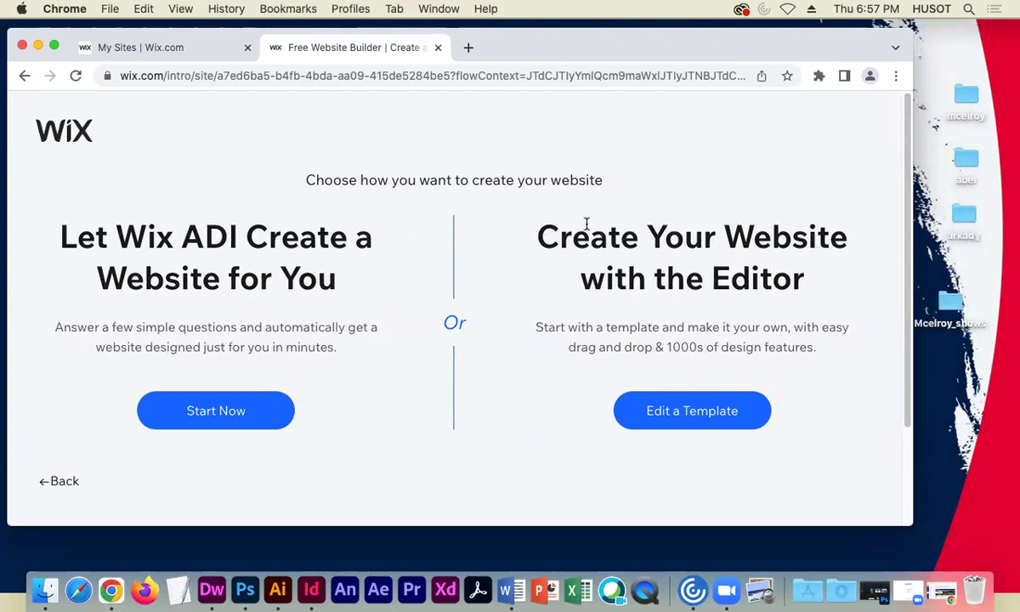
left_click_drag(508, 221, 831, 277)
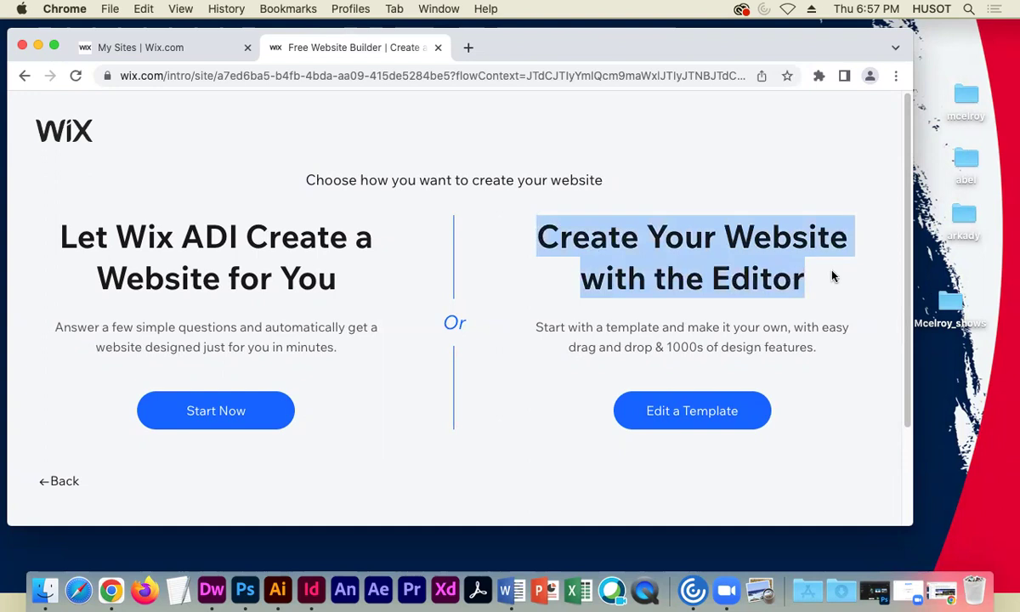
left_click(831, 277)
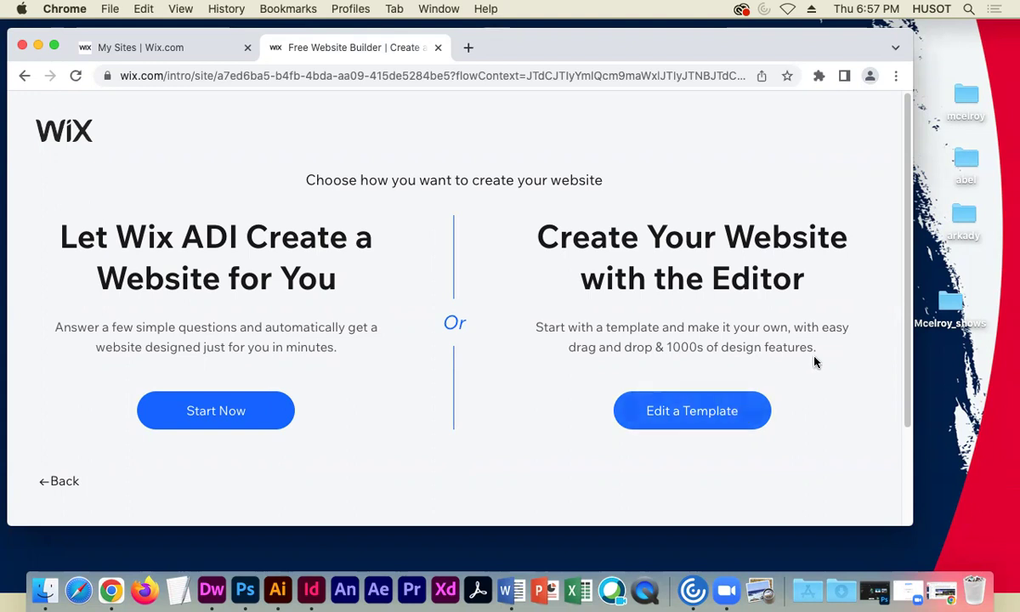
left_click_drag(912, 322, 895, 322)
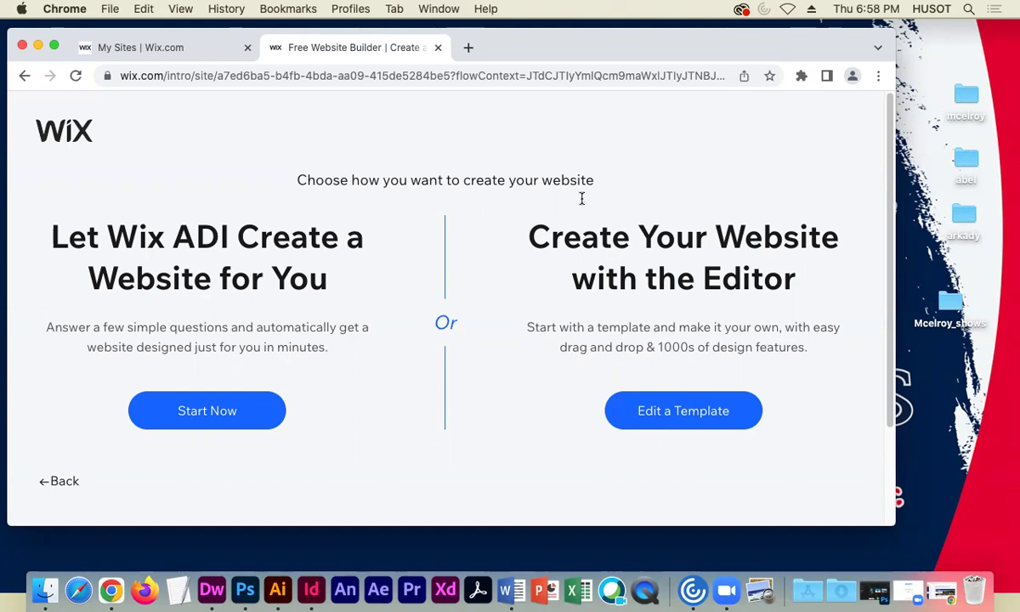
left_click_drag(771, 50, 773, 42)
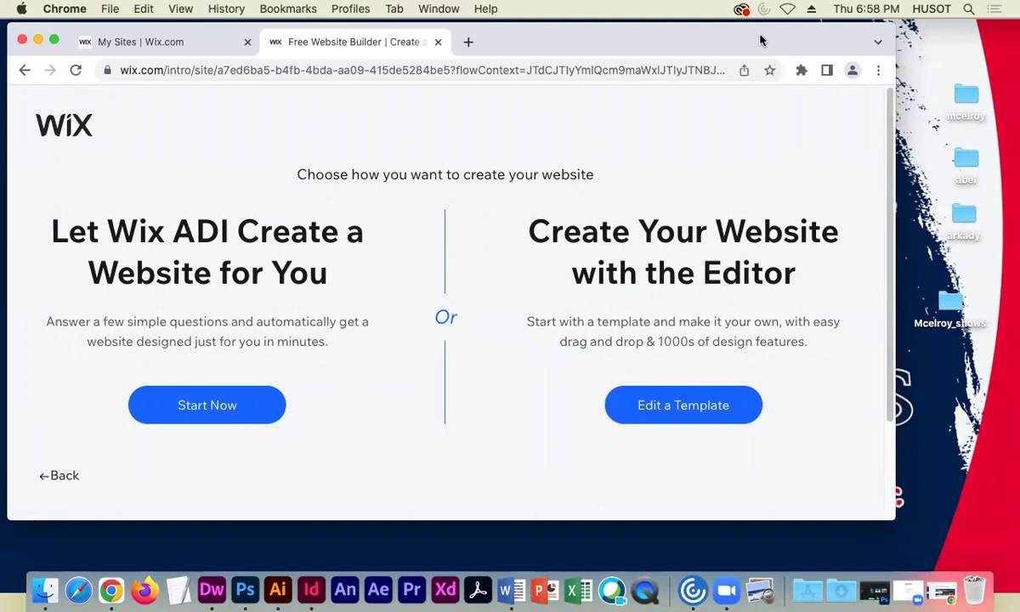
left_click_drag(894, 145, 892, 143)
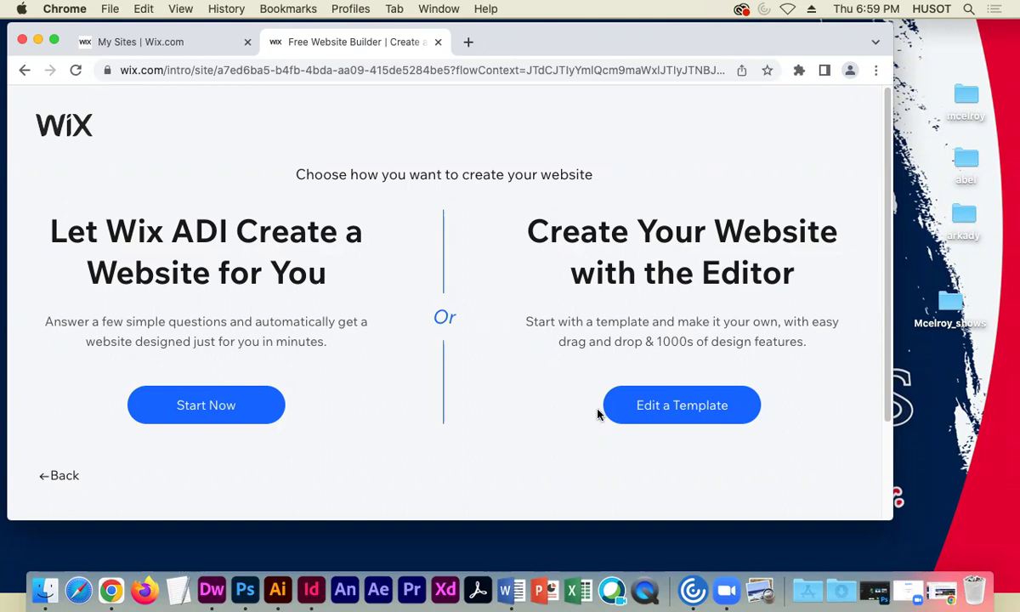
left_click(630, 394)
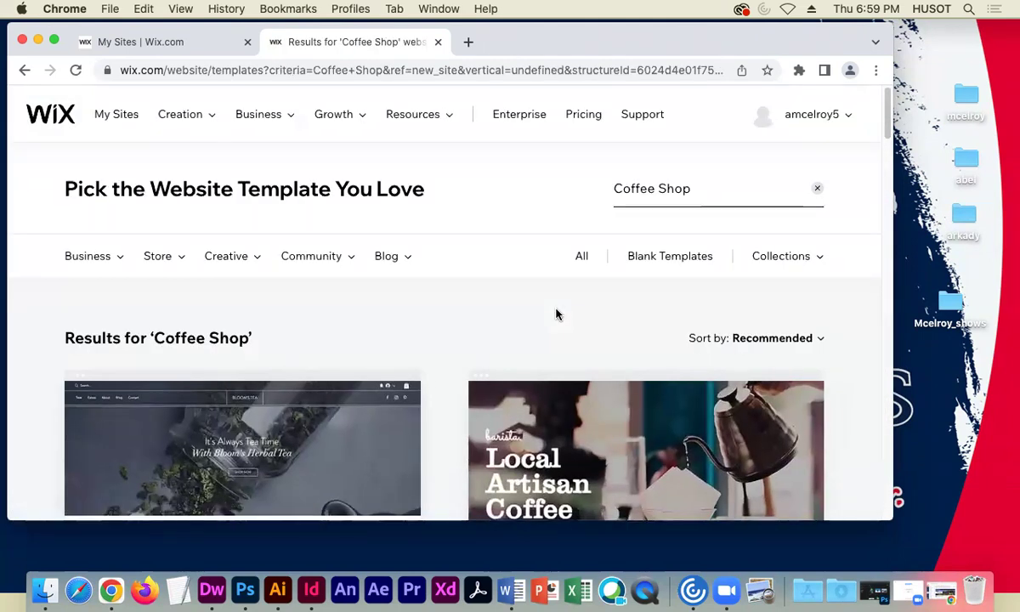
scroll(447, 351, "down", 1)
scroll(448, 349, "down", 4)
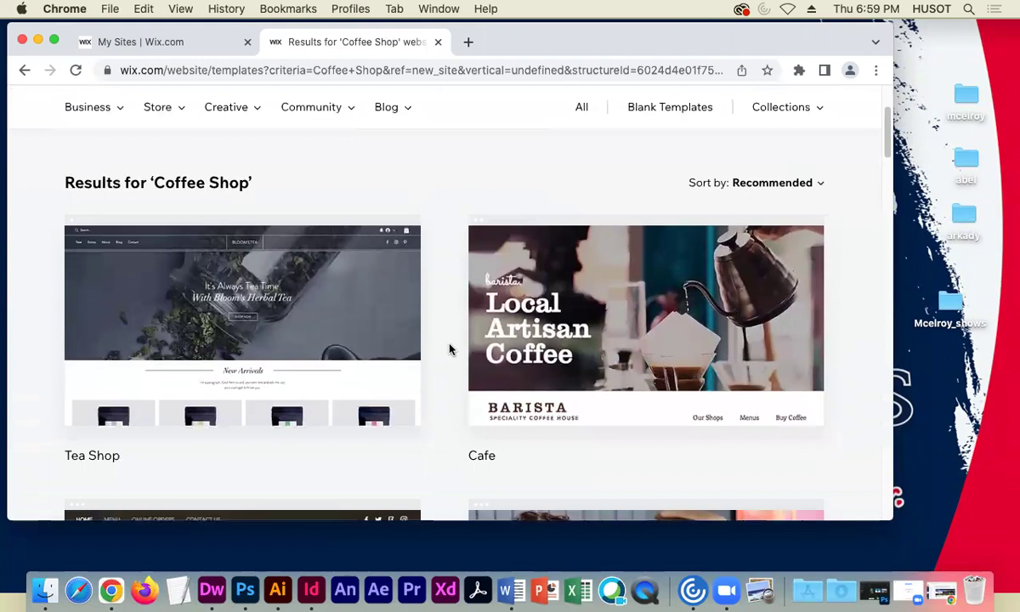
scroll(438, 350, "down", 1)
scroll(437, 350, "down", 6)
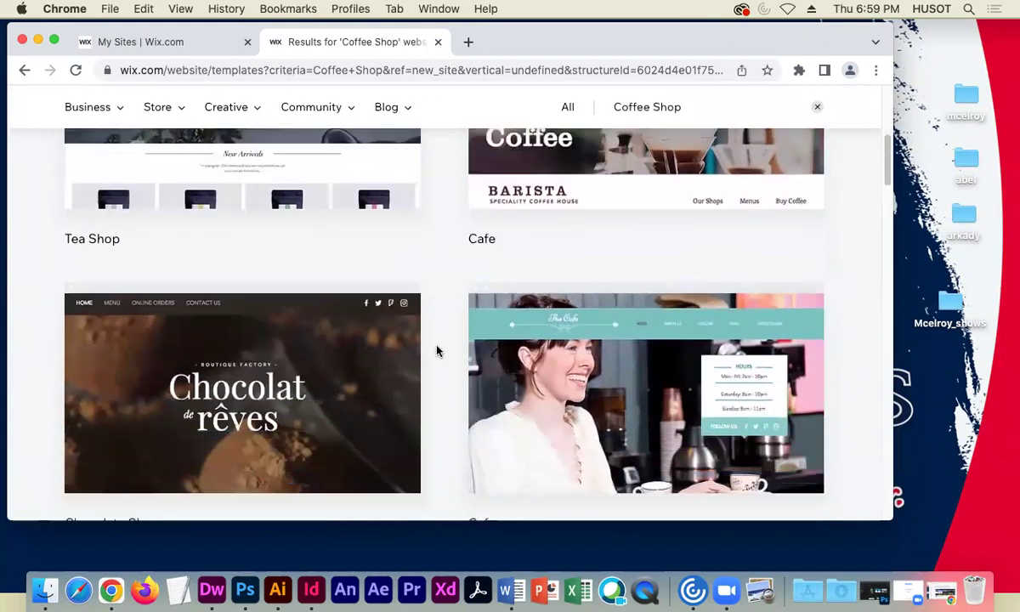
scroll(437, 350, "down", 5)
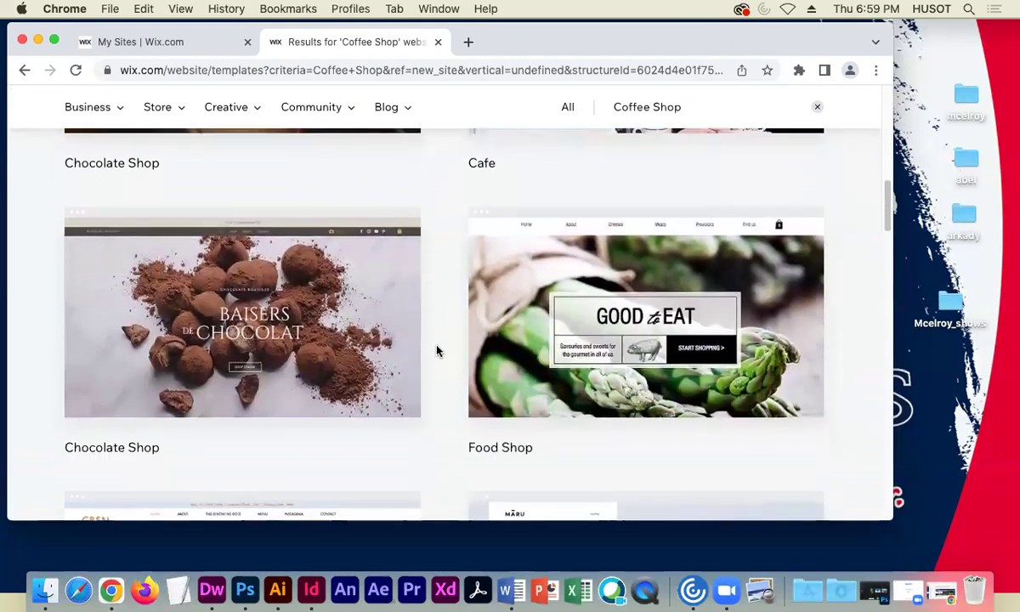
scroll(437, 350, "down", 2)
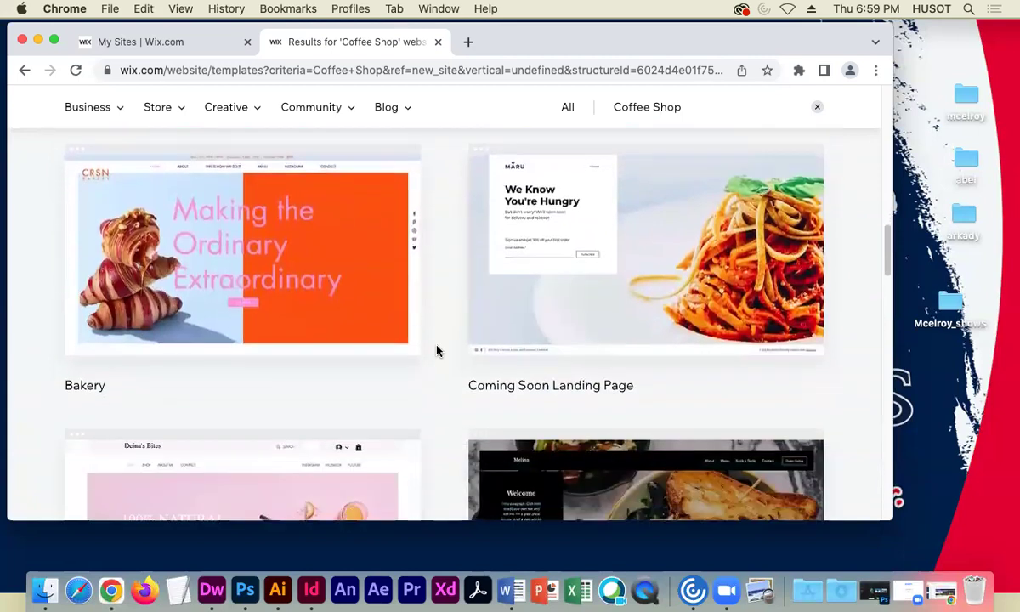
scroll(437, 350, "up", 12)
scroll(437, 350, "up", 5)
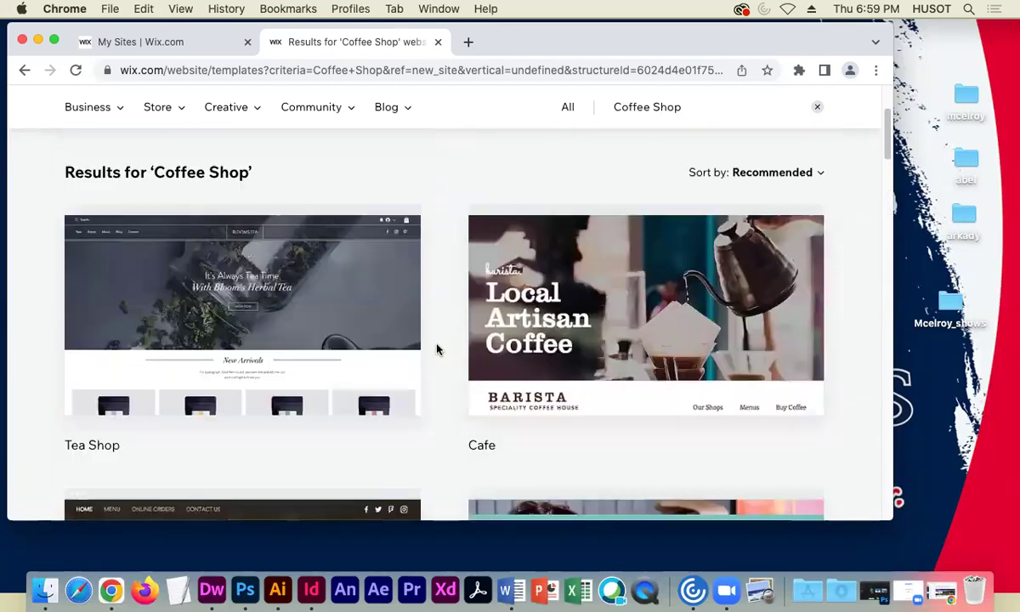
scroll(435, 365, "down", 1)
scroll(438, 381, "down", 1)
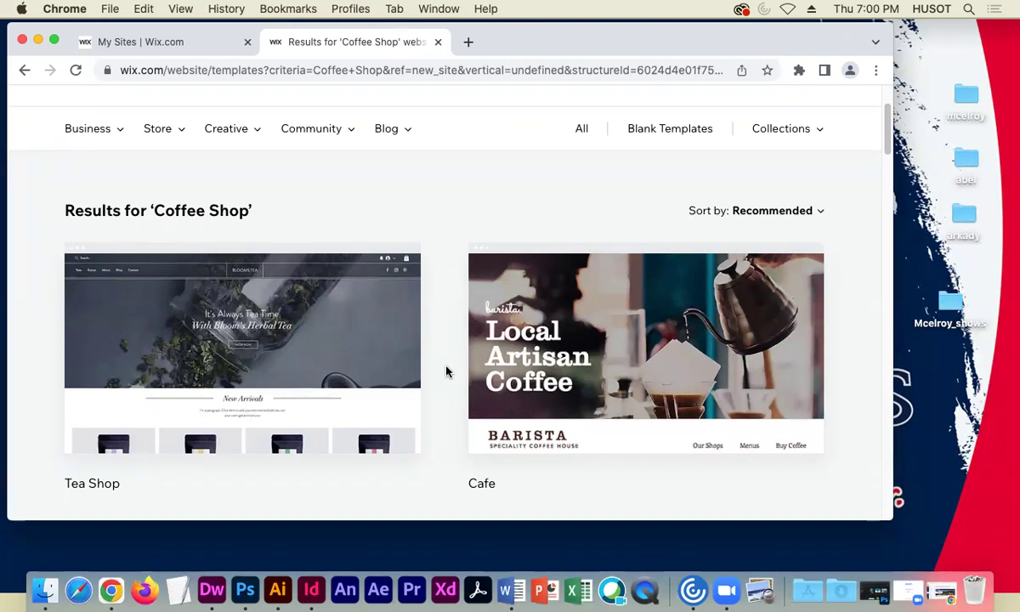
scroll(434, 307, "down", 1)
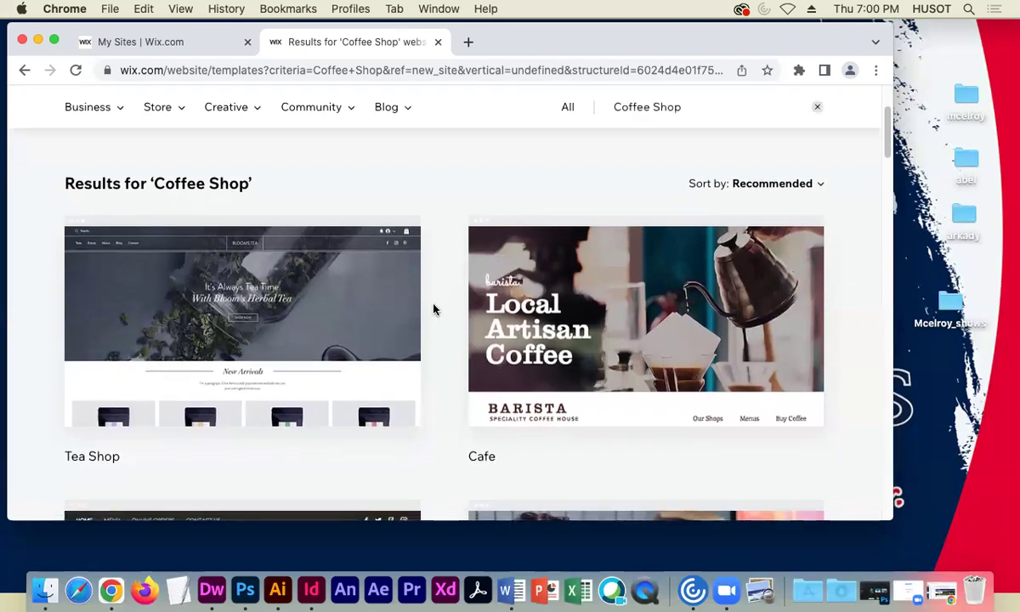
scroll(435, 304, "down", 1)
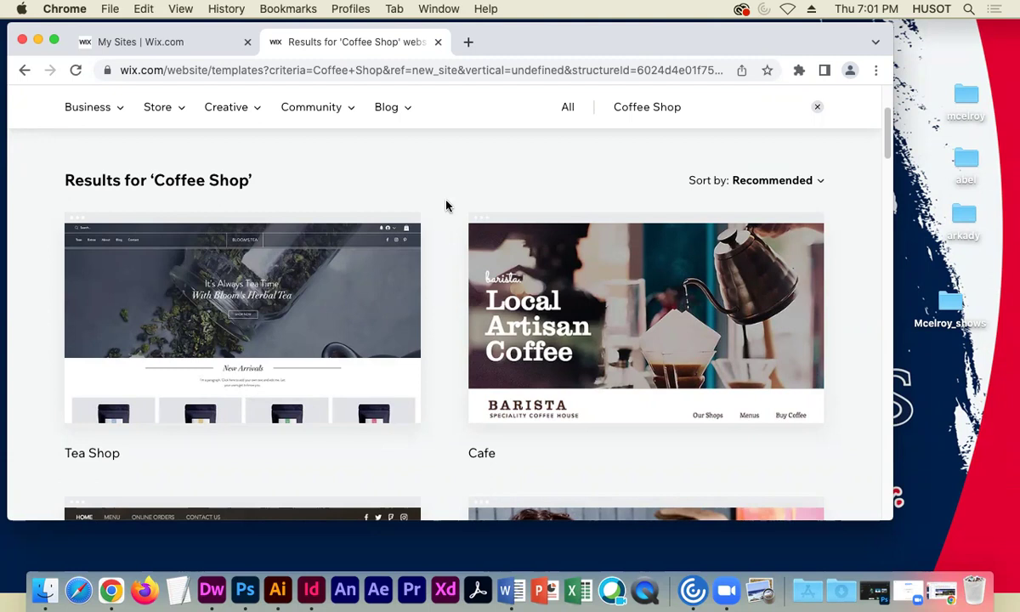
scroll(412, 374, "down", 4)
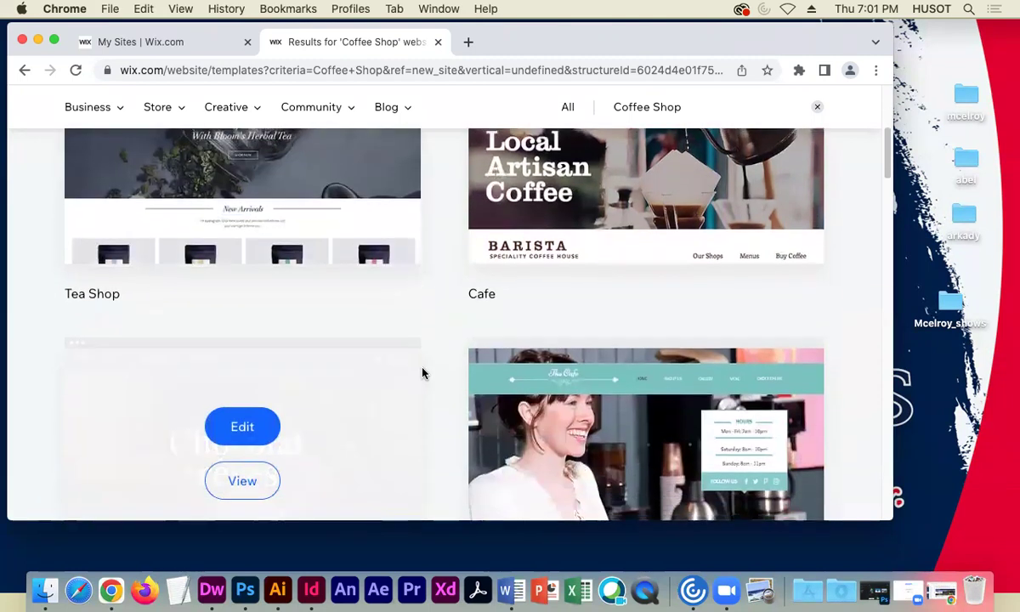
scroll(424, 374, "down", 3)
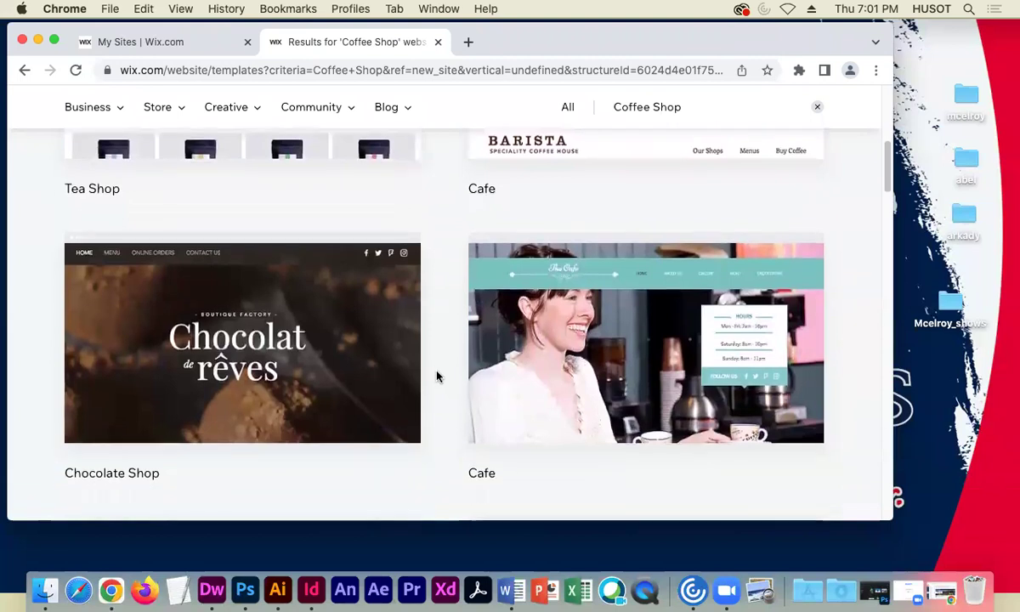
scroll(436, 376, "up", 5)
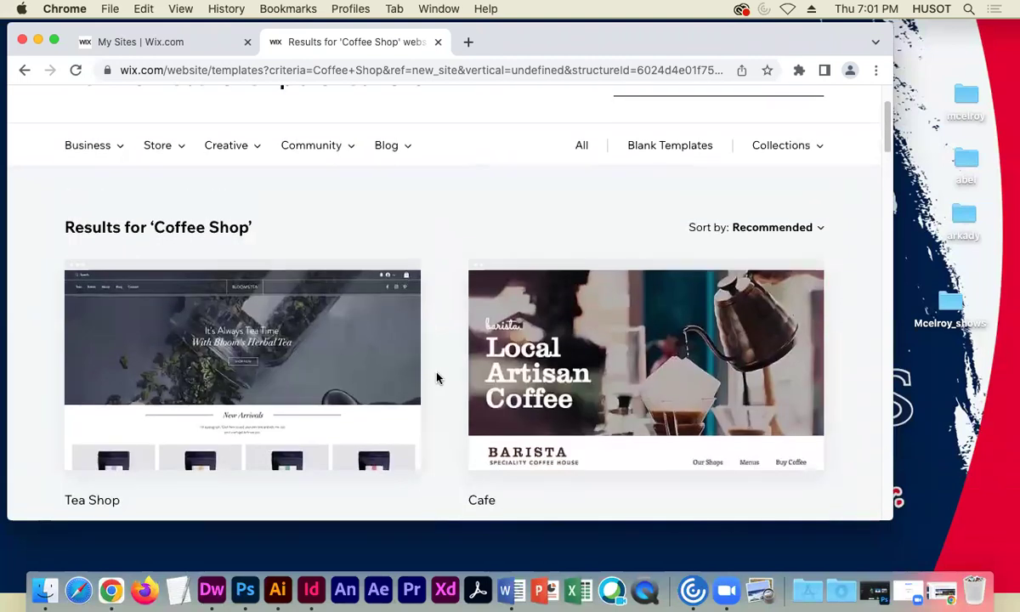
scroll(437, 377, "down", 1)
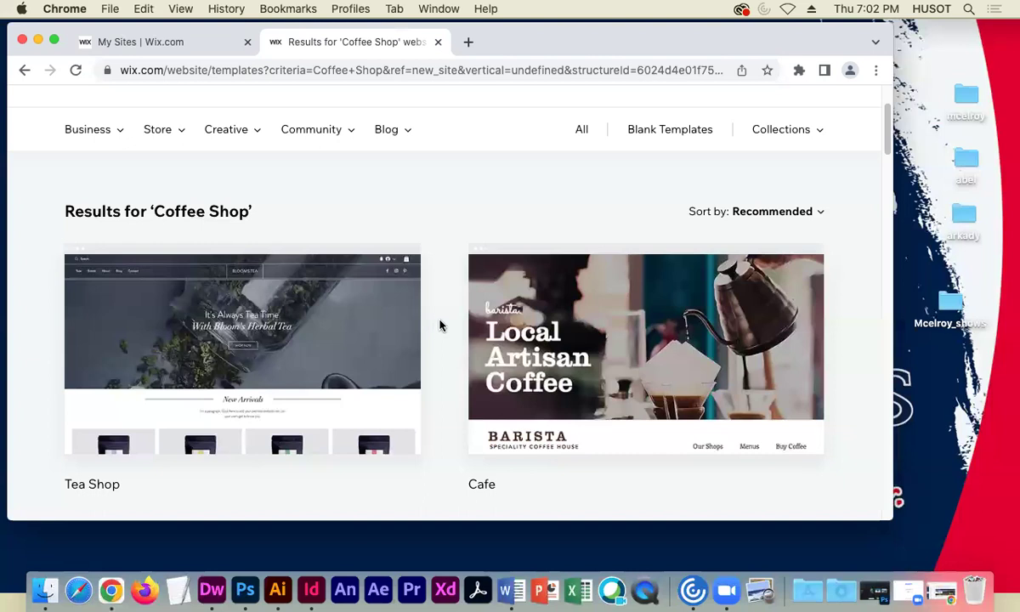
- Open the Barista Cafe template for editing in the Wix Editor
mouse_move(633, 278)
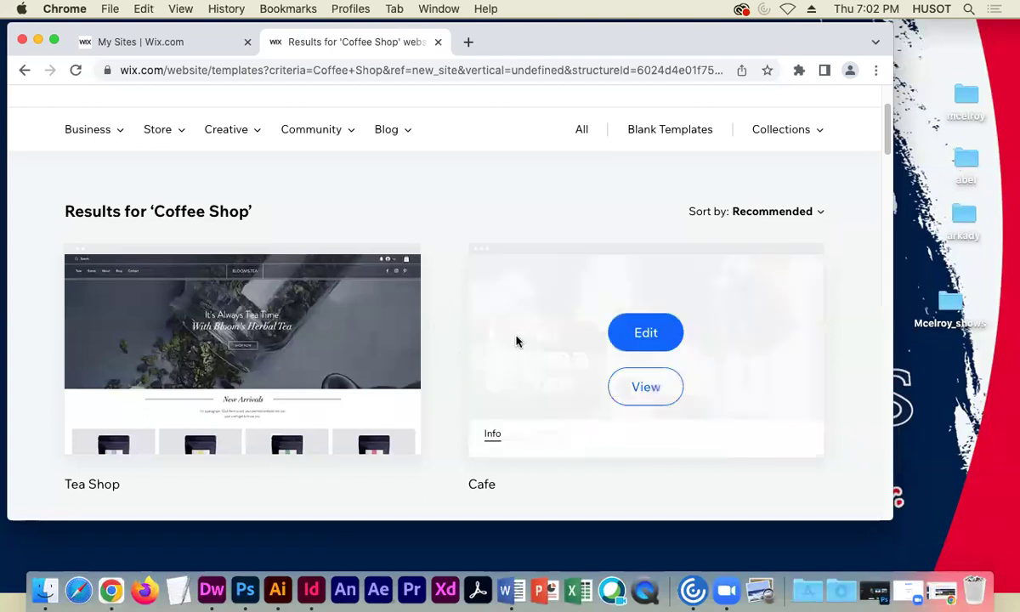
left_click(648, 333)
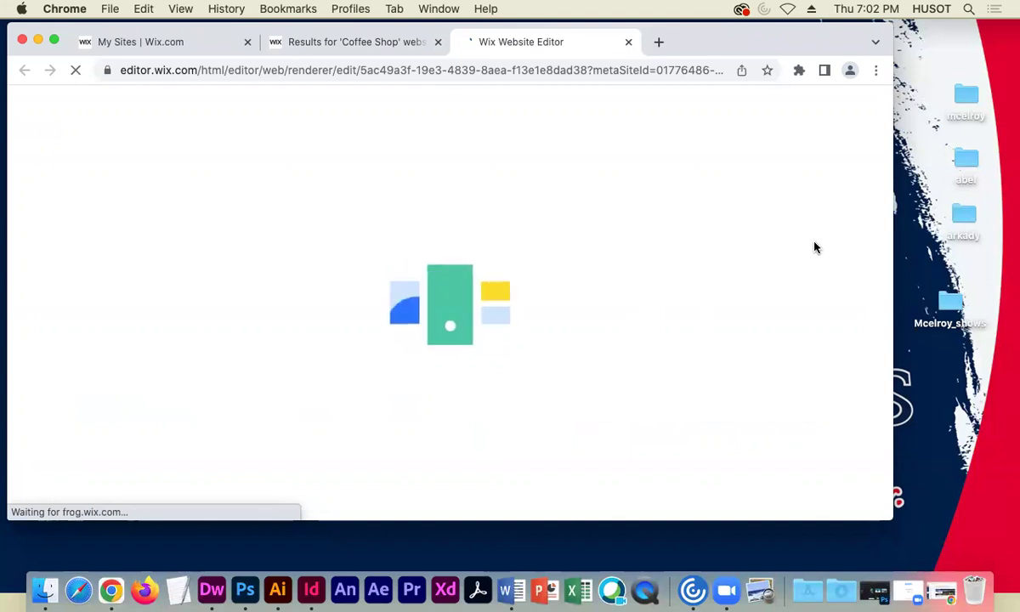
- Reposition the Chrome window and widen it slightly while the Cafe template editor loads
left_click_drag(759, 36, 782, 48)
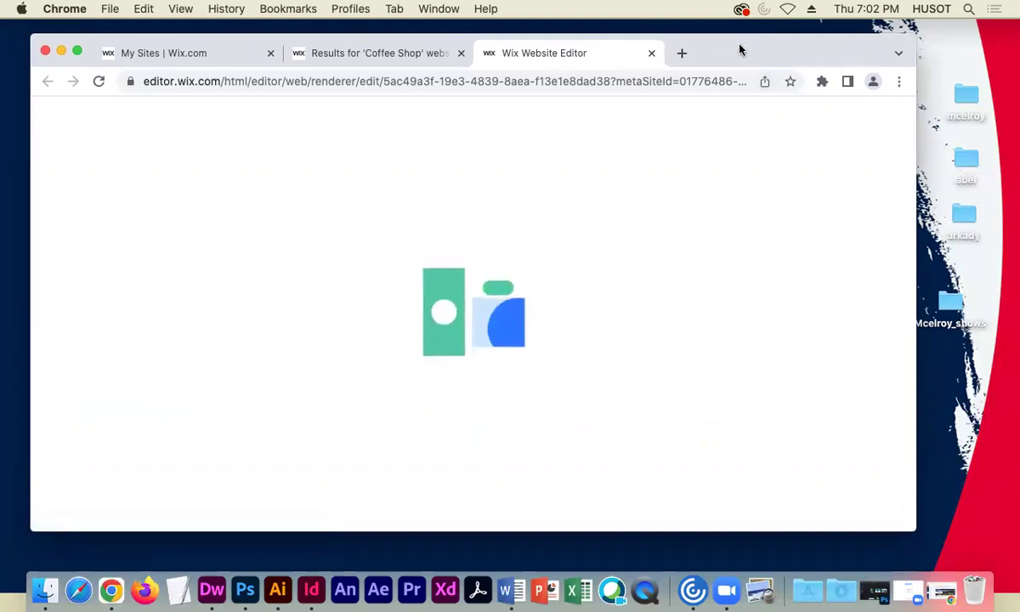
left_click_drag(737, 52, 736, 50)
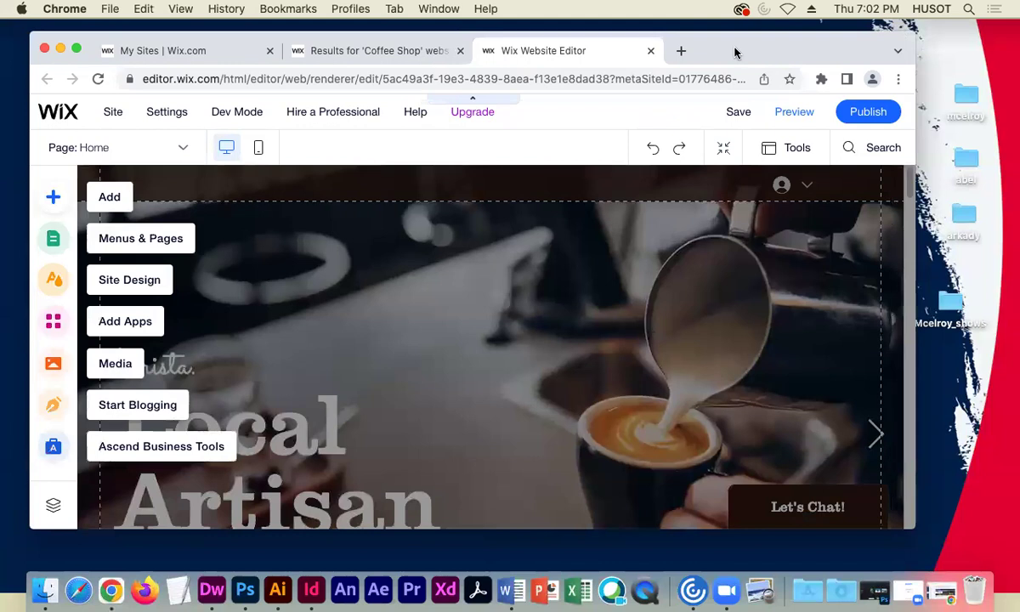
left_click_drag(735, 53, 737, 51)
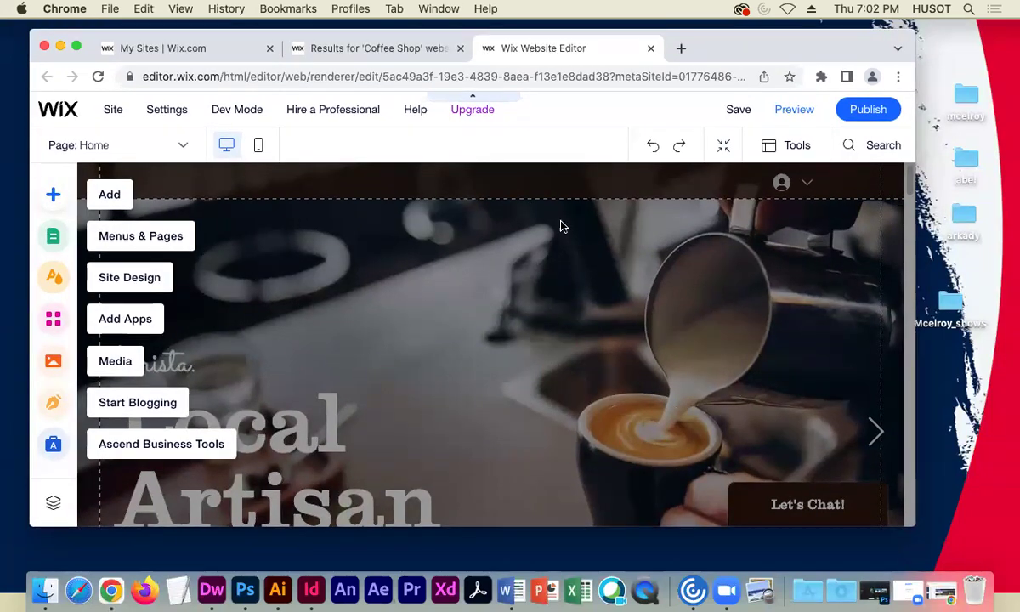
left_click_drag(915, 321, 942, 322)
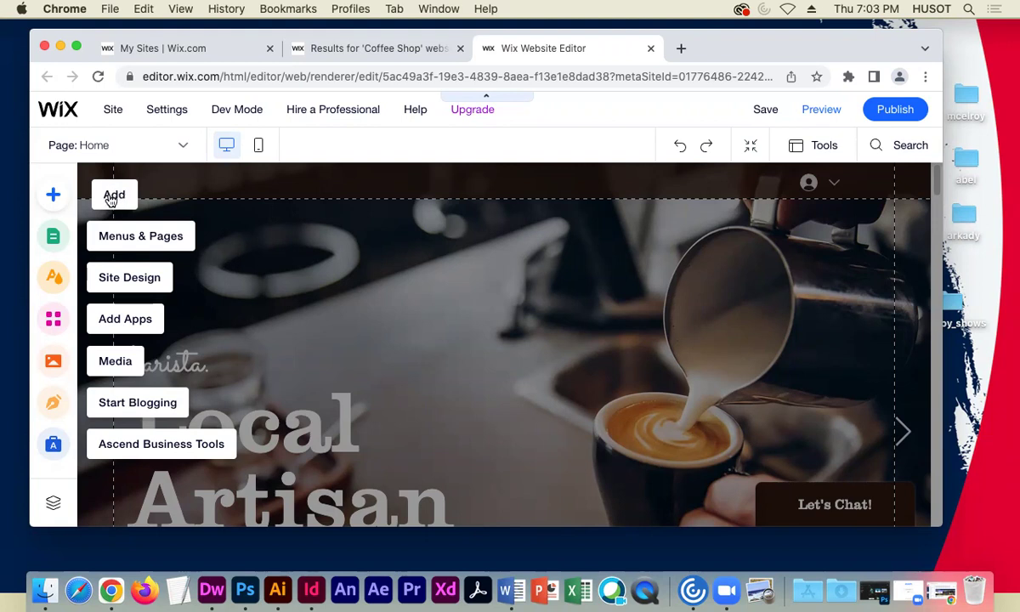
left_click(258, 149)
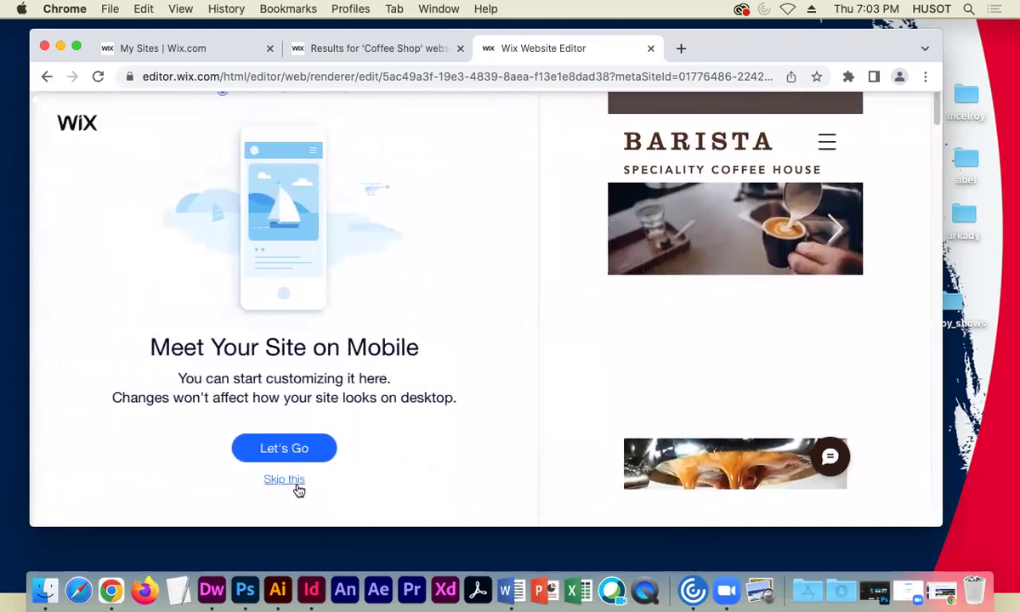
left_click(296, 483)
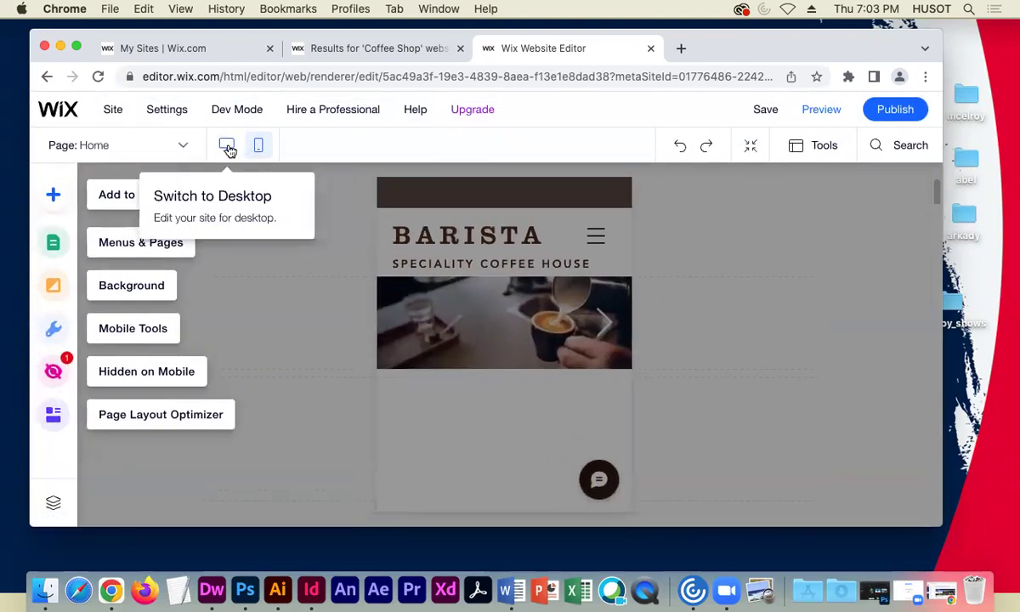
left_click(226, 146)
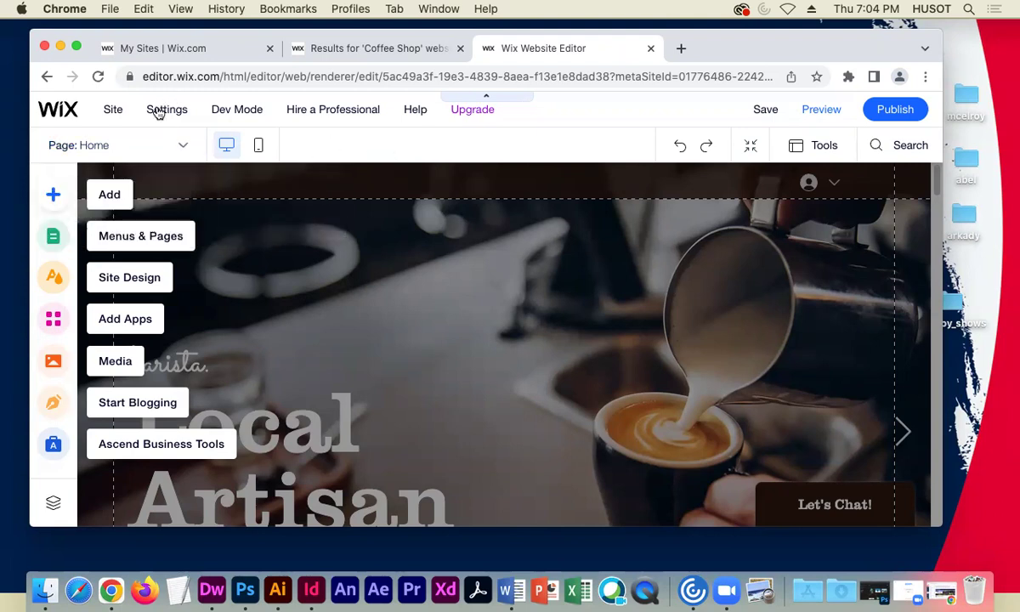
- Show the editor's Settings menu with Connect Domain, Favicon and Business Info
mouse_move(156, 113)
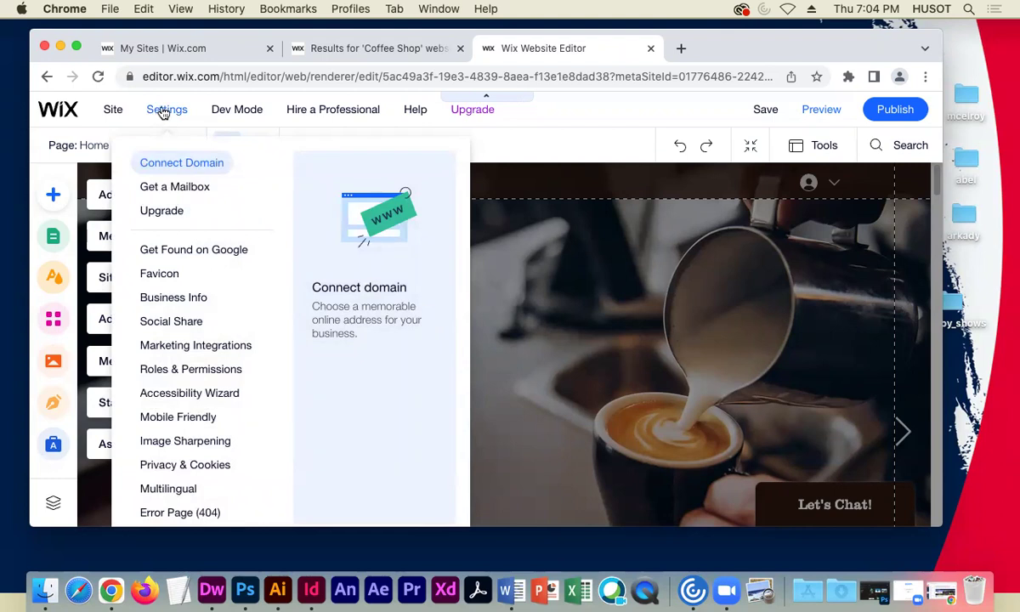
mouse_move(118, 113)
- Choose Favicon, then save the site on the free Wix address ending in my-site
left_click(170, 273)
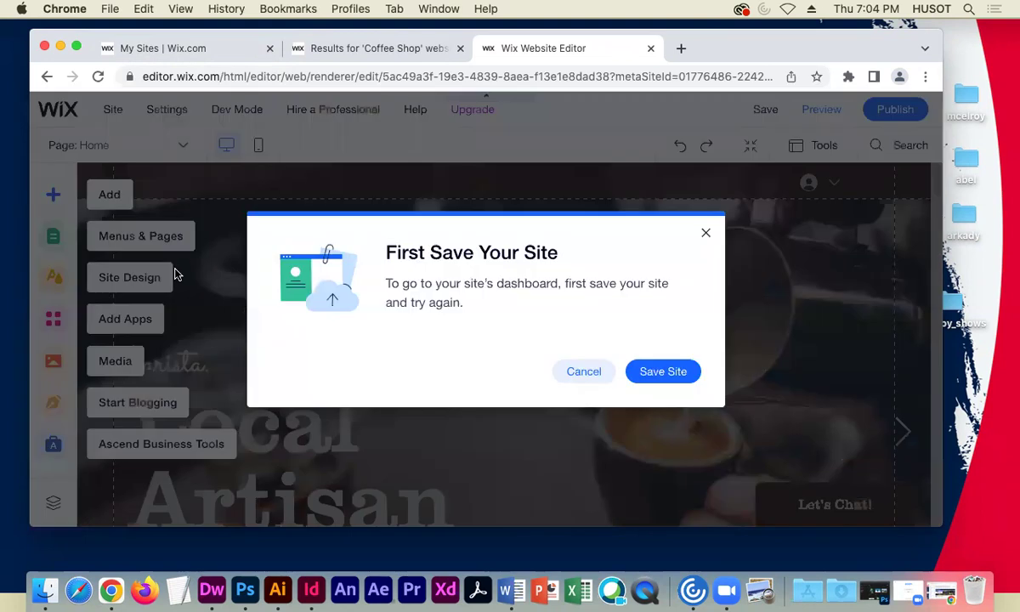
left_click(631, 379)
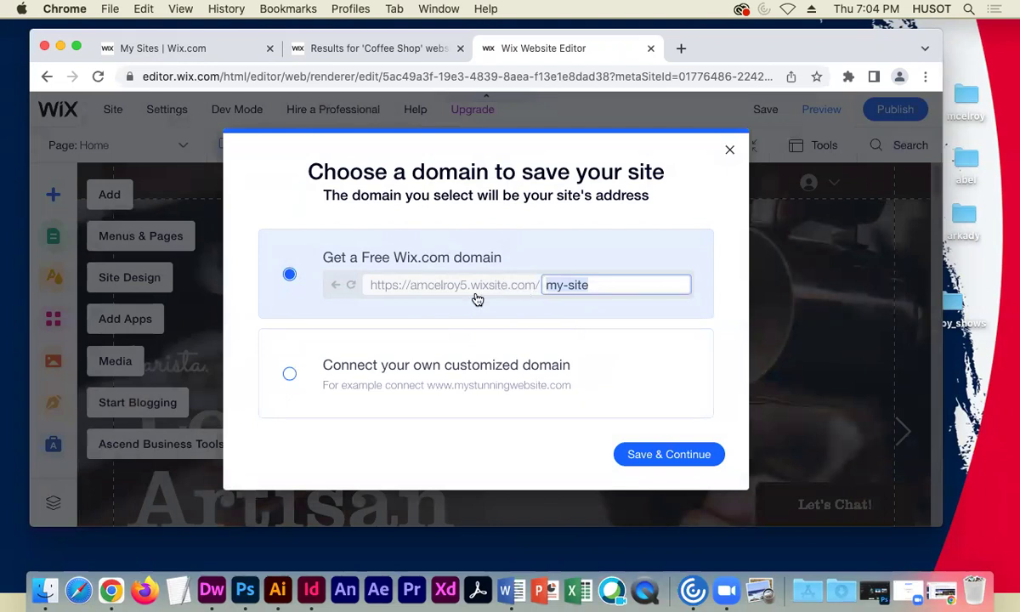
left_click(639, 459)
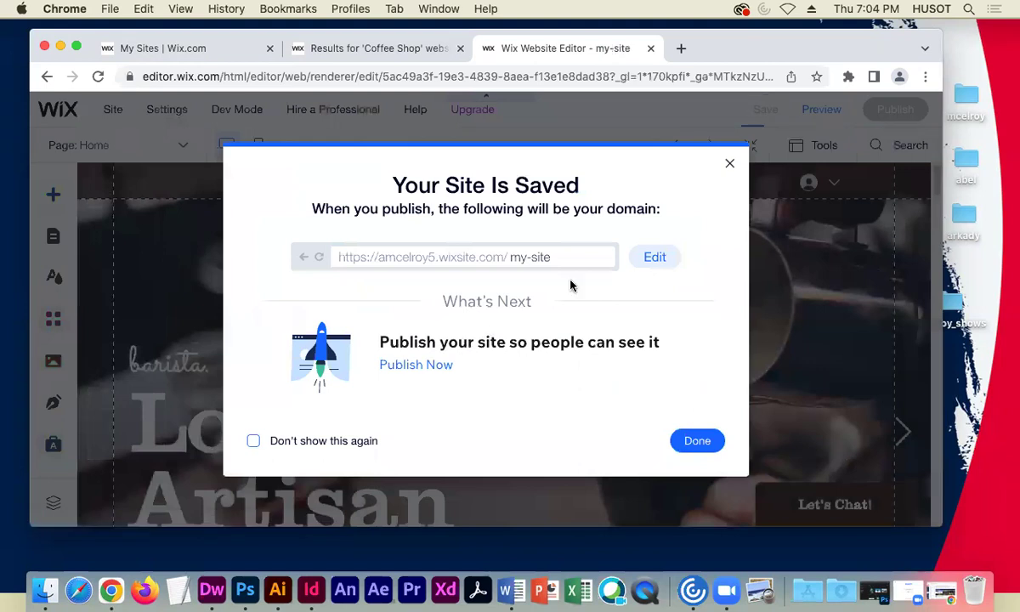
left_click(695, 439)
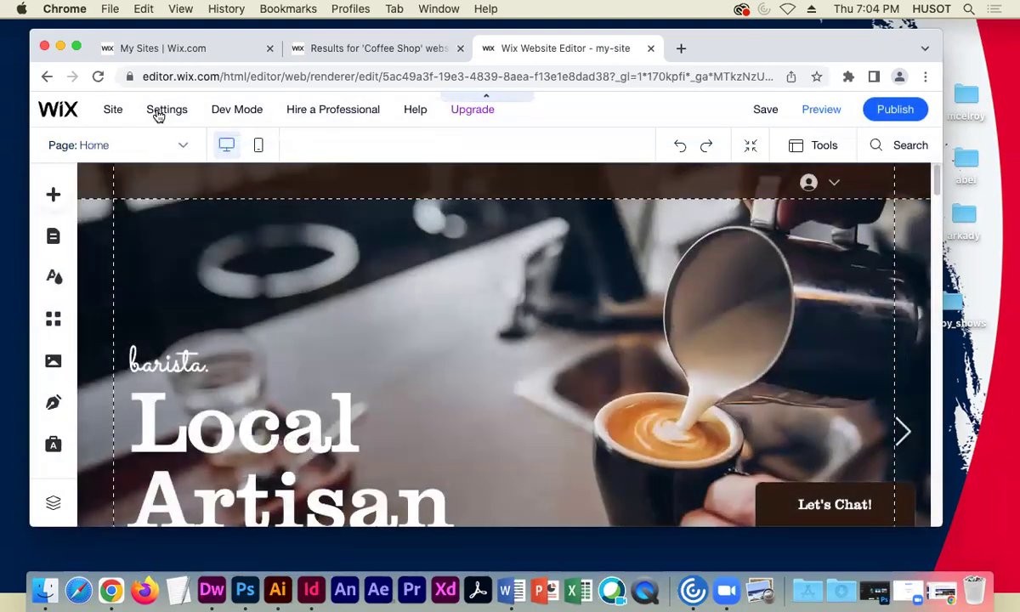
- Save the site again and close the 'Your Site Is Saved' confirmation
mouse_move(155, 113)
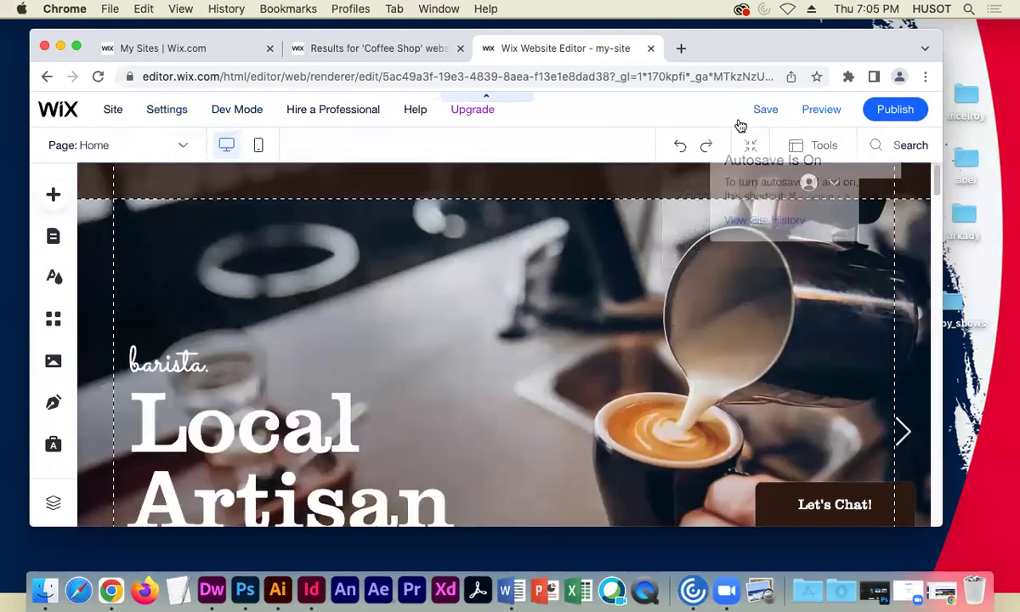
left_click(764, 108)
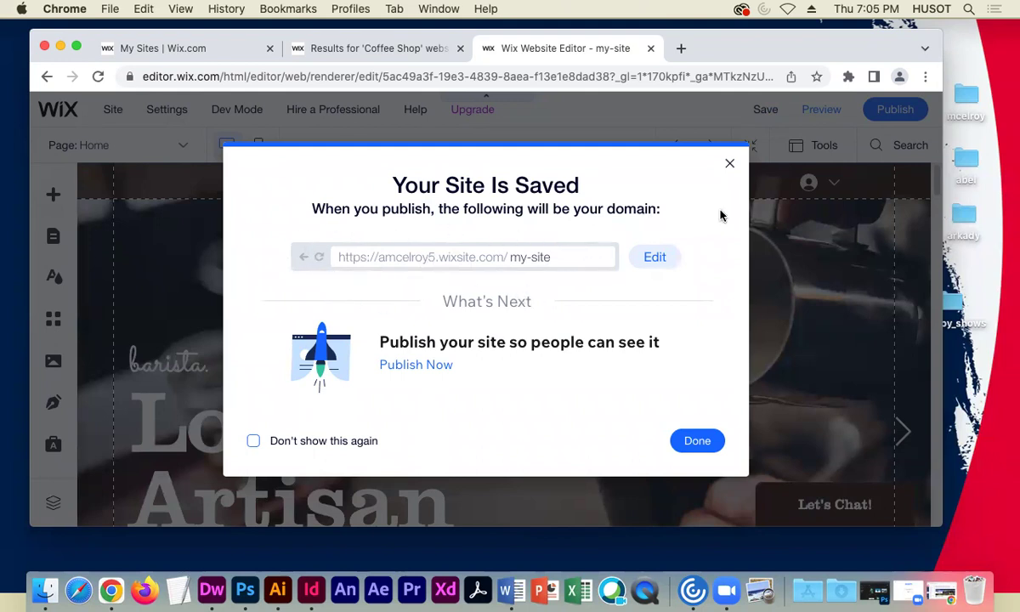
left_click(730, 165)
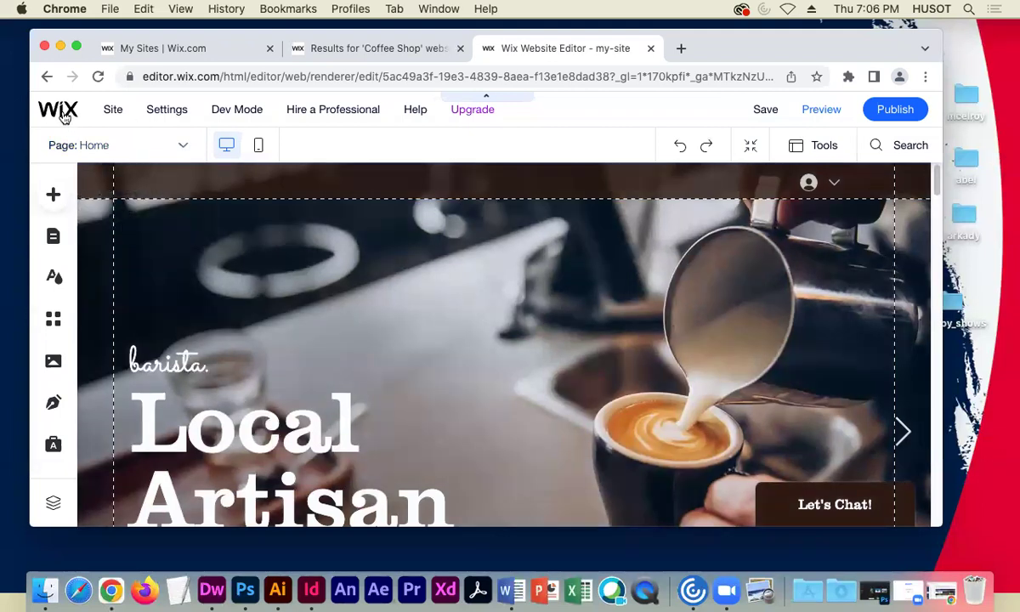
- Reveal the Go to Dashboard link under the Wix logo at the top left
mouse_move(61, 111)
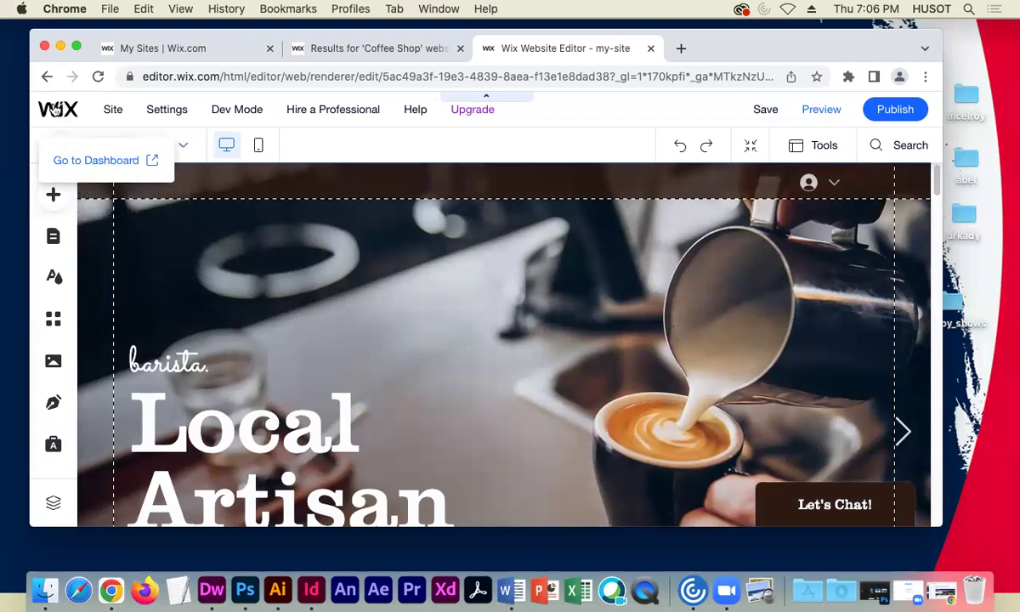
- Open the my-site dashboard in a new tab and scroll through its Coffee Shop overview
left_click(117, 161)
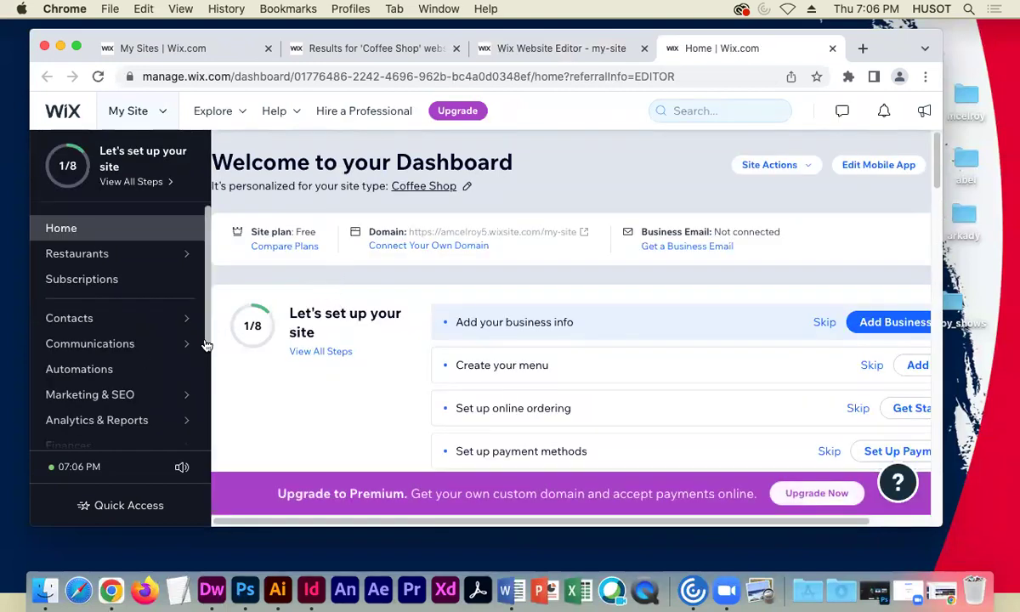
scroll(161, 312, "down", 2)
scroll(162, 313, "down", 3)
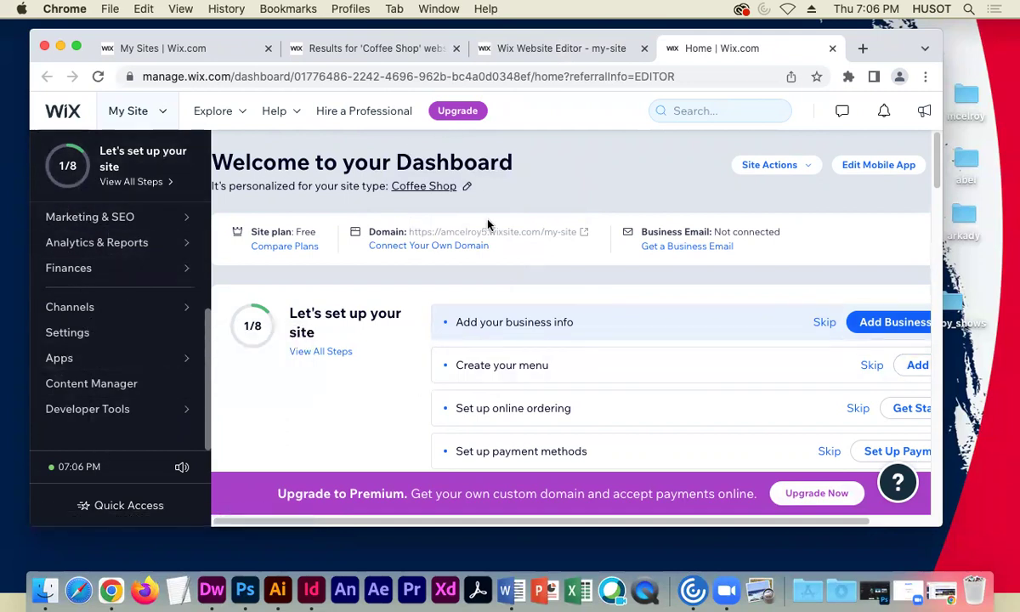
mouse_move(513, 232)
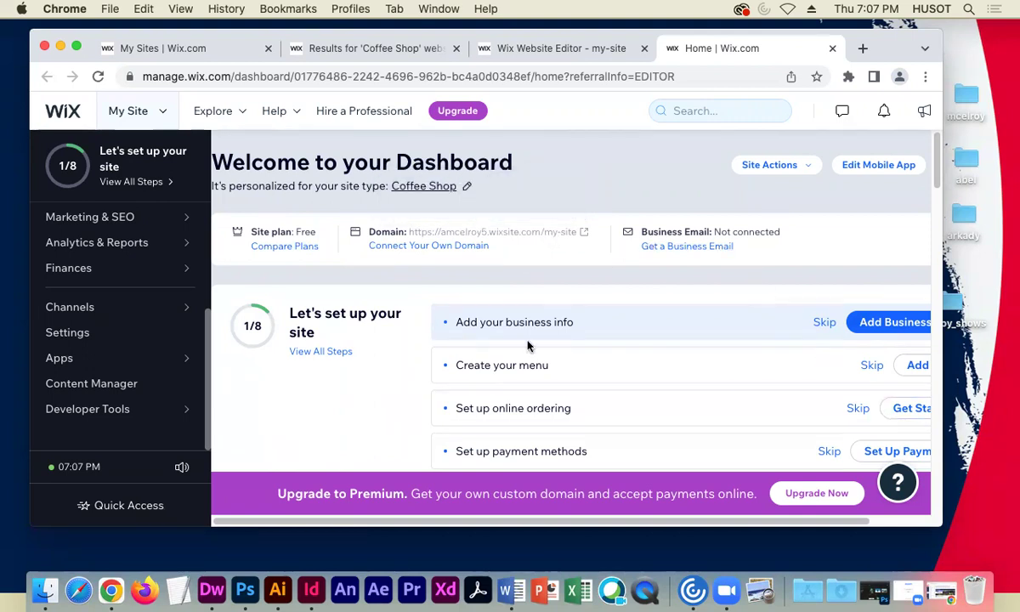
scroll(634, 411, "down", 5)
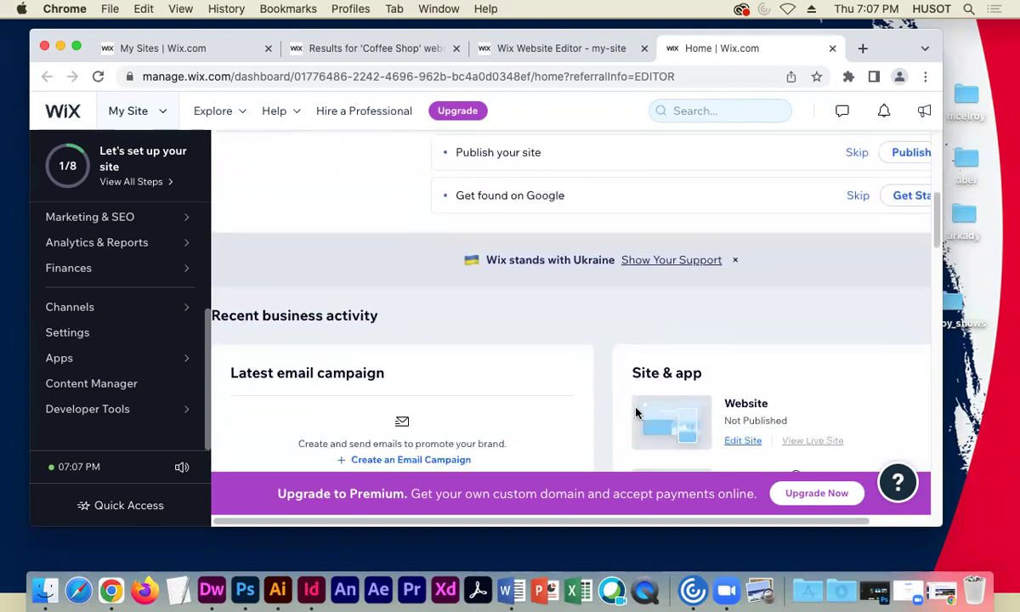
scroll(636, 412, "down", 7)
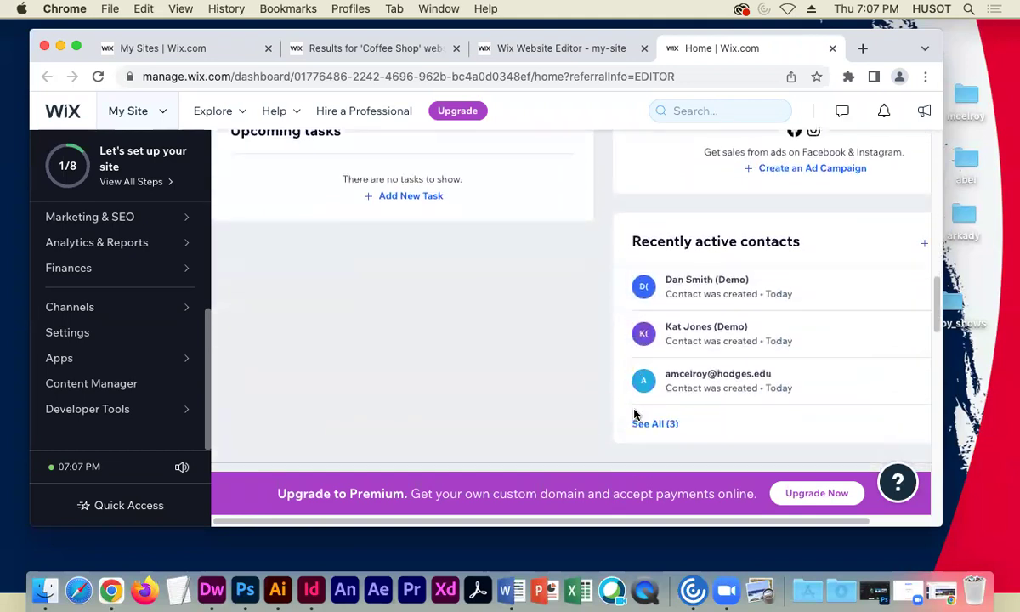
scroll(633, 414, "up", 12)
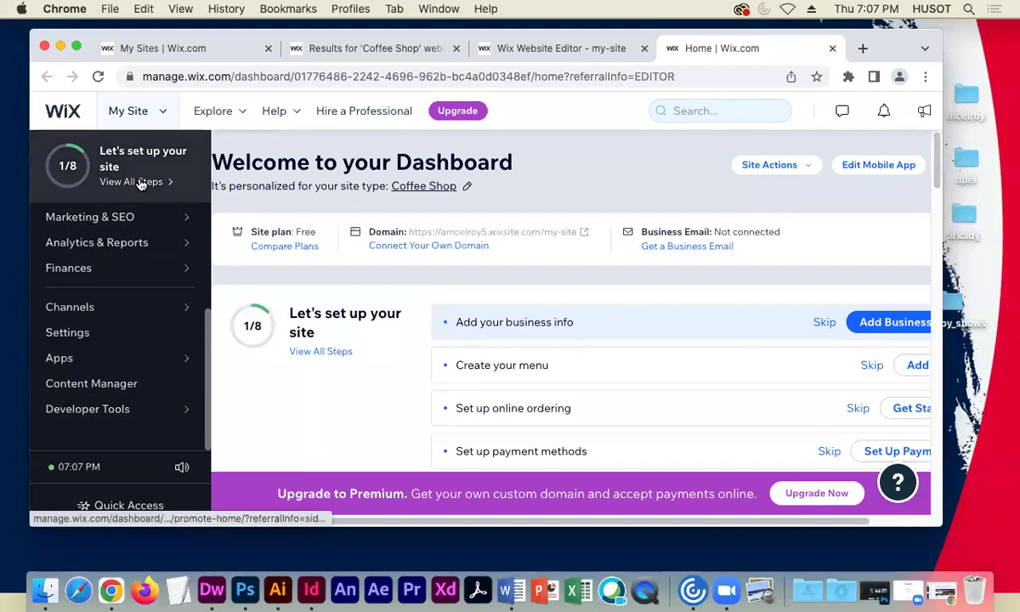
mouse_move(113, 242)
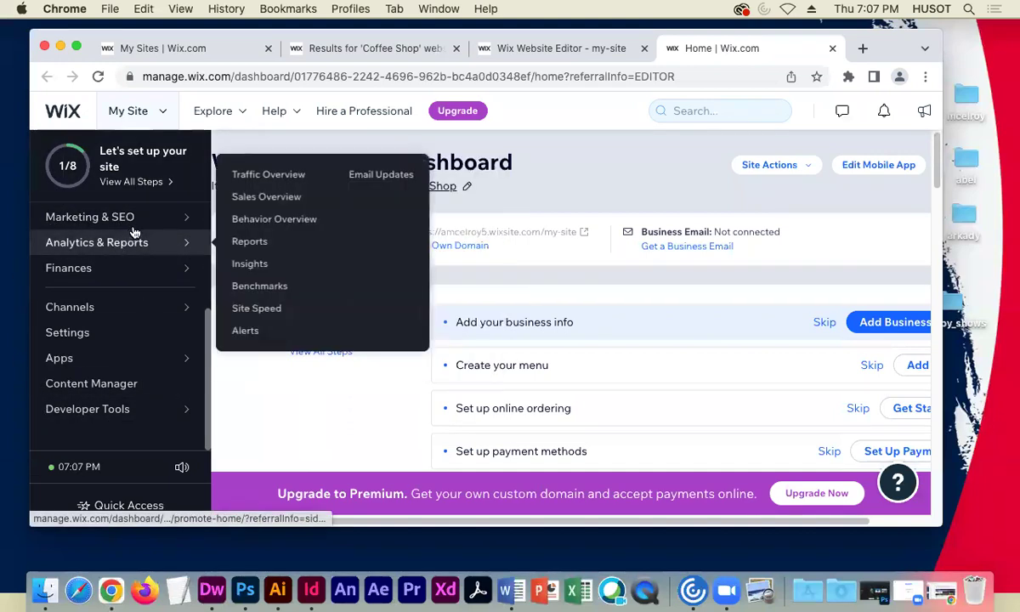
mouse_move(136, 220)
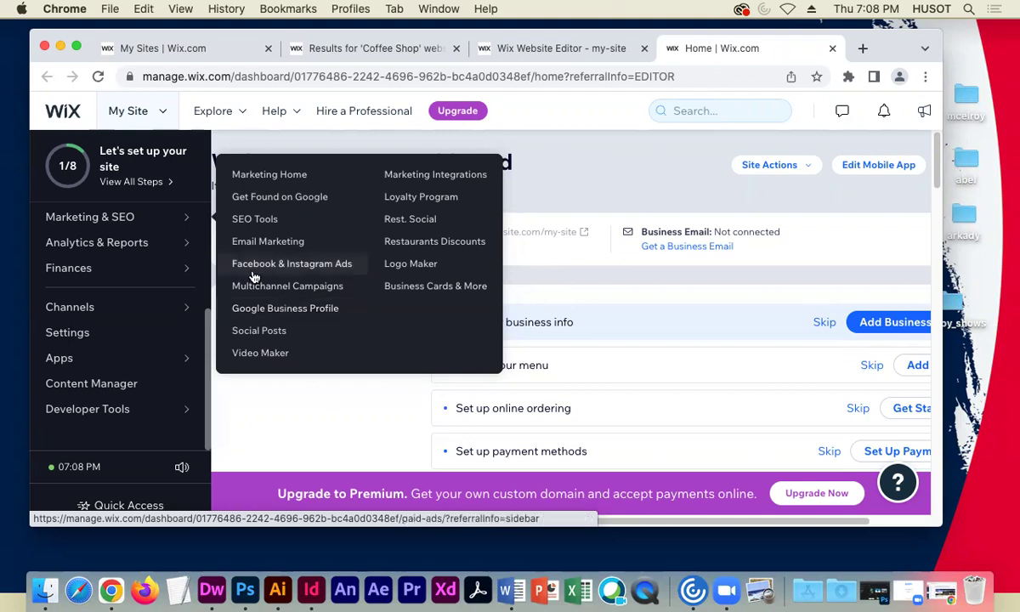
mouse_move(119, 223)
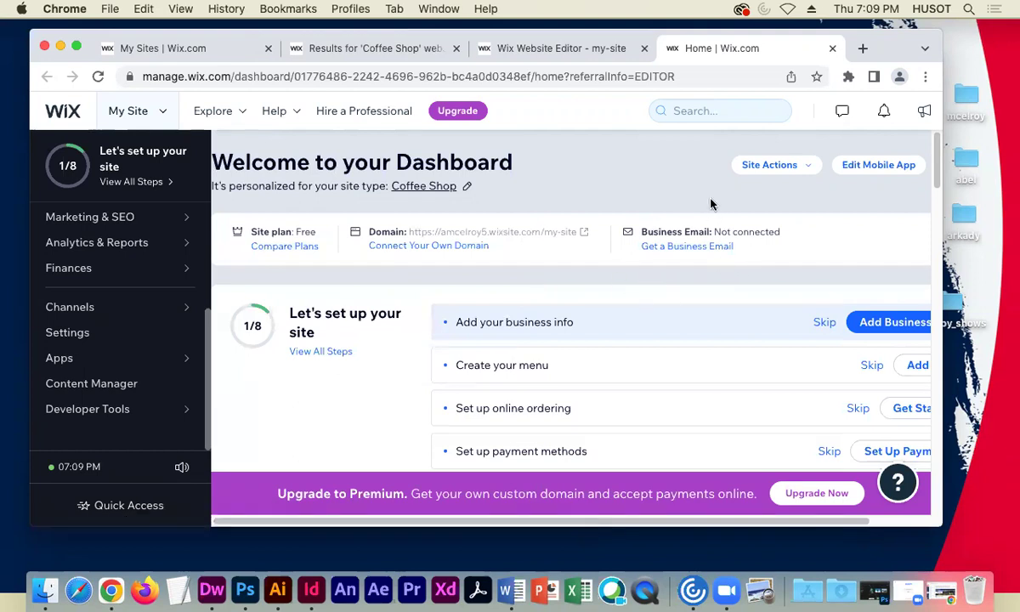
double_click(305, 232)
left_click(335, 279)
mouse_move(142, 246)
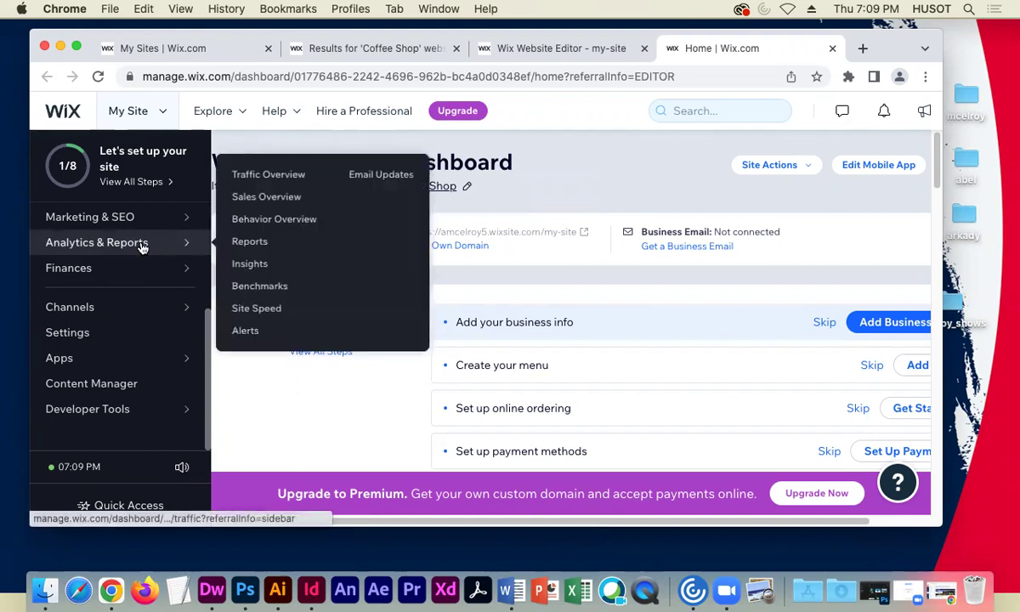
mouse_move(149, 214)
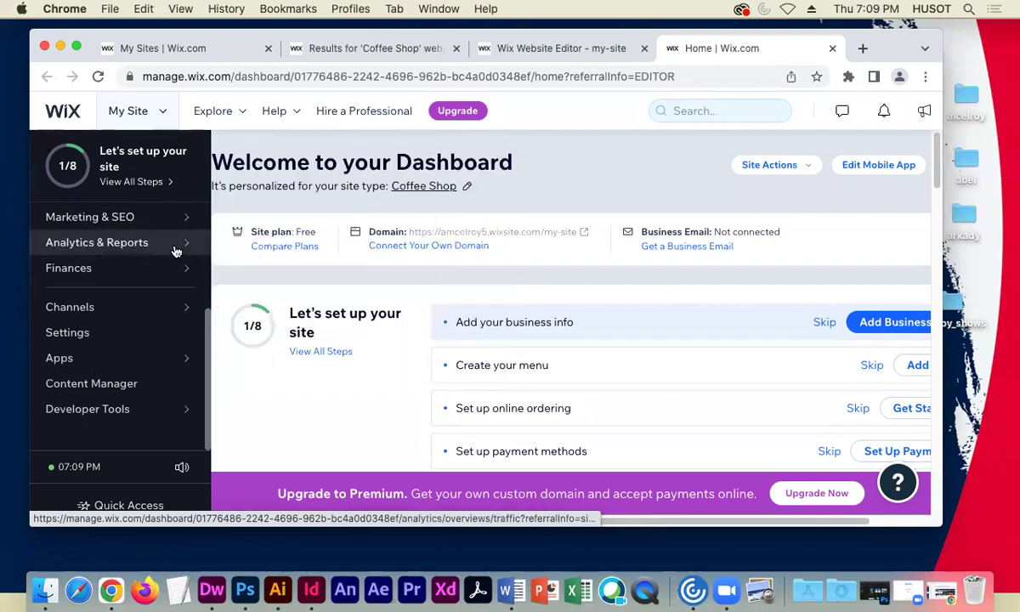
mouse_move(182, 219)
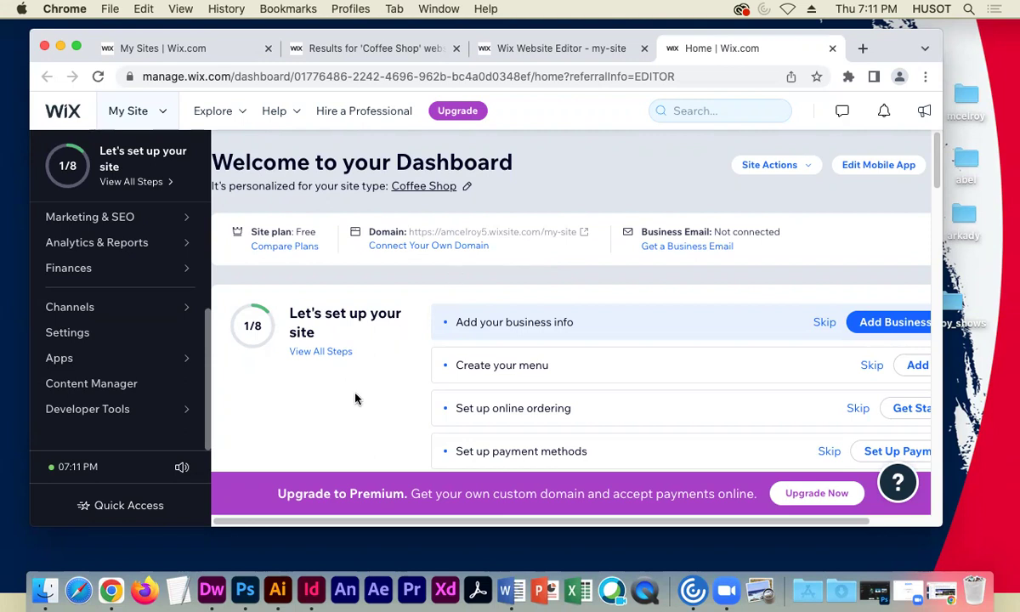
- Go to the dashboard Settings and open Website settings under General
left_click(75, 337)
scroll(443, 401, "down", 1)
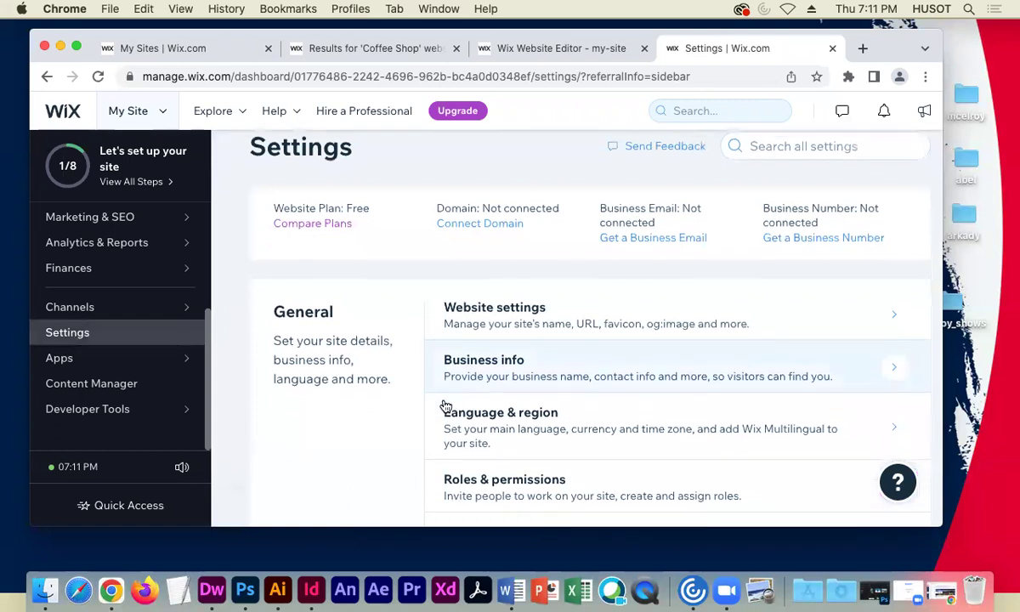
scroll(444, 404, "down", 3)
scroll(370, 441, "down", 1)
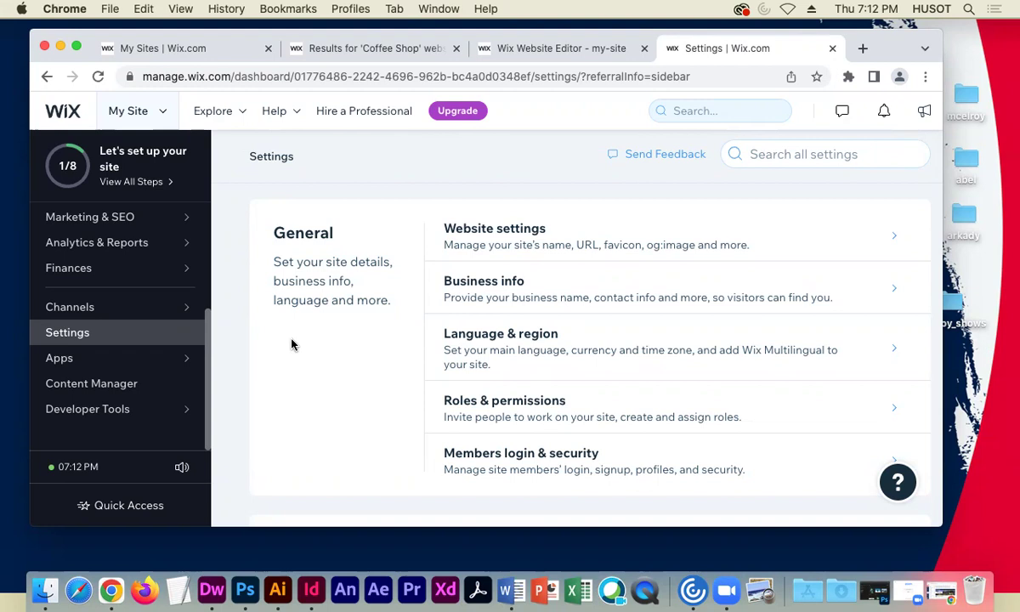
left_click(605, 232)
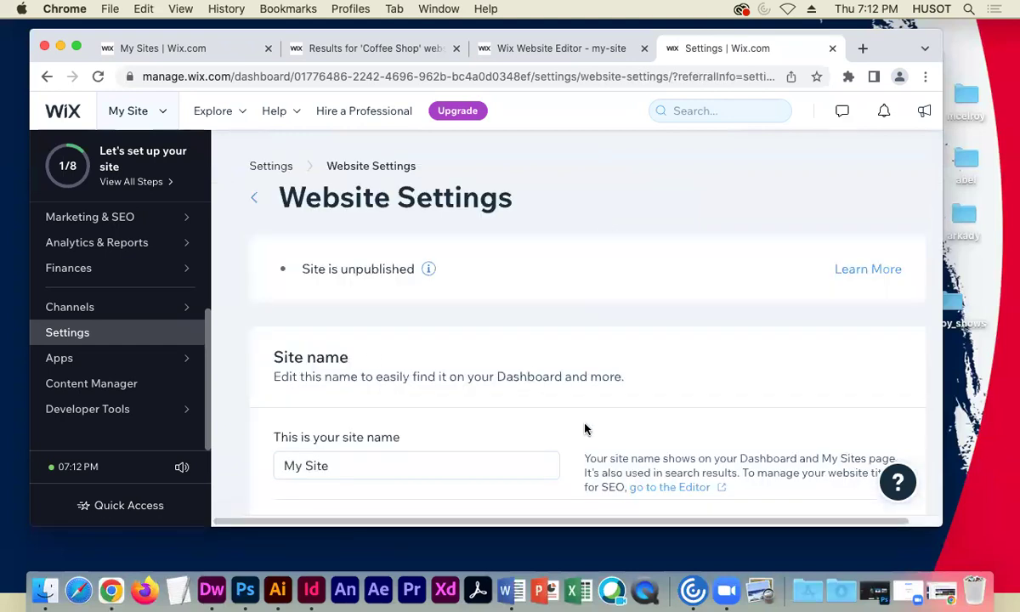
scroll(582, 421, "down", 5)
scroll(581, 405, "up", 3)
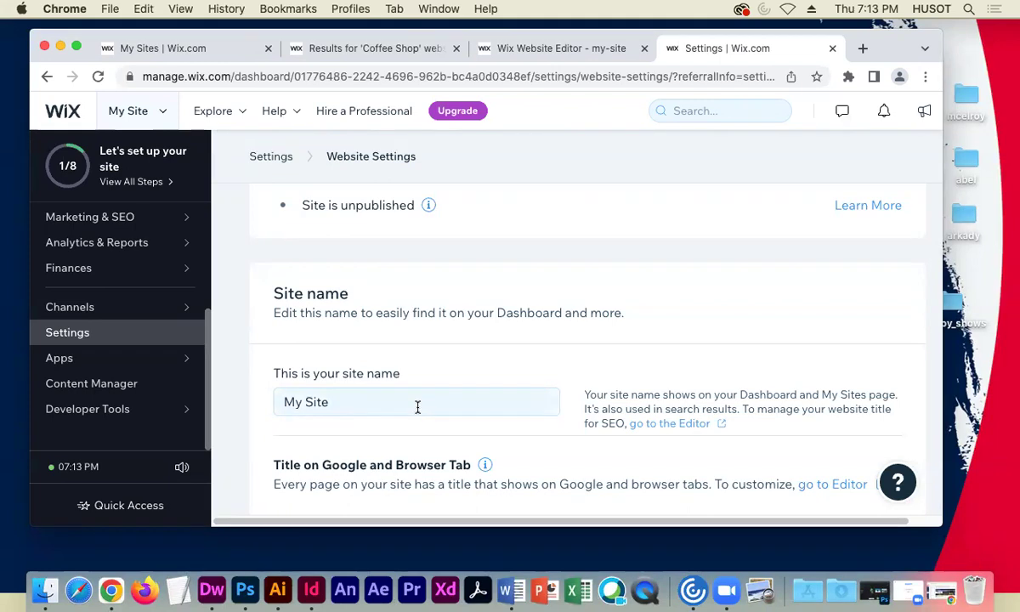
scroll(453, 366, "down", 1)
left_click(335, 383)
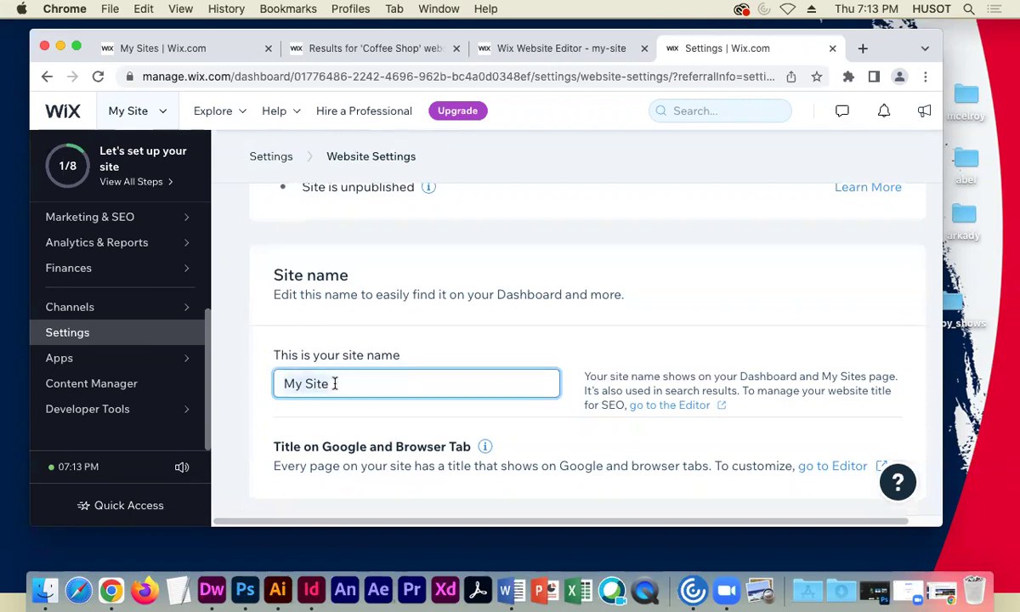
left_click_drag(330, 383, 273, 383)
type("Down")
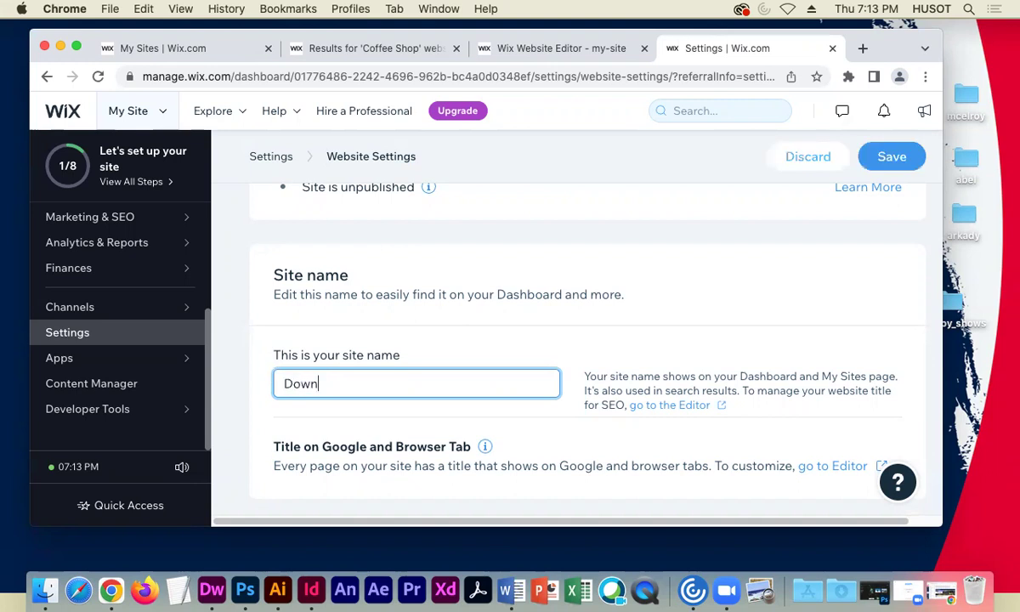
type("townCoffee")
left_click(349, 383)
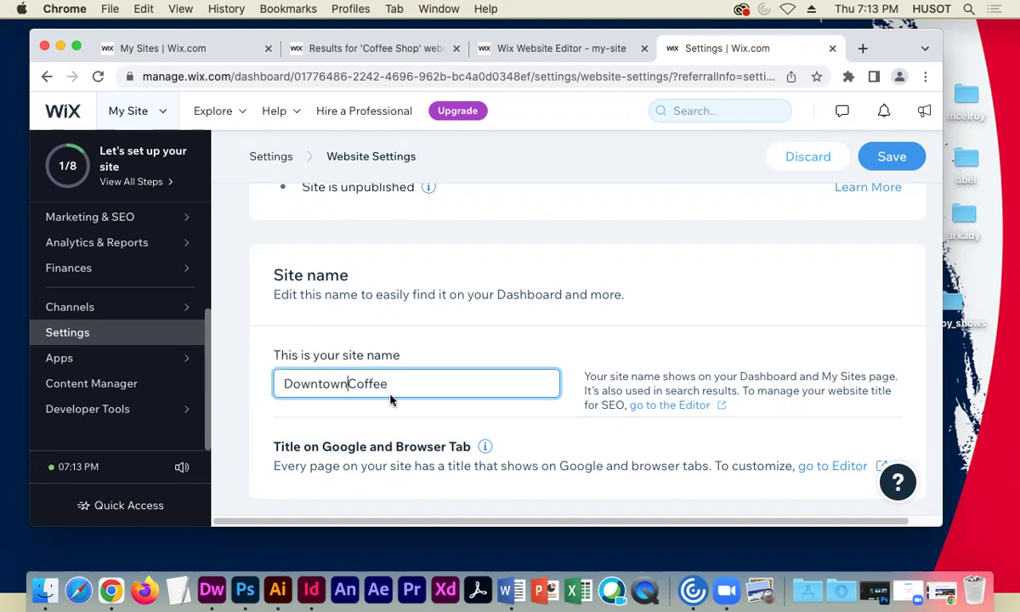
left_click(434, 352)
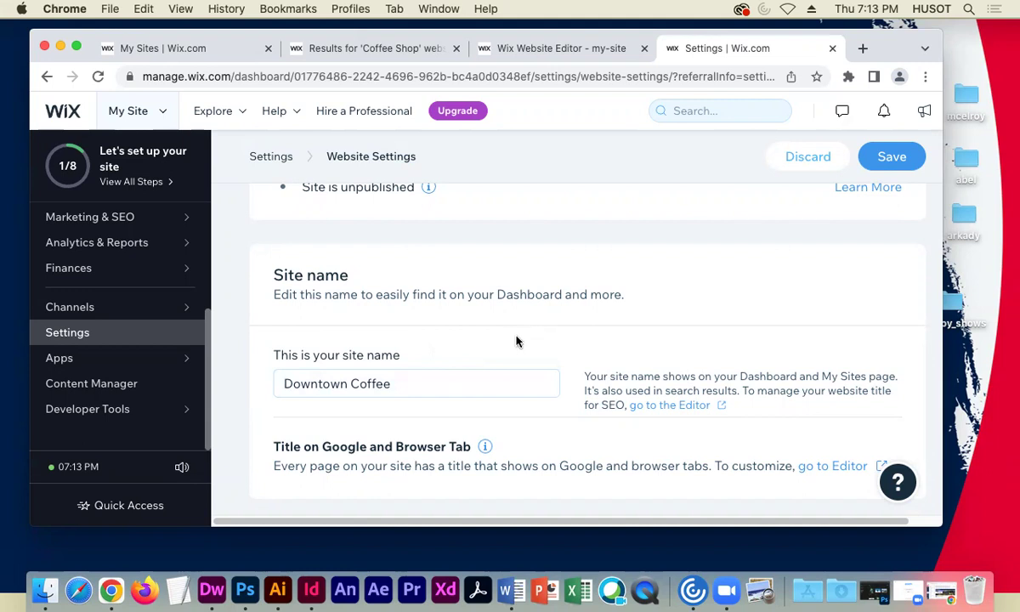
scroll(516, 339, "down", 1)
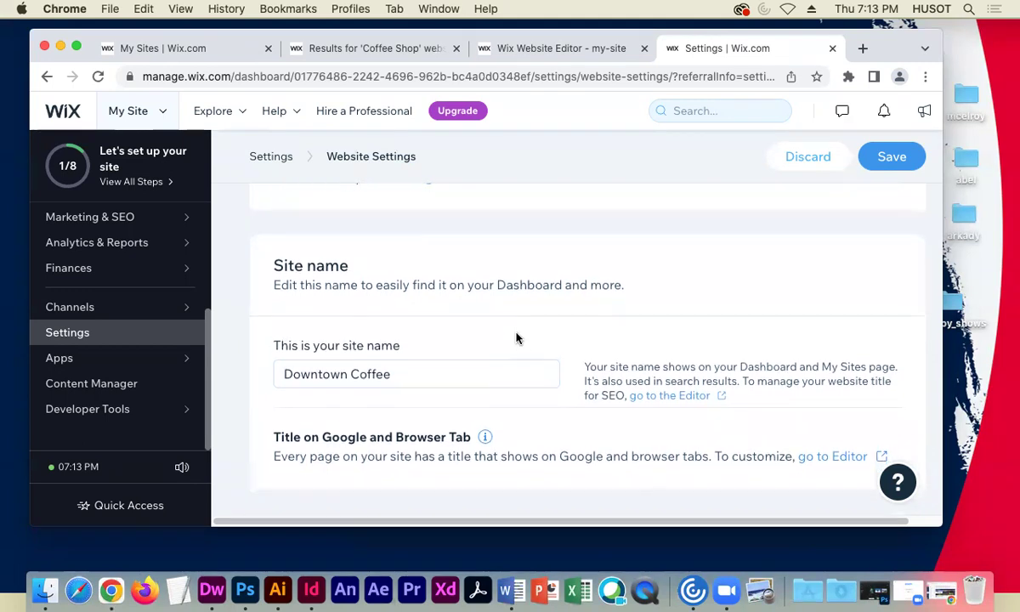
scroll(515, 338, "down", 1)
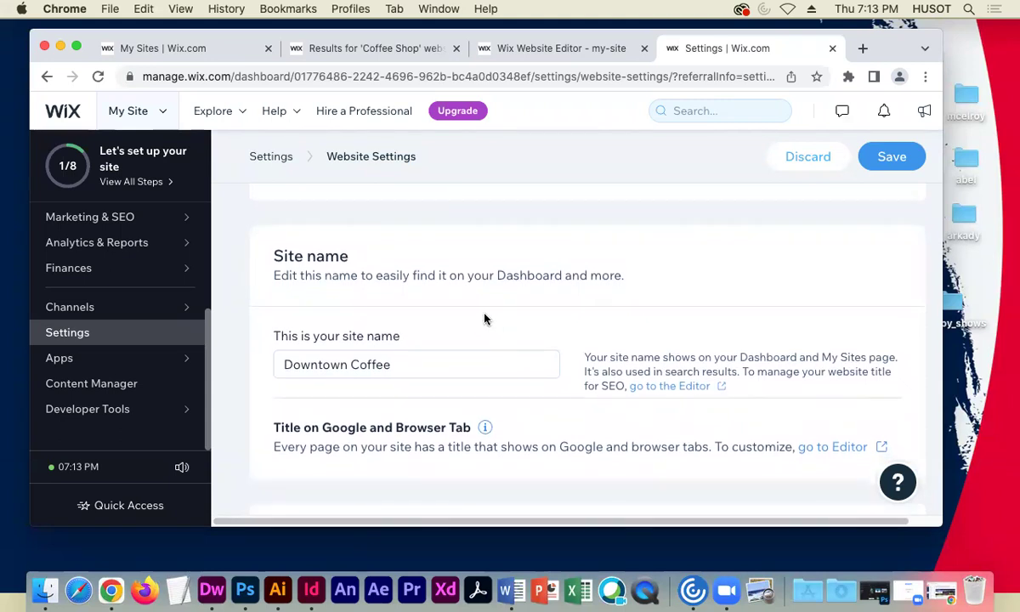
scroll(485, 317, "down", 3)
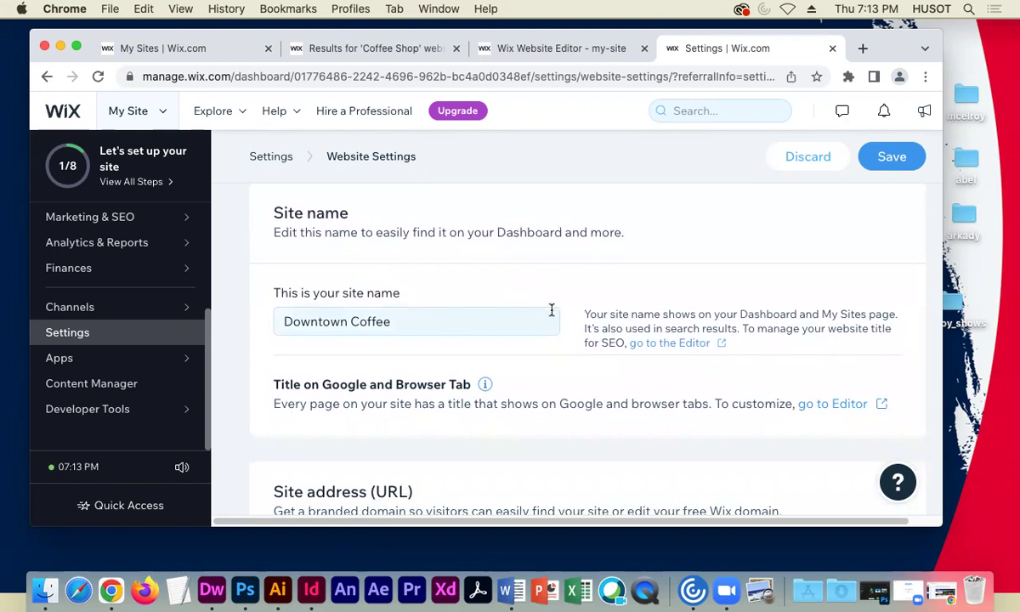
scroll(522, 287, "down", 1)
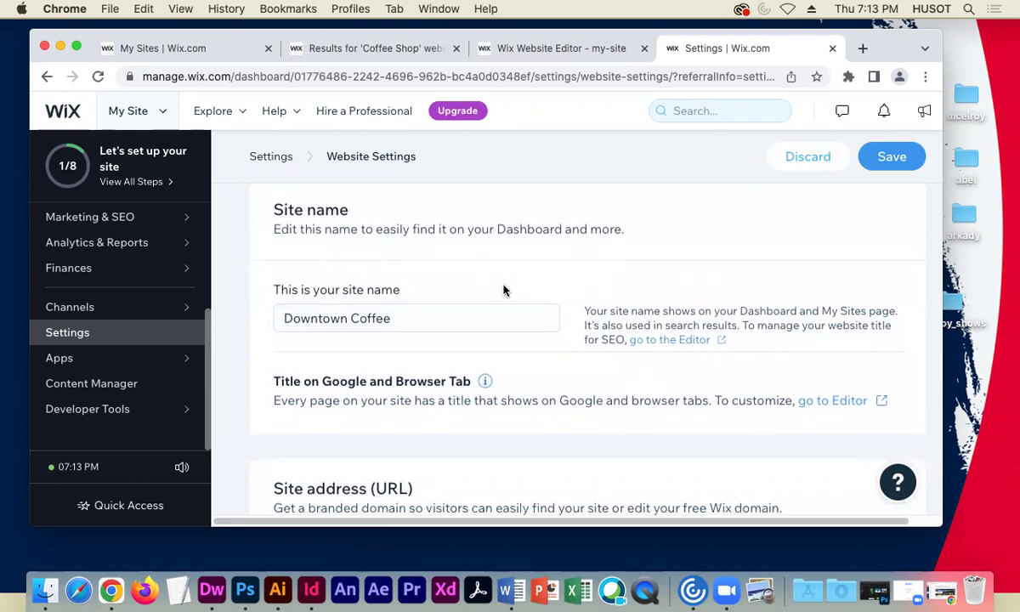
scroll(508, 331, "down", 2)
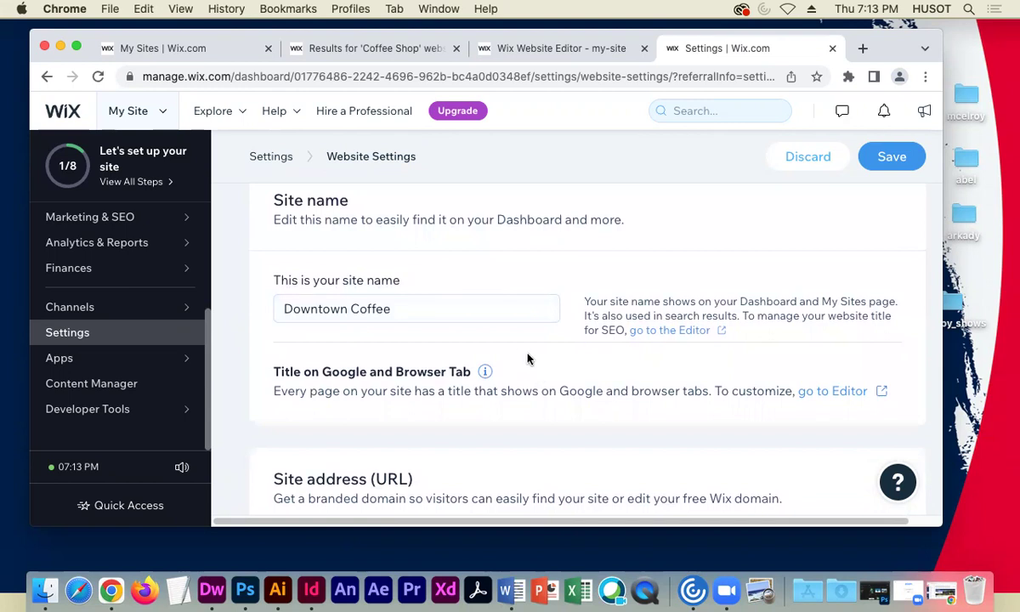
scroll(521, 362, "down", 1)
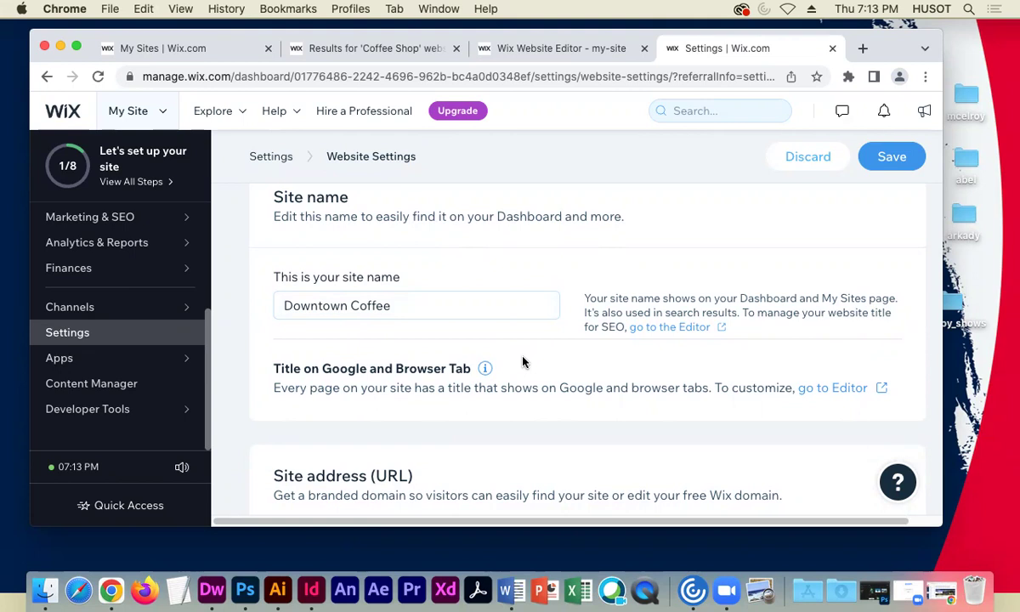
scroll(422, 307, "down", 1)
- Select the current my-site slug in the Site address (URL) field
scroll(422, 307, "down", 5)
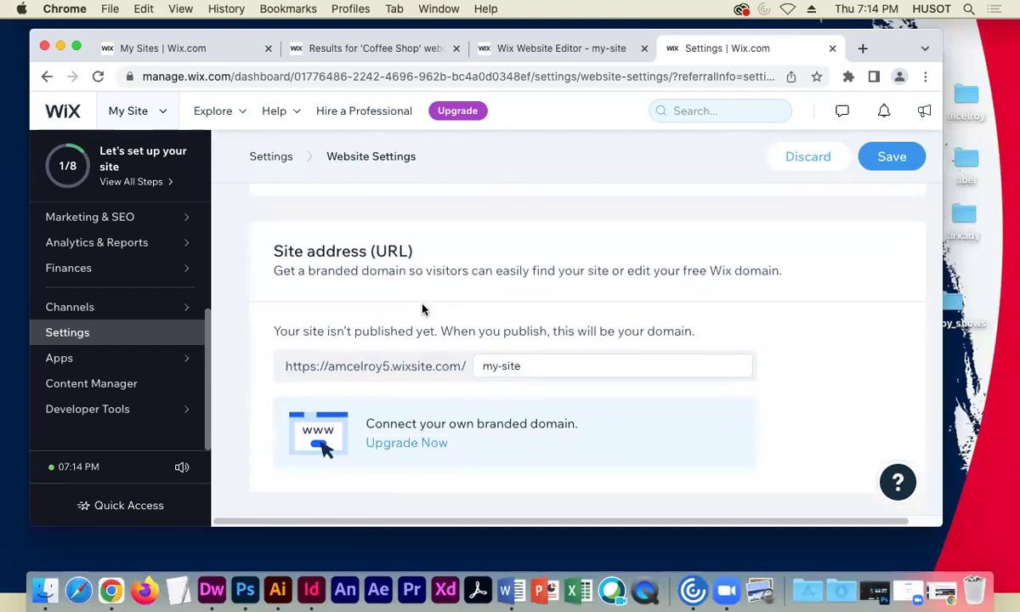
left_click(536, 364)
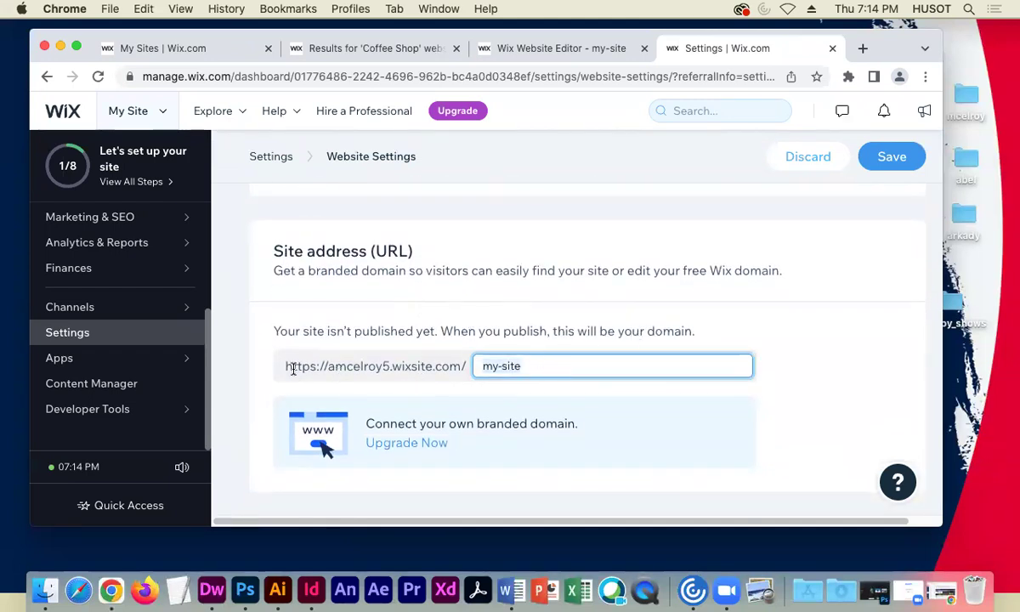
left_click_drag(481, 365, 519, 365)
- Replace the my-site slug with downtowncoffee and select the resulting full site address
type("down")
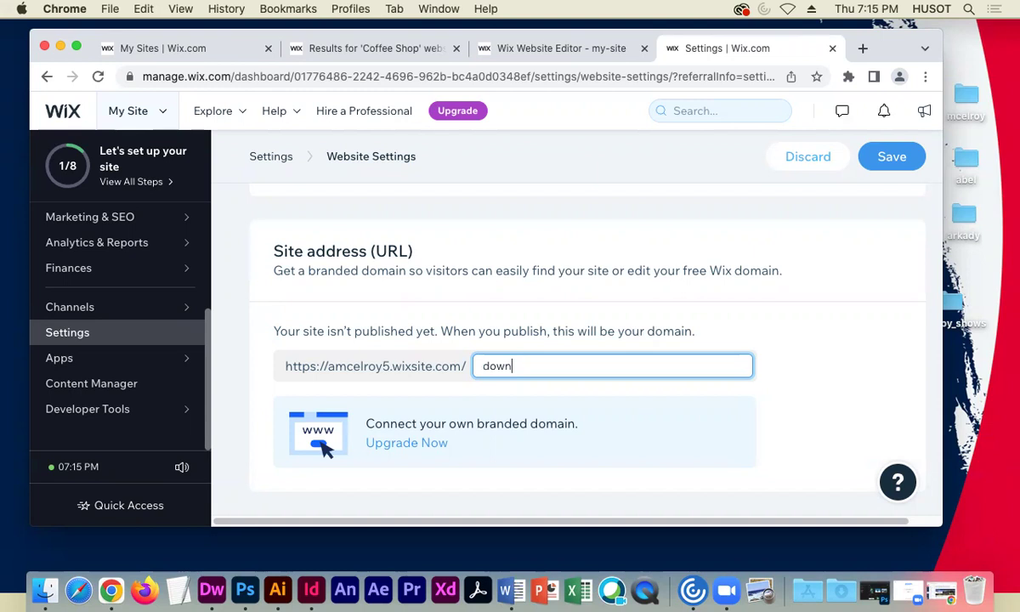
type("towncoffee")
left_click(816, 333)
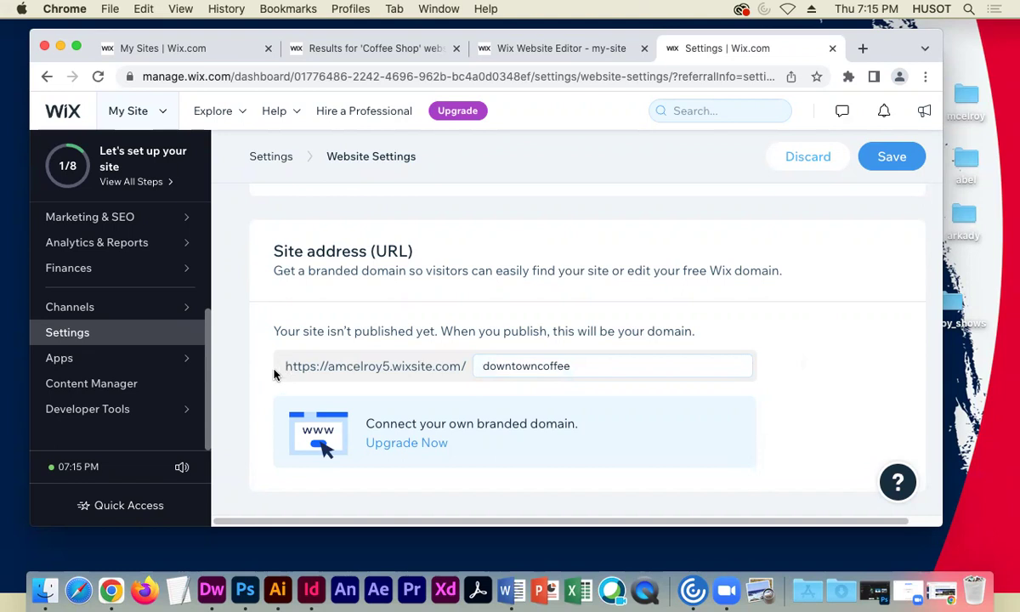
left_click_drag(282, 368, 552, 363)
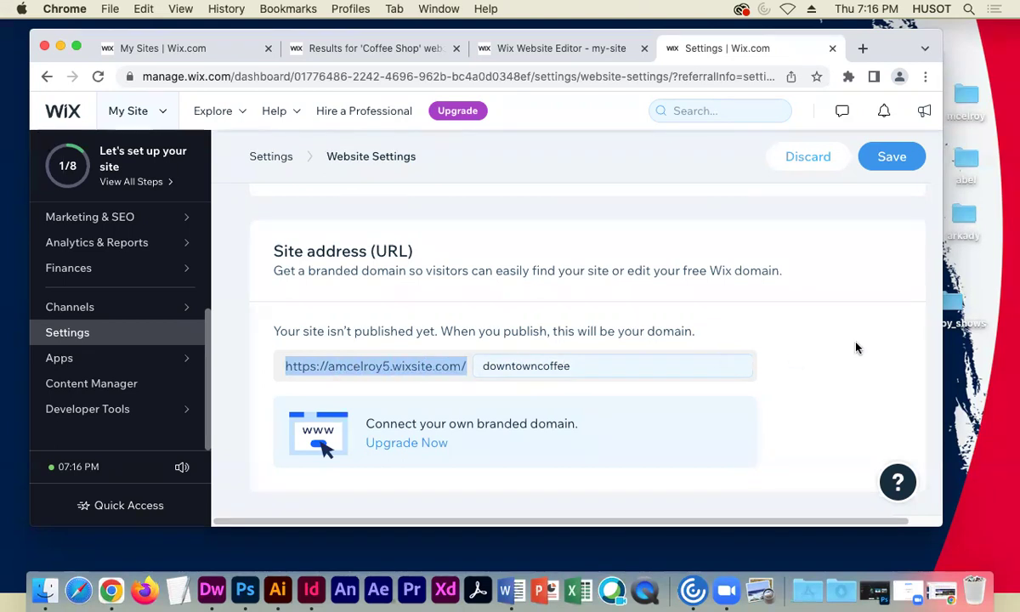
left_click(628, 357)
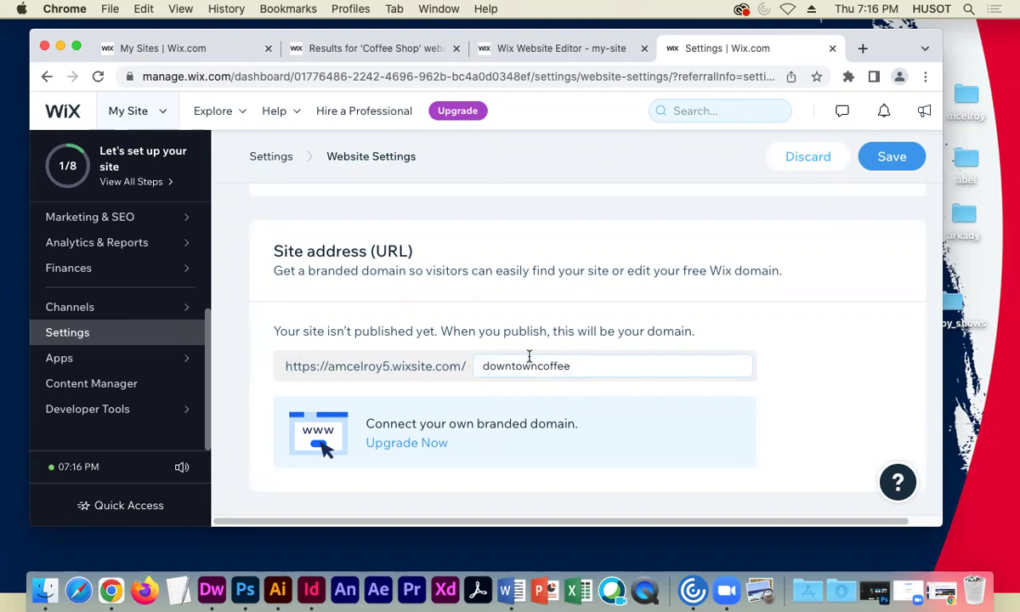
double_click(575, 364)
left_click_drag(576, 364, 289, 364)
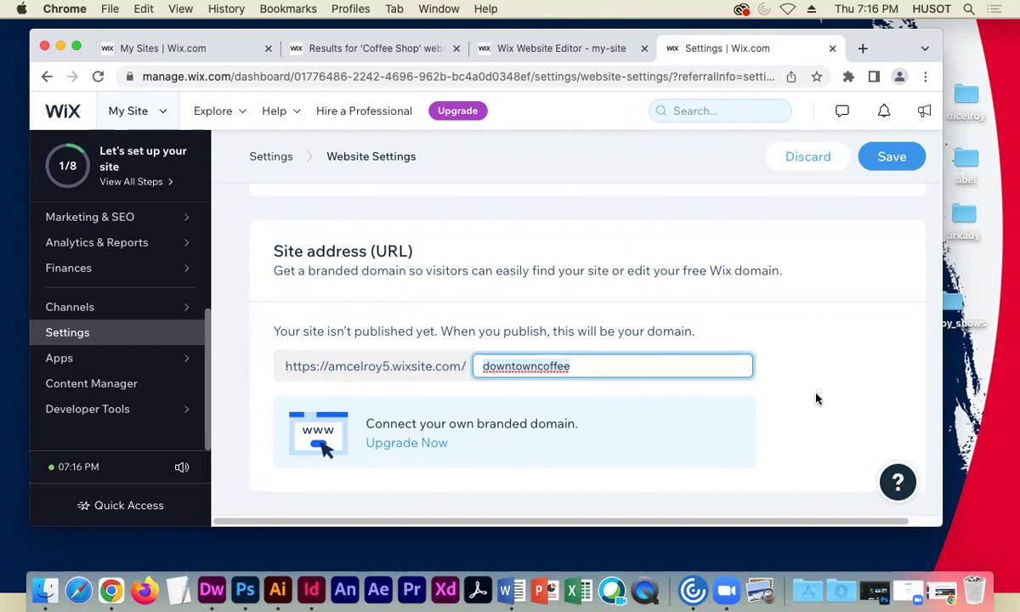
scroll(813, 401, "down", 1)
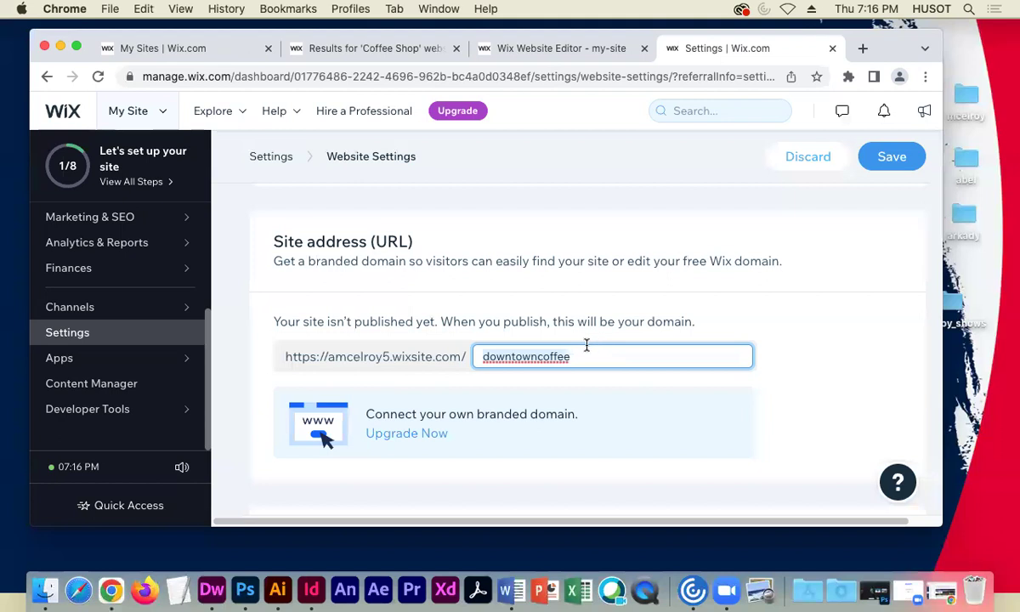
scroll(824, 360, "up", 4)
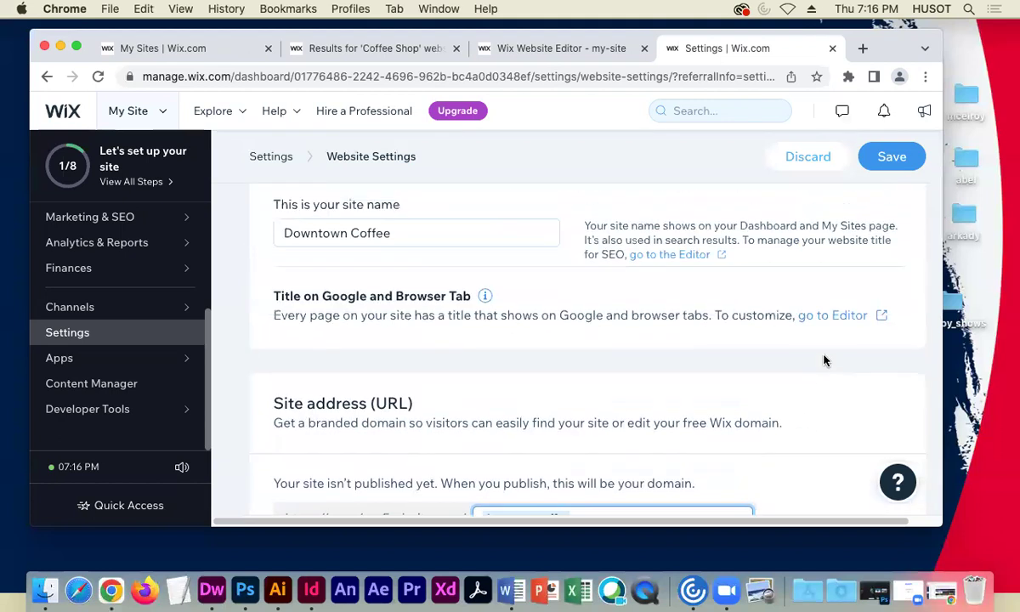
scroll(824, 360, "up", 5)
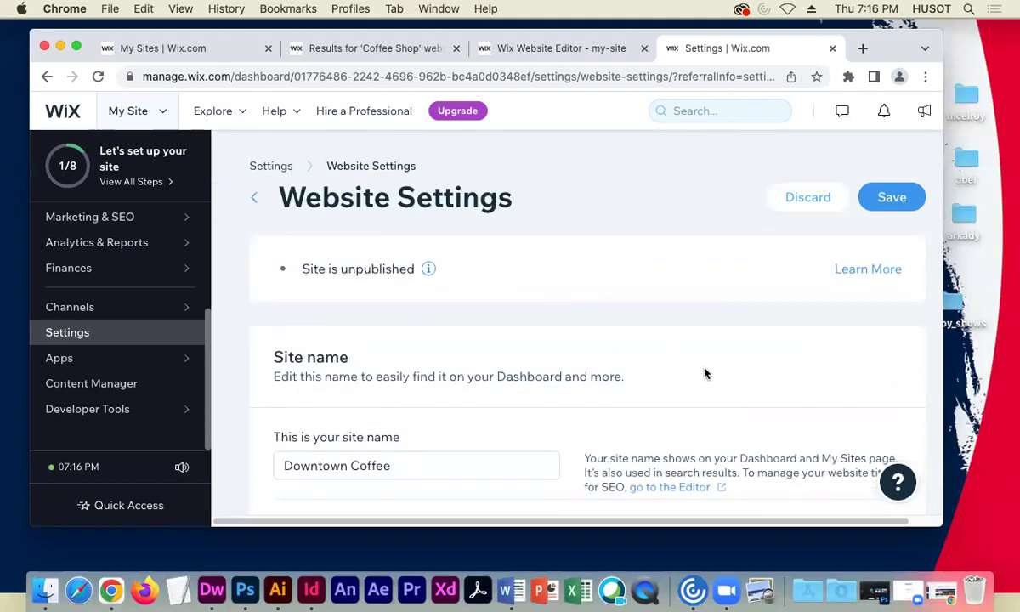
scroll(705, 373, "down", 10)
left_click(705, 361)
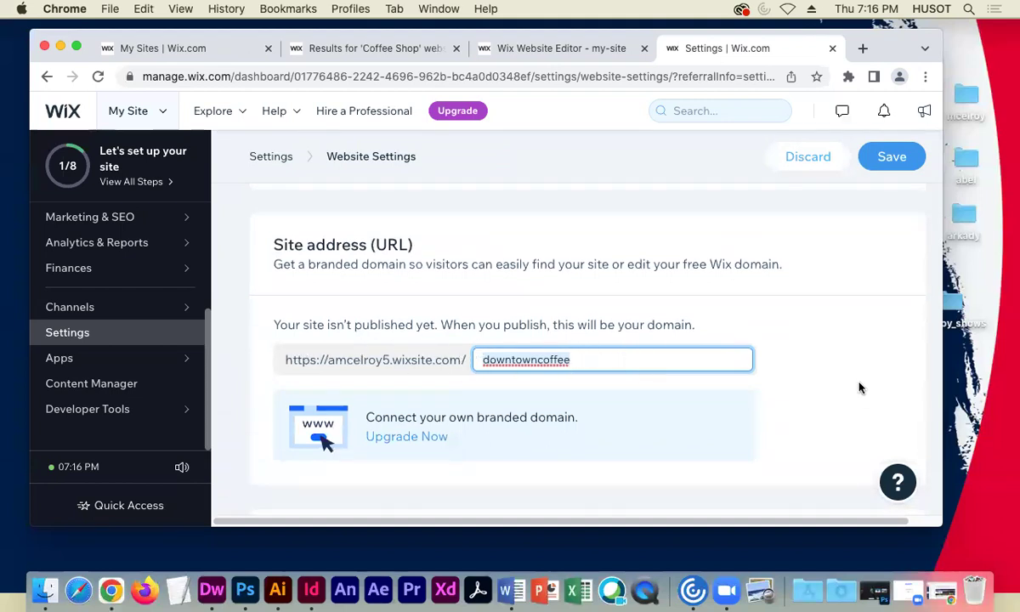
scroll(858, 388, "down", 1)
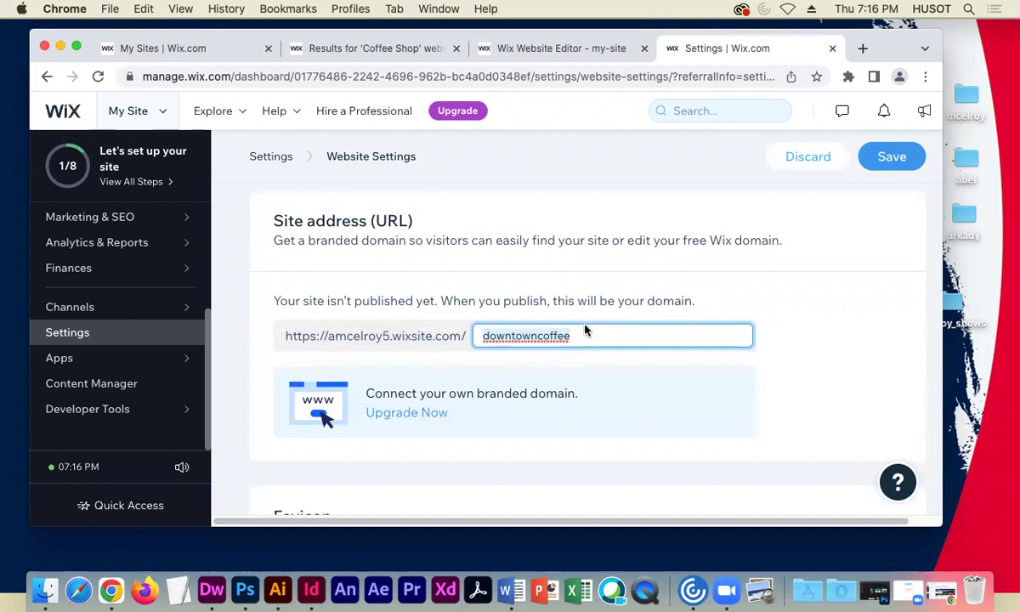
scroll(837, 383, "down", 1)
scroll(837, 383, "down", 5)
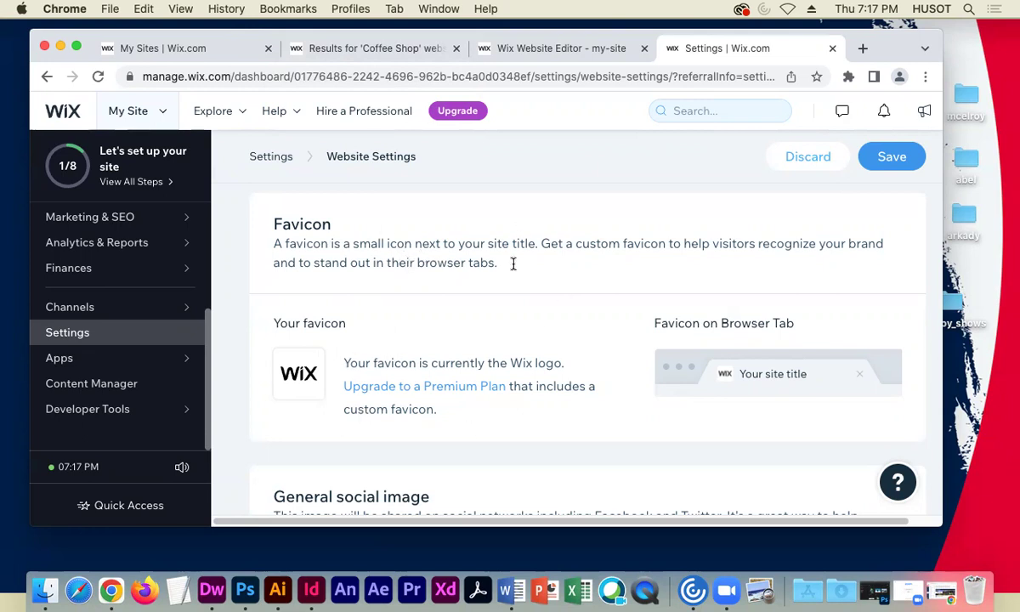
scroll(466, 364, "down", 5)
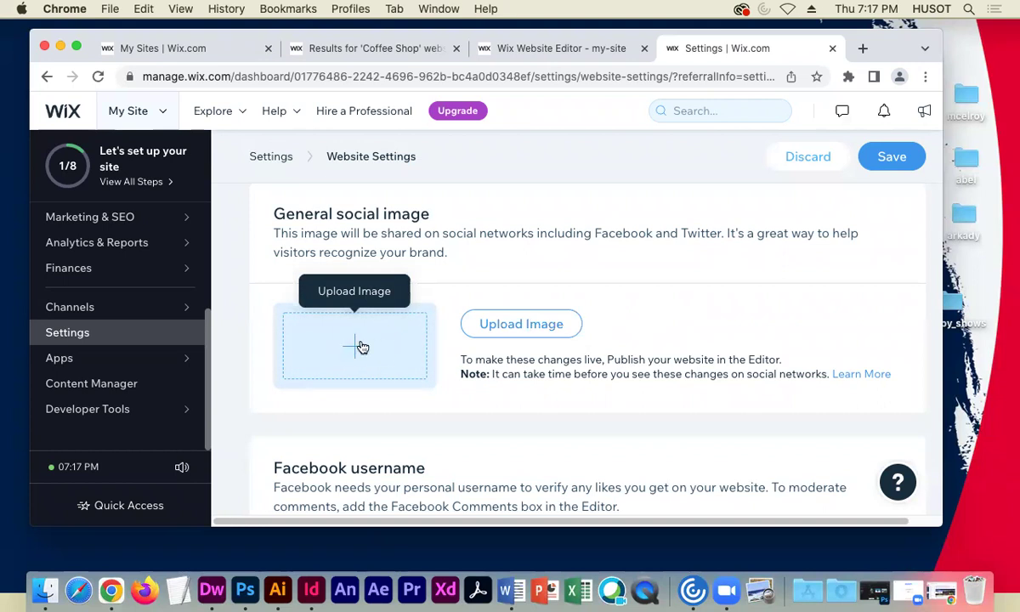
left_click(121, 334)
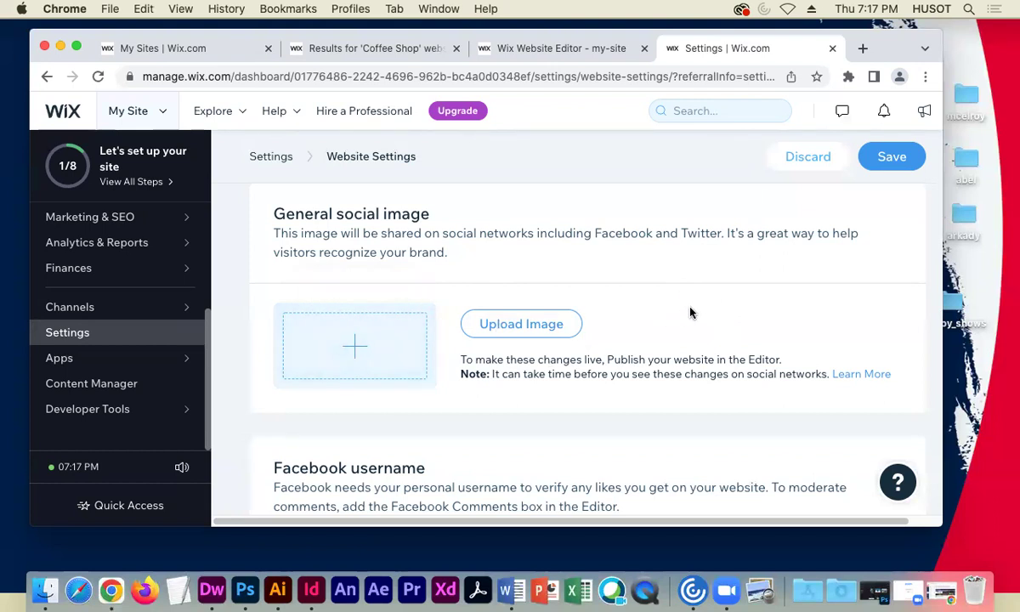
scroll(692, 305, "down", 1)
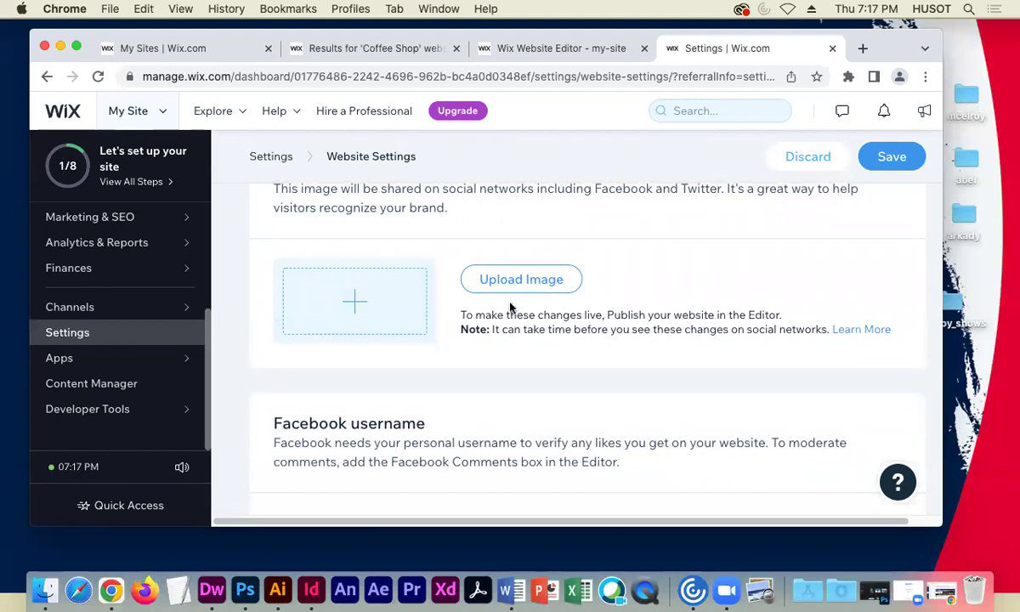
scroll(689, 299, "down", 3)
scroll(689, 299, "down", 3)
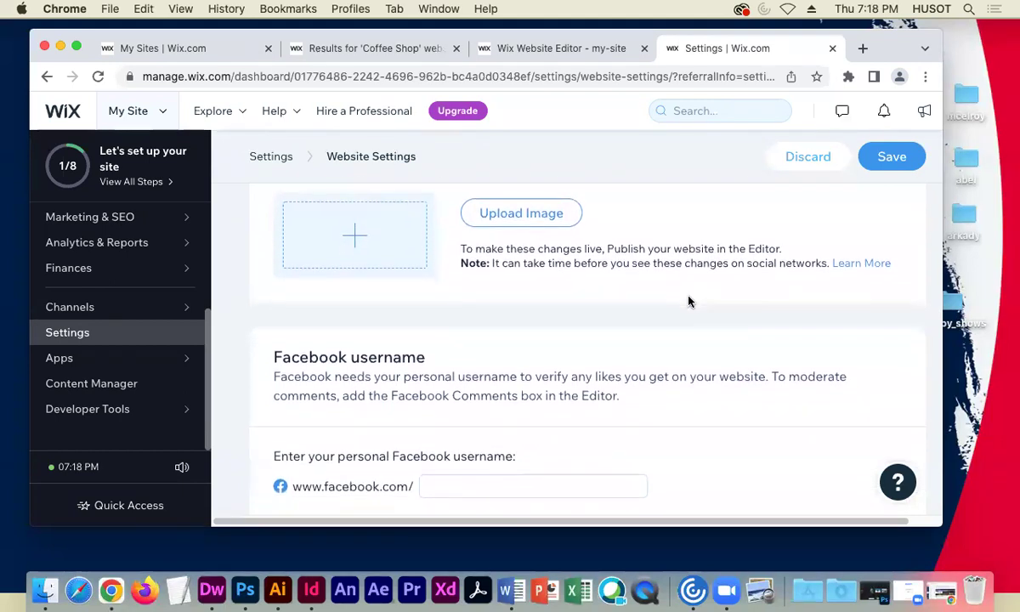
scroll(686, 294, "down", 3)
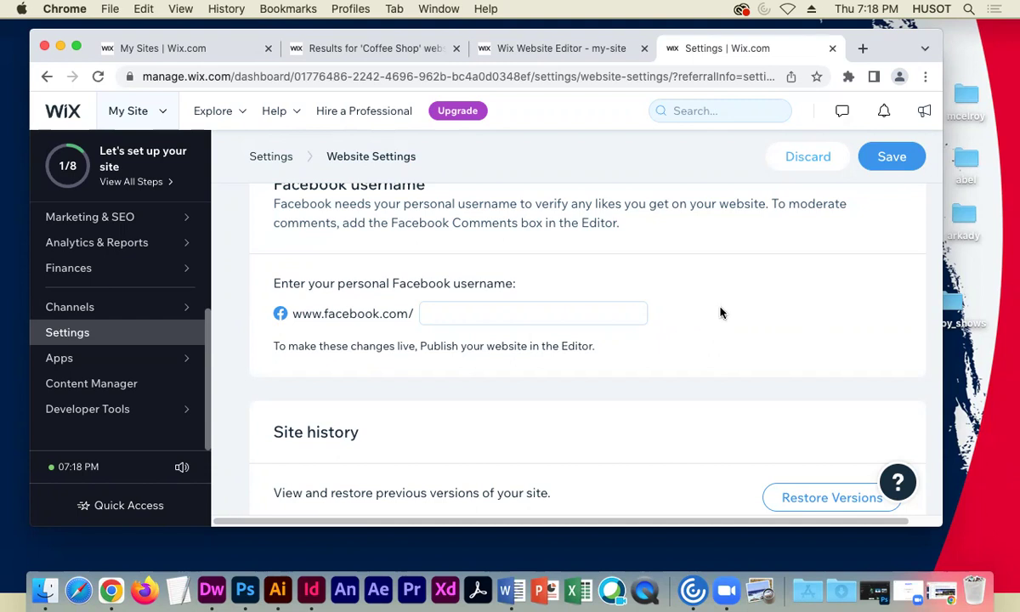
- Scroll through Website Settings to confirm the site name now reads Downtown Coffee
scroll(711, 309, "up", 3)
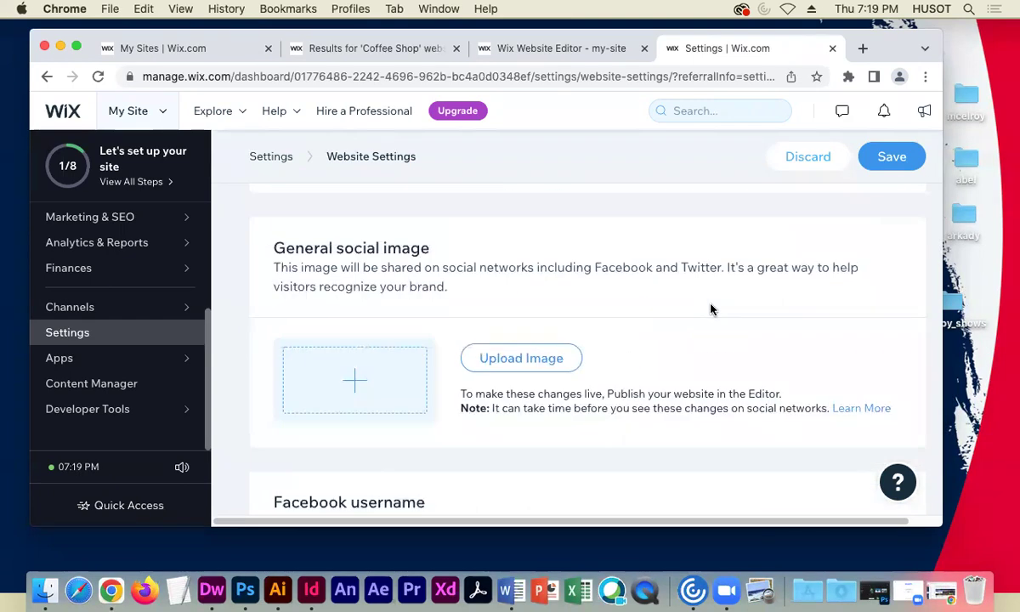
scroll(670, 352, "down", 3)
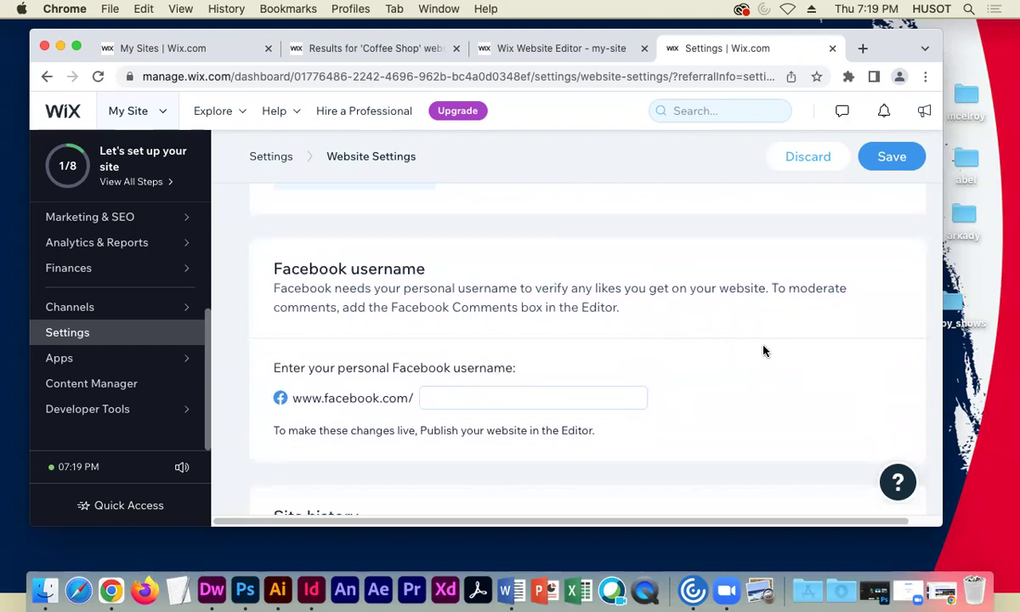
scroll(740, 345, "down", 3)
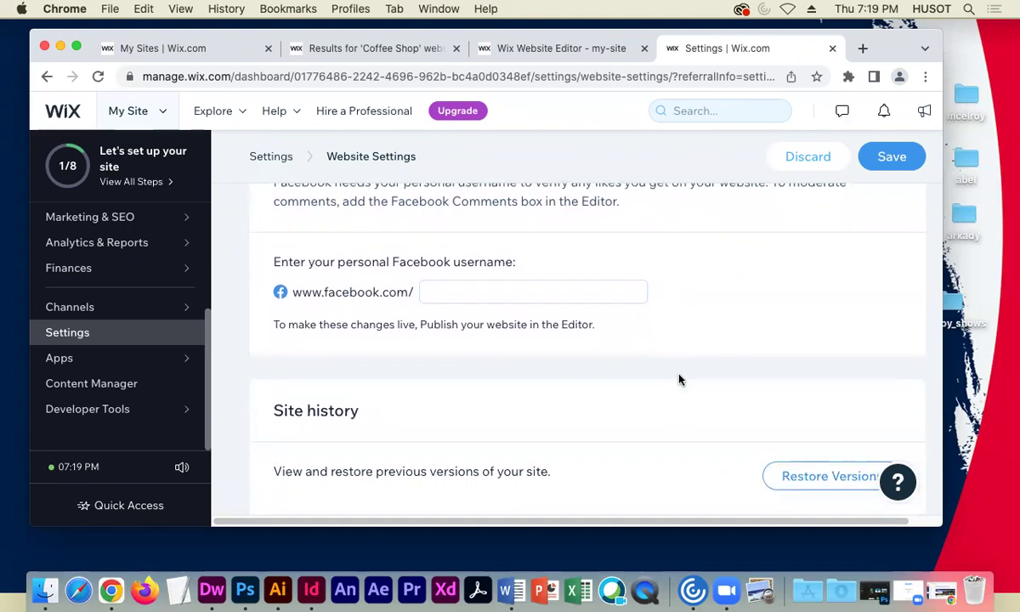
scroll(655, 392, "down", 1)
scroll(655, 392, "down", 4)
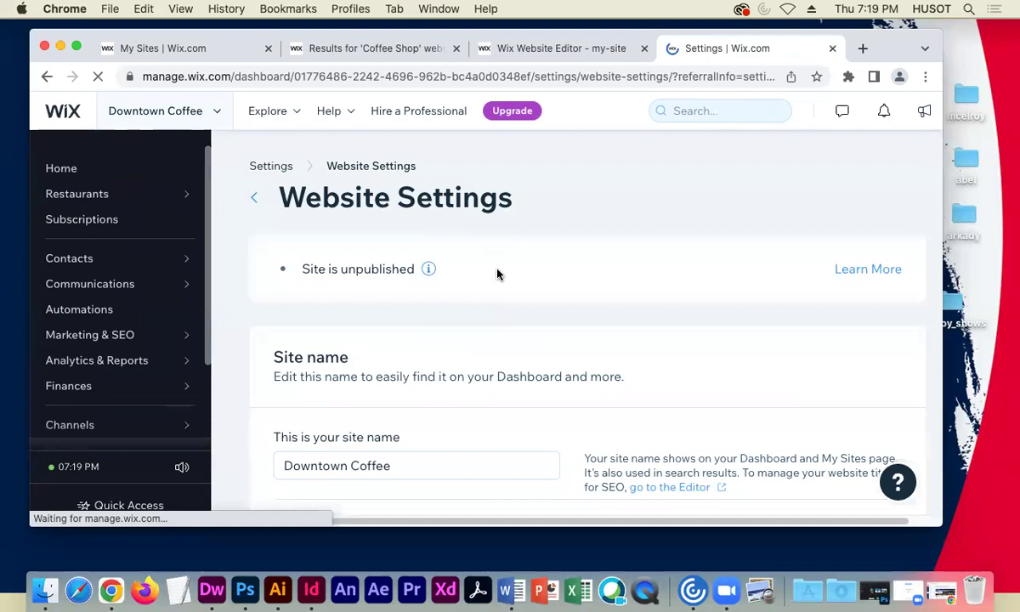
scroll(460, 314, "down", 10)
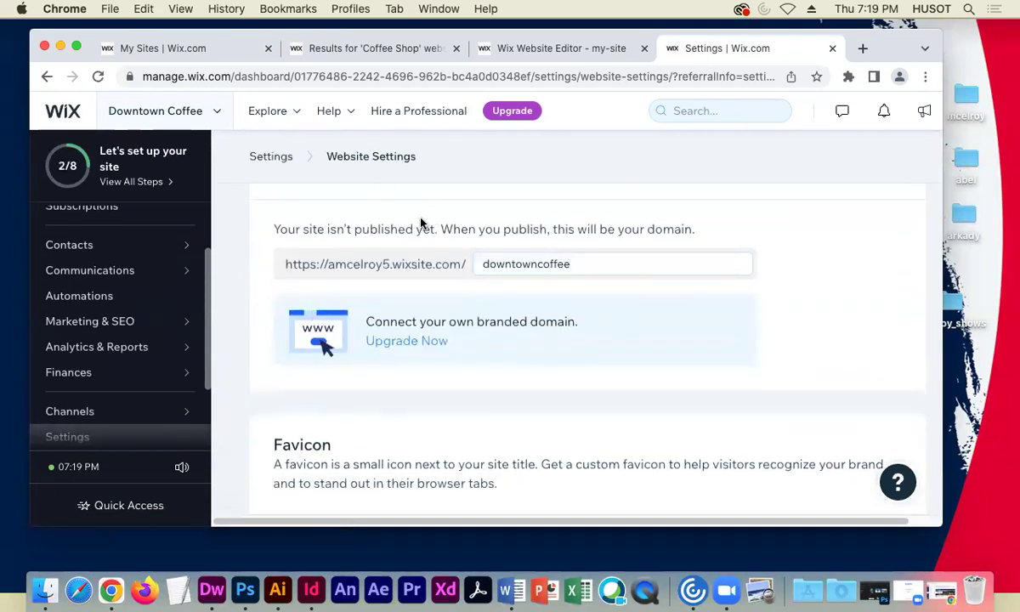
scroll(416, 222, "up", 10)
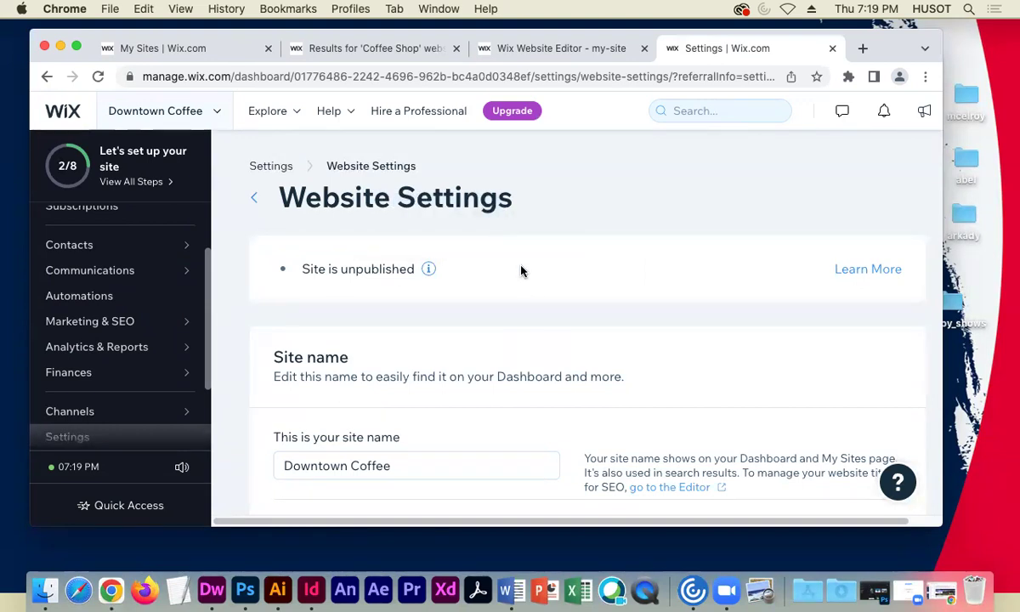
scroll(505, 268, "down", 1)
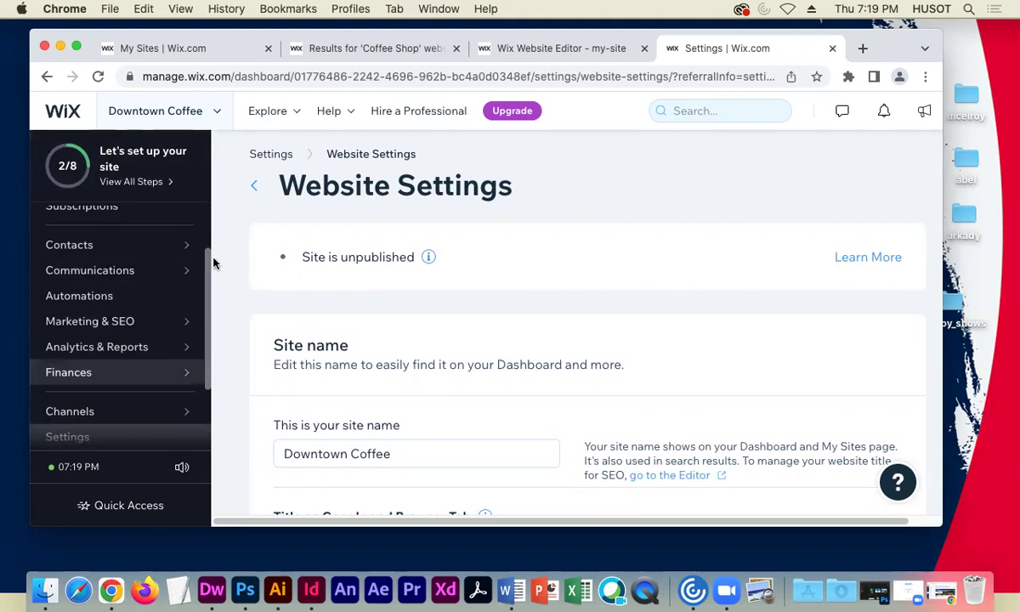
scroll(255, 348, "up", 1)
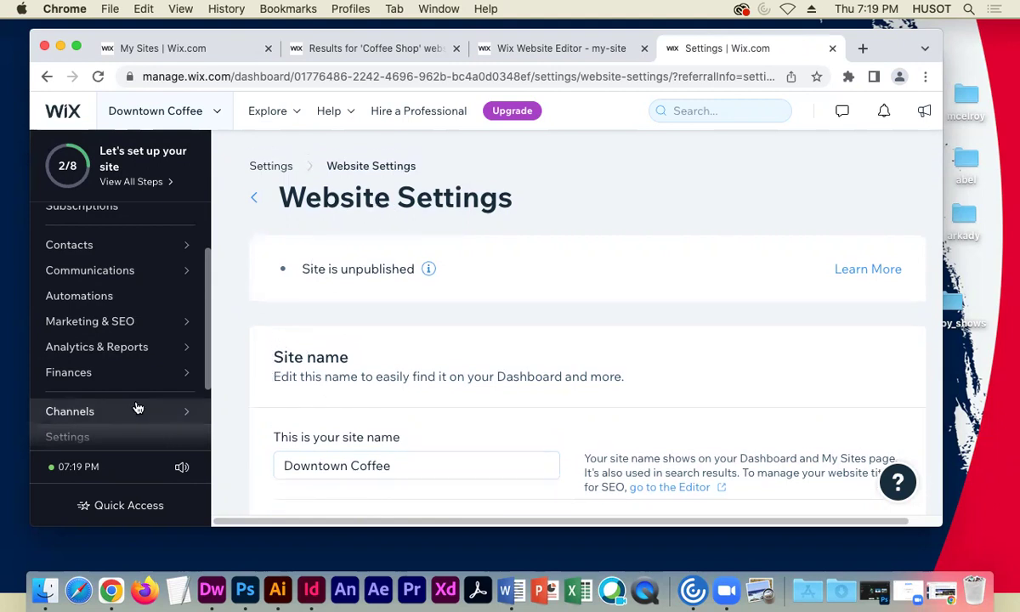
left_click(77, 438)
scroll(422, 338, "down", 2)
left_click(409, 361)
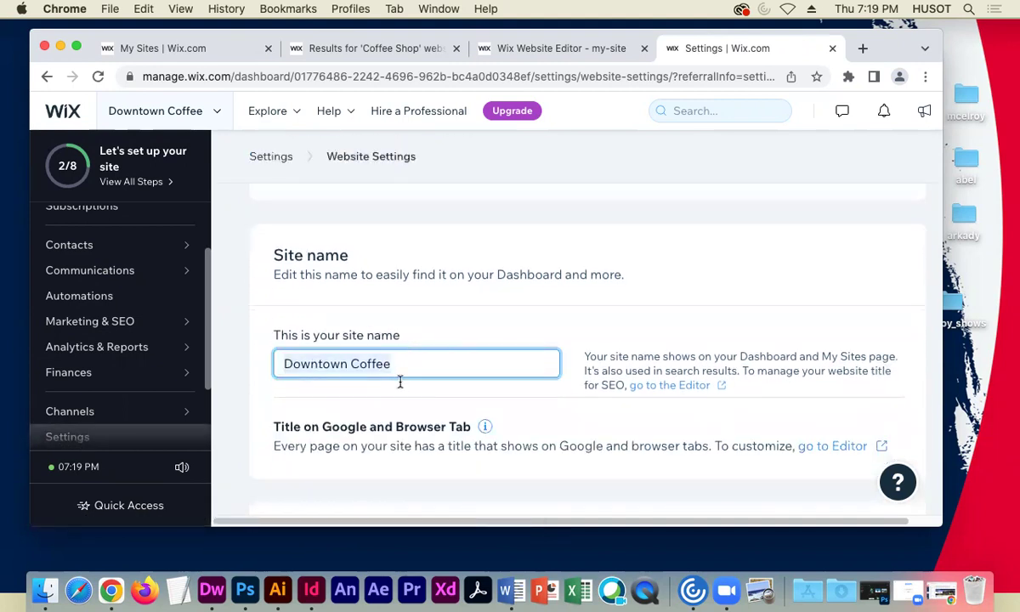
left_click(406, 361)
left_click_drag(317, 363, 279, 363)
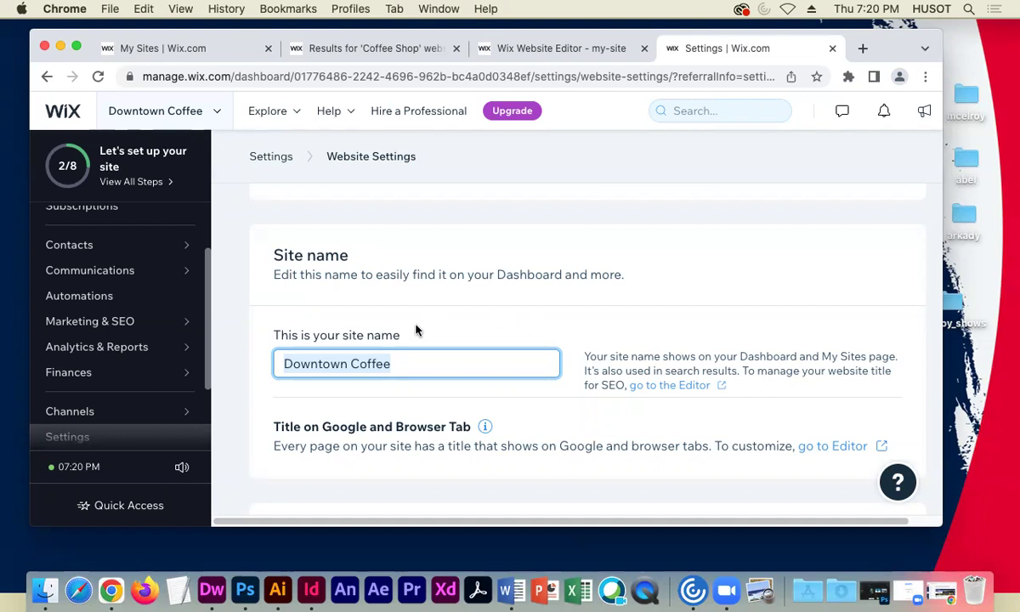
left_click(347, 363)
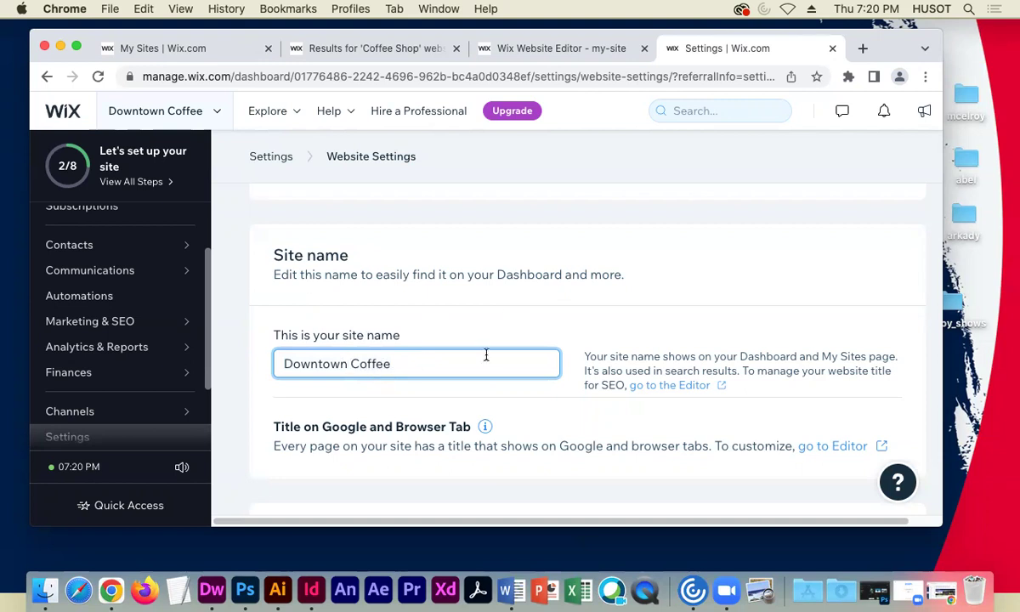
scroll(480, 378, "up", 3)
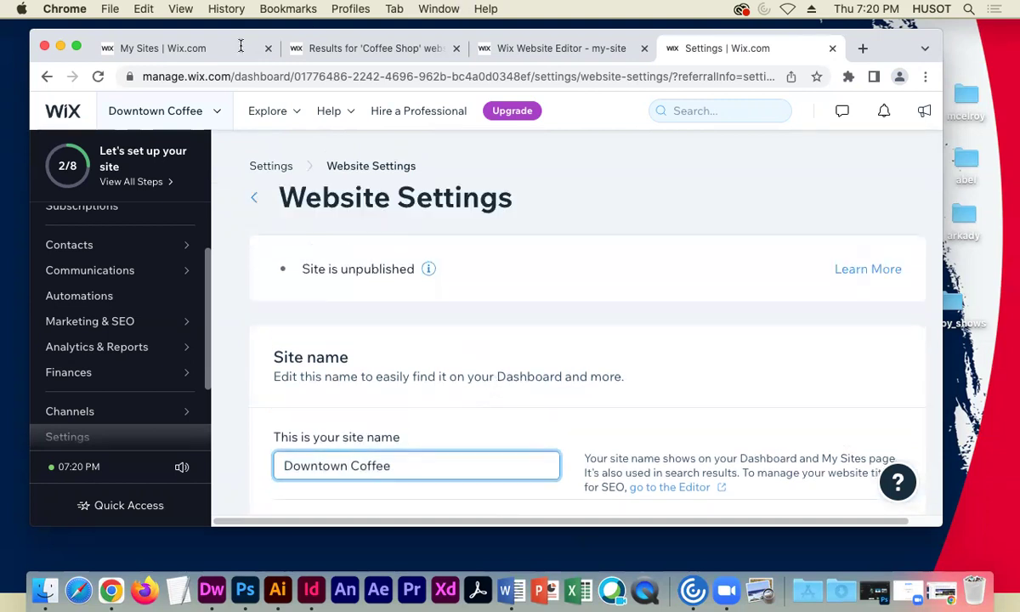
left_click_drag(892, 44, 892, 66)
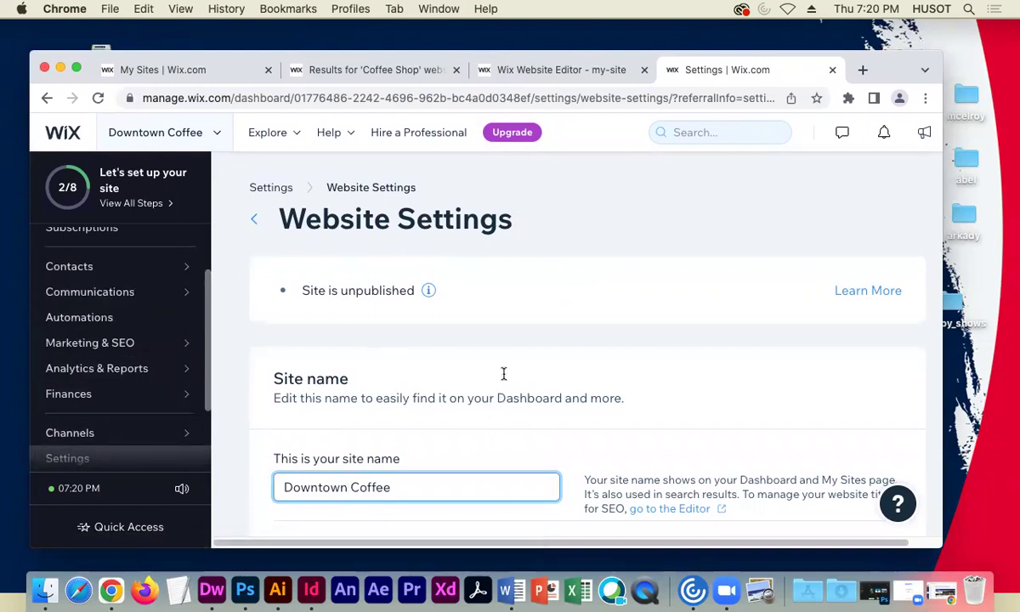
scroll(501, 374, "down", 5)
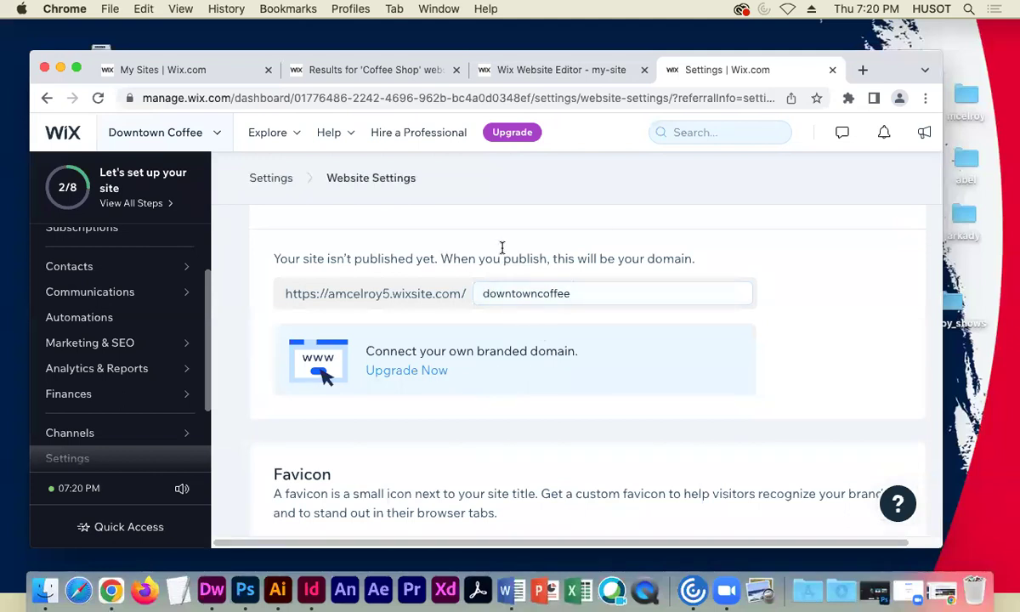
scroll(476, 289, "up", 5)
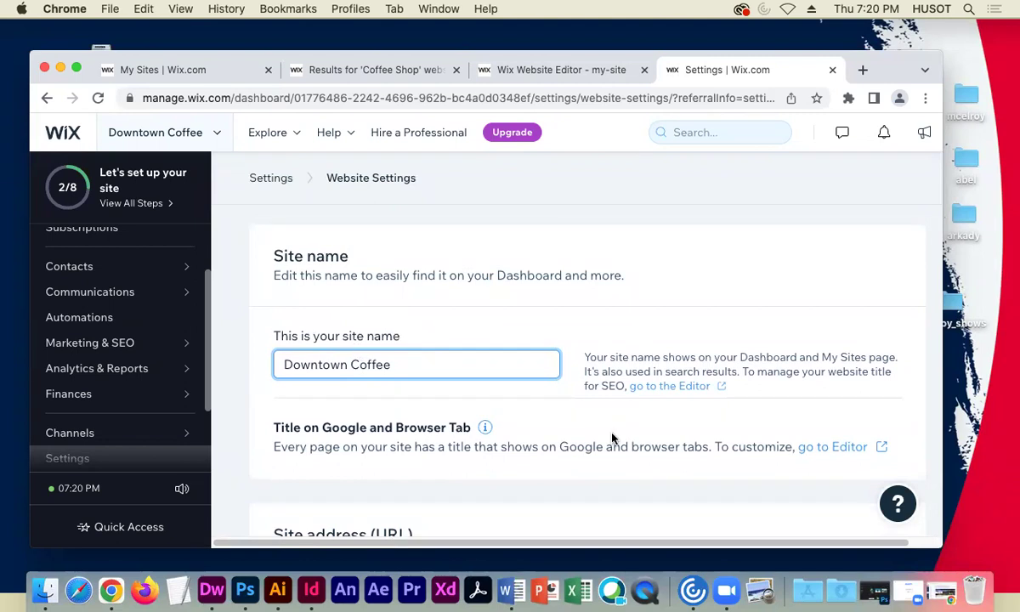
scroll(606, 422, "down", 10)
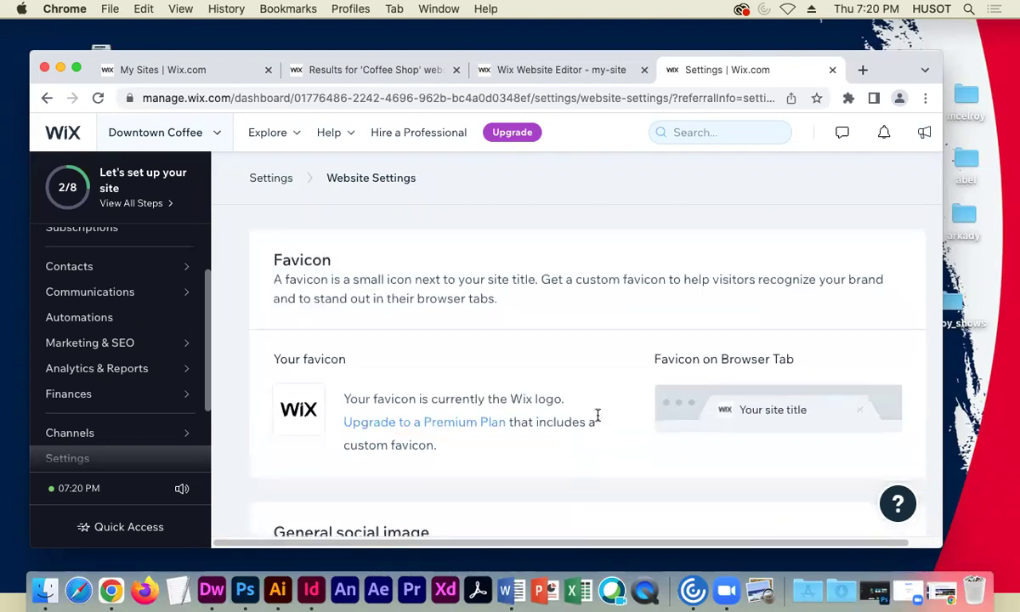
scroll(596, 416, "down", 2)
scroll(587, 425, "up", 5)
scroll(583, 418, "up", 5)
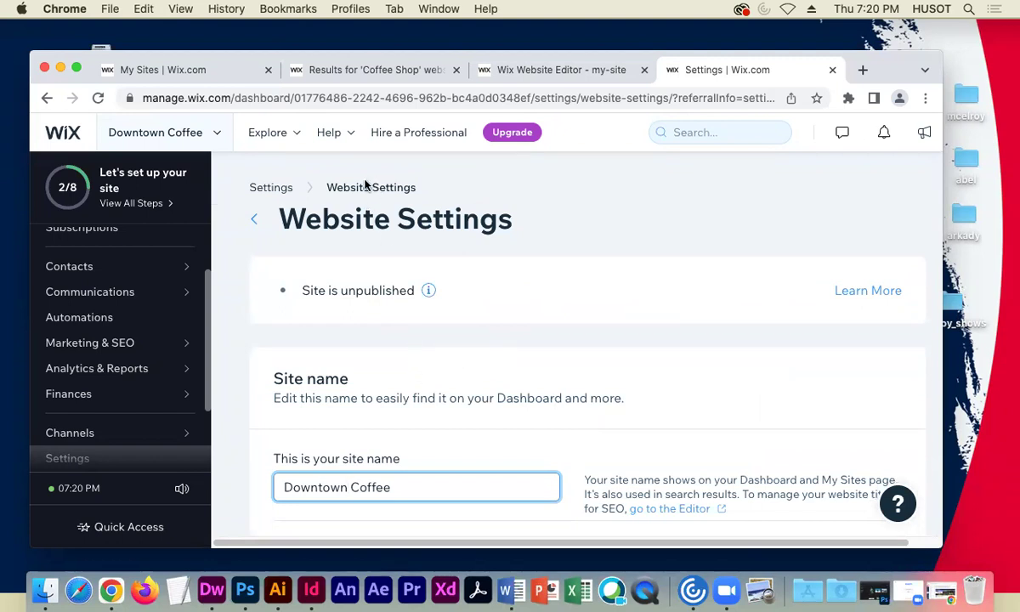
- Go to My Sites and close the Editor and coffee shop search results tabs
left_click(68, 134)
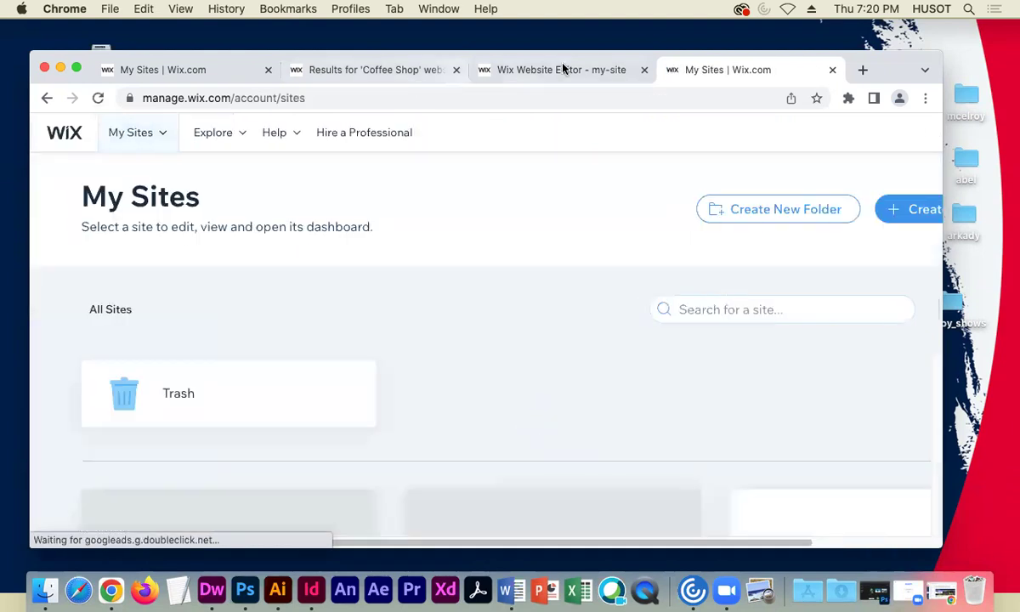
left_click(645, 69)
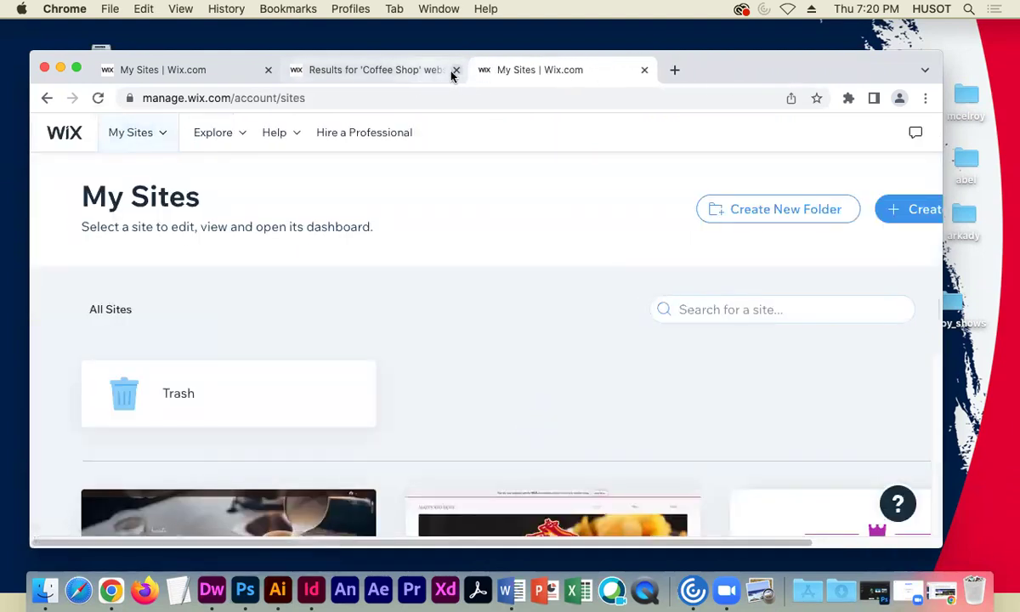
left_click(455, 70)
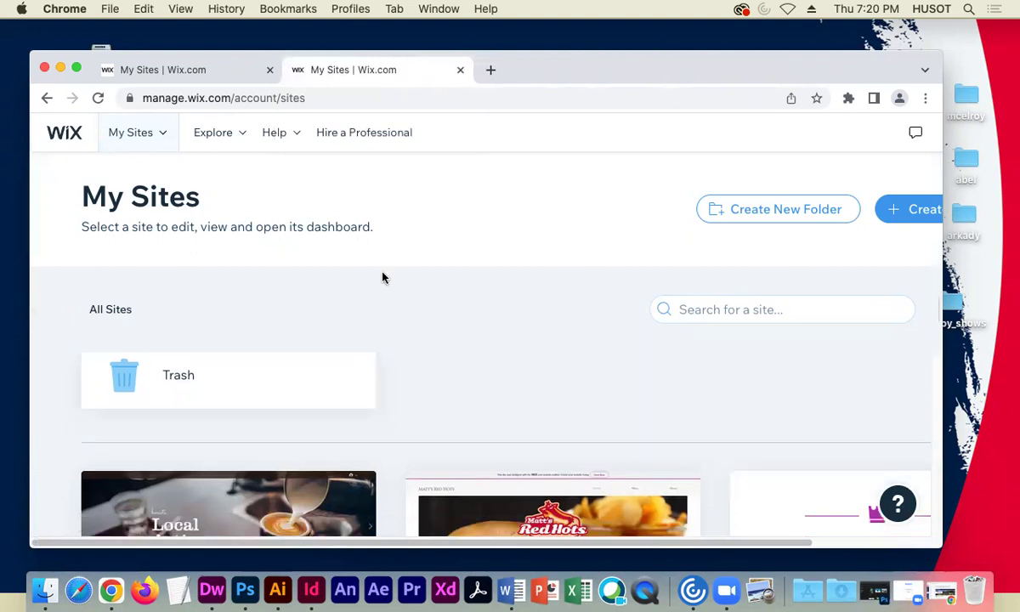
- Reload My Sites and scroll to the Downtown Coffee and My Site 1 cards
left_click(70, 137)
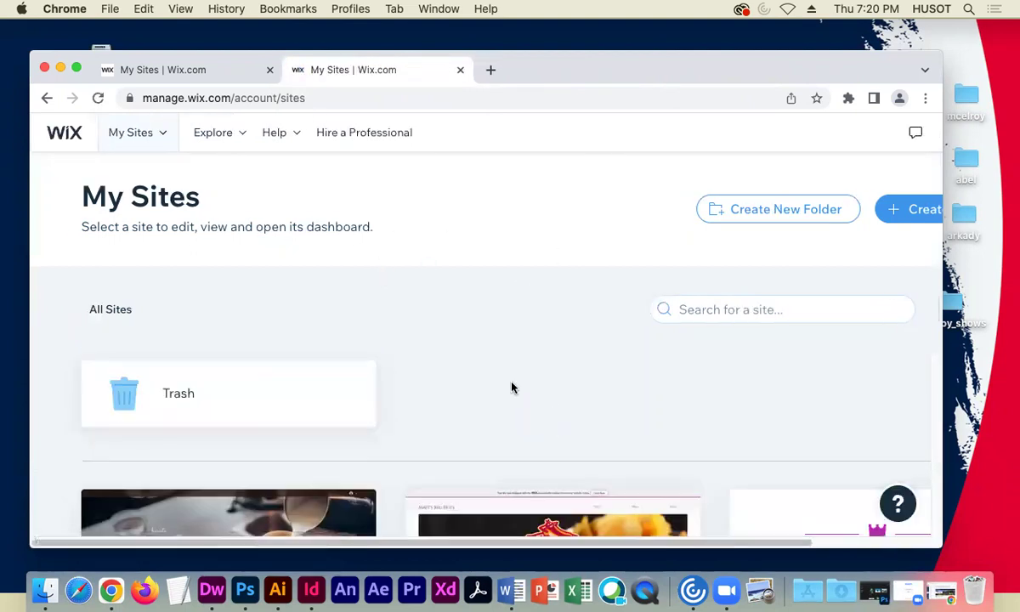
scroll(422, 245, "down", 5)
scroll(424, 247, "up", 4)
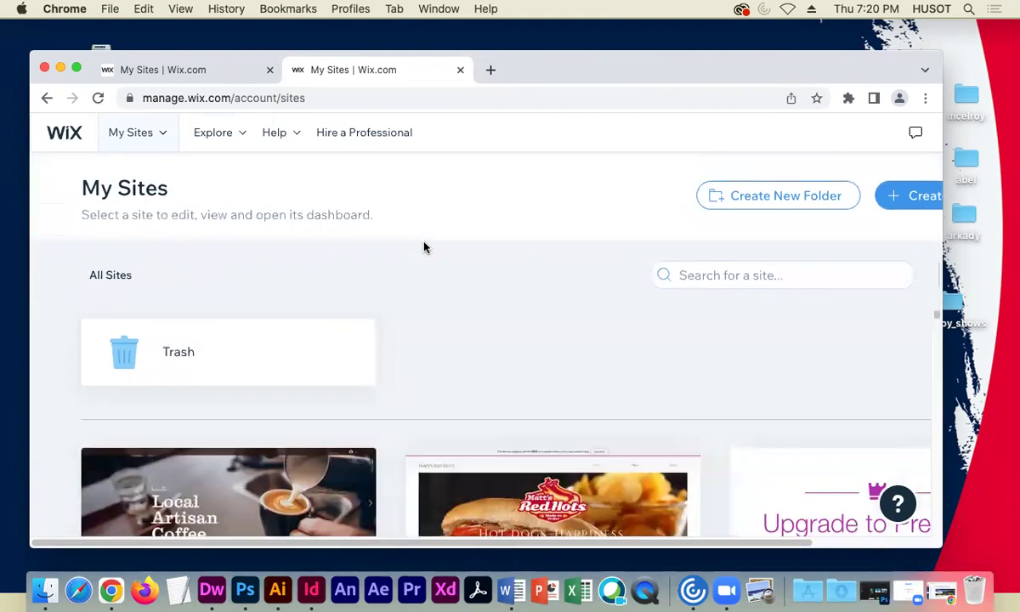
scroll(423, 247, "down", 4)
mouse_move(164, 458)
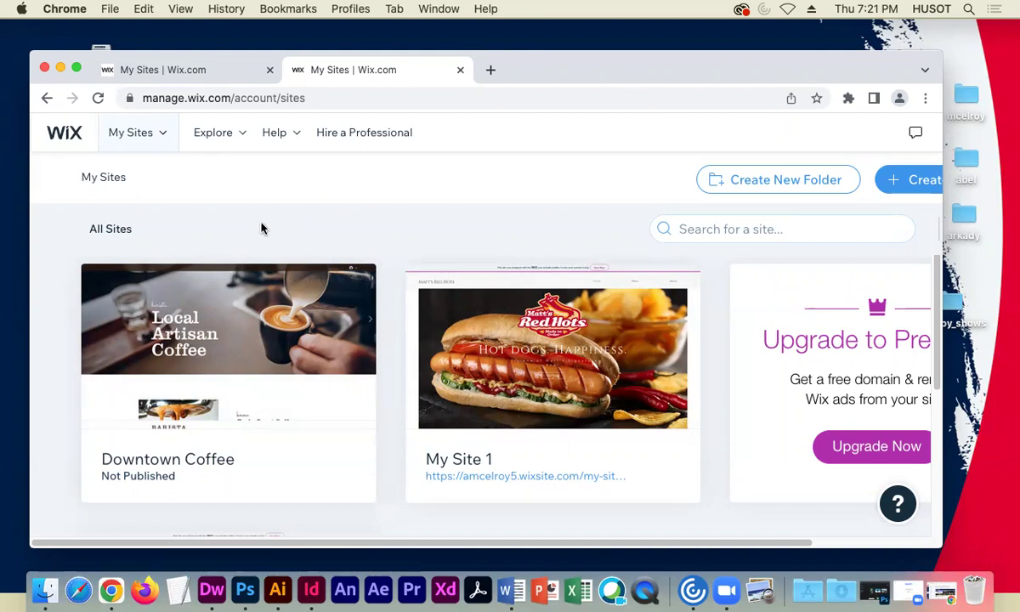
mouse_move(252, 416)
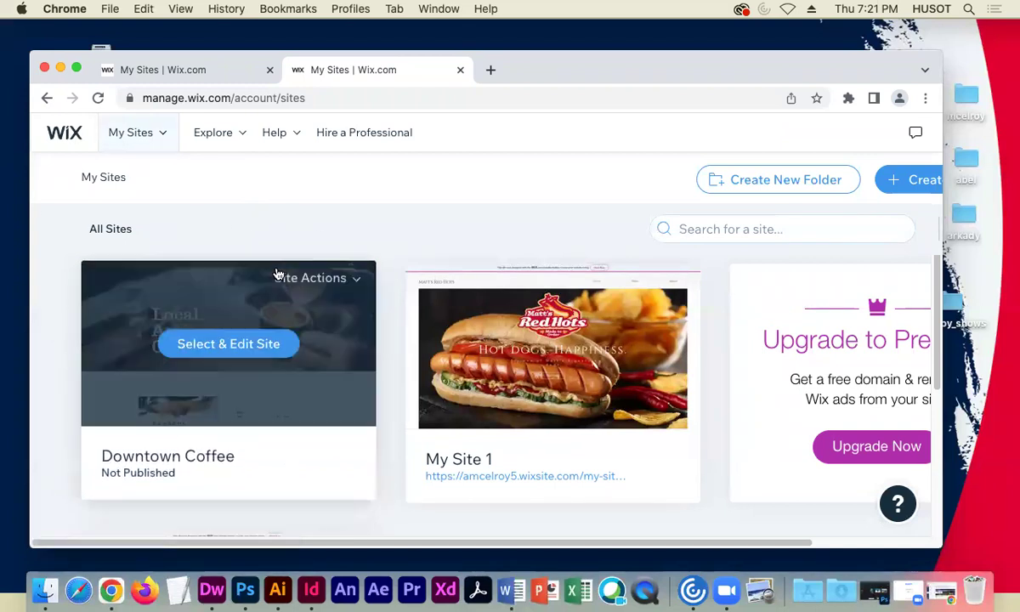
mouse_move(176, 323)
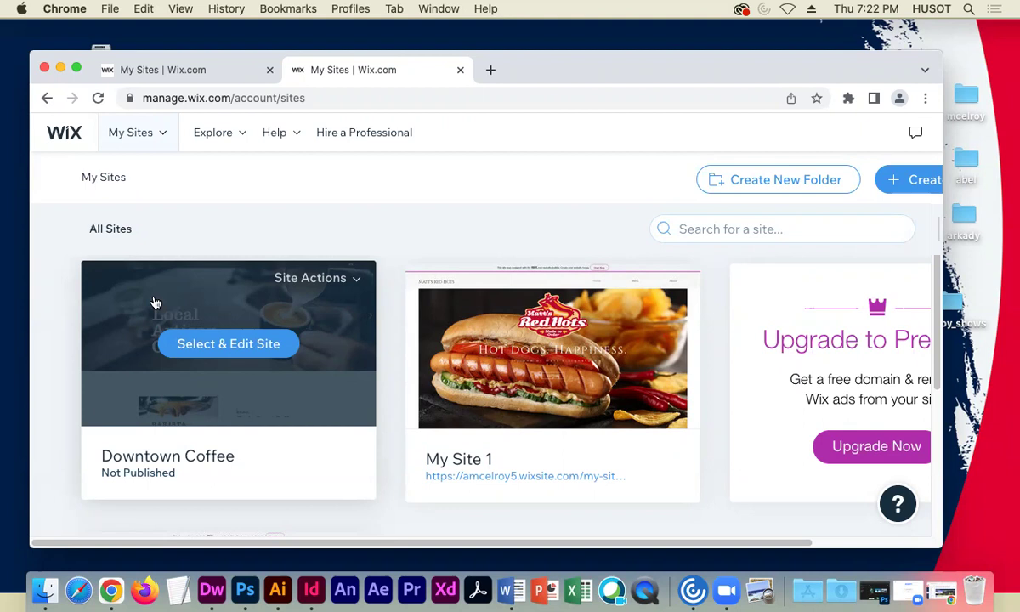
- Open the Downtown Coffee dashboard and review its 2/8 setup checklist
left_click(238, 342)
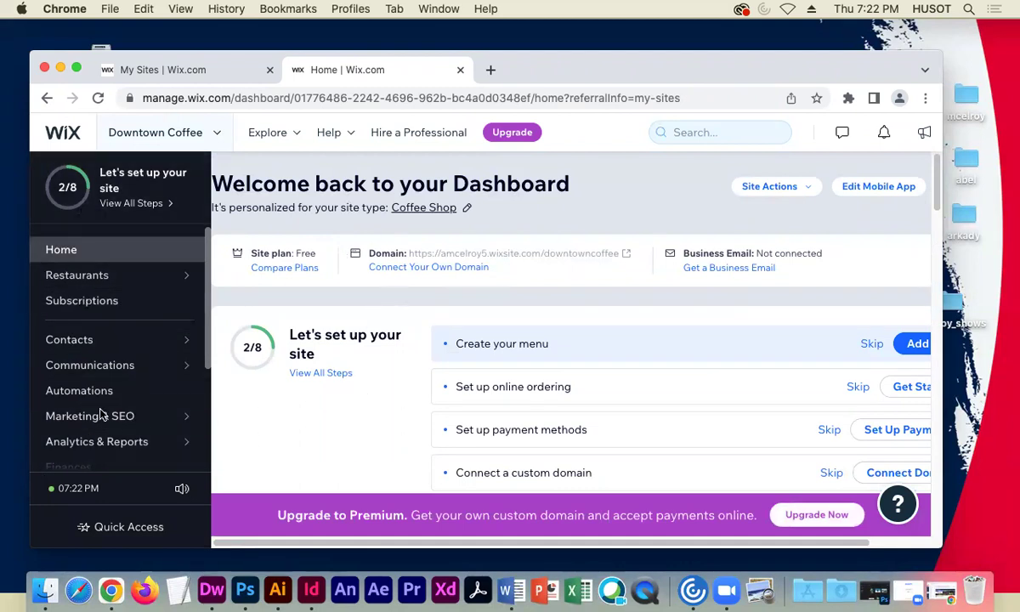
left_click(801, 186)
left_click(663, 217)
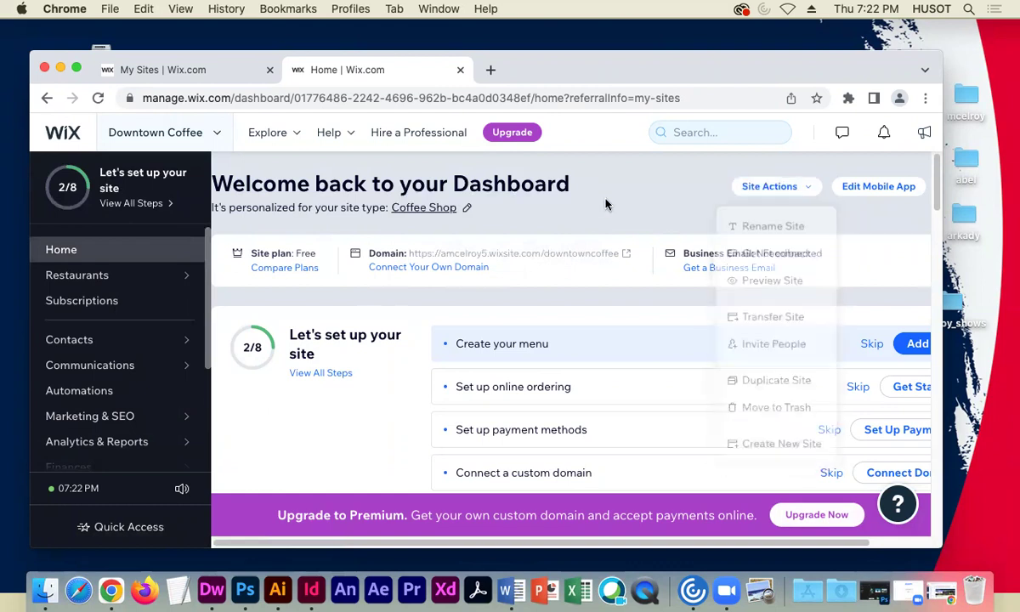
left_click(155, 133)
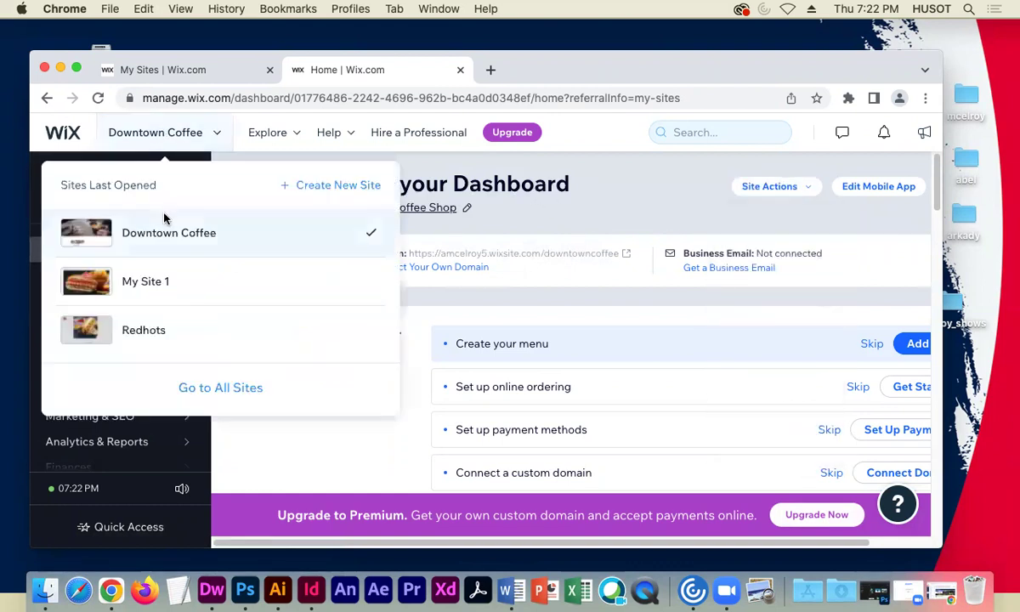
left_click(187, 231)
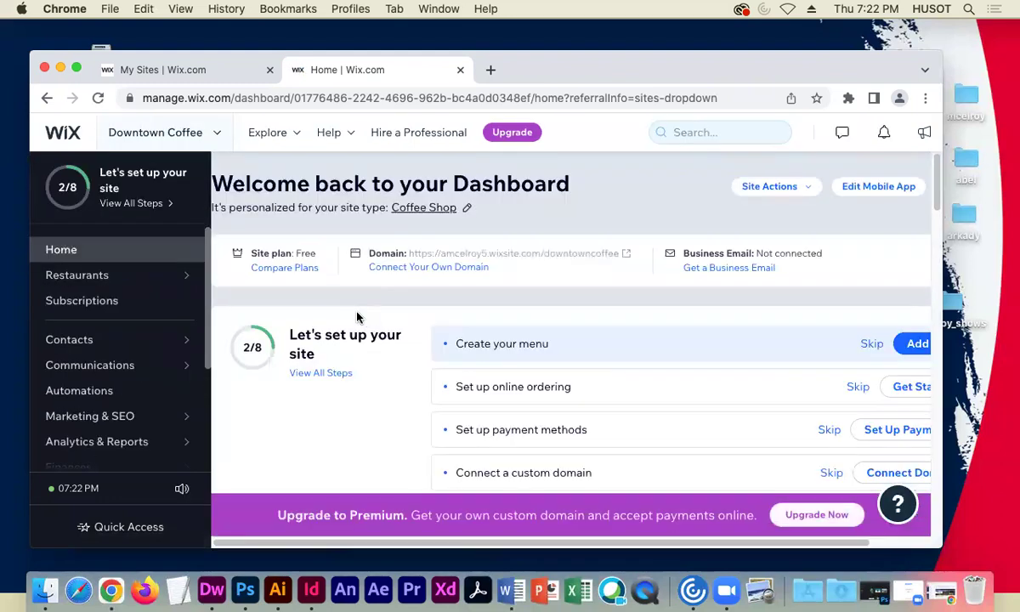
scroll(362, 374, "down", 5)
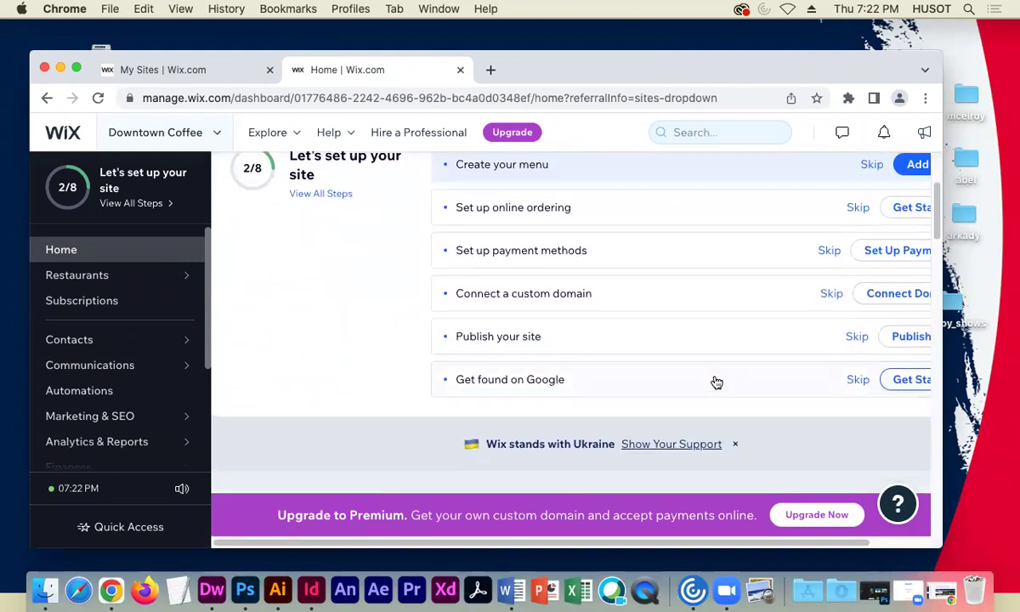
scroll(714, 386, "up", 5)
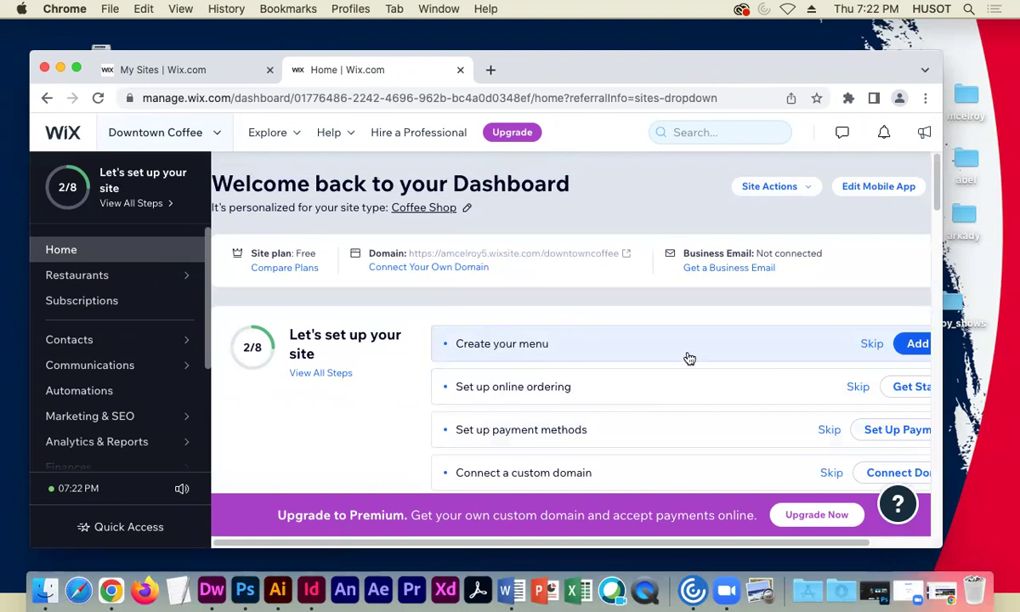
scroll(487, 363, "down", 1)
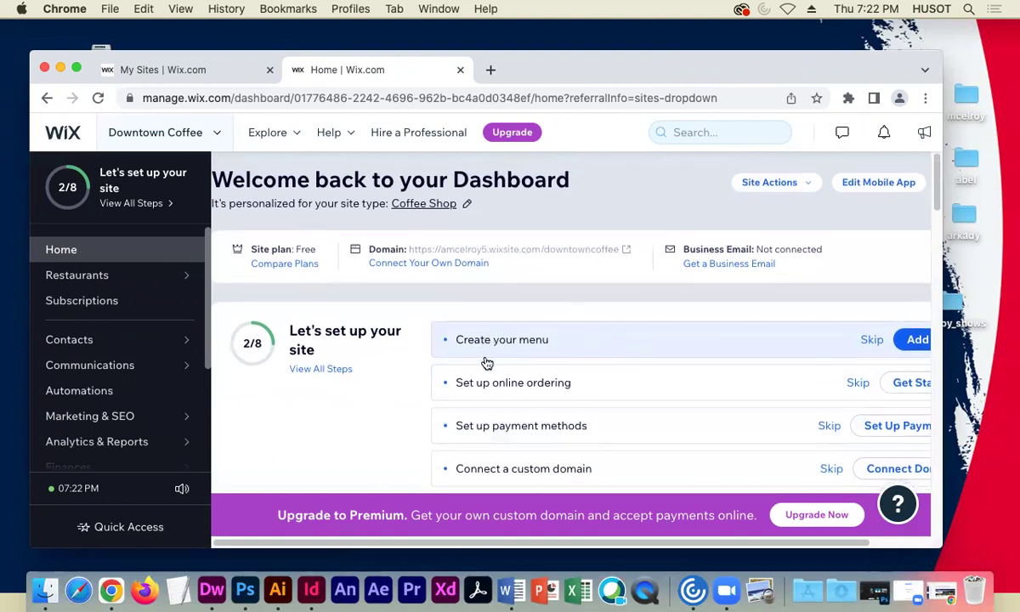
- Open the Menus page from 'Create your menu', showing the Eat & Drink and Coffee Blends menus
left_click(910, 340)
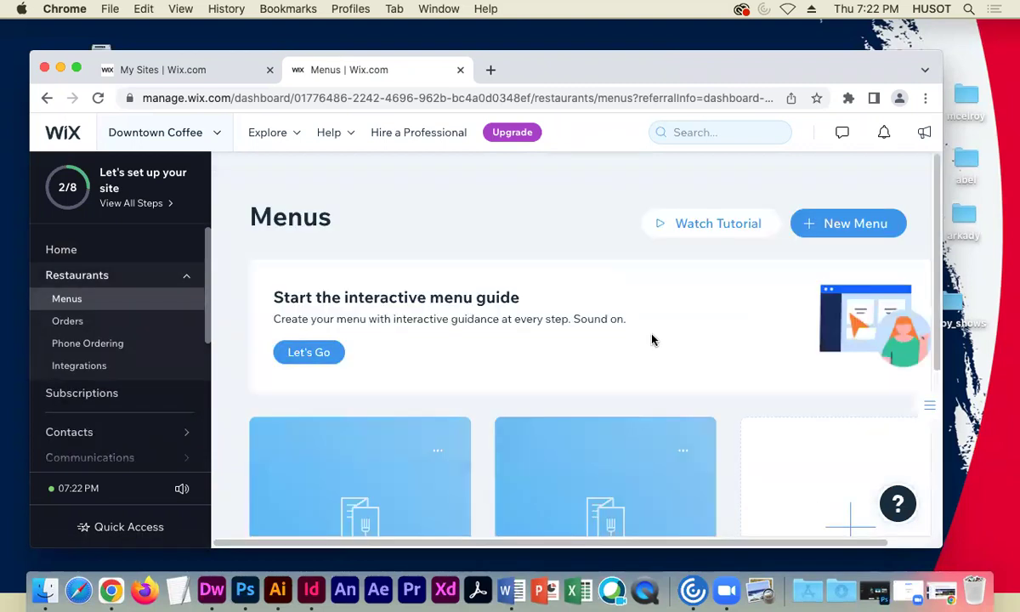
scroll(513, 364, "down", 5)
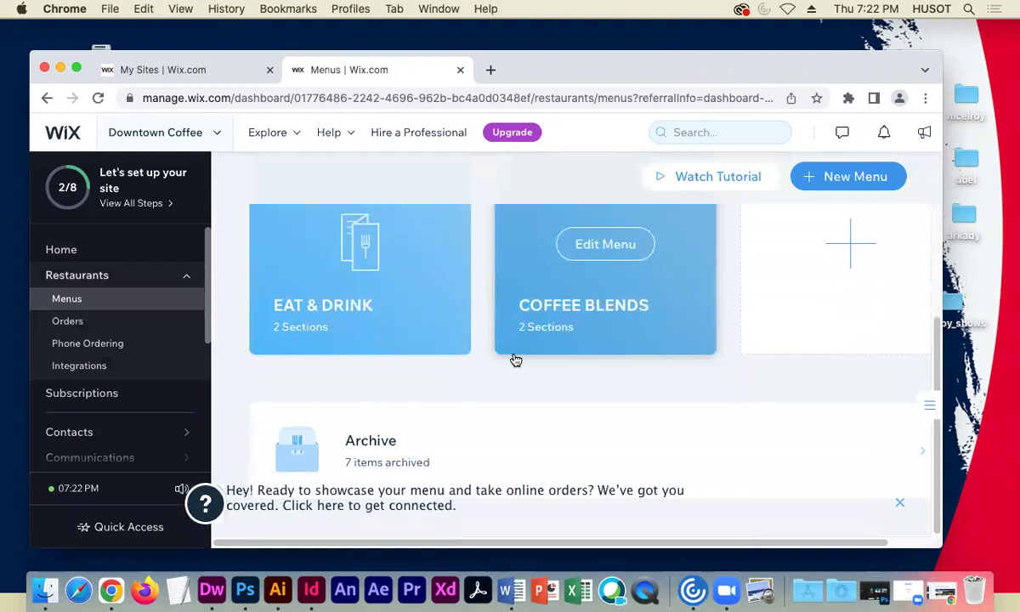
scroll(514, 356, "up", 3)
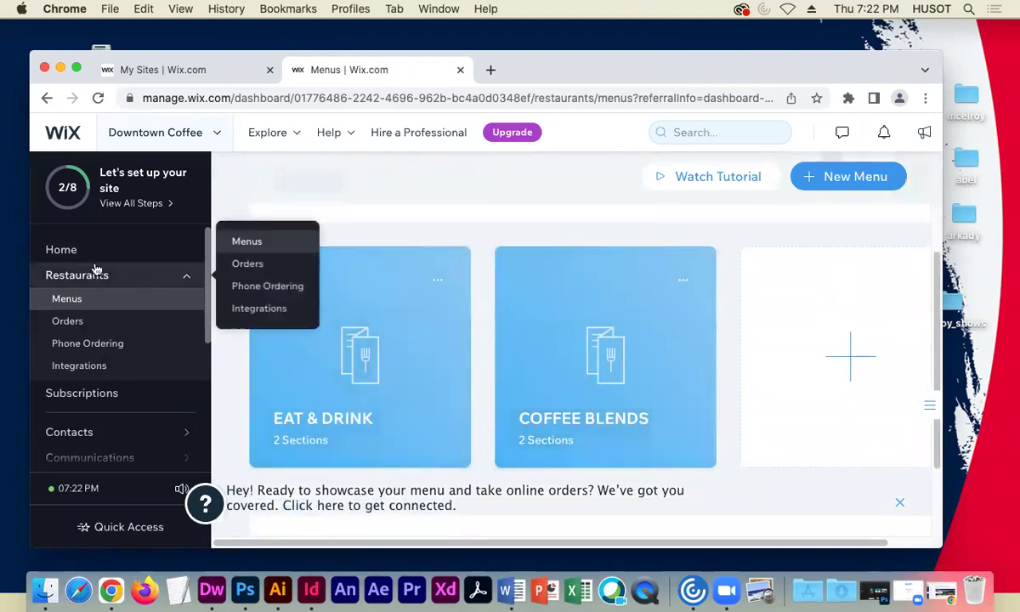
- Widen and shift the browser window, then bring up the recent sites list
left_click(194, 133)
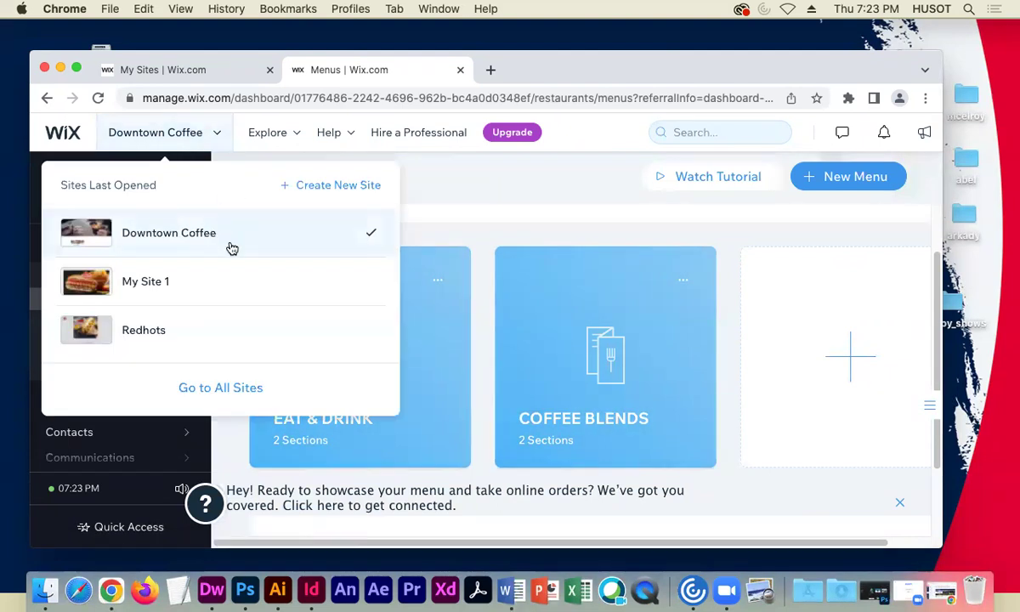
left_click(489, 235)
scroll(535, 387, "down", 3)
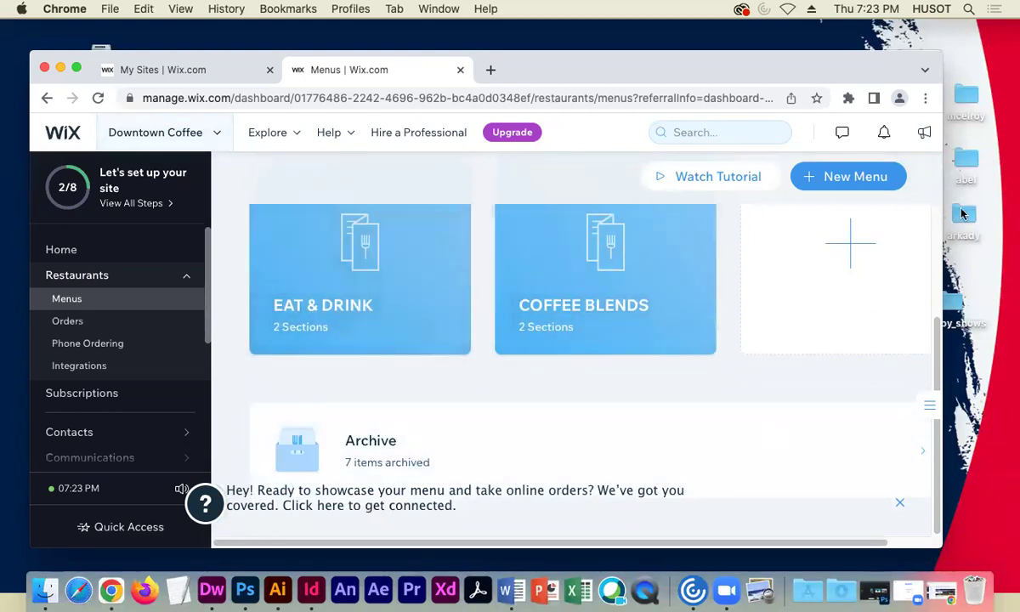
left_click_drag(969, 197, 1009, 194)
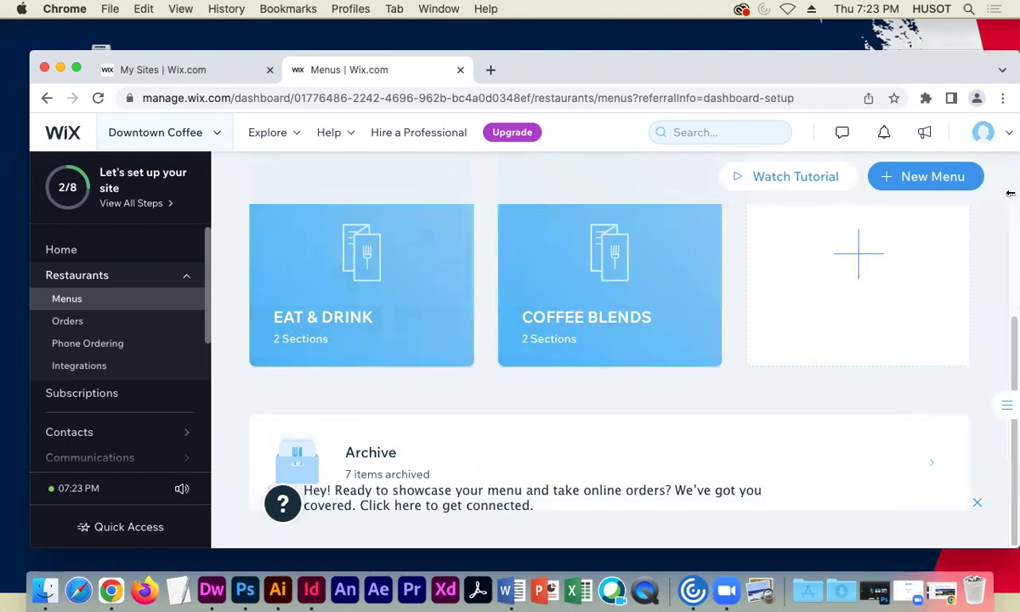
left_click_drag(940, 76, 906, 70)
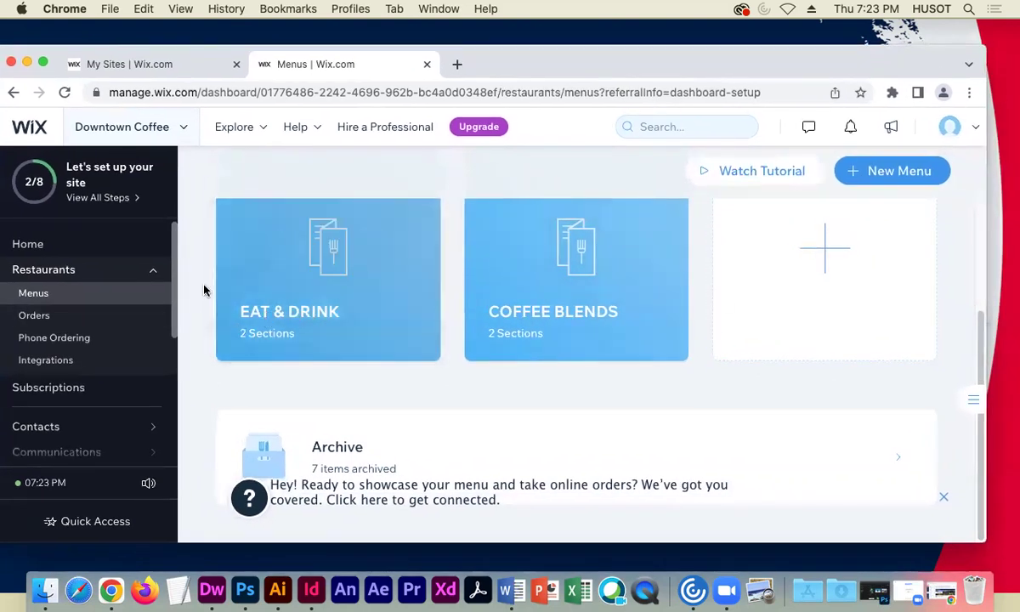
left_click(106, 133)
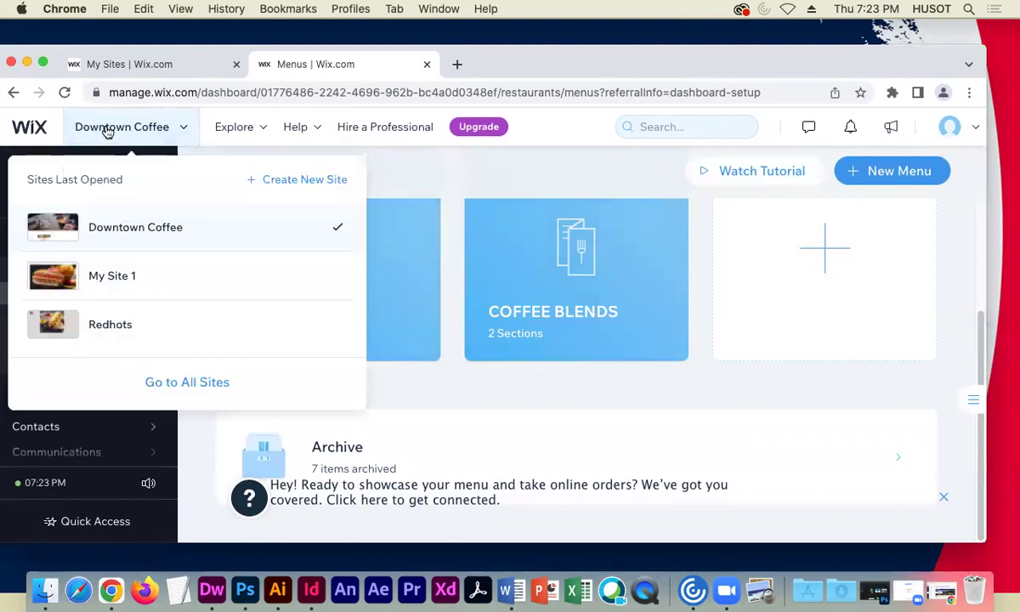
- Return to the Downtown Coffee dashboard and open the site in the editor via Publish Site
left_click(134, 227)
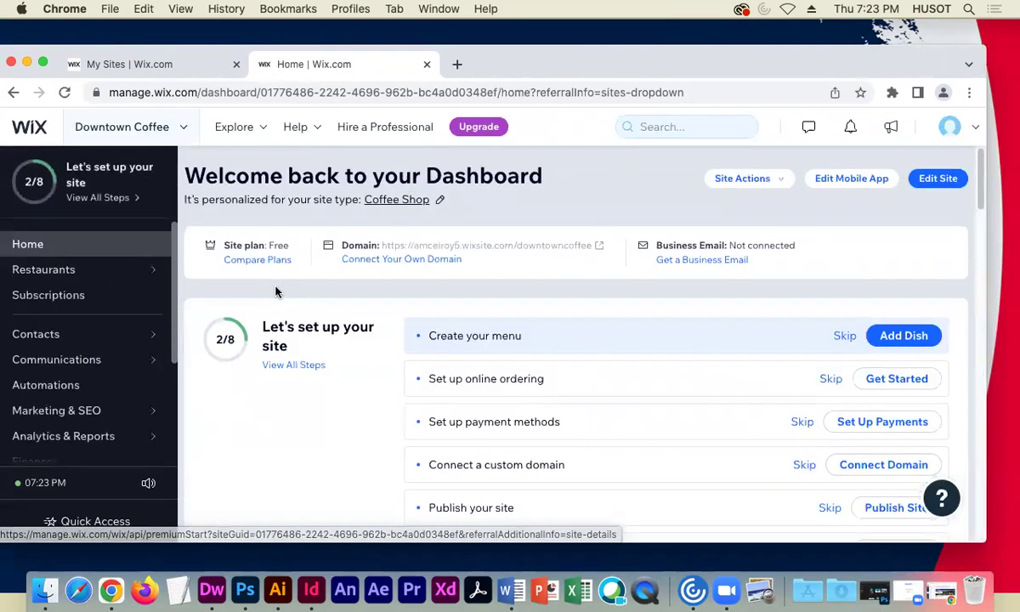
scroll(274, 290, "down", 2)
scroll(274, 290, "down", 5)
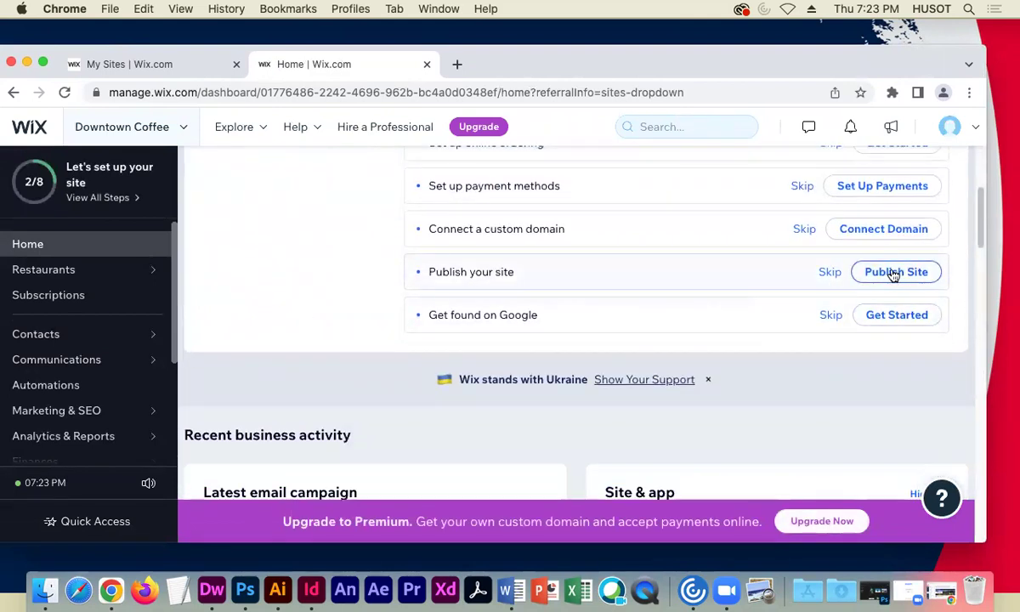
left_click(892, 274)
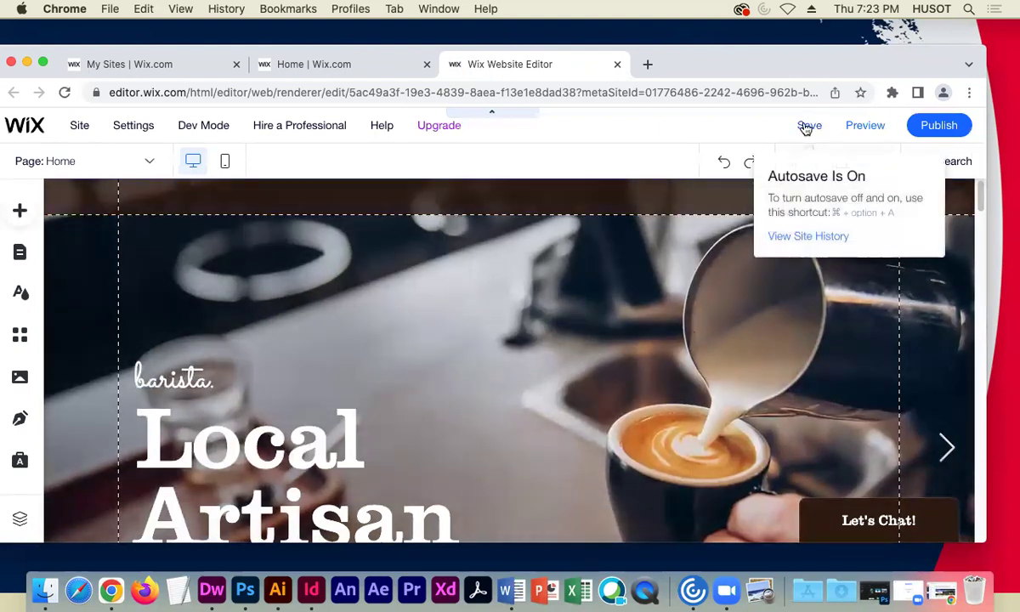
- Publish Downtown Coffee from the editor and dismiss the Congratulations dialog
left_click(949, 126)
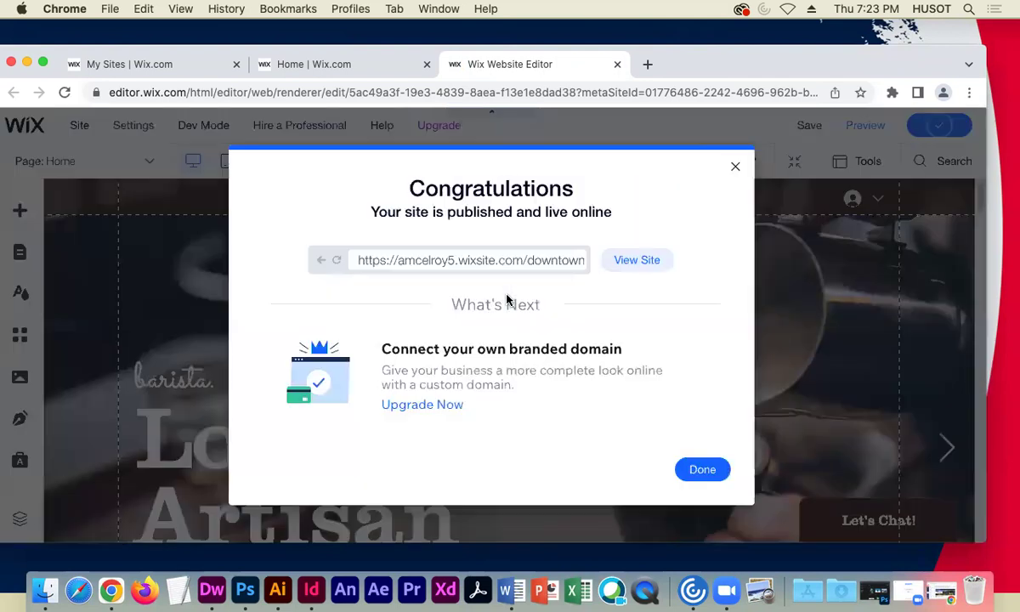
left_click(695, 470)
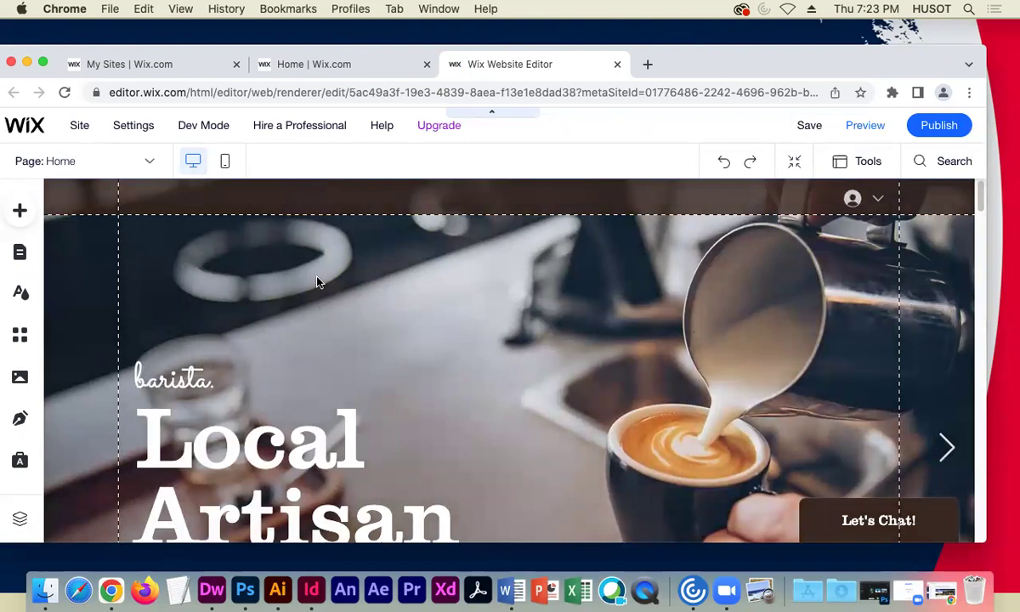
mouse_move(139, 128)
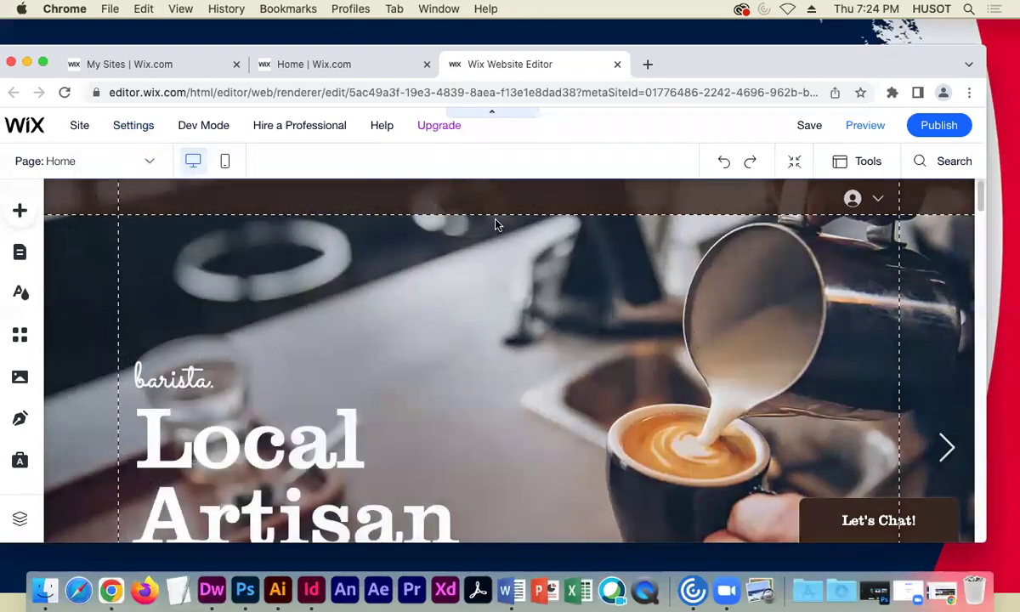
- Preview the Home page, scrolling through the coffee sections to the footer and back up
left_click(862, 125)
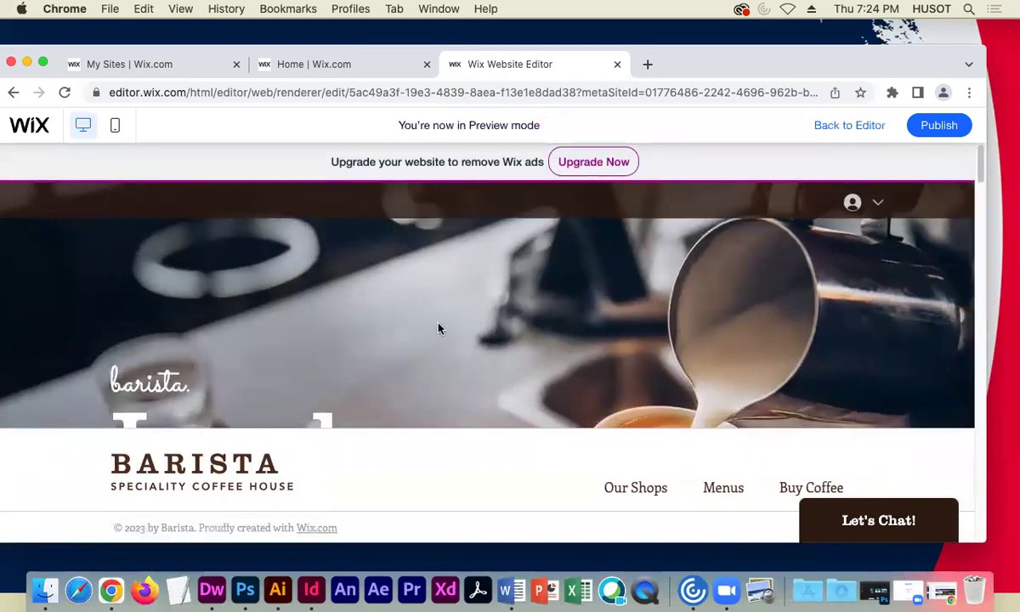
scroll(438, 332, "down", 5)
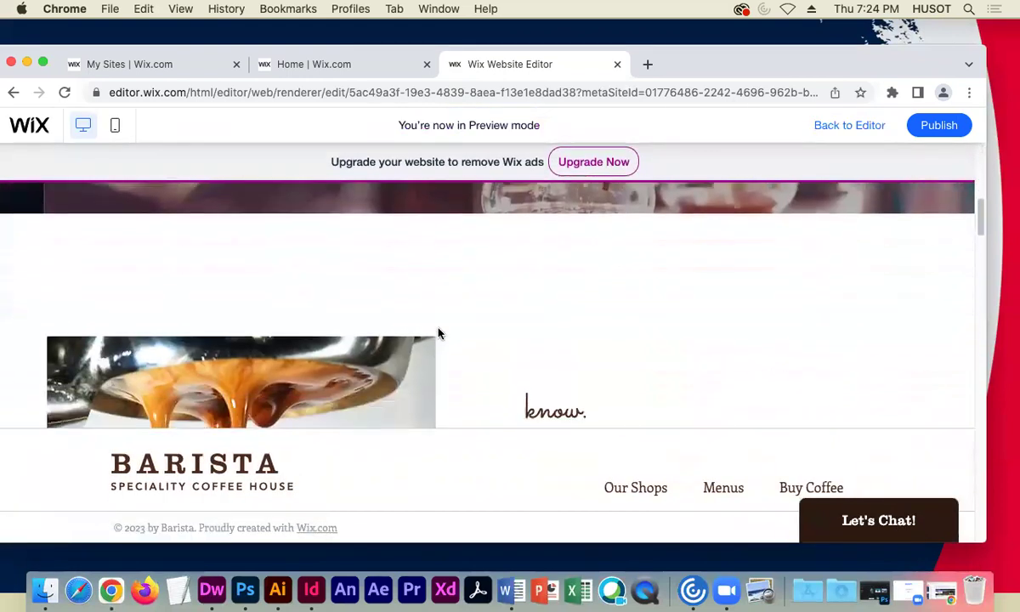
scroll(438, 333, "down", 10)
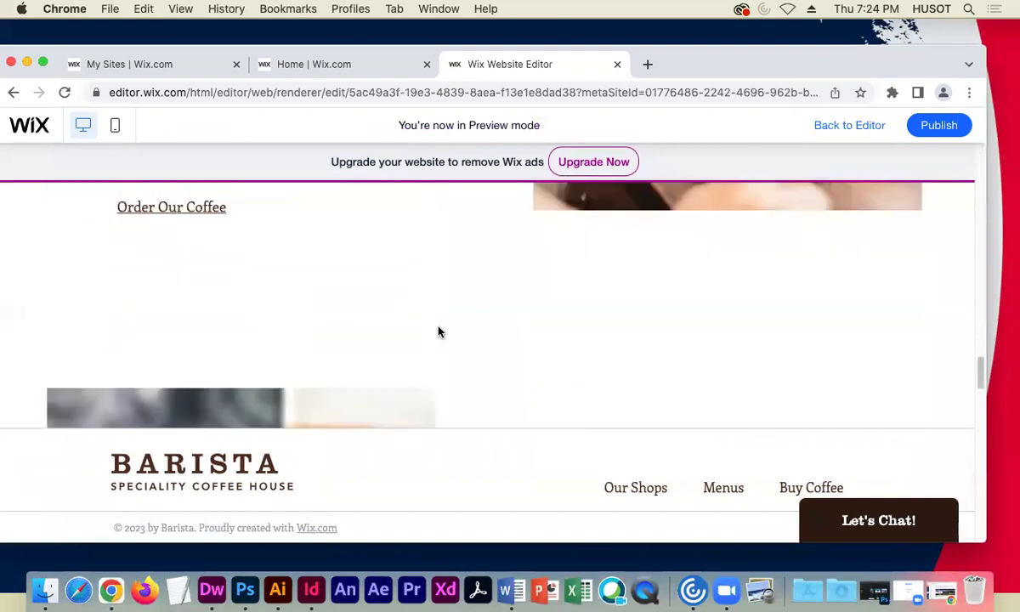
scroll(438, 332, "down", 8)
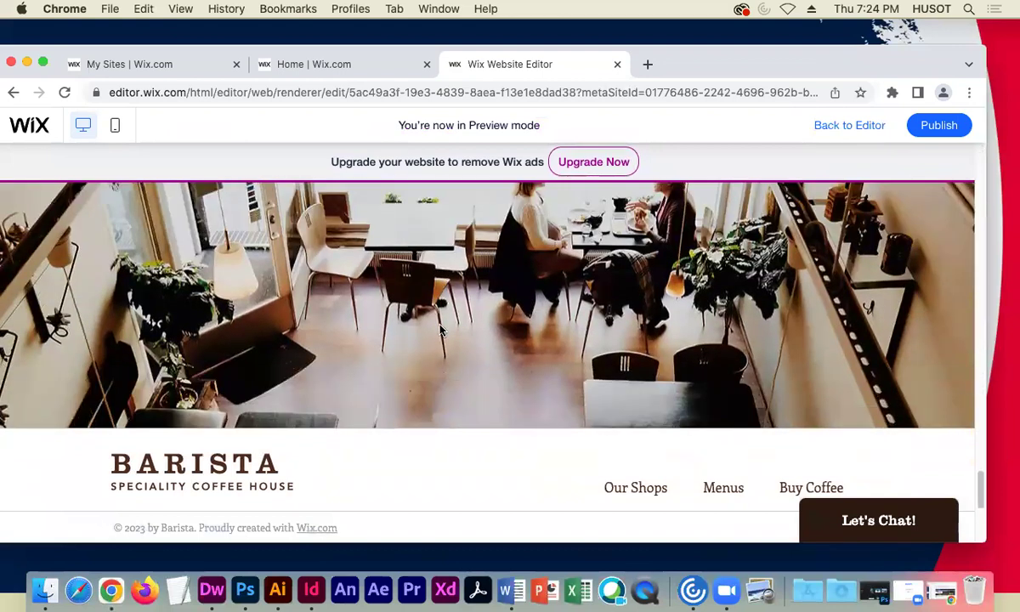
scroll(439, 330, "down", 3)
scroll(439, 329, "up", 6)
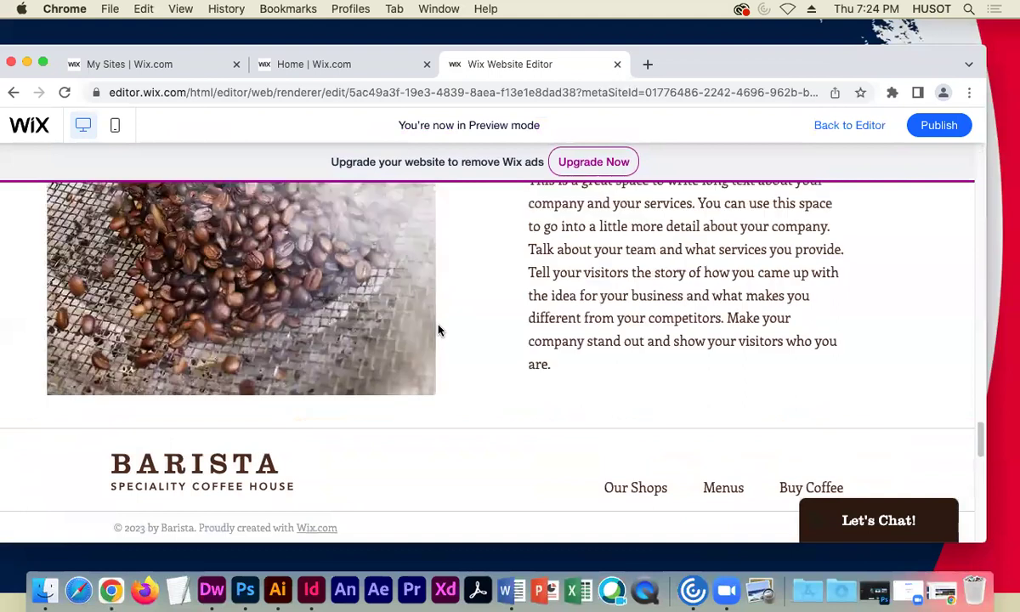
scroll(438, 329, "up", 8)
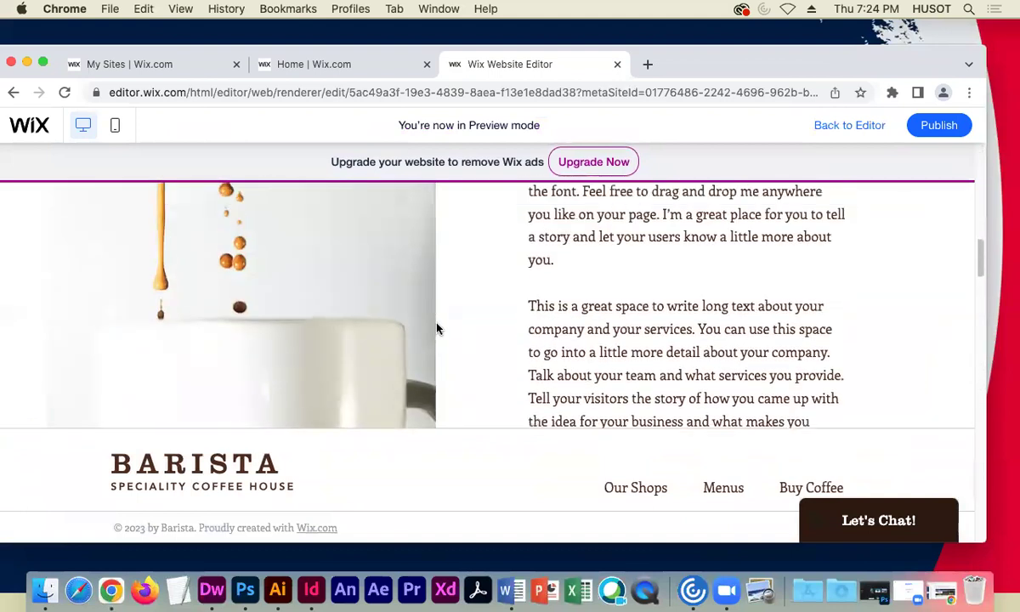
scroll(438, 327, "up", 10)
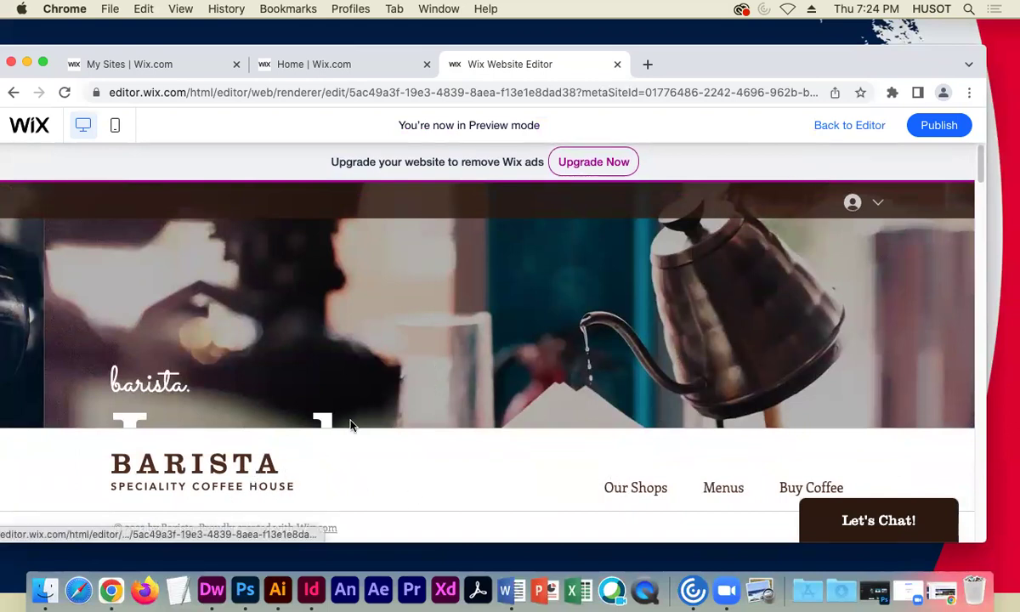
- Return from Preview to the editor and scroll the Home page canvas
left_click(844, 126)
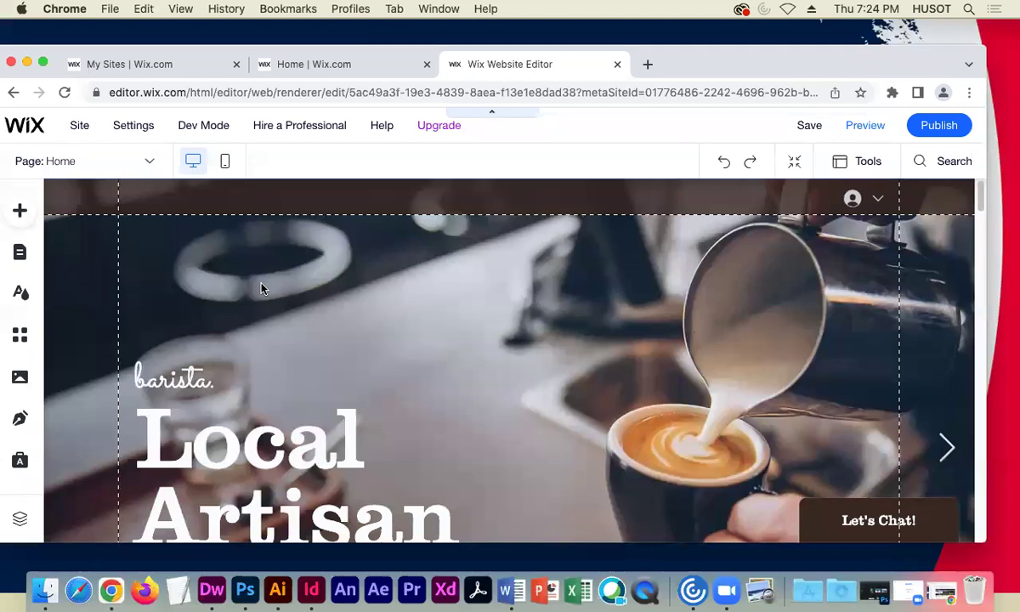
scroll(324, 289, "down", 6)
scroll(323, 289, "down", 15)
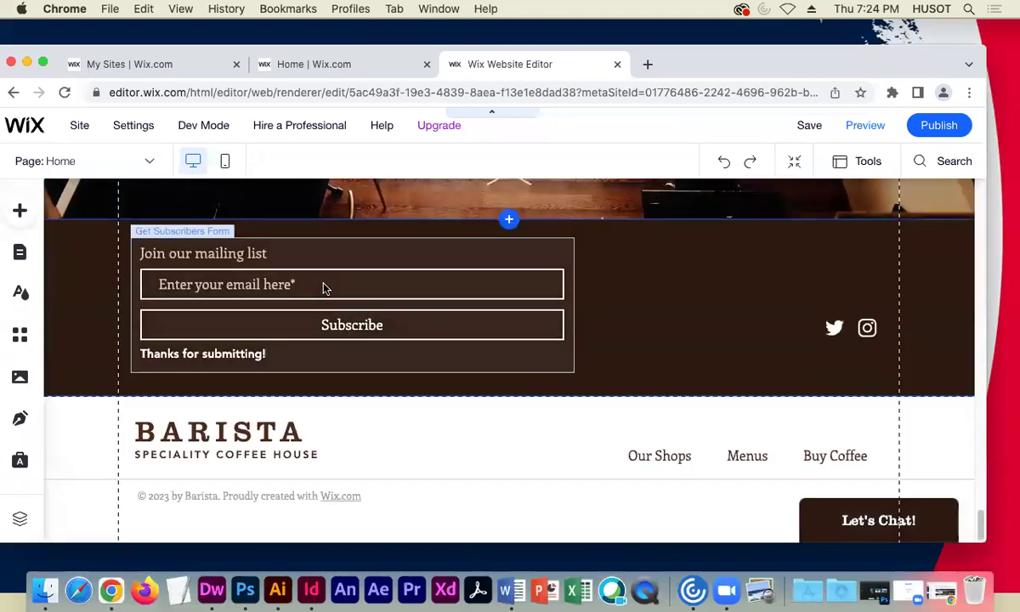
scroll(323, 287, "up", 20)
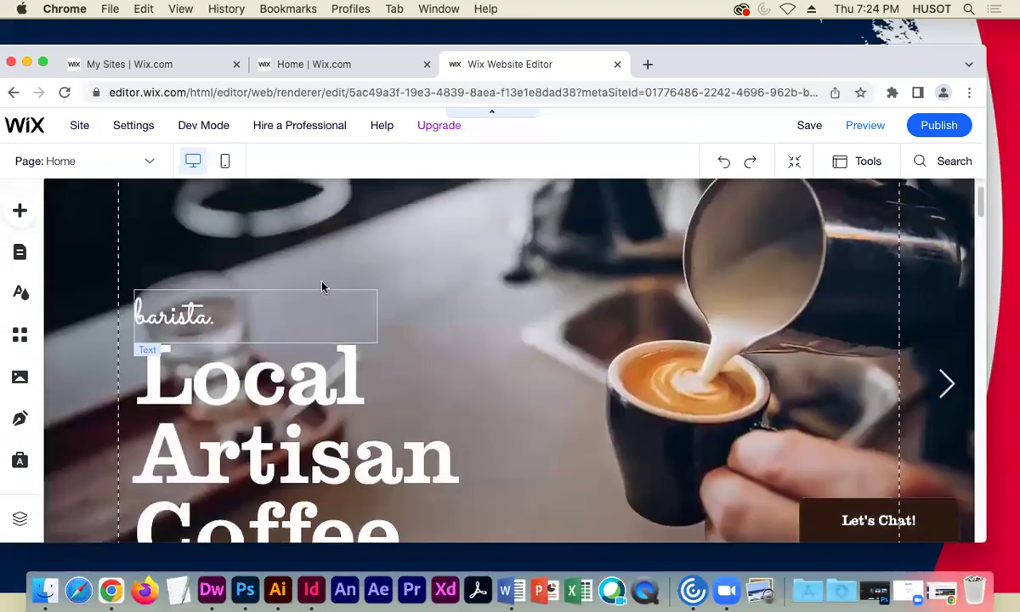
scroll(322, 286, "up", 1)
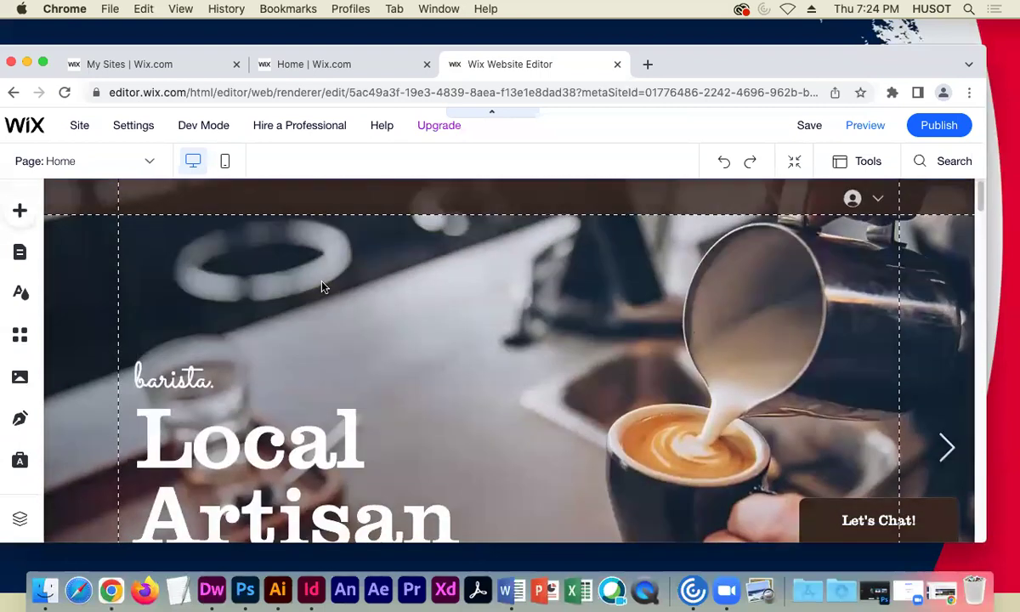
- Check the hero's barista. text, Local Artisan heading and background slideshow, then scroll to the footer
left_click(178, 353)
left_click(302, 429)
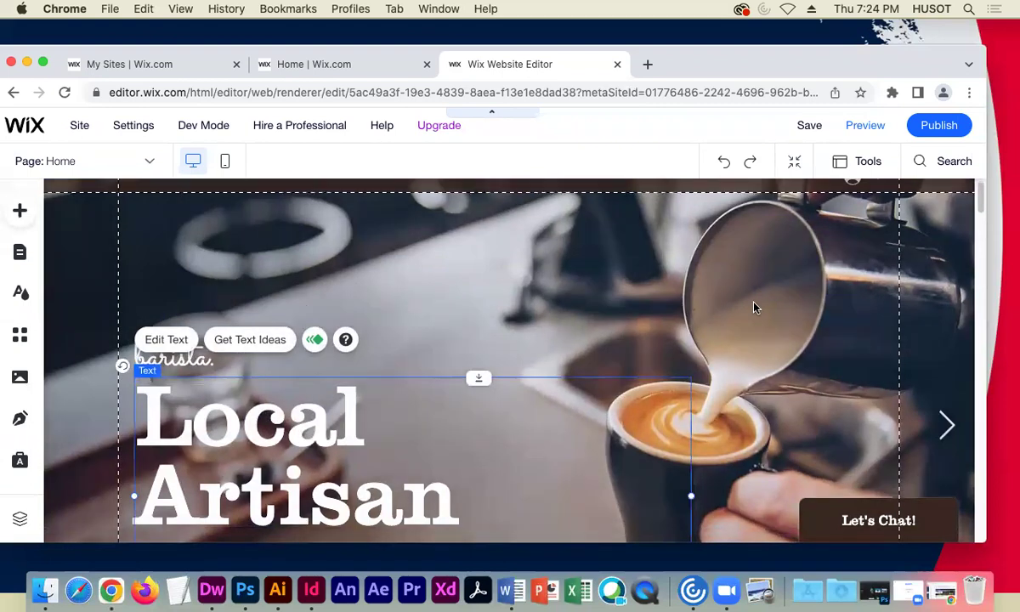
left_click(710, 288)
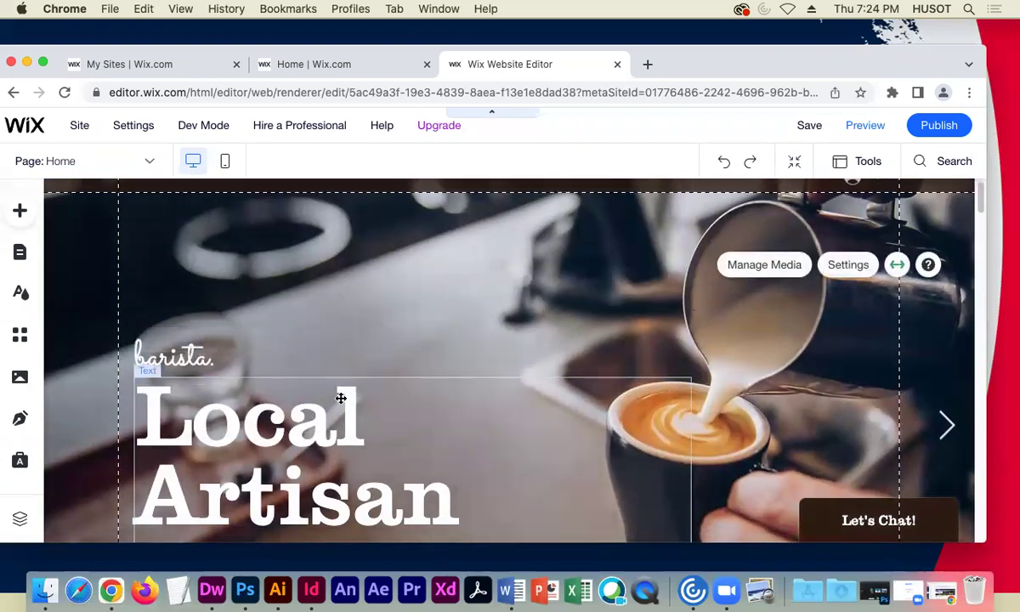
left_click(191, 355)
left_click(237, 434)
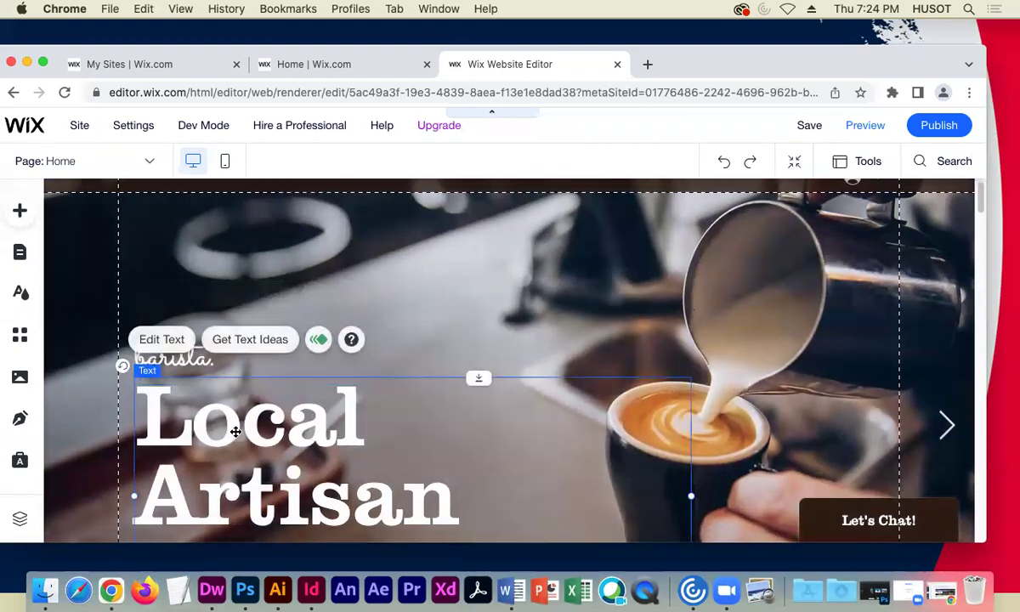
scroll(457, 308, "down", 20)
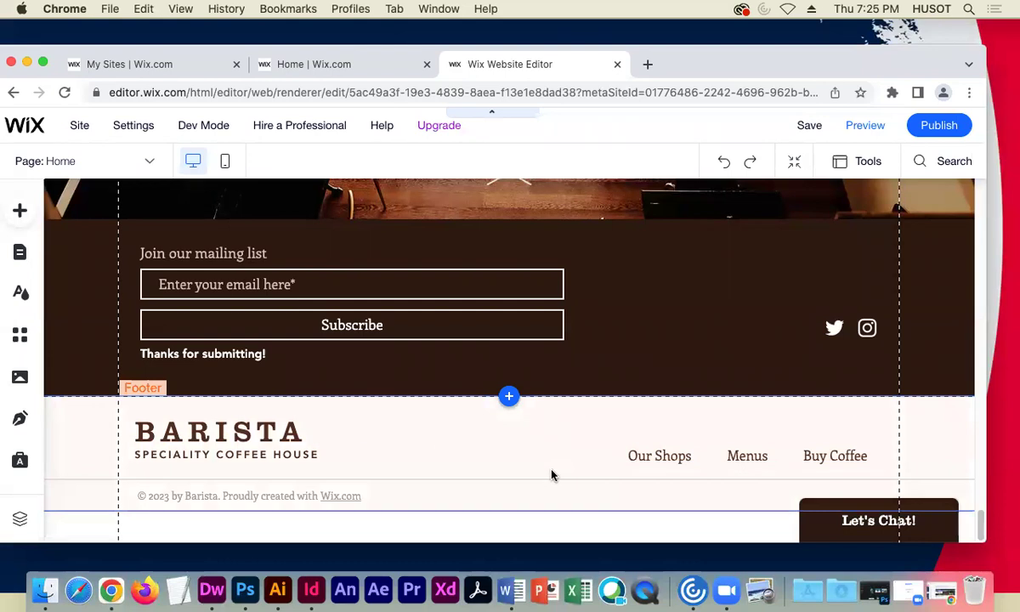
- Select the footer's BARISTA heading and SPECIALITY COFFEE HOUSE subtitle, then preview the page
left_click(182, 437)
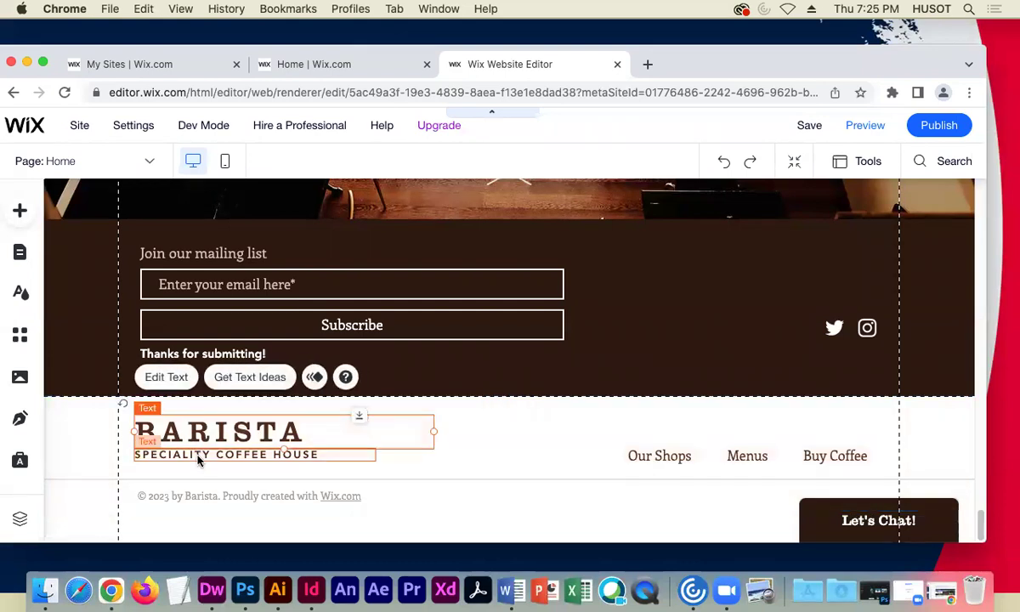
left_click(197, 457)
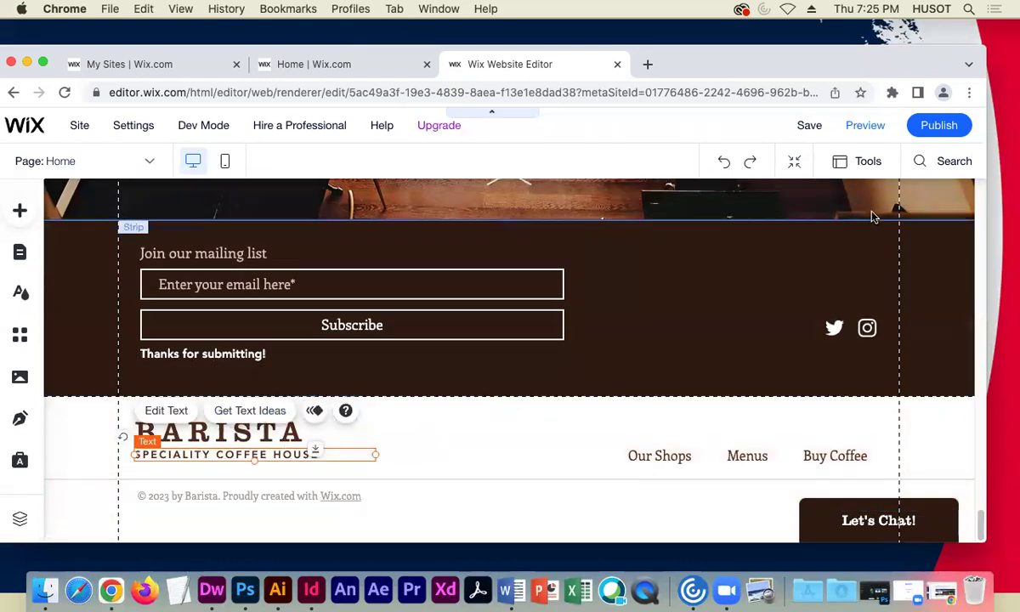
left_click(867, 123)
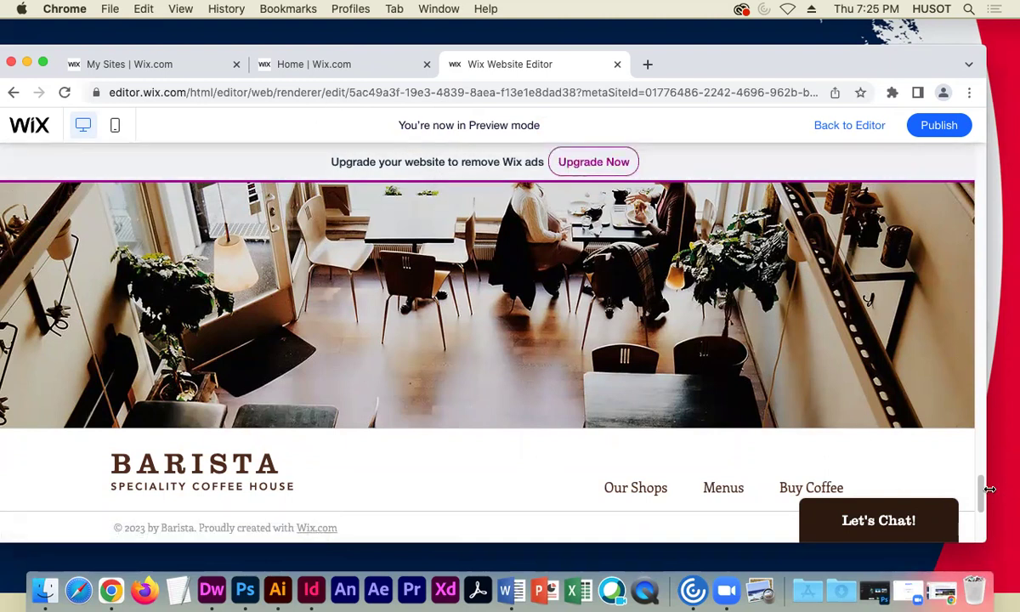
scroll(980, 491, "down", 3)
scroll(979, 492, "up", 3)
- Return to the editor and select the footer's BARISTA heading
left_click(847, 126)
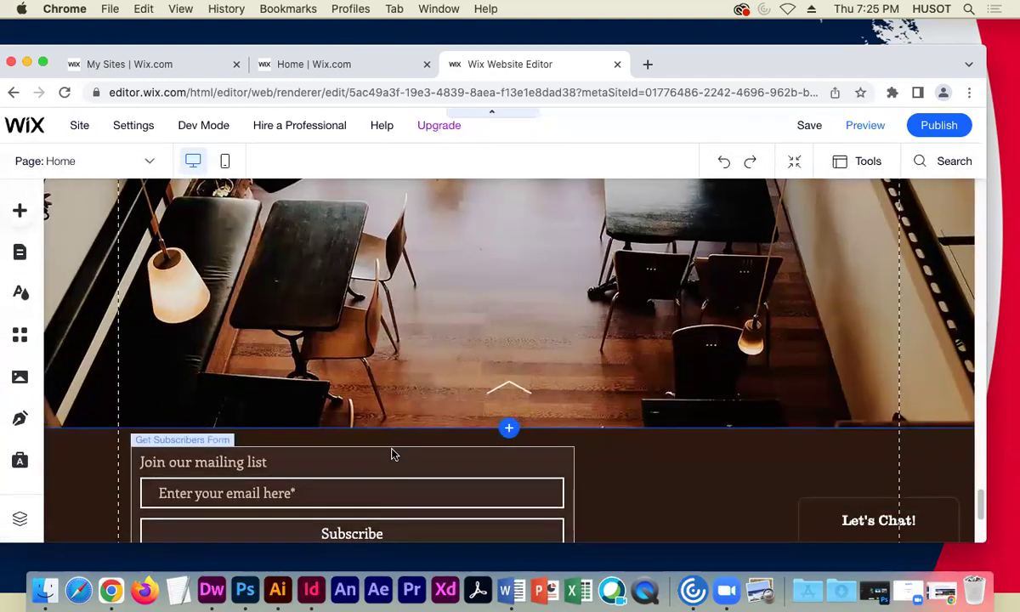
scroll(392, 455, "down", 5)
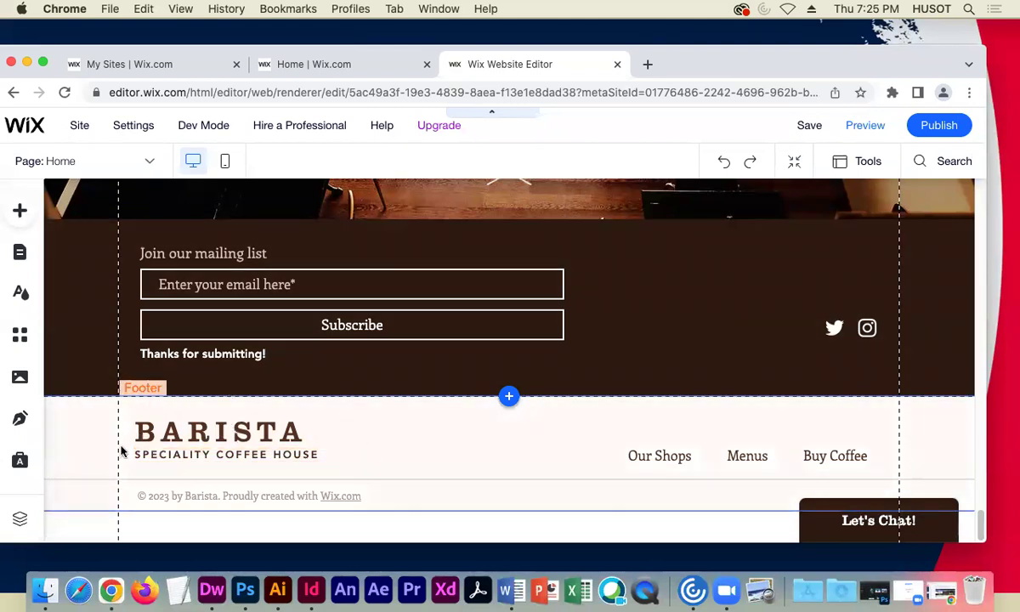
left_click(166, 432)
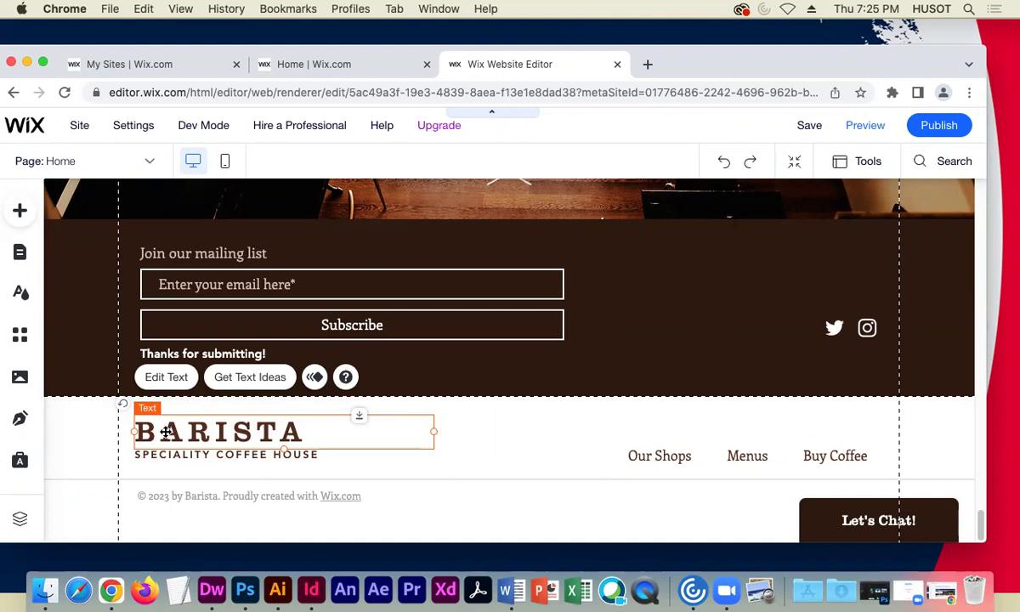
- Link the footer BARISTA heading to the Home (This) page from its text settings
left_click(173, 378)
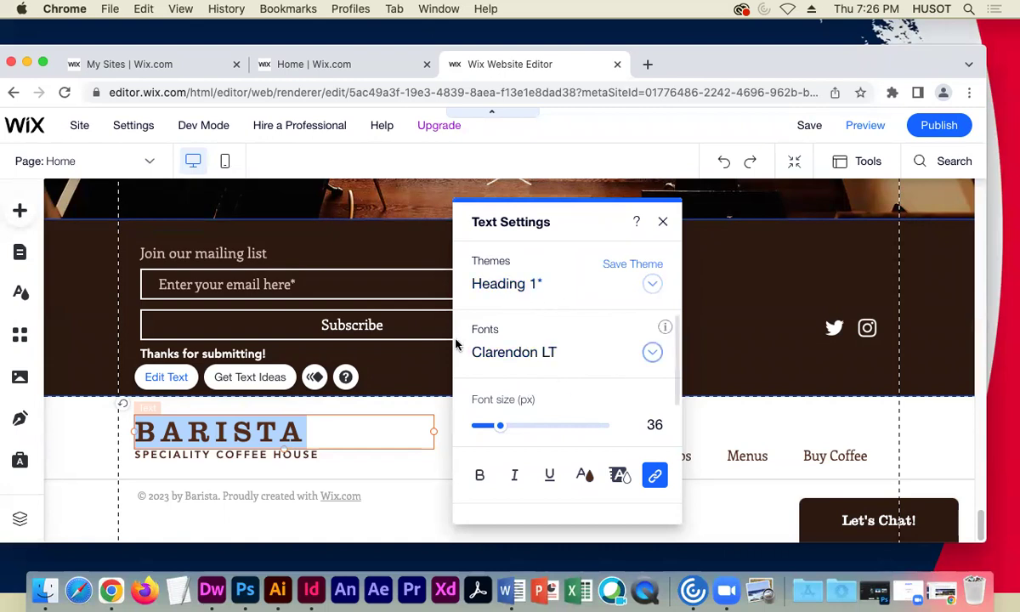
left_click(657, 481)
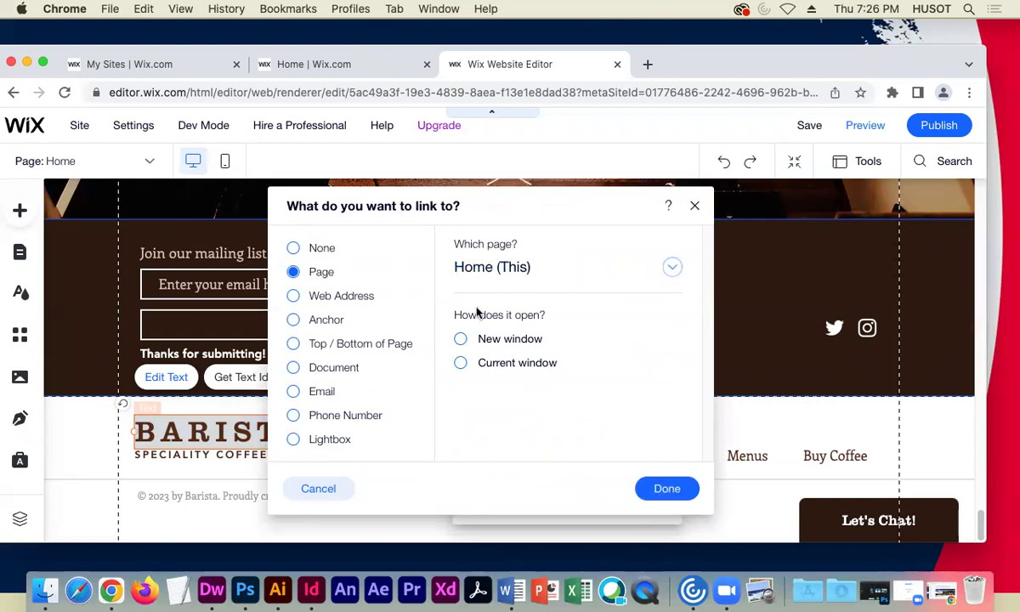
left_click(668, 488)
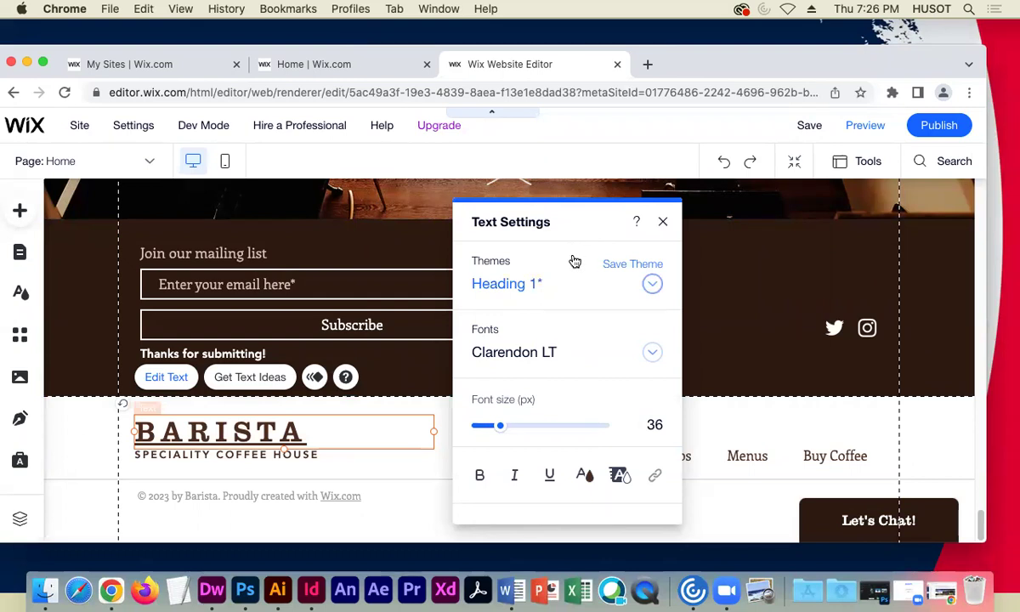
- Replace the footer heading BARISTA with 'Downtown Coffee' and widen its text box to fit one line
double_click(259, 428)
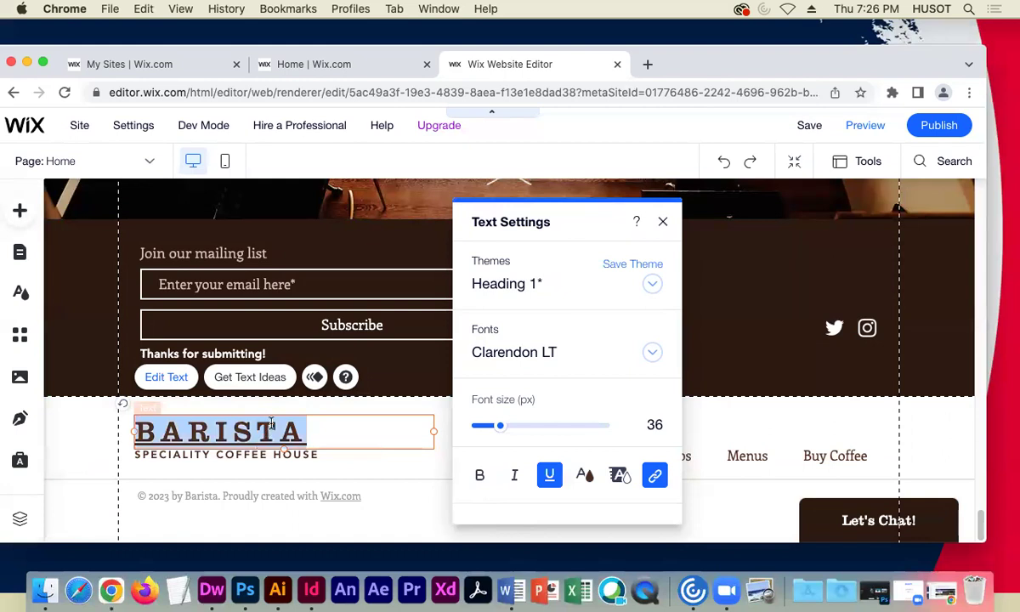
type("Down")
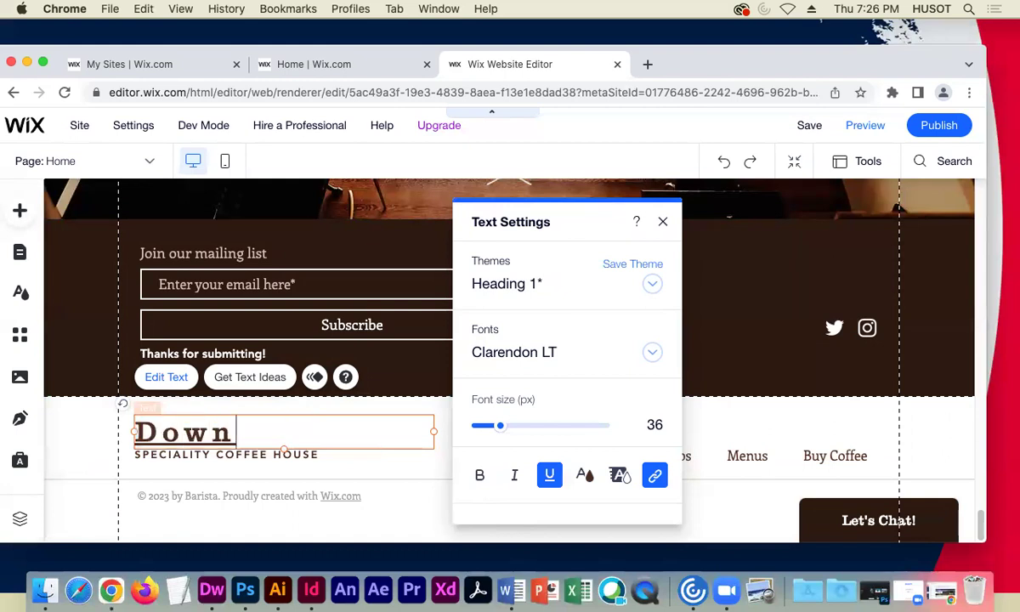
type("town Coffee")
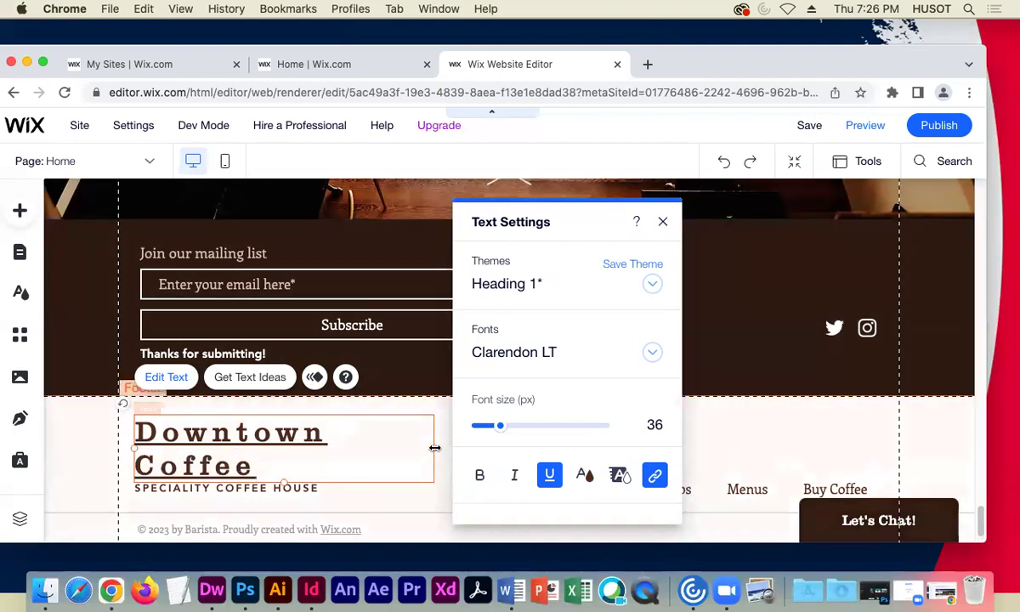
left_click_drag(451, 447, 533, 440)
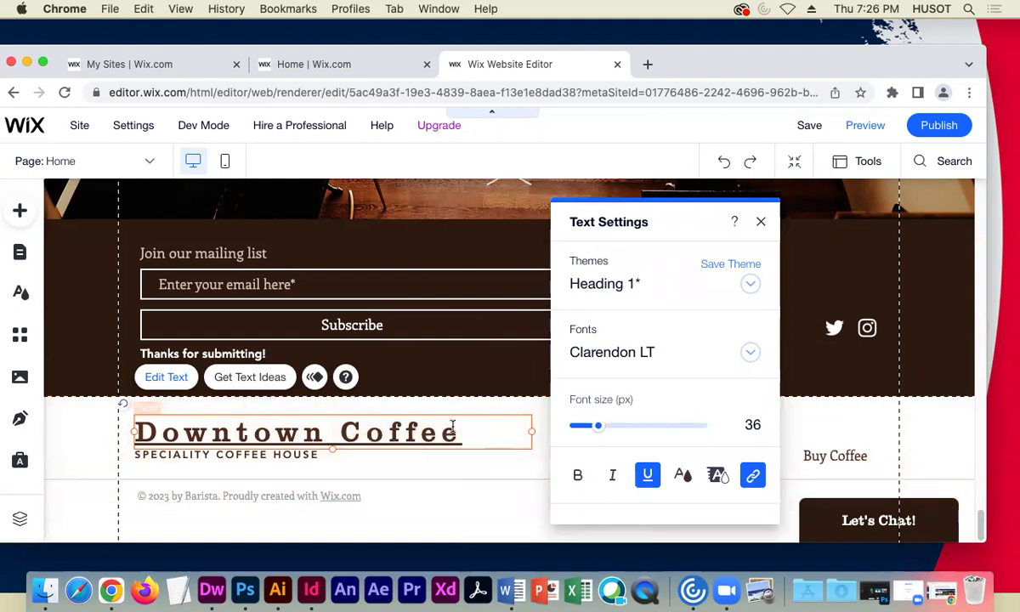
- Select the Downtown Coffee heading text and, after trying olive and grey, colour it dark brown #4F3A14
left_click_drag(456, 430, 156, 429)
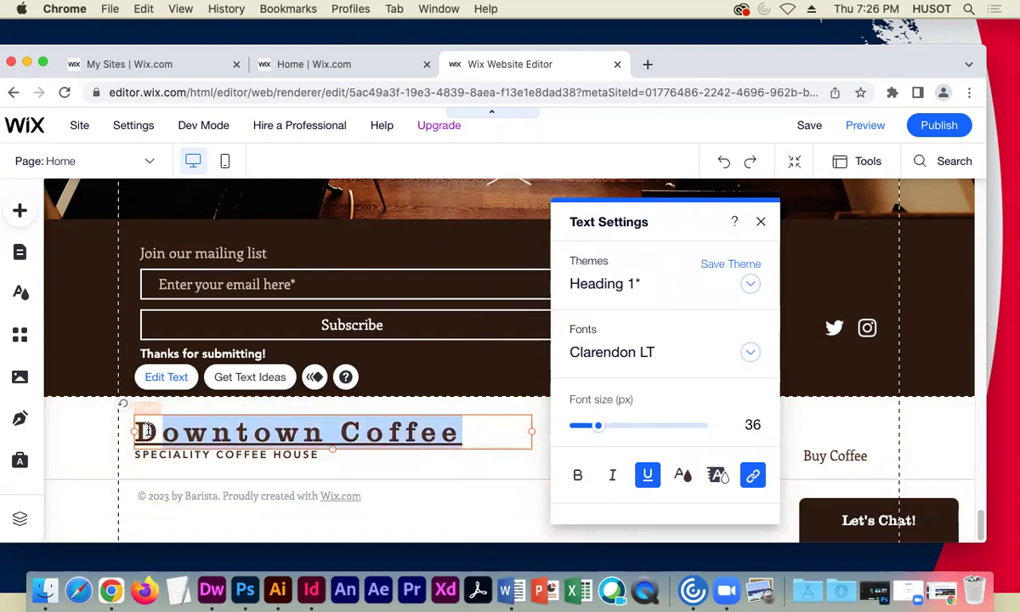
scroll(664, 378, "down", 5)
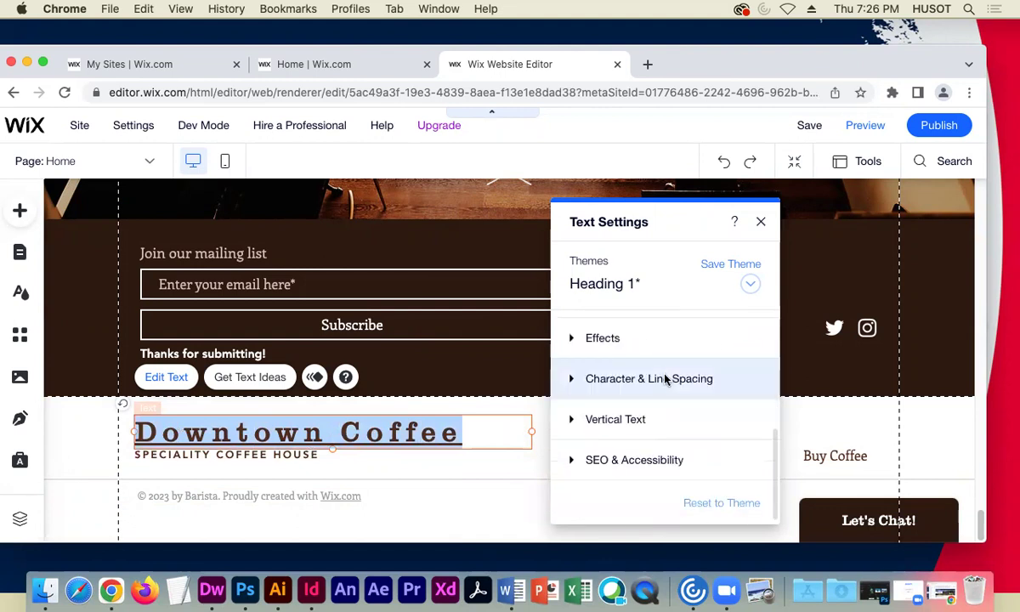
scroll(664, 378, "up", 5)
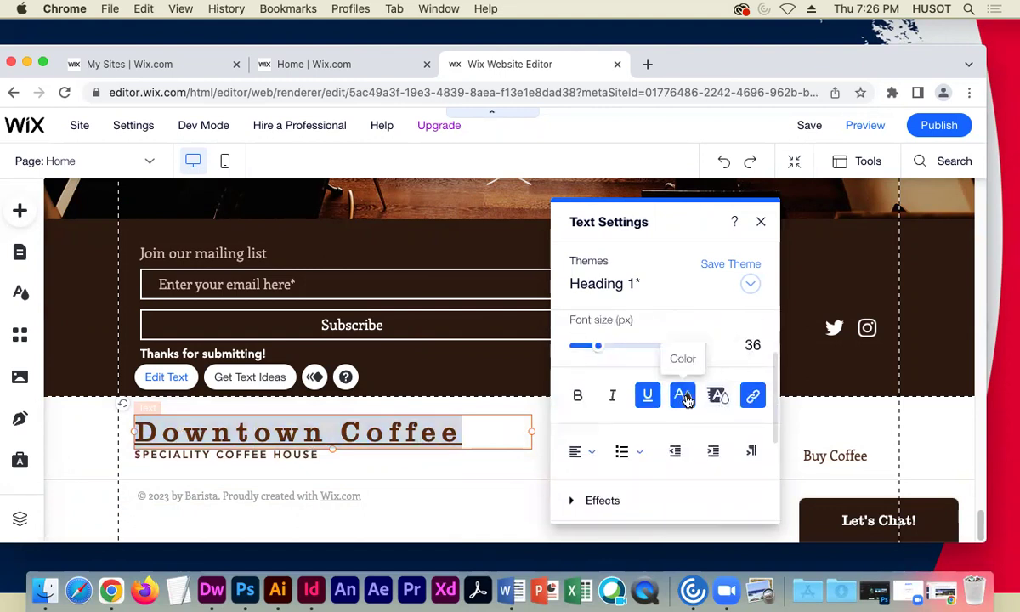
left_click(684, 397)
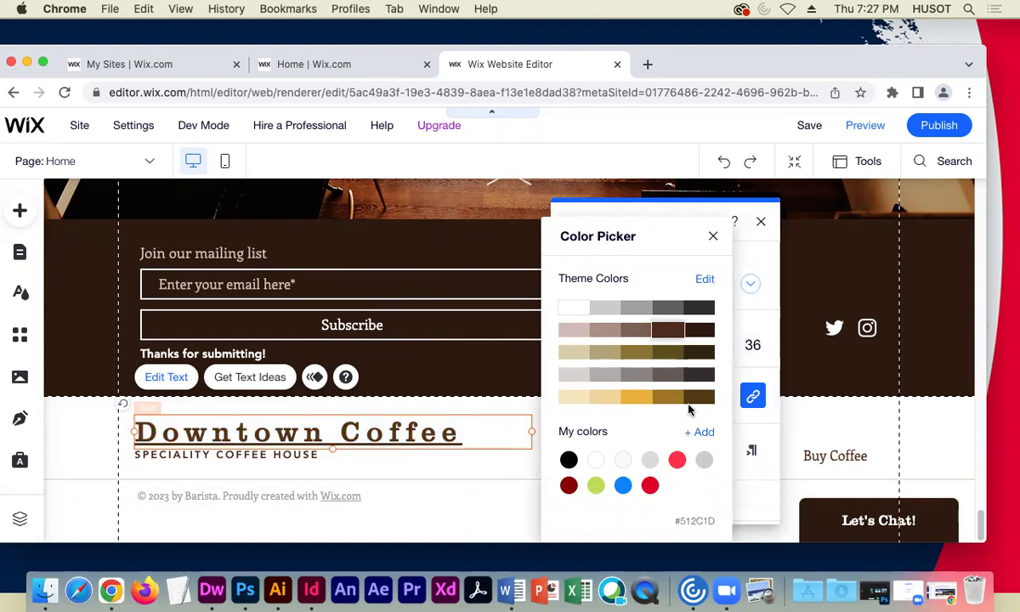
left_click(710, 404)
left_click(712, 239)
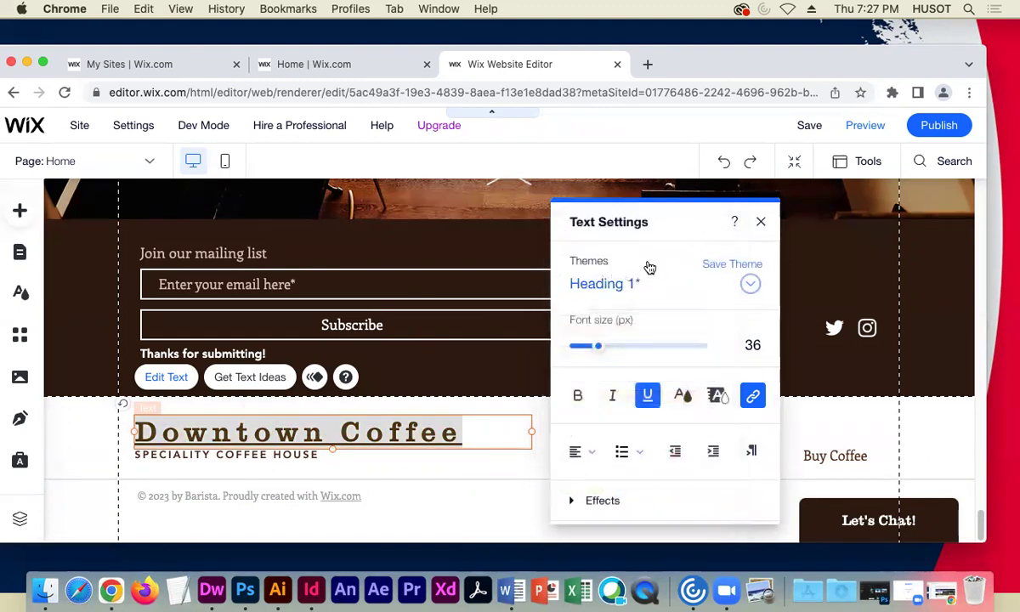
left_click(682, 394)
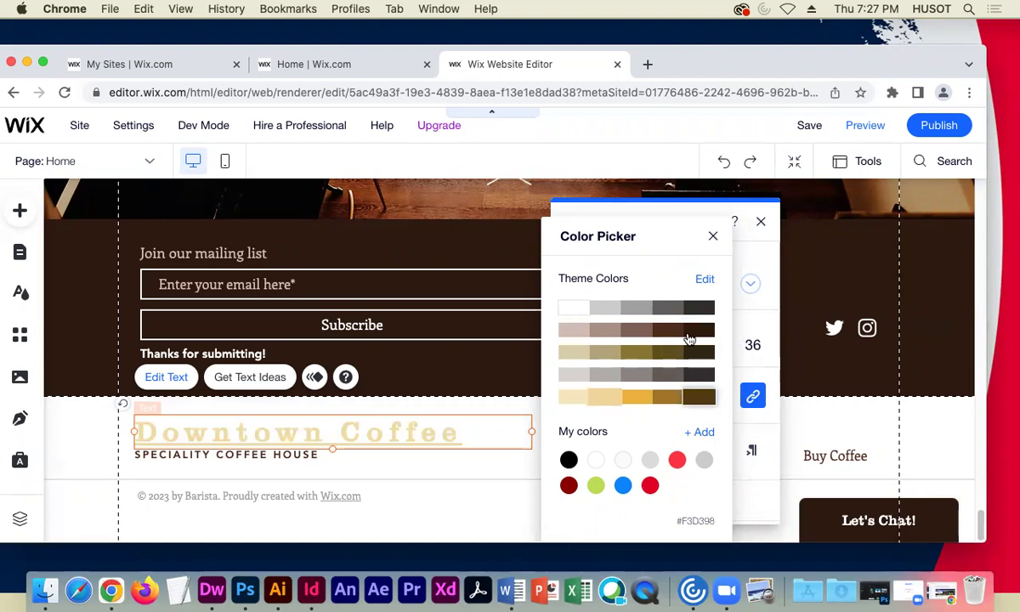
left_click(667, 307)
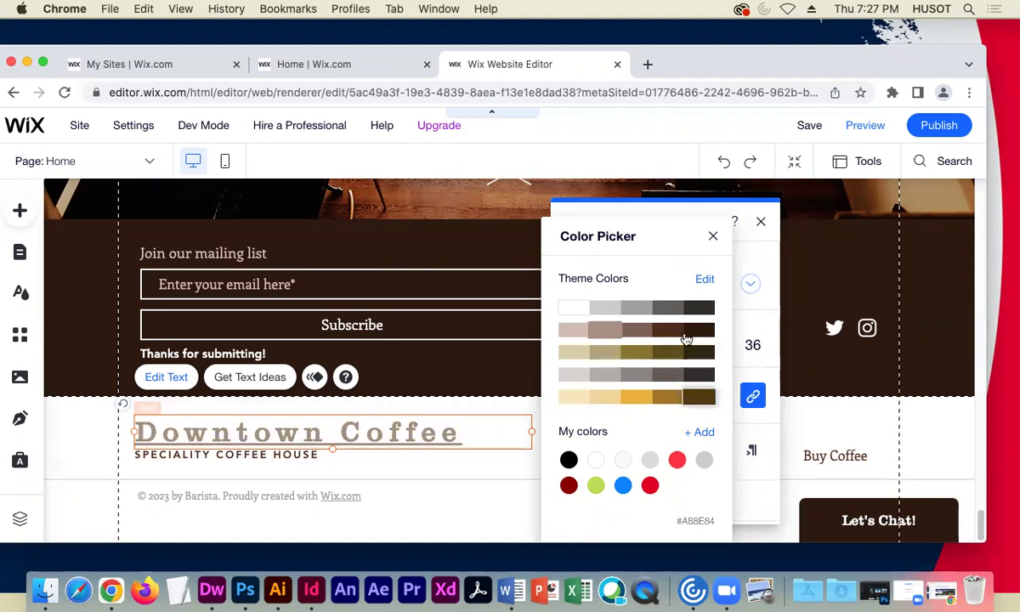
left_click(695, 400)
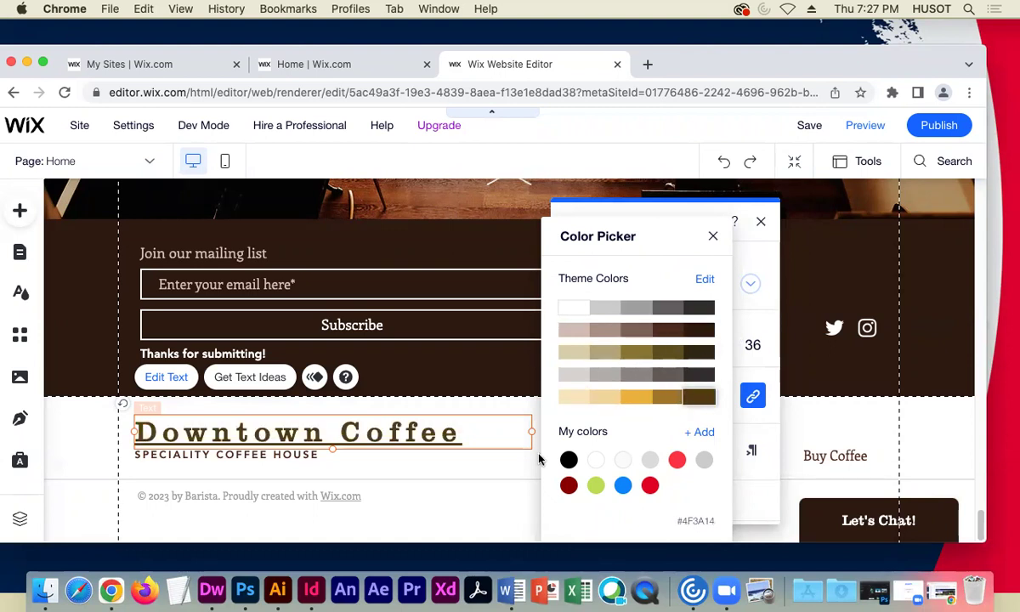
left_click(712, 236)
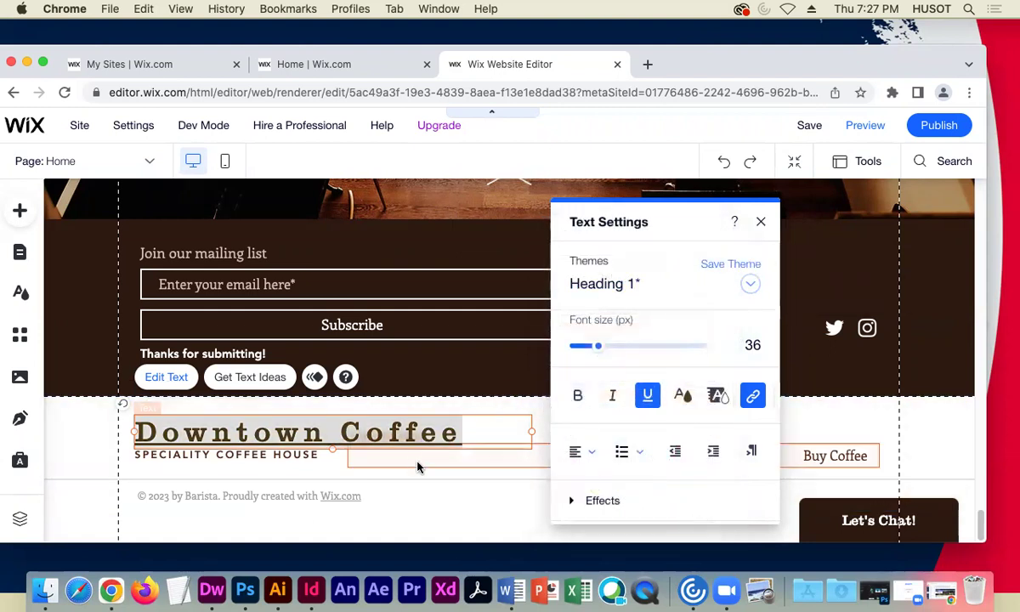
- Remove the heading's underline and make it bold and italic
left_click(646, 396)
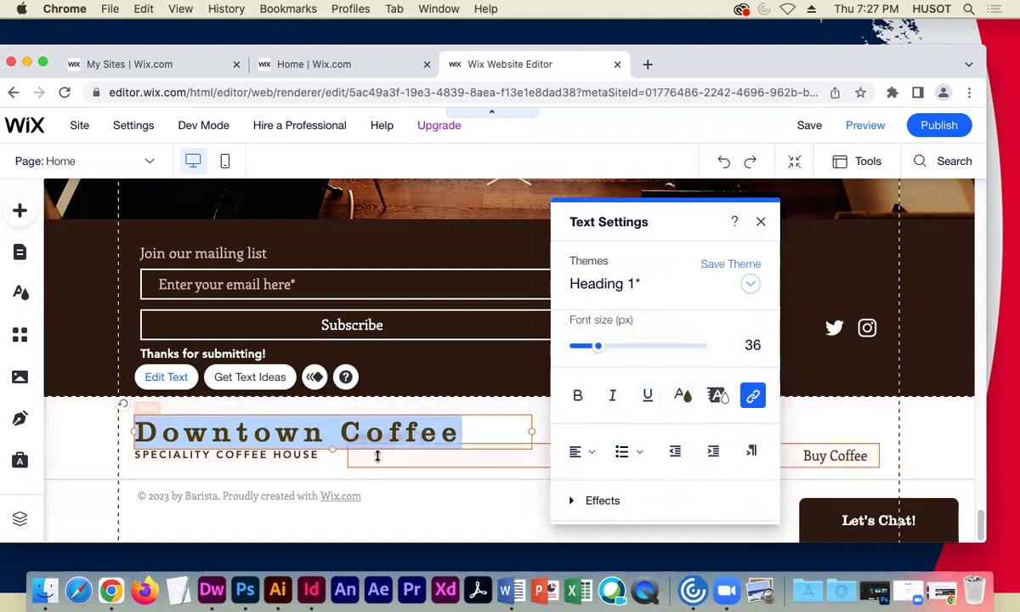
left_click(578, 395)
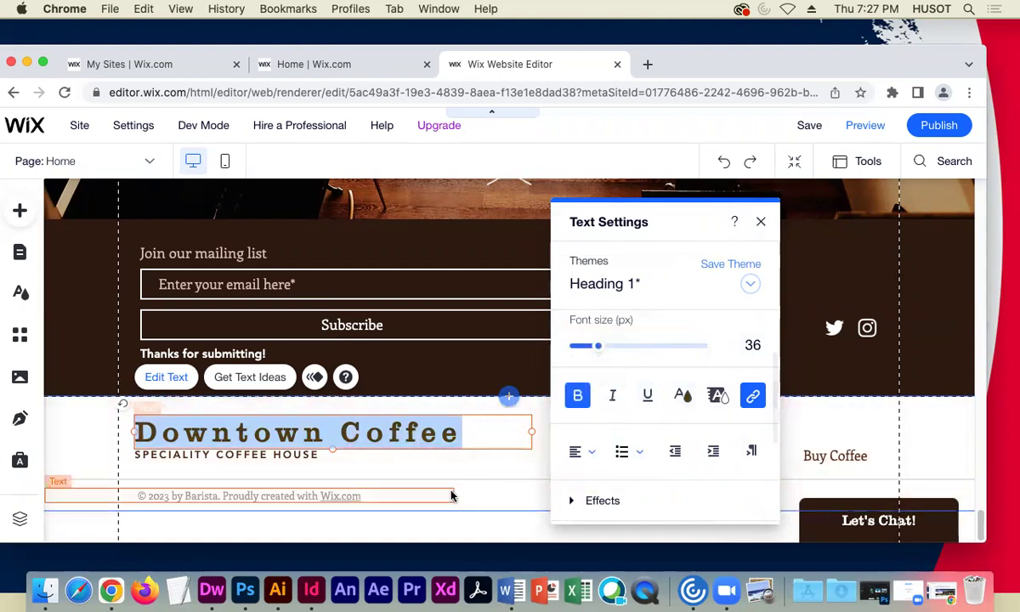
left_click(612, 396)
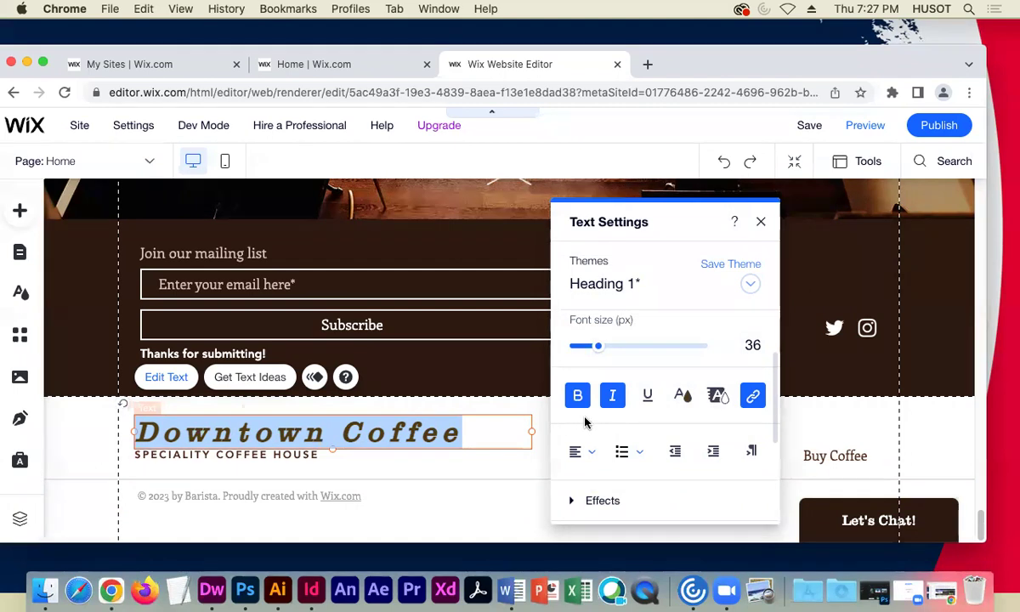
- Try center alignment on the heading, then set it back to left-aligned
left_click(579, 452)
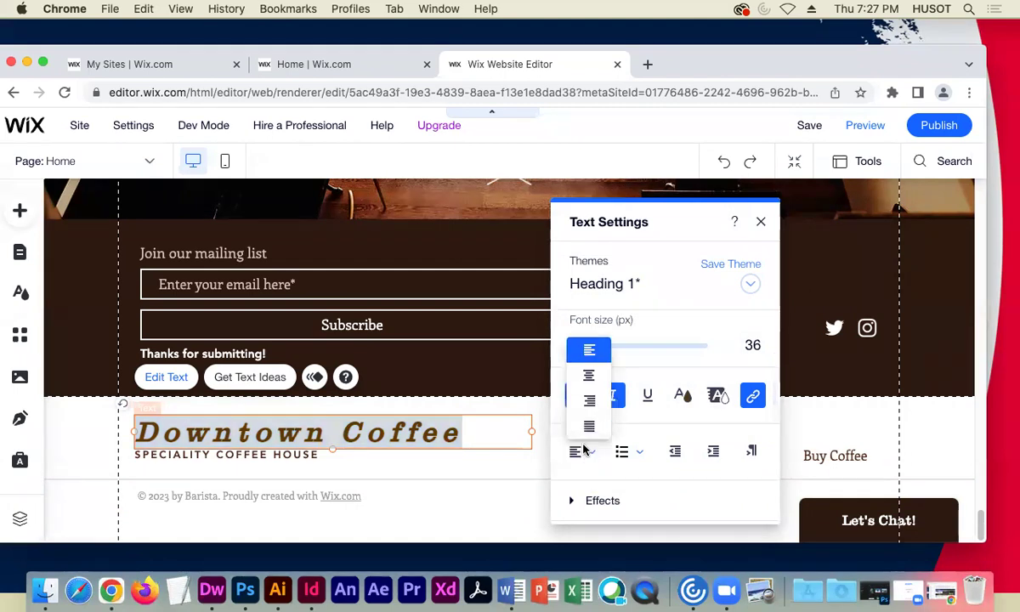
left_click(590, 377)
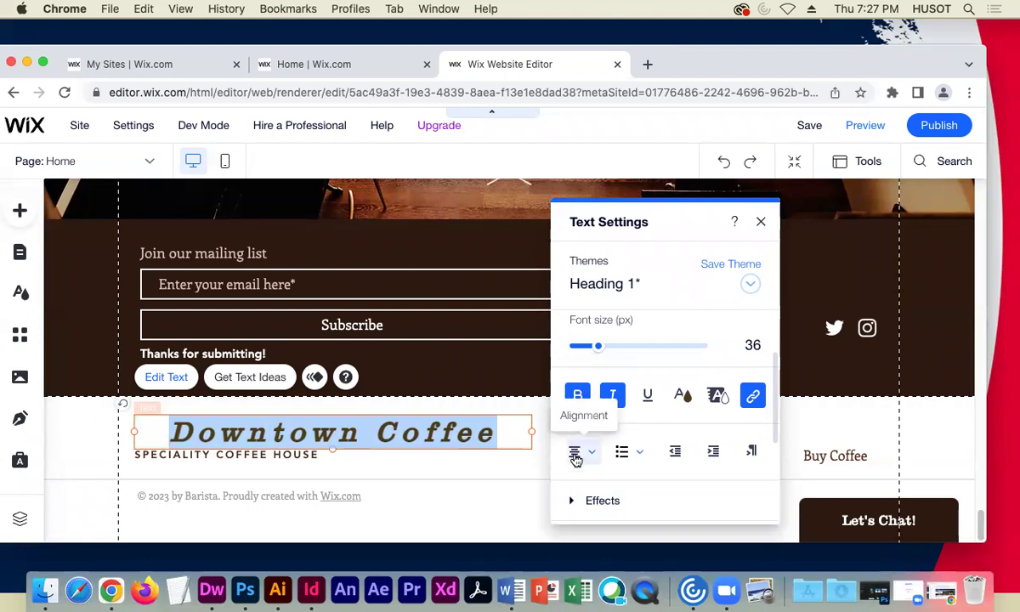
left_click(576, 453)
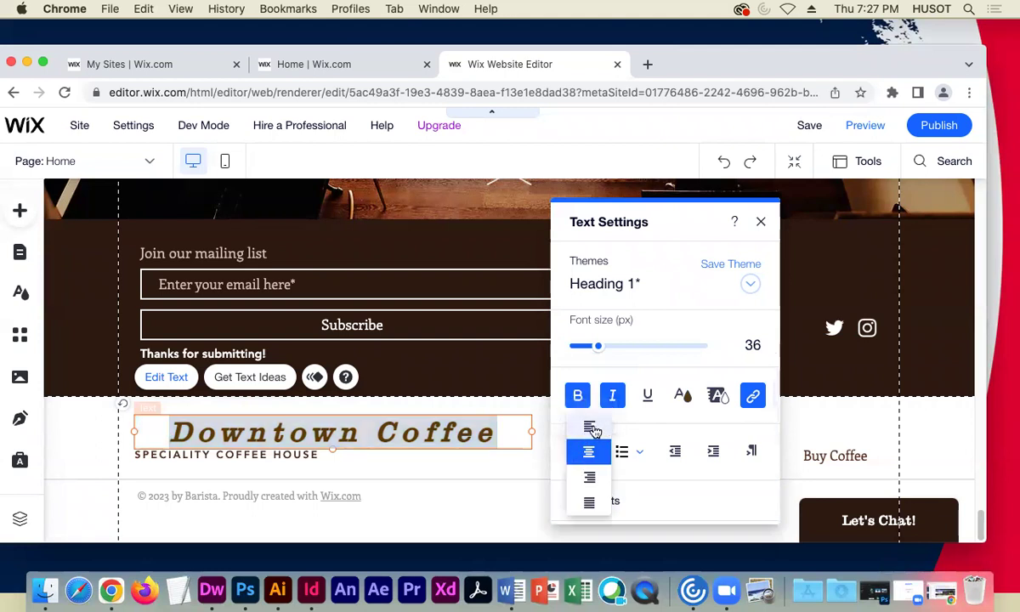
left_click(590, 427)
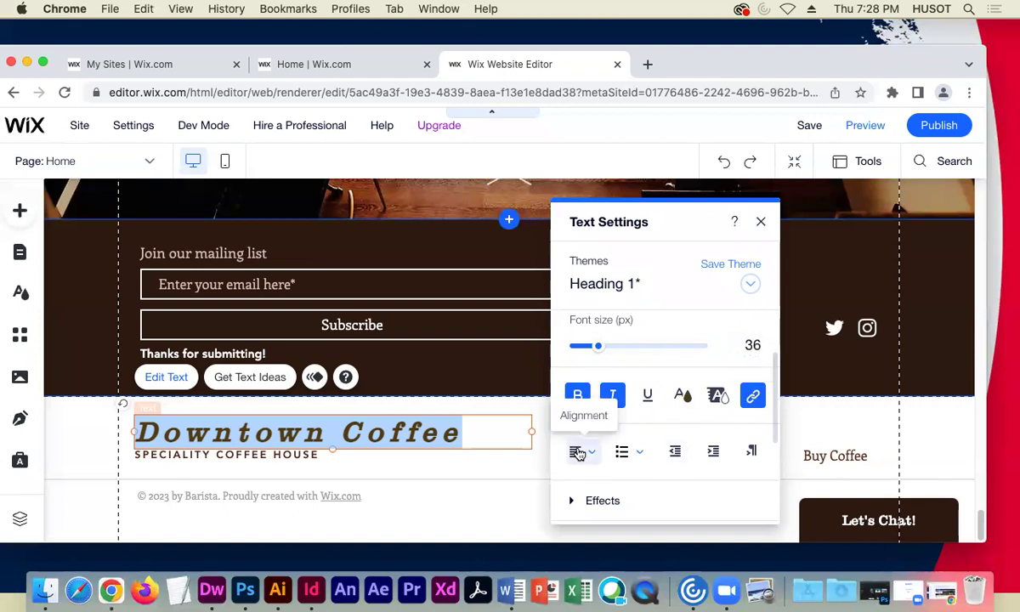
- Expand Effects and apply letter effect G to the Downtown Coffee heading
left_click(599, 503)
scroll(689, 484, "down", 2)
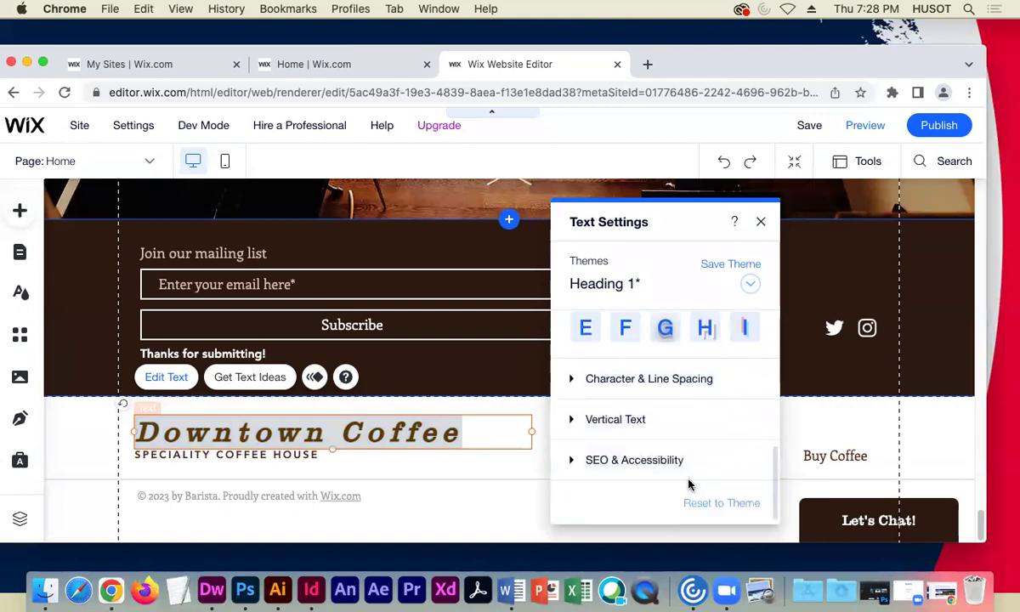
scroll(675, 425, "up", 1)
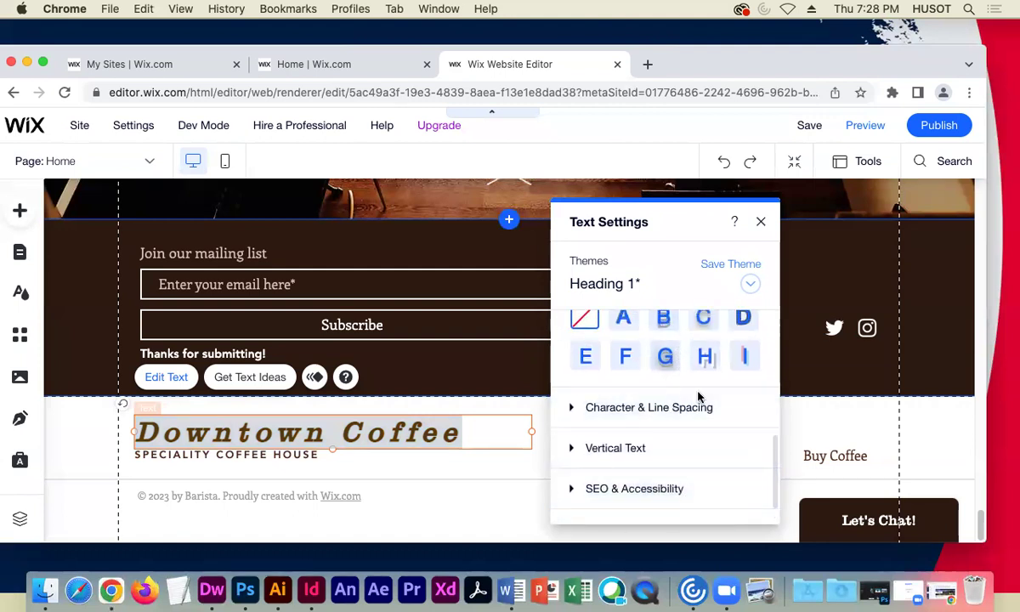
scroll(689, 416, "up", 1)
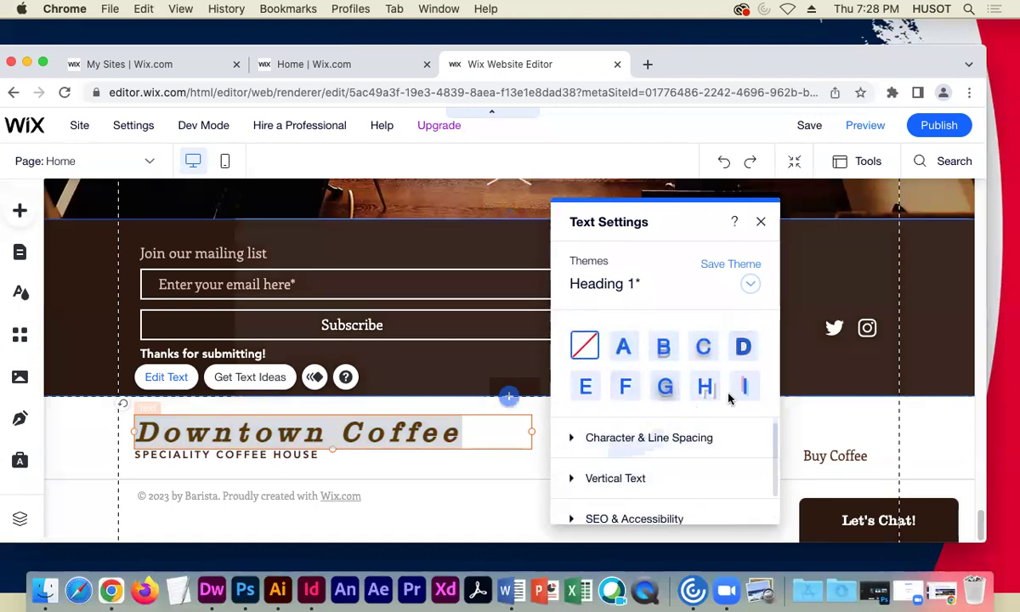
left_click(661, 401)
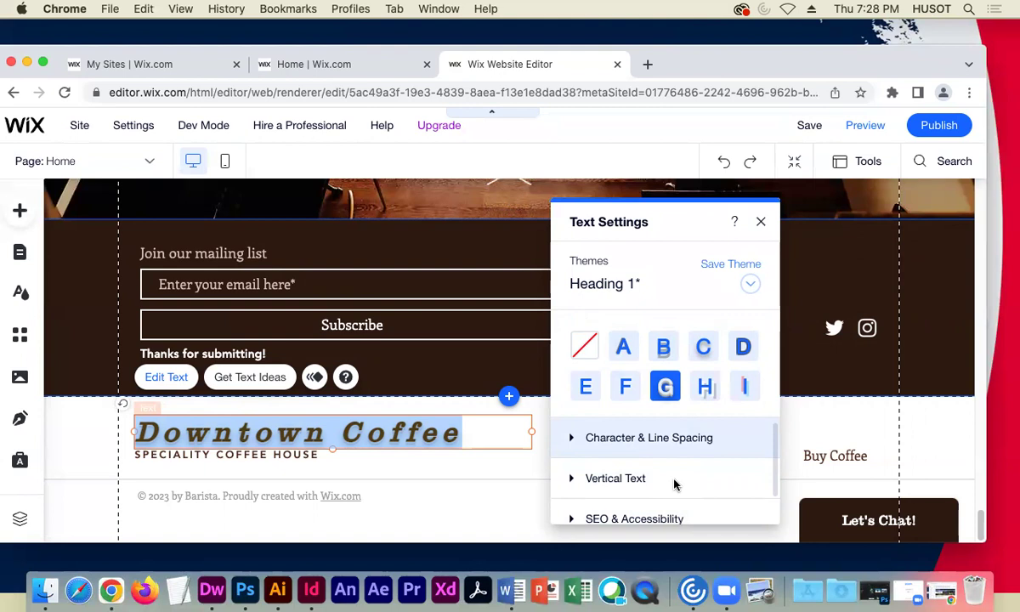
- Expand Character & Line Spacing to check 0.2 spacing, then review the Clarendon LT 36 px font
scroll(684, 450, "down", 2)
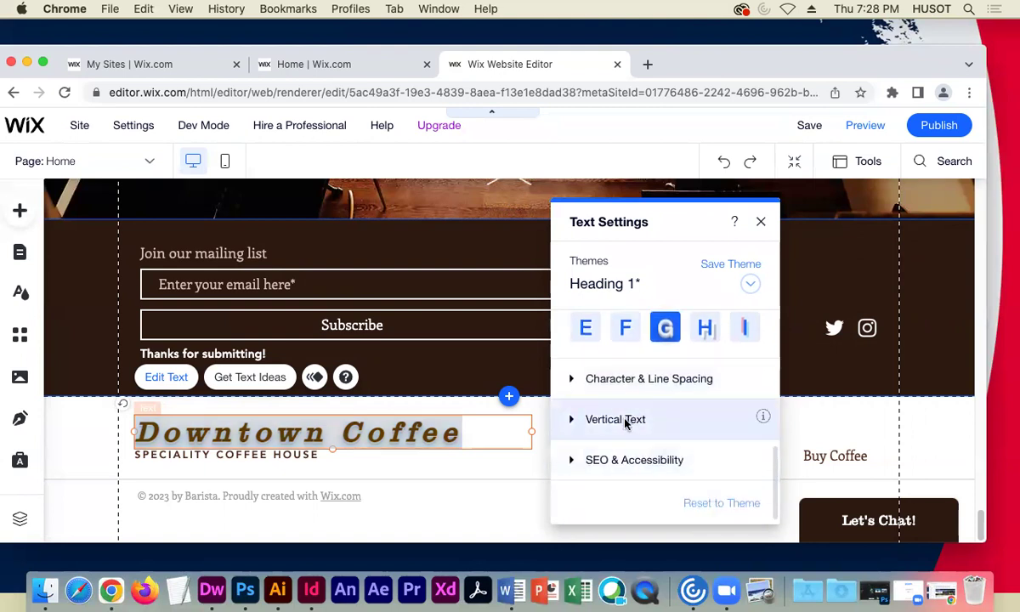
left_click(624, 421)
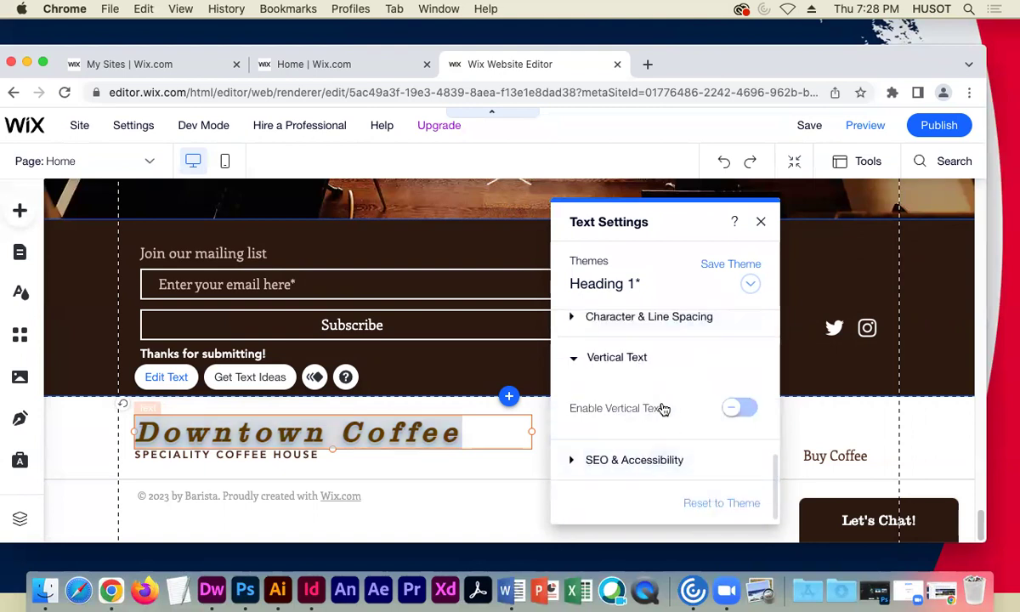
left_click(643, 317)
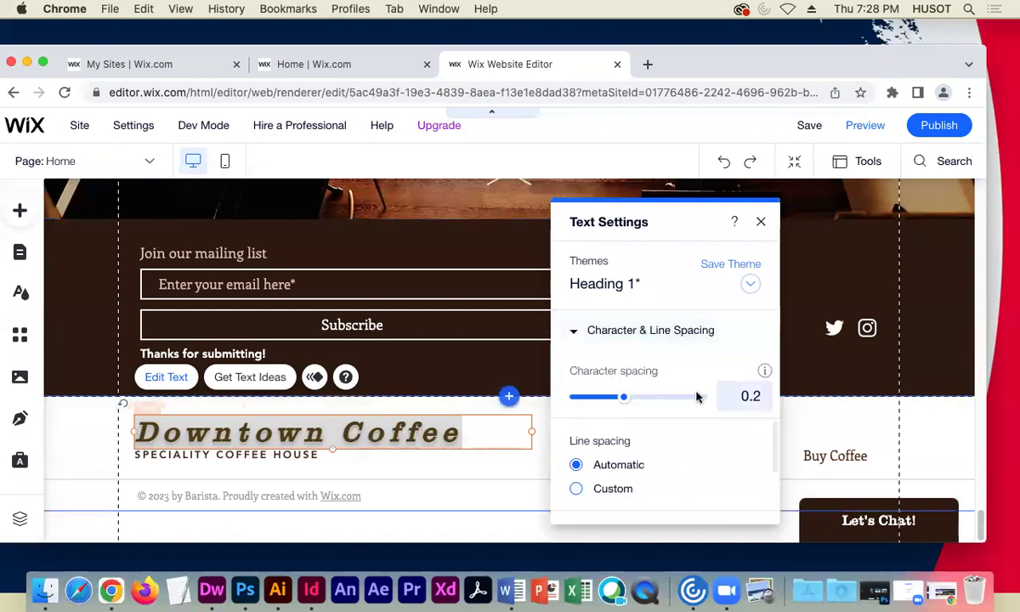
scroll(774, 432, "up", 5)
scroll(776, 368, "up", 2)
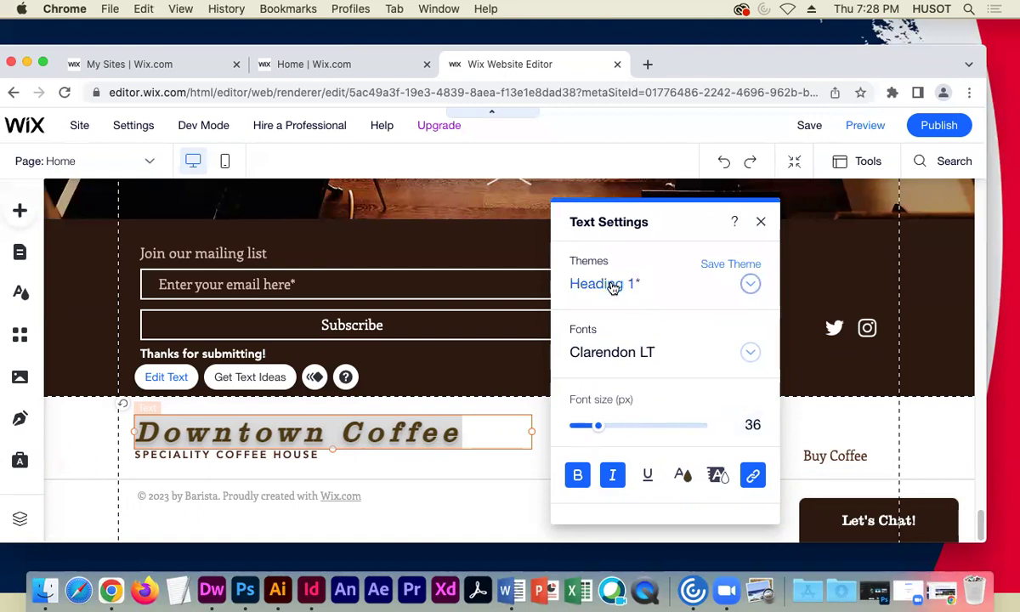
- Keep the Heading 1 theme, narrow the heading box to 481 px wide, and close Text Settings
left_click(749, 285)
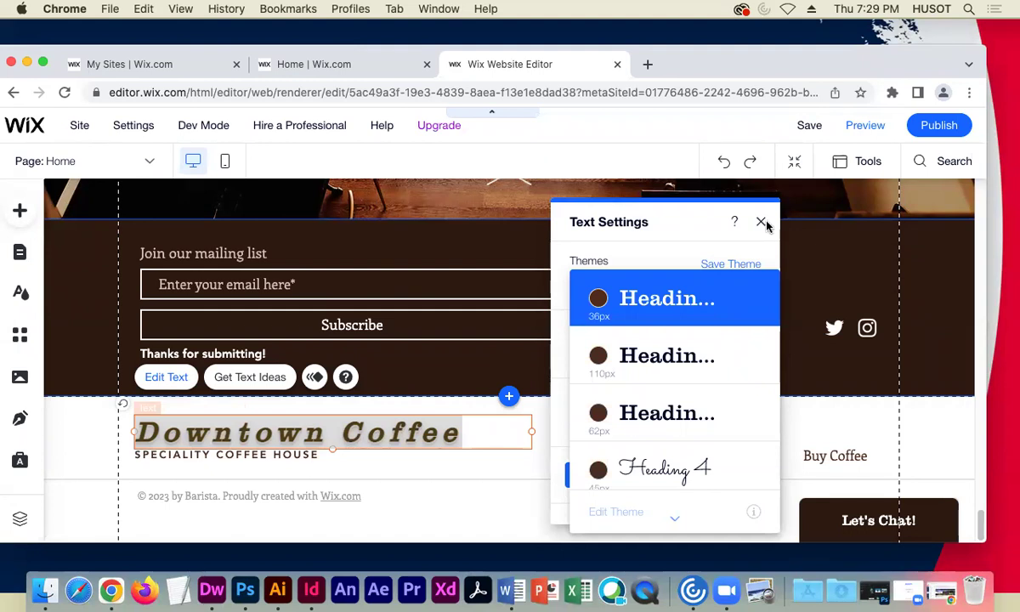
left_click(675, 228)
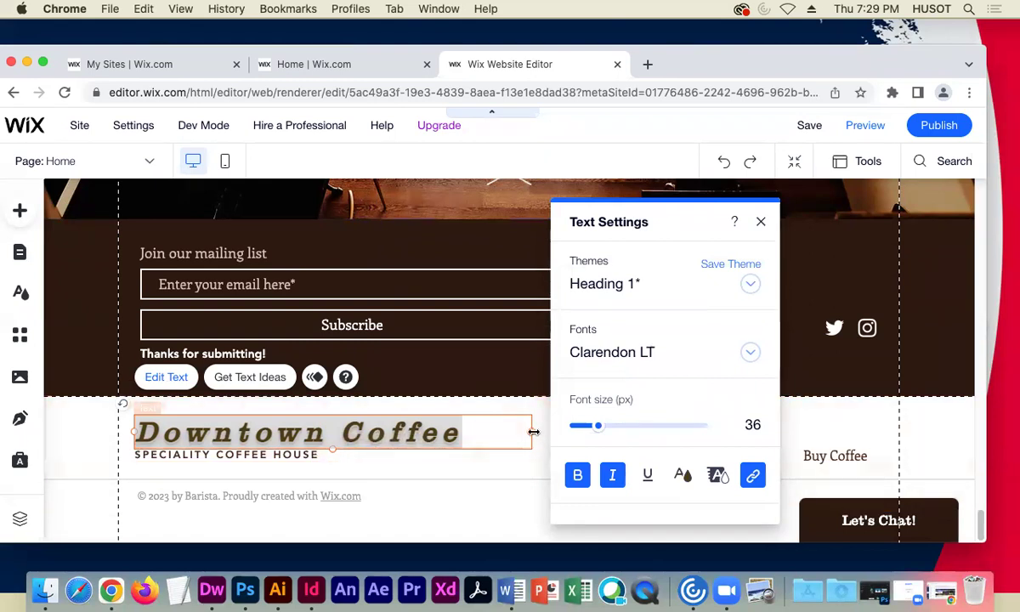
left_click_drag(531, 430, 485, 431)
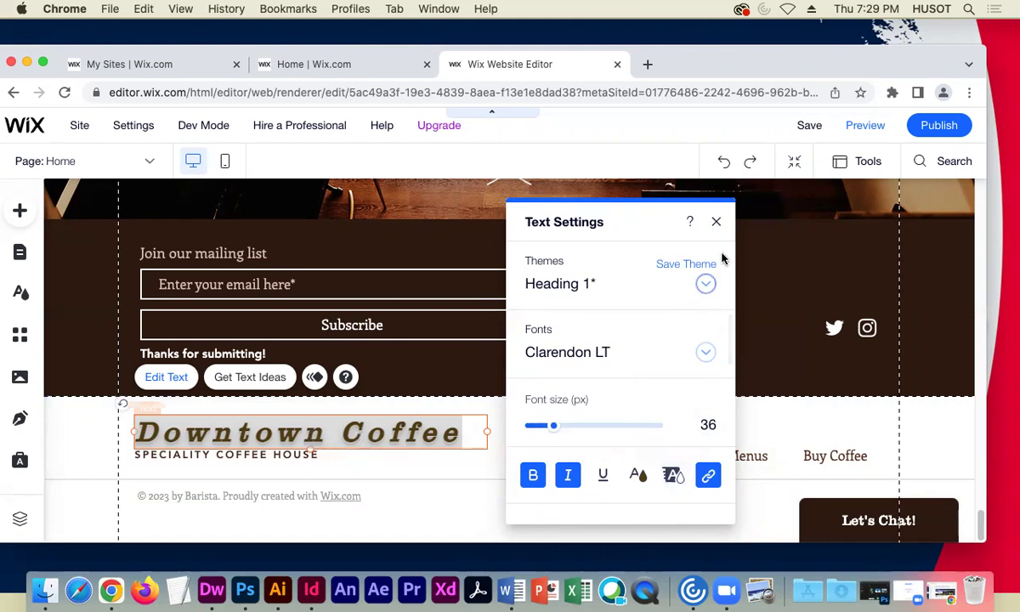
left_click(716, 222)
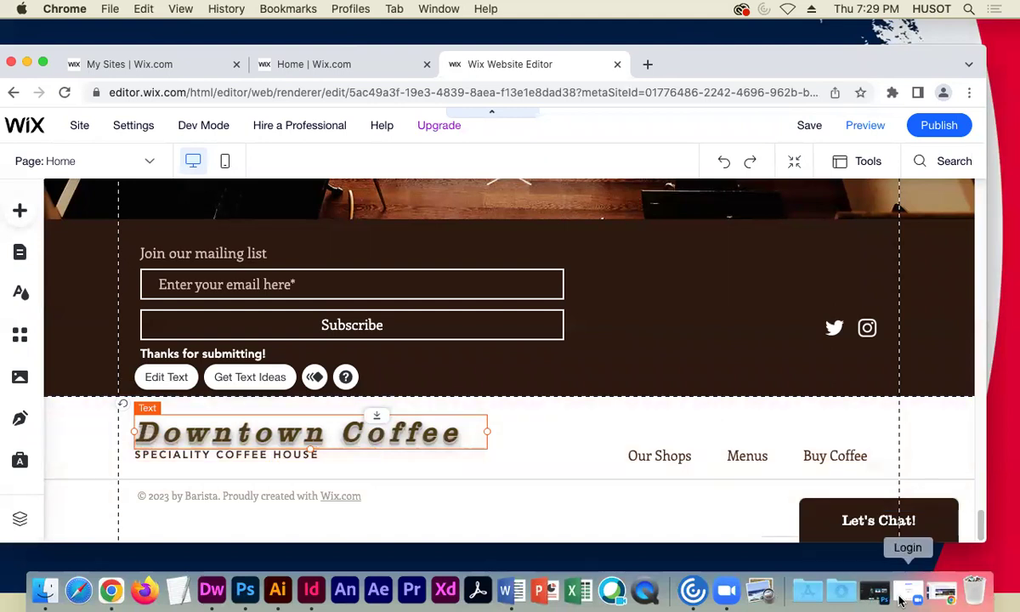
- Open a new Chrome window and search Google for 'downtown coffee and wine bonita springs'
left_click(113, 11)
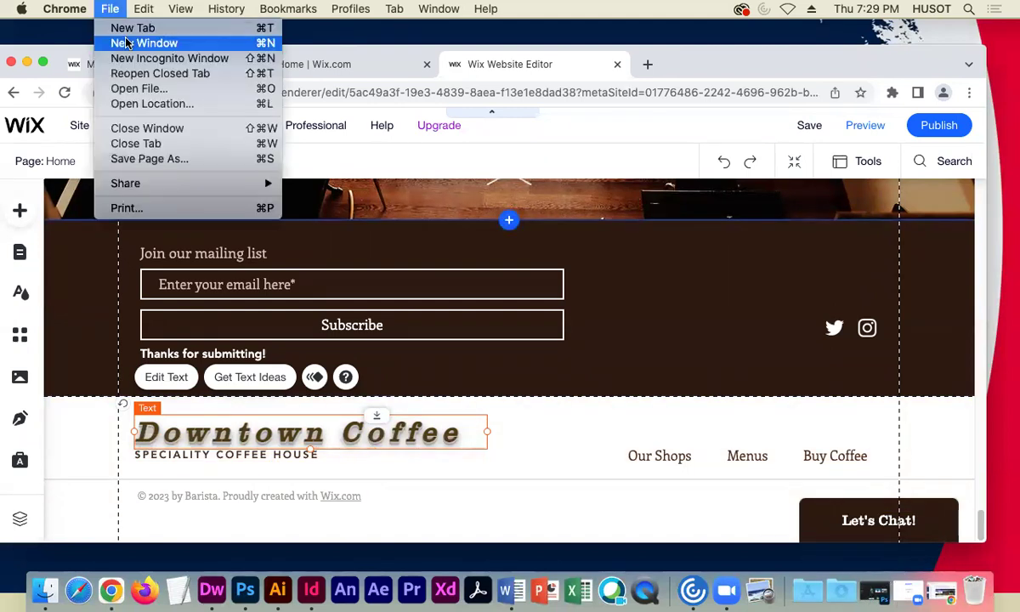
left_click(129, 43)
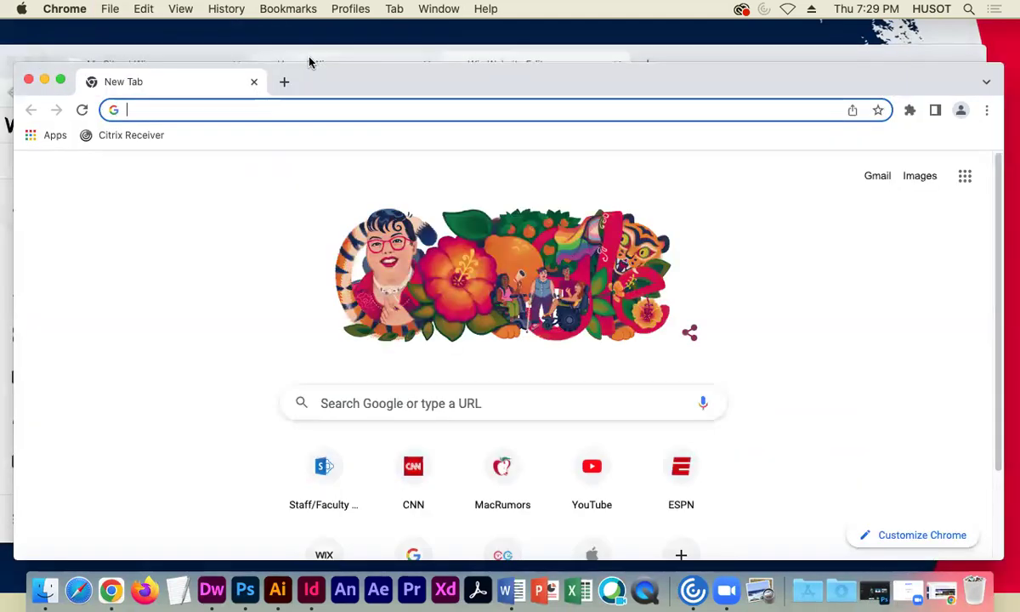
type("downtown c")
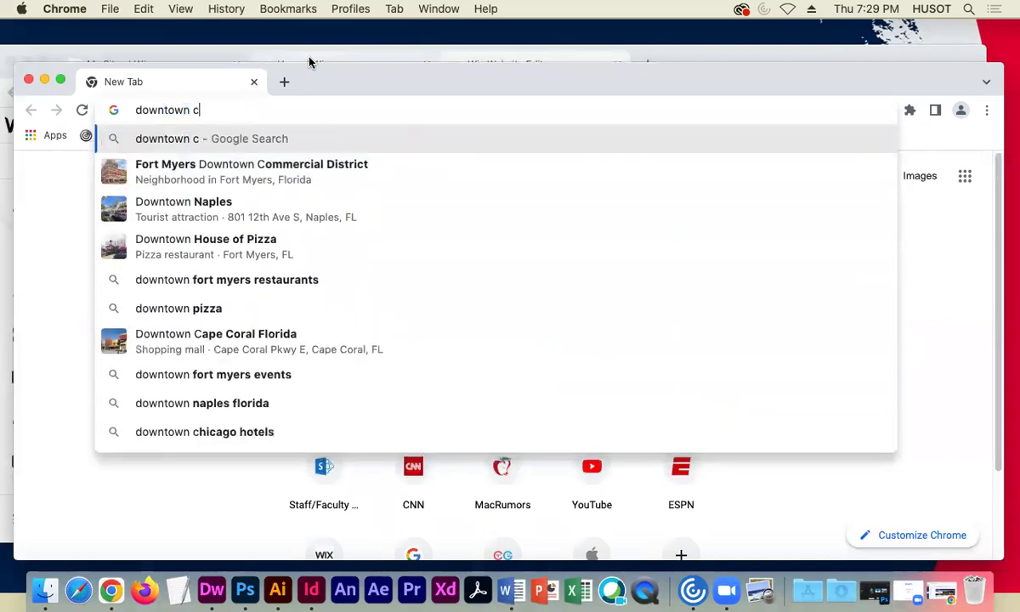
type("offee and wine")
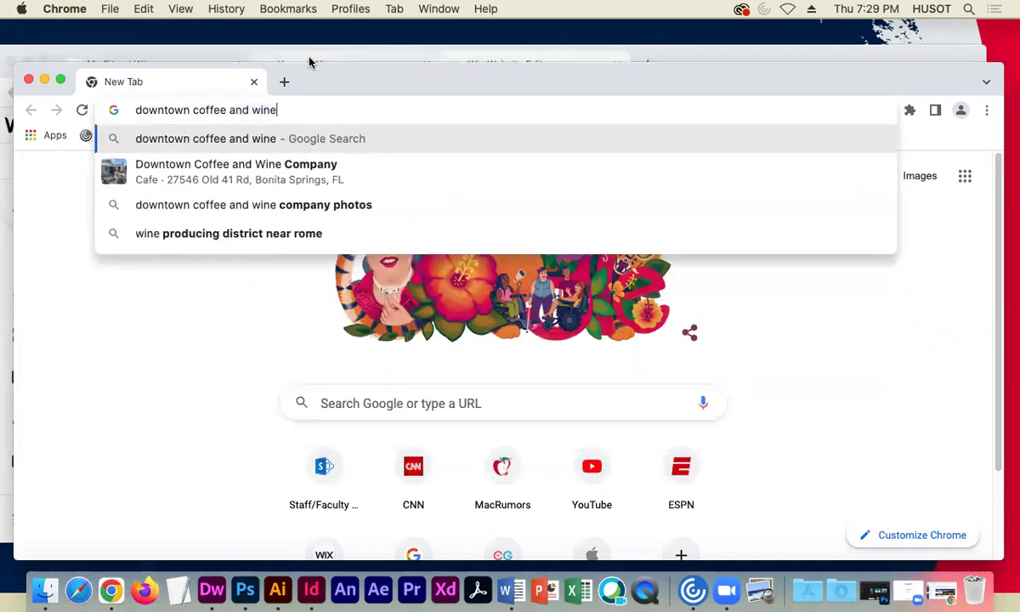
type(" bonita springs")
key("Return")
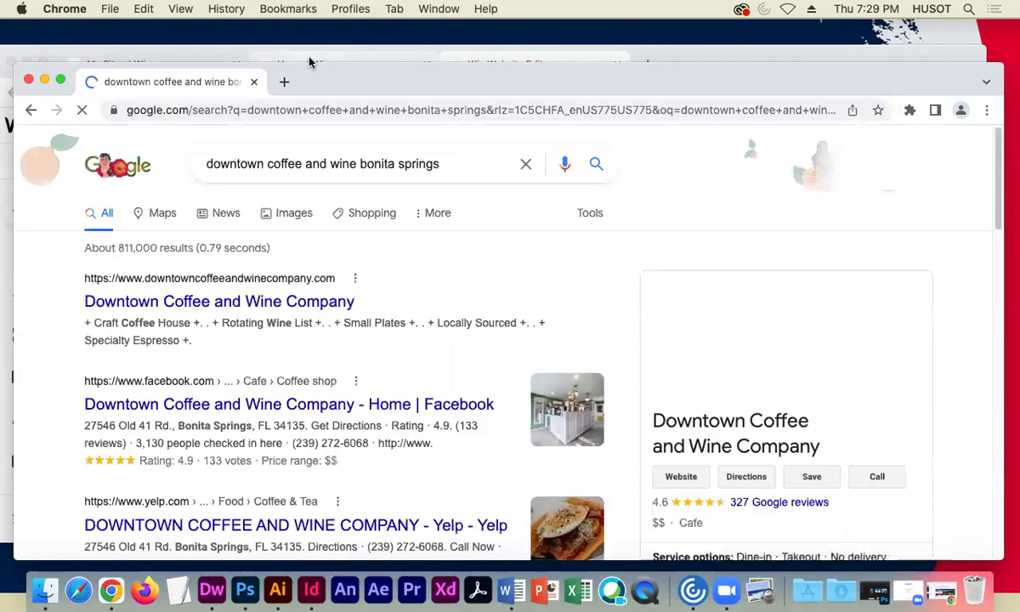
- Resize and reposition the new window so the Wix editor shows beside it
left_click_drag(653, 70, 665, 52)
left_click_drag(1014, 261, 824, 262)
left_click_drag(509, 61, 697, 51)
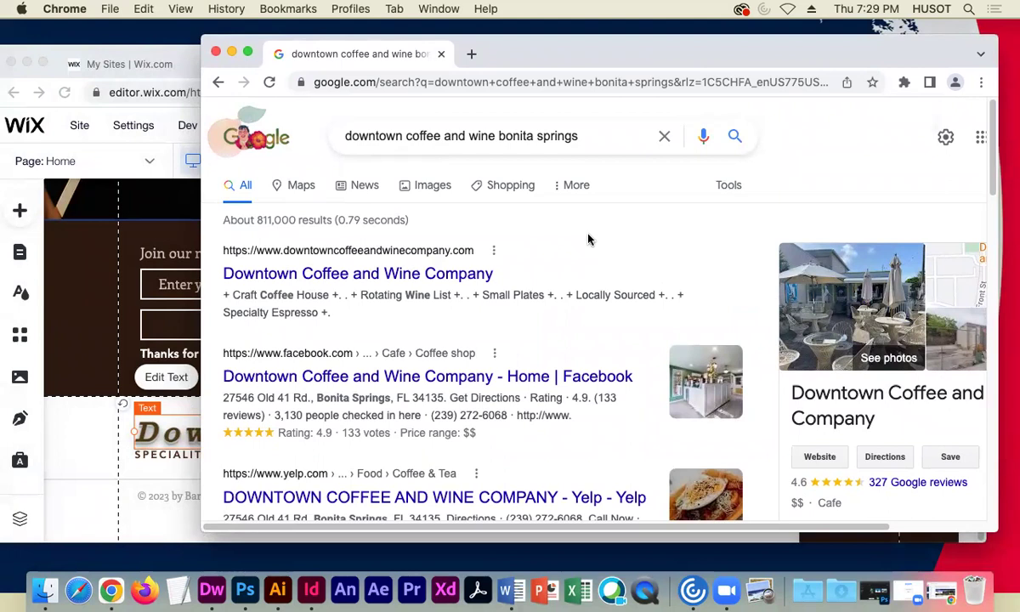
- Open the Downtown Coffee and Wine Company result and scroll its home page down to the footer and back
left_click(440, 270)
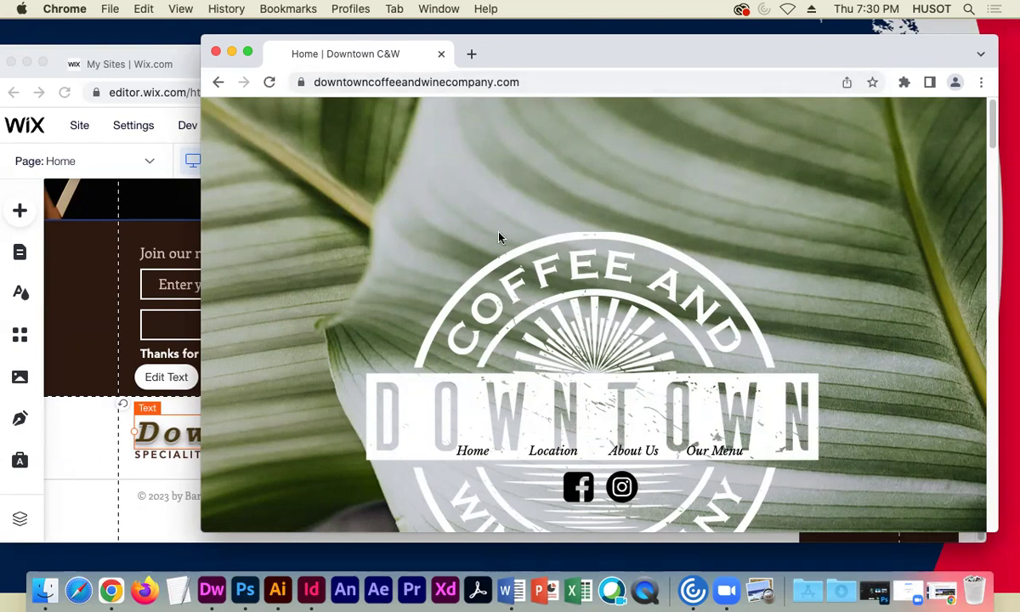
scroll(499, 237, "down", 5)
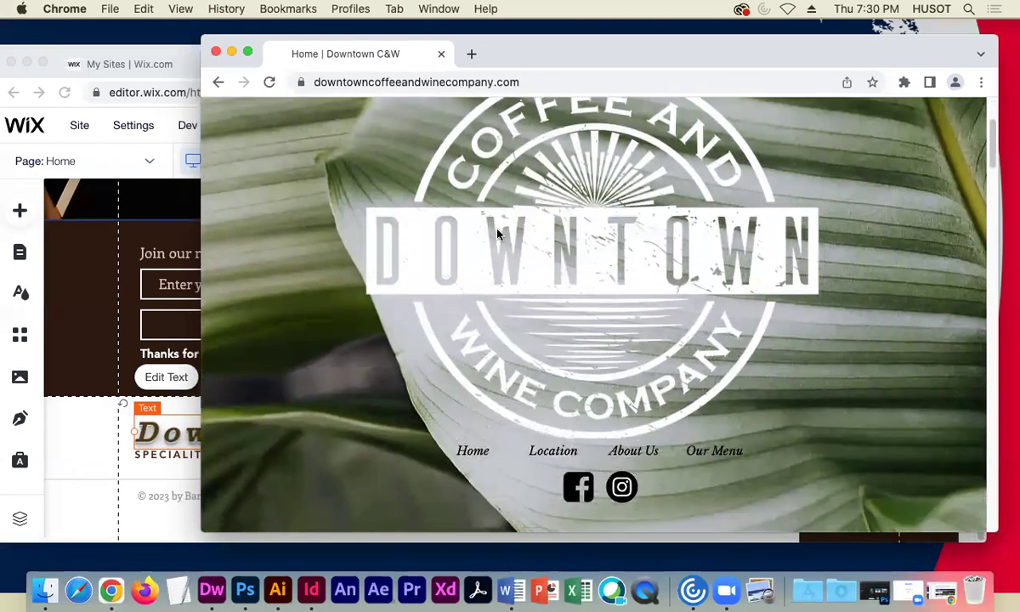
scroll(499, 235, "down", 6)
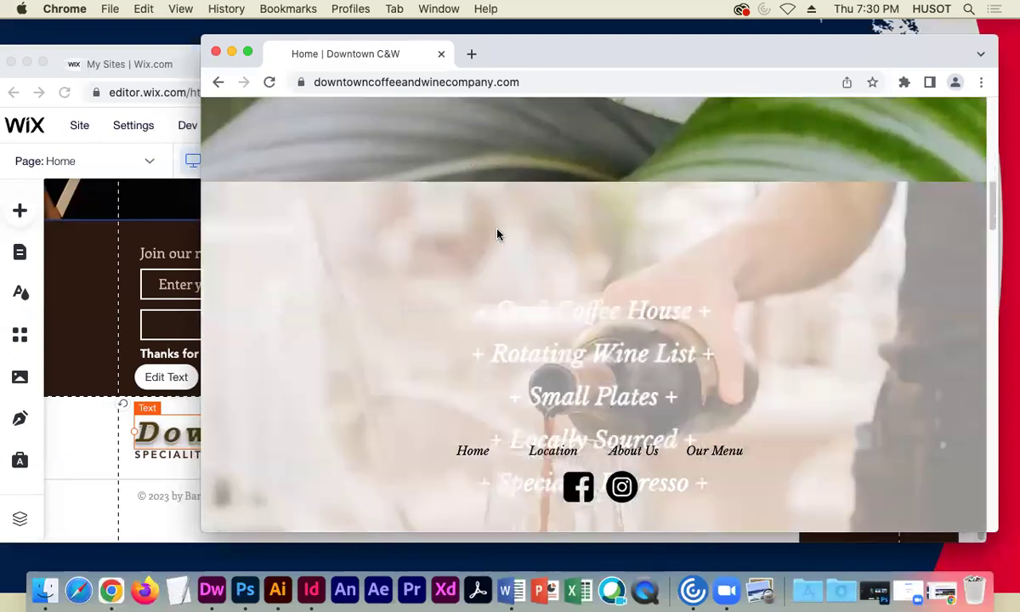
scroll(459, 246, "down", 5)
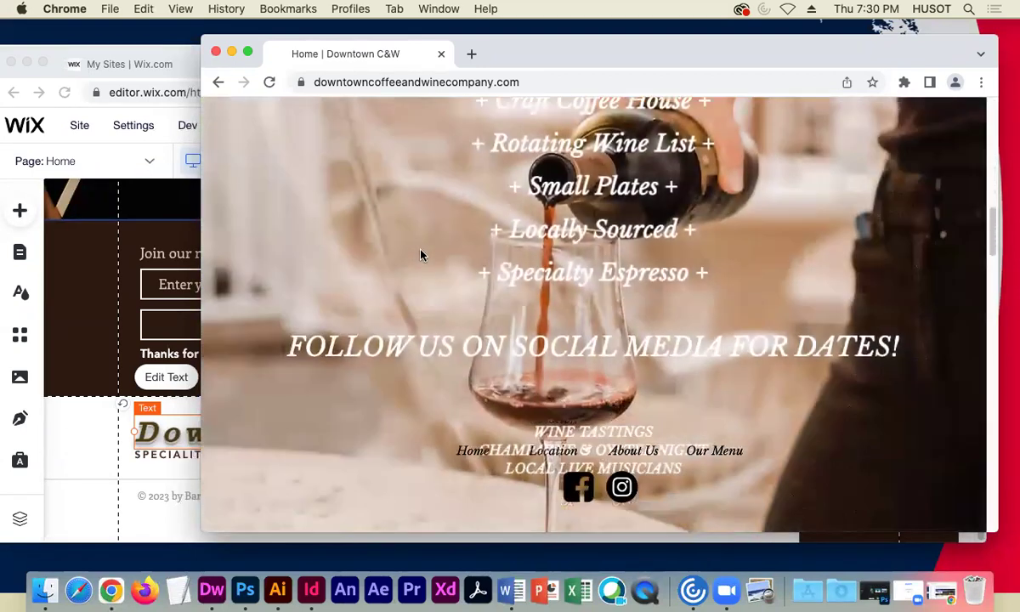
scroll(420, 255, "down", 4)
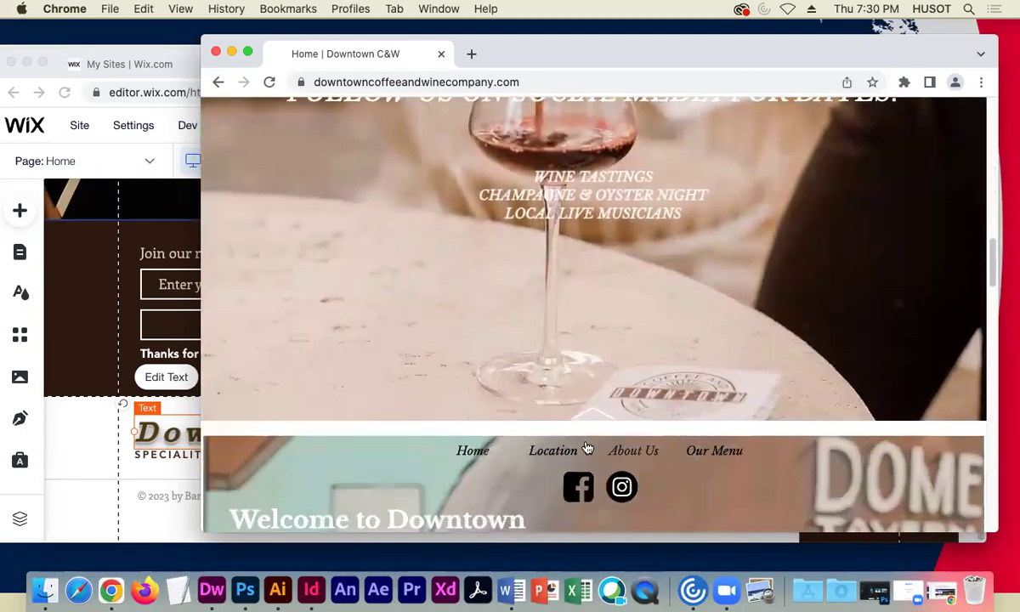
scroll(404, 332, "down", 4)
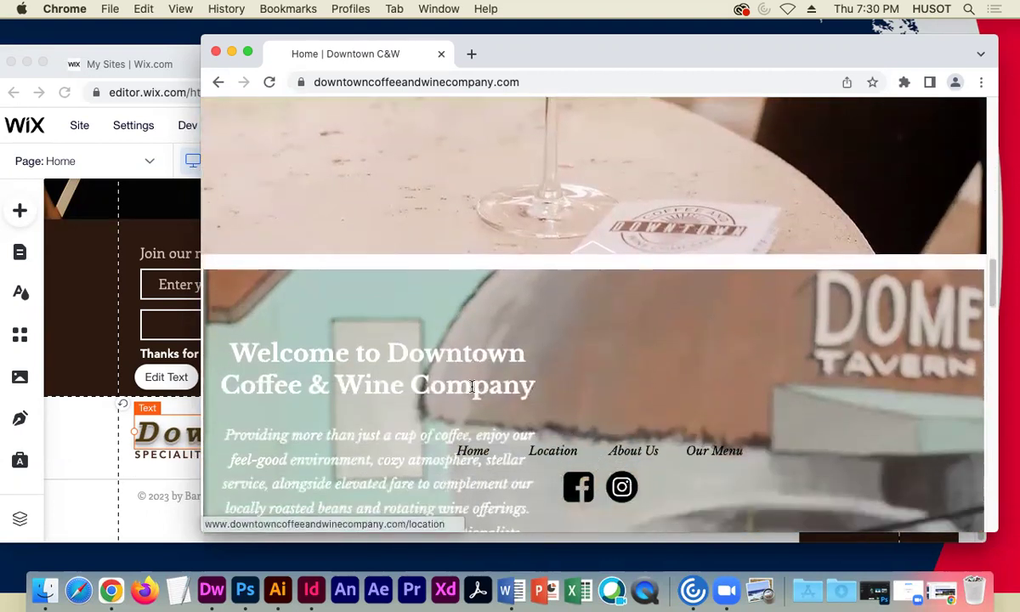
scroll(471, 387, "down", 5)
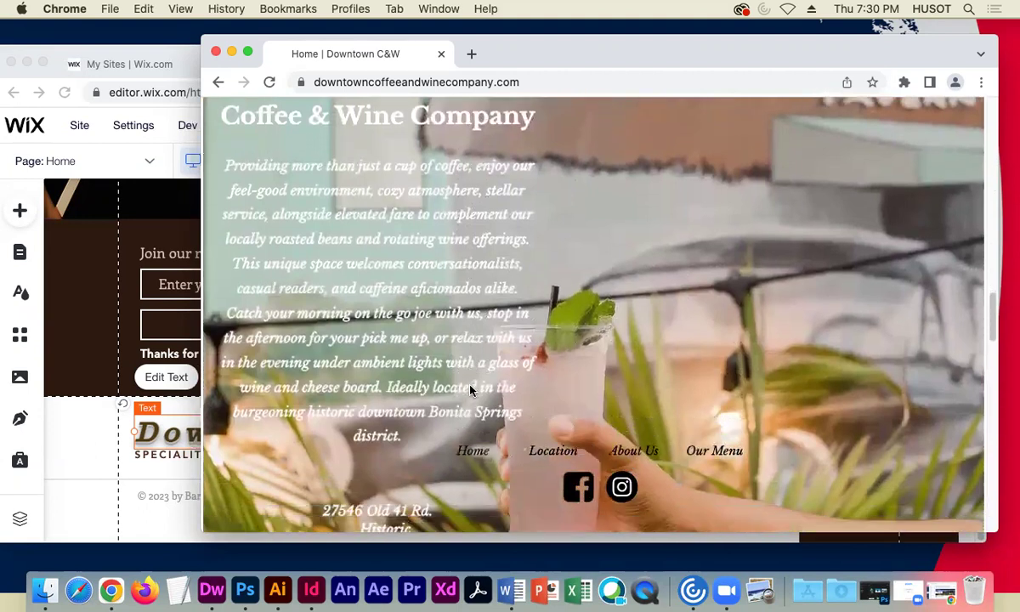
scroll(470, 389, "down", 9)
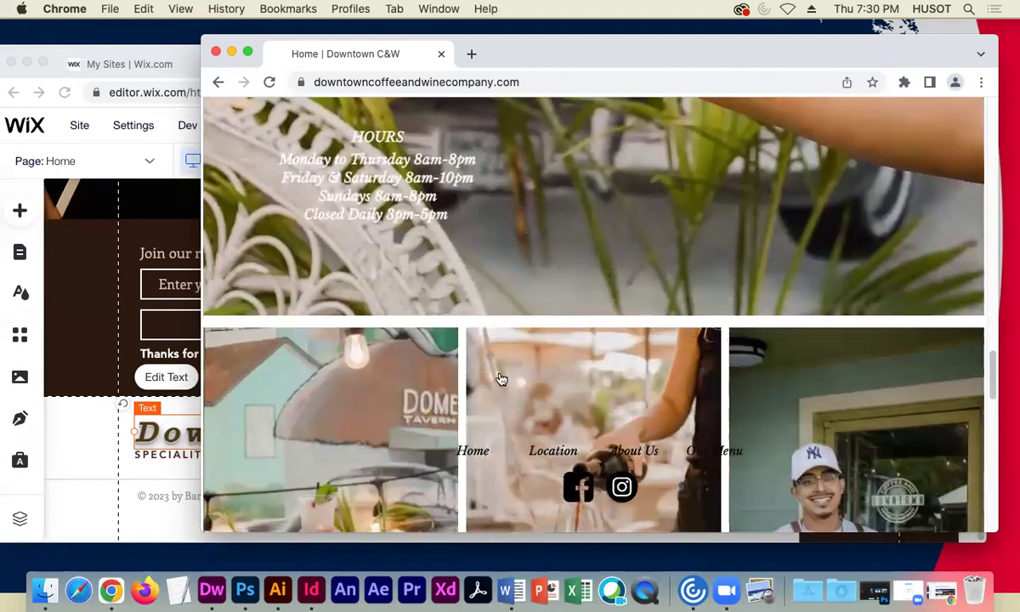
scroll(500, 377, "down", 4)
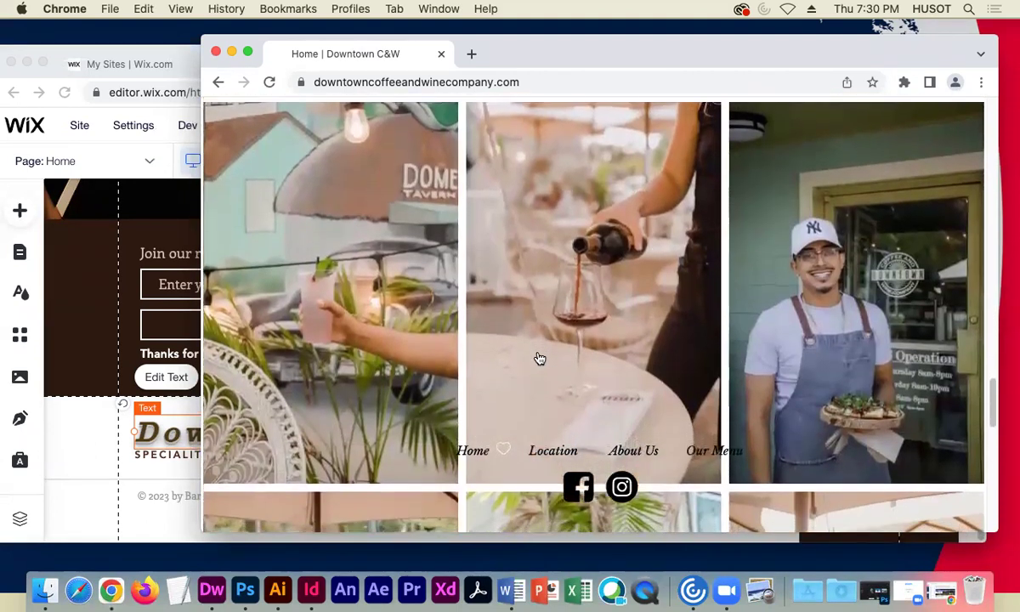
scroll(539, 358, "down", 1)
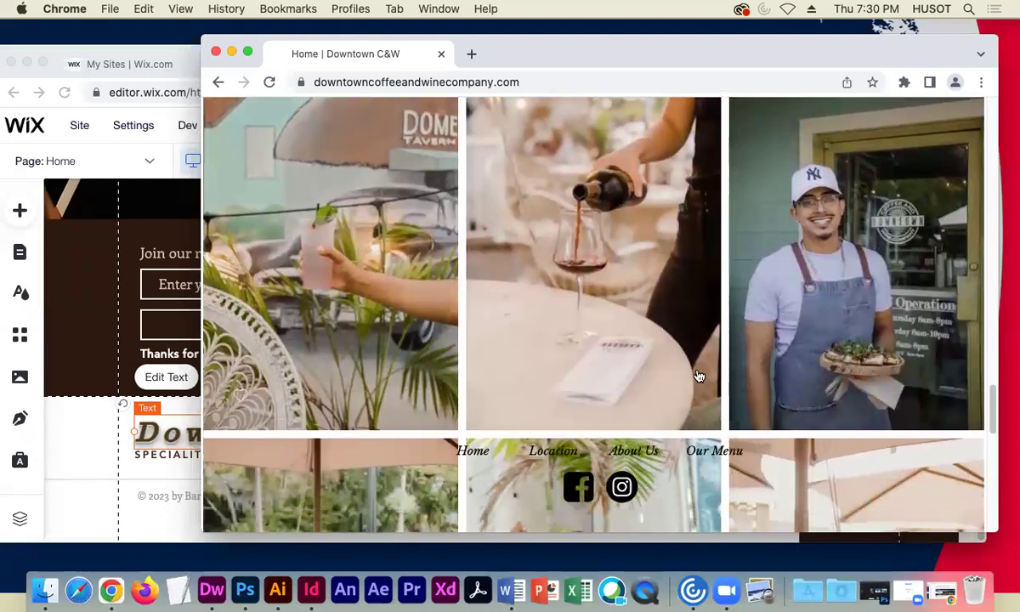
scroll(569, 280, "down", 2)
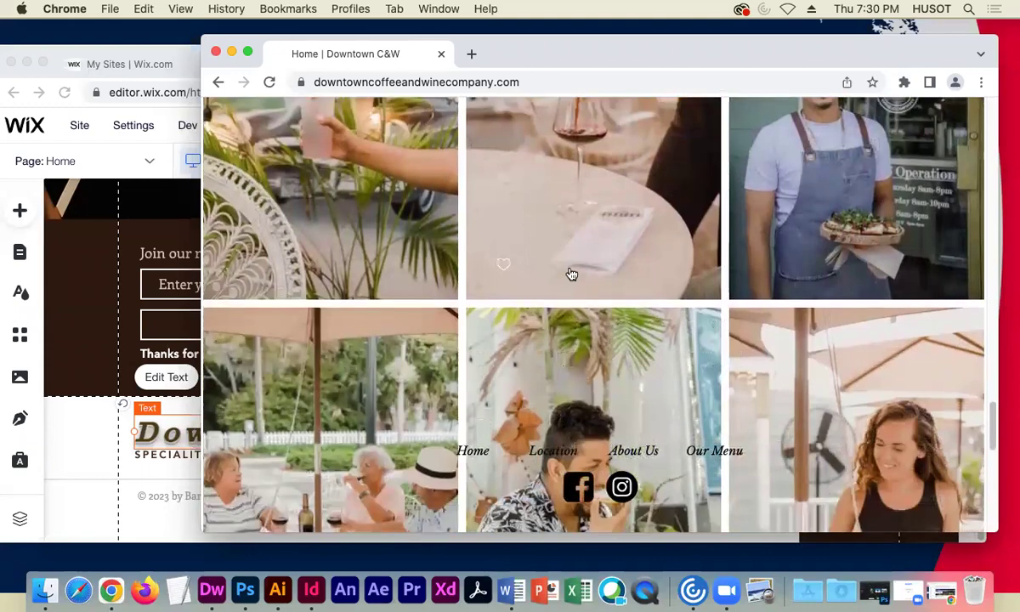
scroll(571, 274, "down", 5)
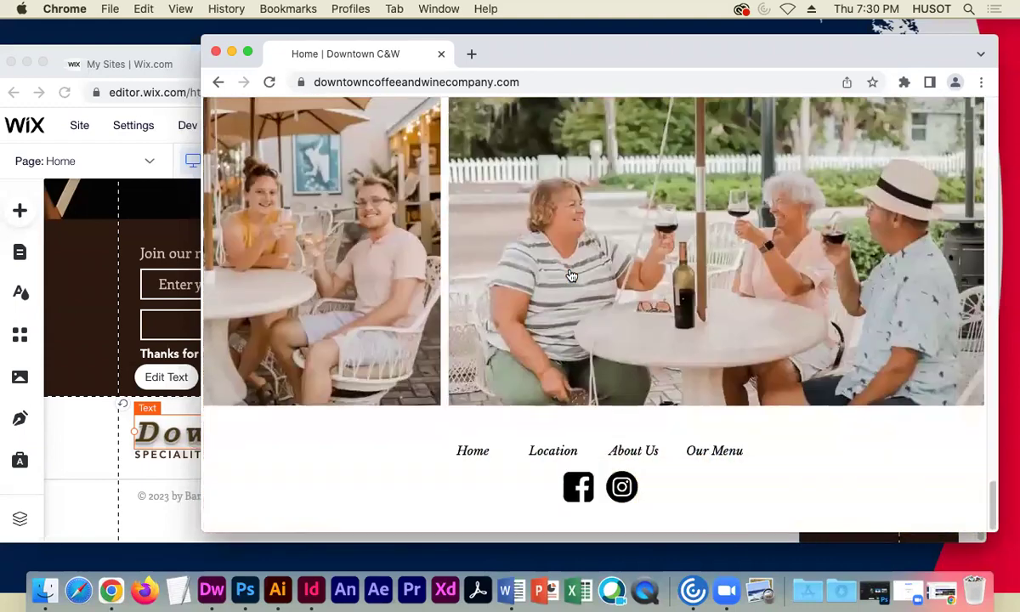
scroll(571, 274, "up", 20)
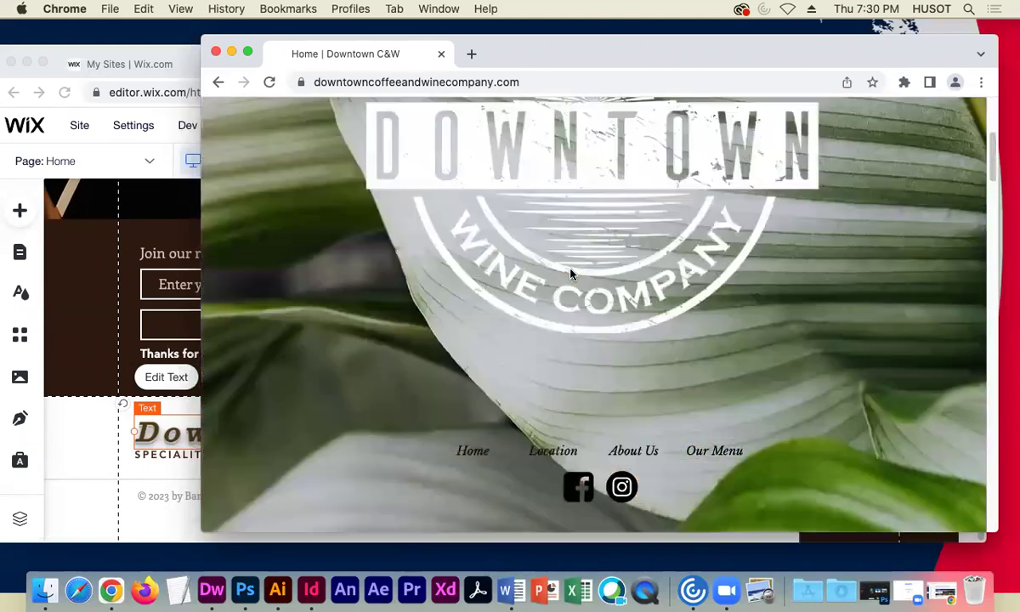
scroll(569, 272, "up", 3)
scroll(552, 270, "down", 1)
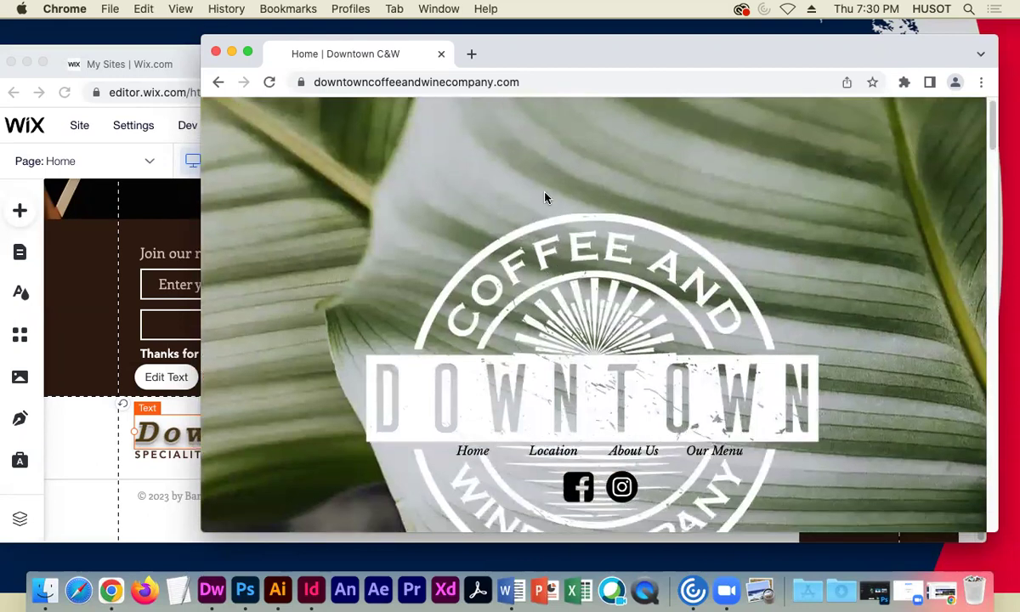
left_click_drag(885, 59, 903, 49)
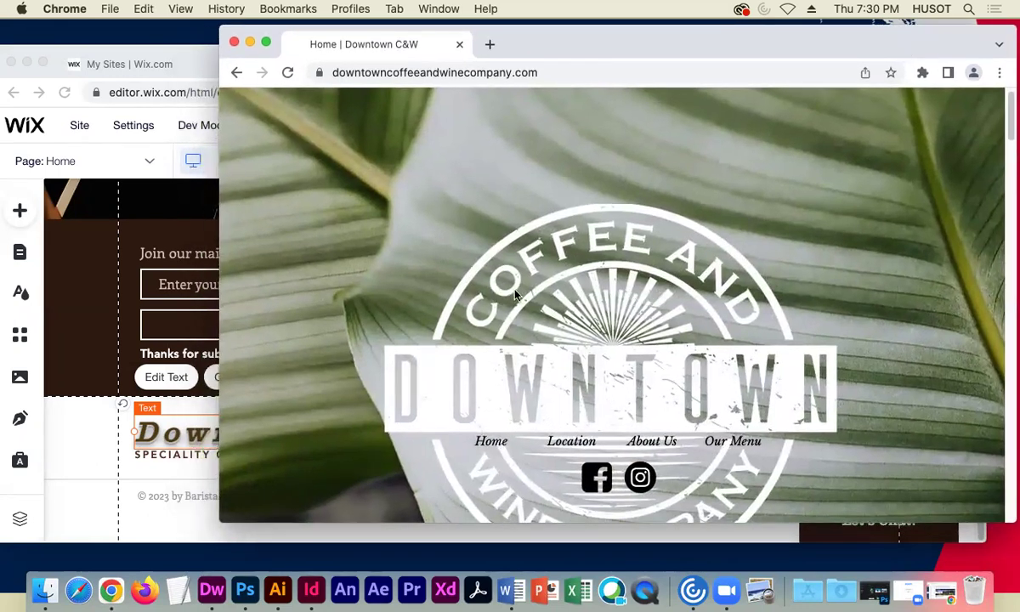
scroll(505, 420, "up", 2)
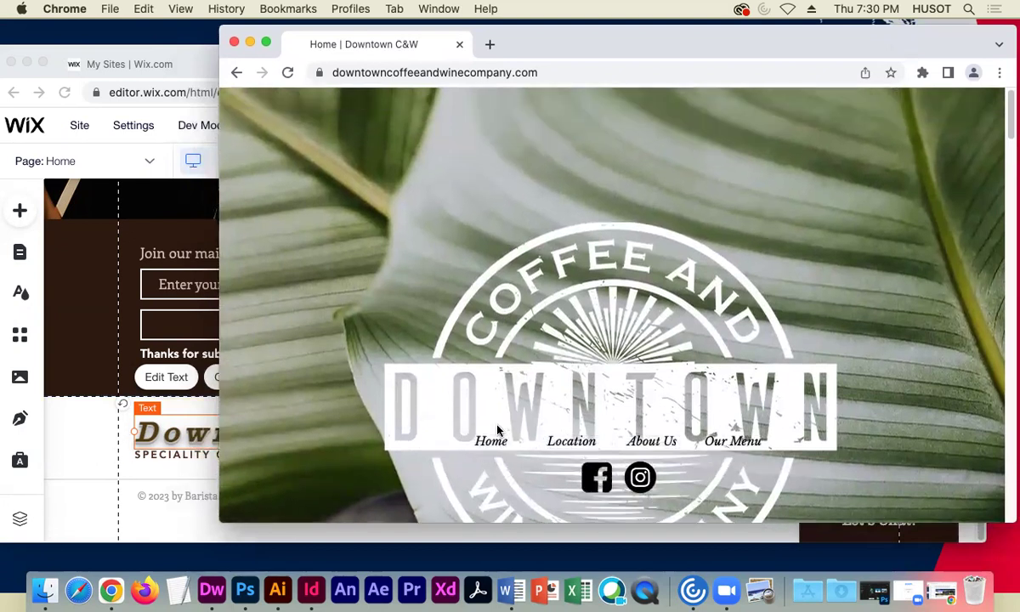
scroll(497, 429, "down", 3)
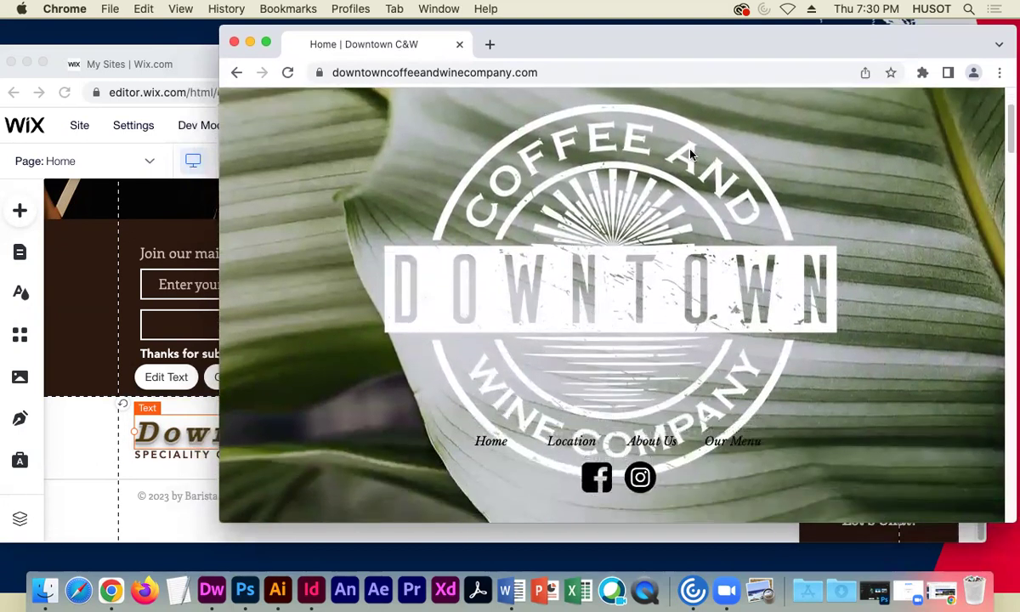
- Delete 'Coffee' so the heading reads 'Downtown' and narrow its text box to fit
left_click(99, 468)
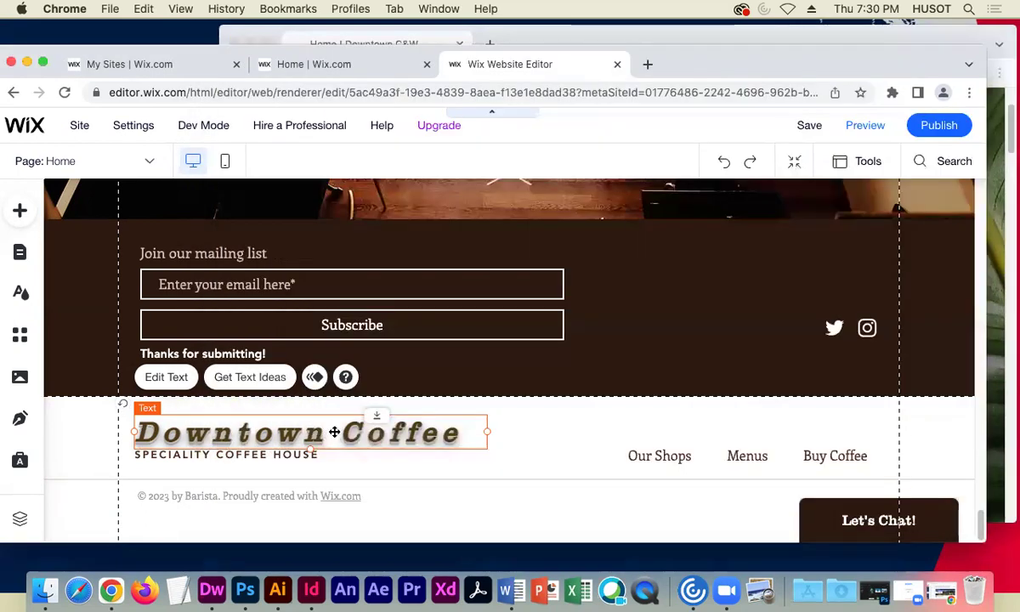
double_click(328, 435)
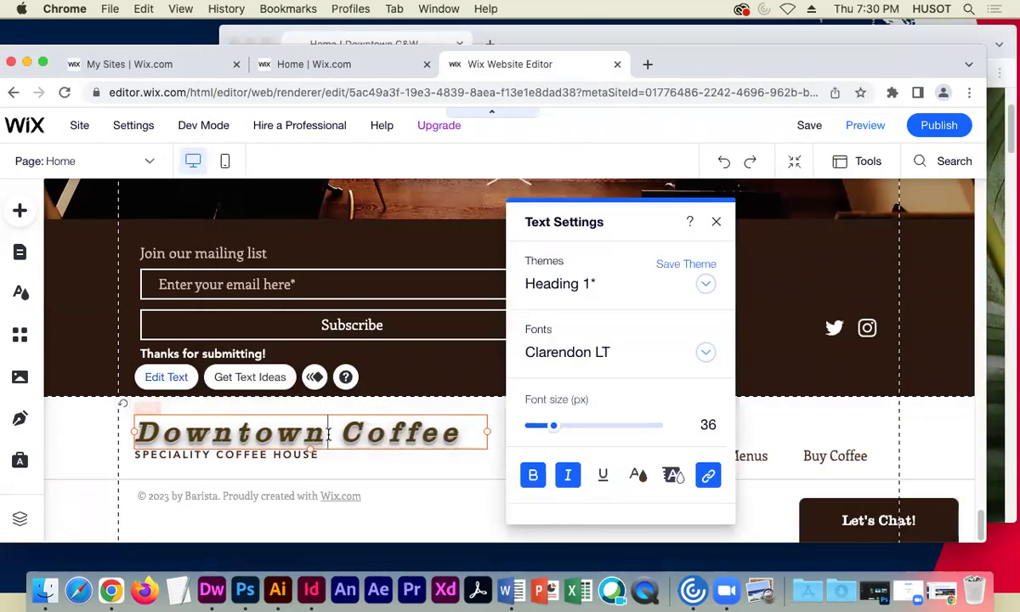
left_click_drag(328, 435, 457, 431)
key("BackSpace")
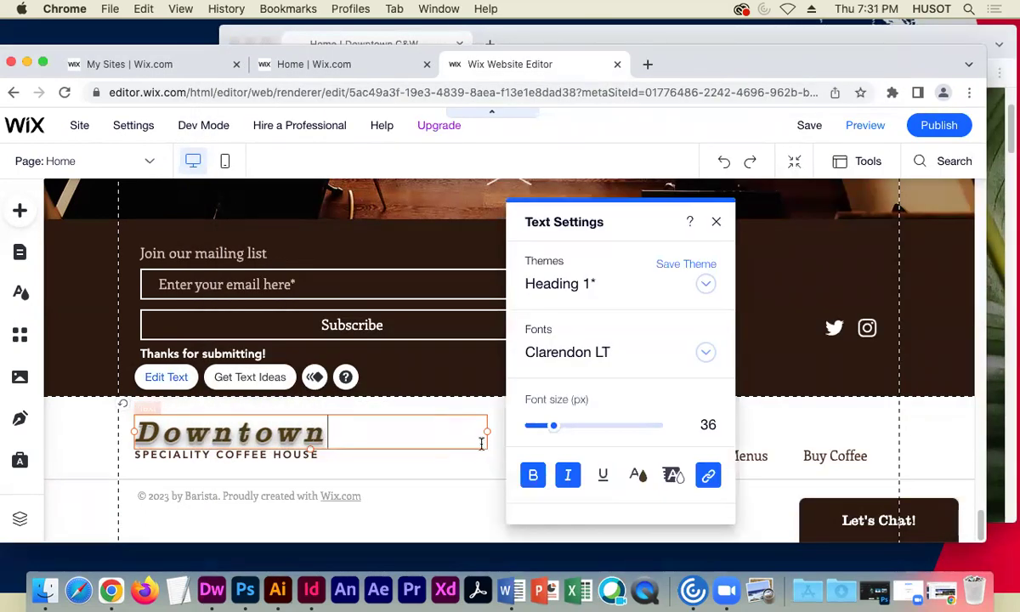
left_click_drag(487, 430, 371, 431)
- Open the Downtown heading's text settings and glance at the live Downtown C&W site before returning to Wix
double_click(361, 431)
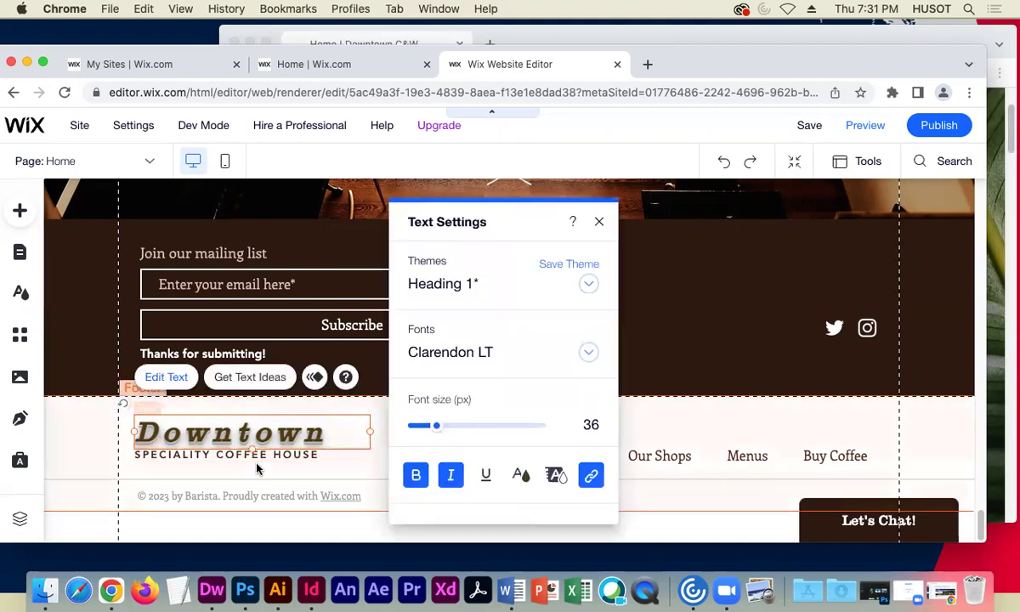
left_click(929, 593)
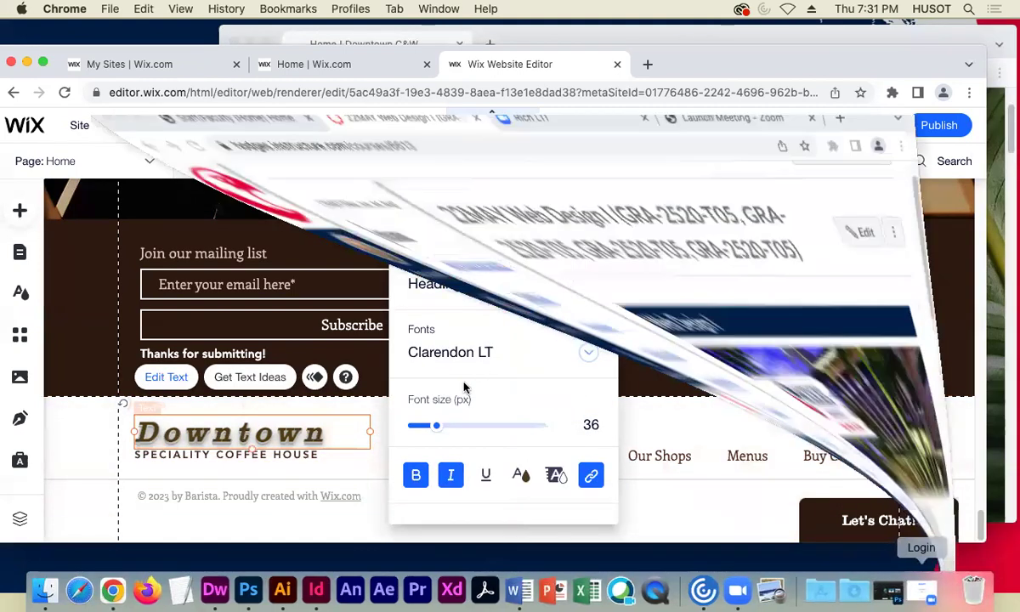
left_click(62, 42)
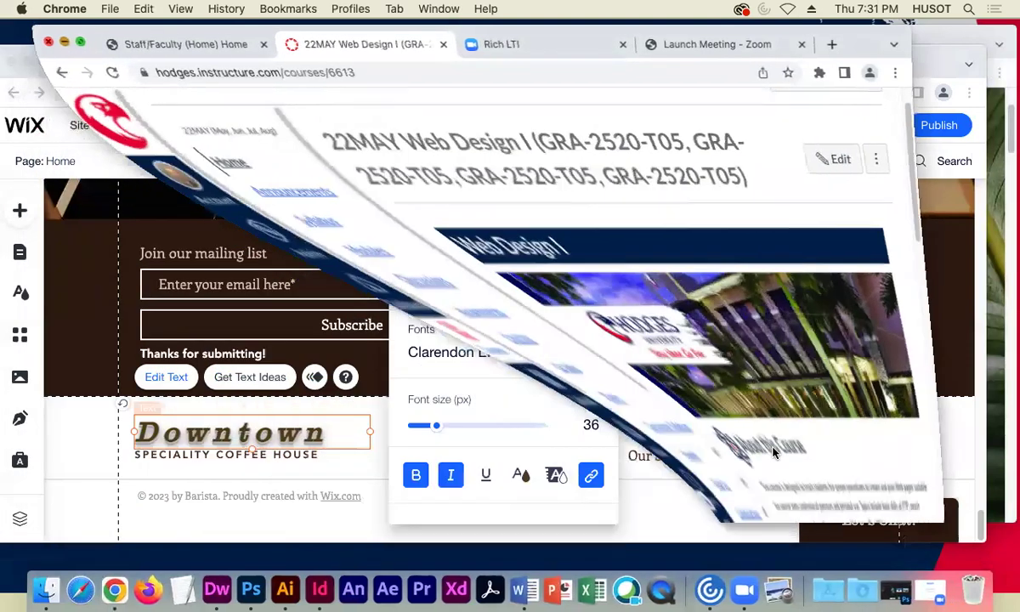
left_click(986, 34)
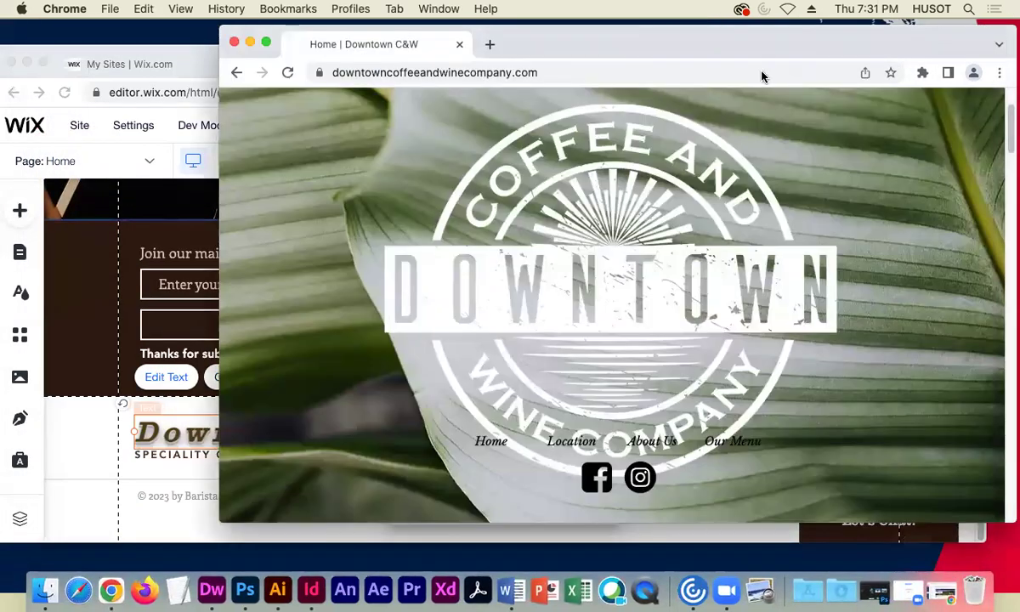
left_click(115, 443)
- Replace the SPECIALITY COFFEE HOUSE tagline with 'COFFEE & WINE COMPANY'
left_click(166, 455)
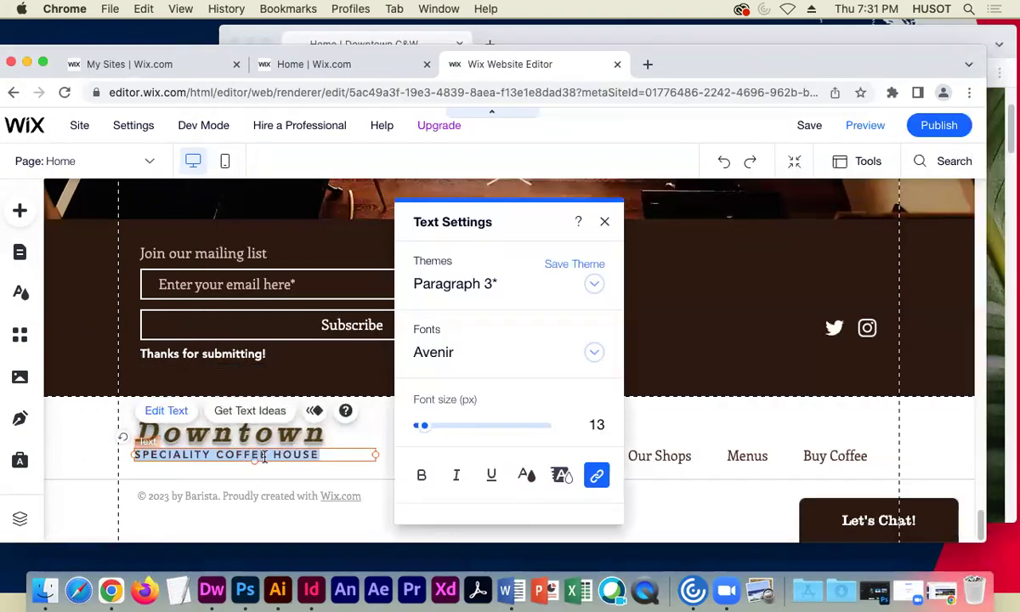
type("CO")
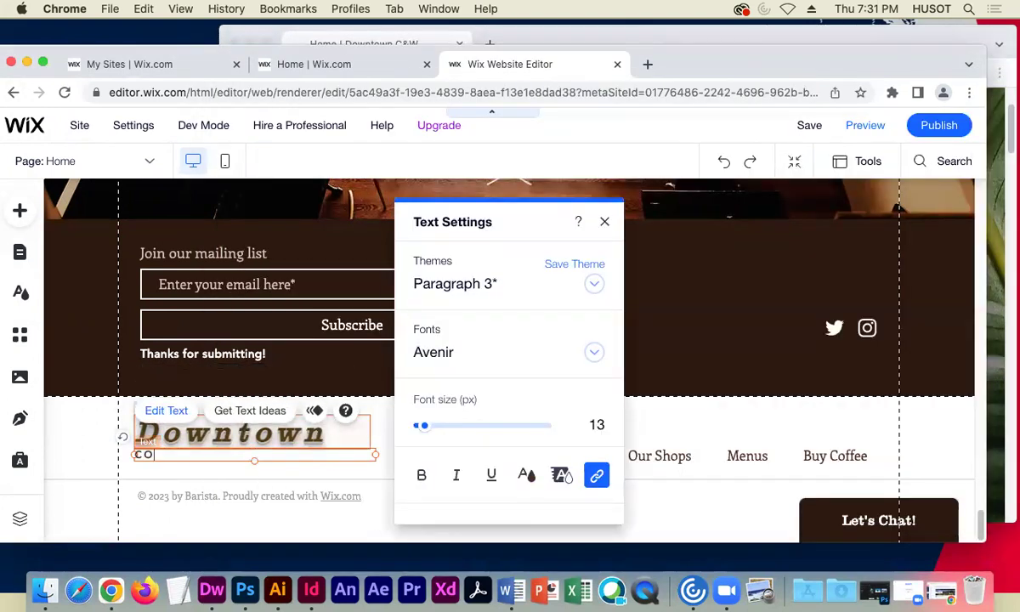
type("FFEE & WINE COMPANY")
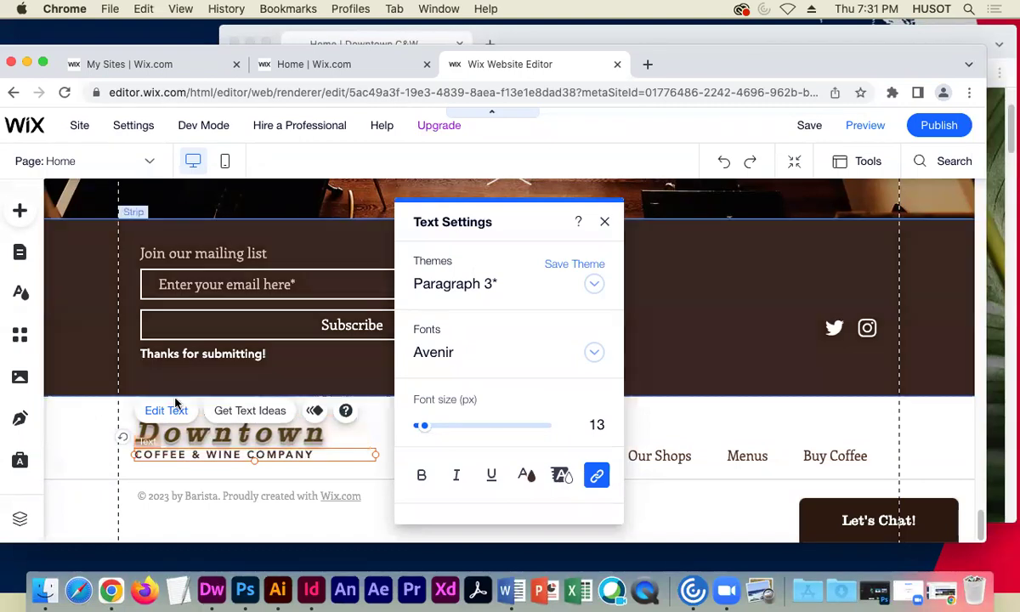
left_click_drag(532, 205, 654, 195)
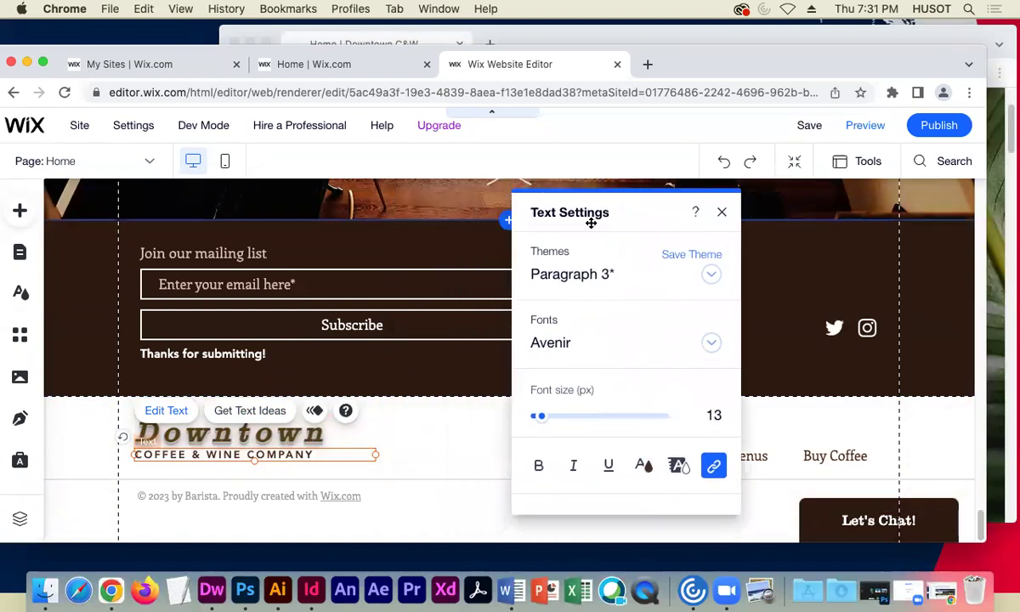
- Colour the tagline with the darkest brown theme swatch, italicize it, and close Text Settings
double_click(310, 454)
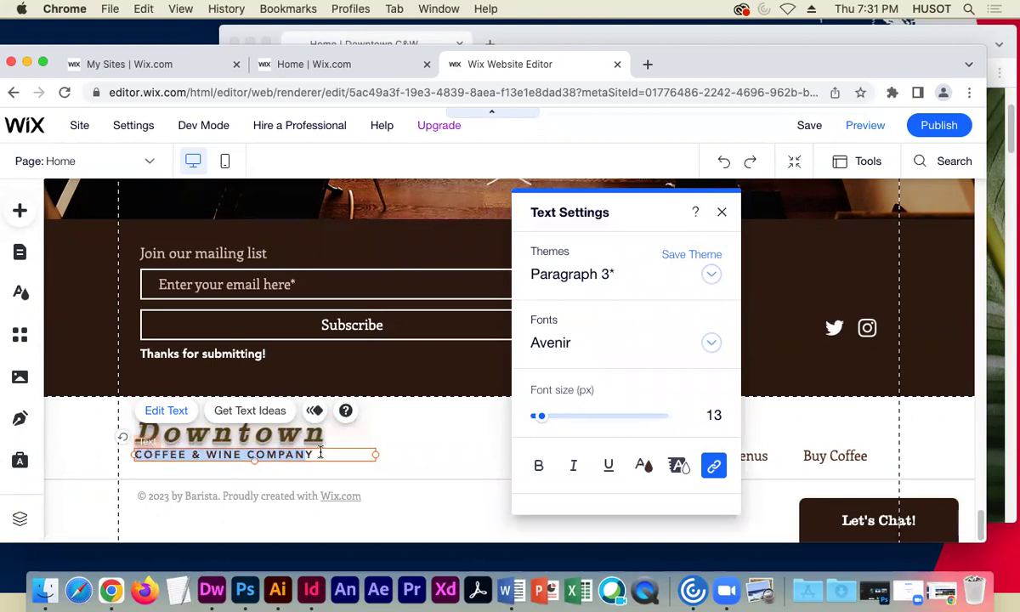
left_click(644, 466)
left_click(656, 397)
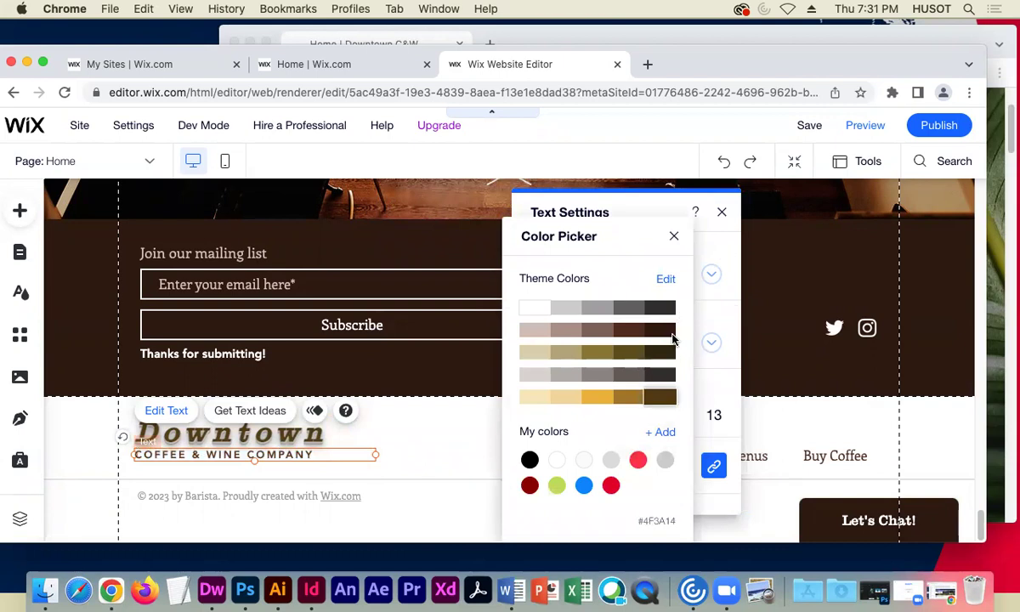
left_click(674, 235)
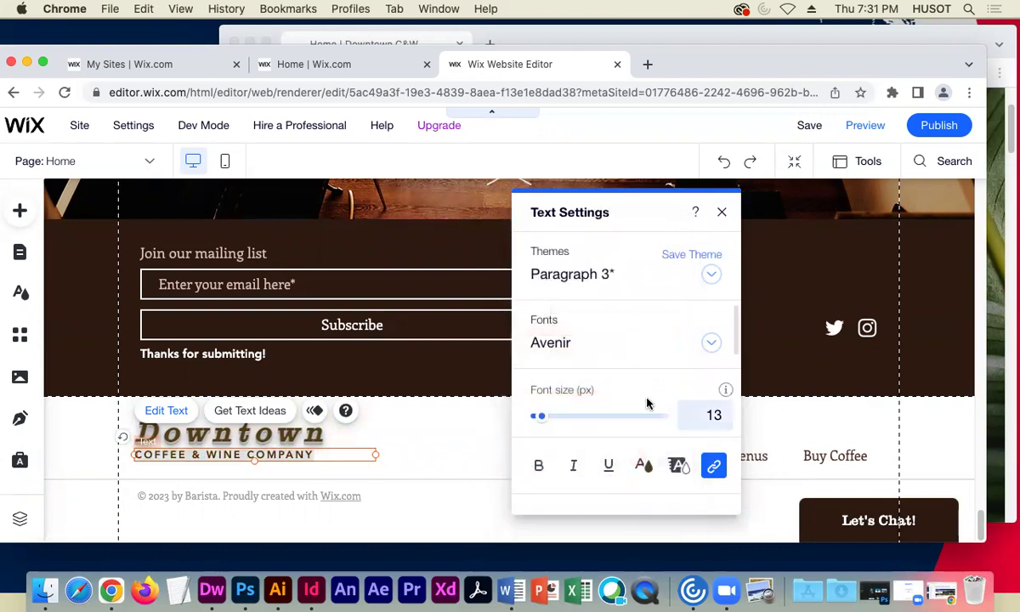
scroll(649, 403, "down", 2)
left_click(572, 374)
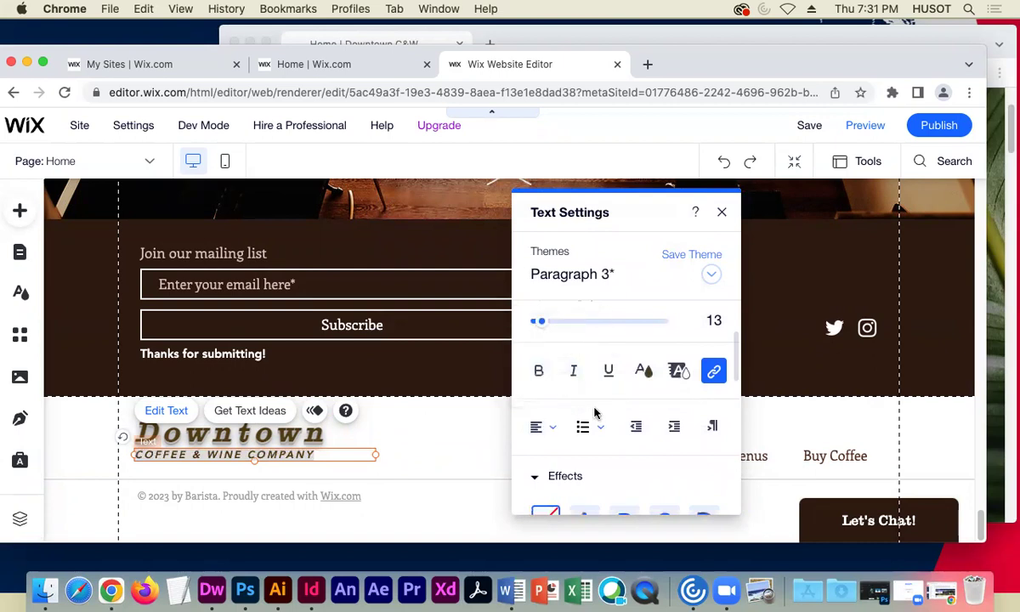
scroll(591, 409, "down", 1)
scroll(633, 410, "down", 1)
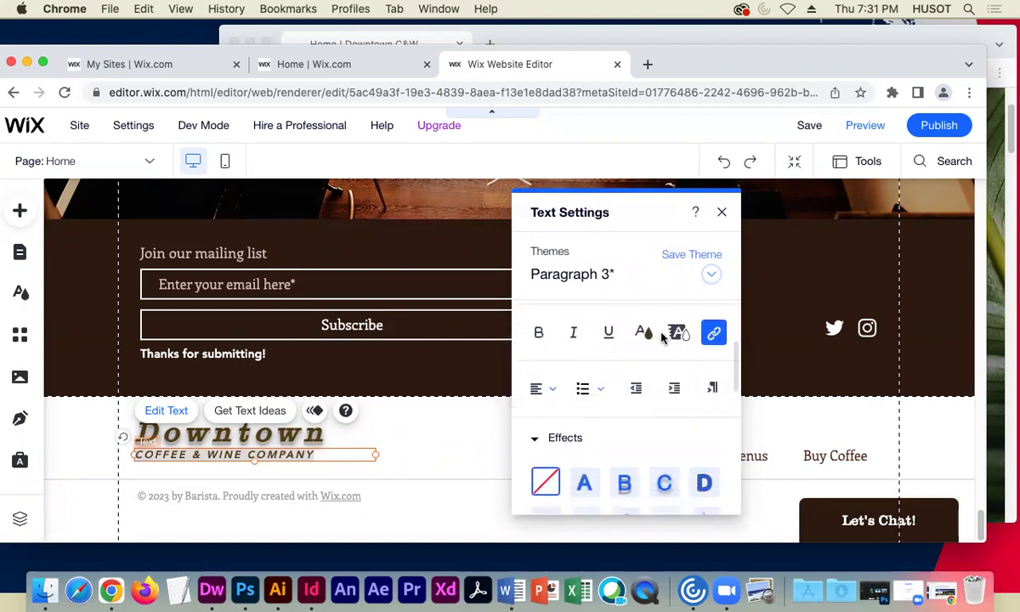
scroll(633, 391, "down", 1)
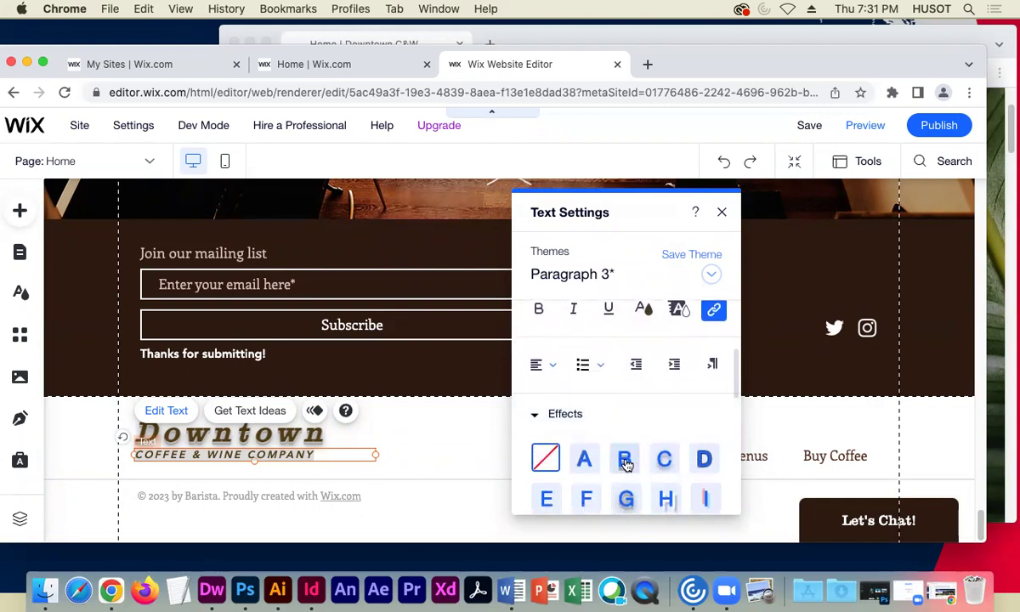
left_click(722, 211)
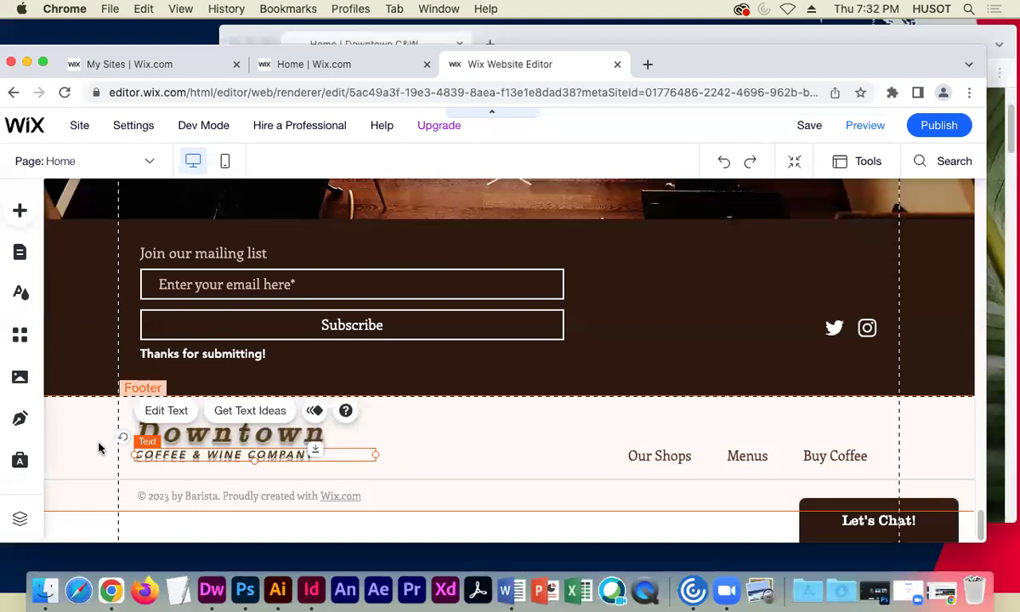
- Select the copyright text in the footer
left_click(68, 426)
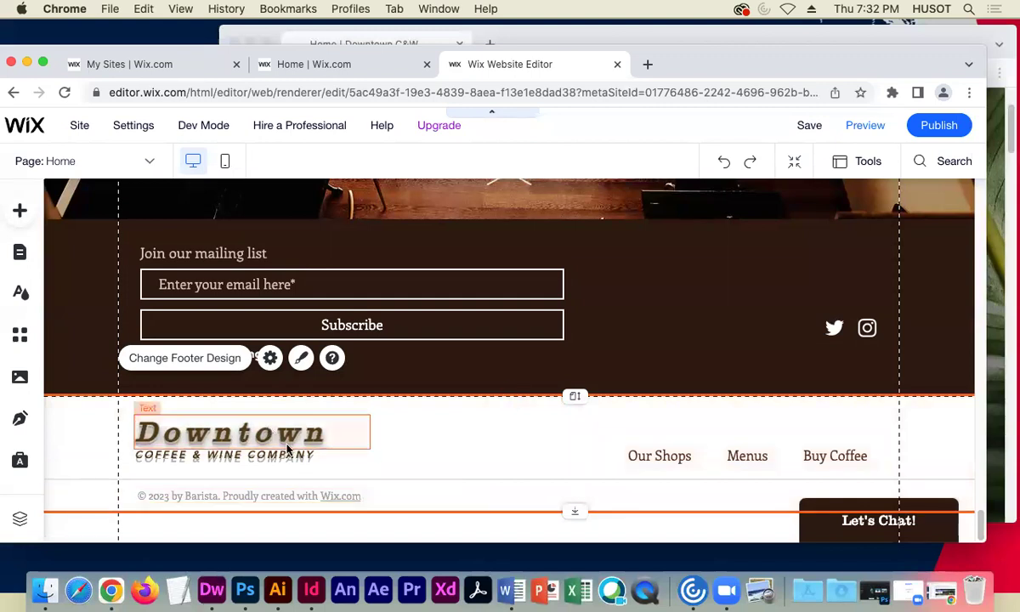
left_click(200, 482)
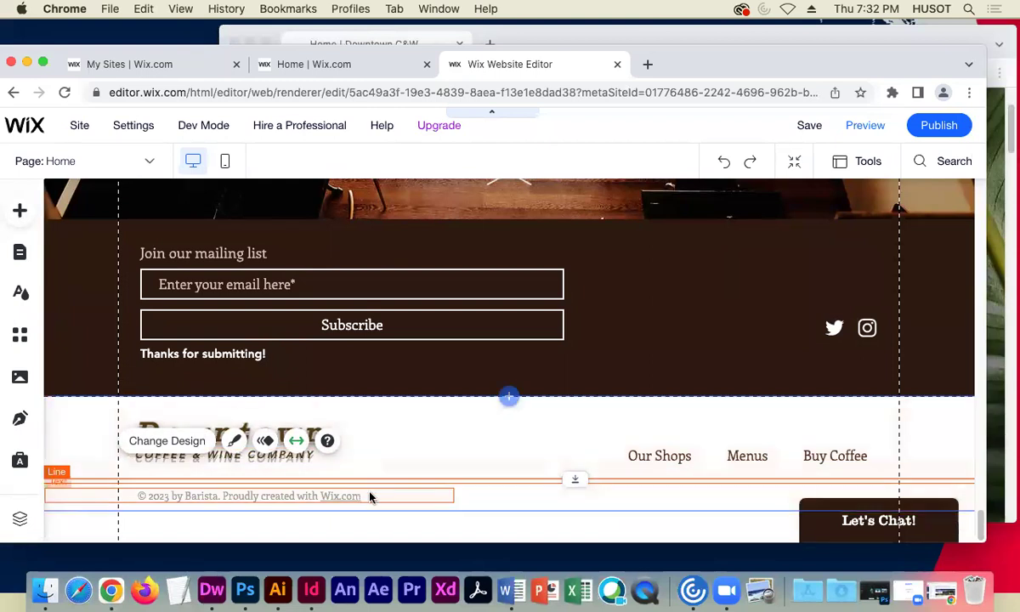
left_click(371, 497)
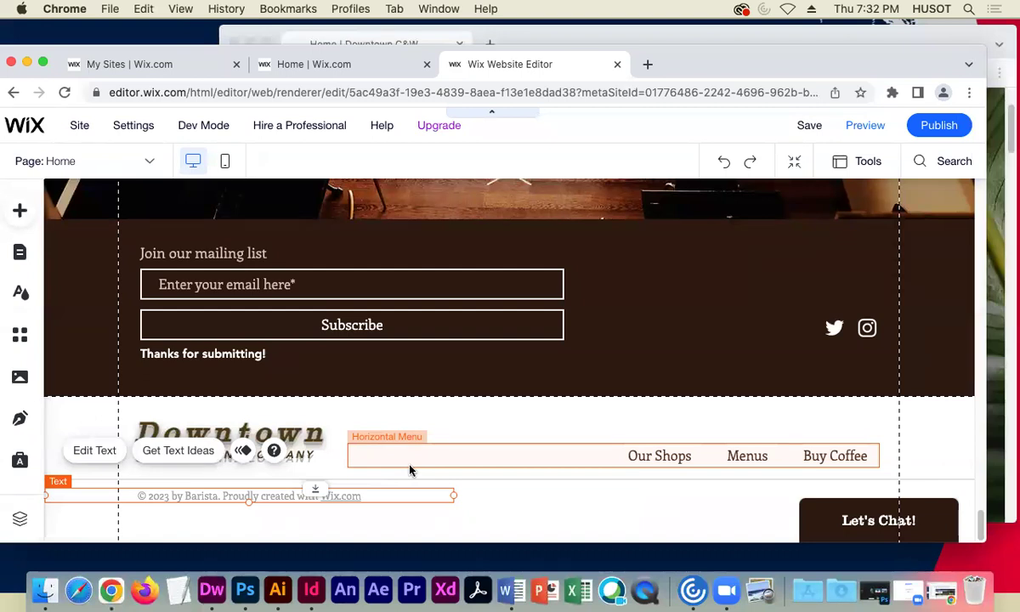
- Edit the copyright line: change the year digit to 1 and select the name after 'by'
left_click(95, 451)
left_click(255, 496)
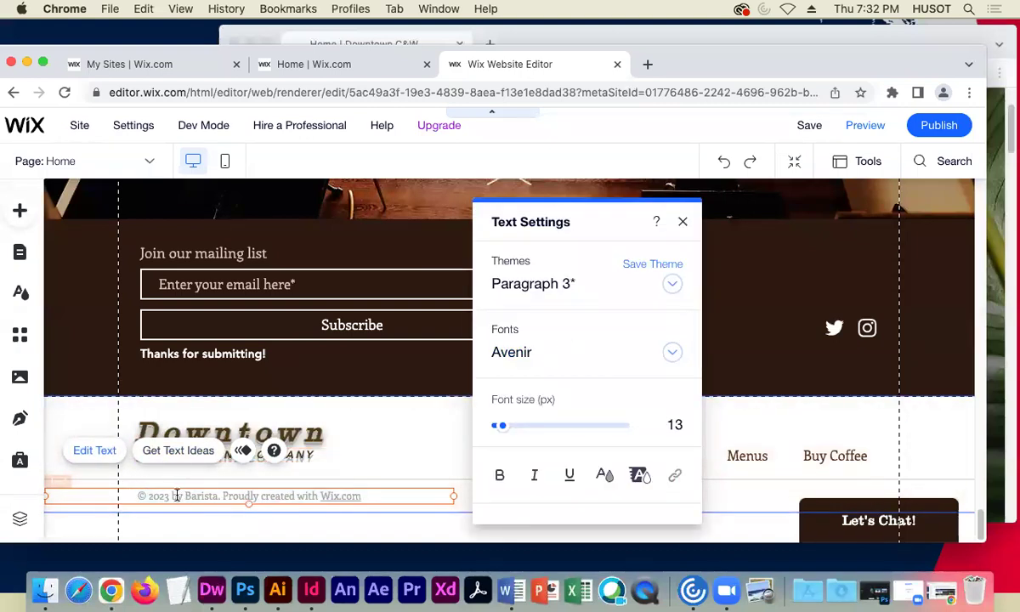
left_click_drag(164, 495, 168, 496)
type("1")
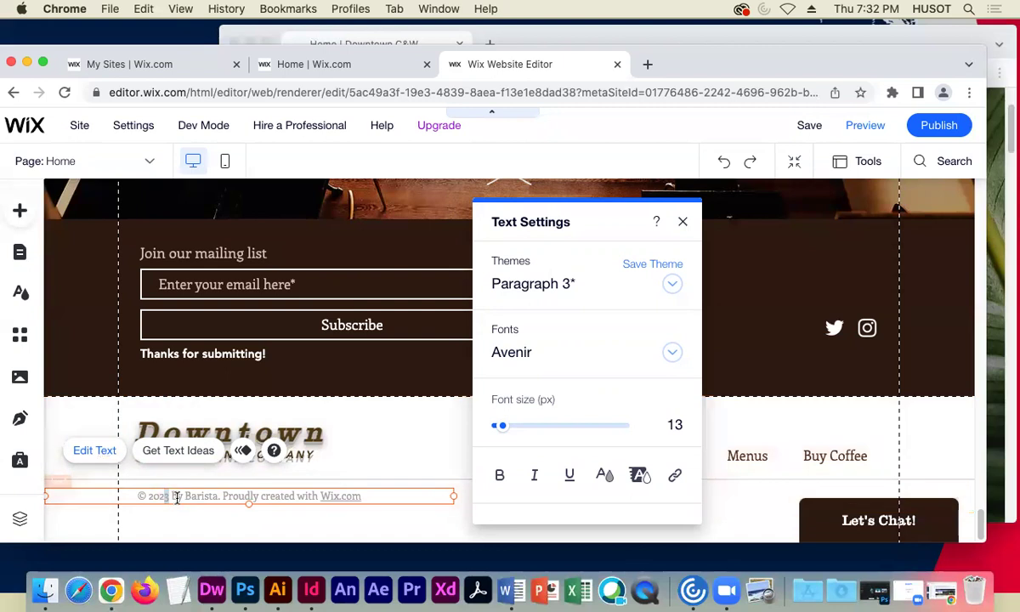
left_click_drag(170, 495, 187, 495)
left_click(219, 497)
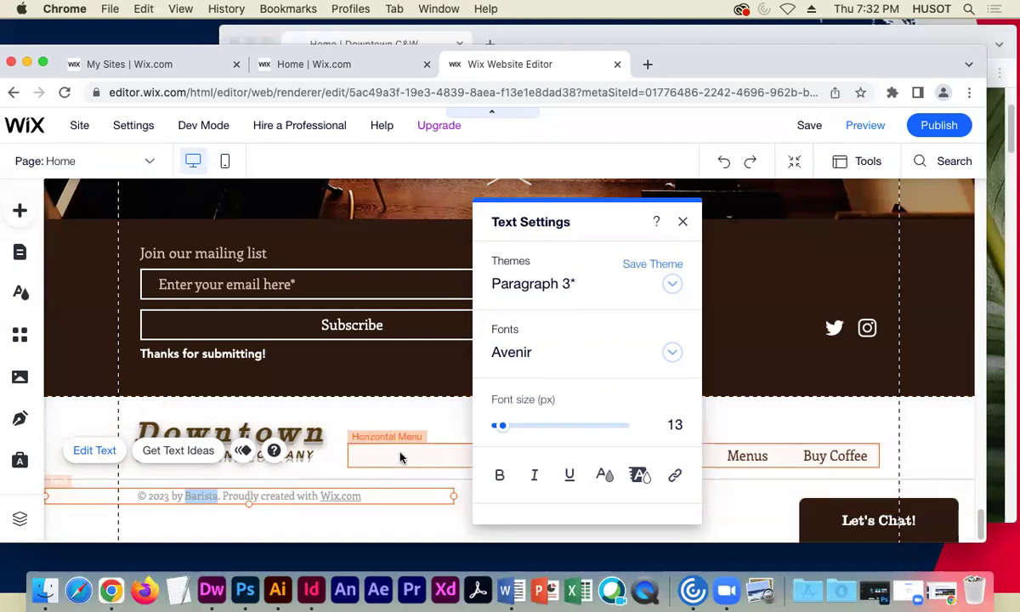
- Exit copyright text editing and open the Page: Home list of site pages
left_click(331, 440)
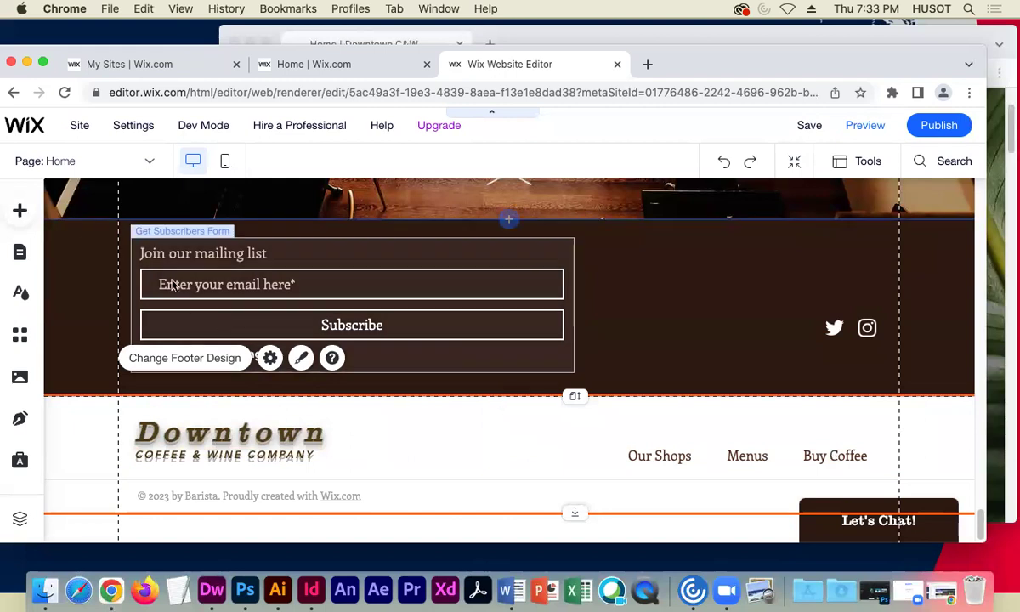
left_click(124, 161)
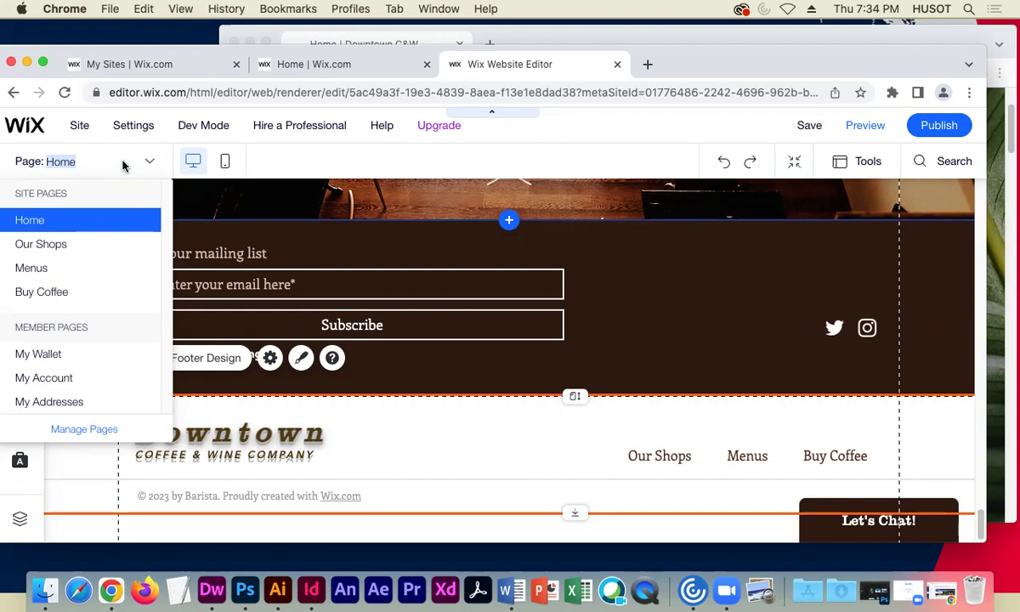
- In Manage Pages, show the Home page, then hide it again from site navigation
left_click(91, 429)
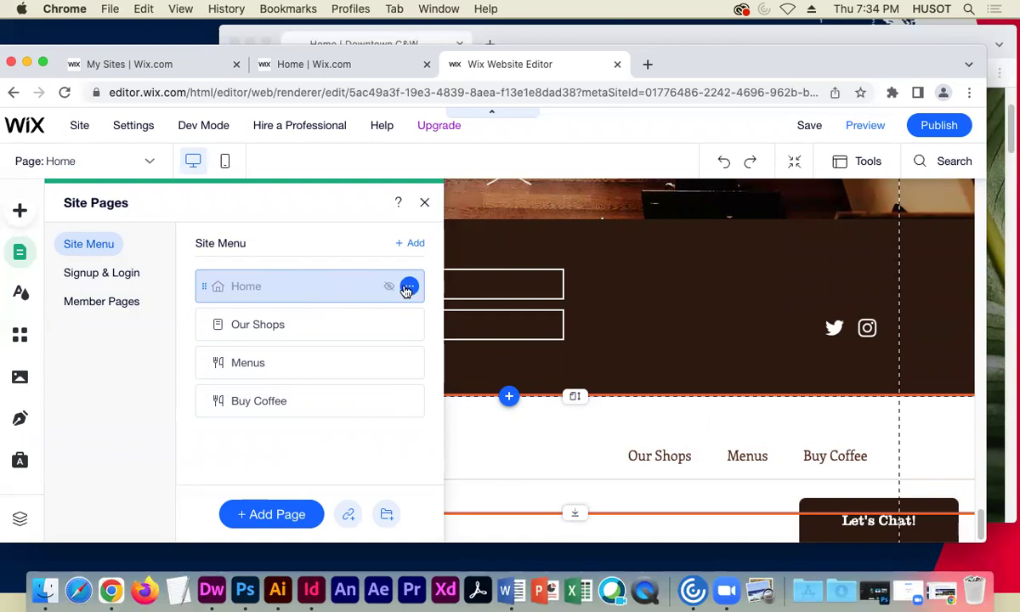
left_click(408, 287)
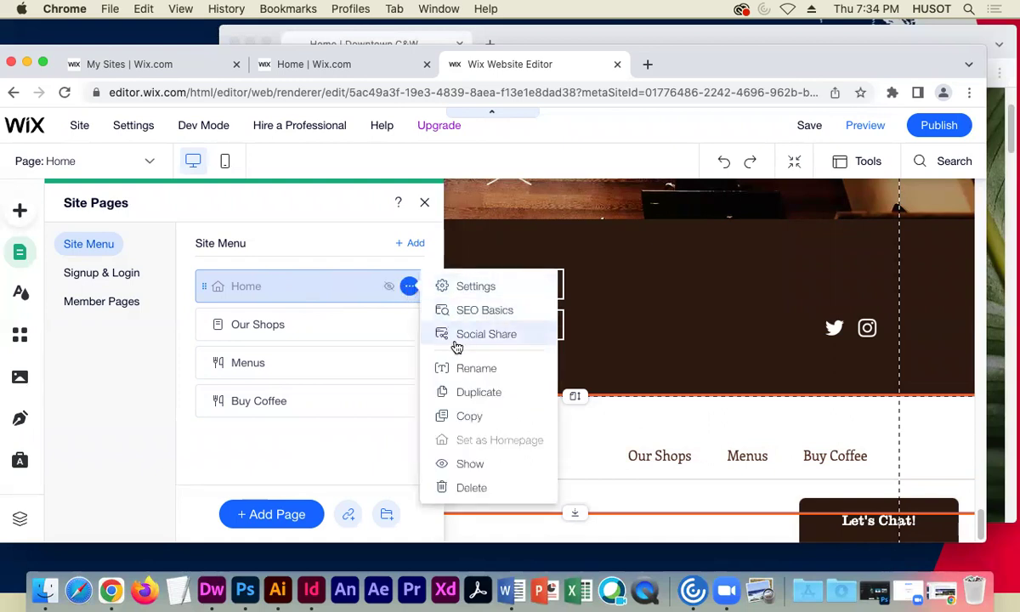
left_click(472, 468)
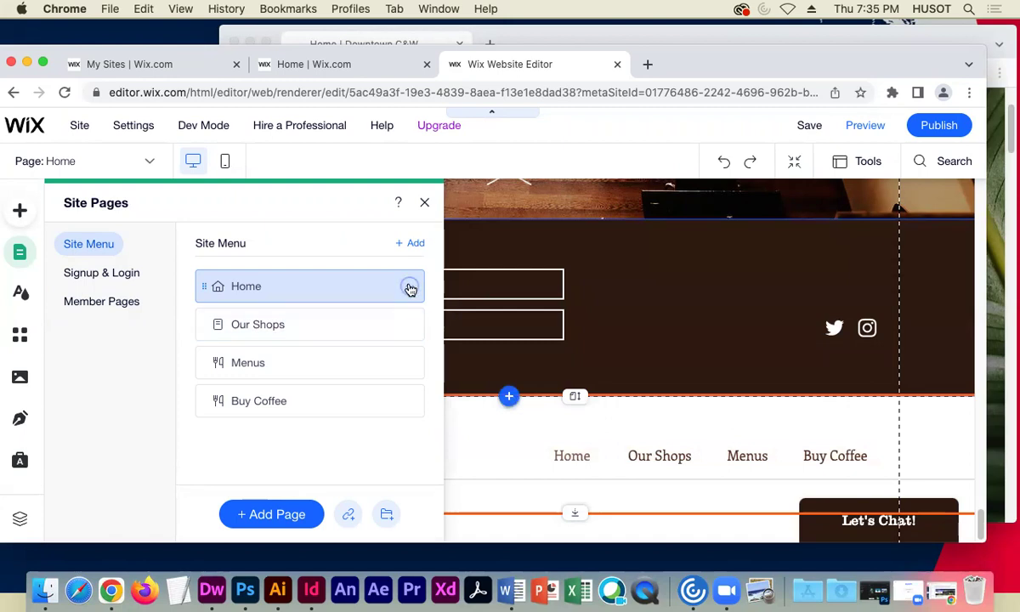
left_click(408, 288)
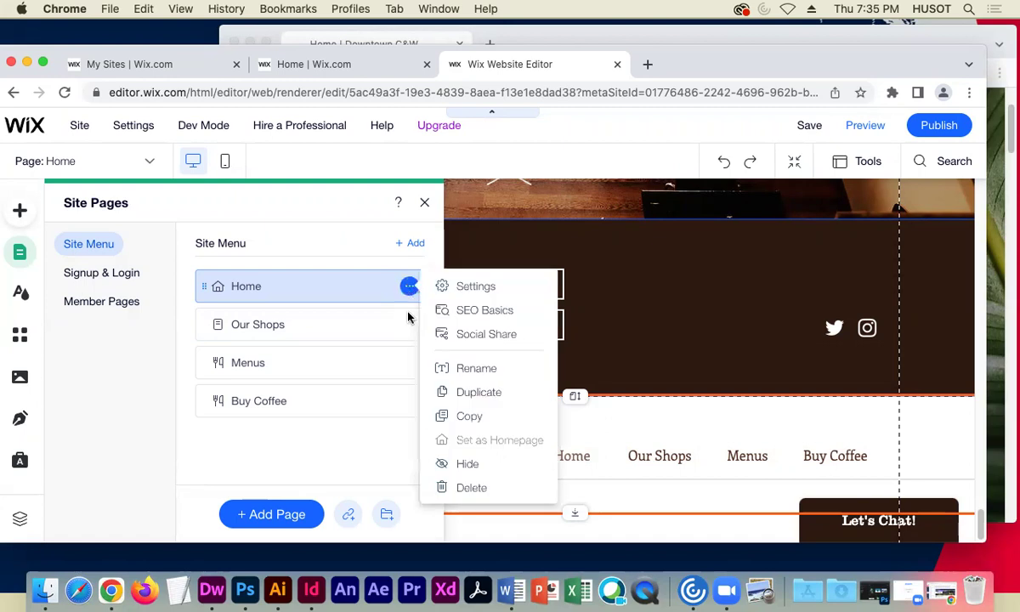
left_click(466, 461)
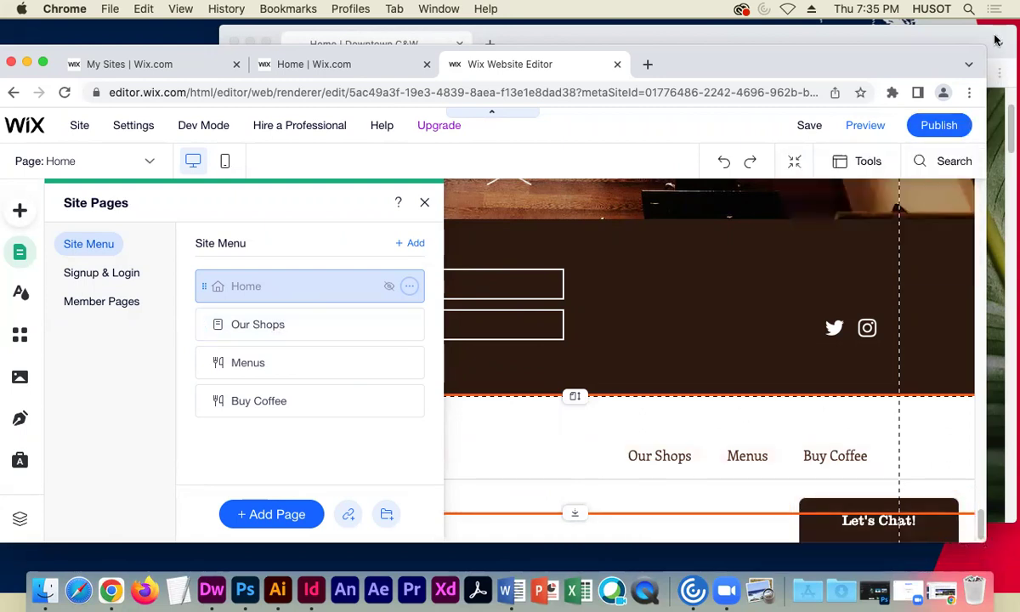
- Move the live site window out of the way to bring the Wix editor forward
left_click(922, 38)
scroll(580, 437, "down", 2)
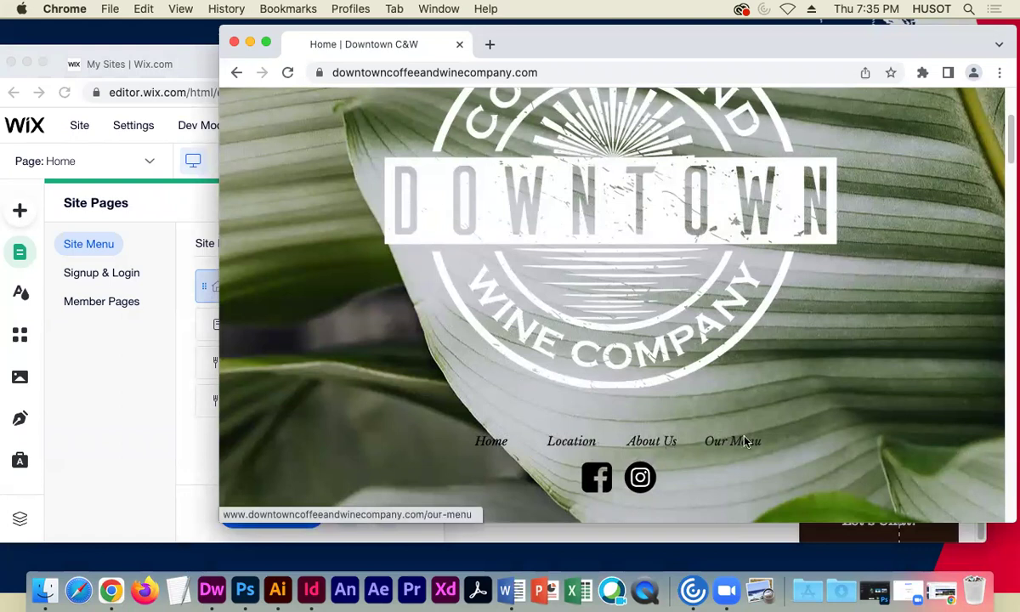
left_click(249, 45)
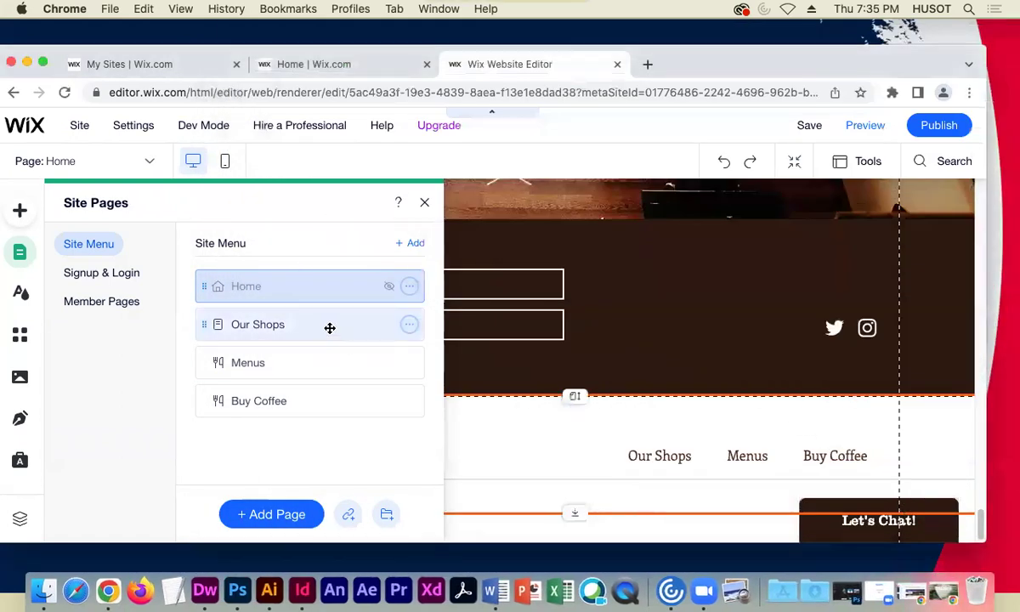
left_click(410, 324)
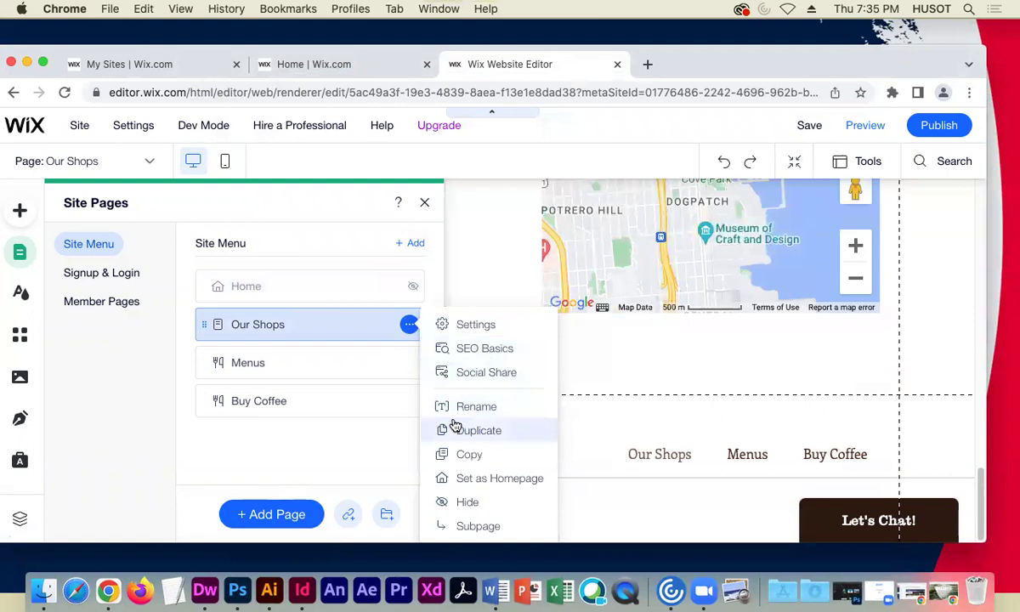
left_click(930, 599)
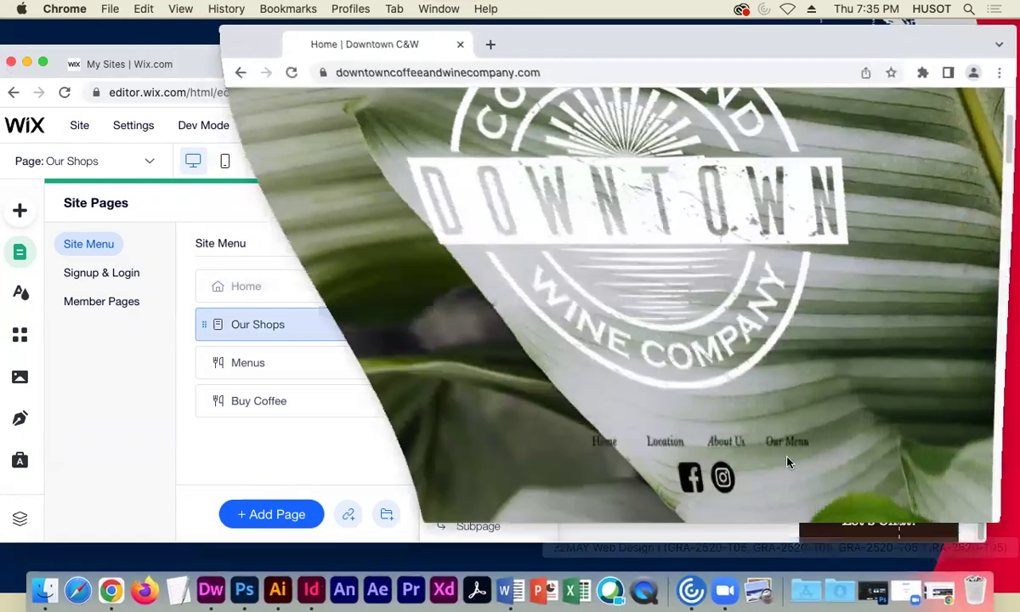
left_click(119, 371)
- Rename the Our Shops page to Location
left_click(409, 323)
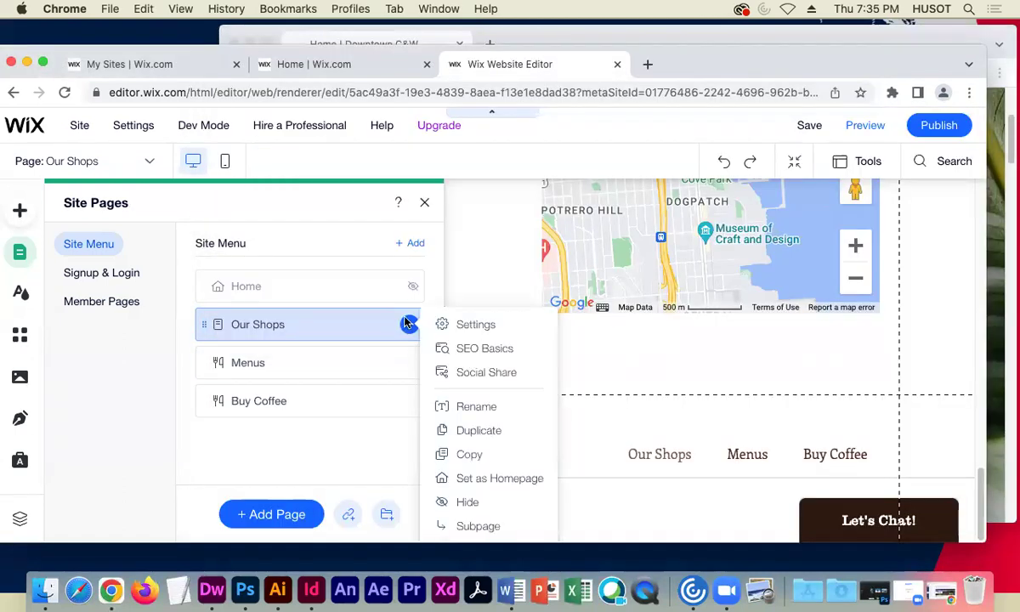
left_click(436, 407)
type("LOCAT")
key("BackSpace")
key("BackSpace")
type("CA")
key("BackSpace")
key("BackSpace")
key("BackSpace")
type("ocation")
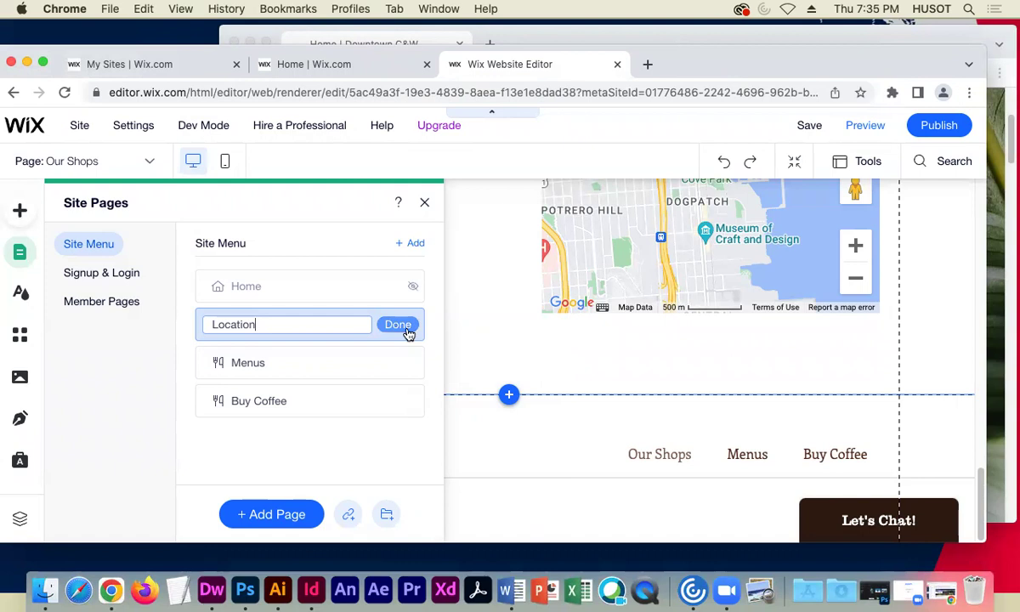
left_click(399, 326)
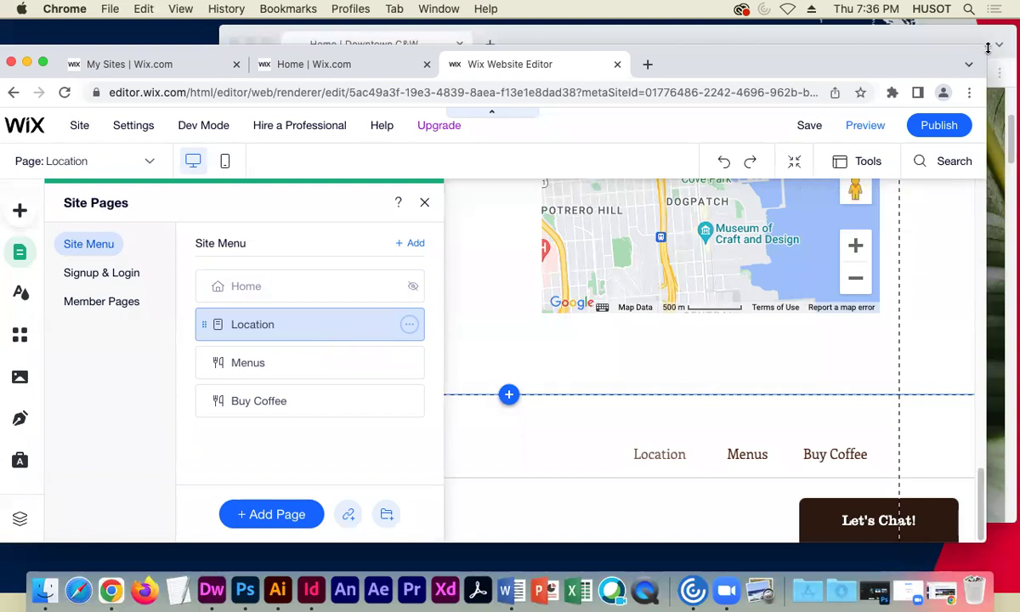
- Rename the Menus page to Our Menu and open it in the editor
left_click(951, 38)
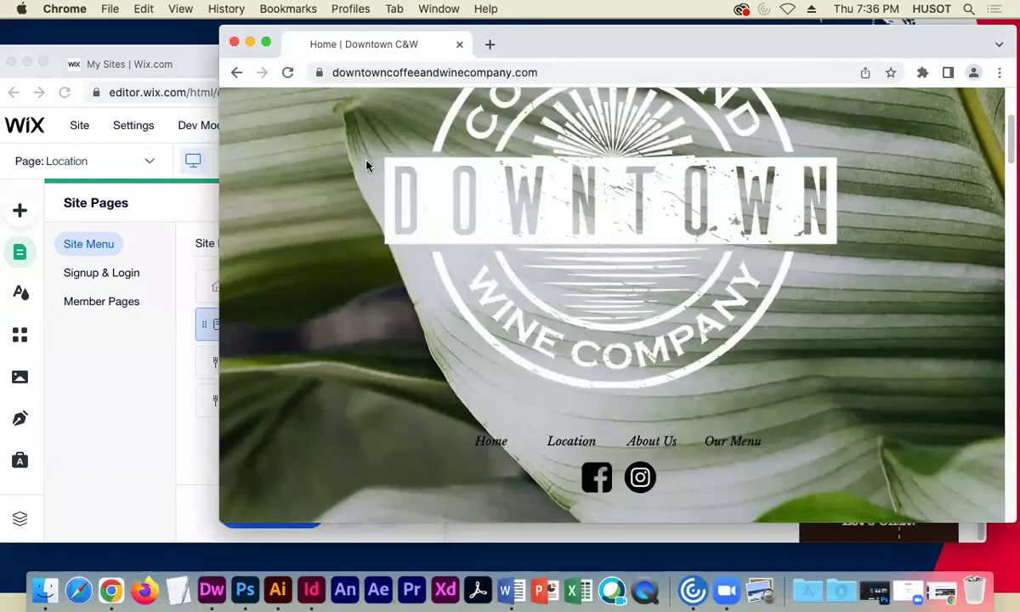
left_click(249, 42)
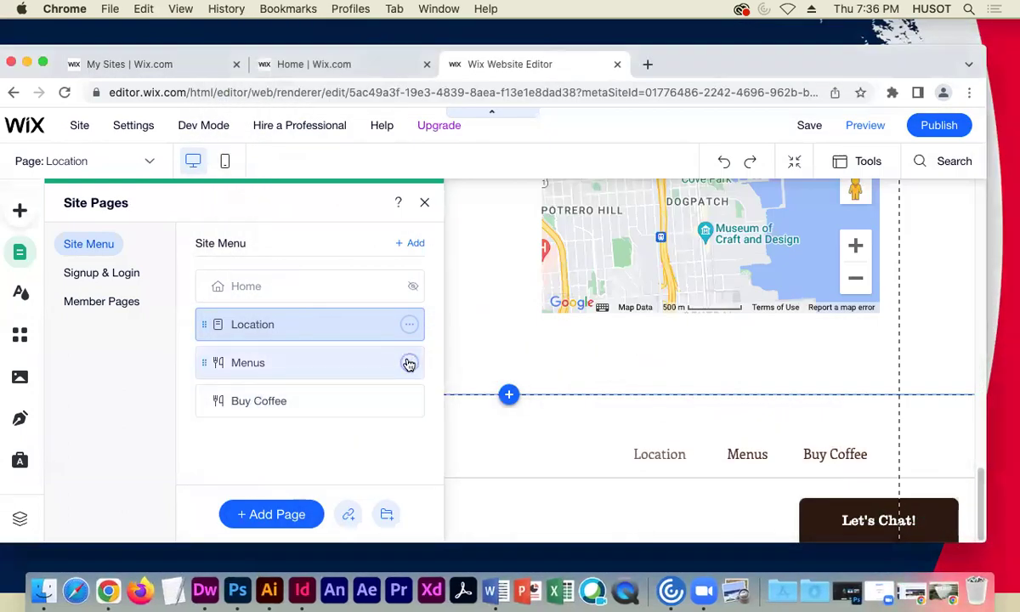
left_click(409, 364)
left_click(470, 266)
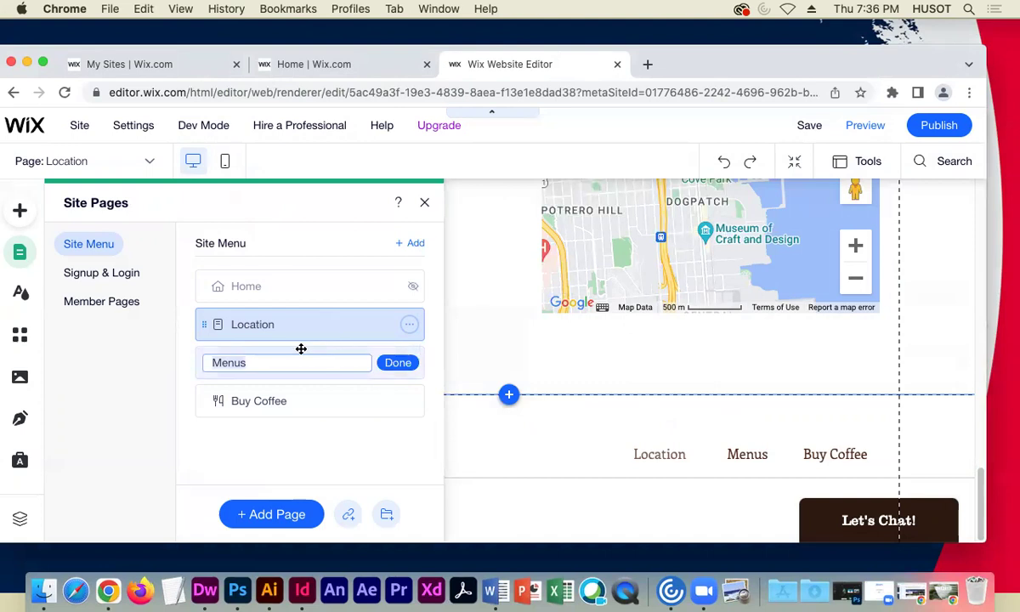
type("Our Mwe")
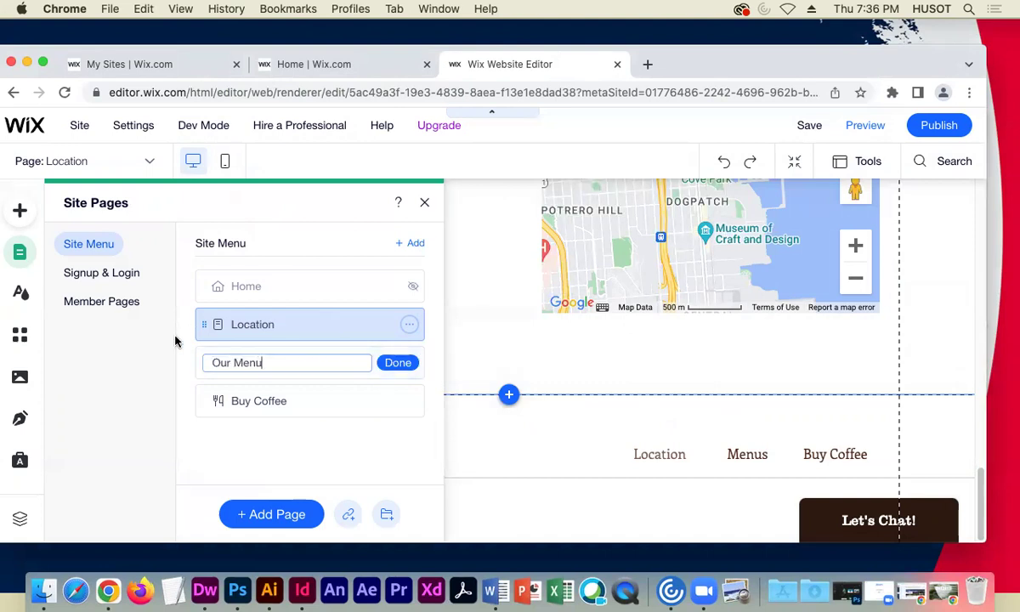
left_click(393, 362)
left_click(390, 363)
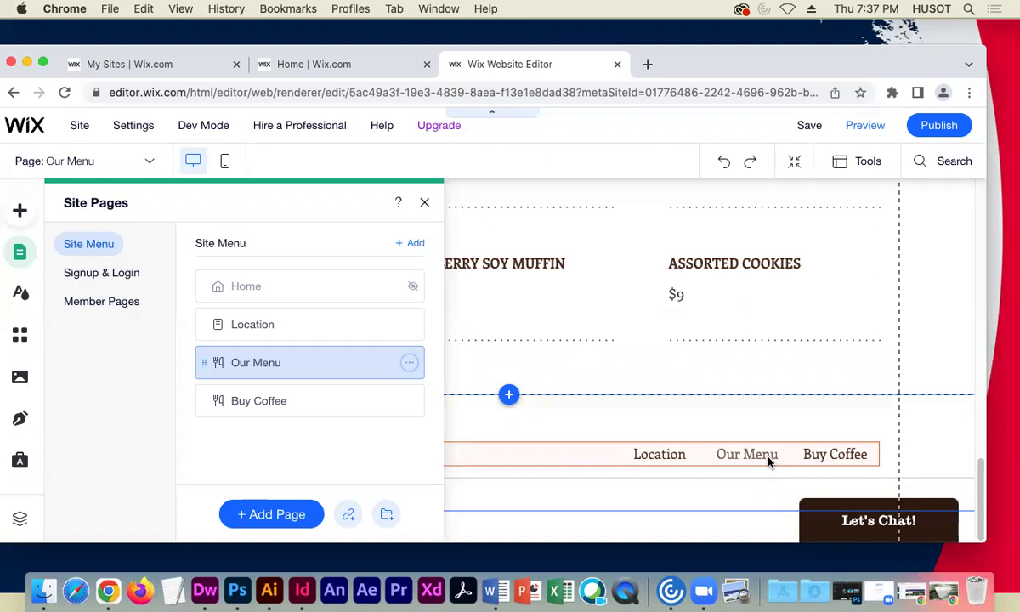
- Rename the Buy Coffee page to About Us
left_click(942, 592)
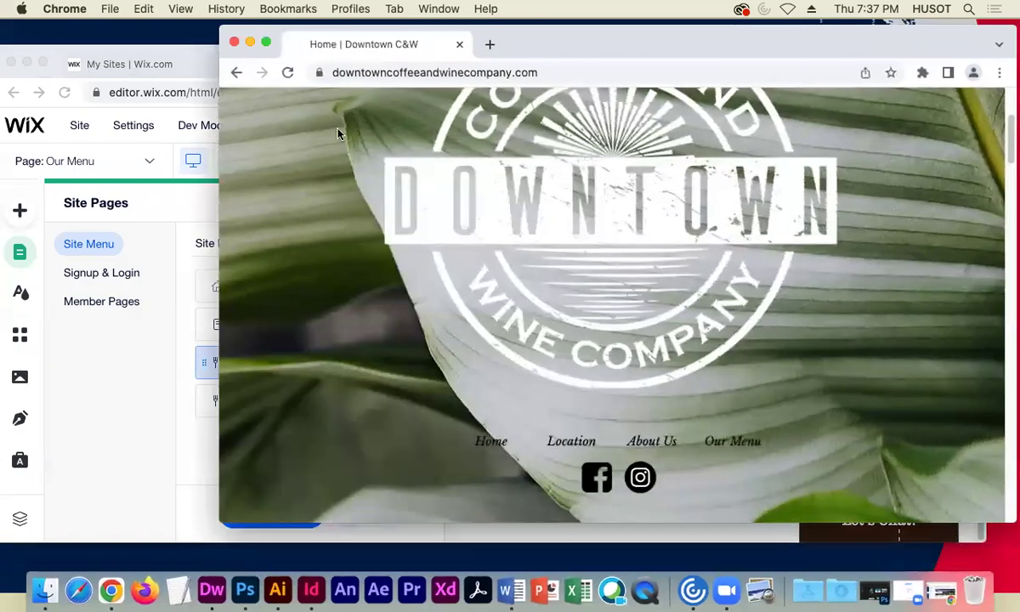
left_click_drag(903, 38, 976, 154)
left_click(323, 157)
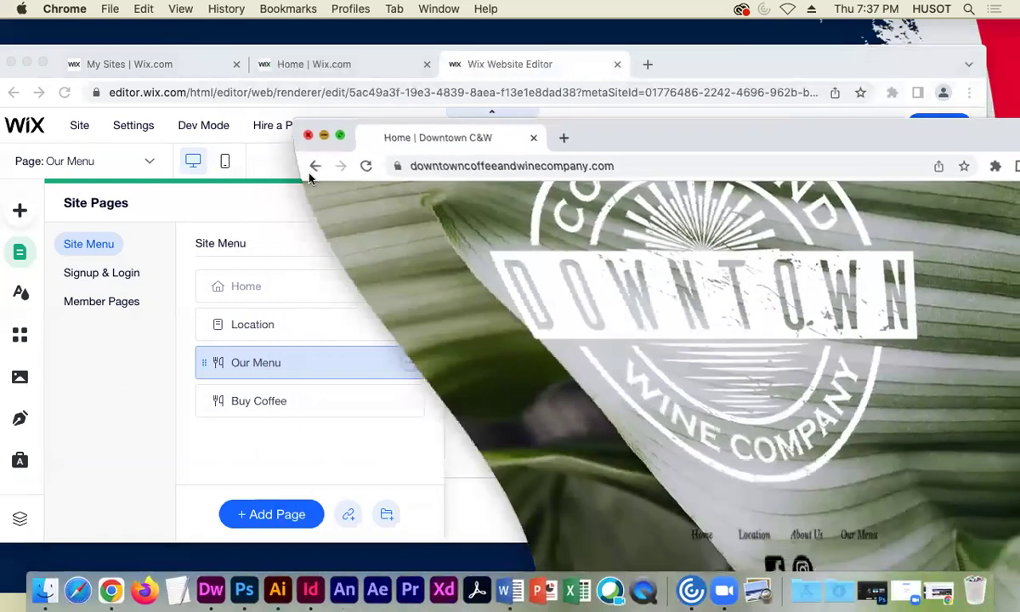
left_click(407, 401)
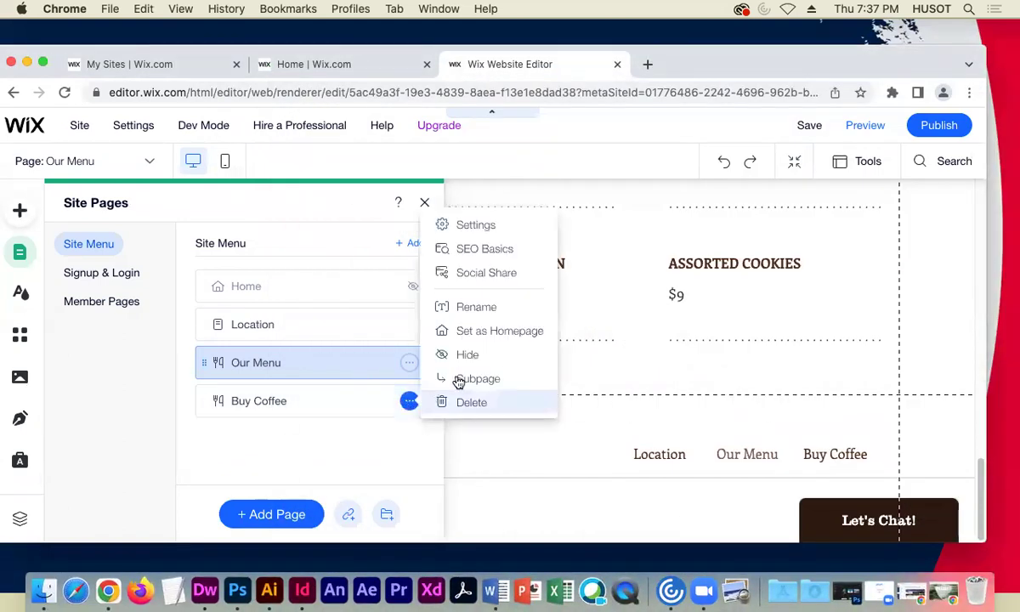
left_click(500, 308)
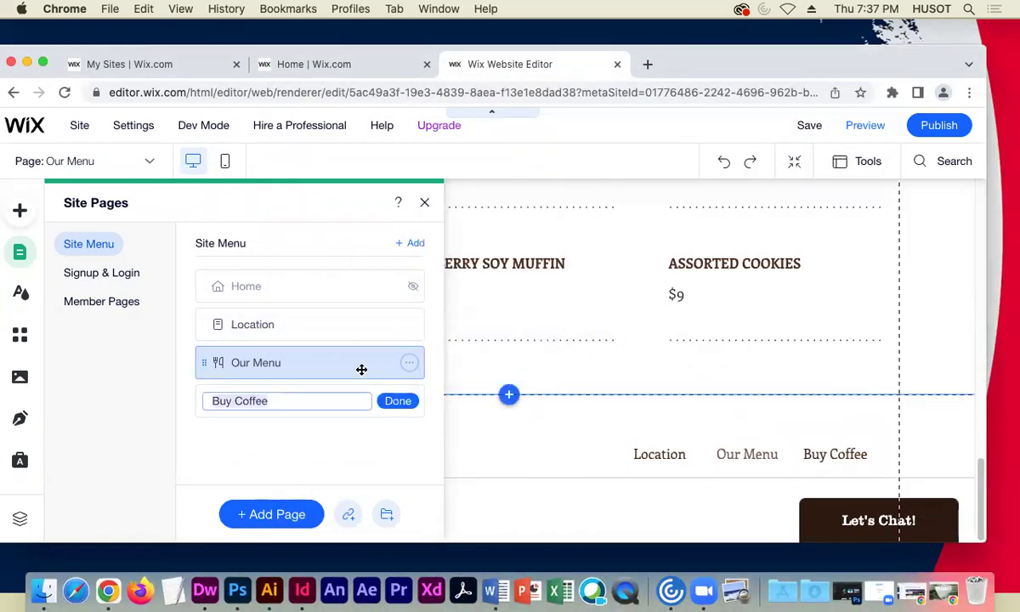
type("About Us")
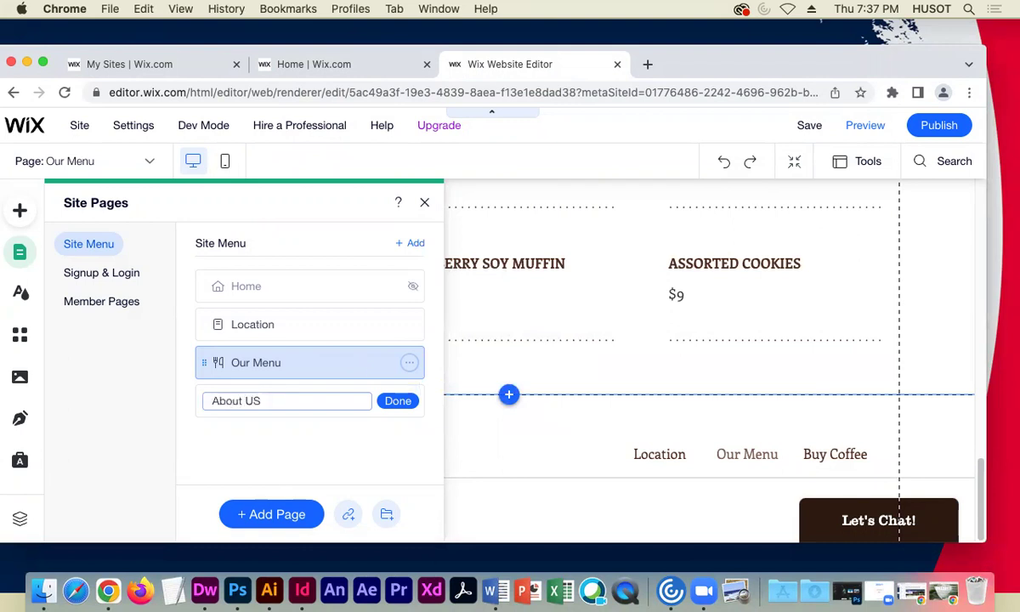
left_click(397, 401)
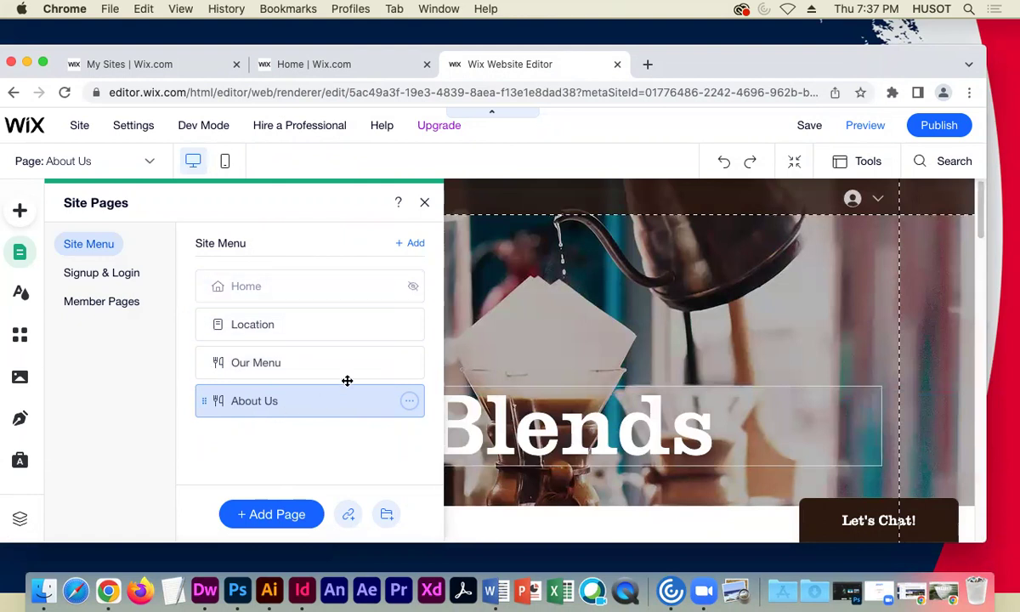
- Select the Location page in Site Pages and open its Settings
scroll(667, 519, "down", 15)
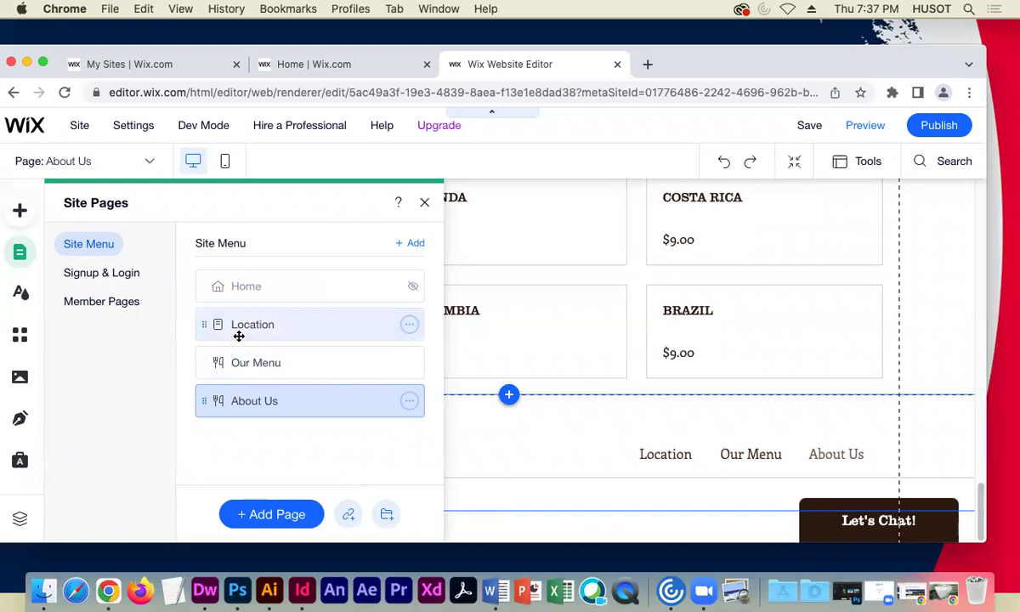
left_click(283, 326)
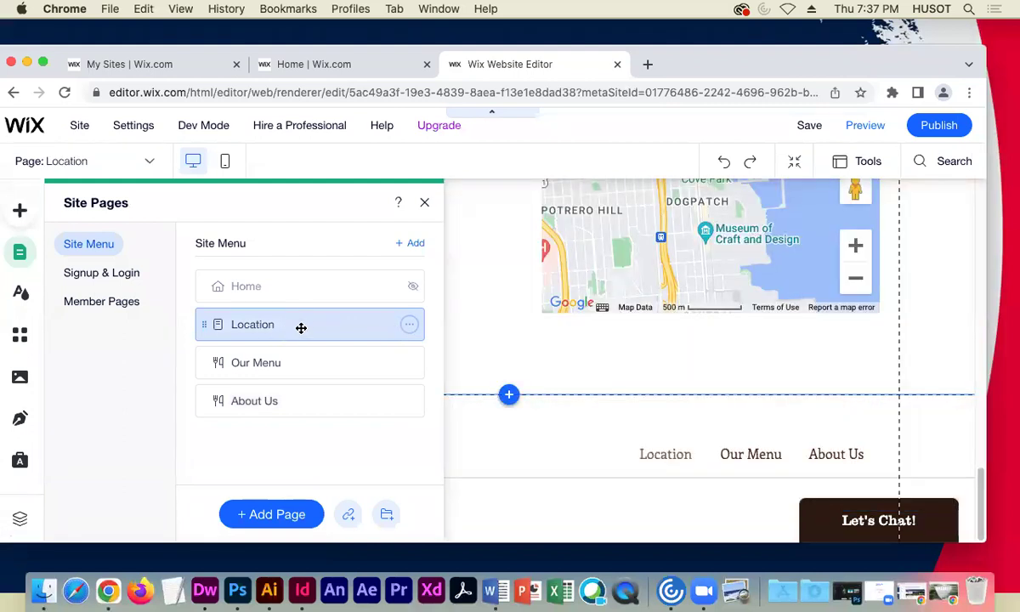
left_click(408, 327)
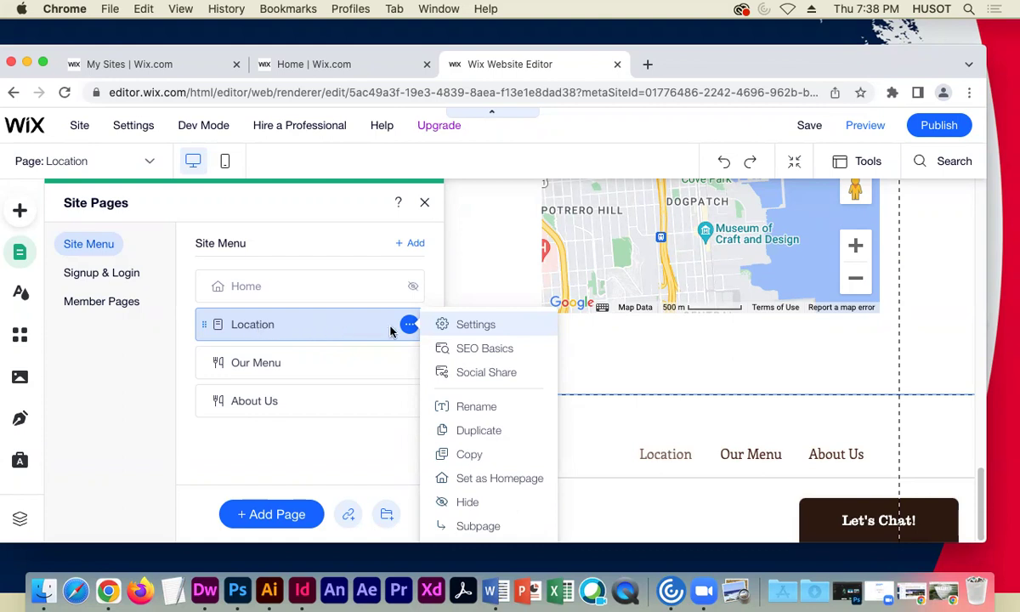
left_click(474, 325)
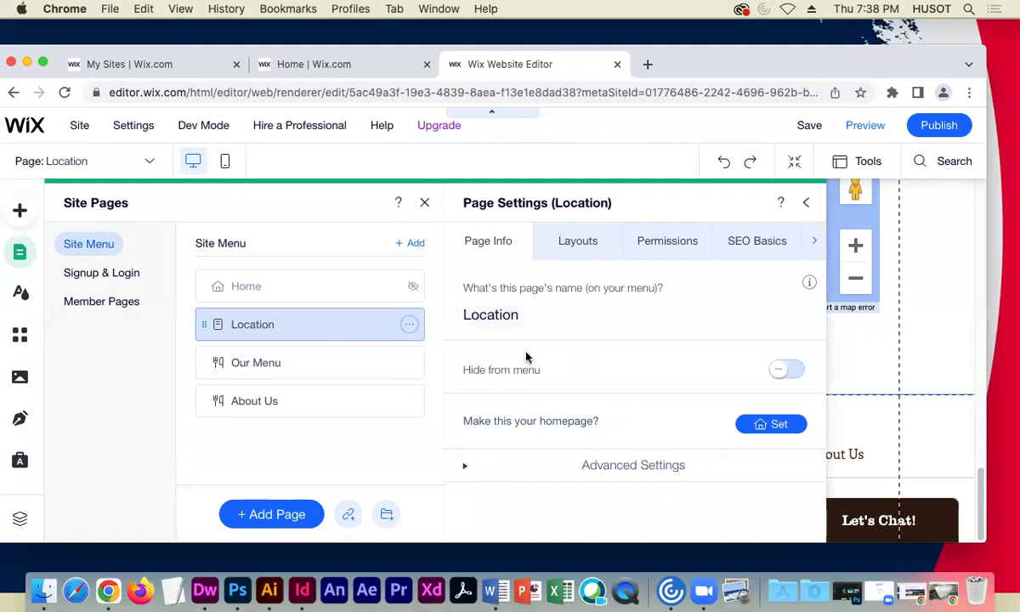
- Expand Advanced Settings on the Location page to view its caching options
left_click(478, 461)
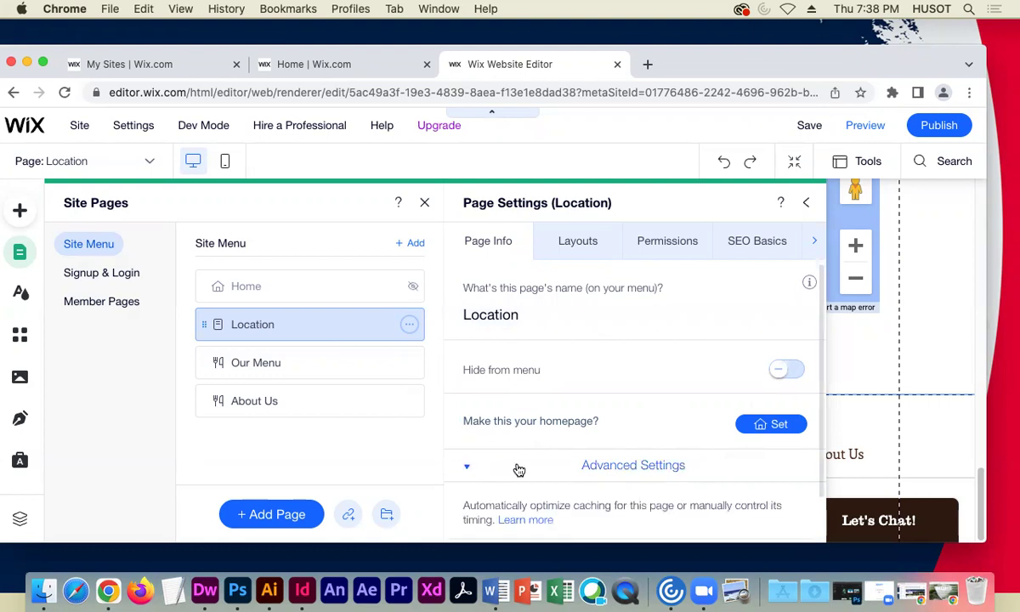
scroll(544, 442, "down", 1)
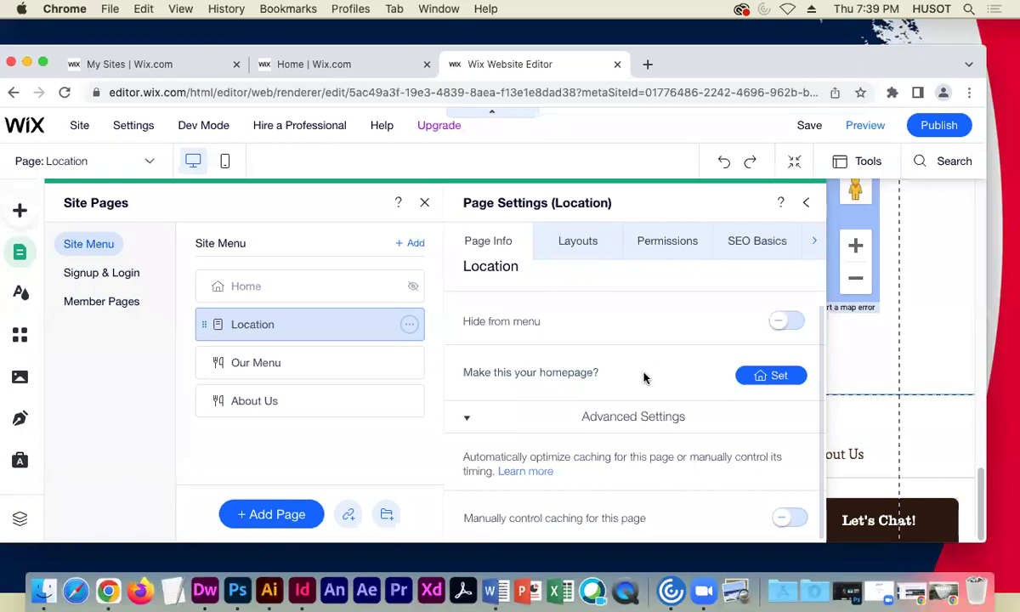
- View the Location page's Layouts tab, showing the Standard layout
left_click(590, 242)
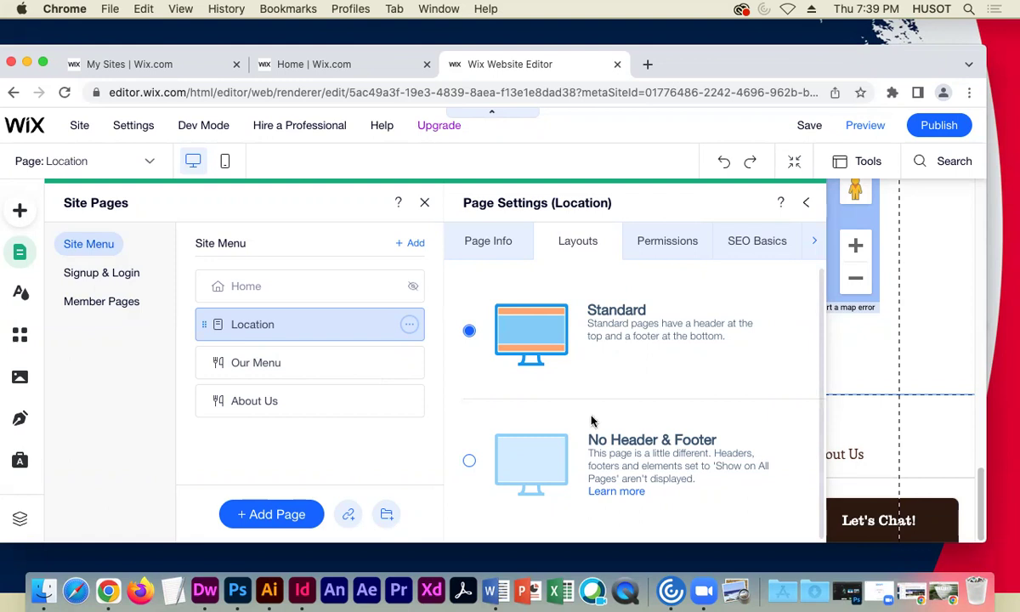
- View the Location page's Permissions, showing it is viewable by Everyone
left_click(663, 248)
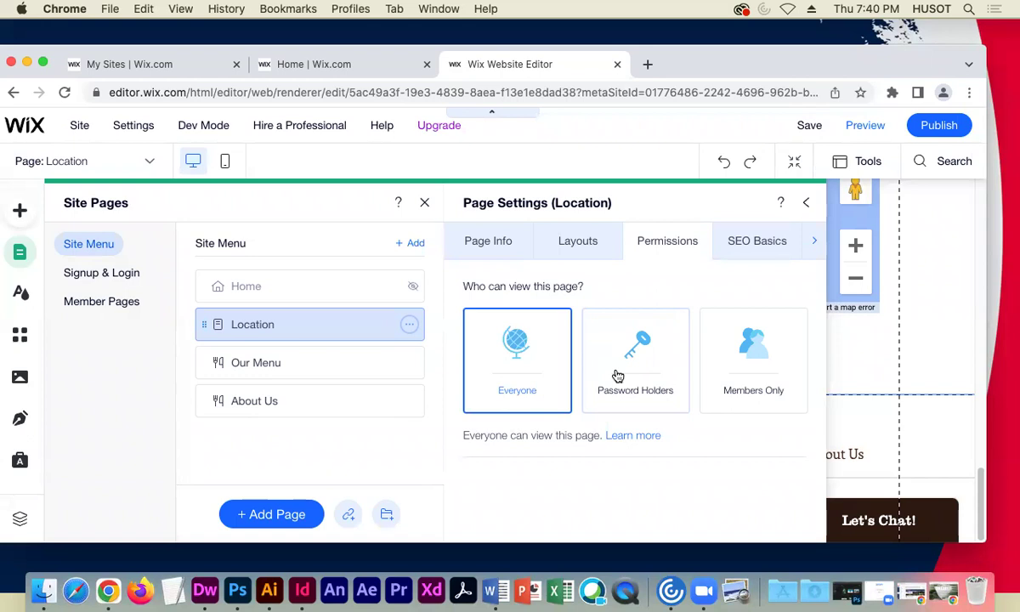
- Review the Location page's SEO Basics, titled 'Location | Downtown Coffee'
left_click(753, 243)
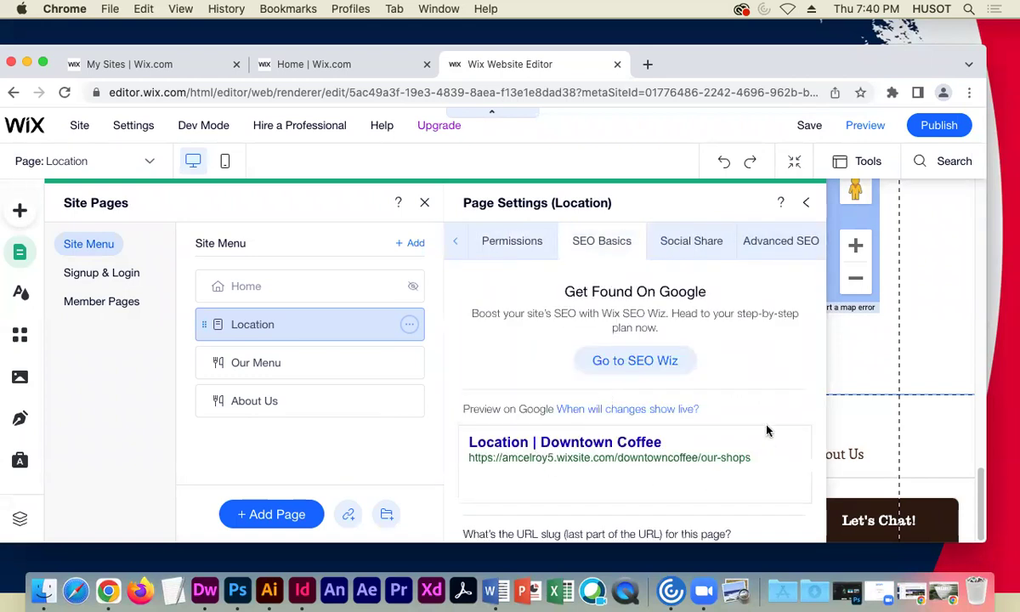
scroll(710, 408, "down", 1)
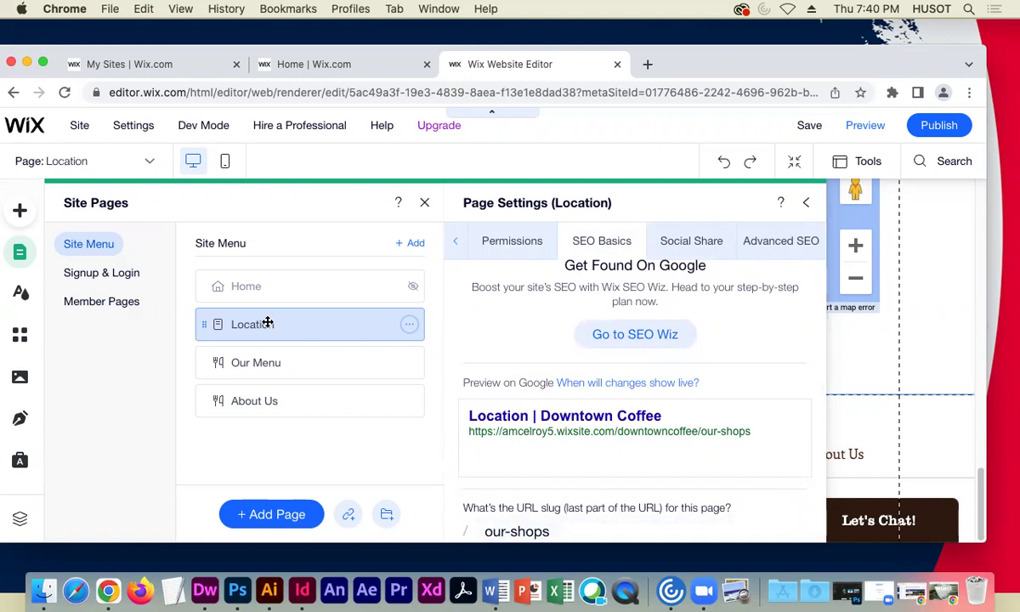
scroll(557, 422, "down", 5)
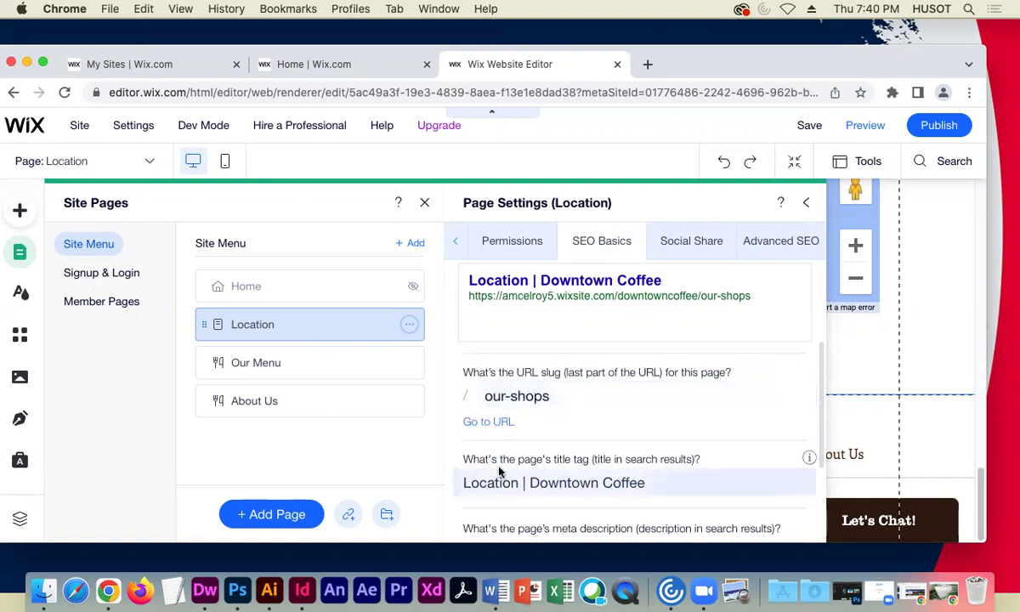
- Change the Location page's URL slug from our-shops to location
left_click(531, 400)
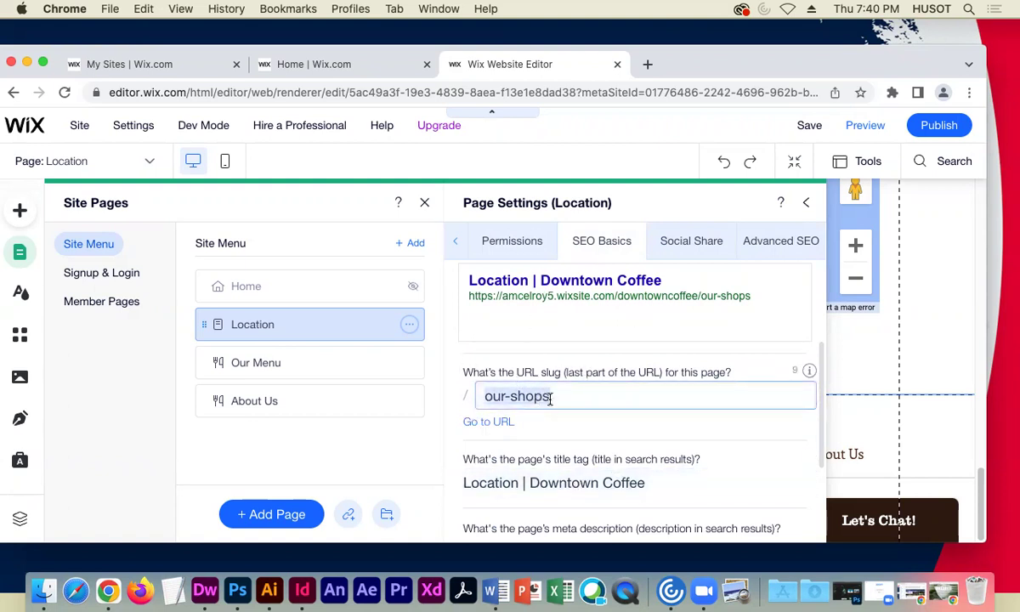
type("location")
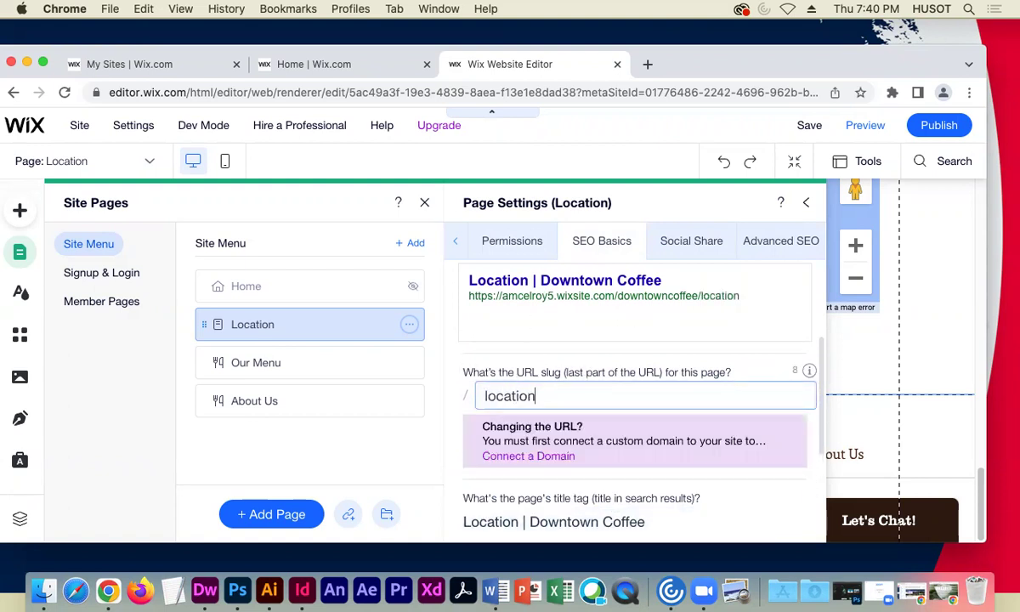
left_click(563, 318)
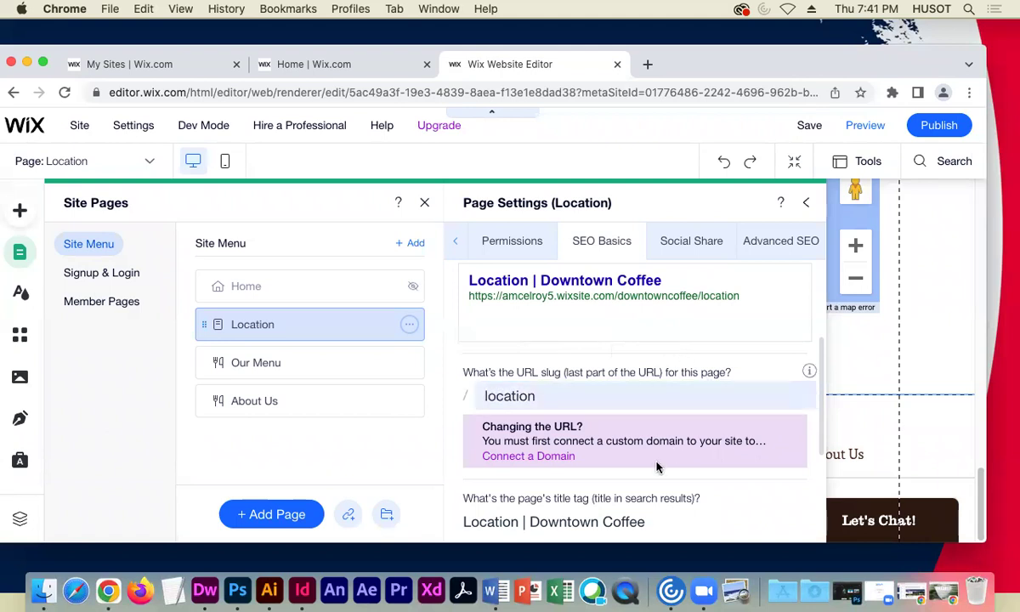
scroll(660, 464, "down", 3)
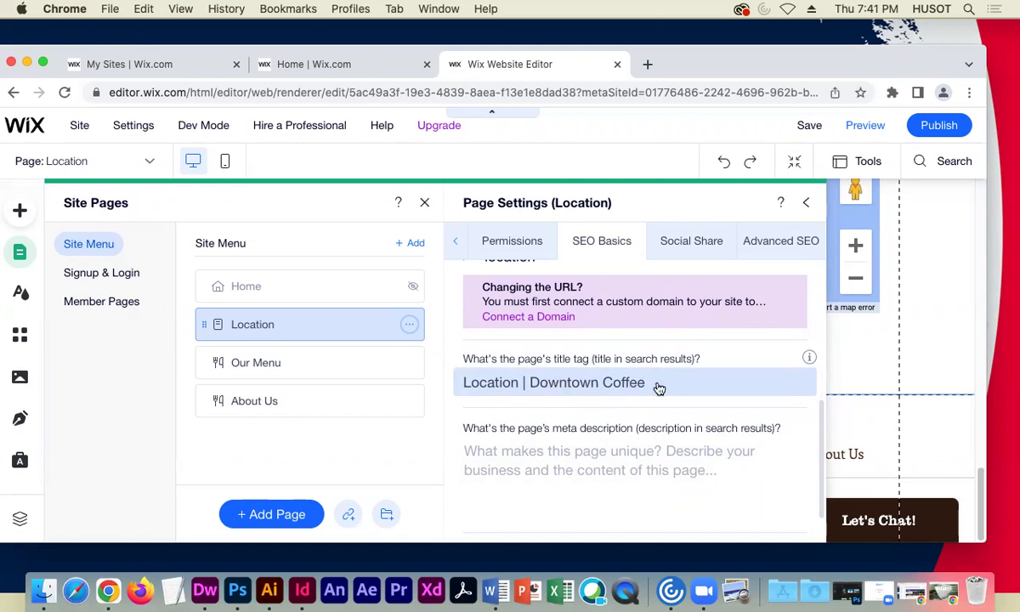
scroll(646, 433, "down", 1)
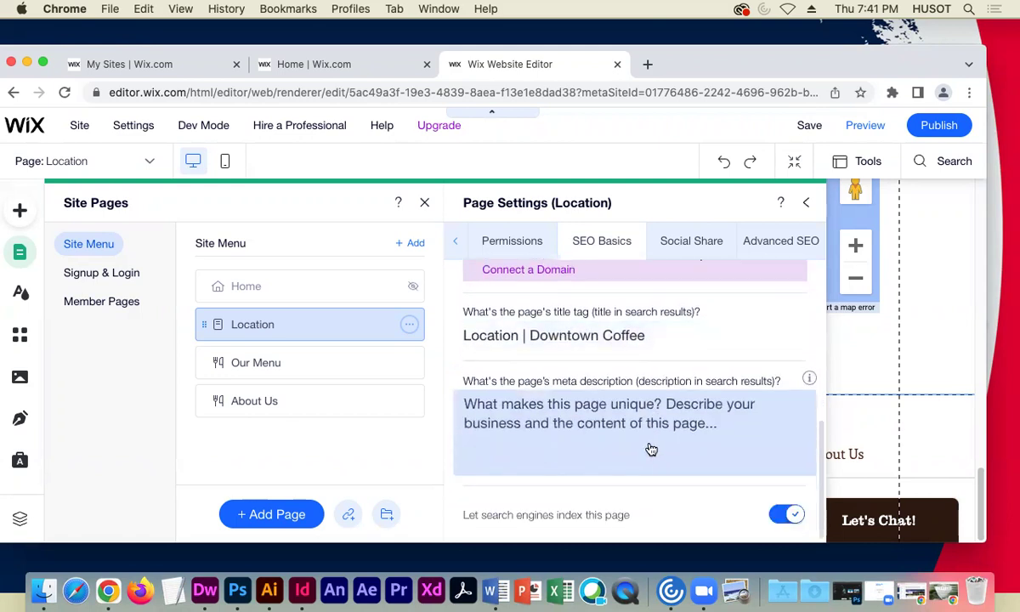
scroll(650, 448, "up", 5)
scroll(646, 445, "down", 3)
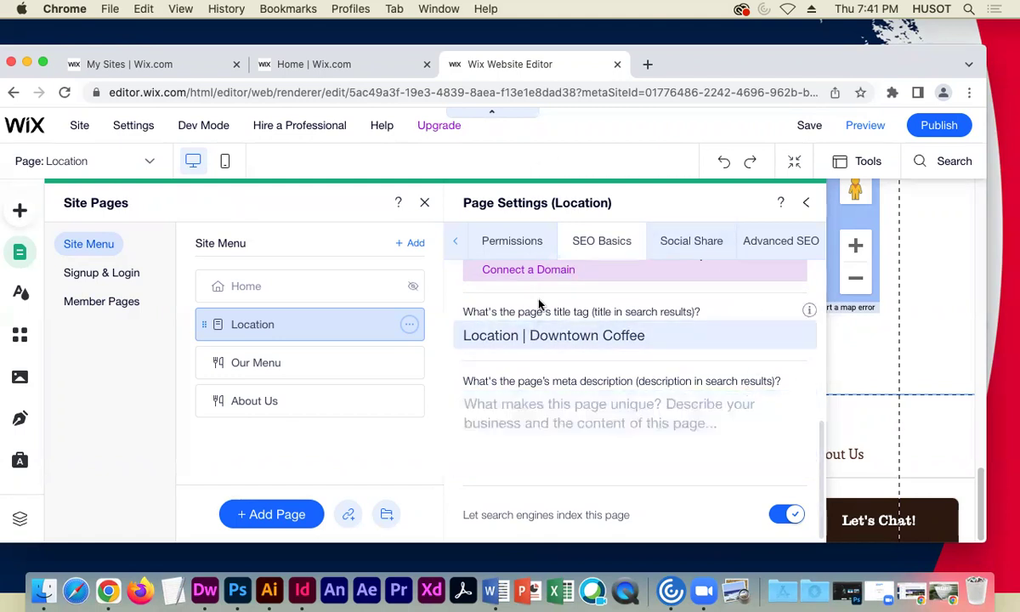
- Review the Location page's Social Share settings: og:title 'Location | Downtown Coffee' and an empty og:description
left_click(699, 244)
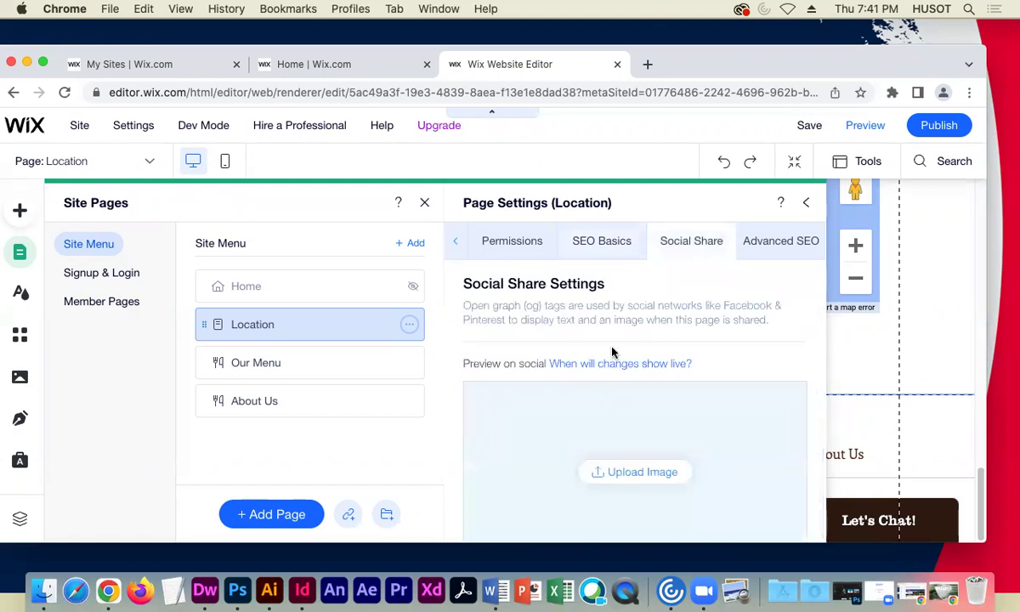
scroll(472, 402, "down", 1)
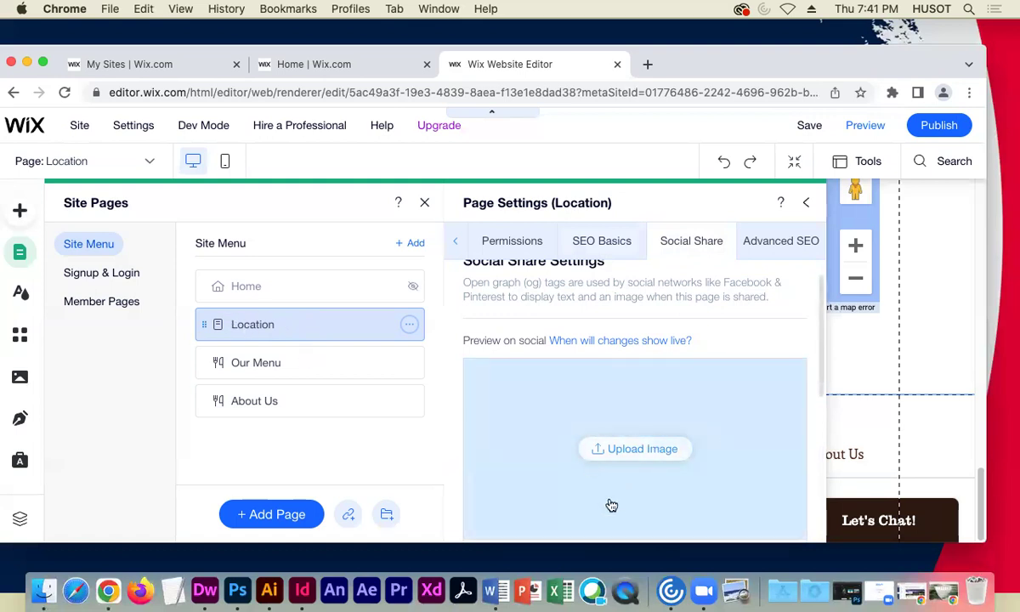
scroll(612, 455, "down", 5)
scroll(614, 464, "up", 2)
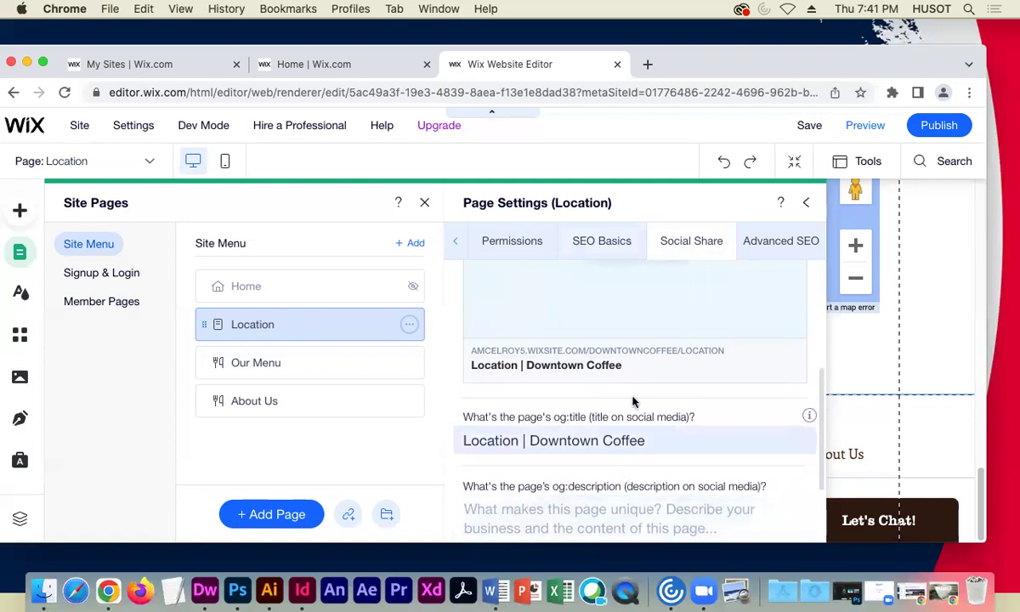
scroll(636, 406, "down", 2)
scroll(636, 406, "down", 2)
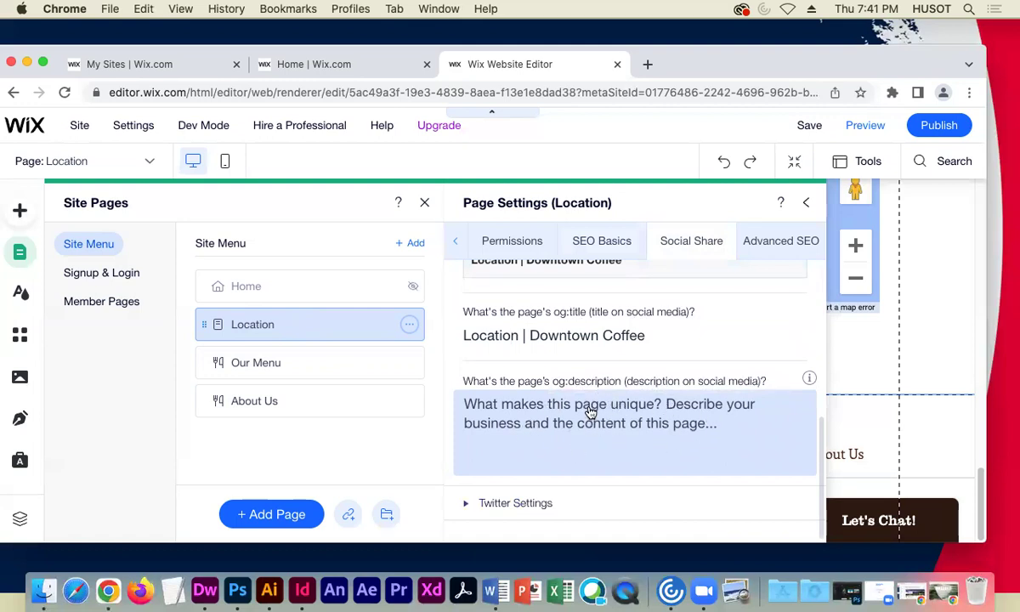
scroll(589, 416, "up", 5)
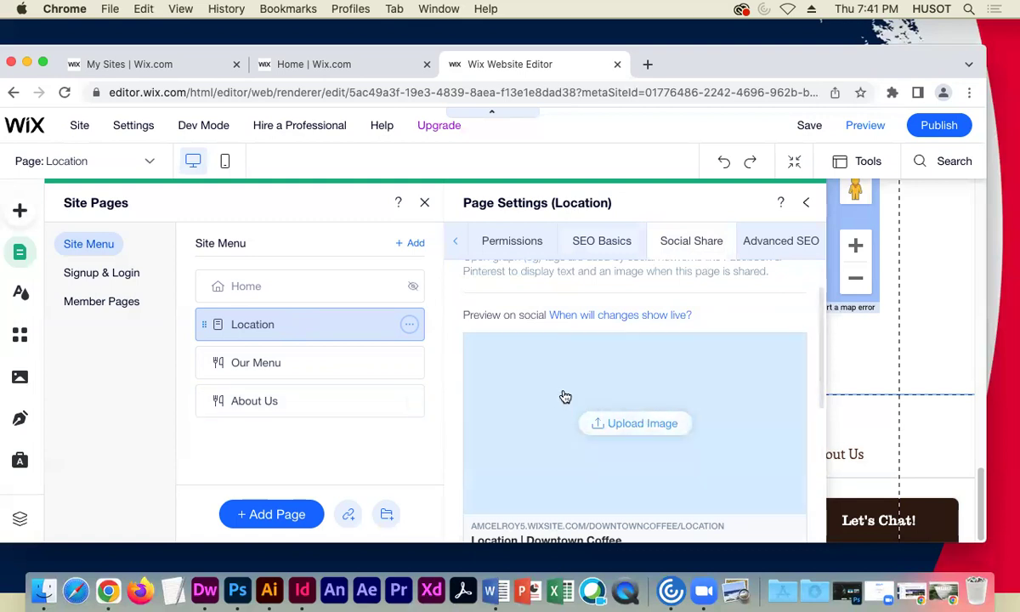
scroll(564, 396, "up", 2)
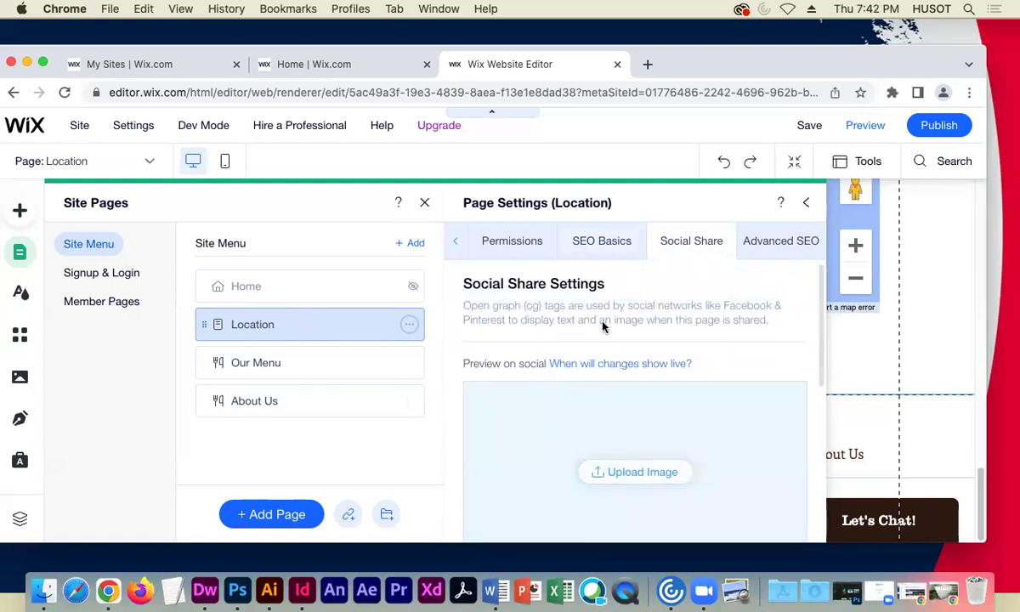
- Check Location's Advanced SEO: structured data markup, robots meta tag and additional tags, then close its settings
left_click(778, 241)
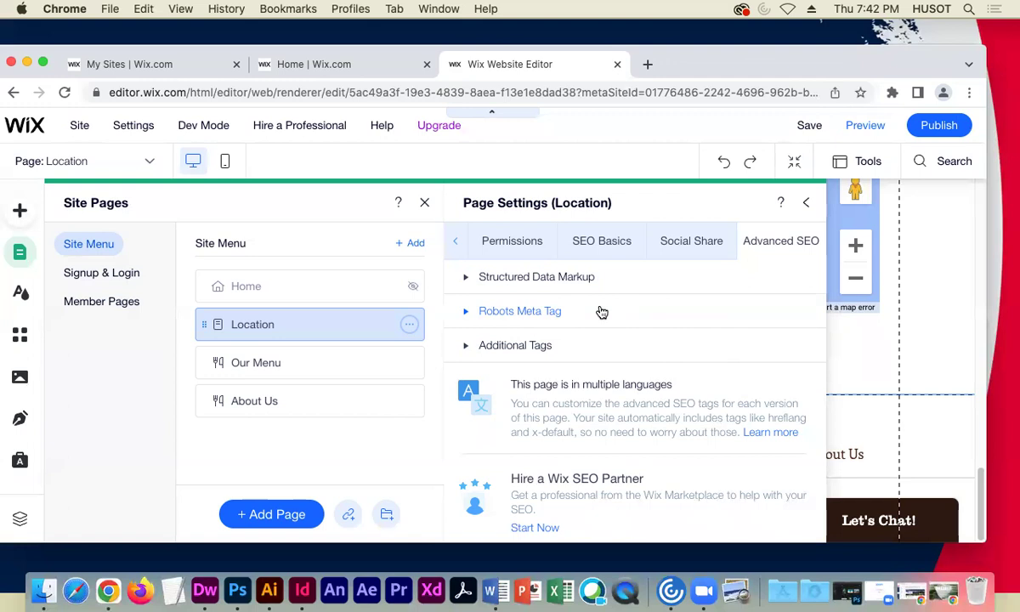
scroll(651, 388, "down", 1)
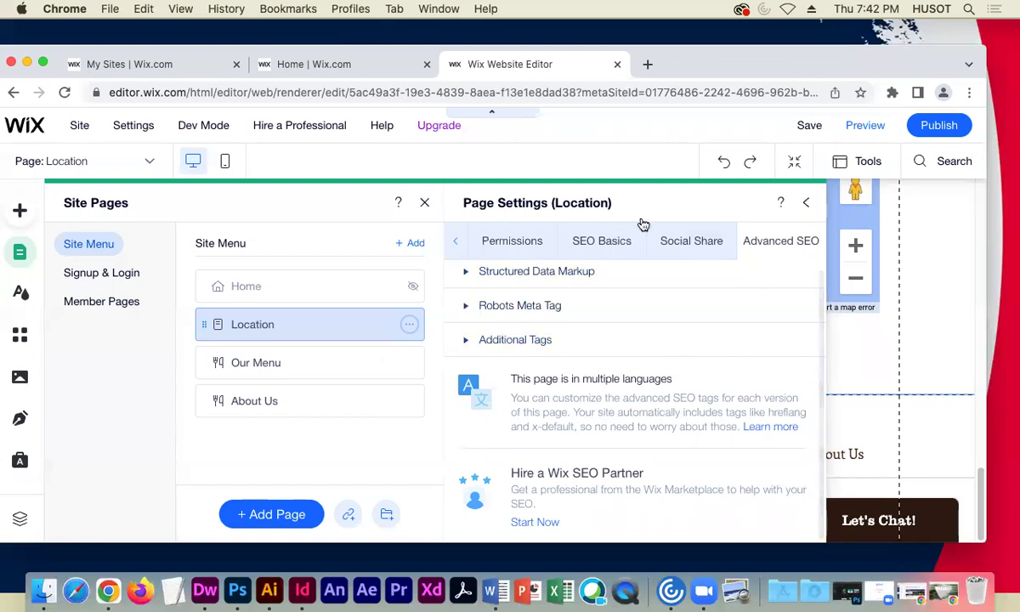
left_click(807, 207)
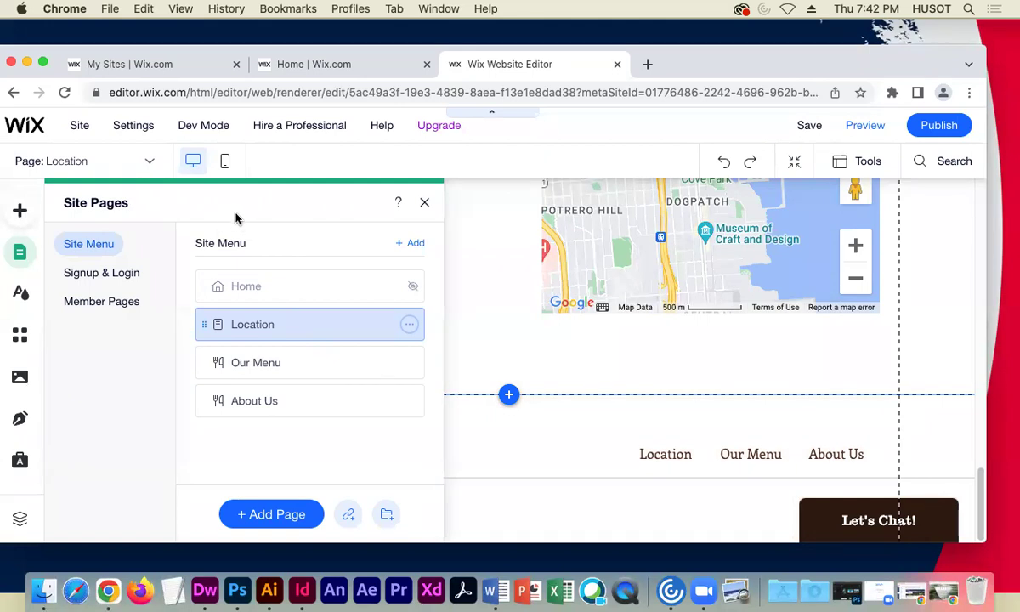
- Dismiss the Site Pages list to reveal the full Location page and its footer
left_click(81, 161)
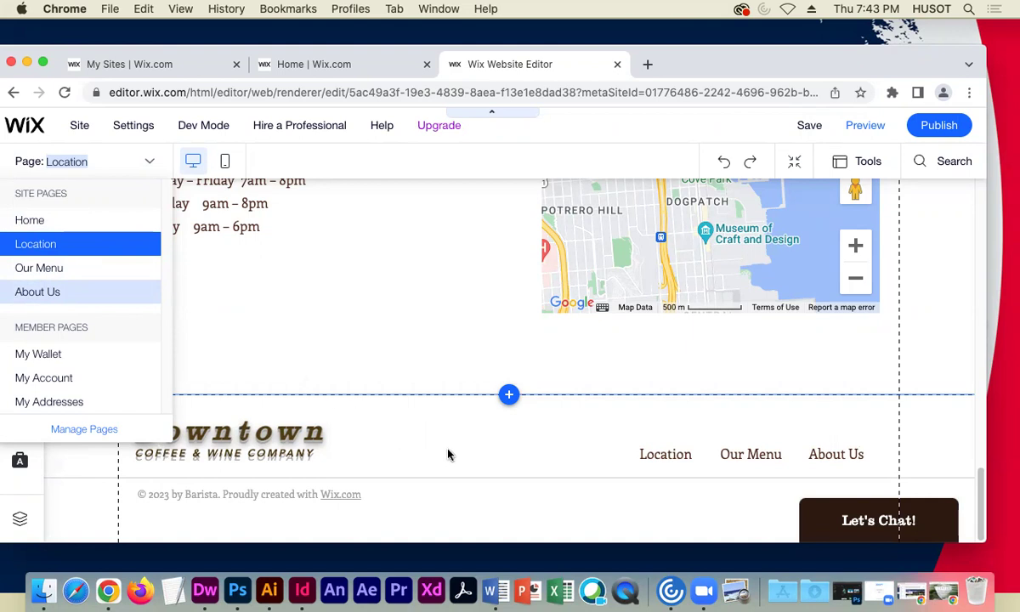
left_click(489, 461)
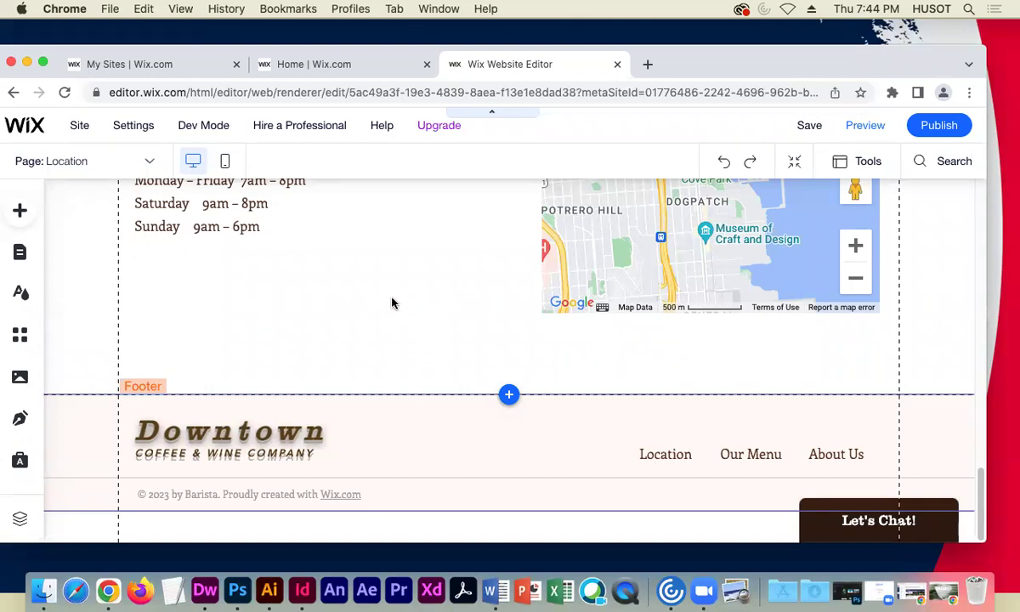
left_click(228, 161)
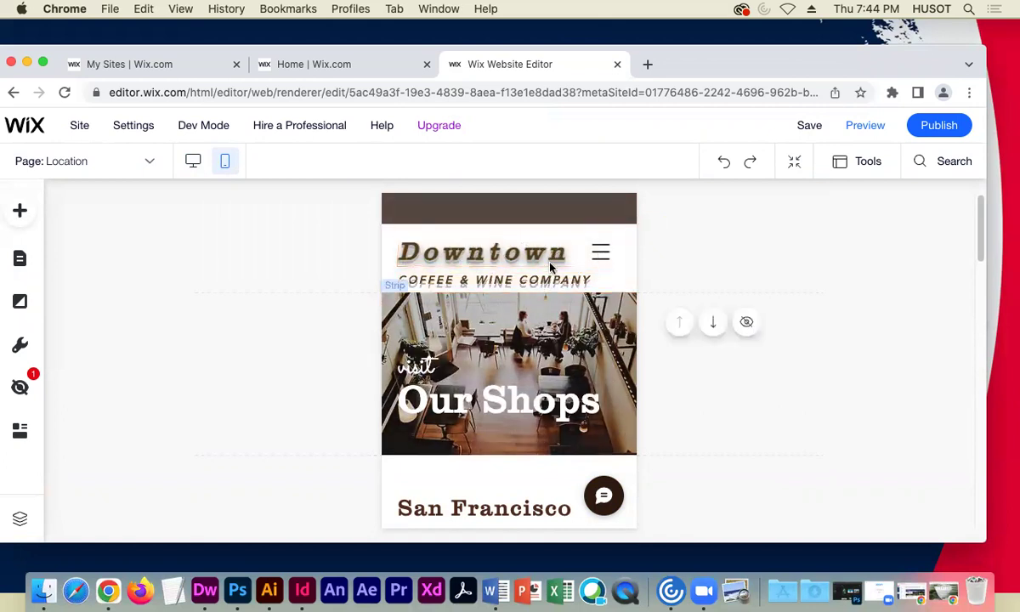
scroll(474, 392, "down", 1)
scroll(476, 393, "down", 15)
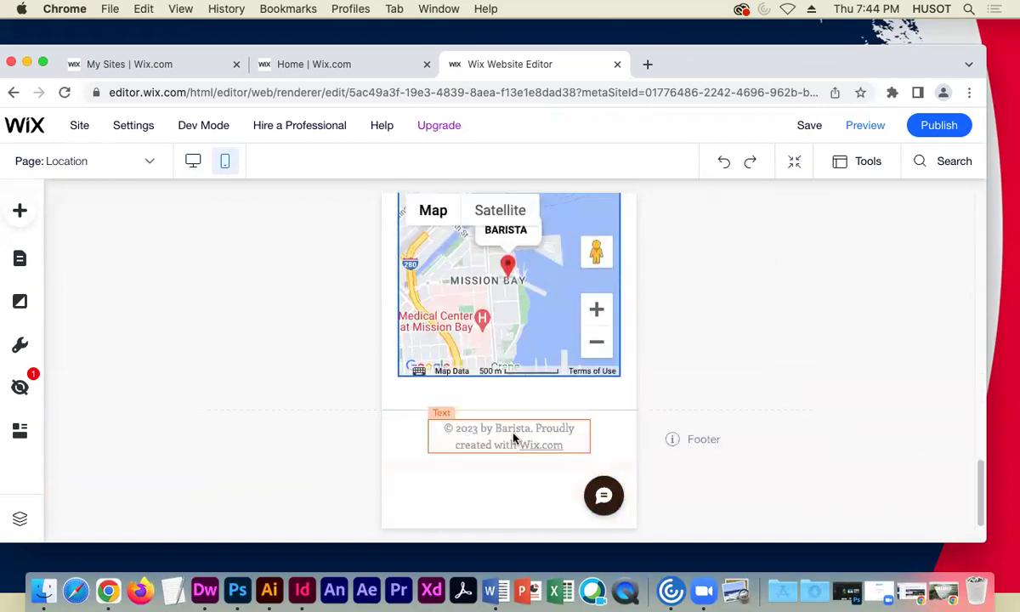
scroll(506, 442, "up", 3)
scroll(499, 435, "up", 15)
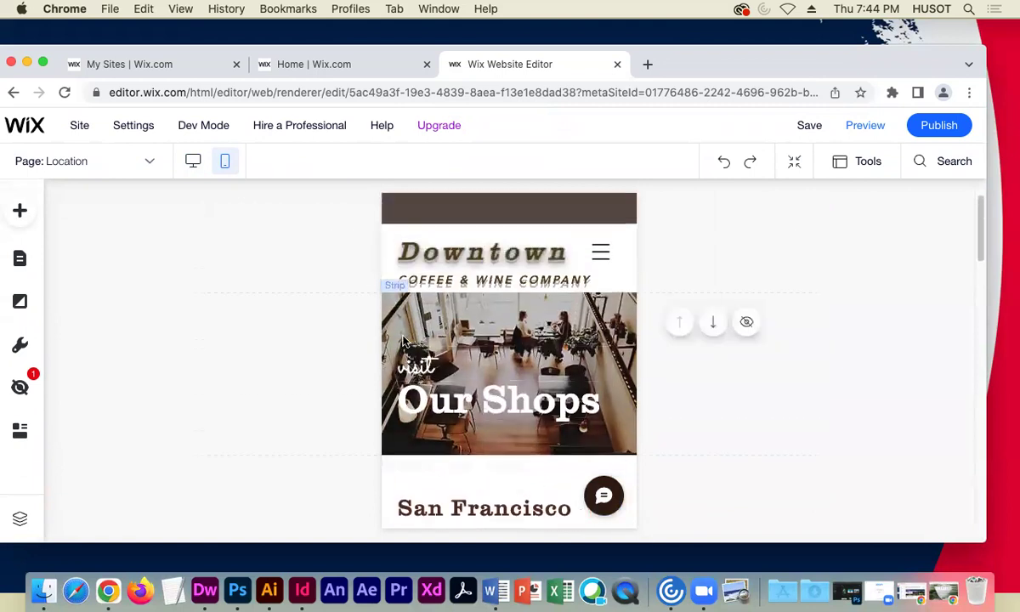
left_click(192, 161)
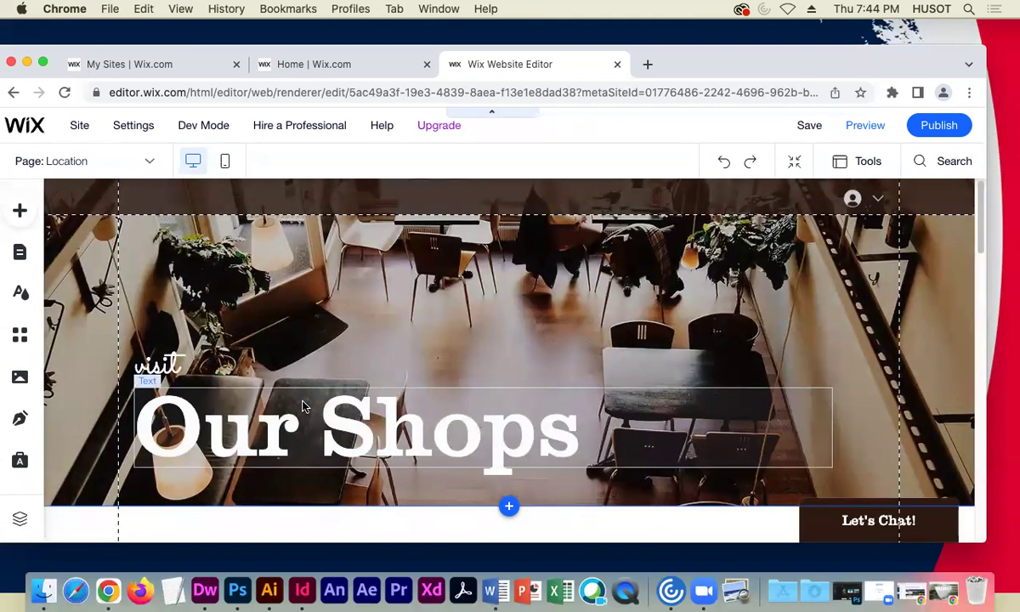
- Open the page switcher listing Home, Location, Our Menu, About Us and member pages
scroll(380, 434, "down", 10)
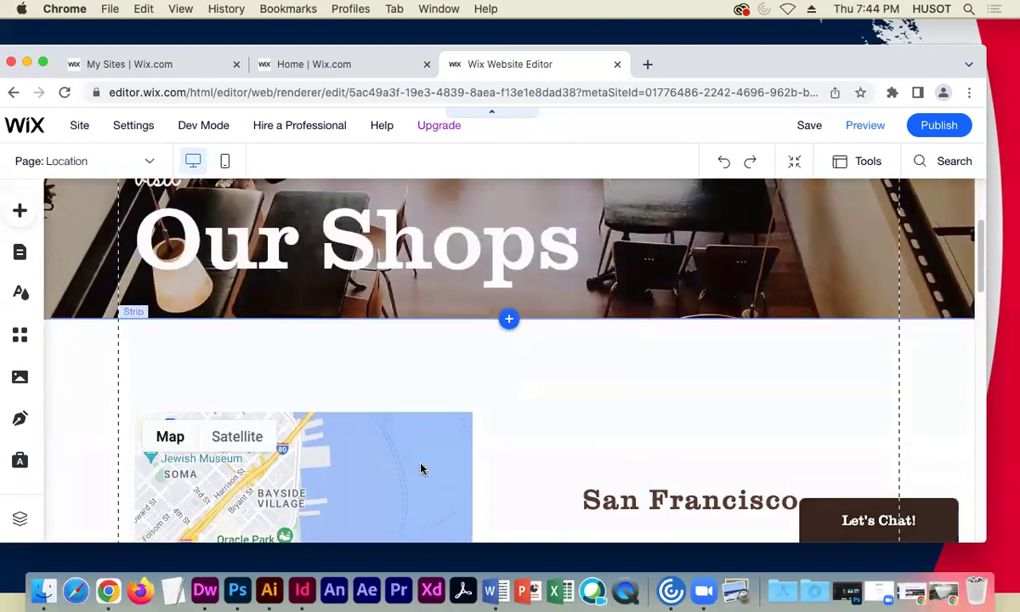
scroll(521, 471, "down", 8)
scroll(514, 471, "up", 15)
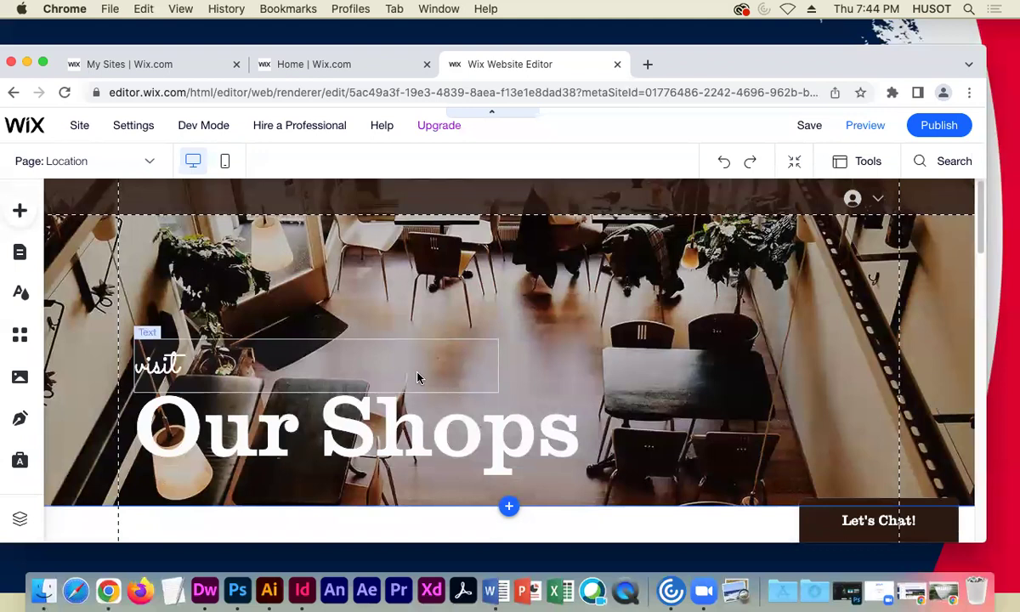
left_click(123, 165)
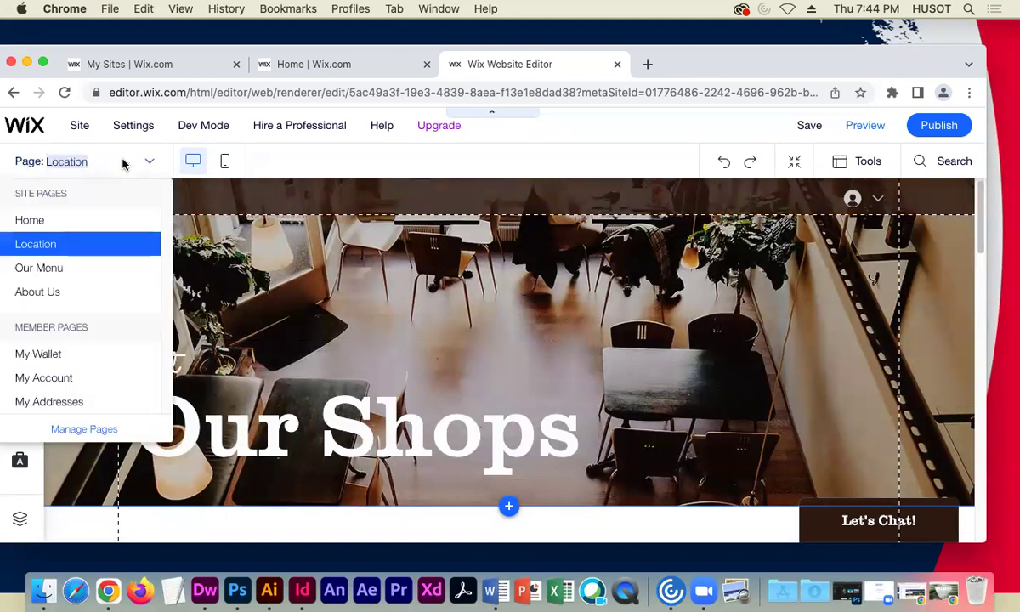
- Switch to editing the Home page, then restore the live Downtown C&W site window over the editor
left_click(41, 221)
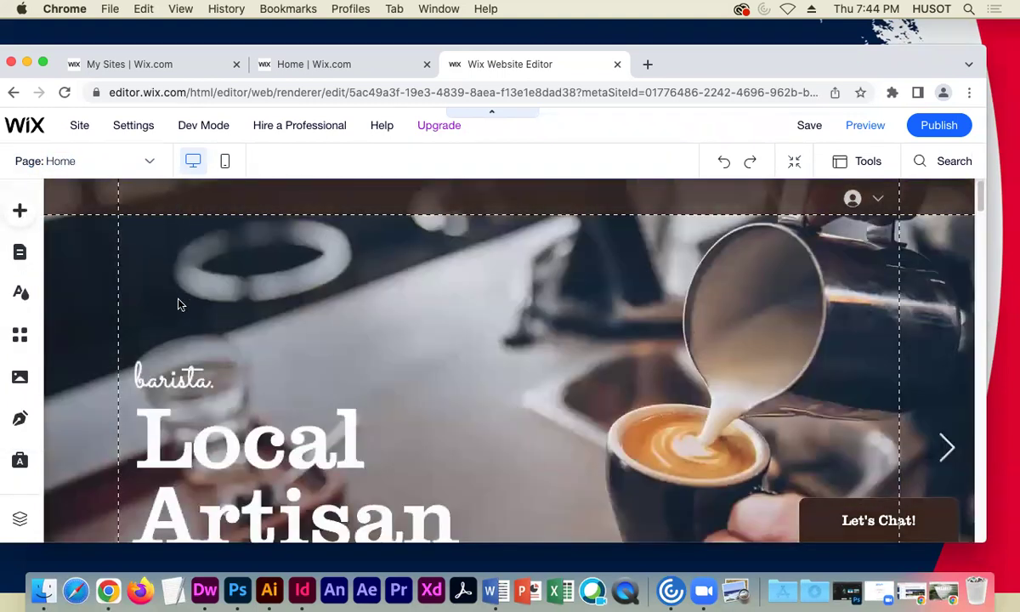
scroll(174, 306, "down", 5)
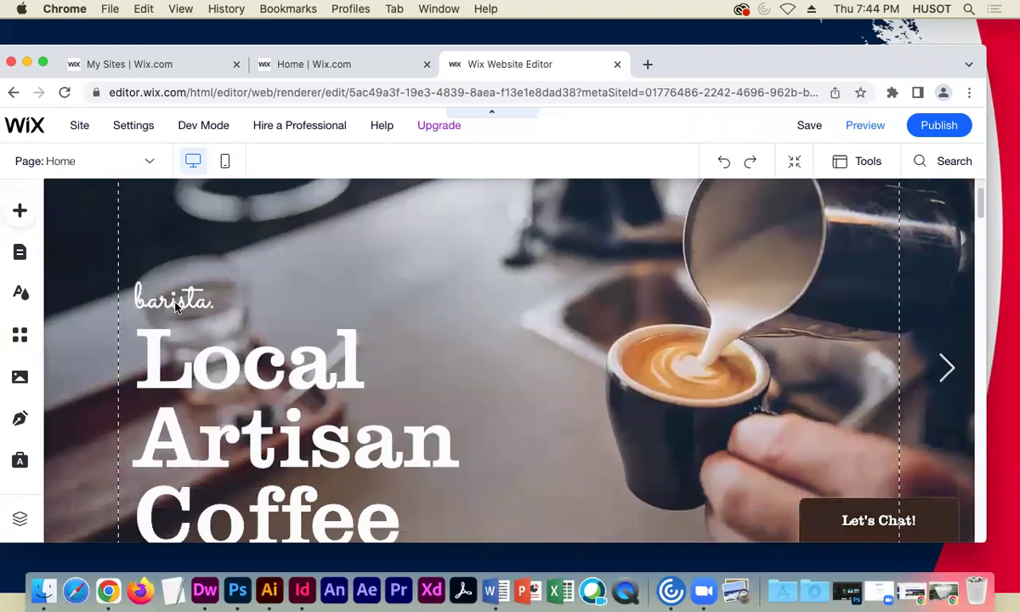
scroll(176, 305, "down", 2)
scroll(177, 306, "up", 7)
scroll(177, 306, "down", 3)
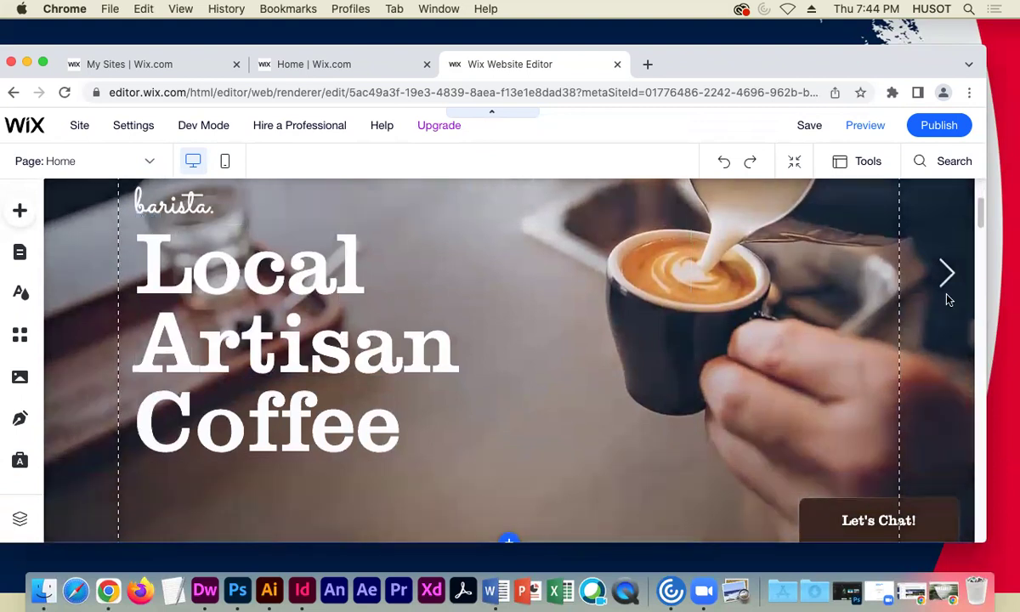
scroll(364, 440, "down", 3)
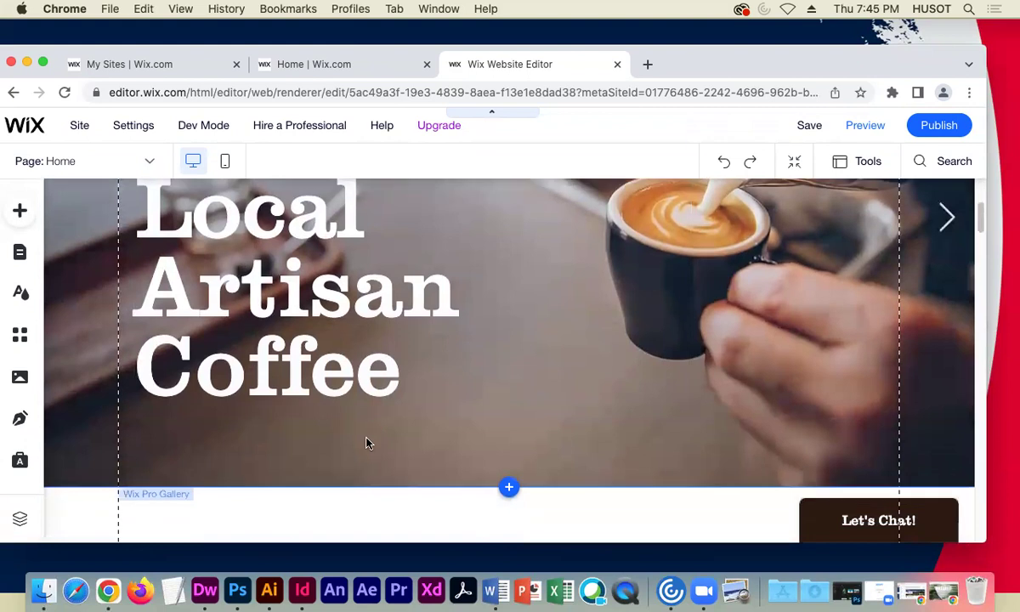
scroll(382, 439, "down", 5)
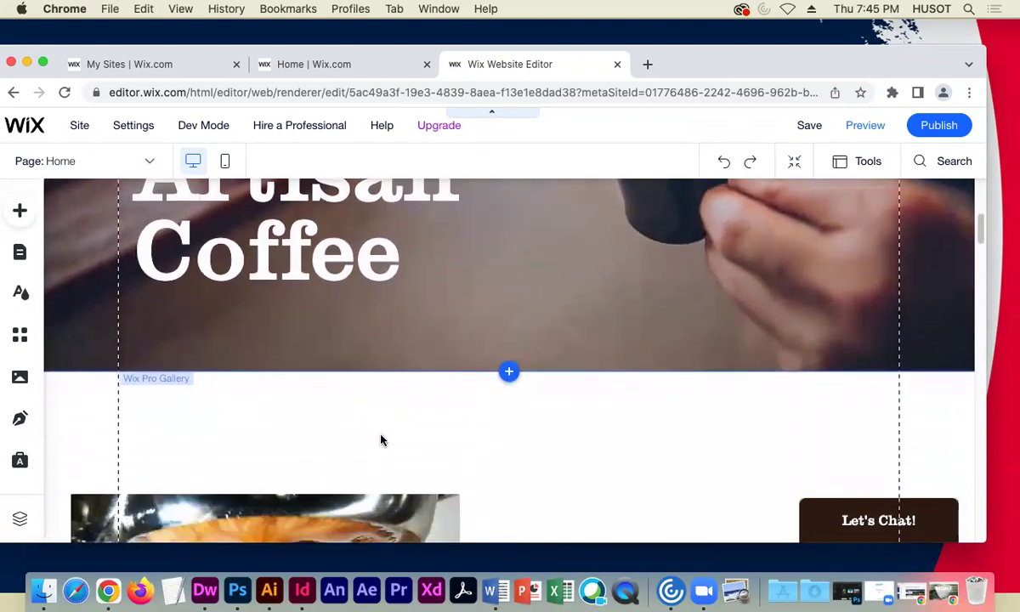
scroll(382, 439, "up", 8)
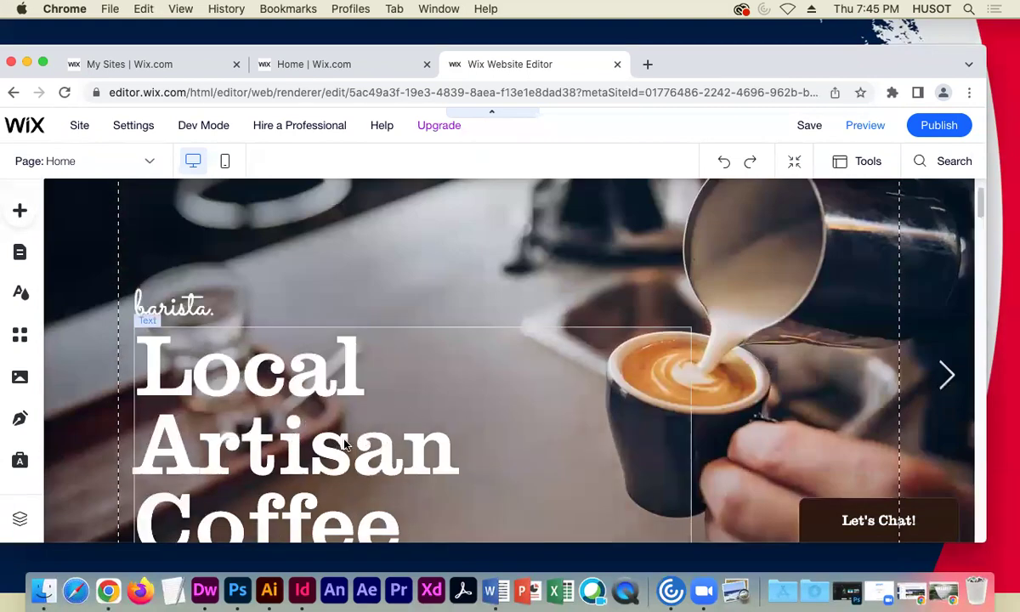
scroll(323, 411, "up", 2)
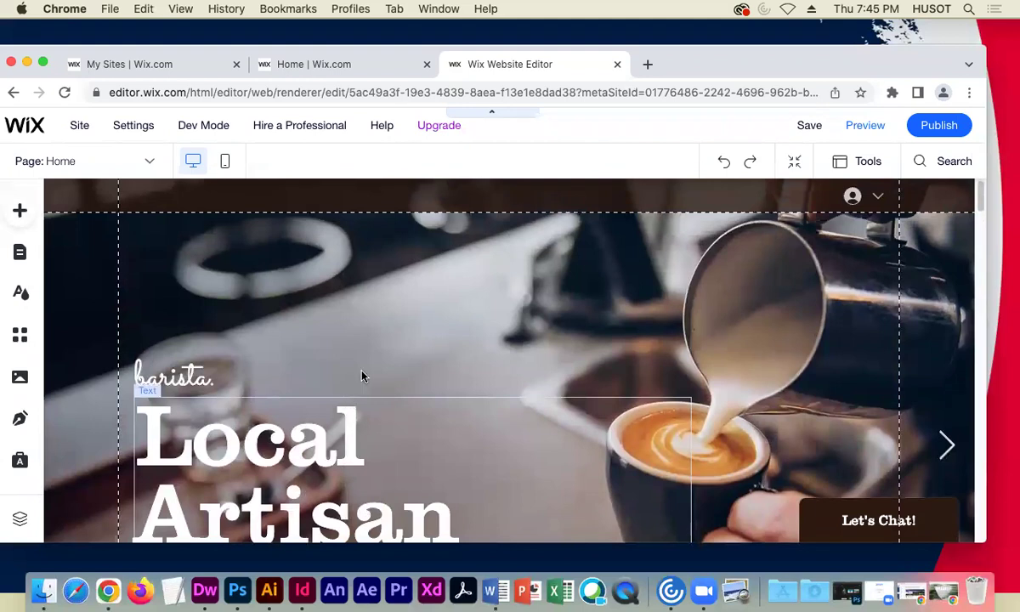
scroll(398, 397, "down", 3)
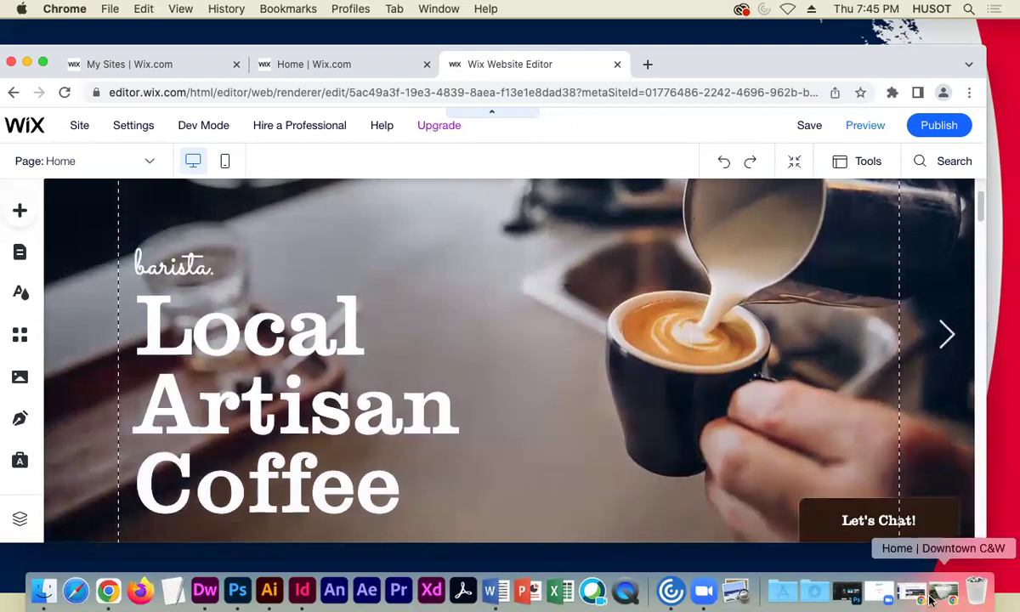
left_click(879, 588)
left_click_drag(646, 182, 538, 126)
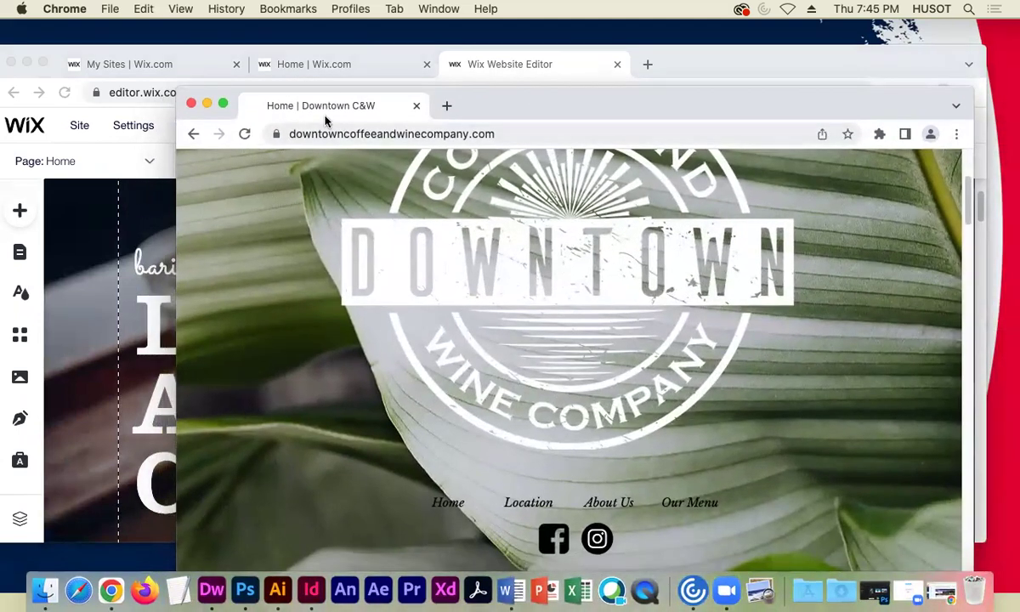
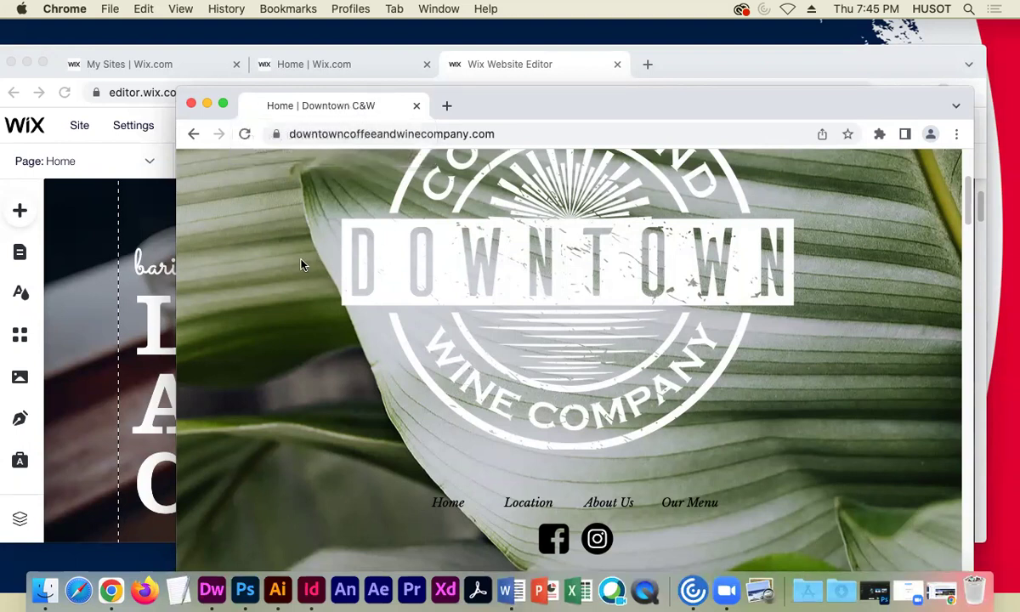
- Scroll through the live Downtown Coffee & Wine homepage, then move its window aside to reveal the Wix editor
scroll(302, 264, "down", 5)
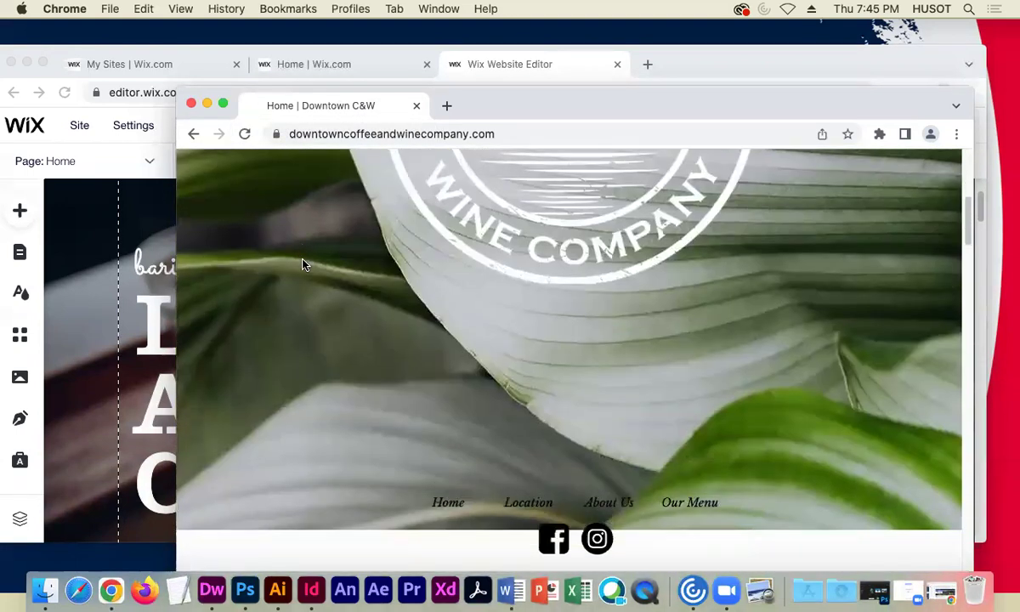
scroll(303, 264, "down", 3)
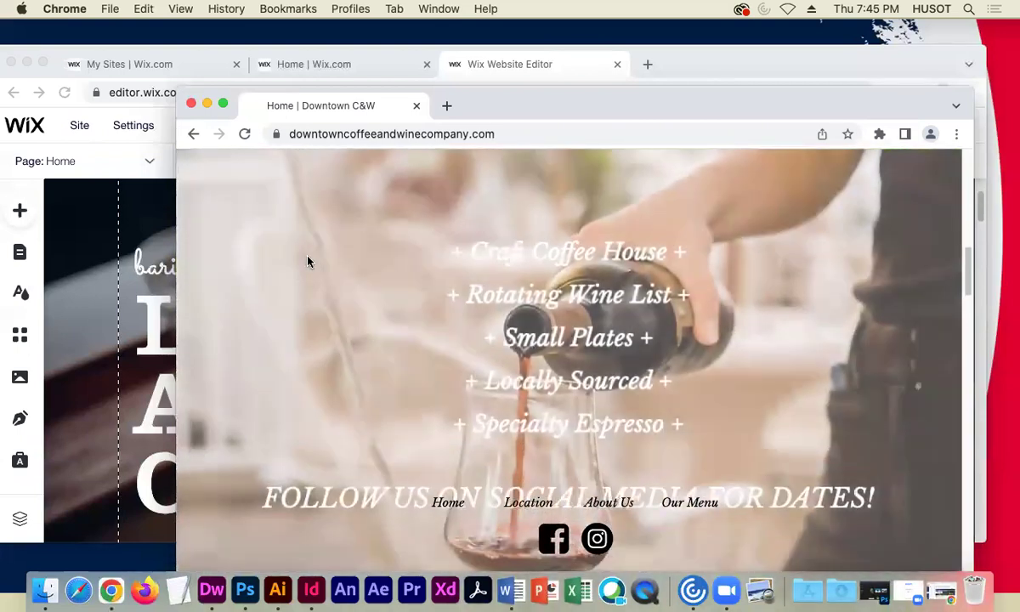
scroll(308, 261, "down", 3)
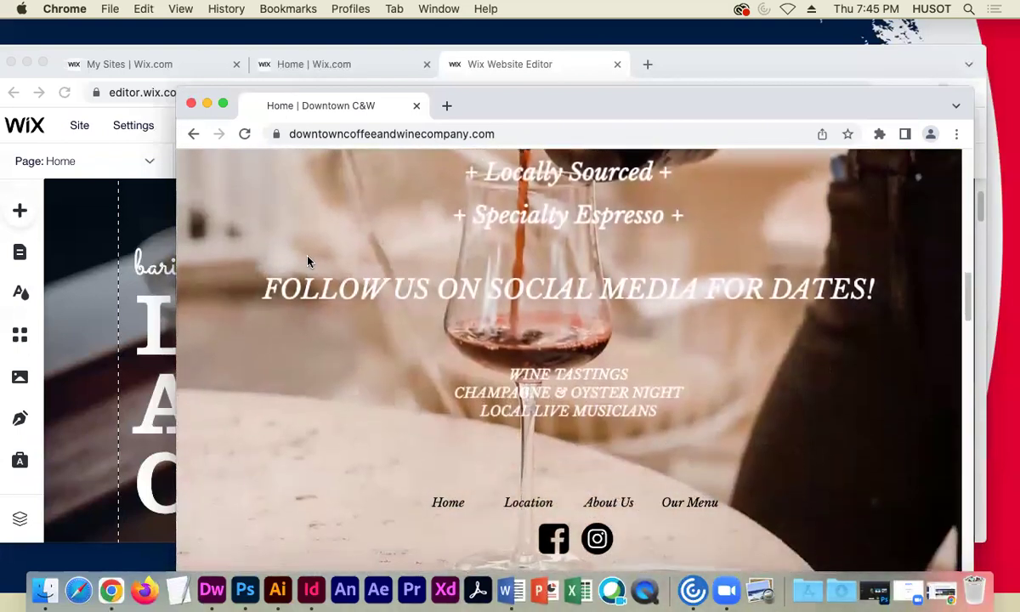
scroll(308, 261, "up", 5)
scroll(308, 262, "down", 6)
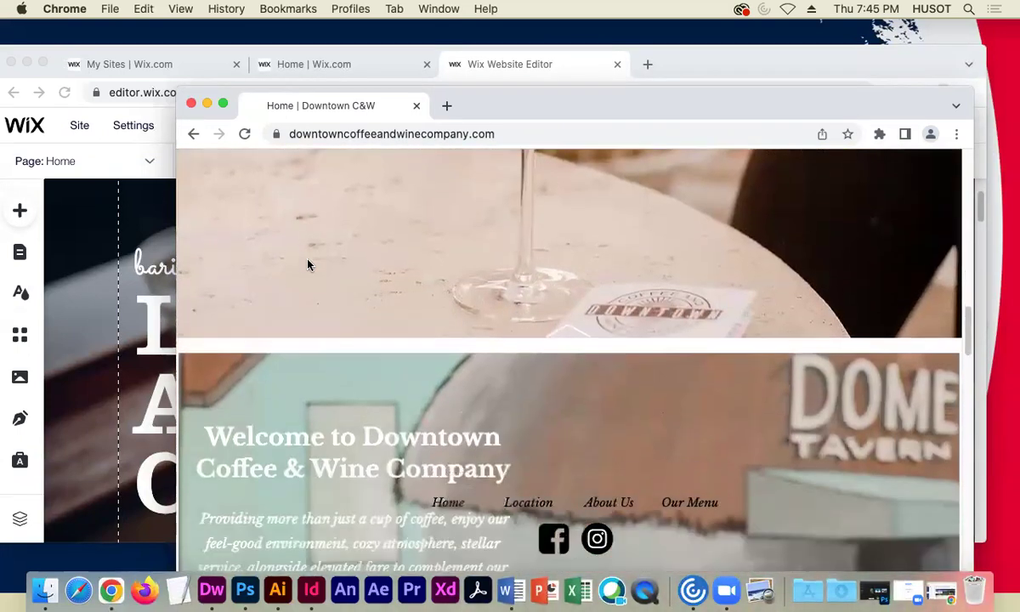
scroll(308, 264, "down", 2)
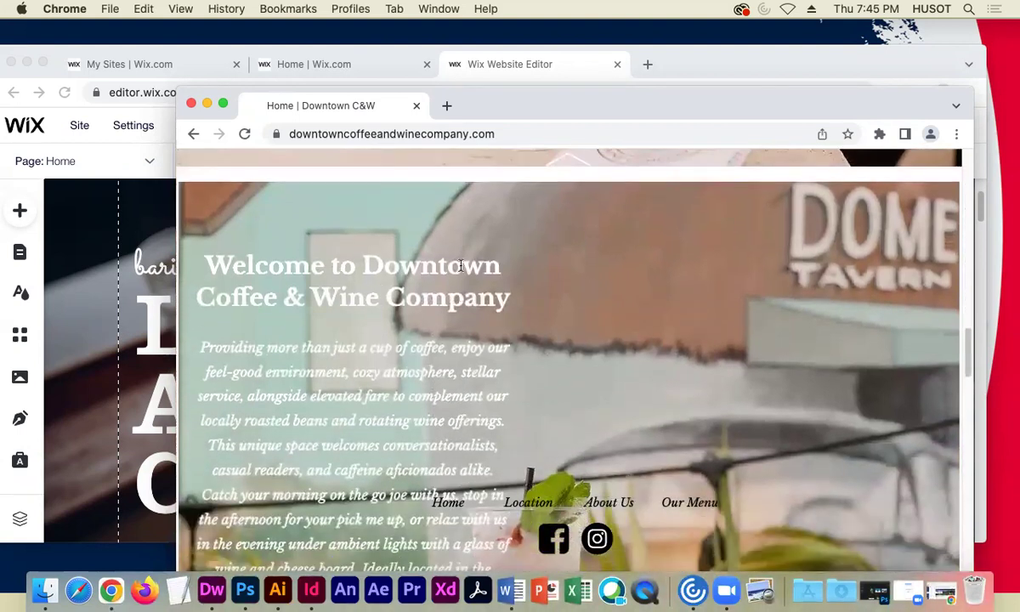
scroll(314, 372, "down", 5)
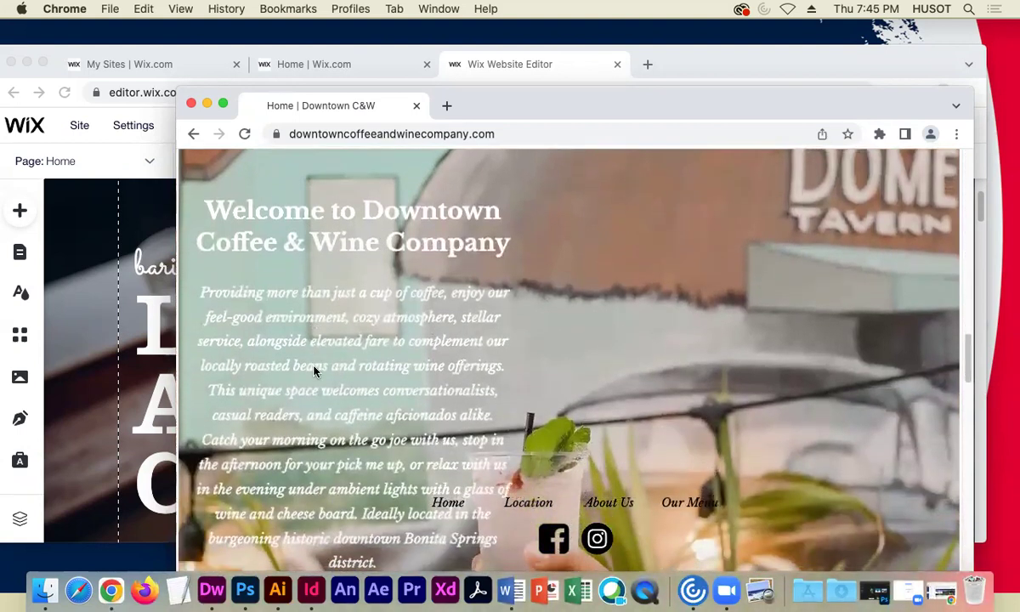
scroll(466, 329, "up", 3)
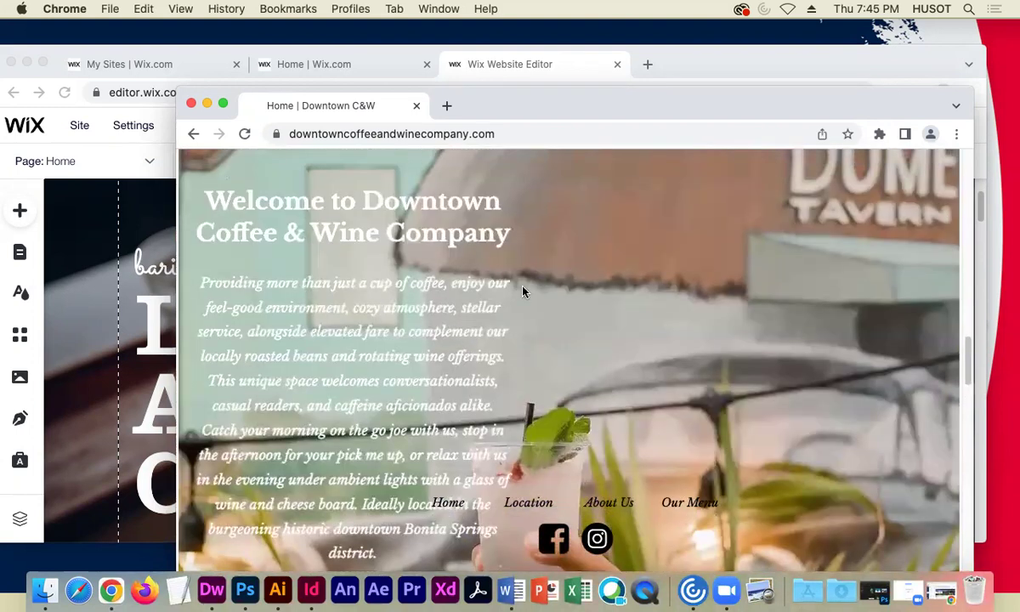
scroll(536, 291, "up", 8)
scroll(546, 290, "down", 15)
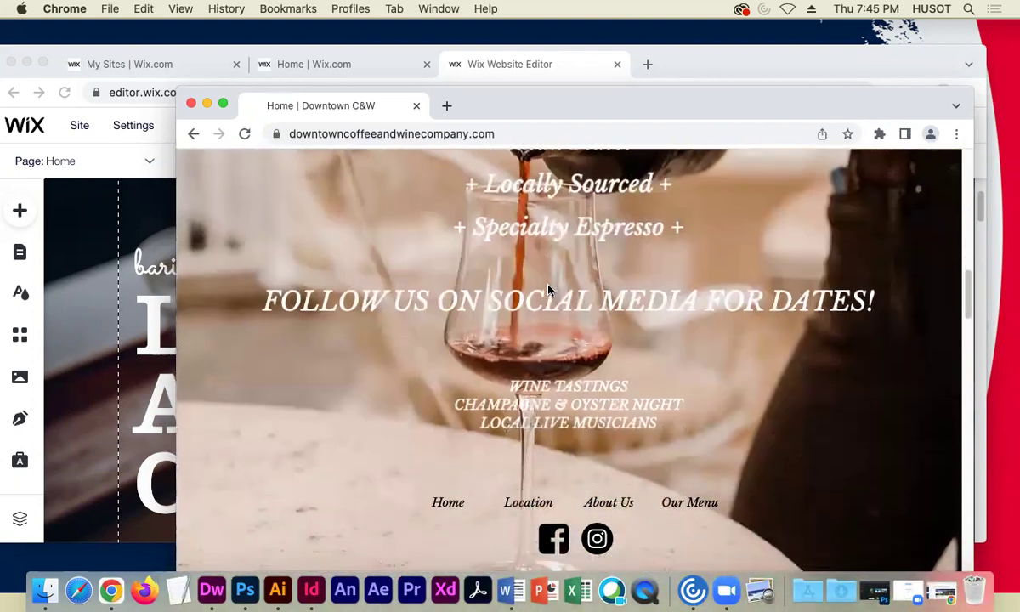
scroll(548, 290, "down", 10)
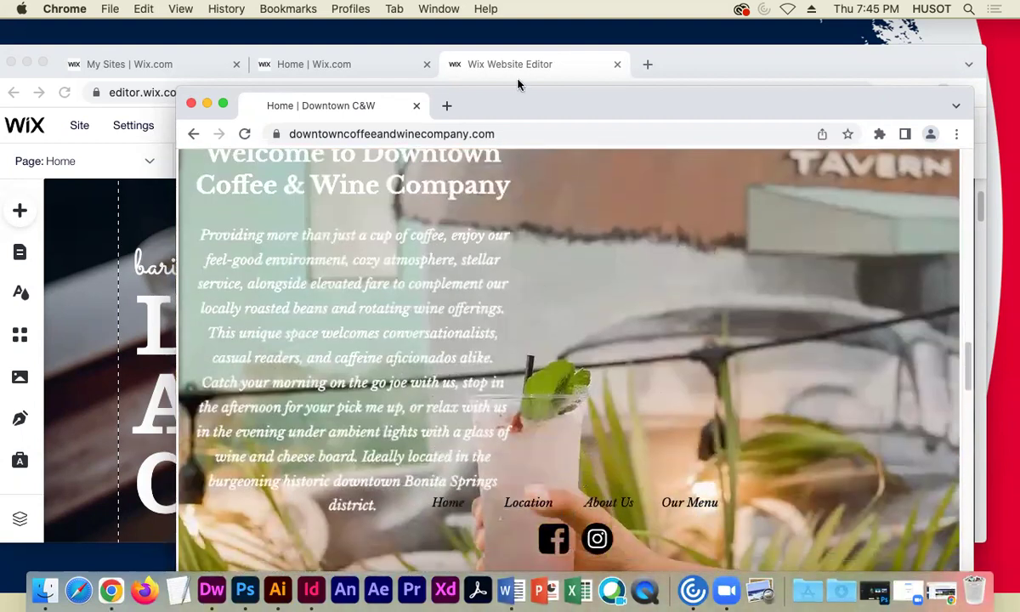
left_click_drag(512, 113, 761, 123)
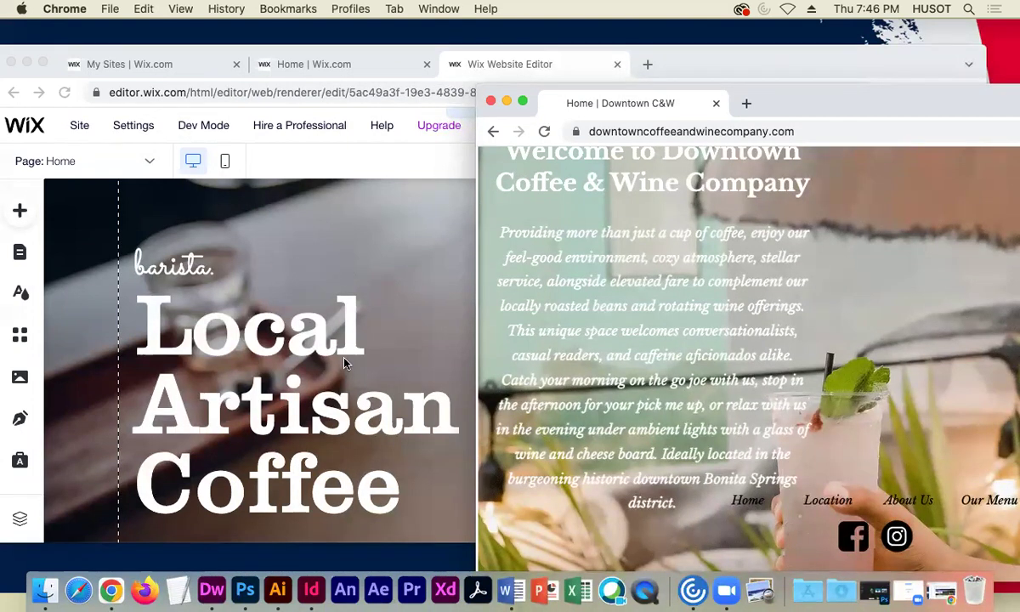
- Minimize the live-site window and select the word 'barista' in the hero script text
left_click(506, 100)
left_click(173, 267)
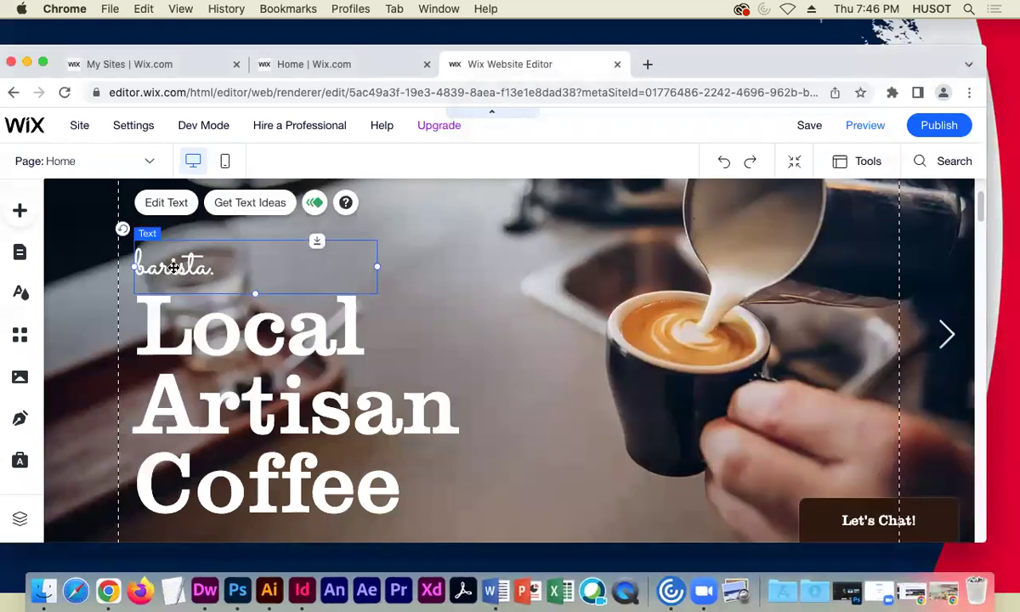
double_click(173, 267)
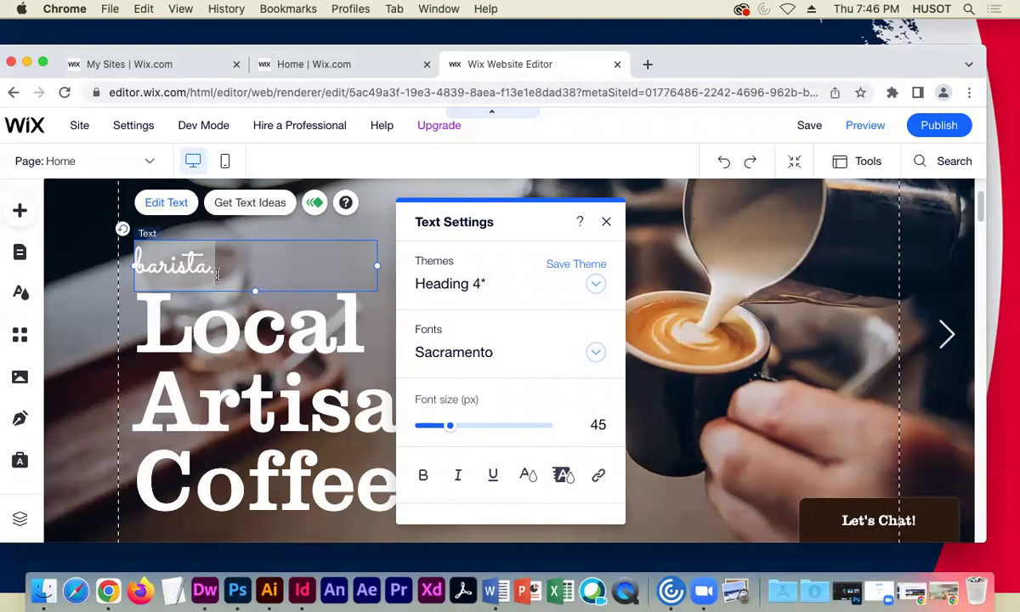
left_click_drag(210, 265, 133, 270)
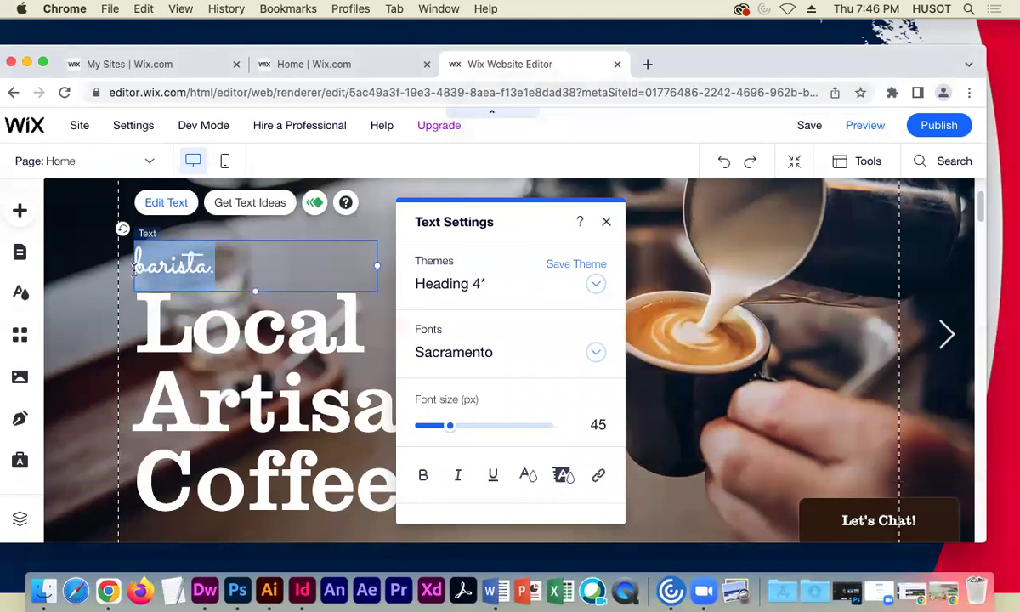
left_click(160, 266)
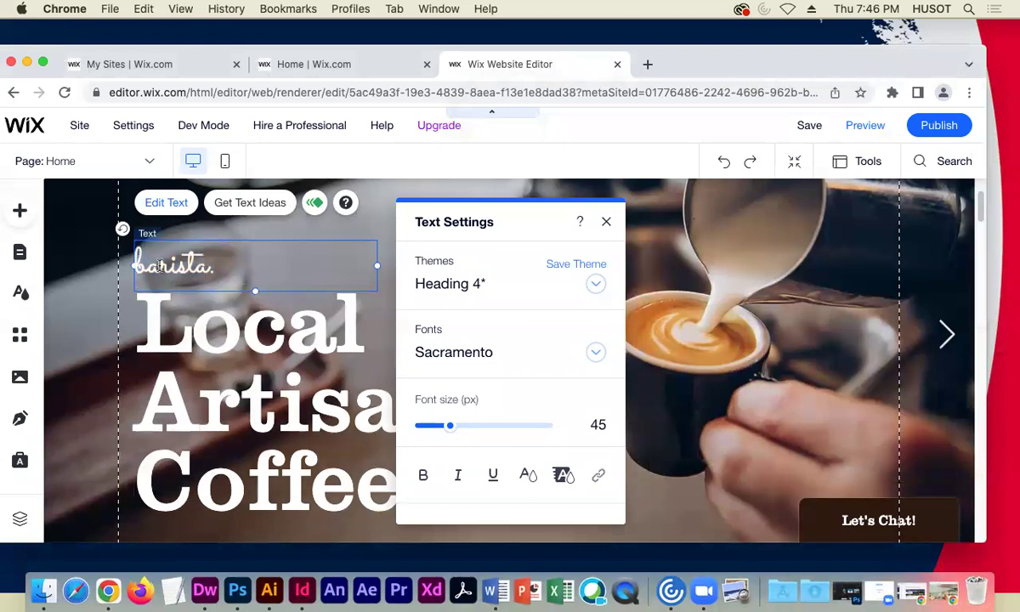
double_click(158, 266)
key("shift+Left")
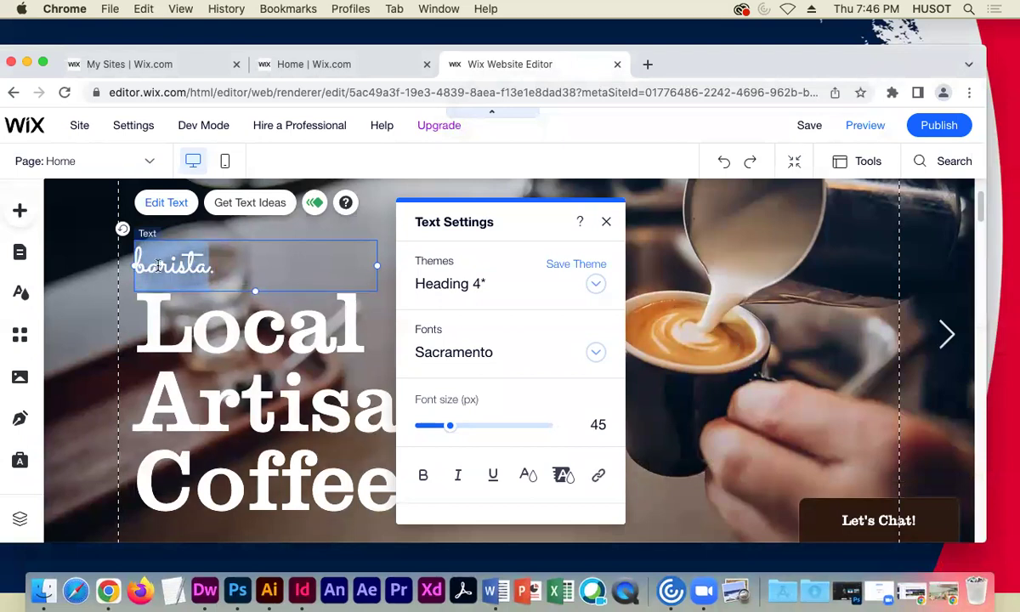
left_click(213, 273)
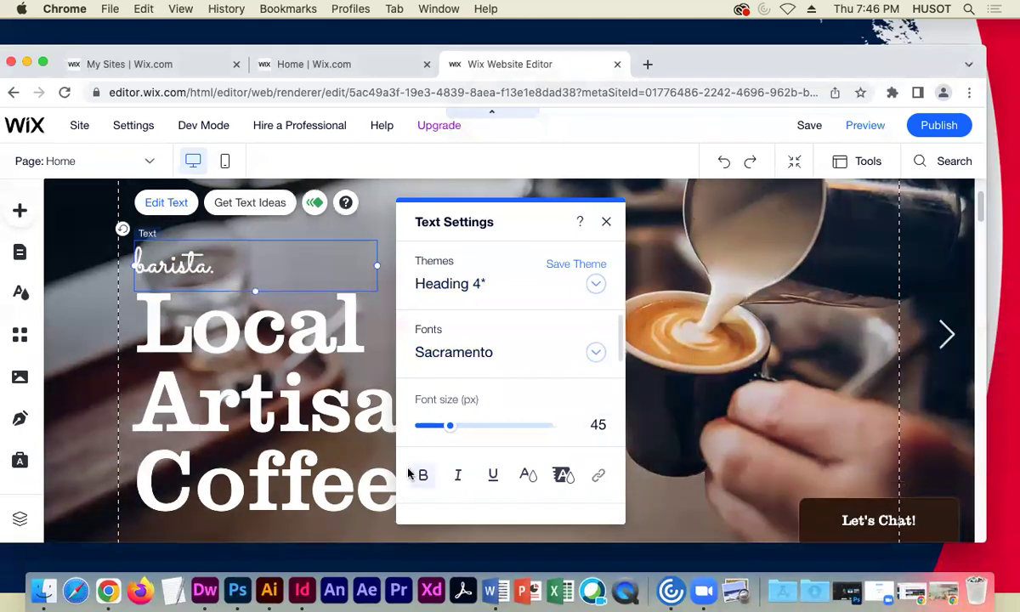
- Open the 'Local Artisan Coffee' heading for editing, then save the site
left_click(206, 325)
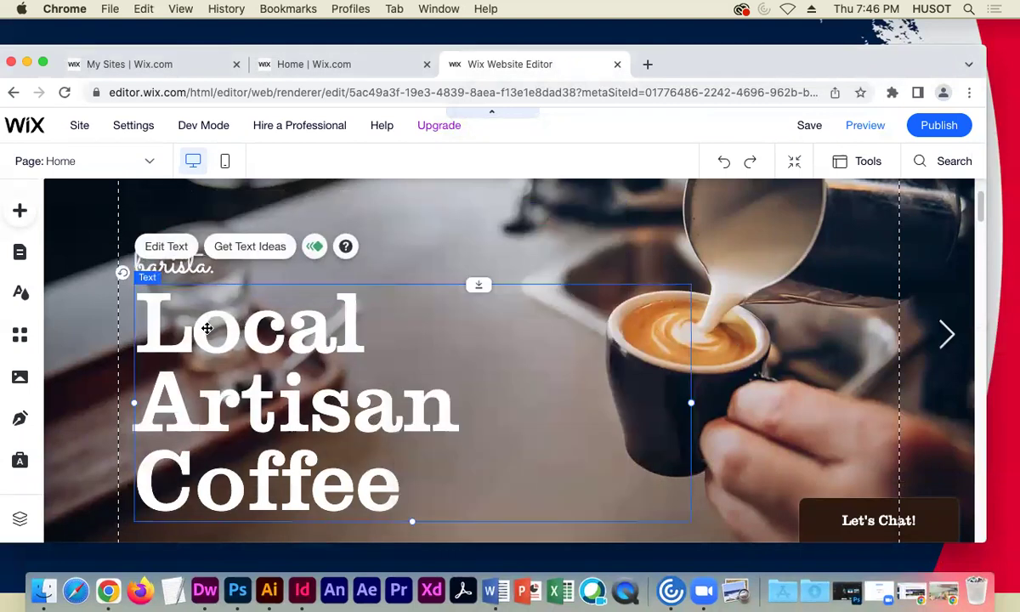
double_click(206, 325)
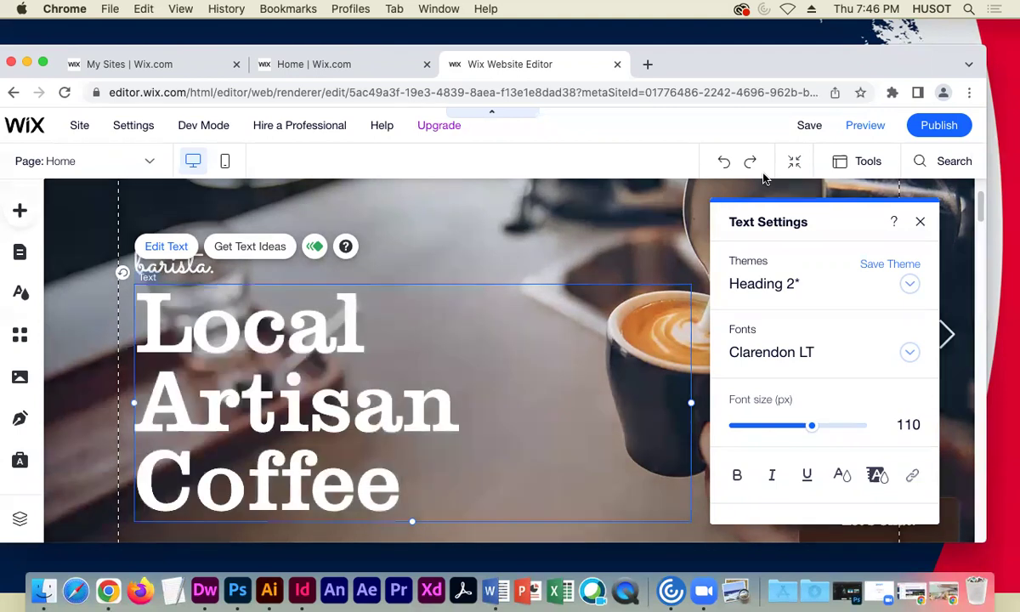
left_click(811, 126)
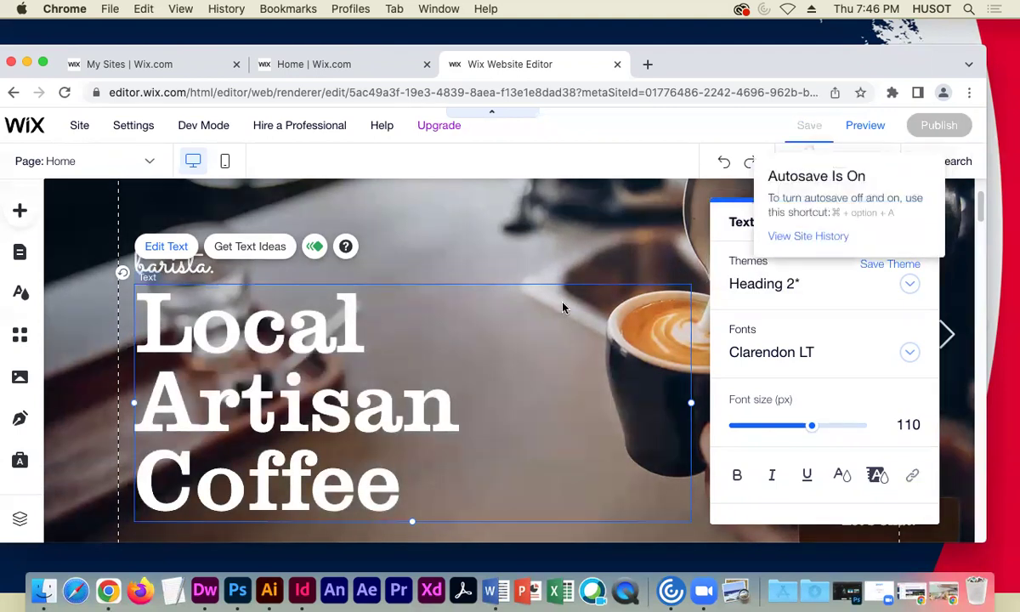
left_click(701, 469)
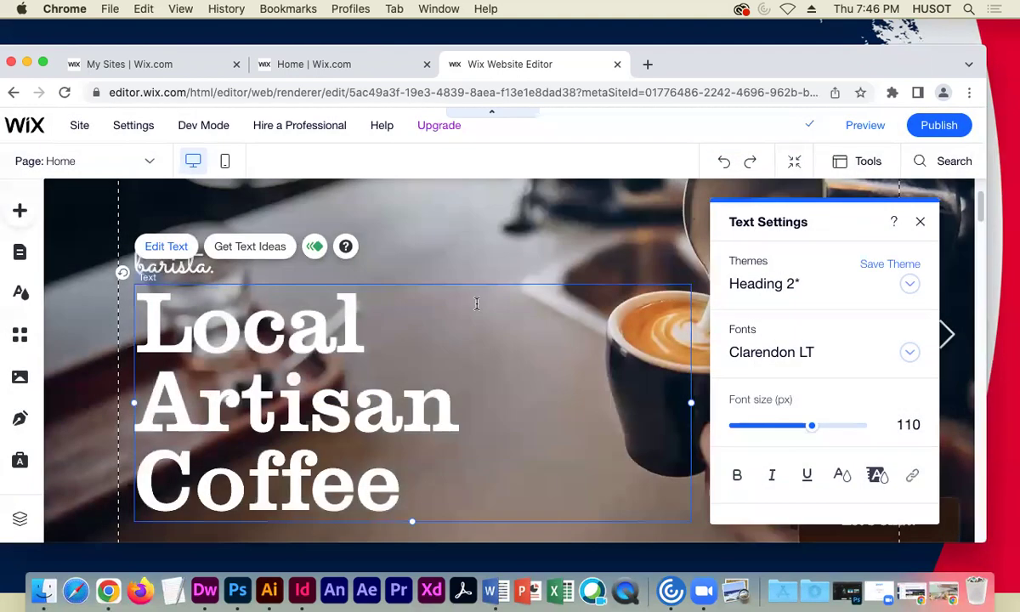
- Reselect the 'barista.' text element and open it for editing again
scroll(304, 262, "down", 1)
scroll(303, 267, "up", 4)
scroll(296, 289, "down", 2)
scroll(296, 283, "down", 2)
left_click(166, 229)
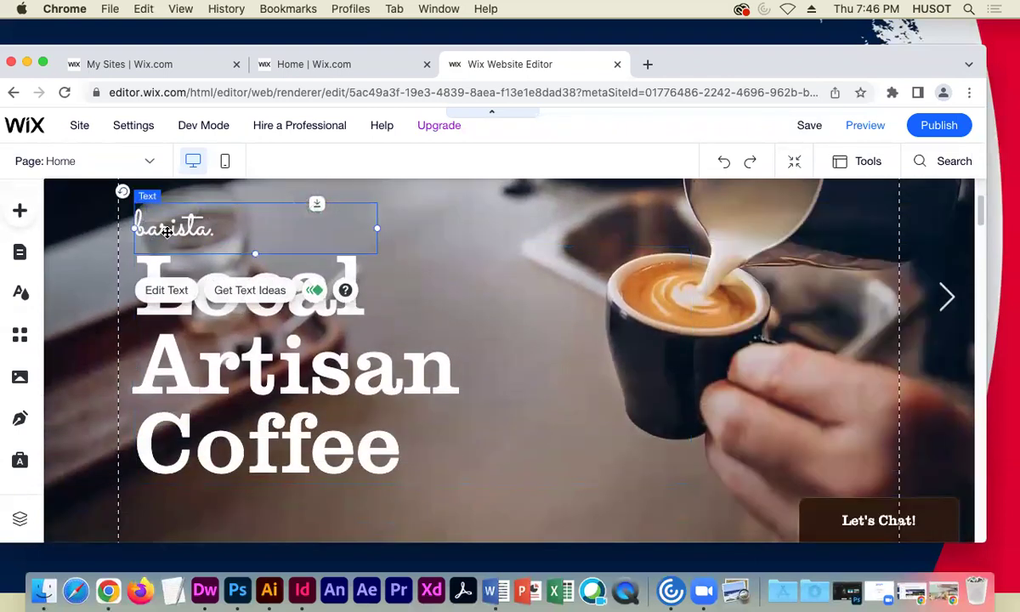
left_click(169, 289)
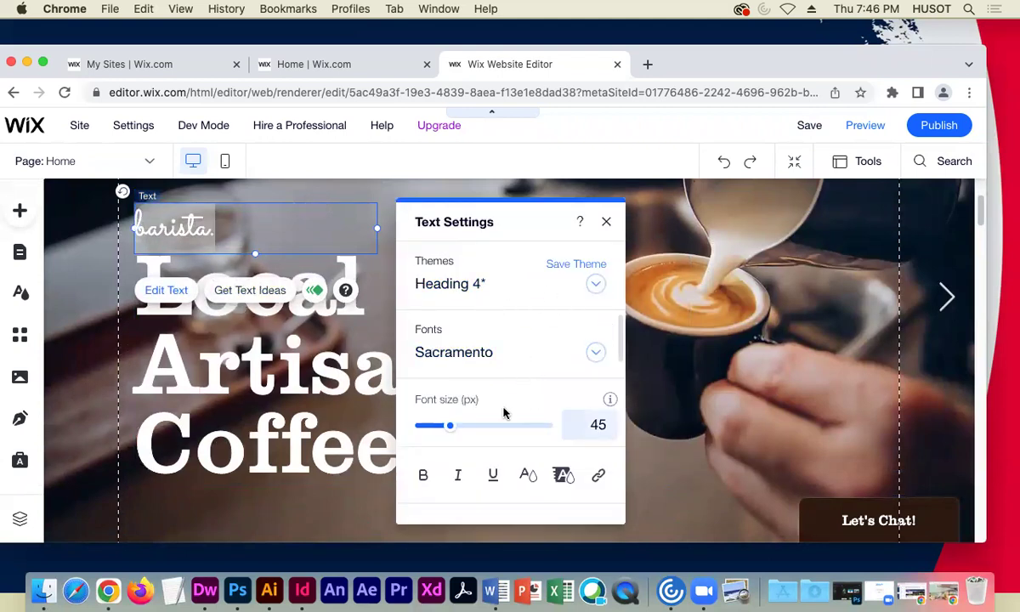
scroll(505, 412, "down", 1)
scroll(503, 414, "down", 1)
- Try selecting parts of 'barista.' without changing it, then select the Local Artisan Coffee heading
left_click(202, 226)
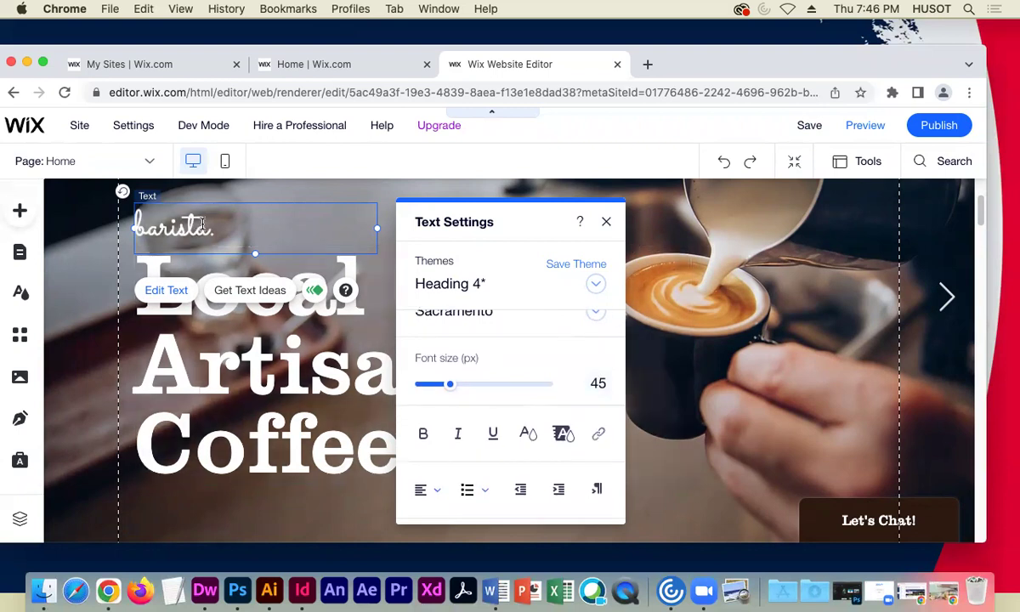
key("shift+End")
left_click_drag(137, 226, 180, 226)
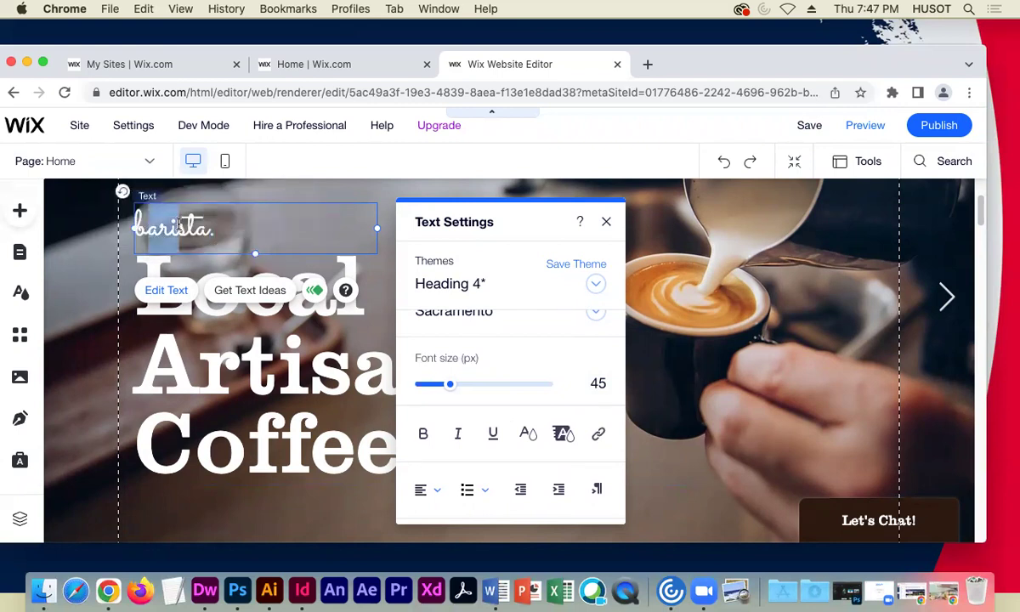
left_click(235, 228)
left_click_drag(221, 228, 128, 225)
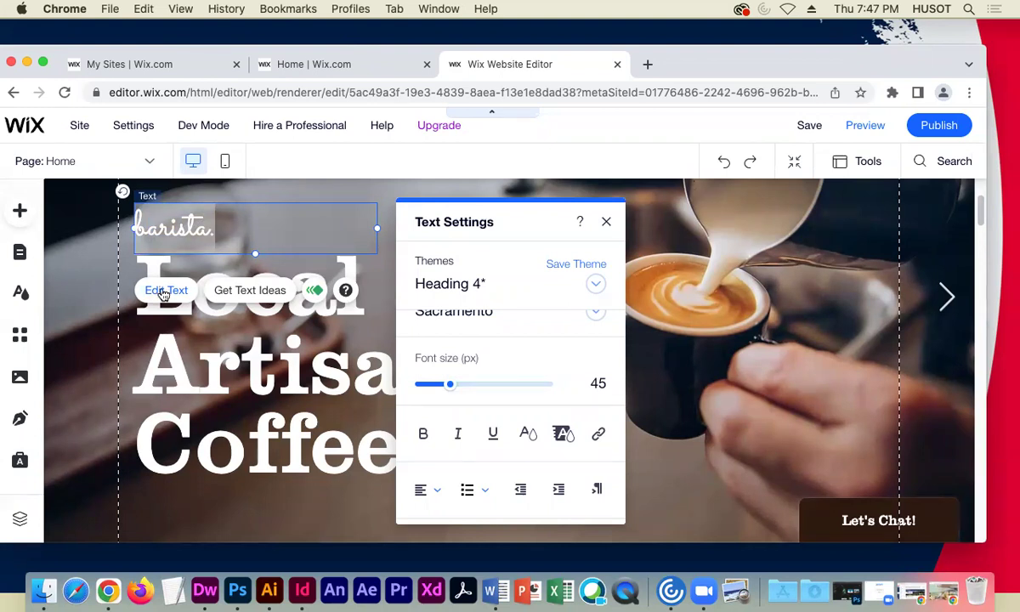
left_click(160, 346)
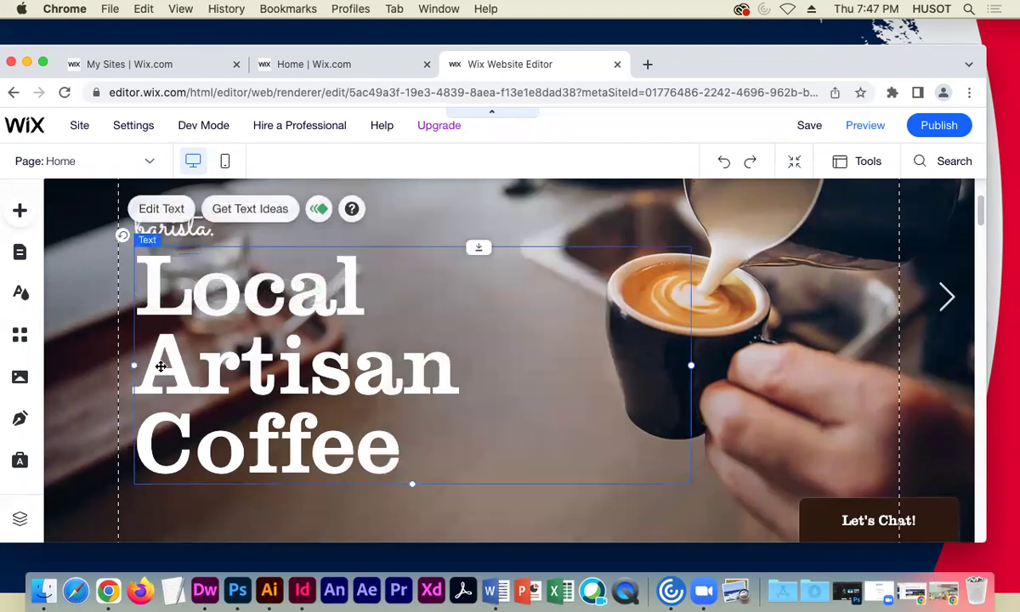
- Open the hero heading and the 'Truly Great Coffee' text for editing, leaving both unchanged
double_click(174, 361)
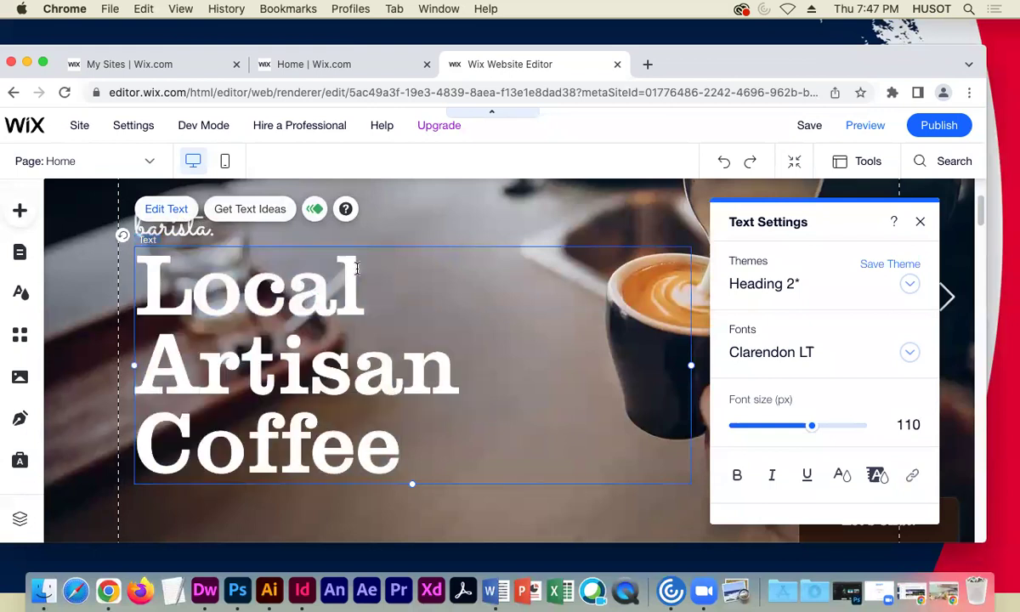
left_click_drag(366, 288, 167, 293)
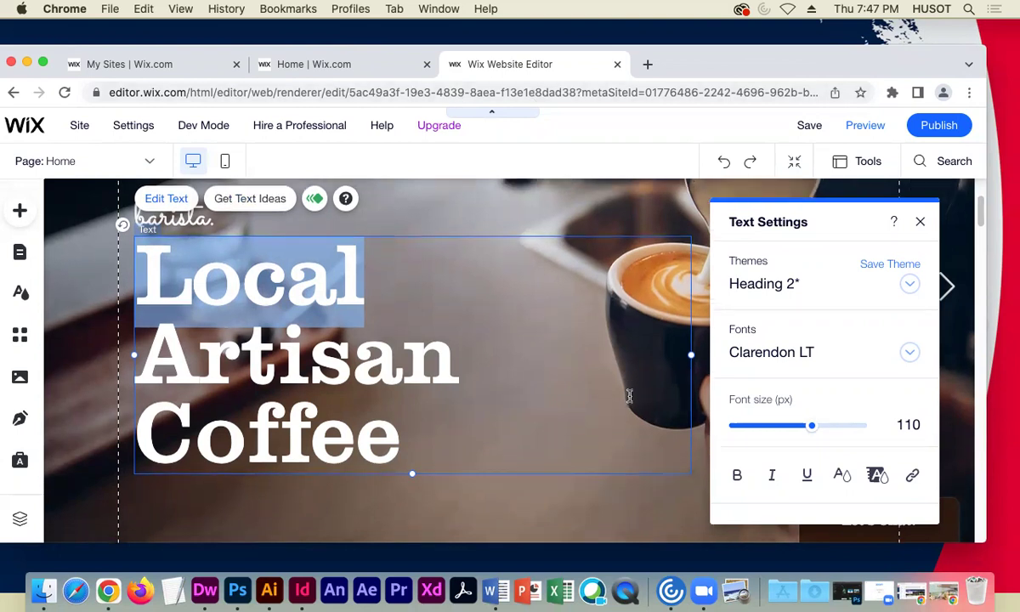
scroll(513, 416, "down", 5)
left_click(509, 437)
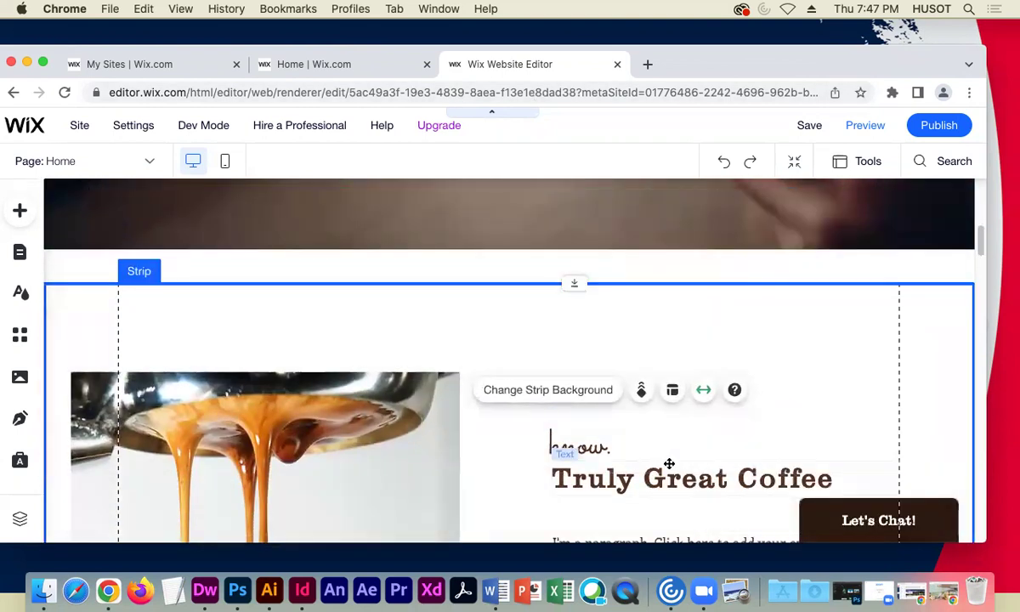
left_click(622, 483)
double_click(622, 483)
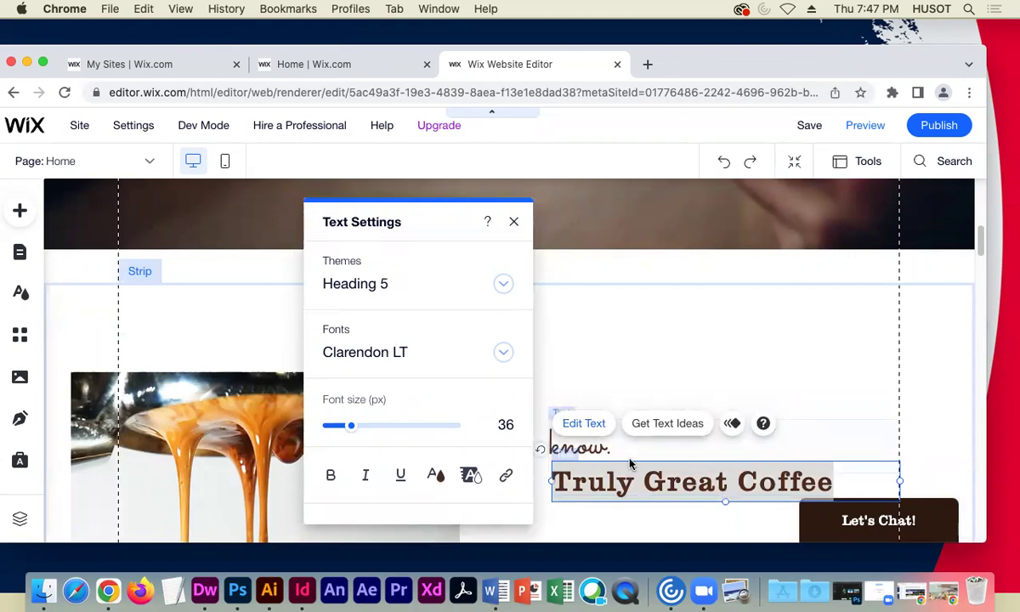
left_click(514, 221)
- Select the espresso section strip and publish the site's latest changes
left_click(94, 341)
scroll(91, 336, "up", 10)
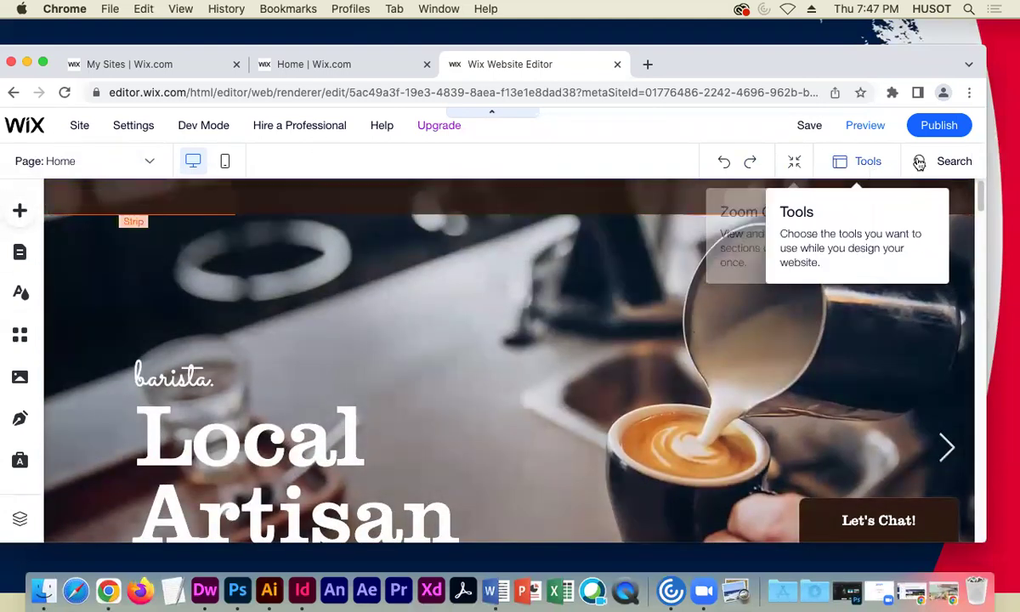
left_click(920, 125)
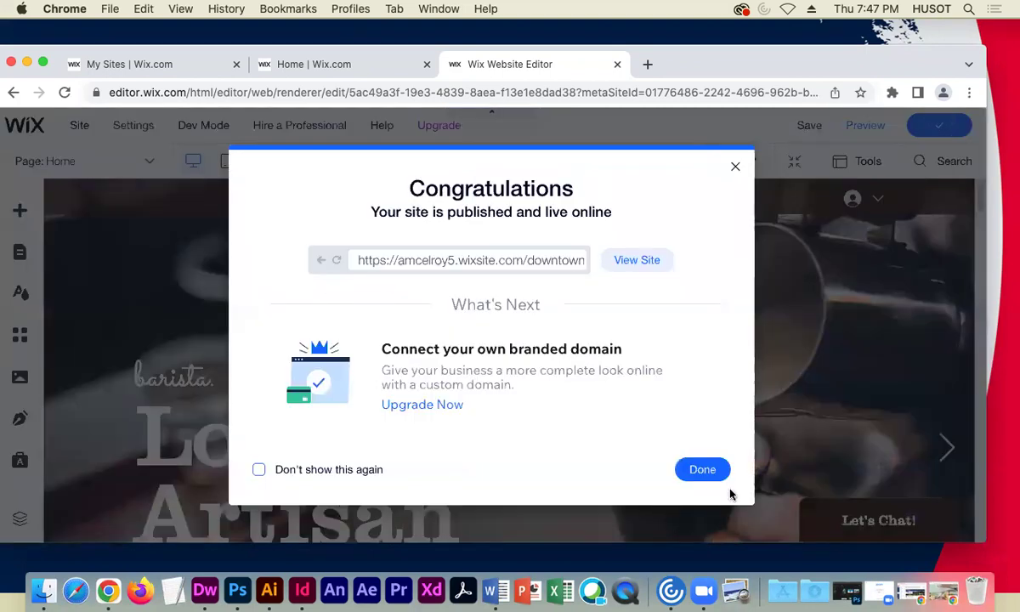
- Dismiss the publish confirmation and view the live site via Dashboard > Site Actions
left_click(693, 468)
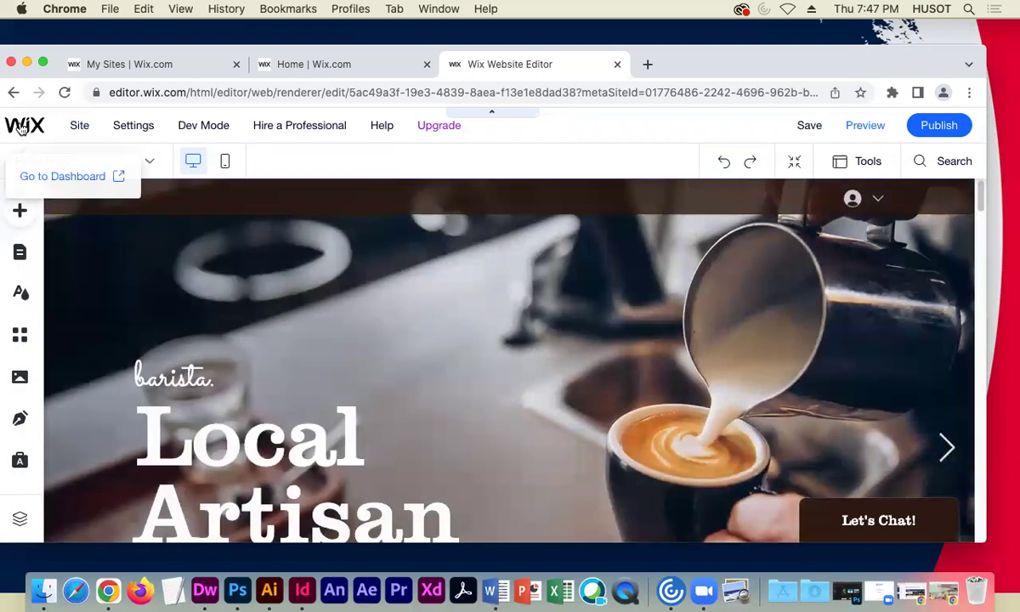
left_click(34, 177)
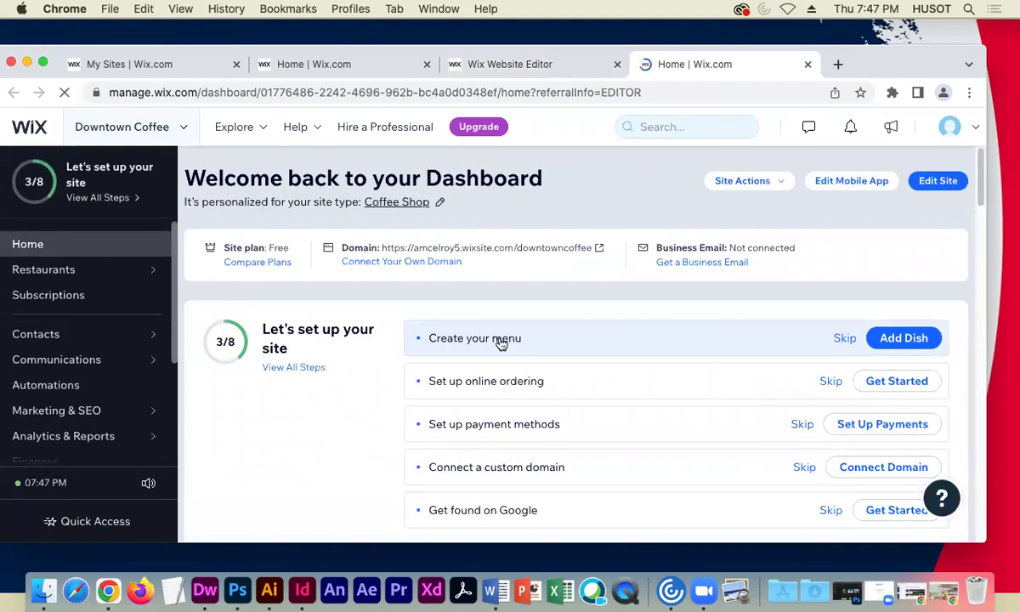
scroll(787, 414, "down", 3)
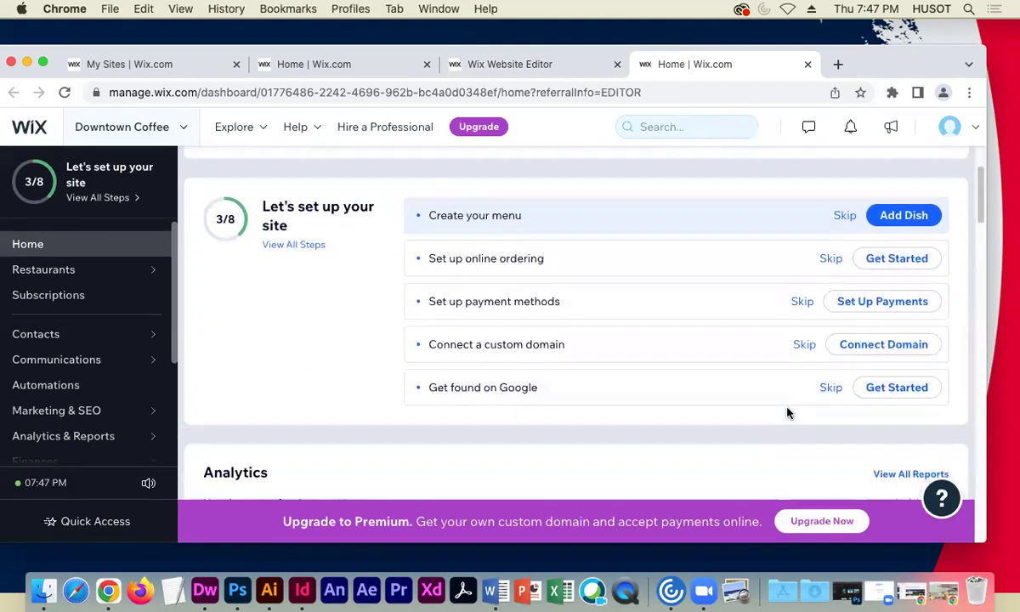
scroll(553, 412, "down", 7)
scroll(553, 412, "up", 10)
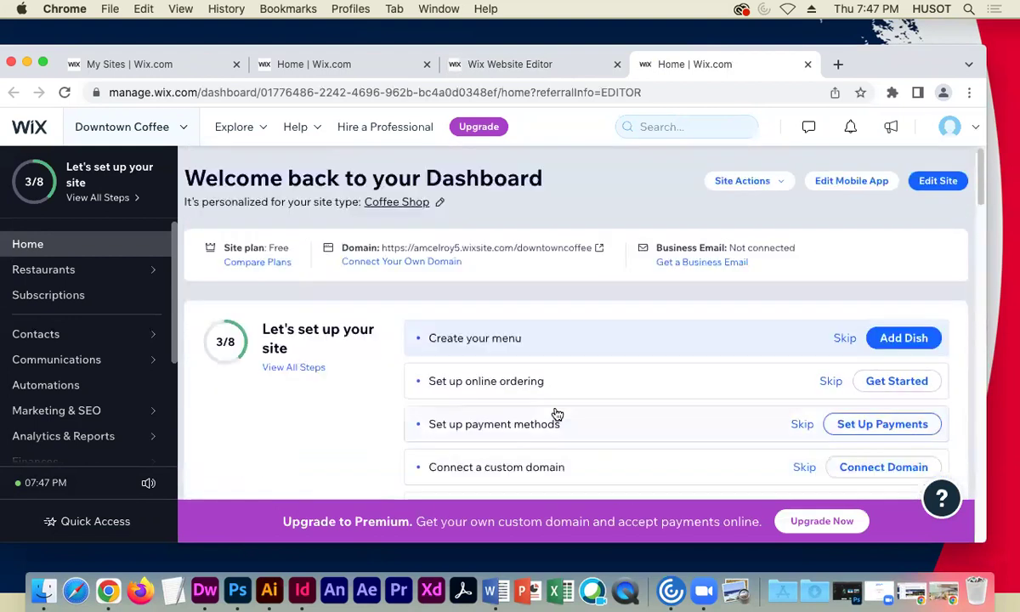
left_click(780, 182)
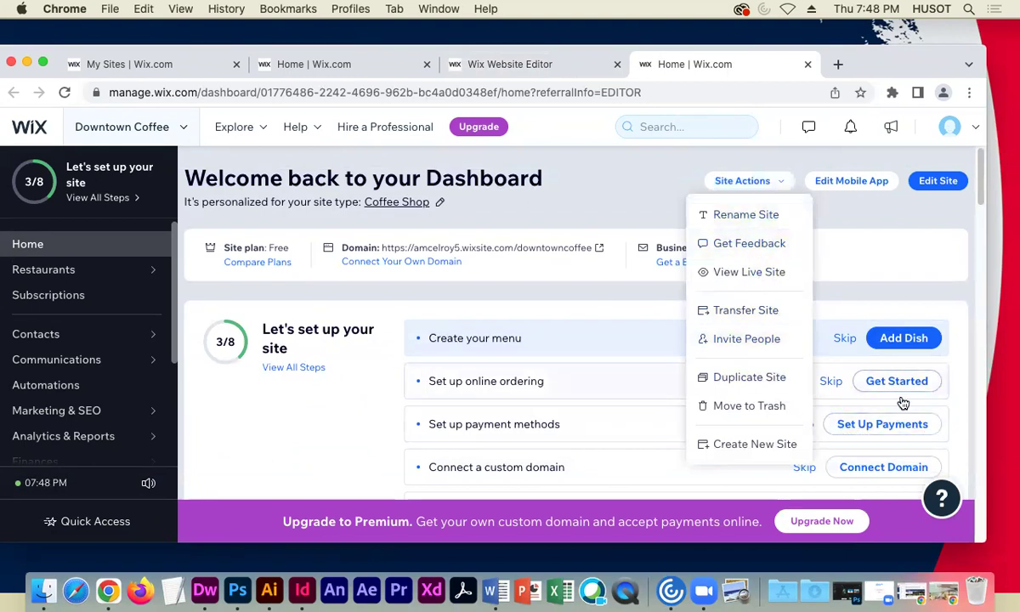
left_click(767, 271)
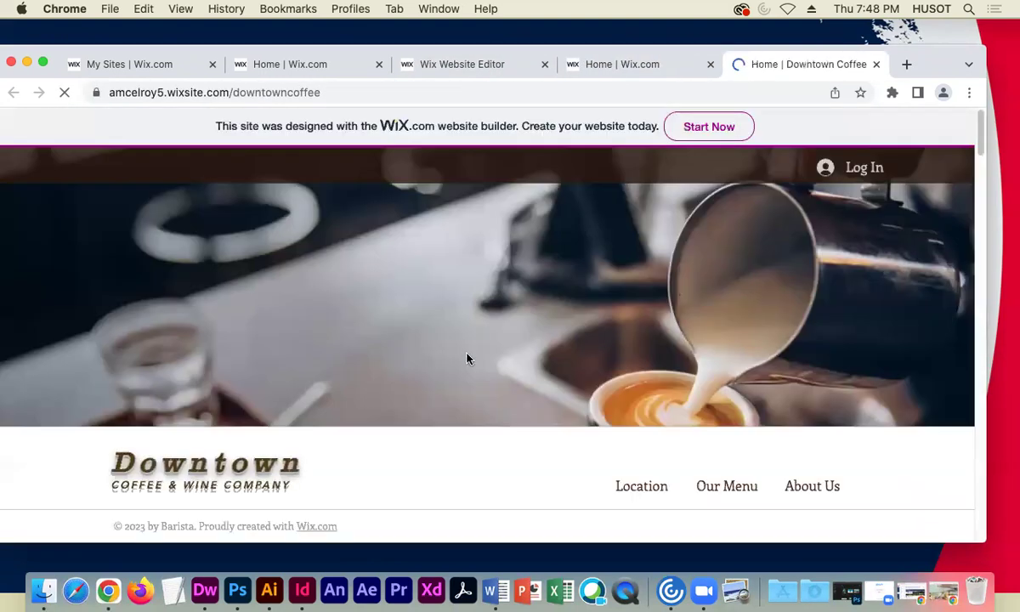
- Close the live-site tab and both dashboard tabs, returning to the Wix Editor
scroll(380, 386, "down", 3)
scroll(380, 387, "up", 5)
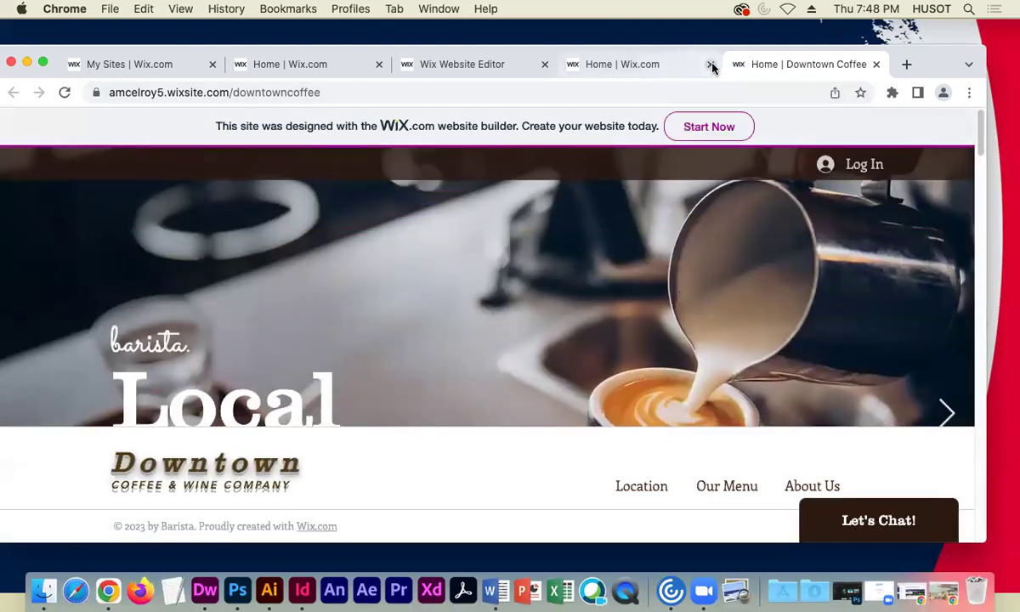
left_click(876, 66)
left_click(514, 66)
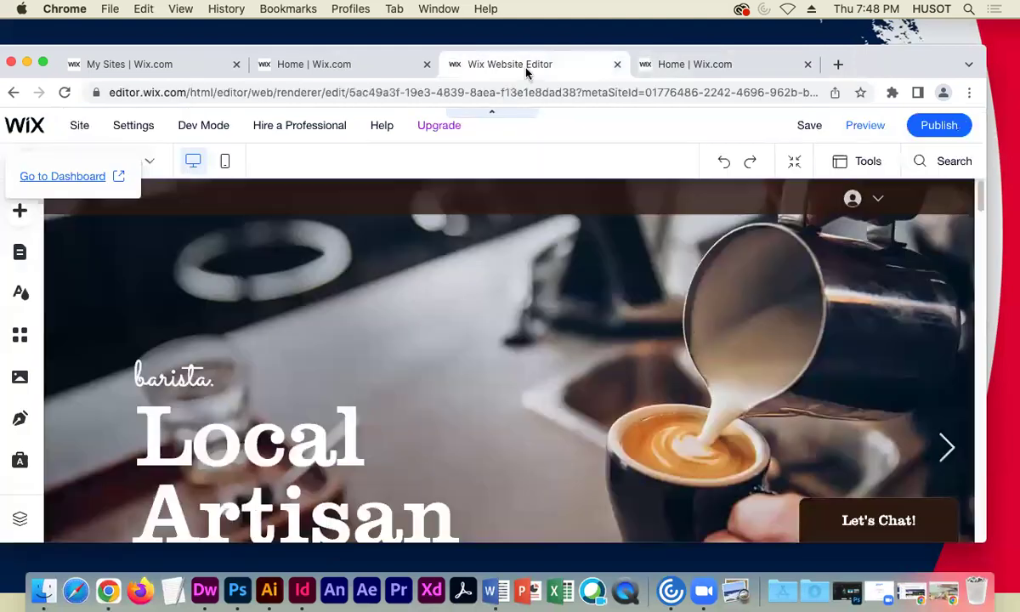
left_click(746, 66)
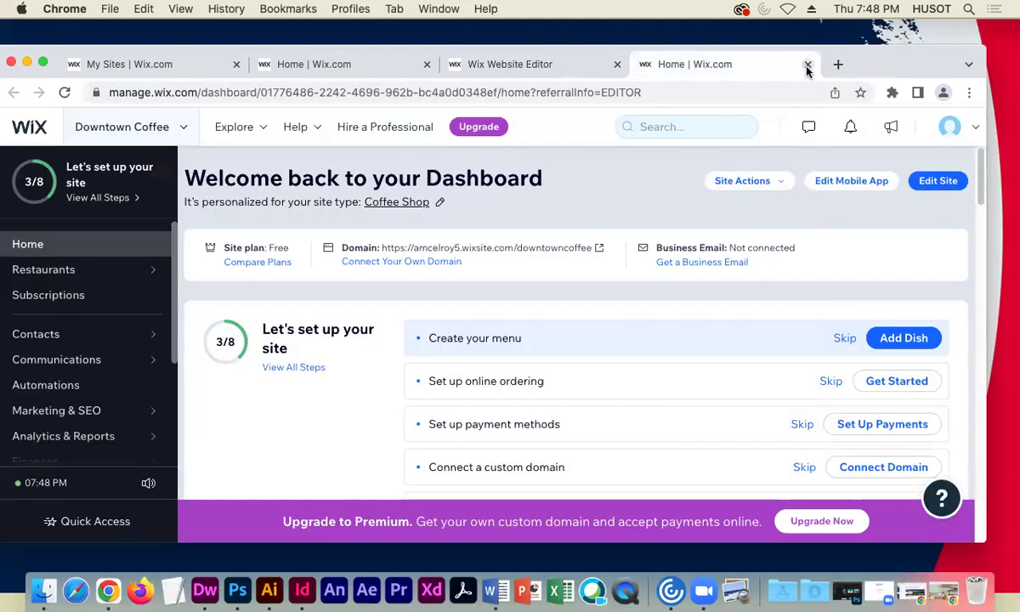
left_click(807, 66)
left_click(375, 66)
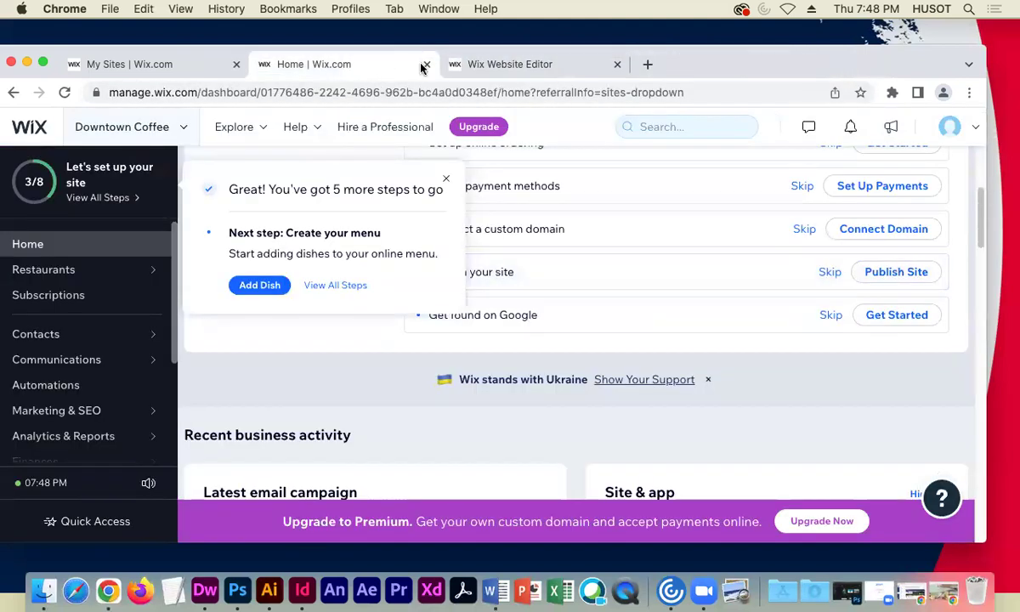
left_click(426, 64)
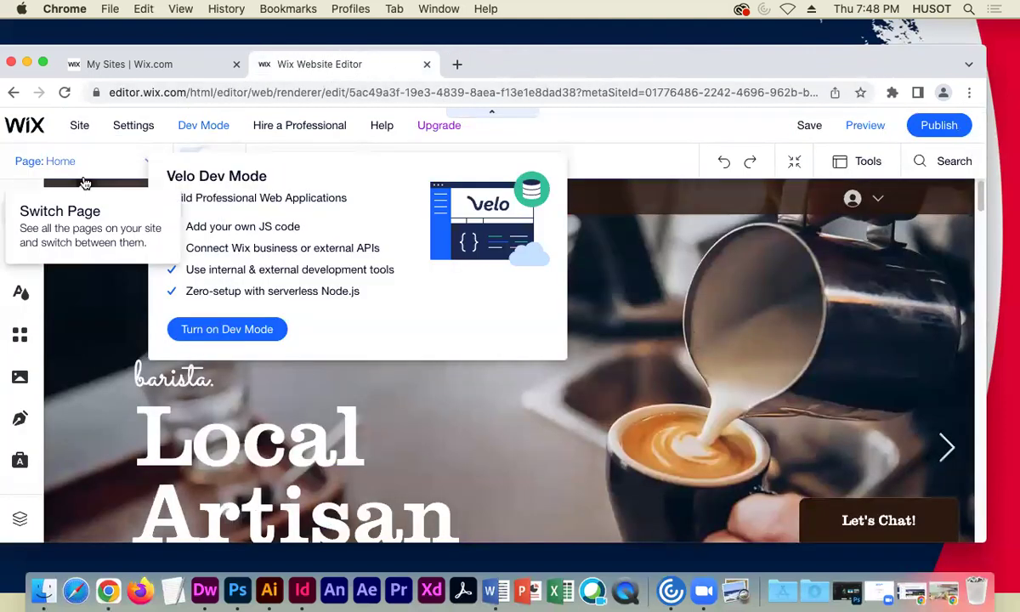
- Check the site pages list and stay on the Home page
left_click(95, 164)
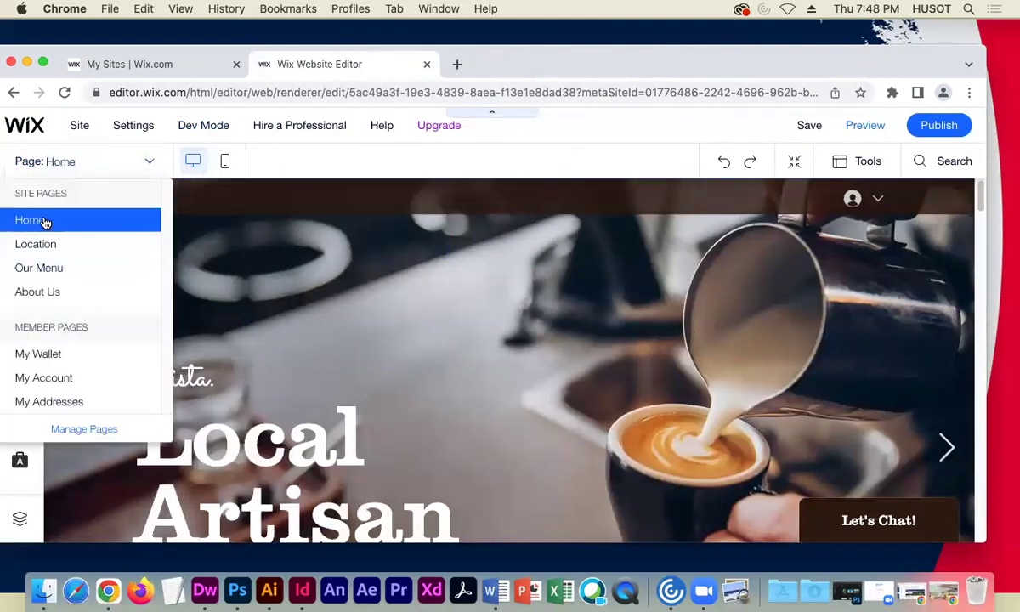
left_click(43, 218)
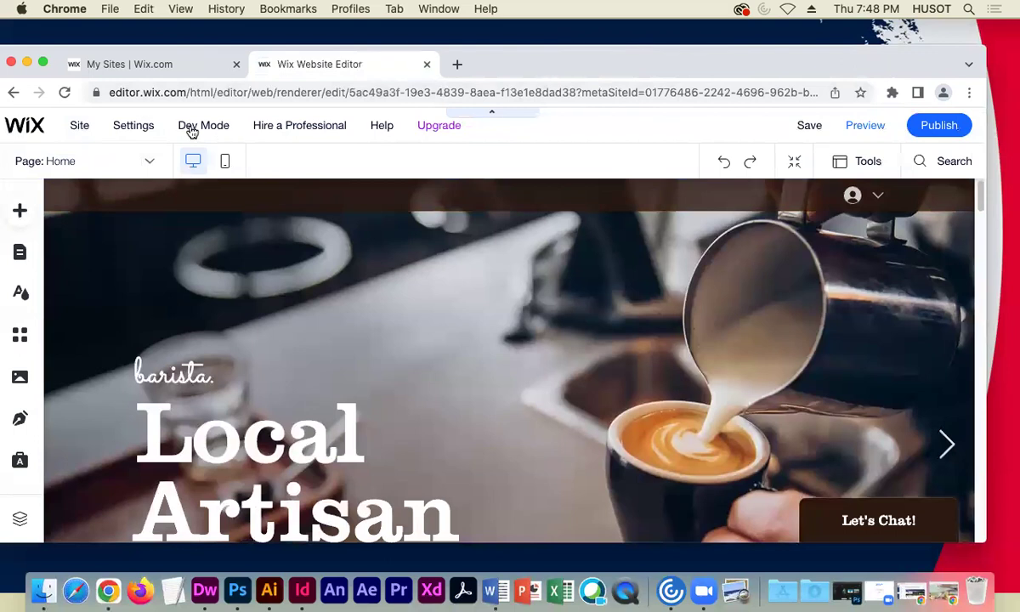
mouse_move(201, 131)
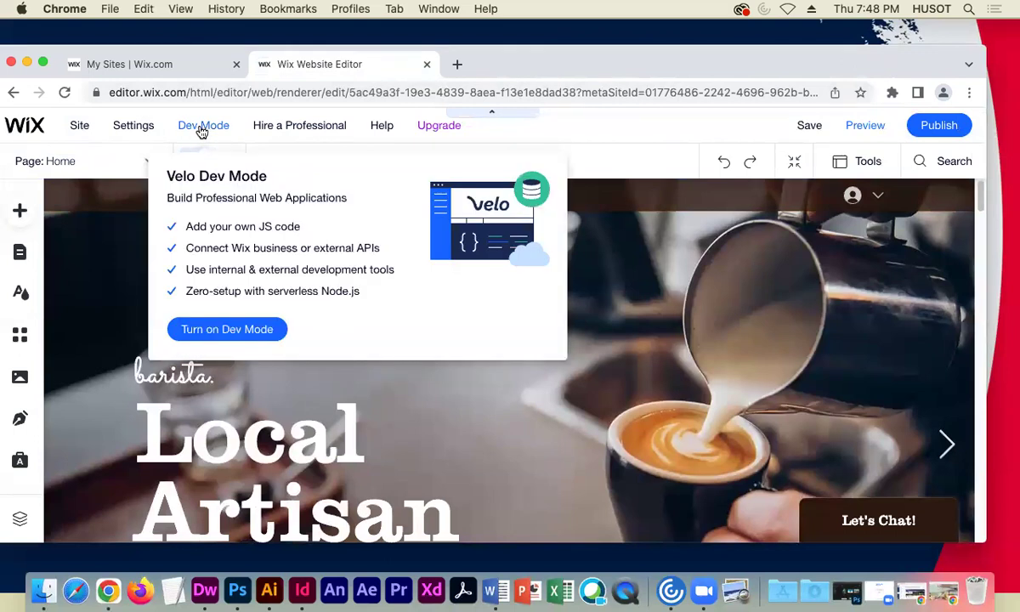
left_click(241, 330)
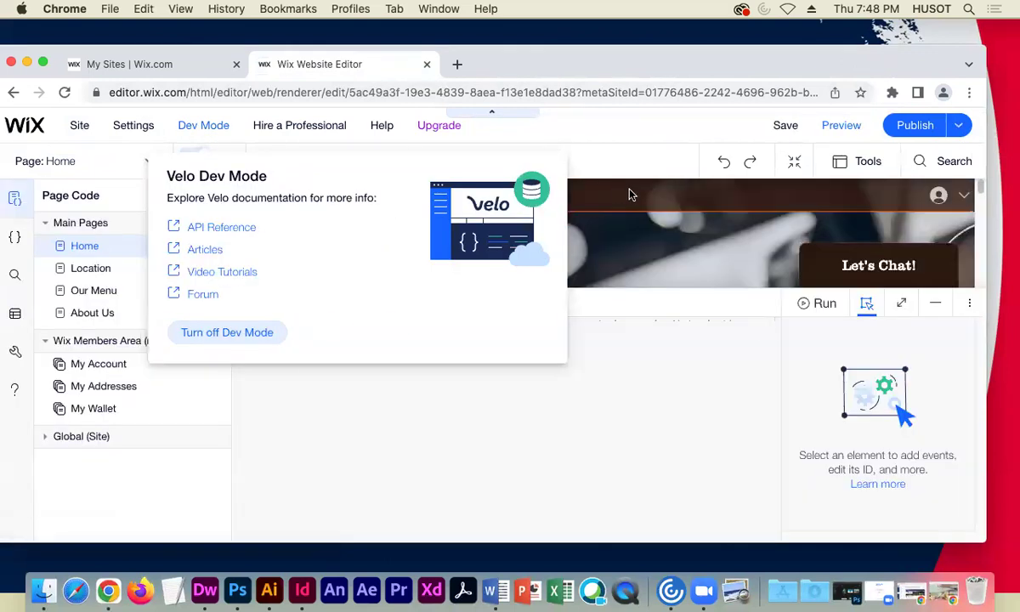
left_click(966, 304)
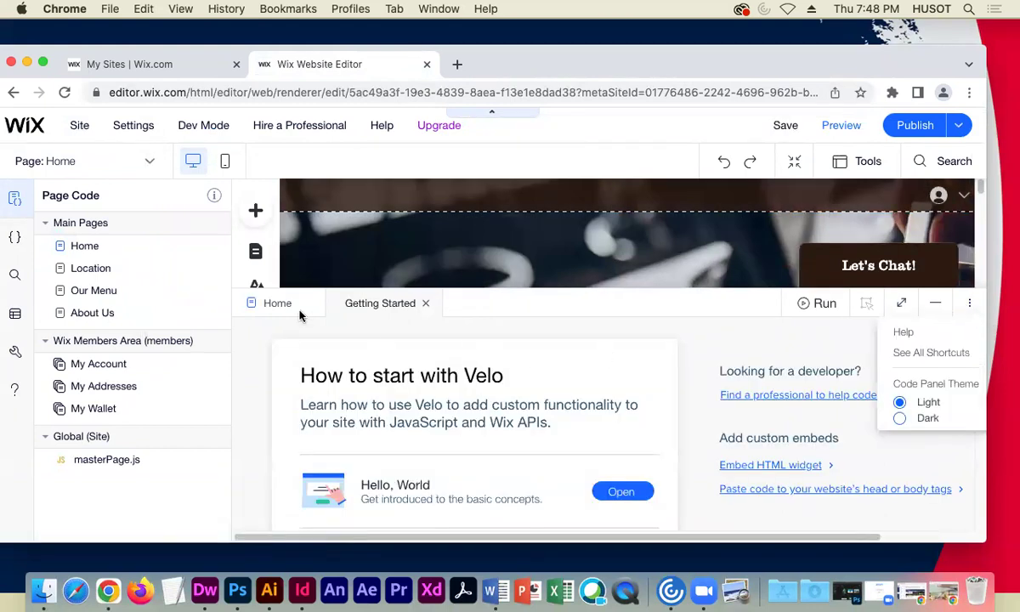
left_click(423, 304)
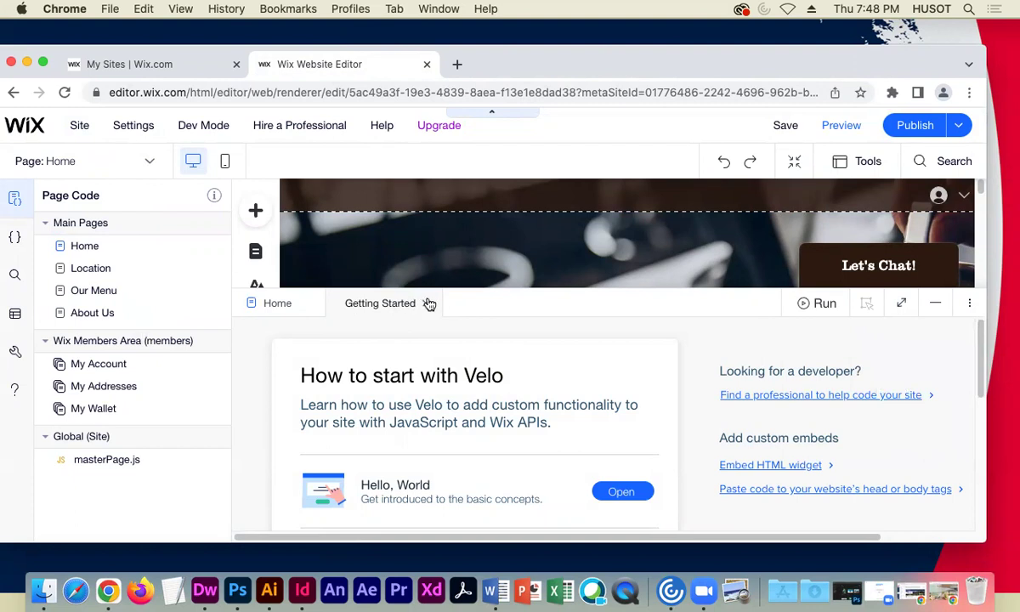
mouse_move(196, 125)
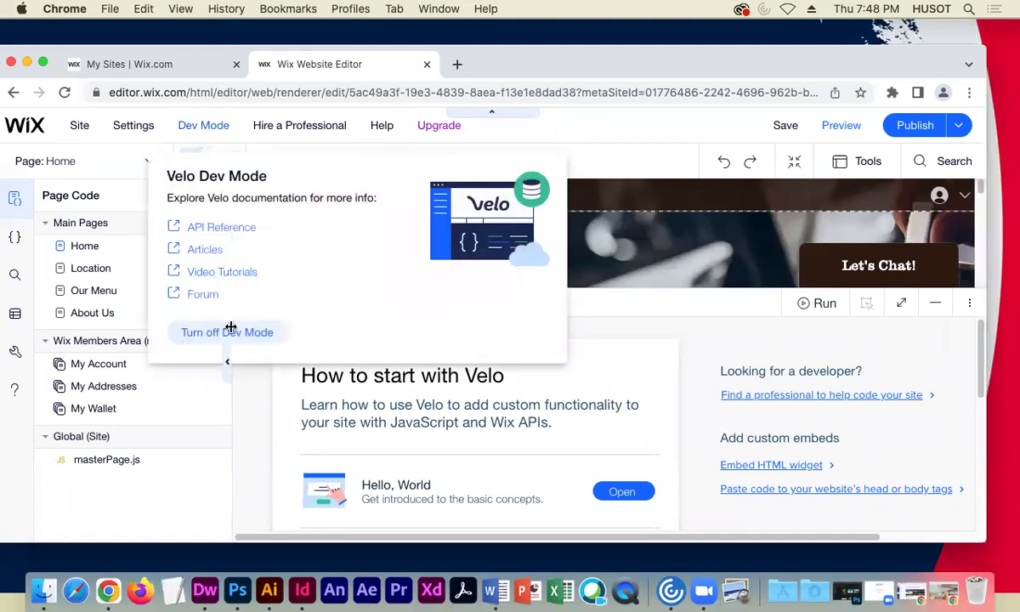
left_click(214, 338)
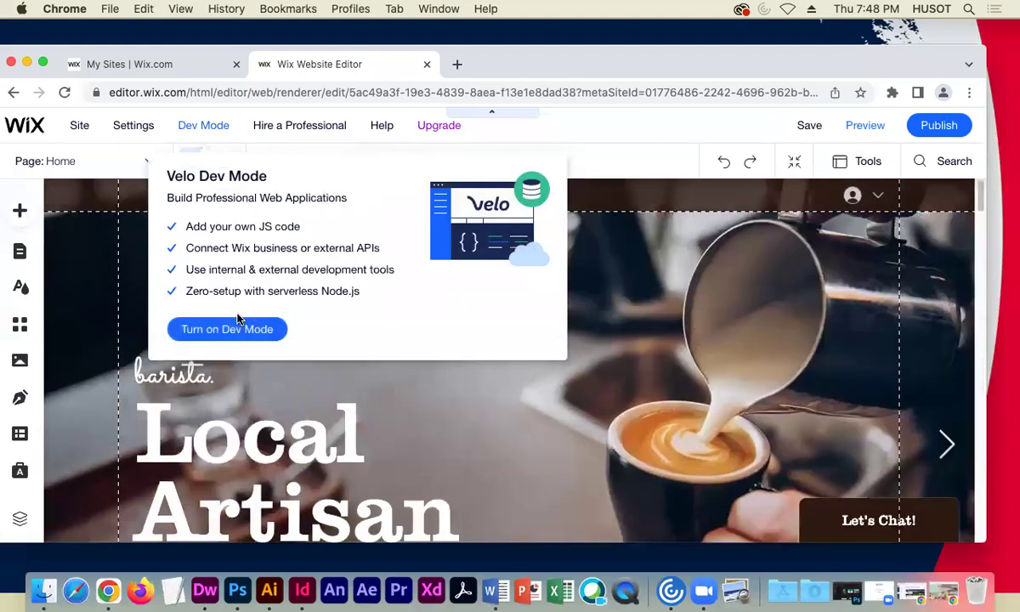
left_click(234, 413)
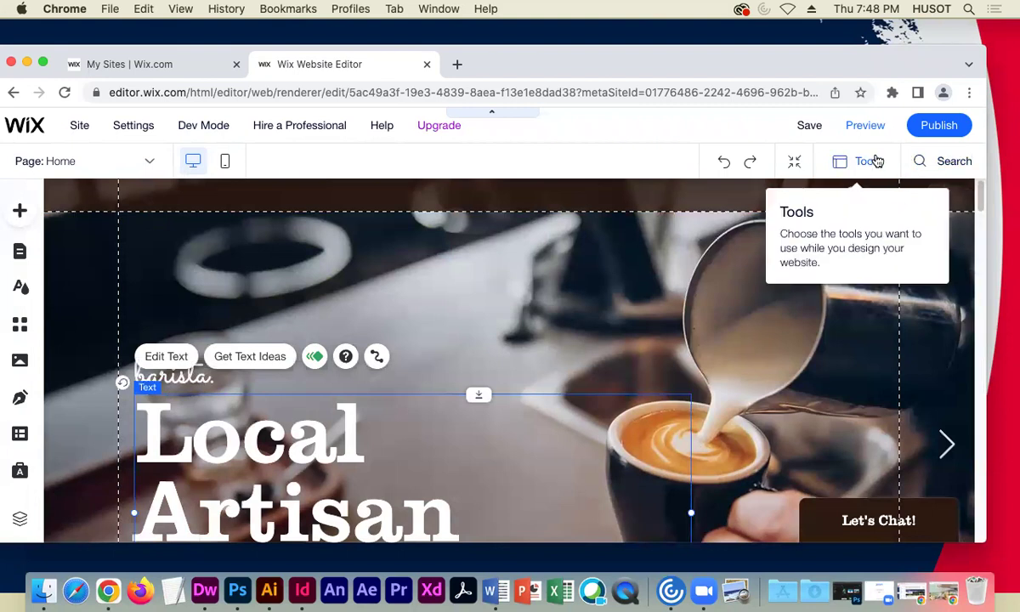
left_click(162, 357)
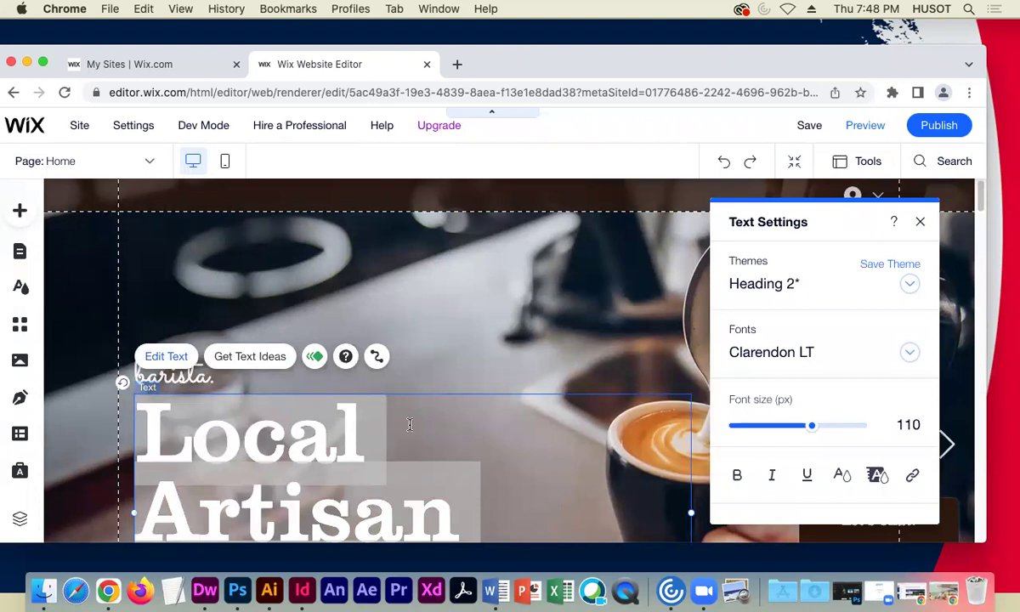
scroll(431, 428, "down", 3)
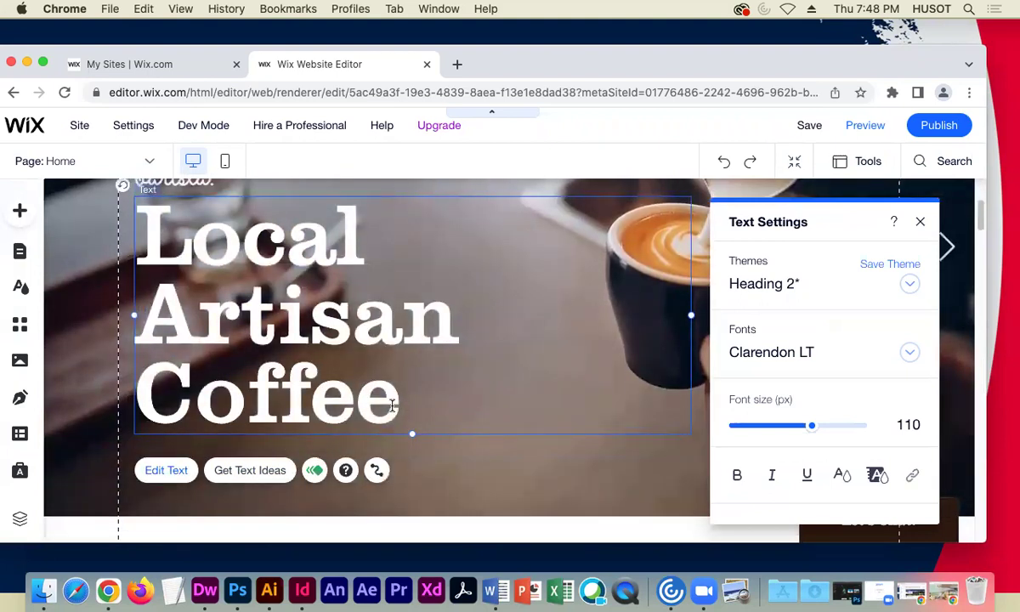
double_click(399, 402)
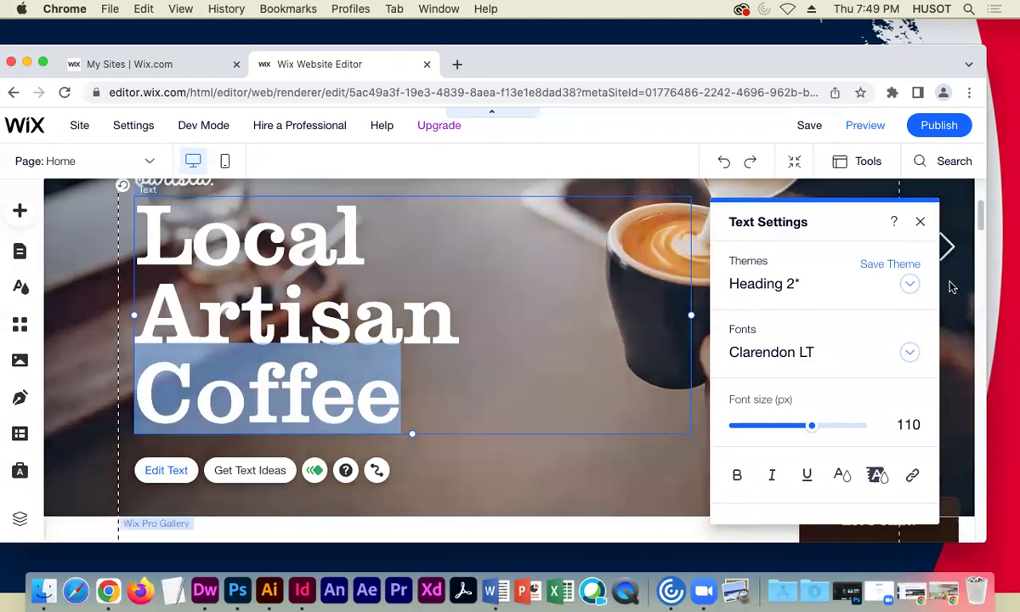
left_click(921, 222)
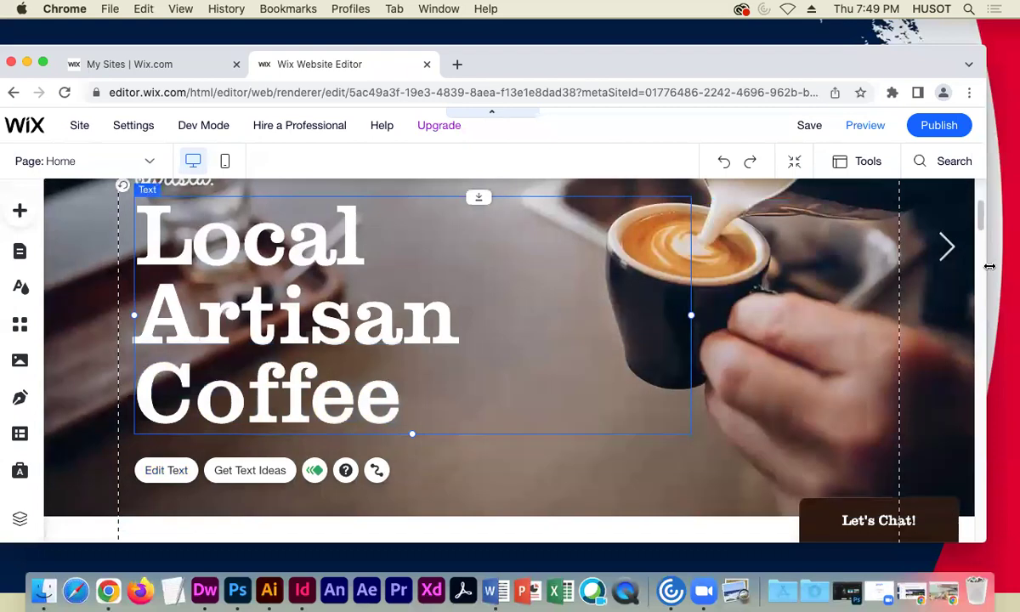
left_click(747, 353)
scroll(307, 318, "up", 3)
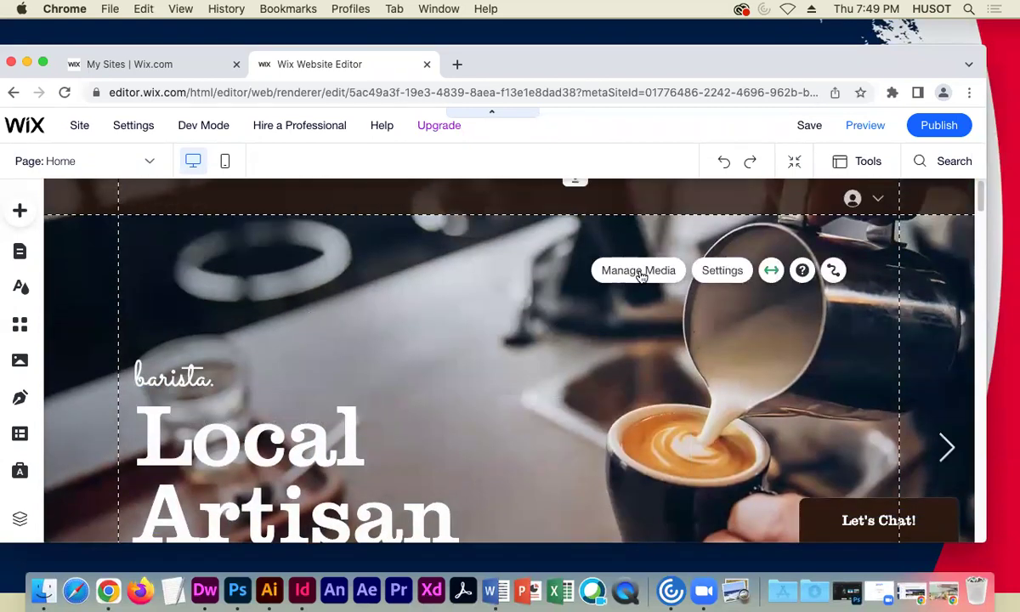
- From the hero gallery's media organiser, search Wix stock images for 'coFFEE'
left_click(627, 275)
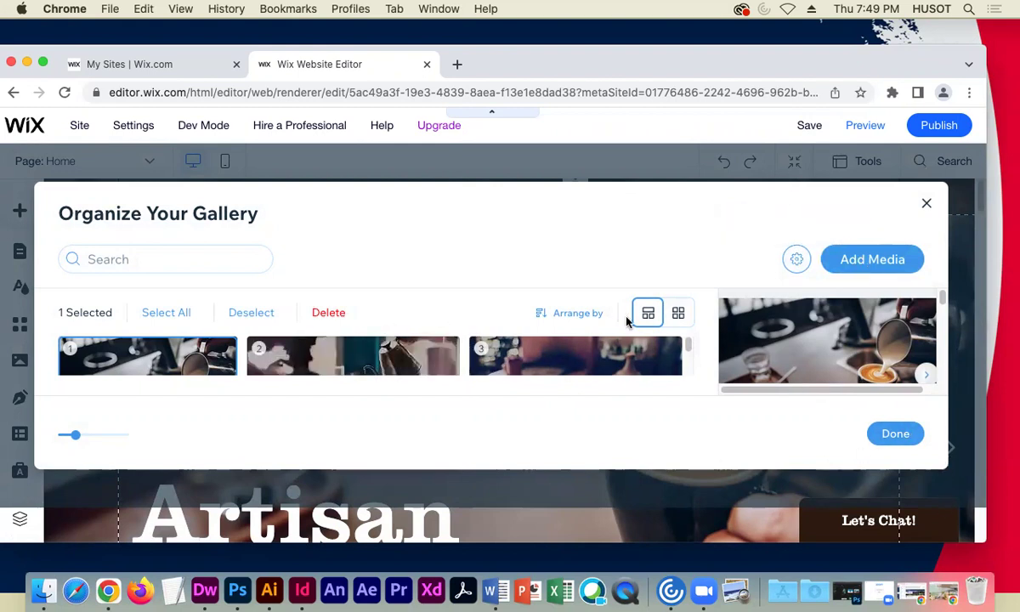
left_click(875, 260)
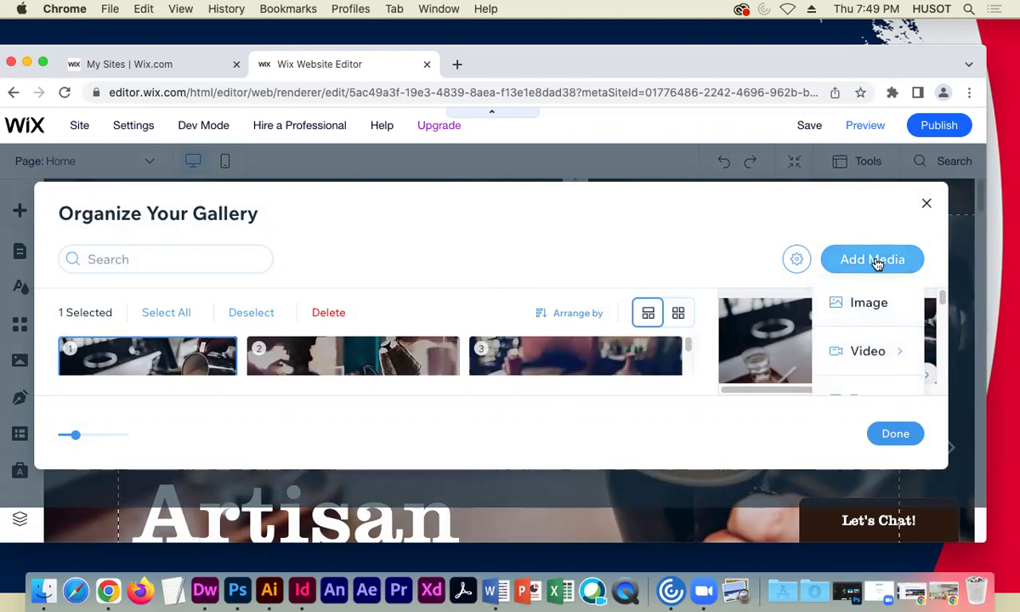
left_click(879, 308)
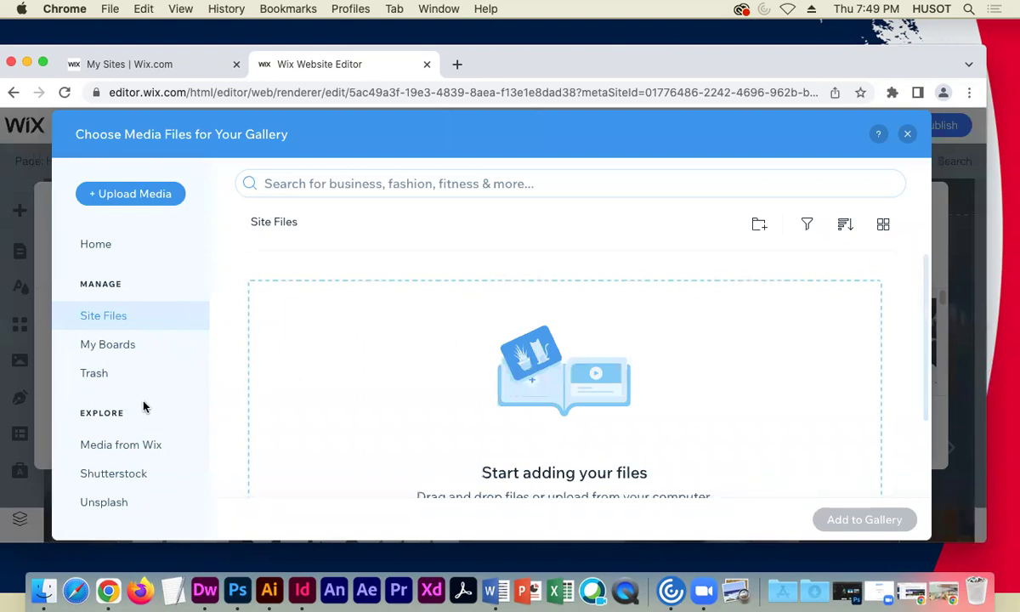
left_click(119, 447)
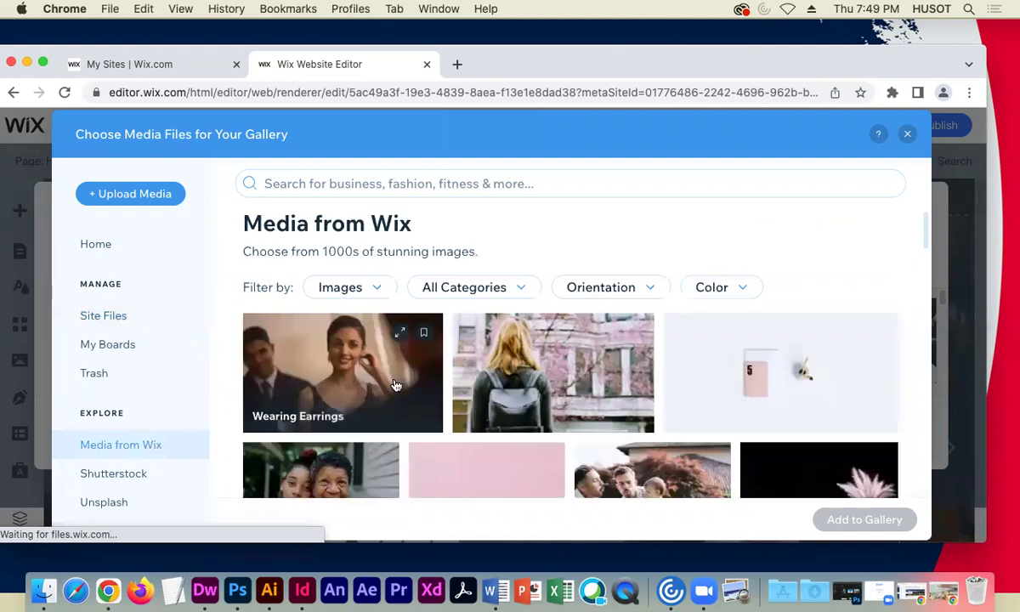
scroll(434, 387, "down", 1)
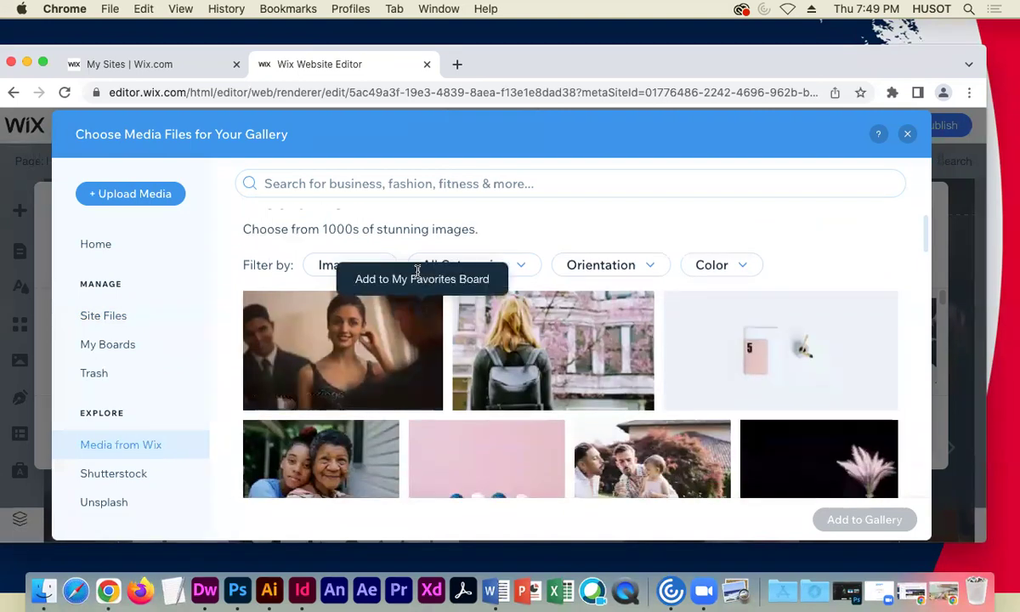
left_click(440, 185)
type("co")
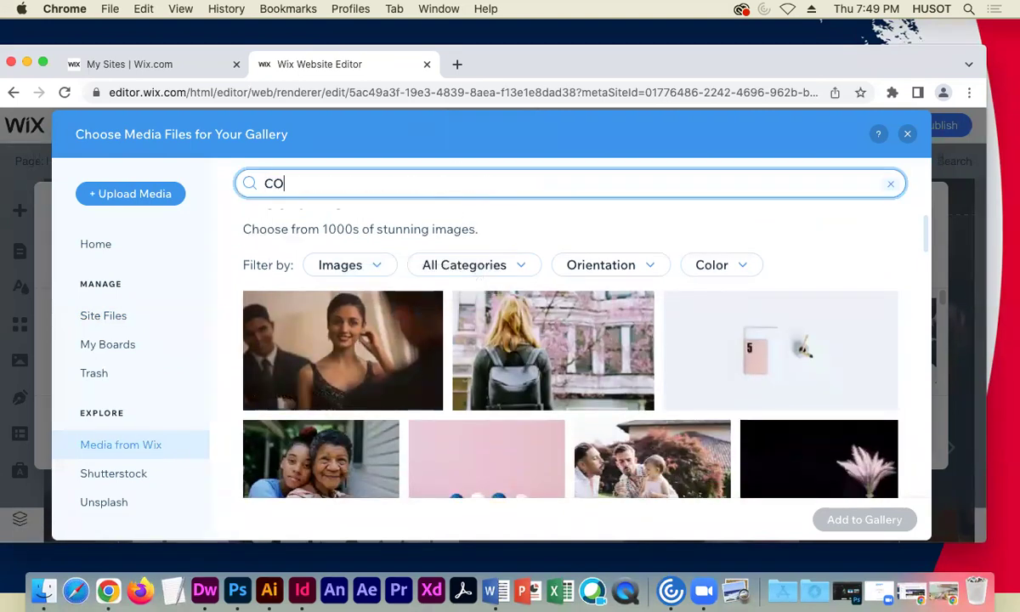
type("FFEE")
key("Return")
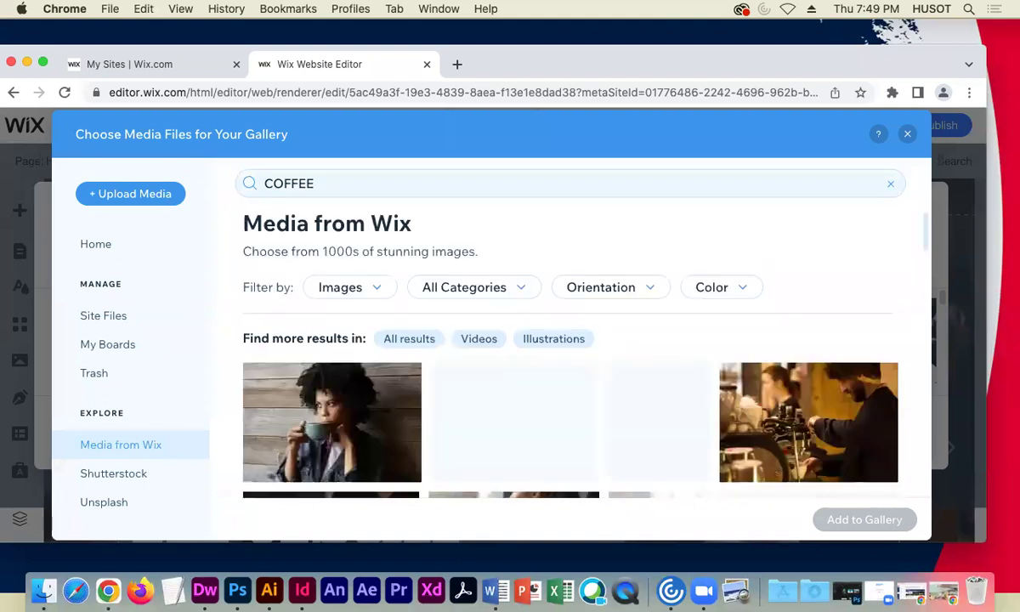
- Select the Dry Roses and Diary image and add it to the gallery
scroll(645, 412, "down", 5)
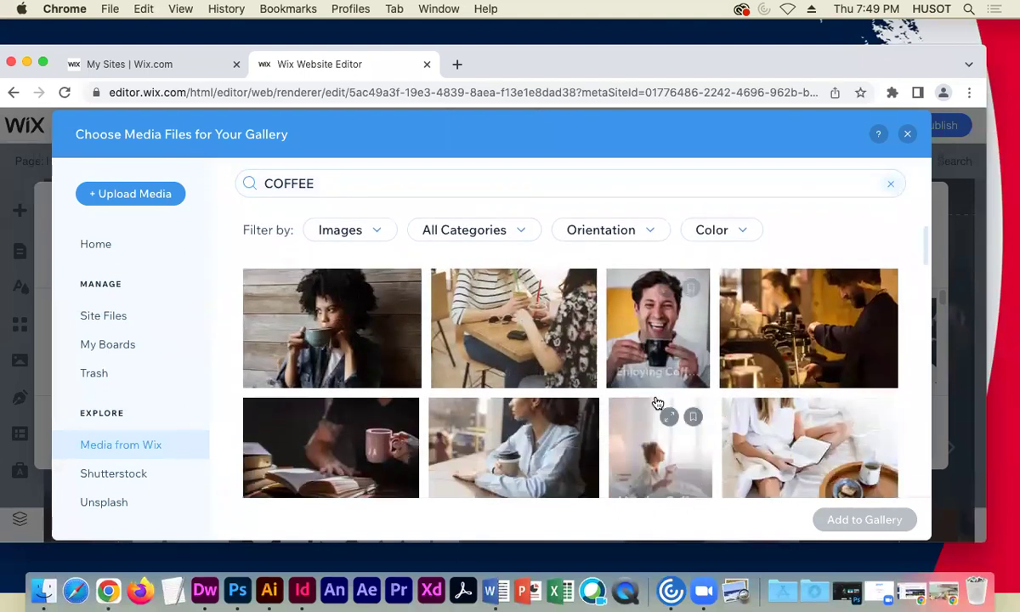
scroll(629, 404, "down", 2)
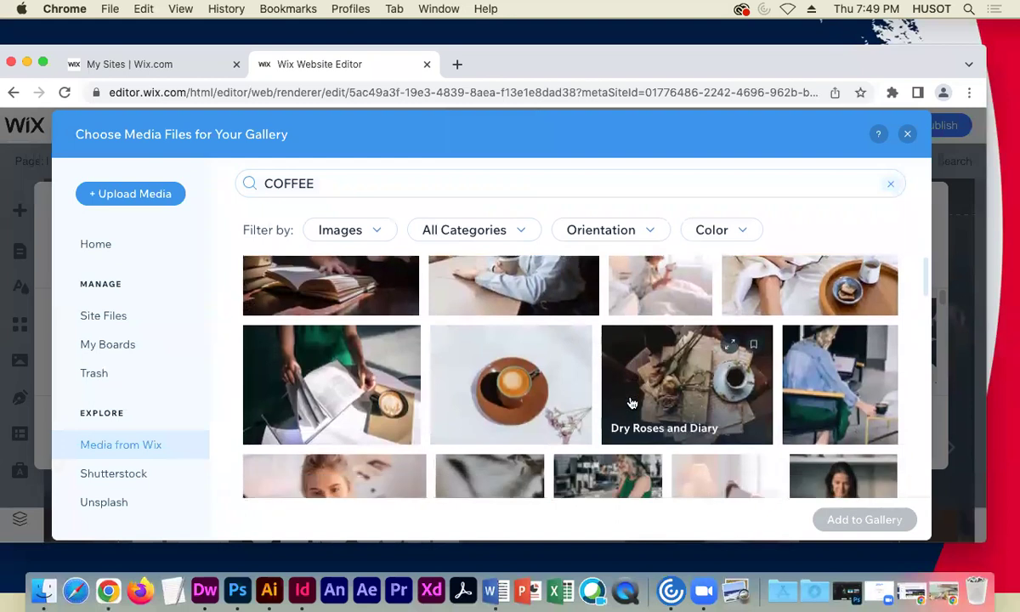
scroll(615, 394, "down", 2)
scroll(615, 394, "up", 4)
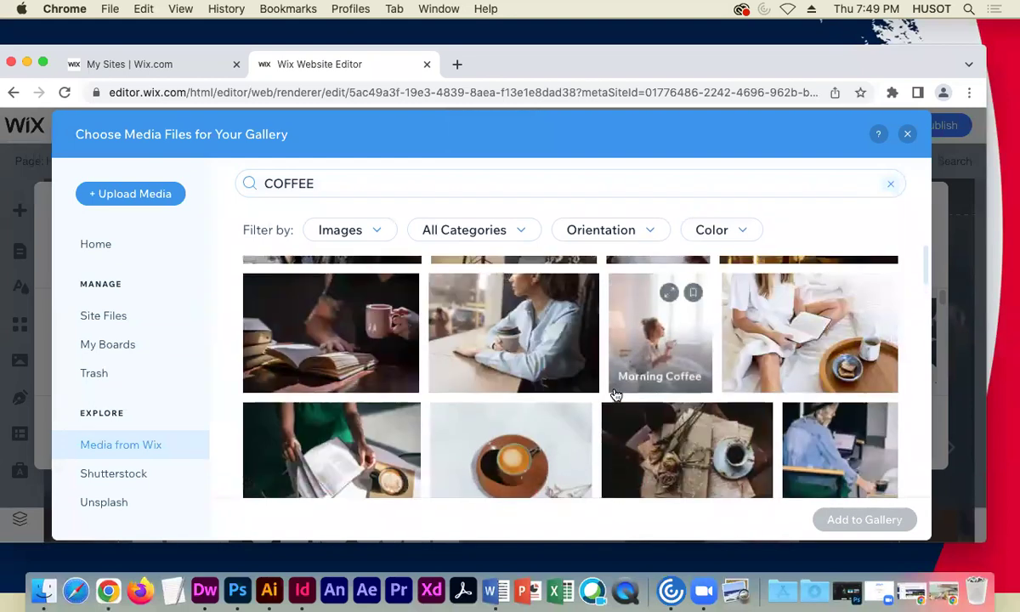
left_click(618, 398)
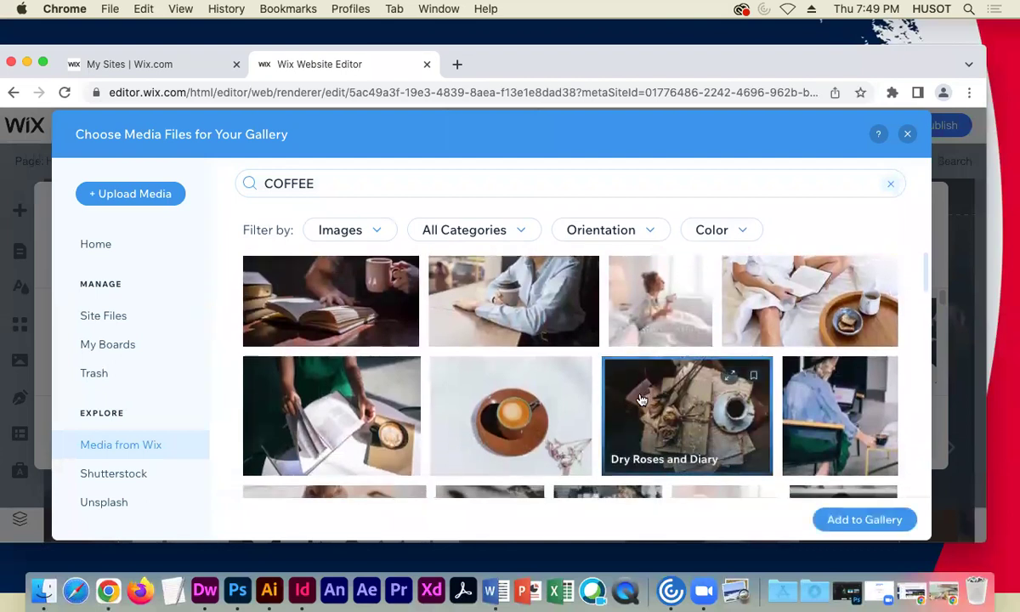
left_click(839, 520)
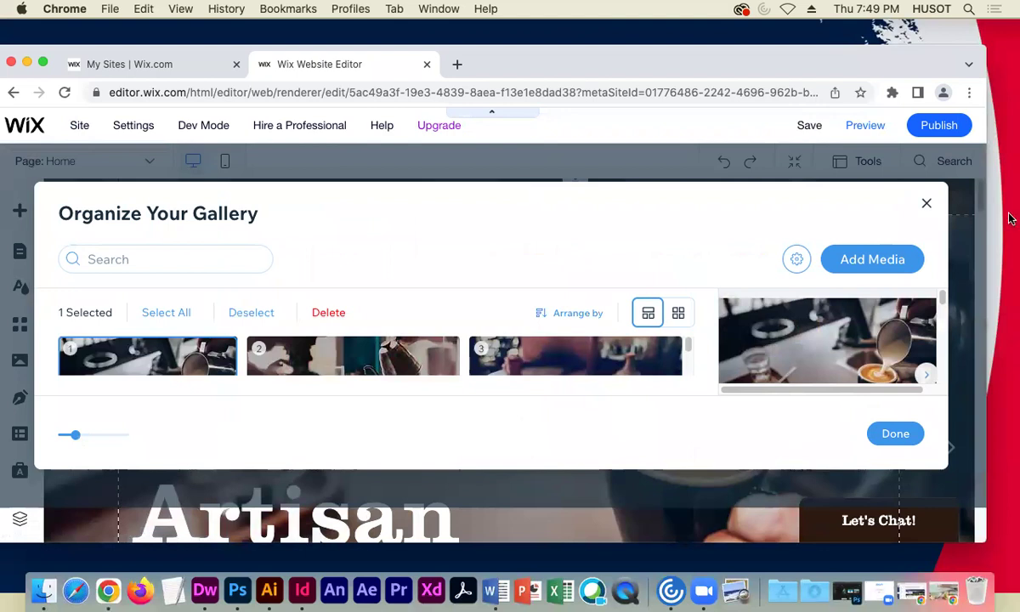
- Resize the browser to reach the organiser, finish with Done, then restore the window
left_click_drag(986, 191, 731, 191)
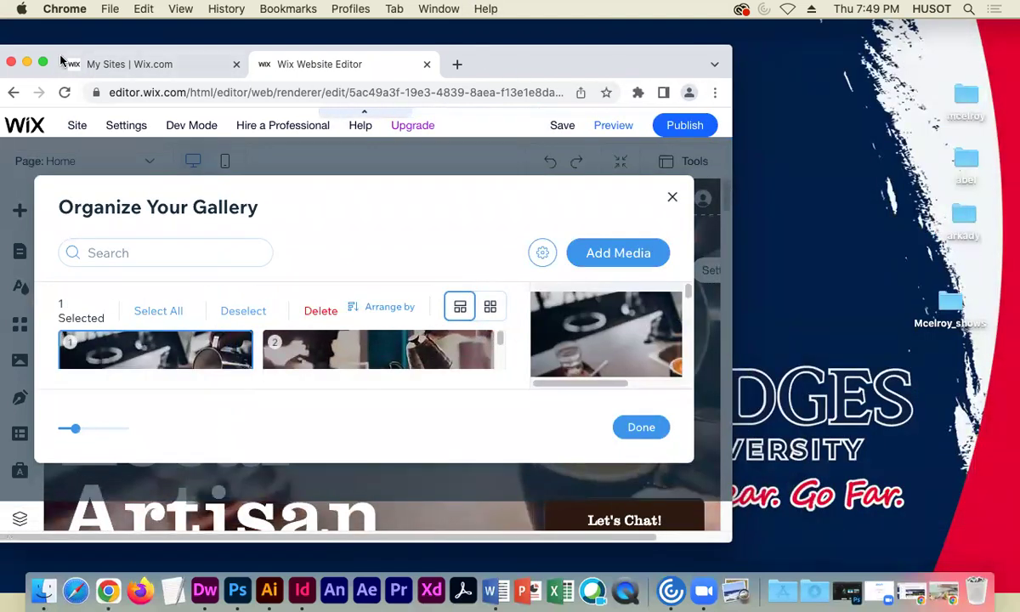
left_click_drag(38, 54, 169, 48)
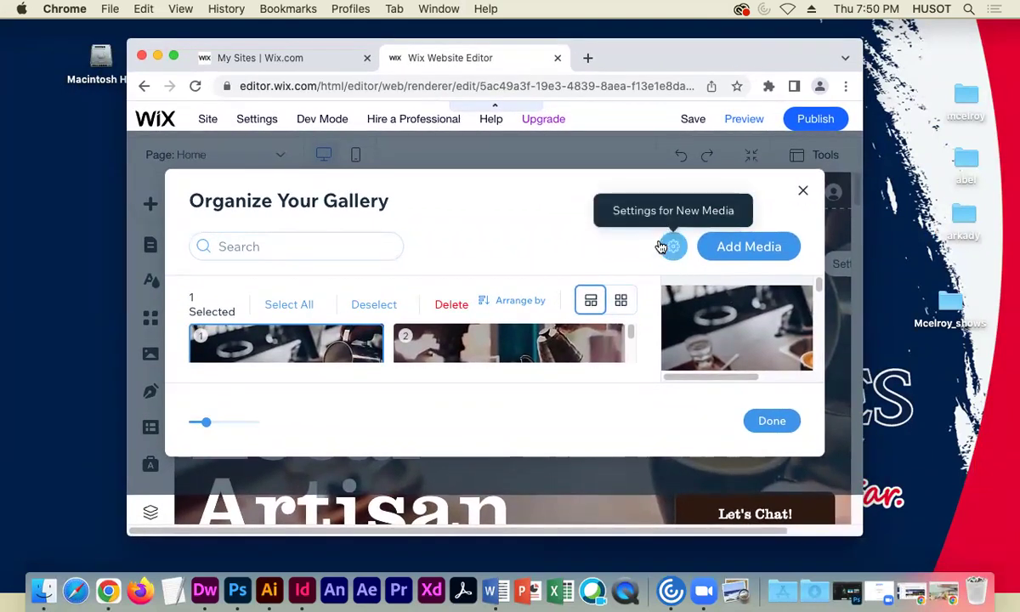
left_click_drag(631, 335, 630, 344)
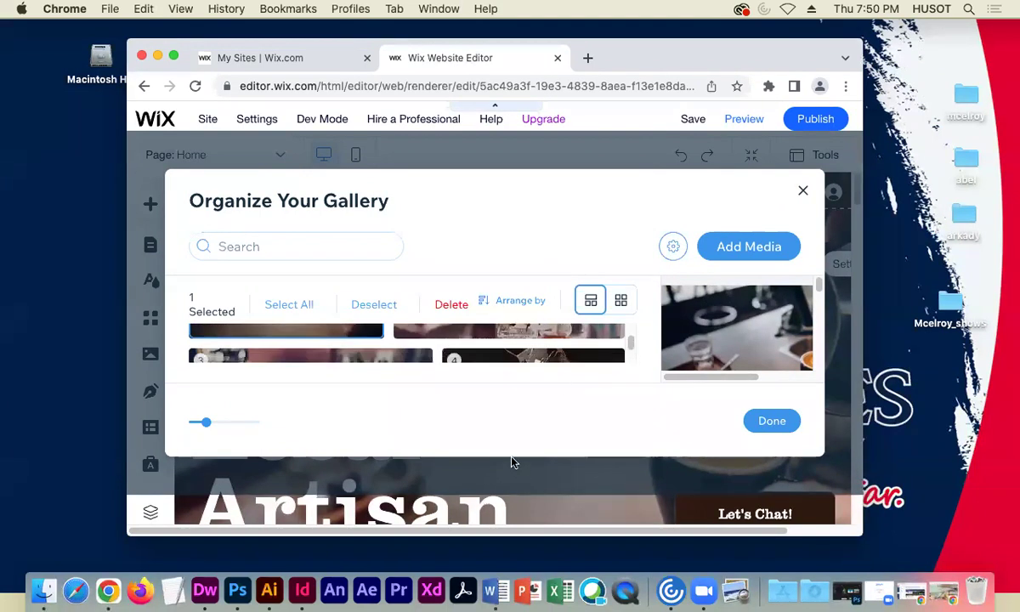
scroll(379, 351, "up", 2)
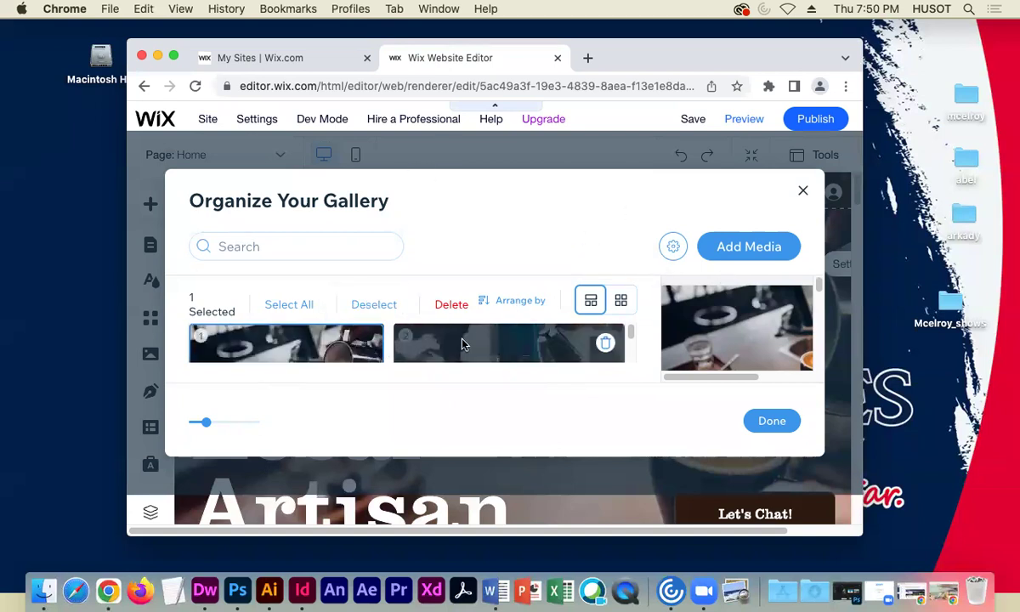
left_click(756, 420)
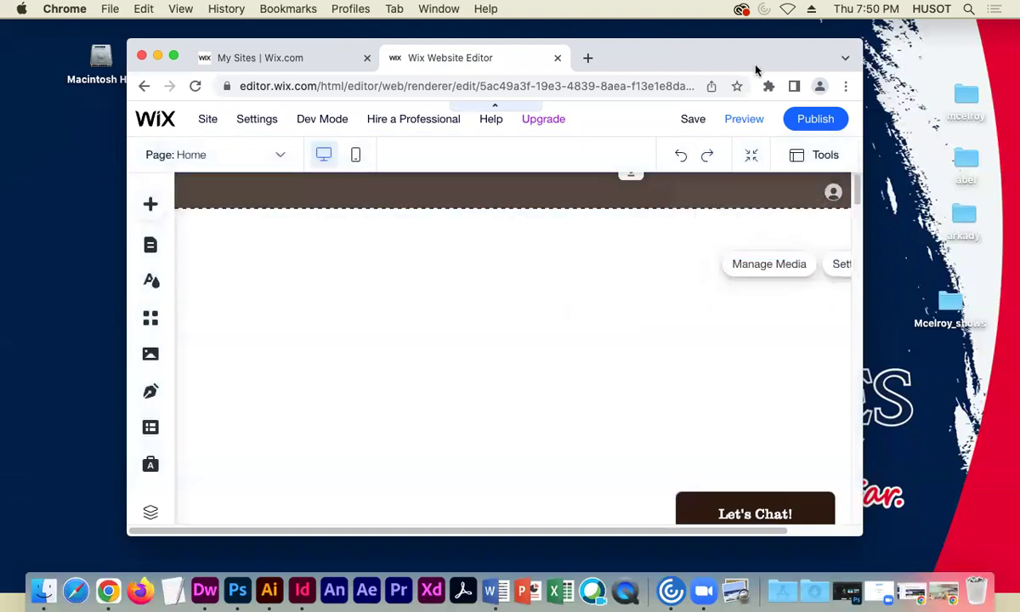
left_click_drag(749, 58, 631, 62)
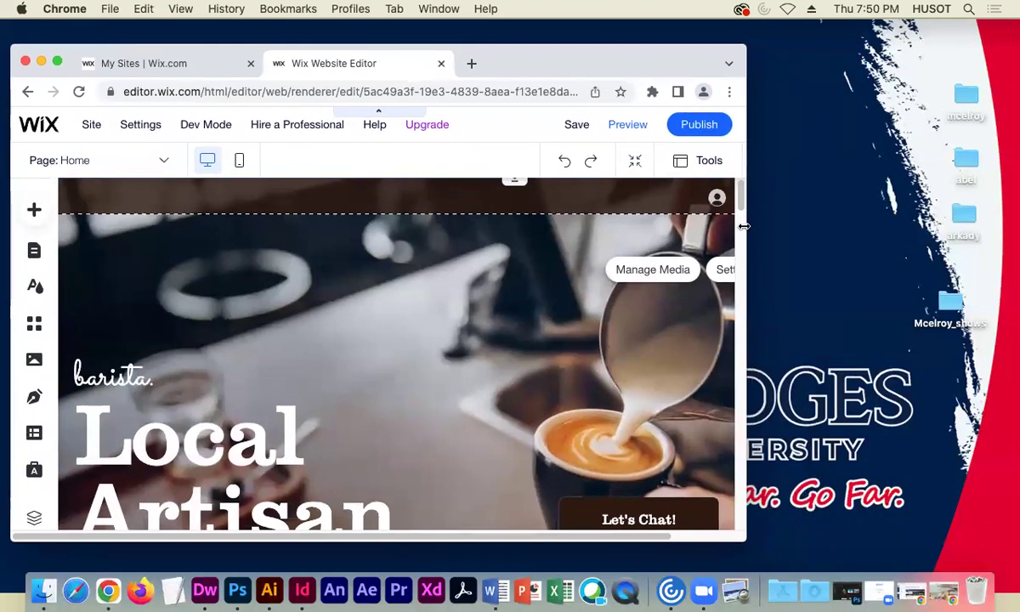
left_click_drag(744, 226, 1004, 228)
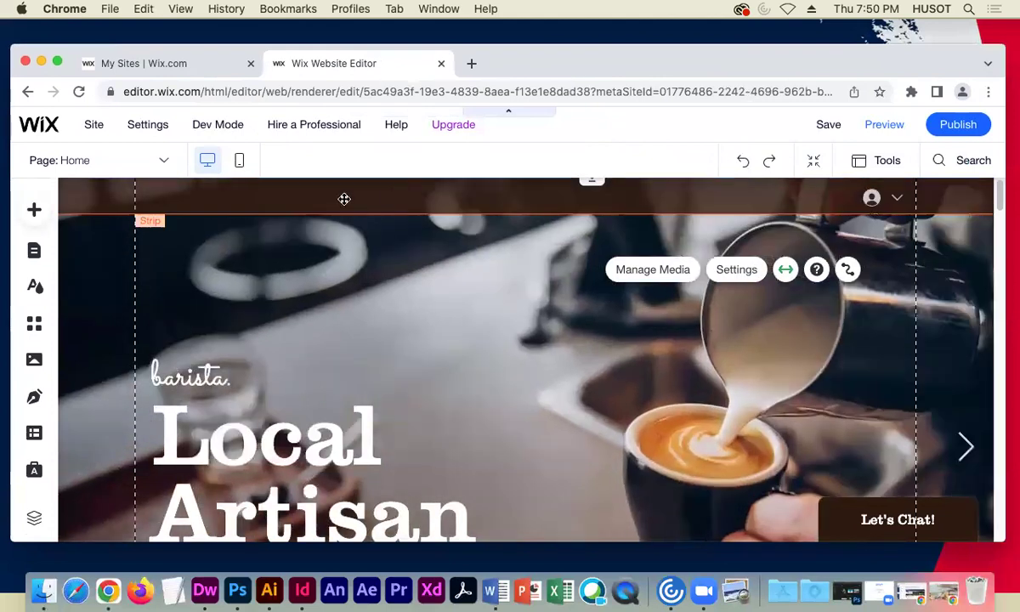
- Preview the site and advance the hero slideshow to the newly added image
left_click(884, 126)
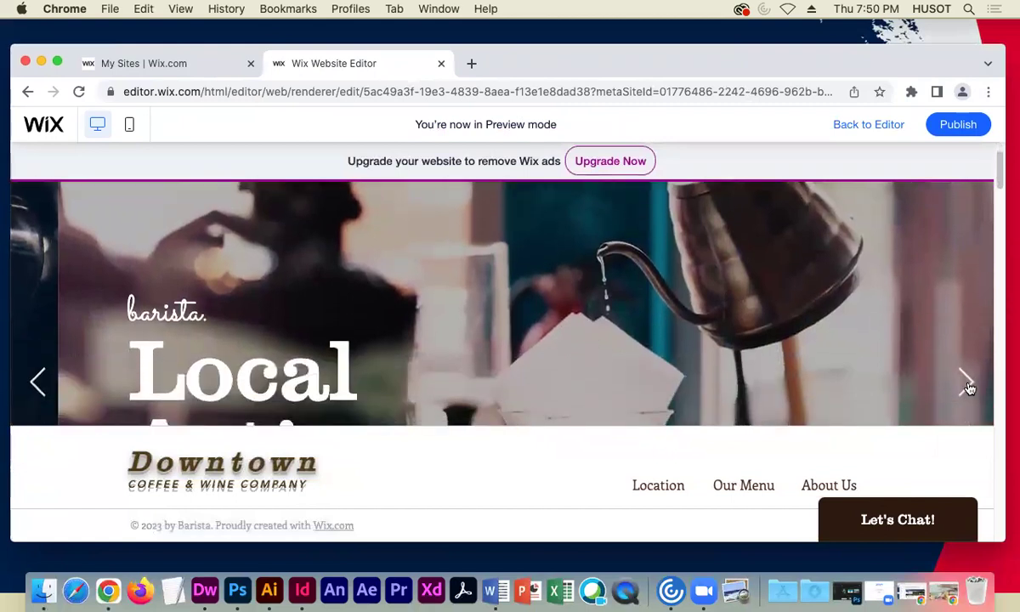
left_click(966, 383)
left_click(966, 384)
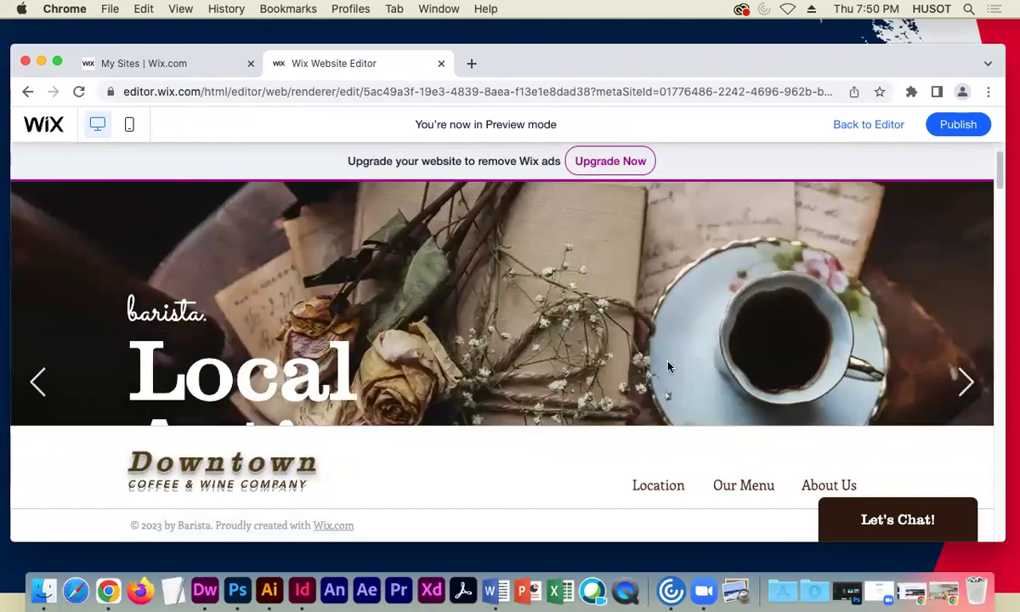
- Return from preview and start editing the 'barista.' script text
left_click(868, 125)
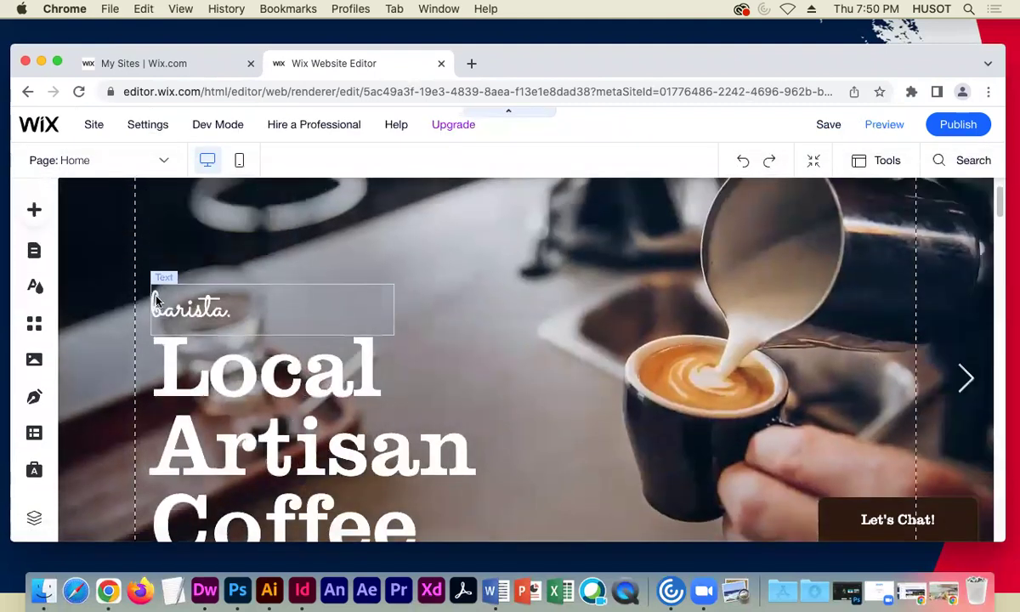
scroll(192, 296, "down", 1)
left_click(192, 306)
left_click(192, 296)
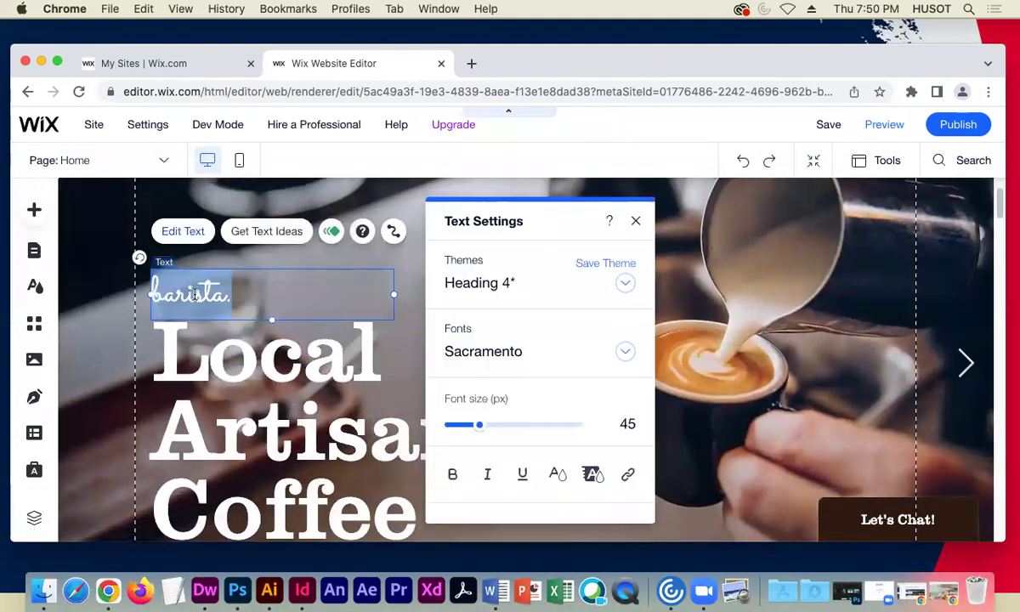
type("D")
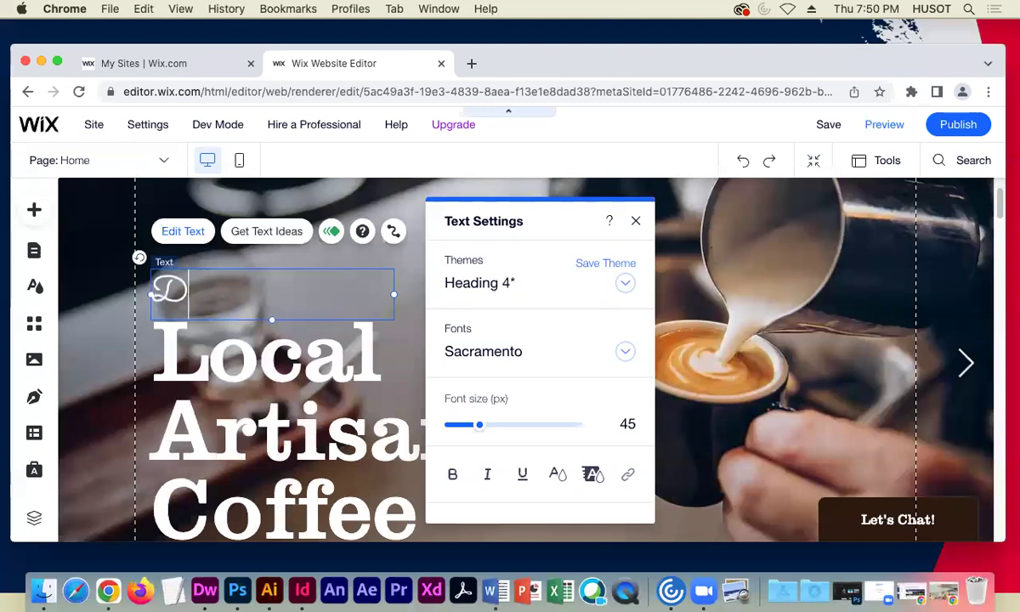
type("ownto")
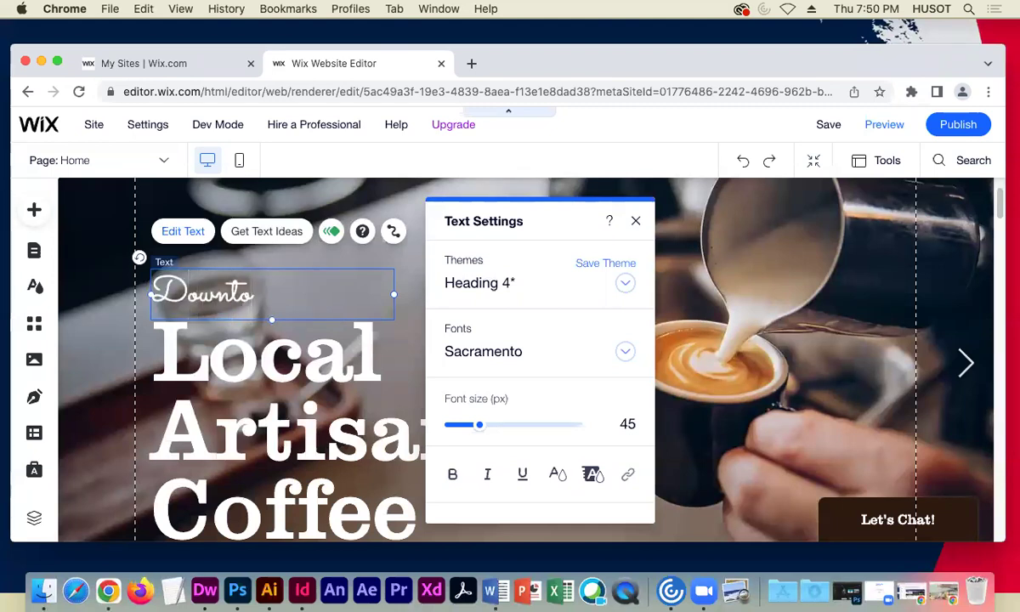
key("BackSpace")
key("BackSpace")
key("BackSpace")
key("BackSpace")
key("BackSpace")
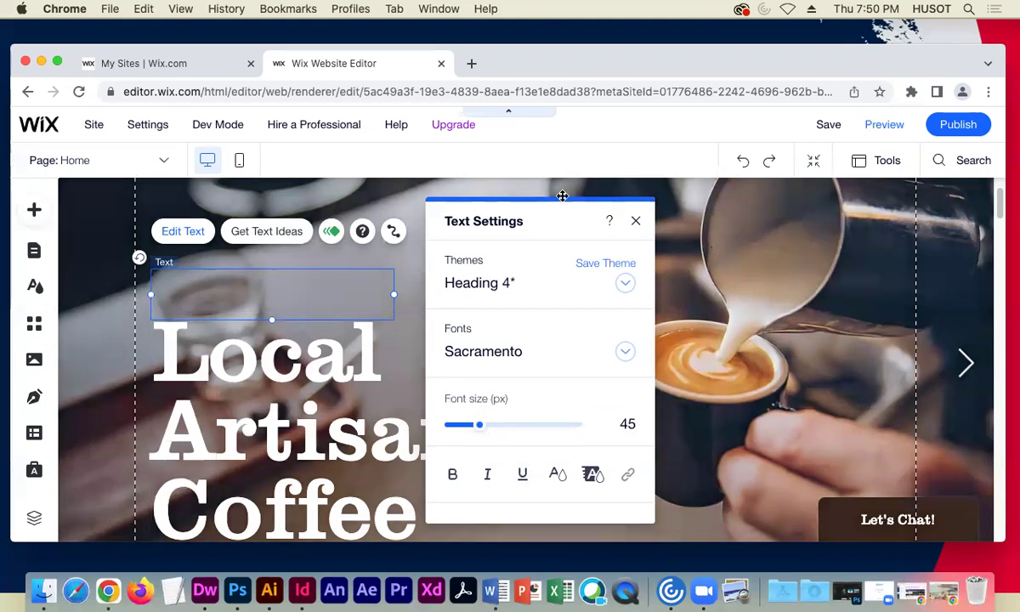
- Check the live site's greeting, then type 'Welcome to' into the script line
left_click_drag(561, 198, 835, 197)
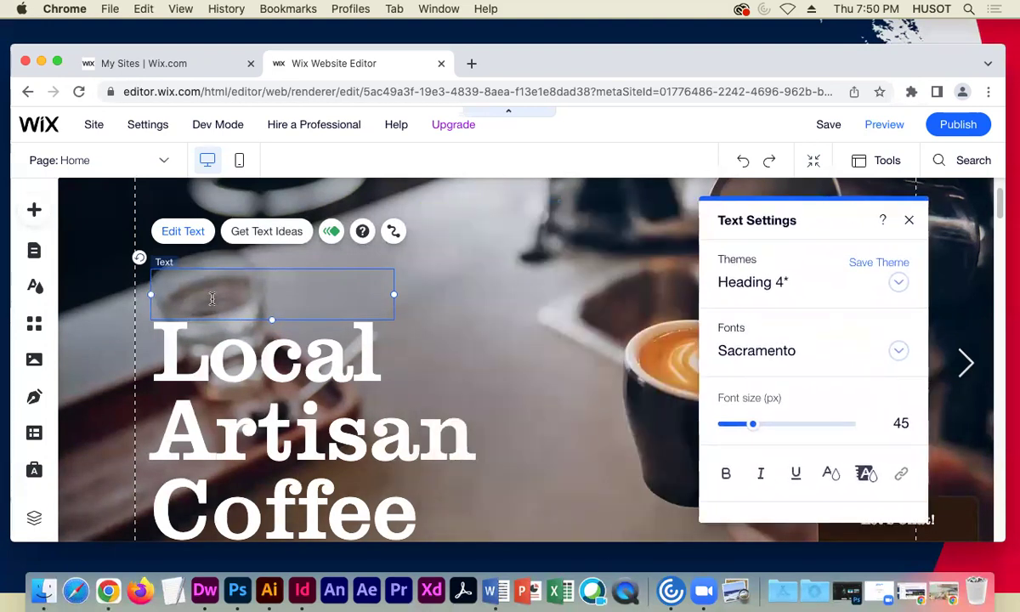
left_click(911, 592)
scroll(581, 272, "up", 3)
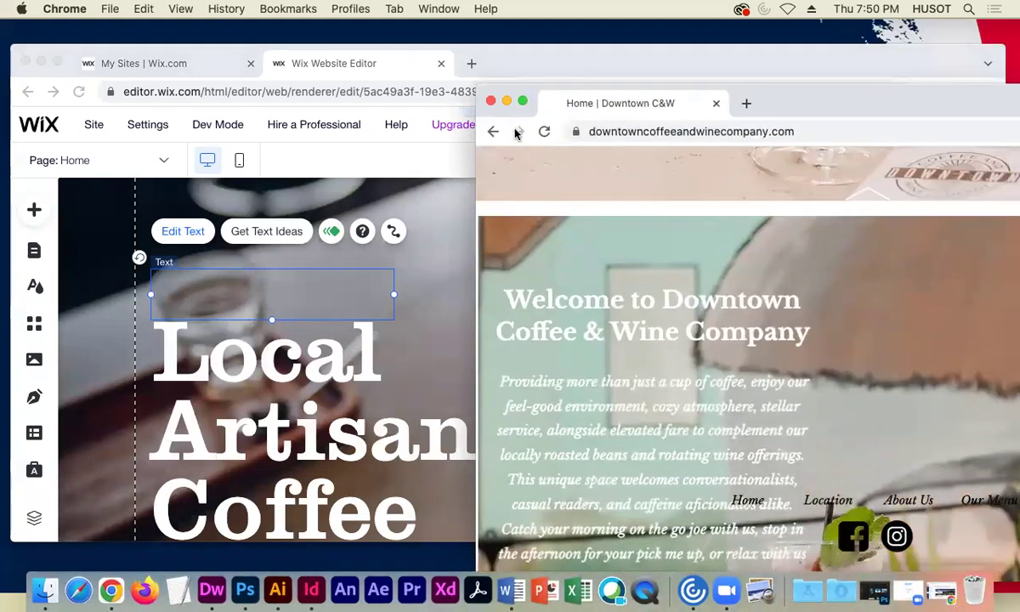
left_click(506, 101)
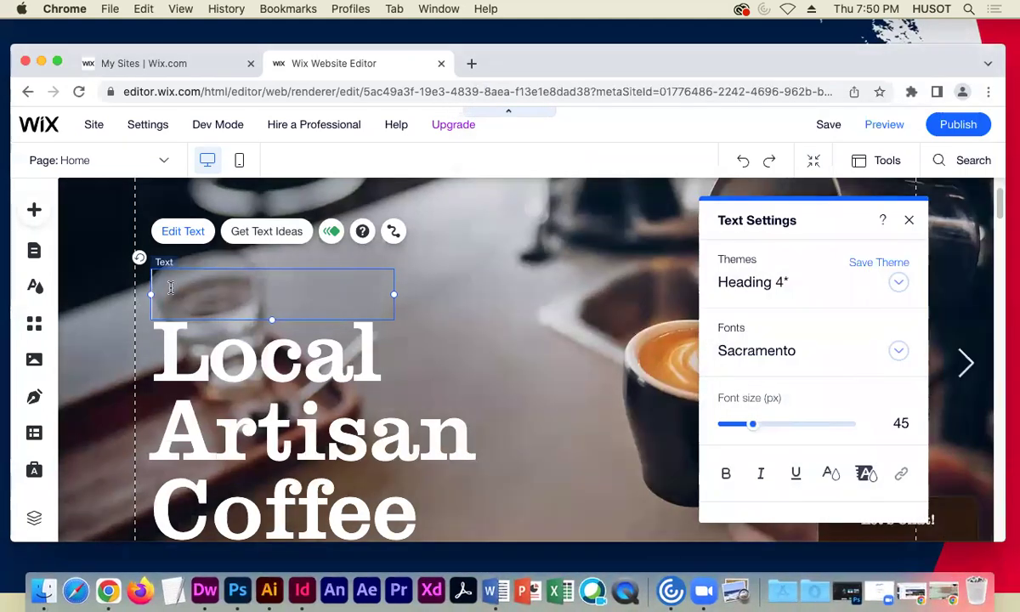
type("Welcome")
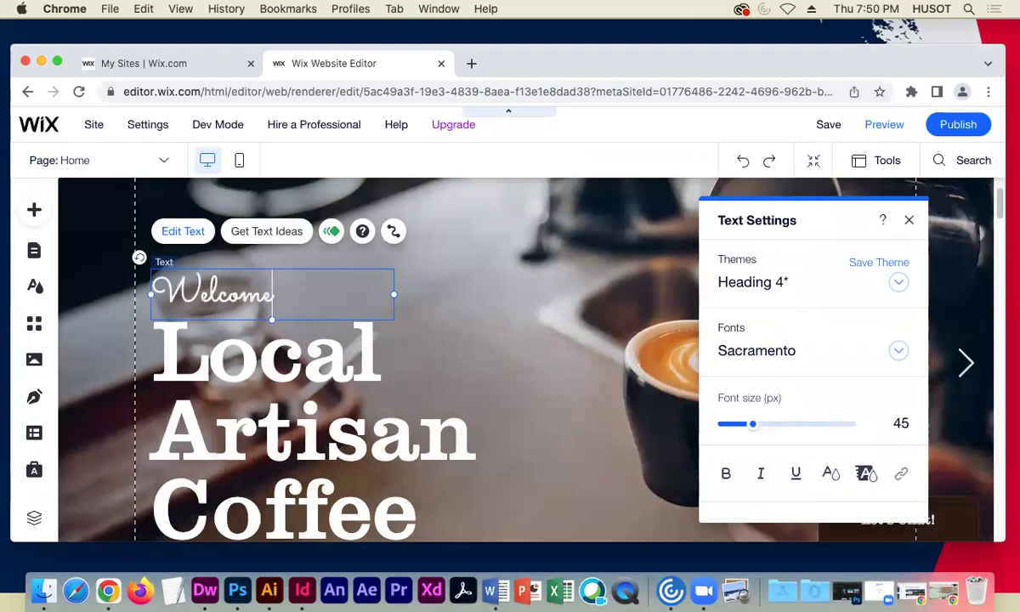
type(" to")
- Recheck the live site's wording, then open the hero heading and select 'Local'
left_click(253, 333)
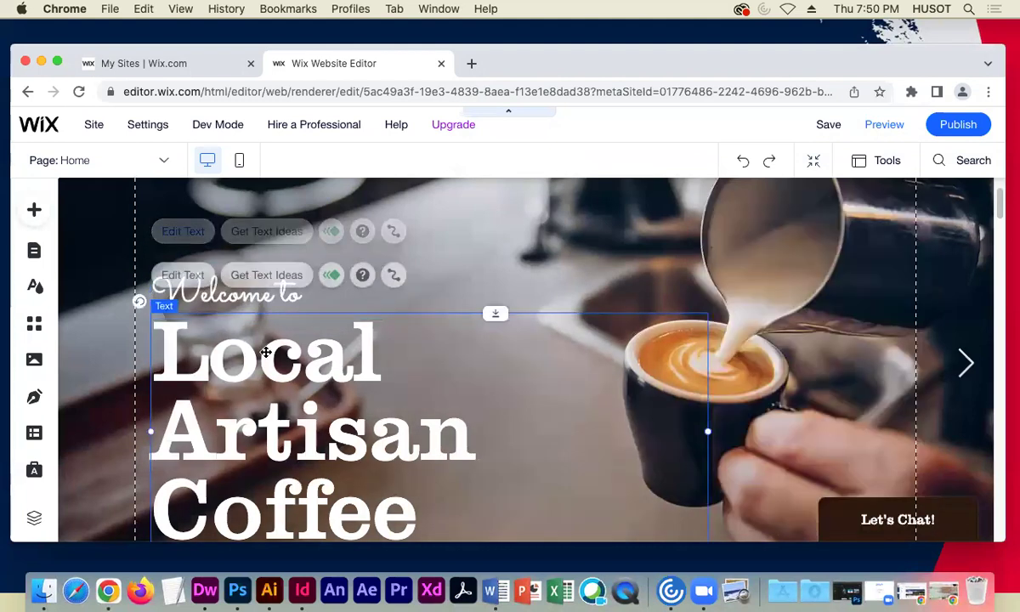
left_click(926, 592)
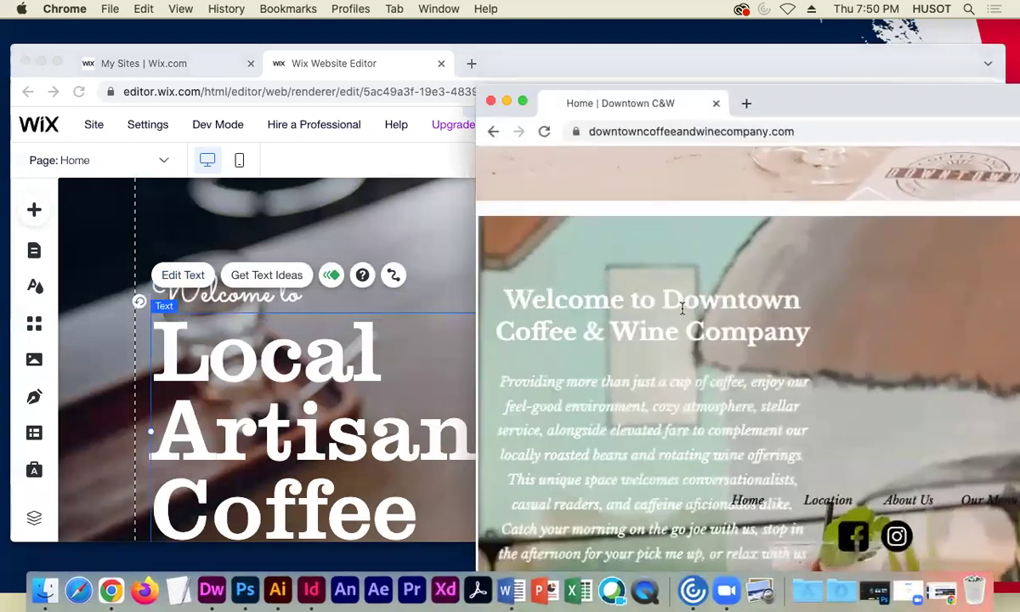
scroll(646, 361, "down", 3)
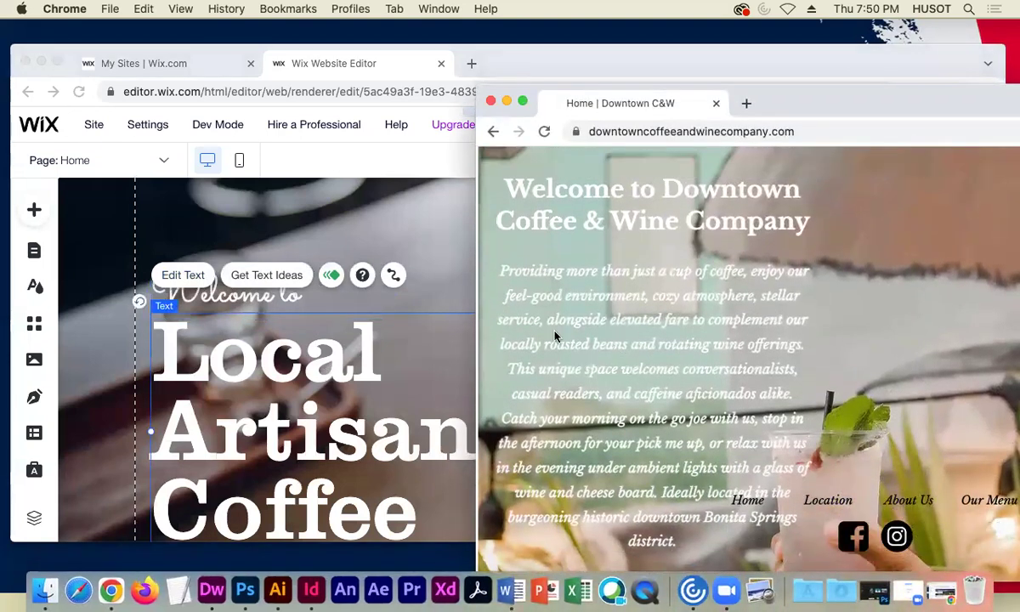
left_click(328, 364)
double_click(353, 363)
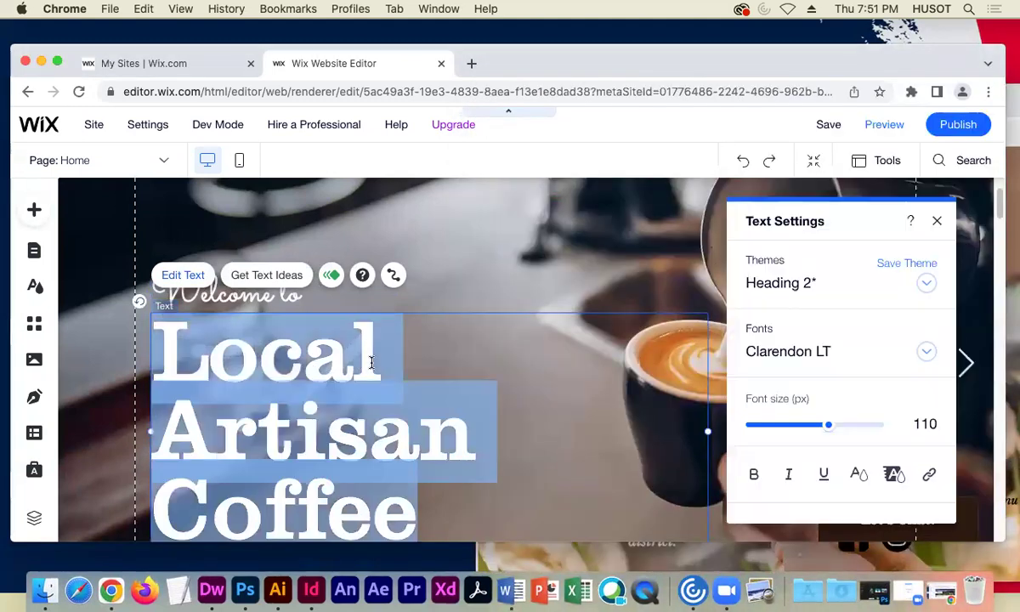
left_click(381, 361)
- Replace 'Local' with 'Downtown', 'Artisan' with 'Coffee &', and the last 'Coffee' with 'Wine'
double_click(237, 364)
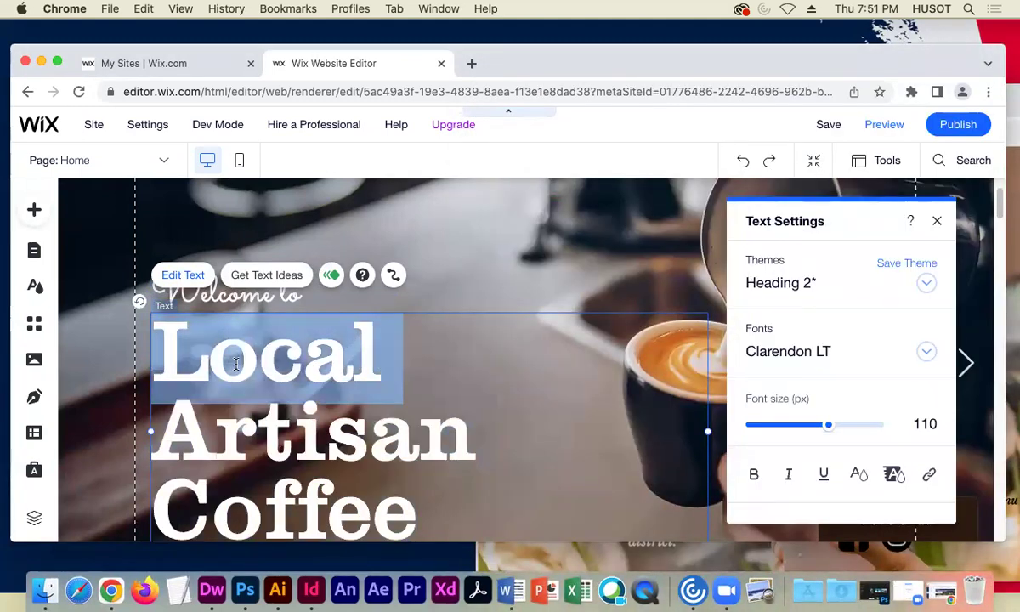
type("Donw")
key("BackSpace")
key("BackSpace")
type("wnto")
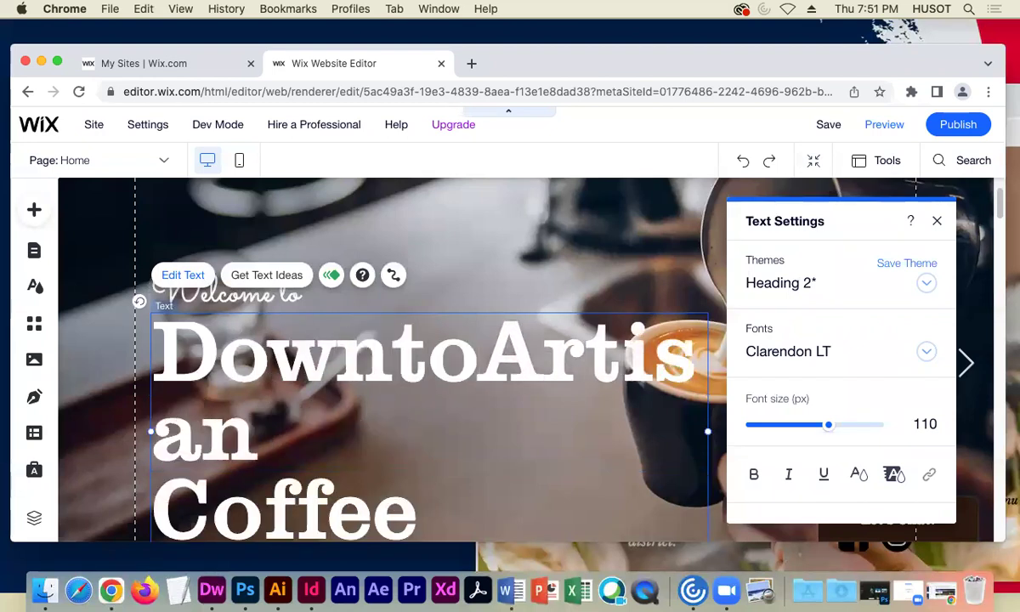
type("wn")
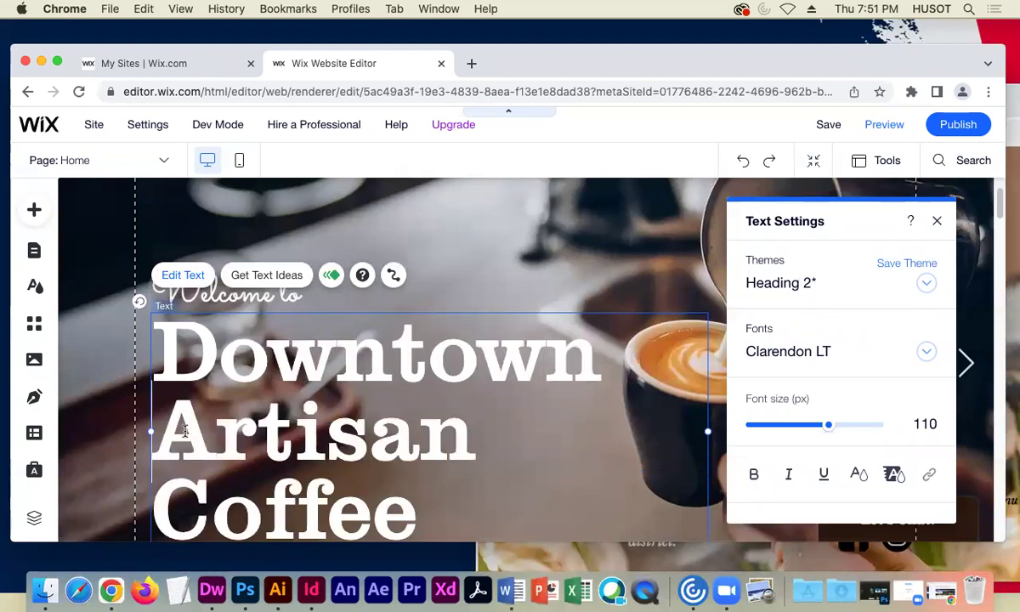
left_click_drag(487, 449, 171, 432)
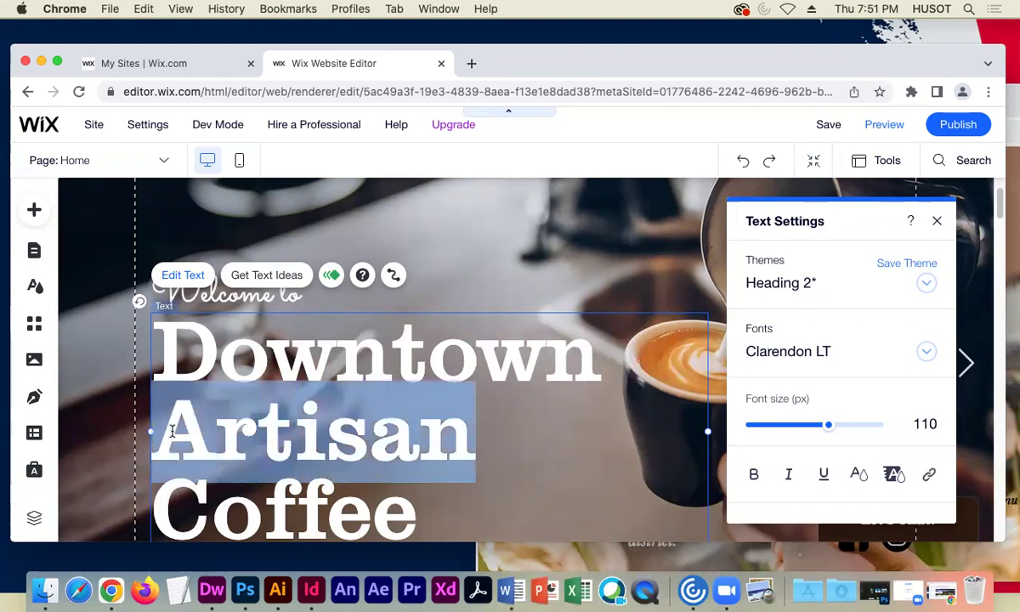
type("Coffee")
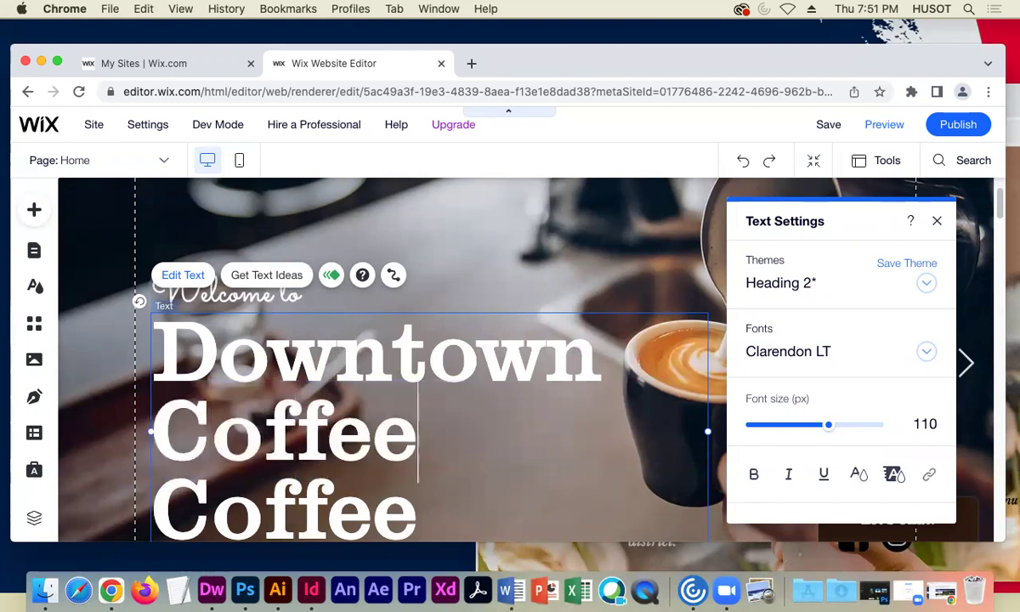
type(" &")
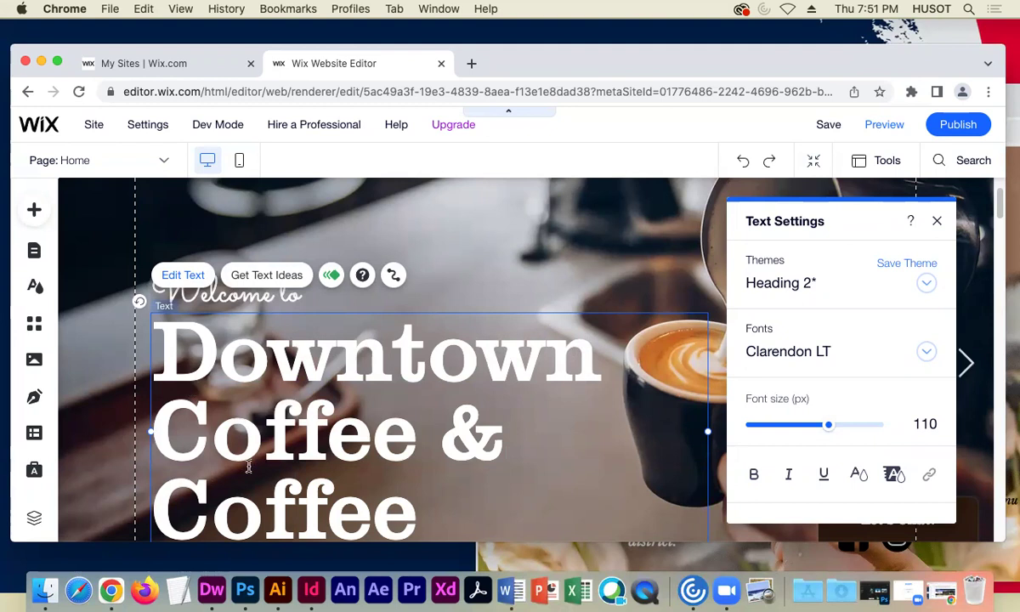
scroll(430, 451, "down", 2)
left_click_drag(430, 450, 177, 460)
type("Wine")
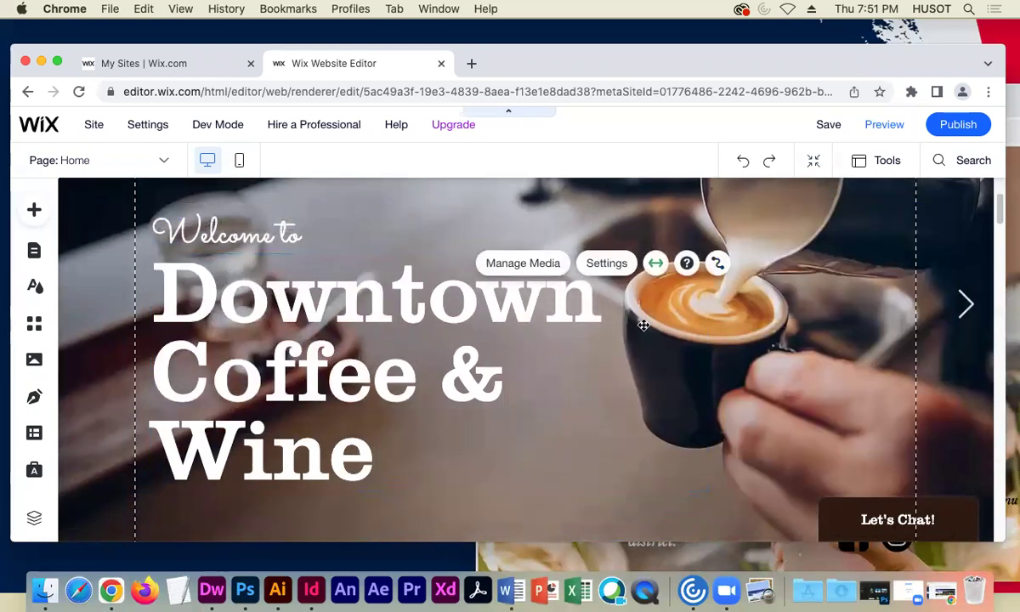
scroll(667, 334, "up", 3)
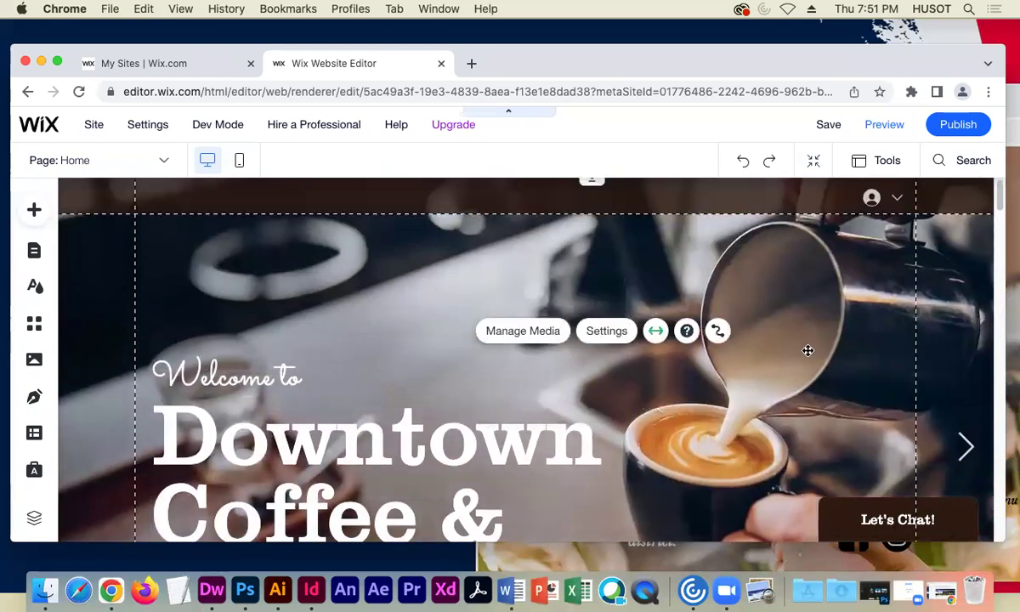
left_click(269, 366)
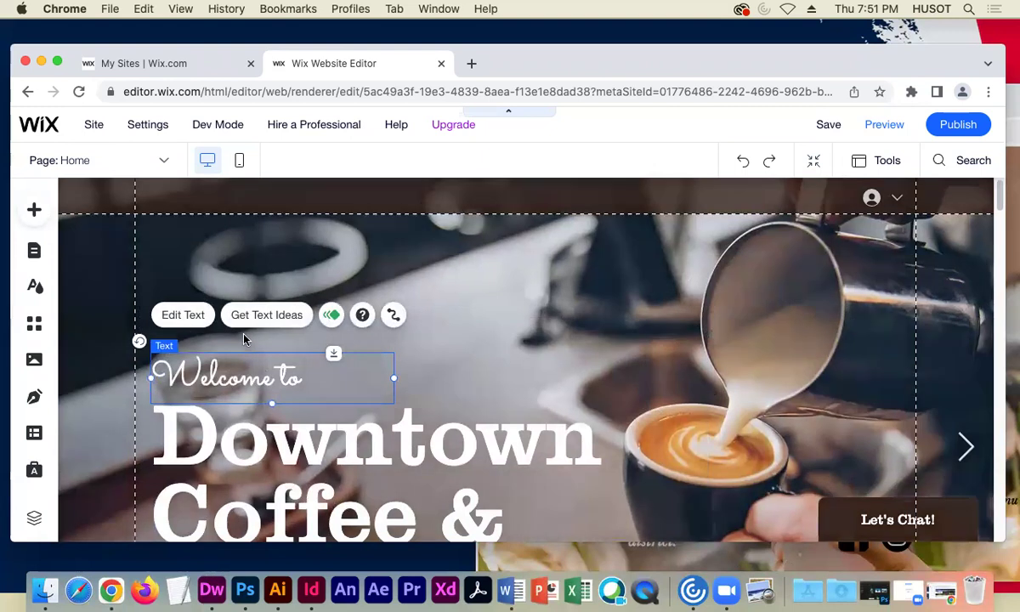
left_click(174, 315)
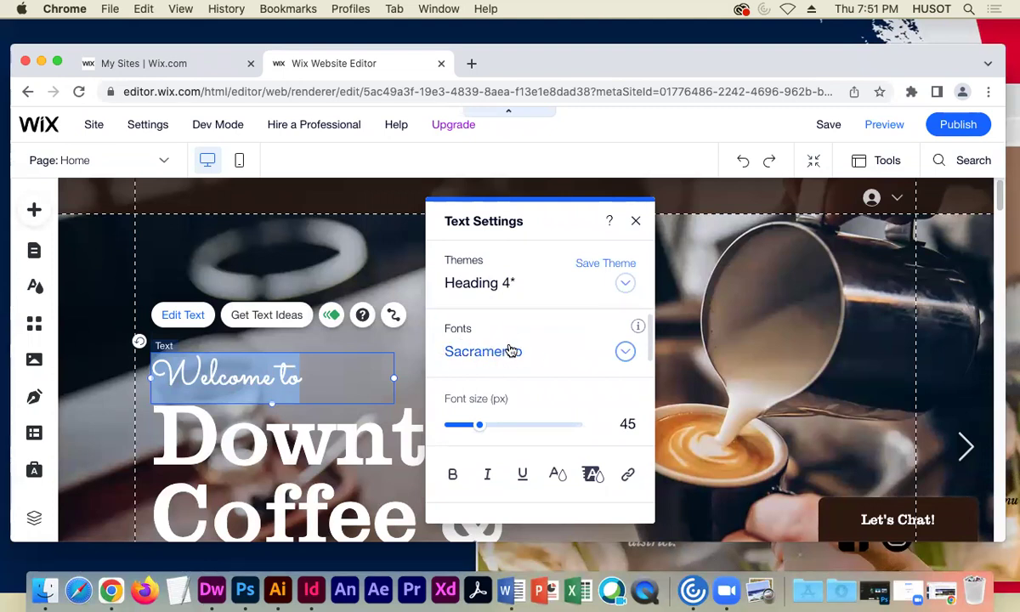
left_click(625, 353)
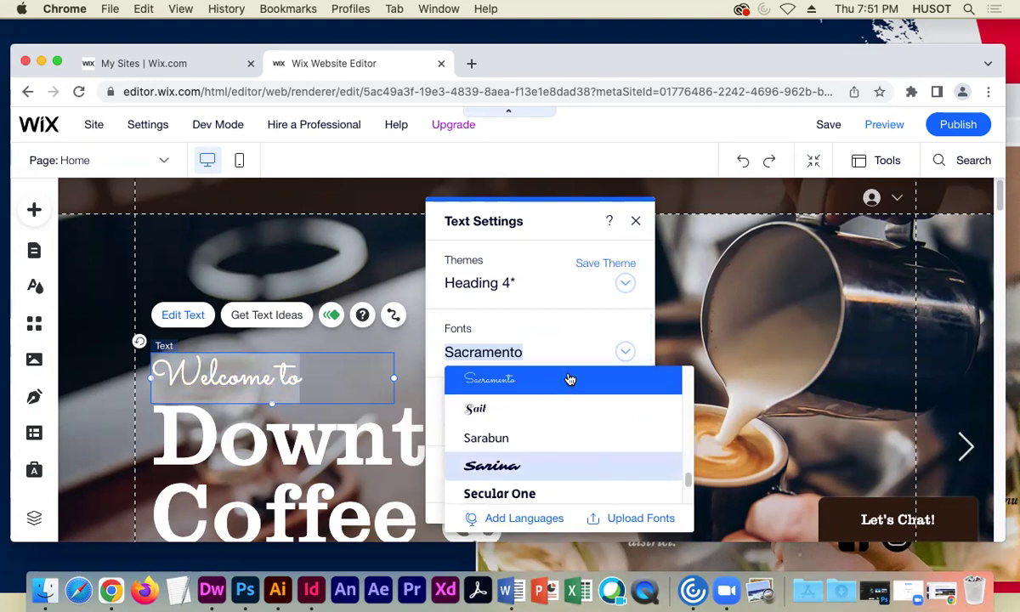
left_click(565, 344)
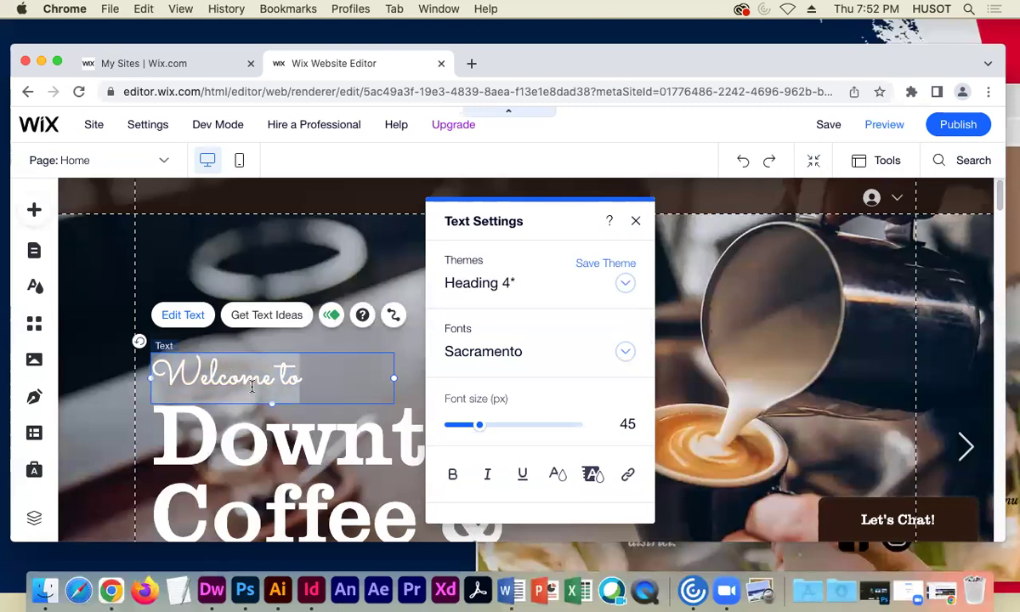
left_click(635, 221)
scroll(578, 374, "down", 1)
scroll(597, 365, "down", 2)
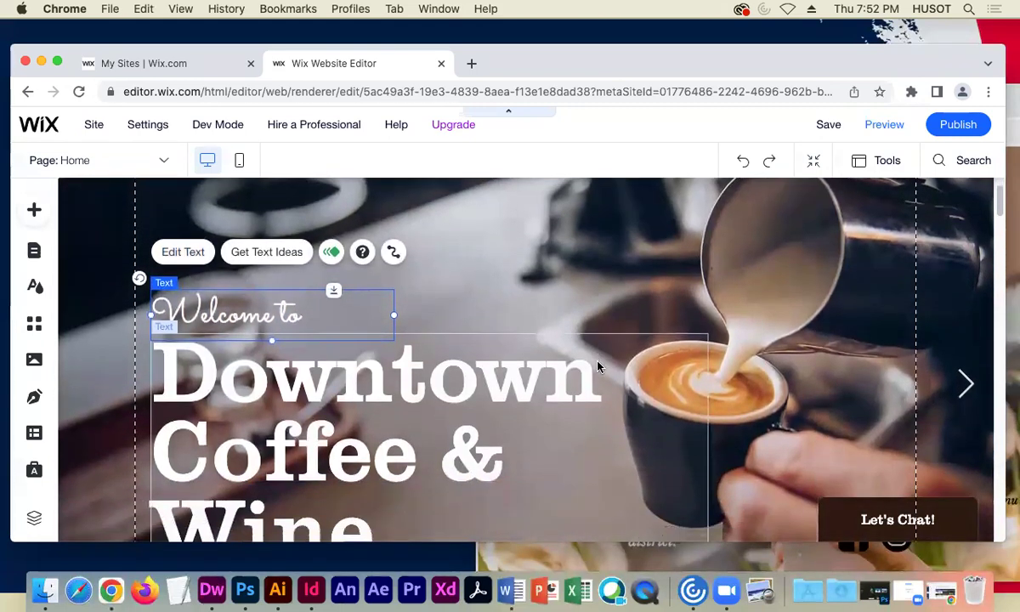
left_click(783, 353)
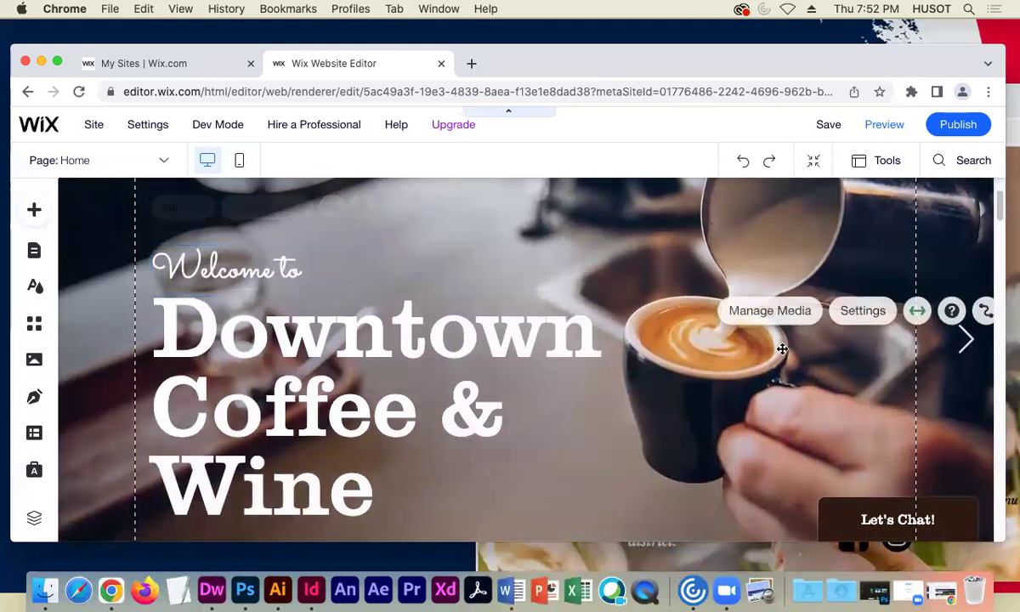
- In Organize Your Gallery, shrink thumbnails and drag the Dry Roses and Diary image first
double_click(559, 361)
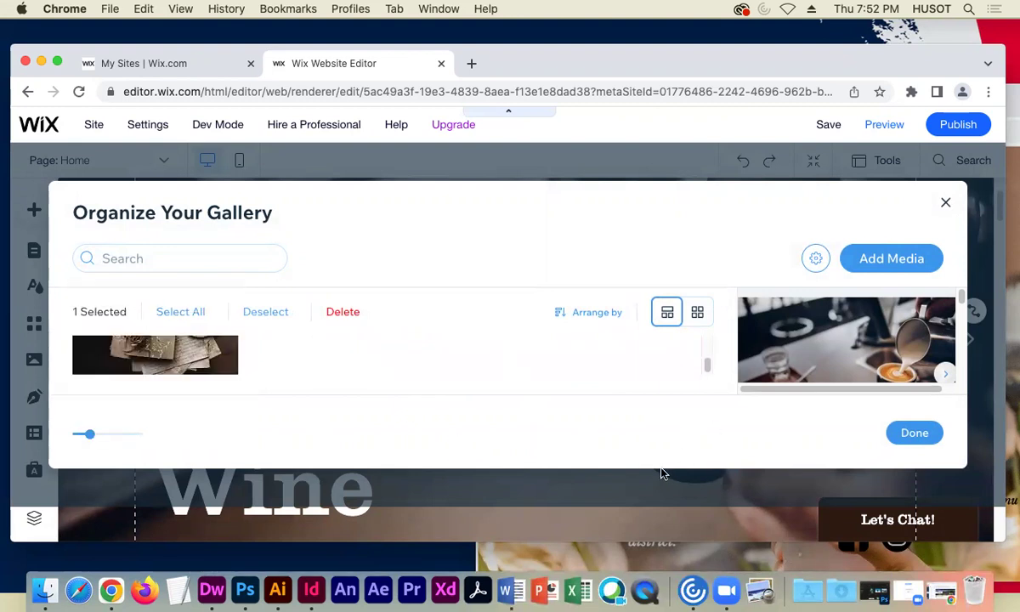
left_click_drag(92, 435, 72, 434)
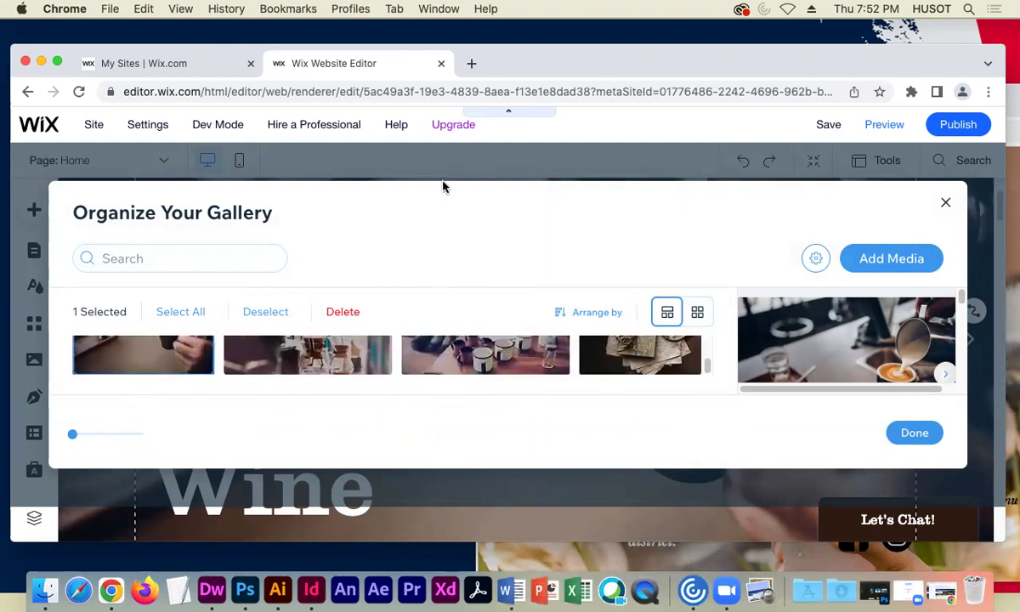
left_click_drag(655, 374, 118, 376)
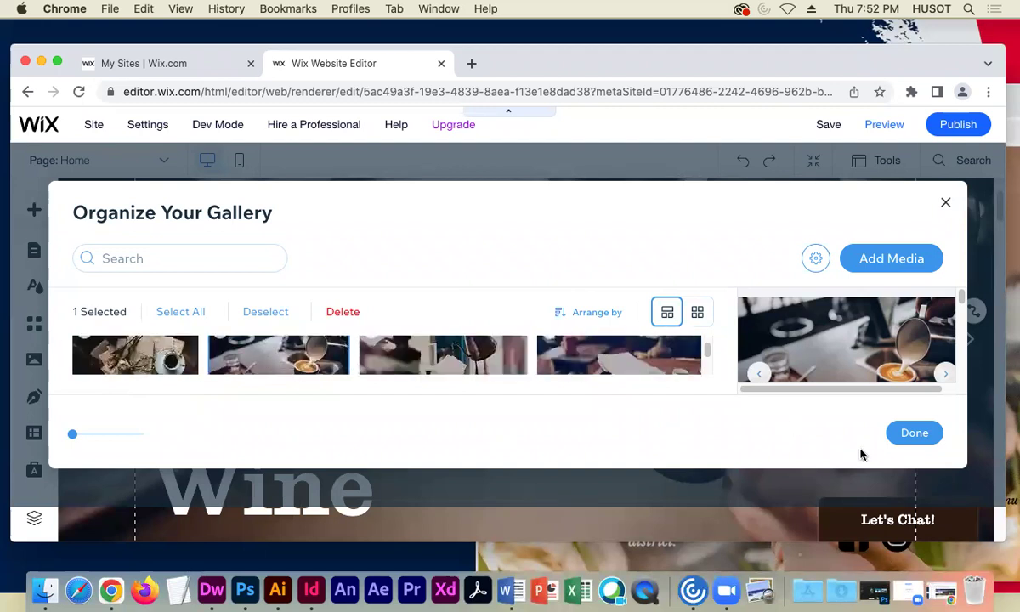
left_click(916, 432)
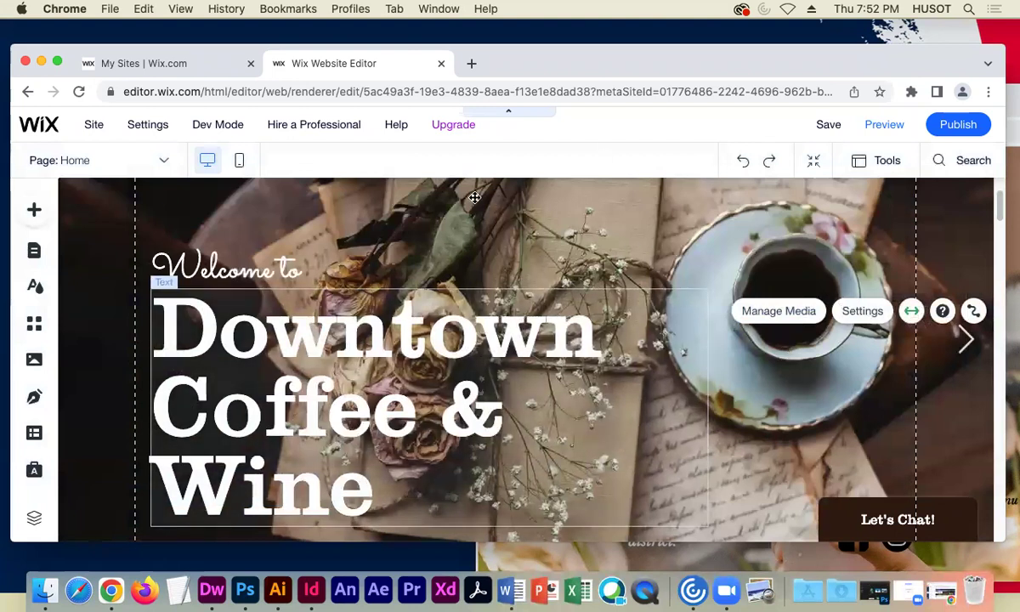
scroll(346, 313, "up", 2)
- Save the site and dismiss the saved confirmation
scroll(345, 312, "down", 1)
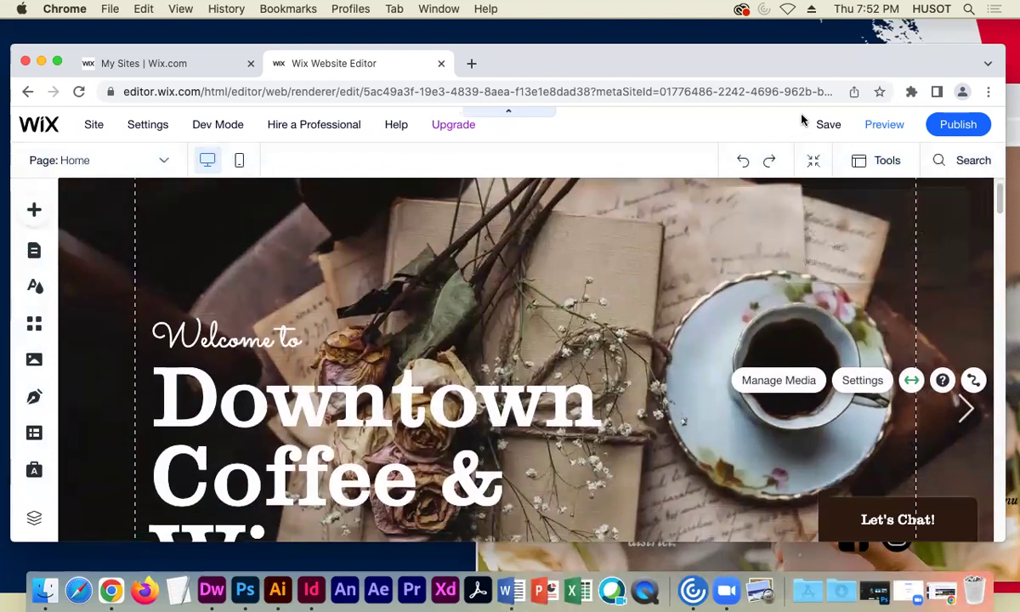
left_click(827, 124)
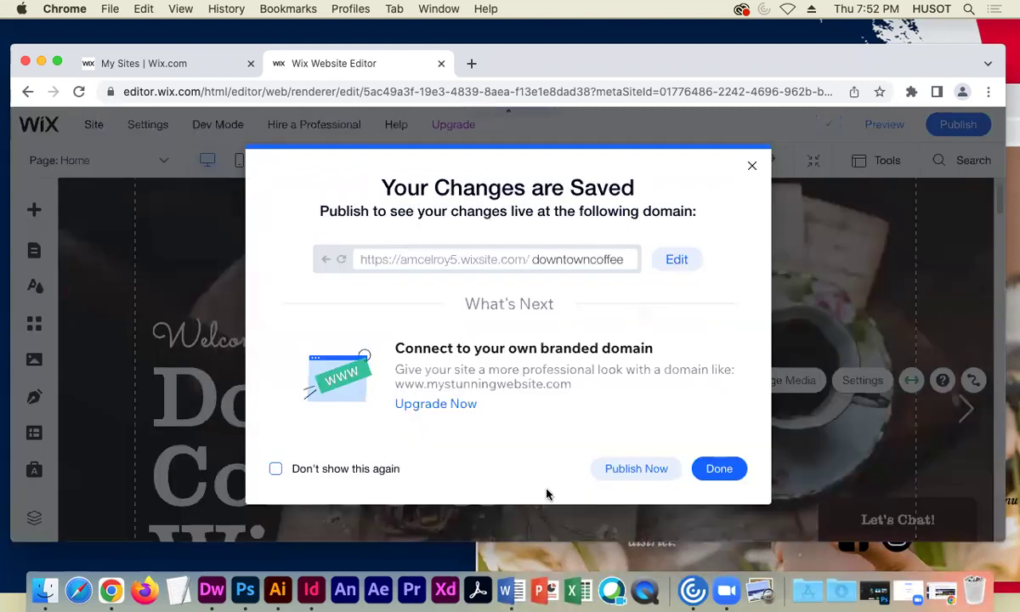
left_click(718, 469)
mouse_move(824, 124)
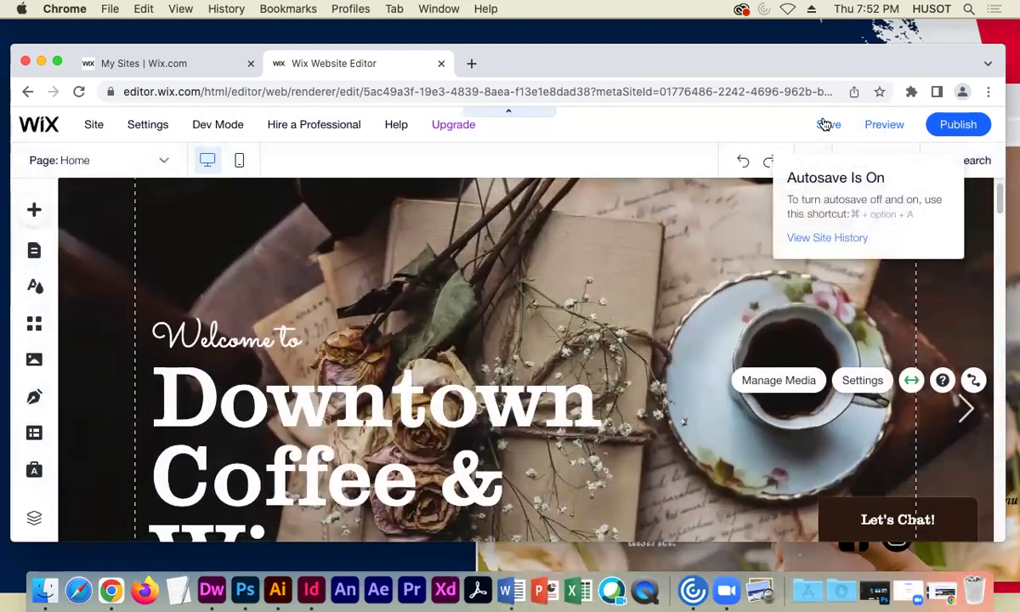
- Switch to the mobile layout, preview, and click through six gallery slides
left_click(238, 166)
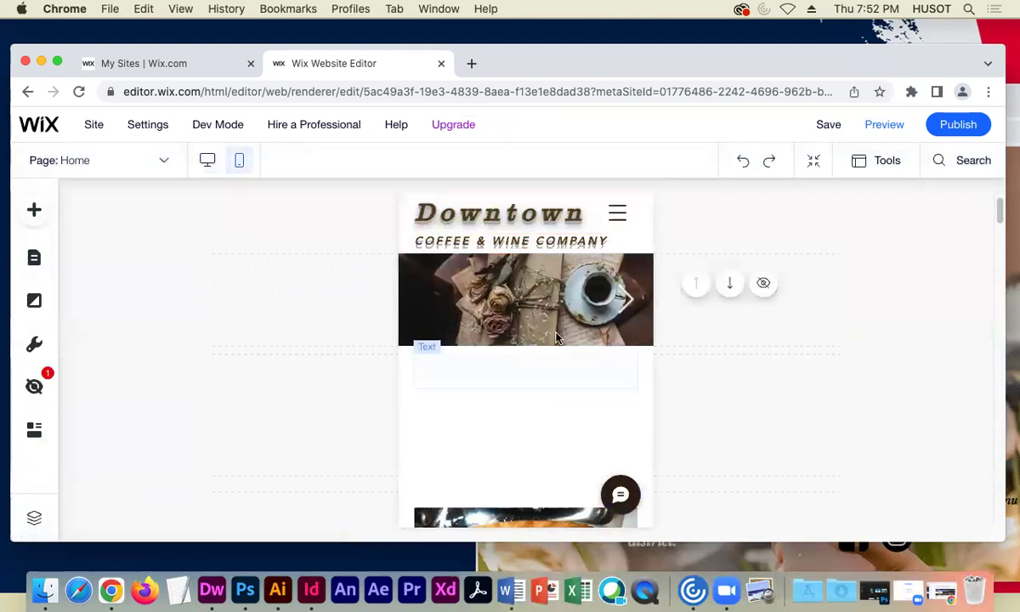
left_click(626, 296)
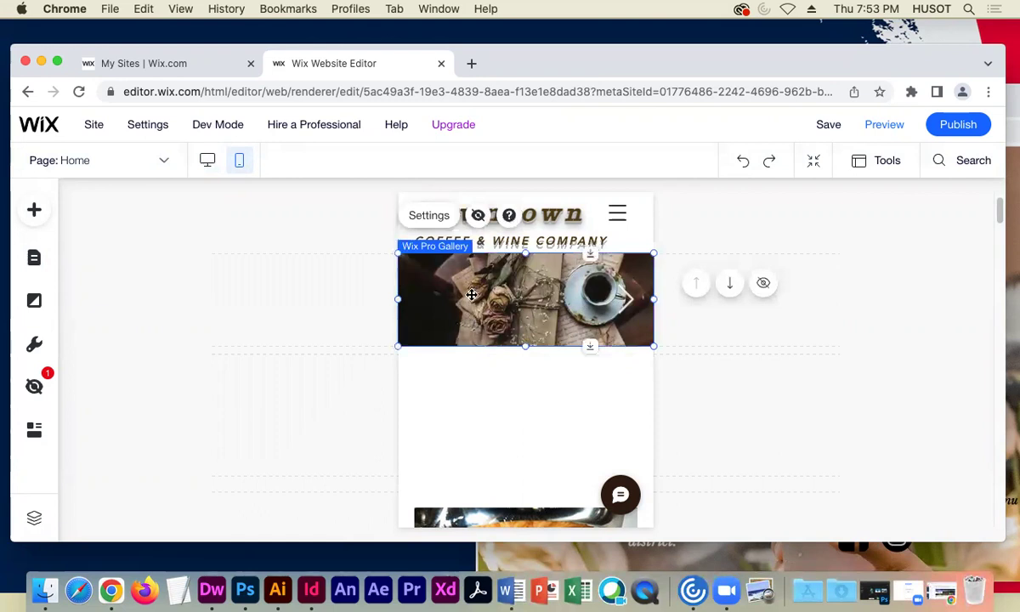
left_click(884, 125)
left_click(609, 300)
left_click(608, 301)
left_click(608, 300)
left_click(608, 301)
left_click(608, 301)
left_click(608, 300)
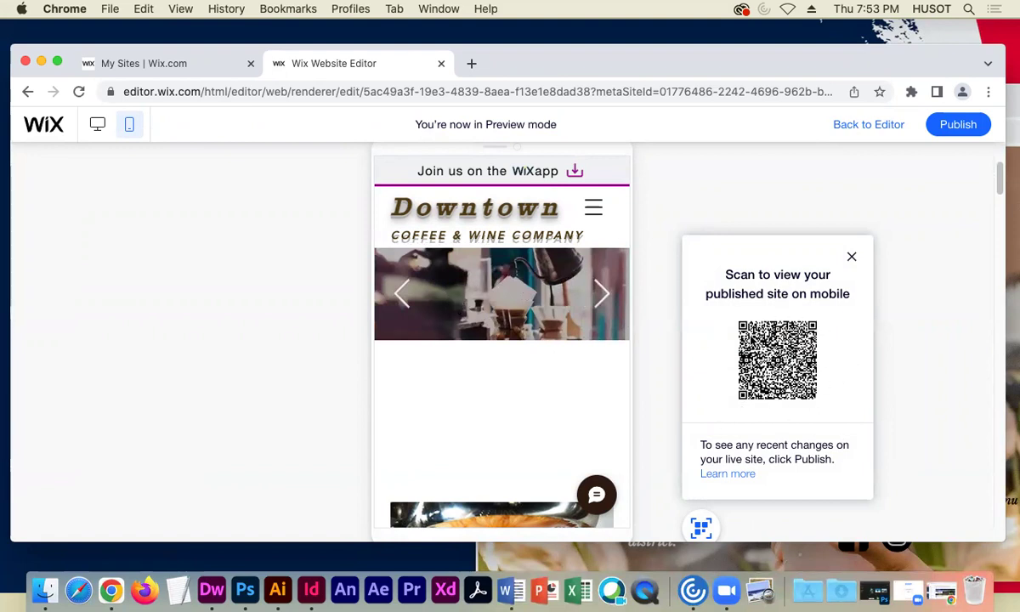
- Close the QR code panel, switch the preview to desktop, and return to editing
left_click(852, 256)
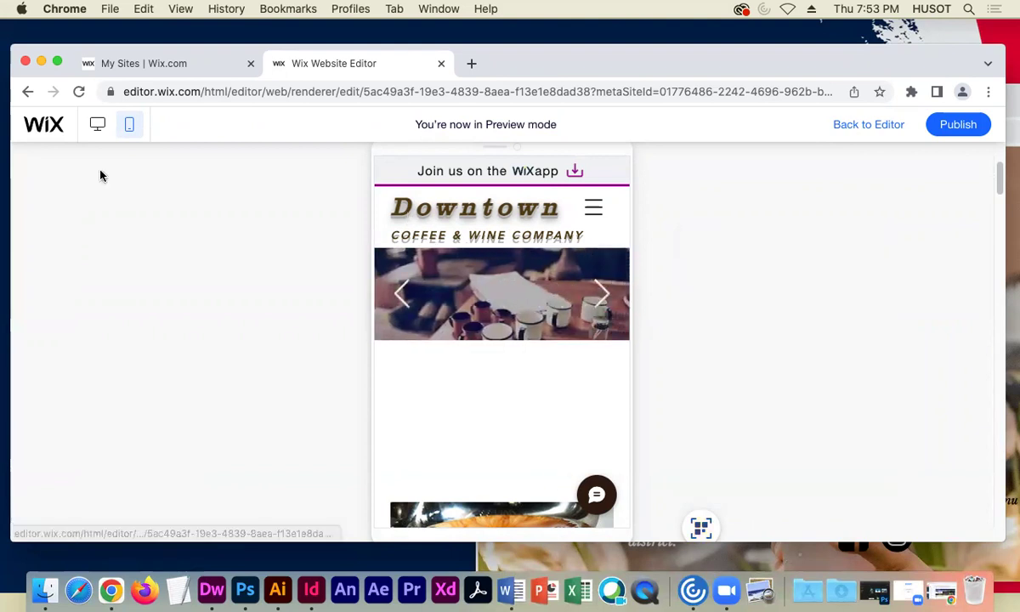
left_click(98, 125)
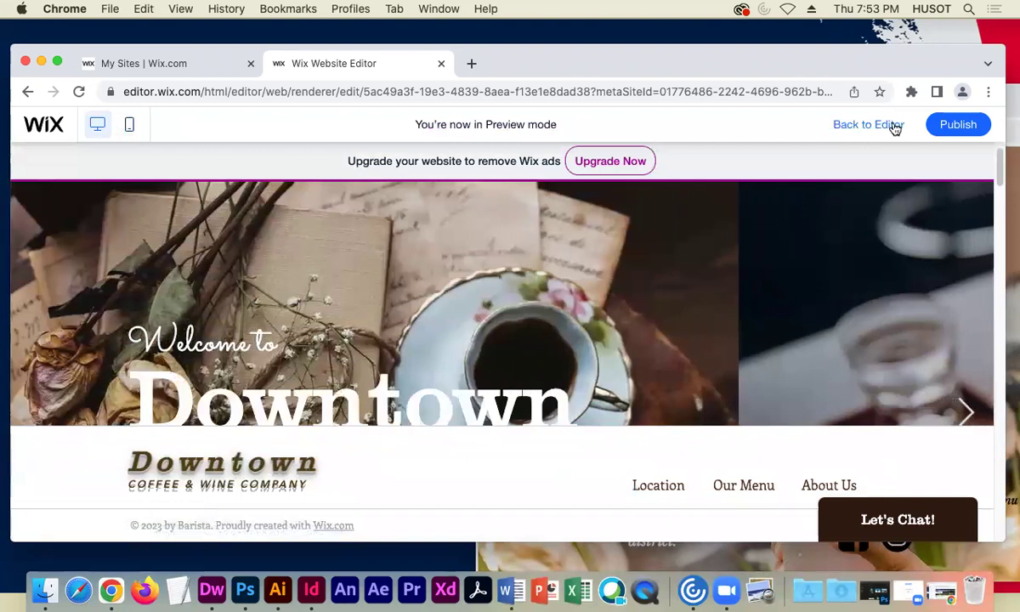
left_click(884, 125)
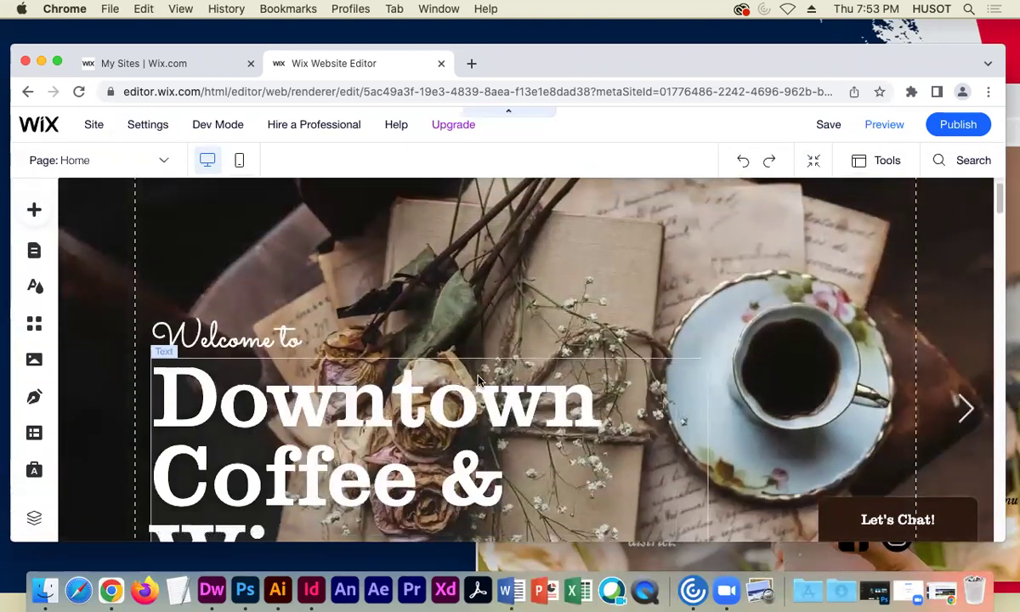
scroll(502, 333, "down", 1)
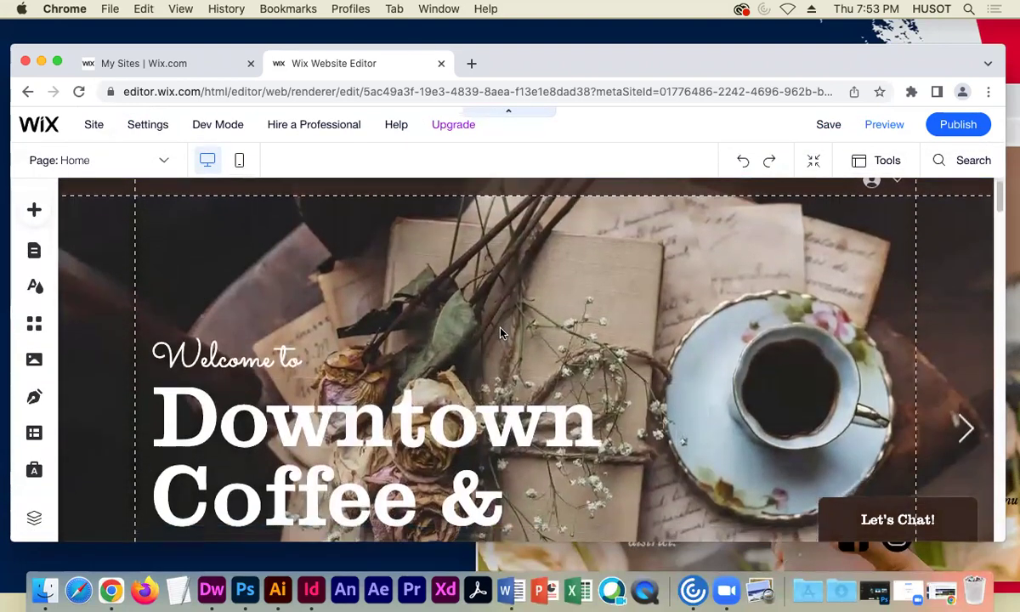
scroll(502, 333, "down", 1)
scroll(502, 333, "down", 3)
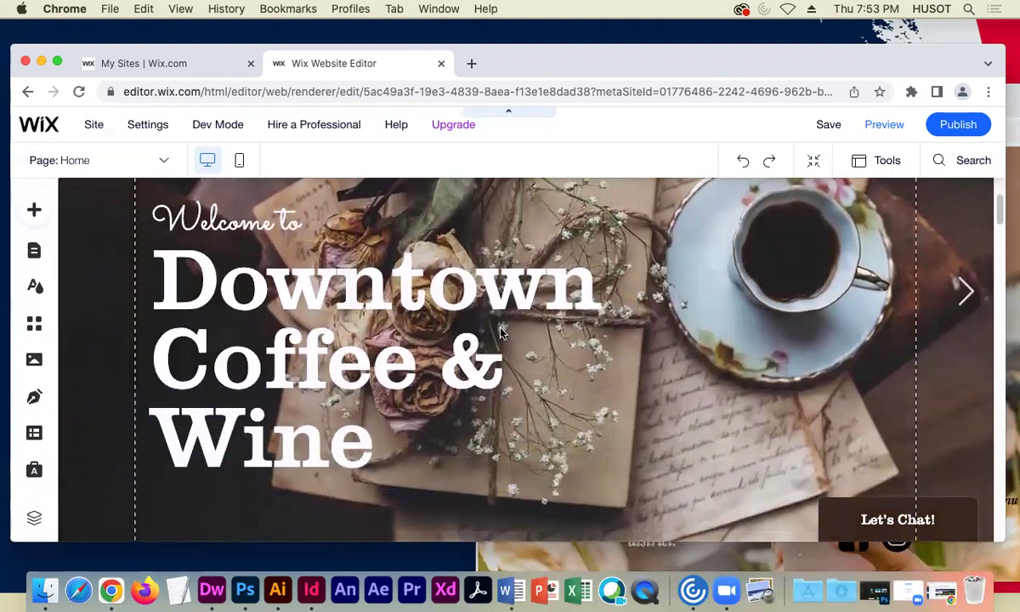
scroll(501, 333, "down", 6)
scroll(494, 328, "down", 3)
scroll(453, 338, "down", 2)
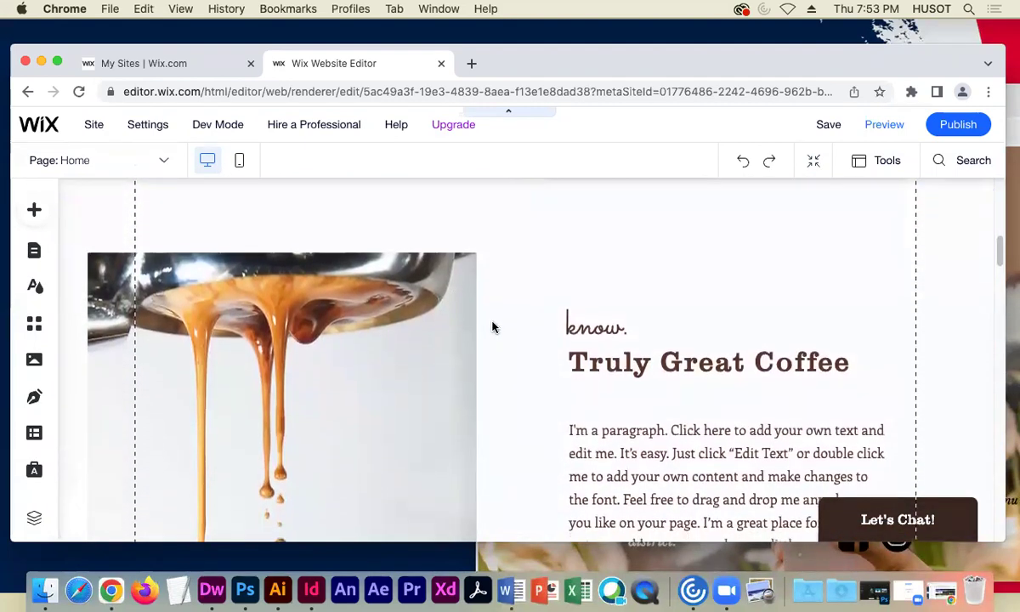
scroll(492, 327, "down", 1)
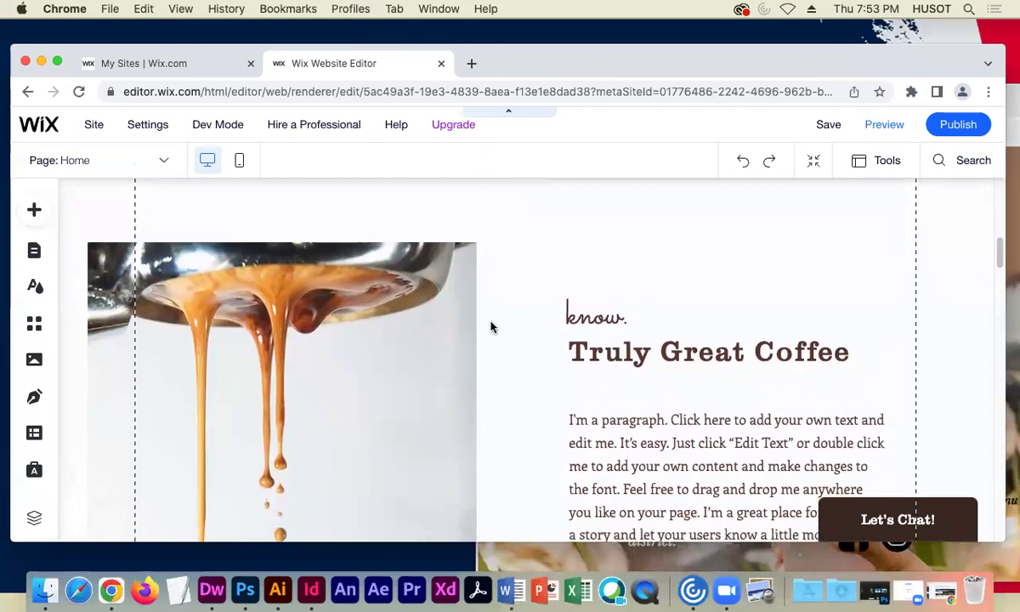
scroll(505, 332, "down", 2)
scroll(510, 333, "up", 1)
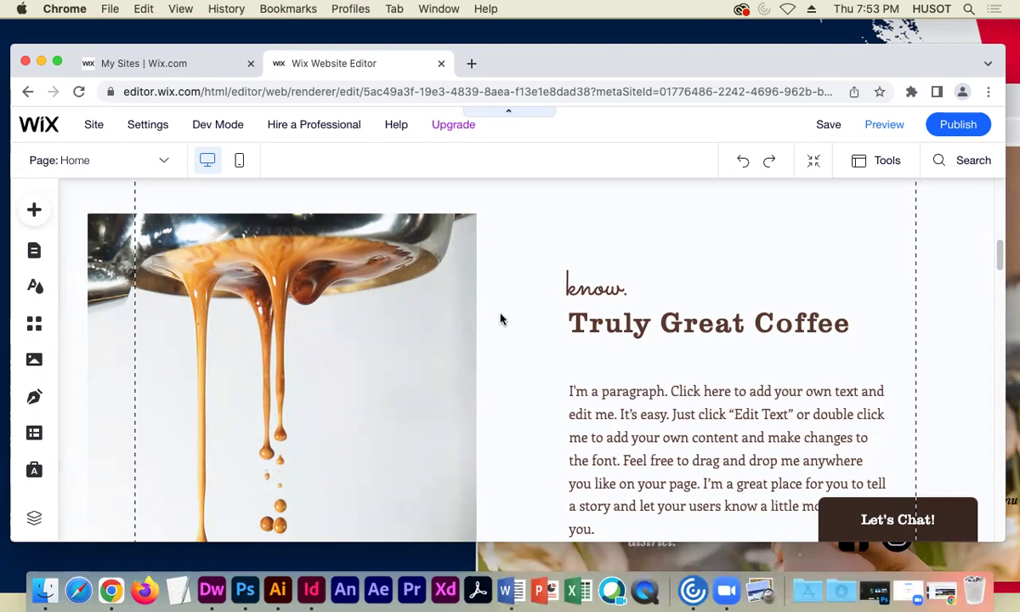
scroll(497, 319, "down", 1)
scroll(494, 318, "up", 10)
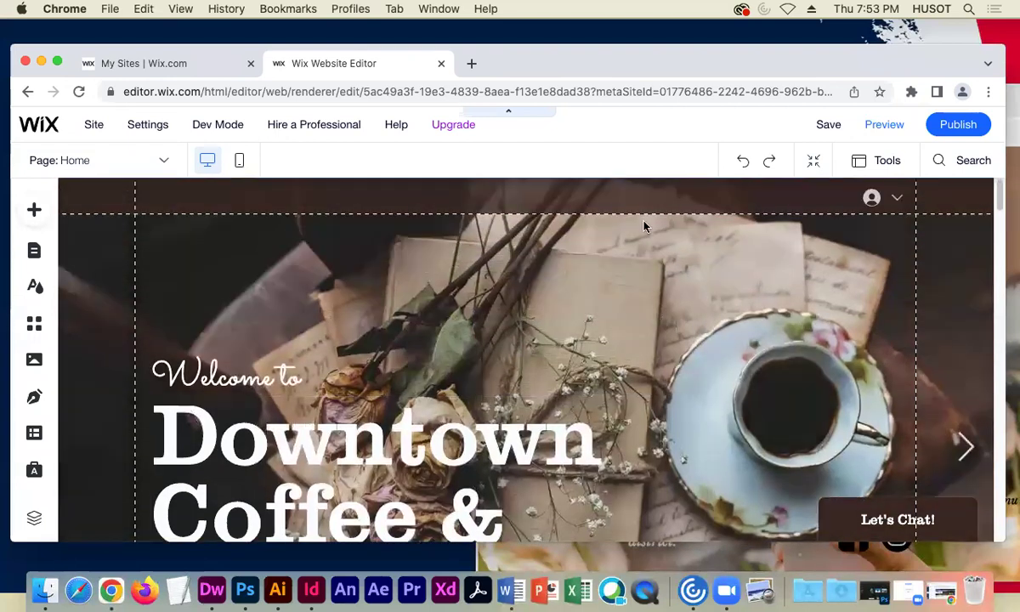
scroll(433, 291, "down", 5)
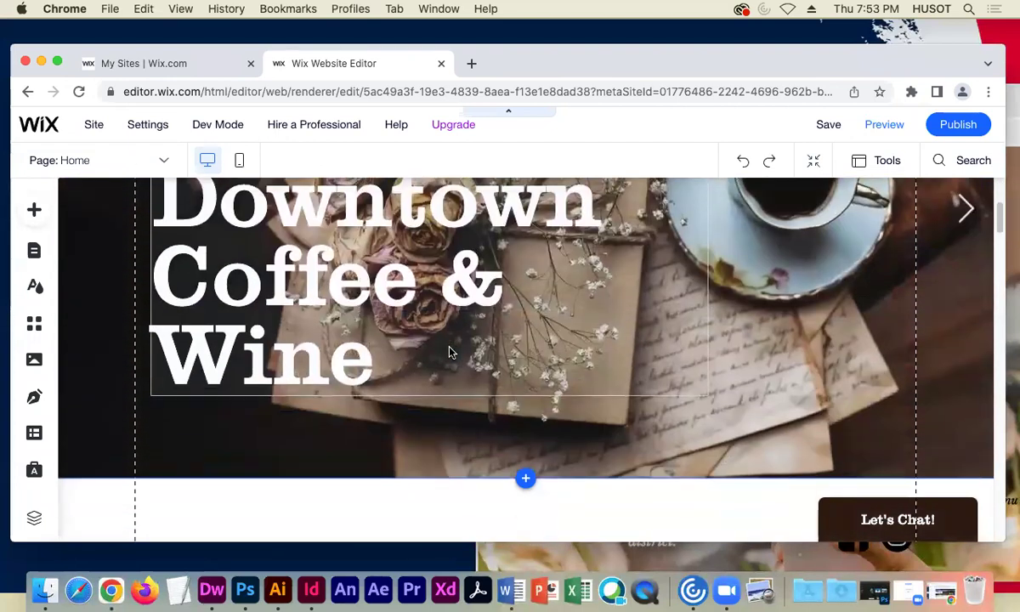
scroll(355, 401, "down", 5)
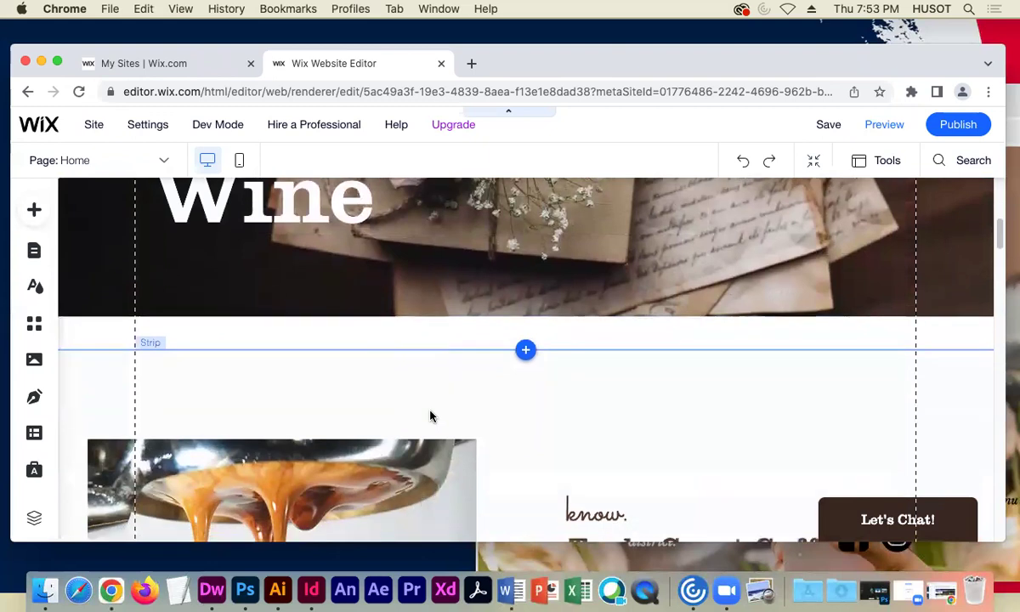
scroll(471, 418, "down", 2)
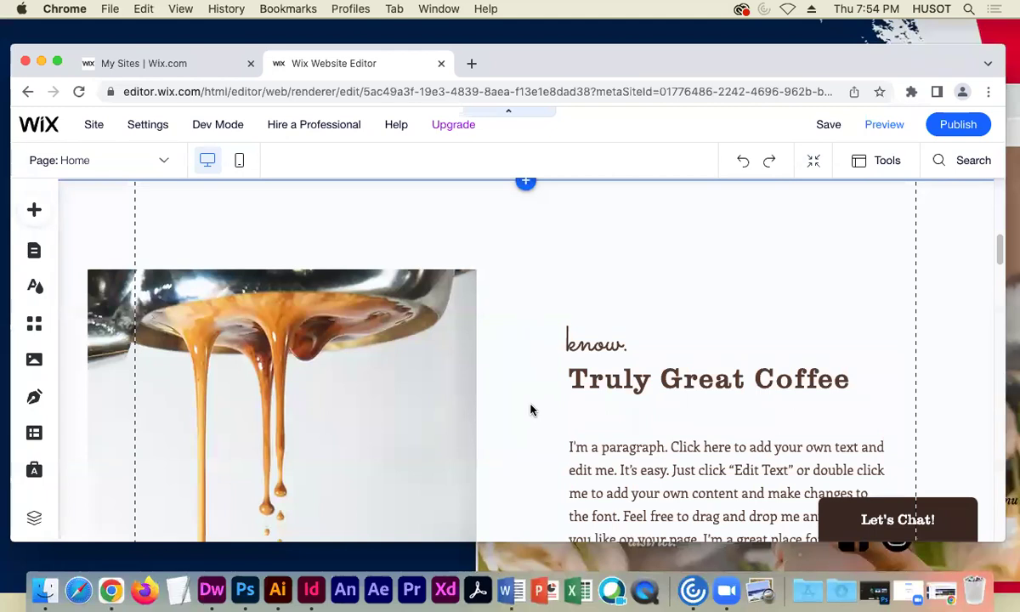
scroll(534, 412, "down", 5)
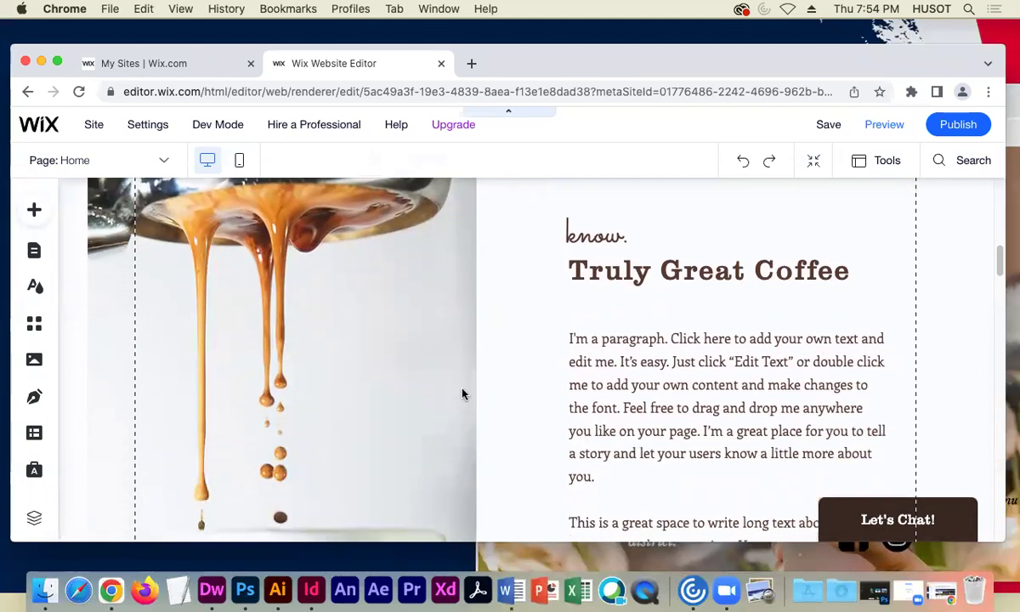
- Apply the Reveal entrance animation to the dripping espresso photo and review its settings
left_click(392, 374)
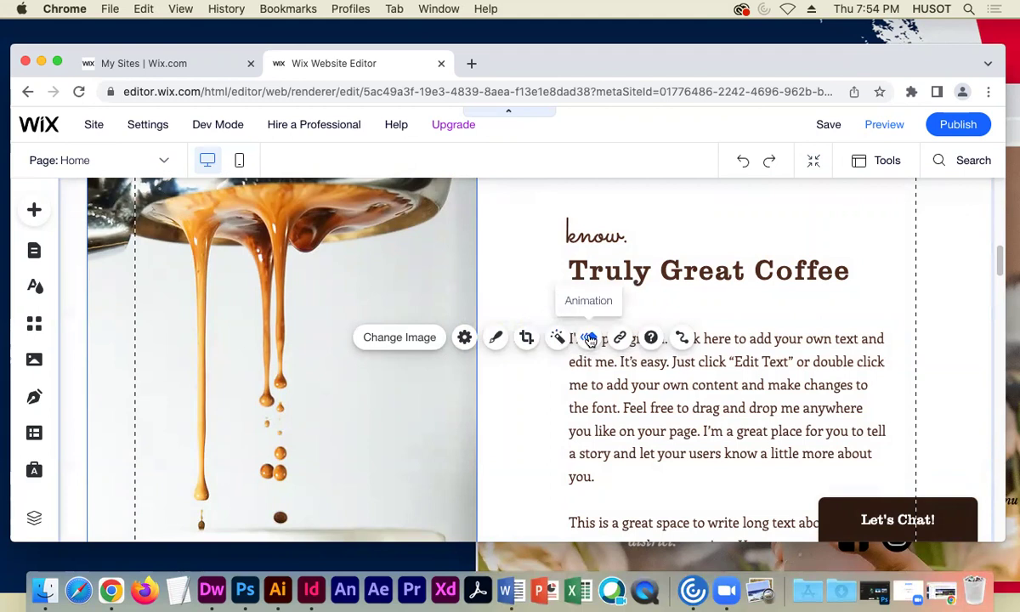
left_click(589, 338)
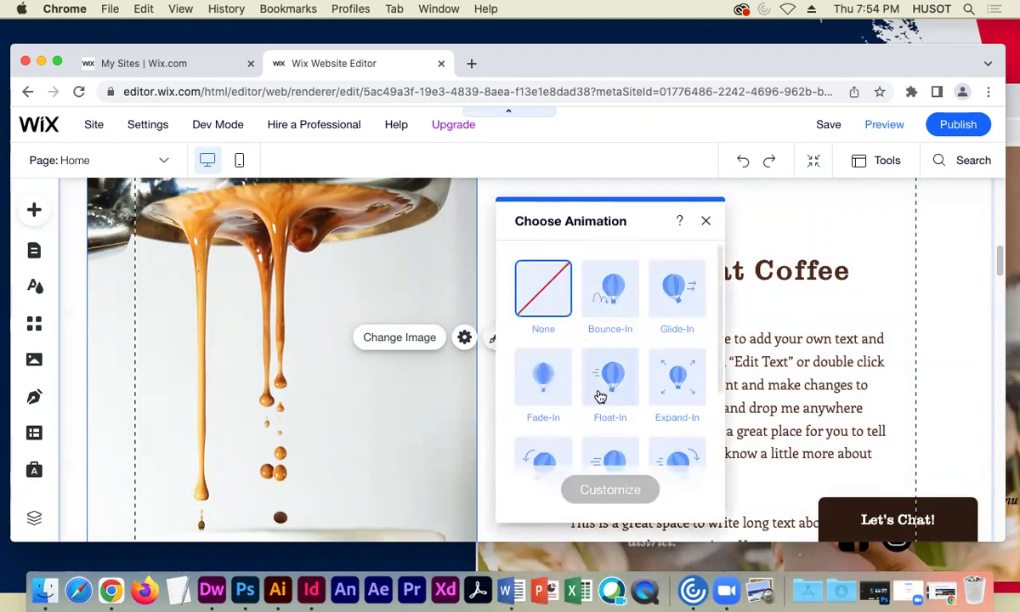
scroll(599, 395, "down", 1)
scroll(599, 395, "down", 4)
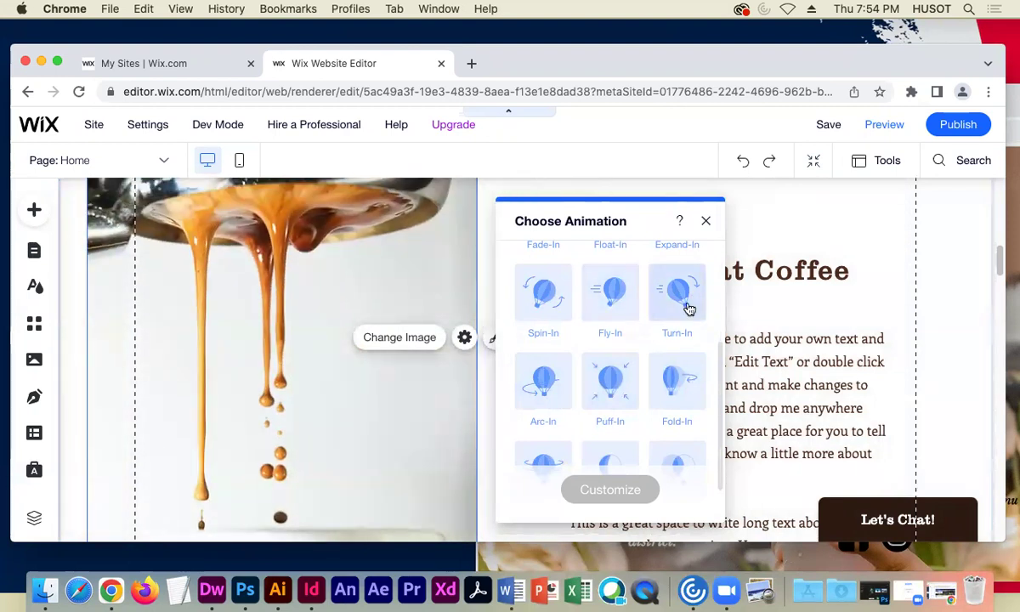
scroll(671, 433, "down", 1)
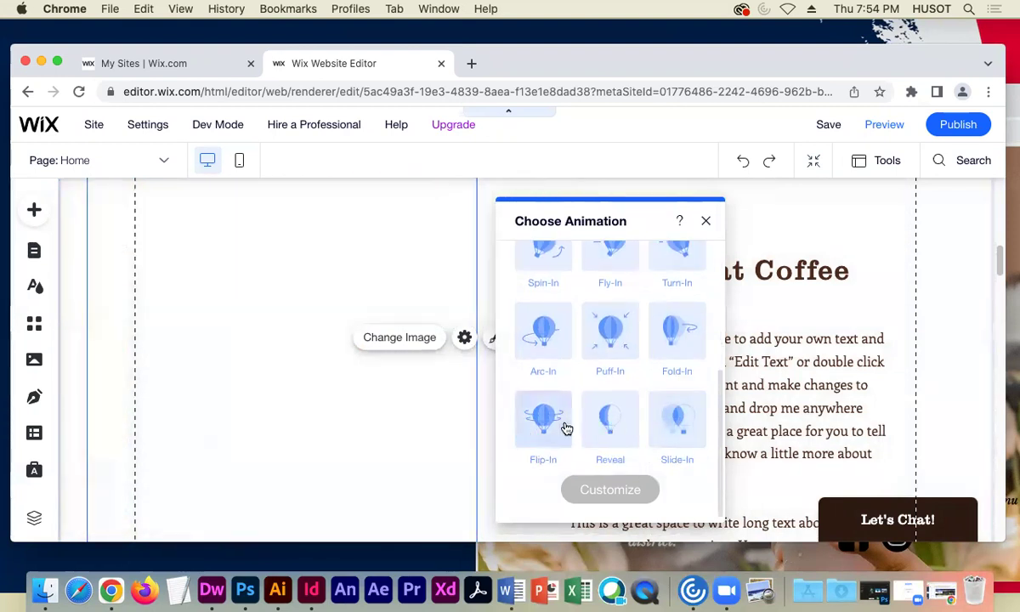
left_click(609, 420)
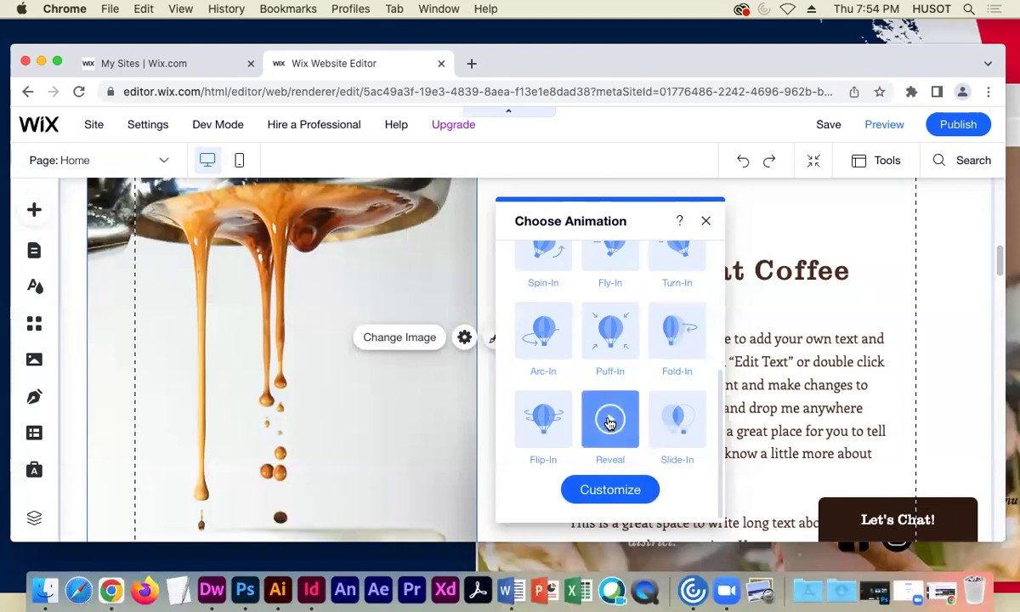
left_click(644, 487)
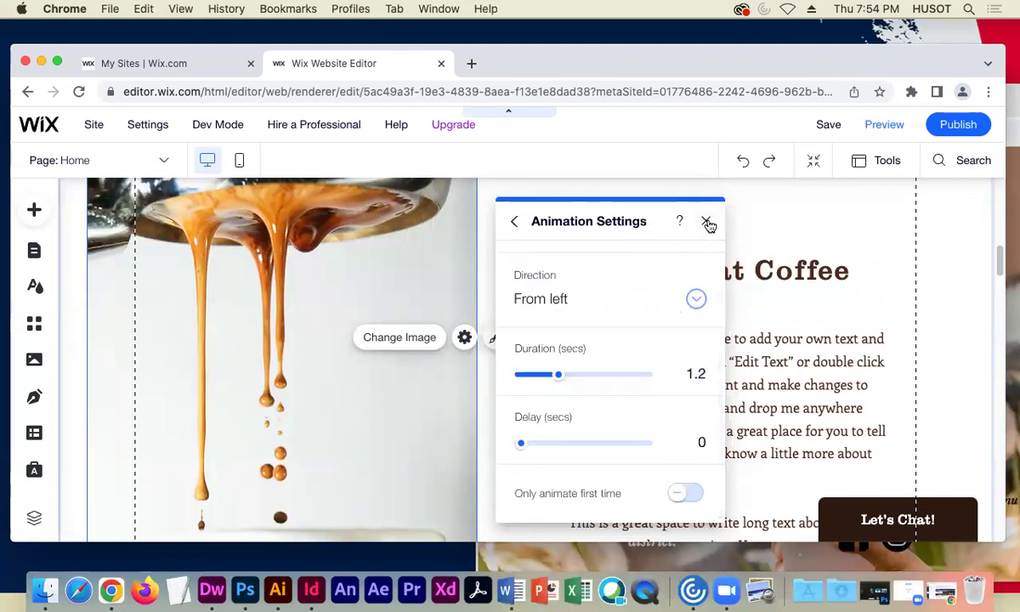
left_click(706, 222)
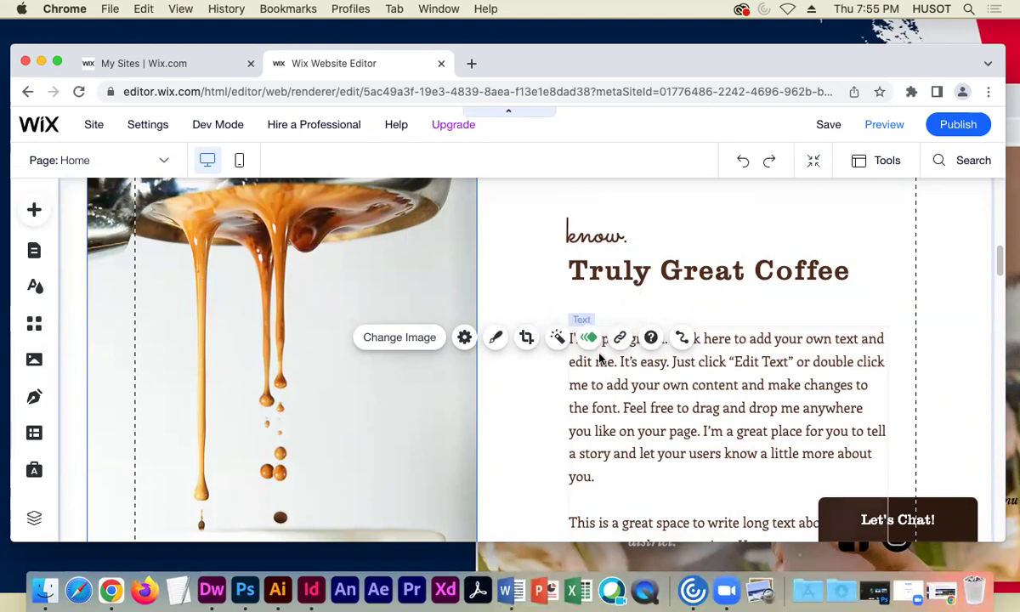
- Link the espresso photo to the Our Menu page, then recheck the link settings
left_click(619, 339)
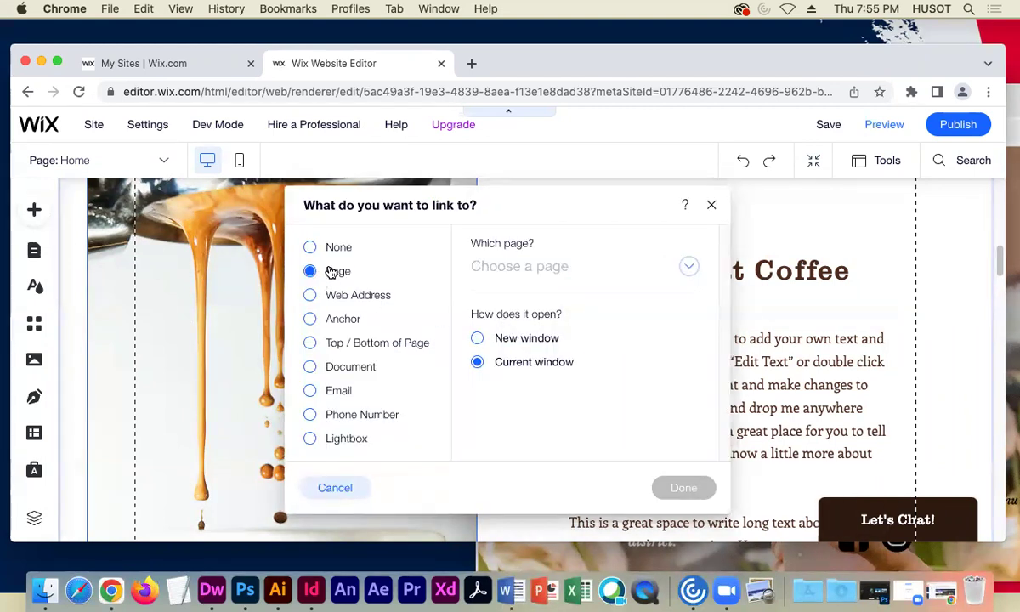
left_click(687, 266)
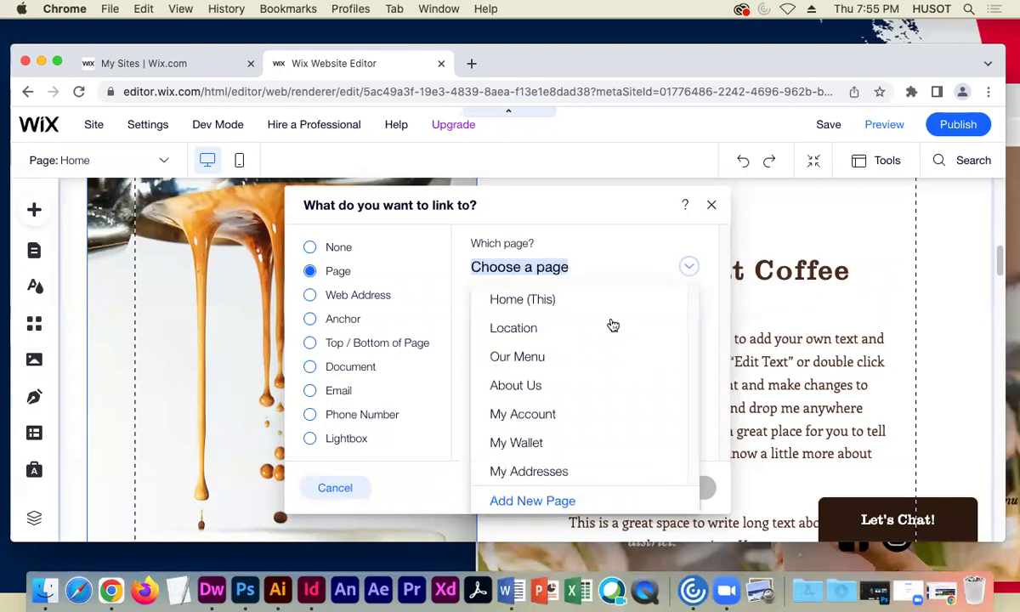
left_click(521, 357)
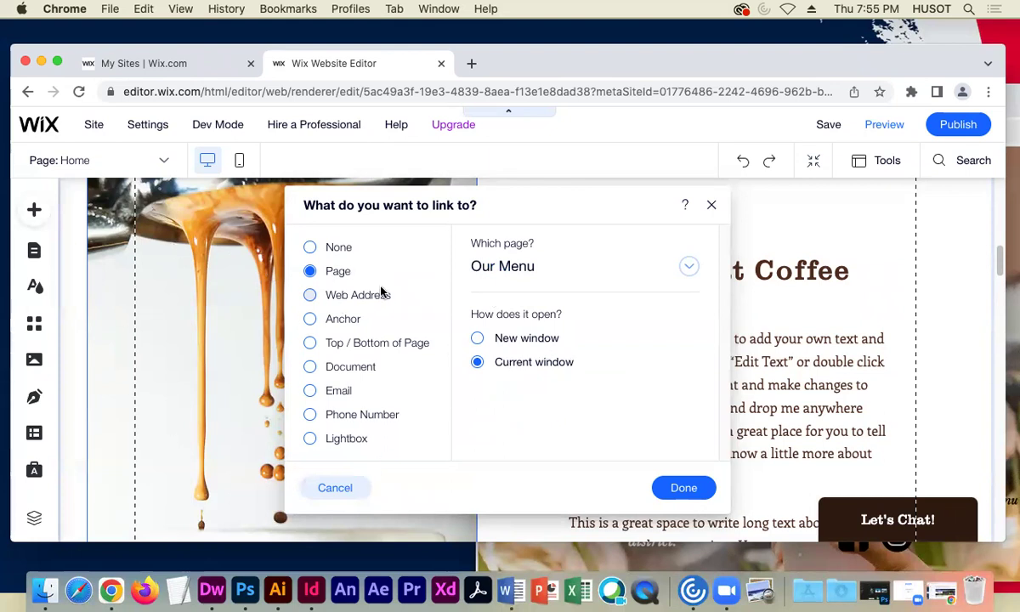
left_click(685, 488)
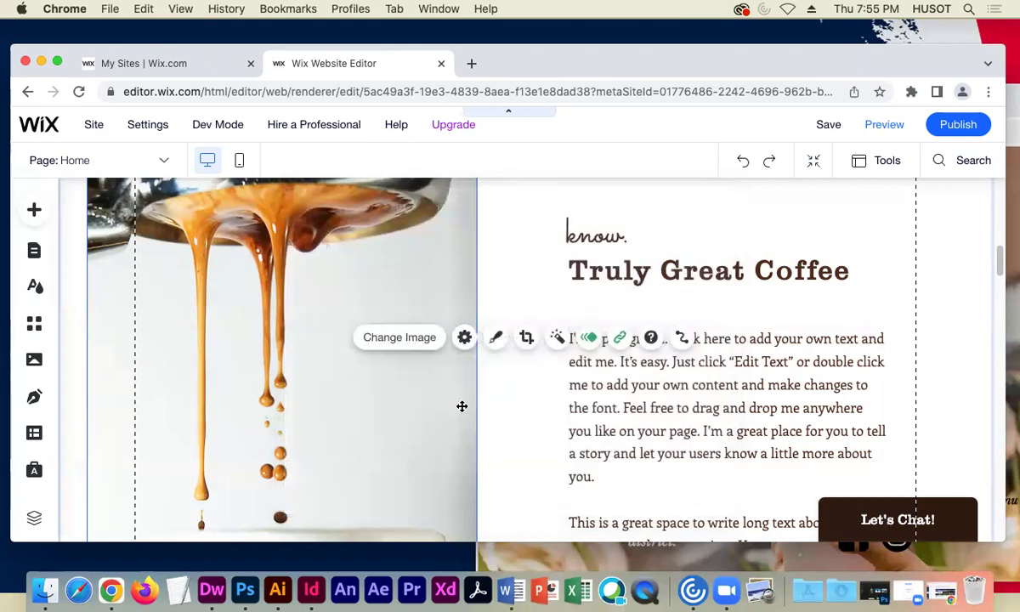
left_click(621, 340)
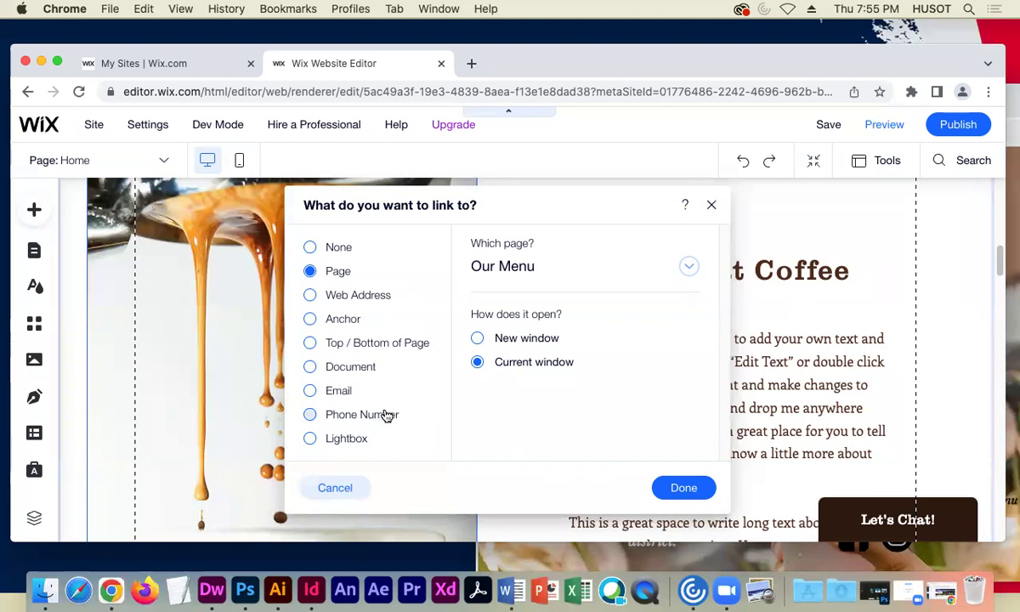
left_click(679, 487)
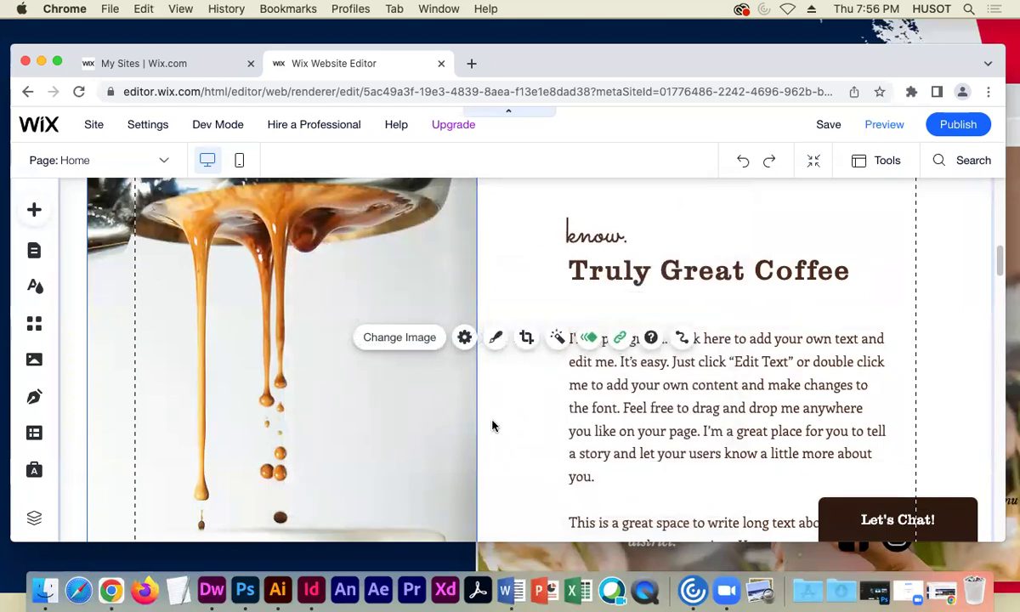
scroll(512, 433, "down", 2)
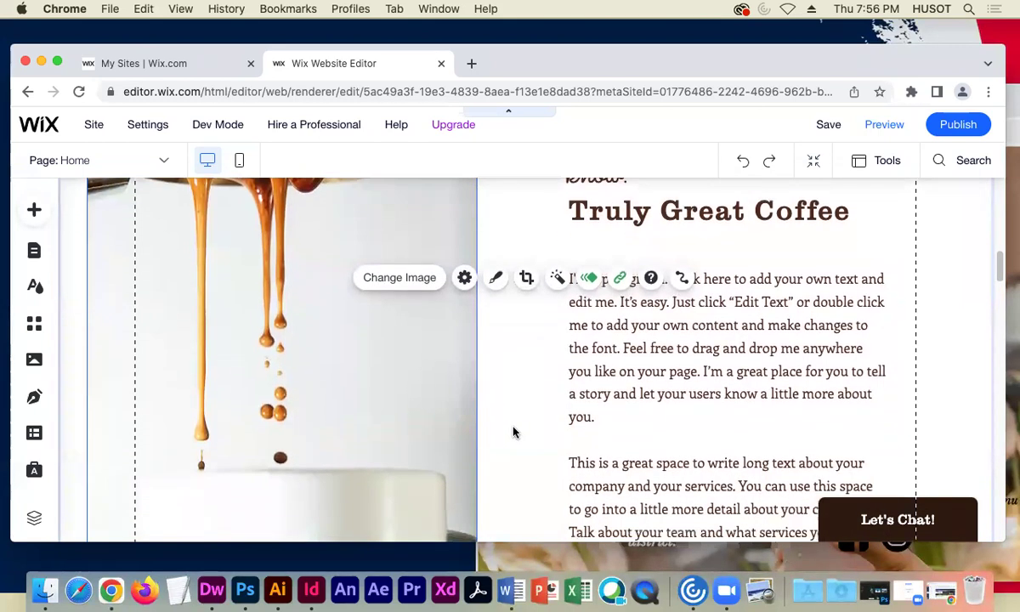
scroll(512, 433, "down", 4)
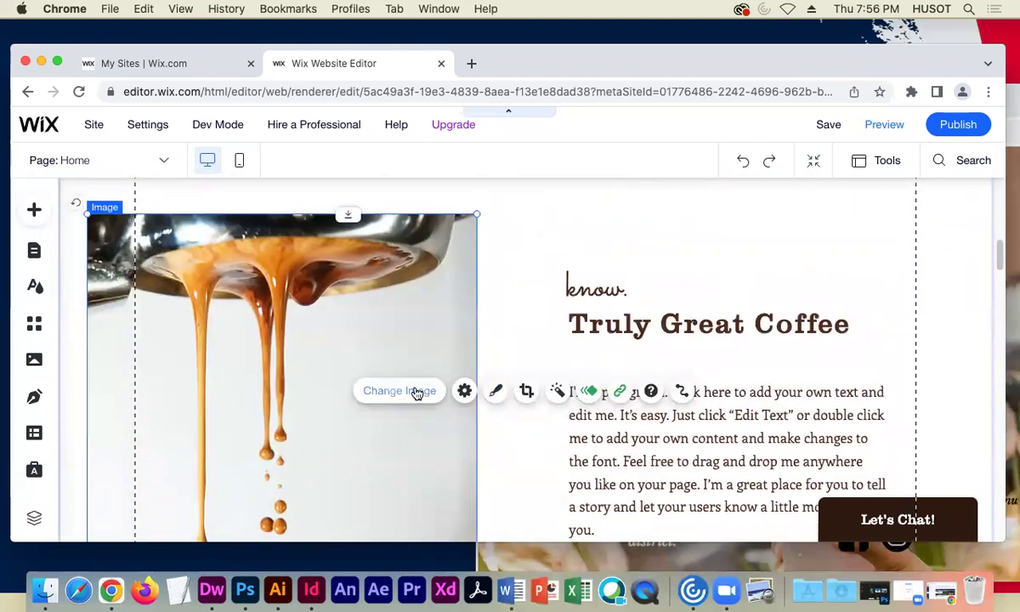
- Start replacing the espresso photo and browse the Media from Wix stock images
left_click(416, 390)
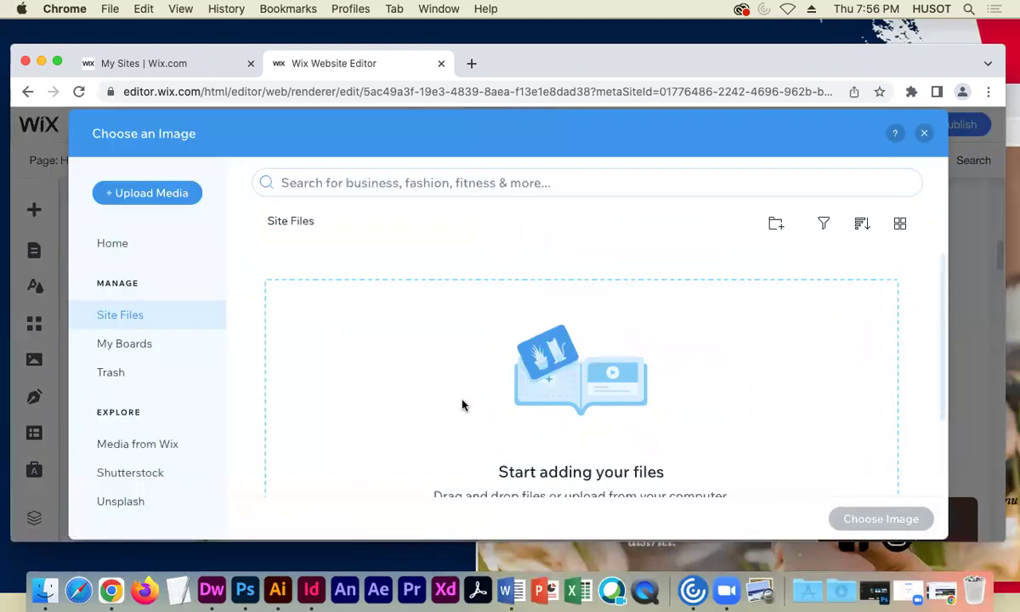
scroll(296, 394, "down", 1)
scroll(296, 393, "down", 3)
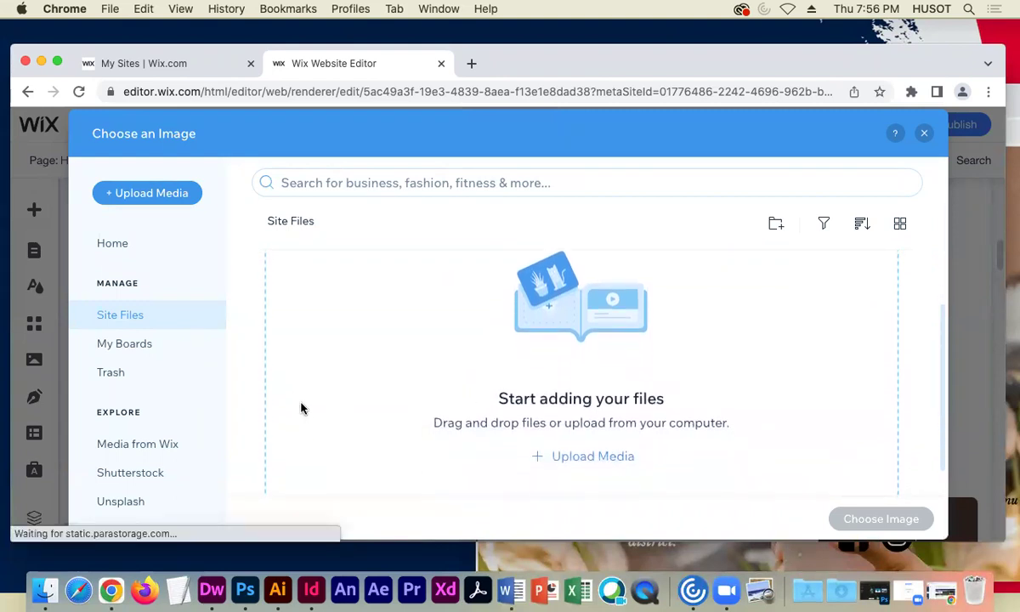
scroll(302, 408, "down", 1)
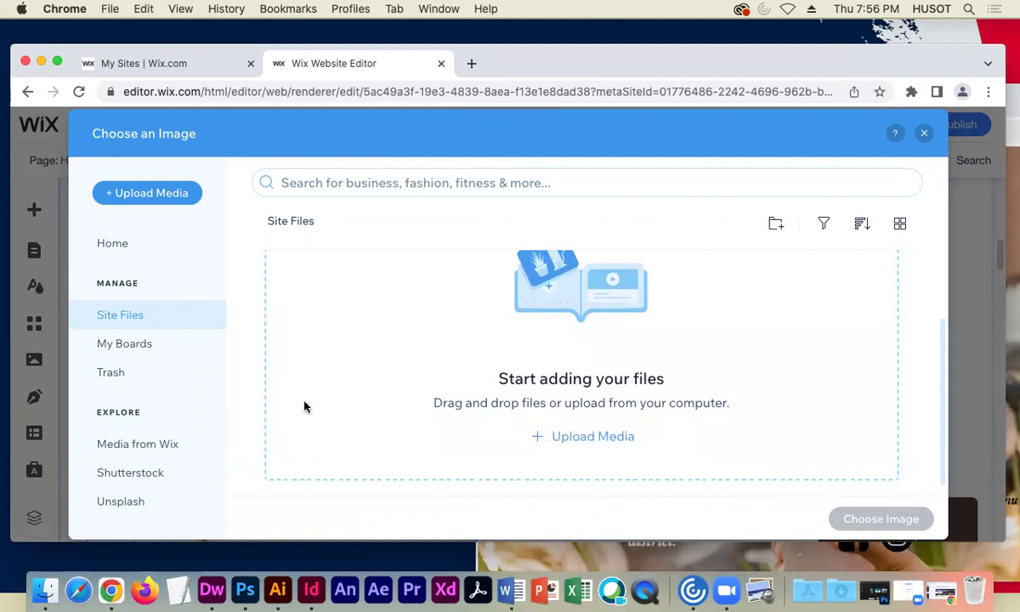
scroll(304, 406, "up", 4)
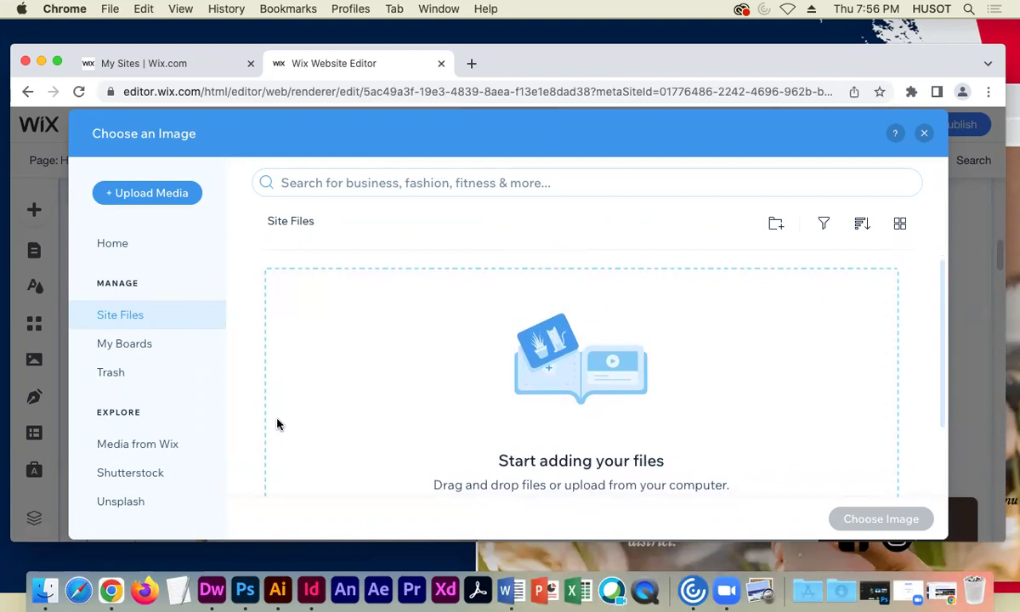
scroll(278, 423, "down", 1)
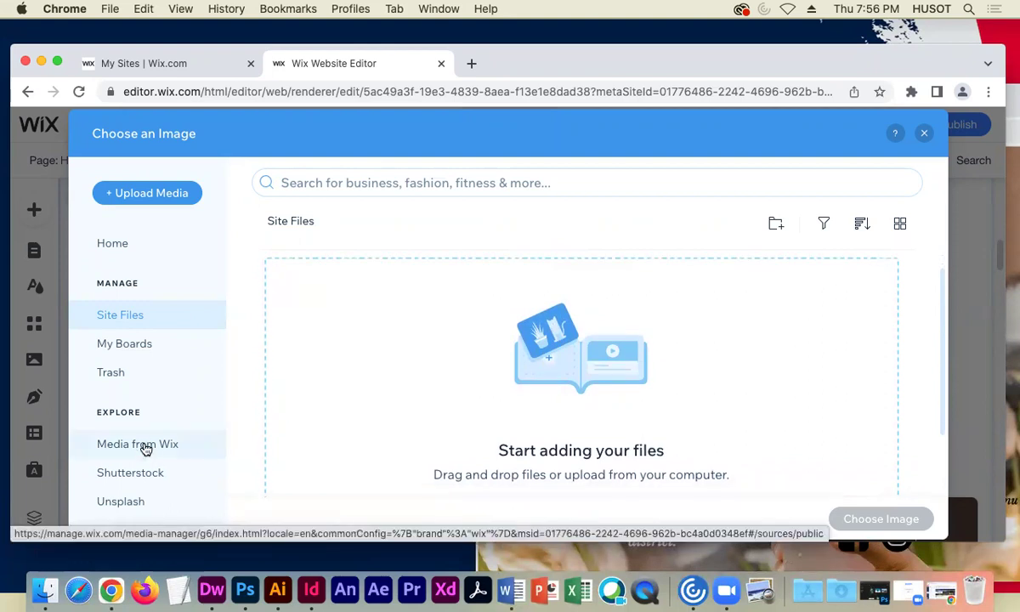
left_click(145, 448)
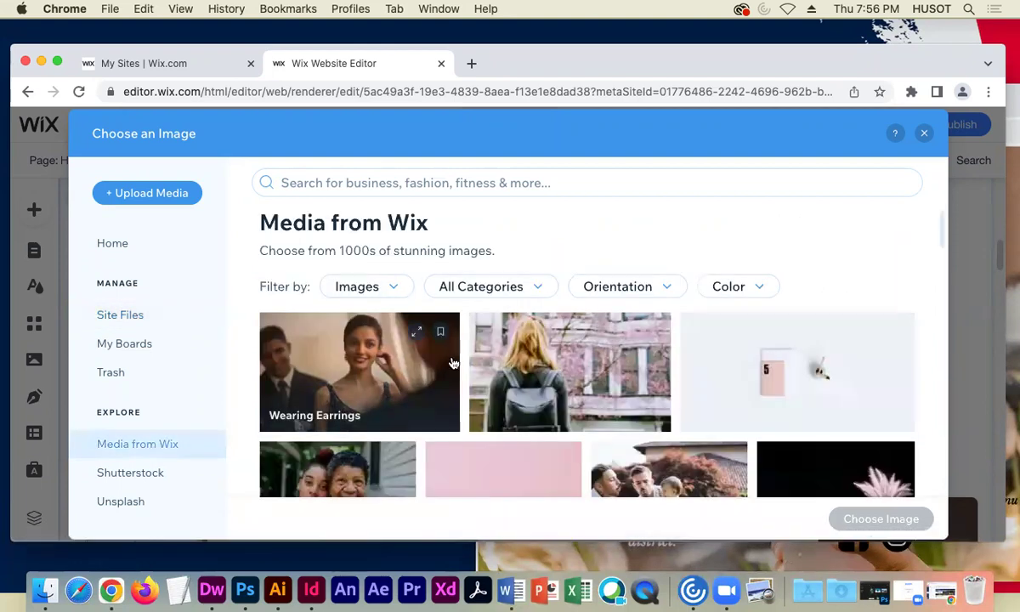
- Search stock images for 'coffee' and place the coffee cup on saucer photo
left_click(449, 185)
type("coffeee")
key("Return")
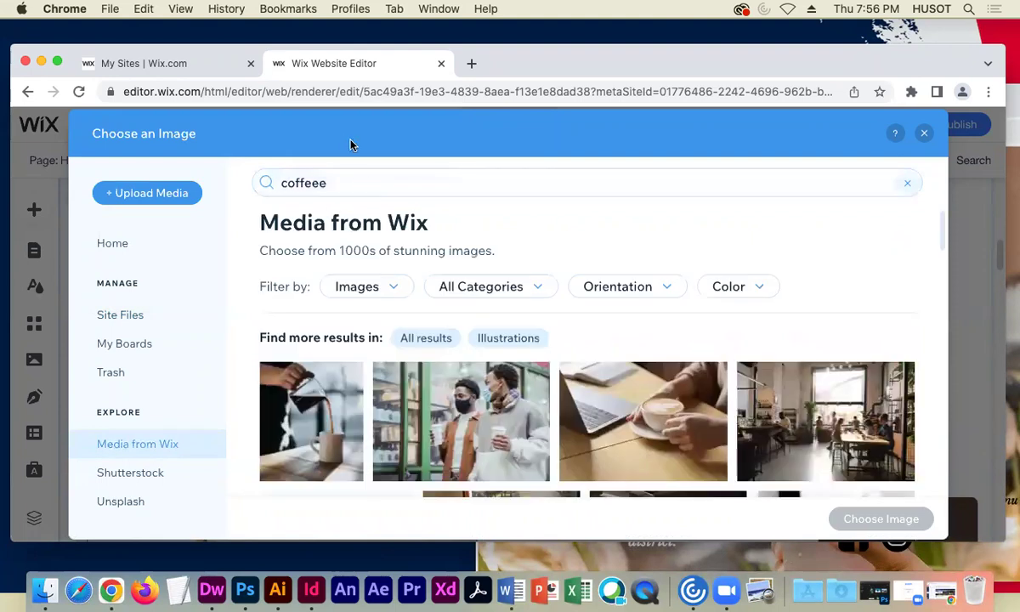
double_click(332, 183)
left_click(332, 183)
key("BackSpace")
key("Return")
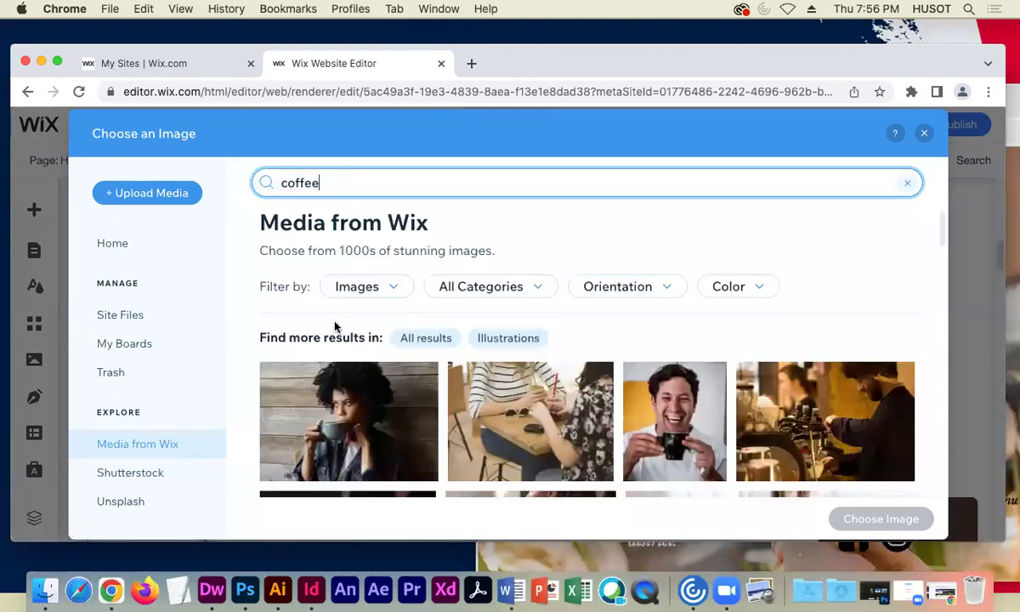
scroll(338, 319, "down", 5)
scroll(340, 314, "down", 1)
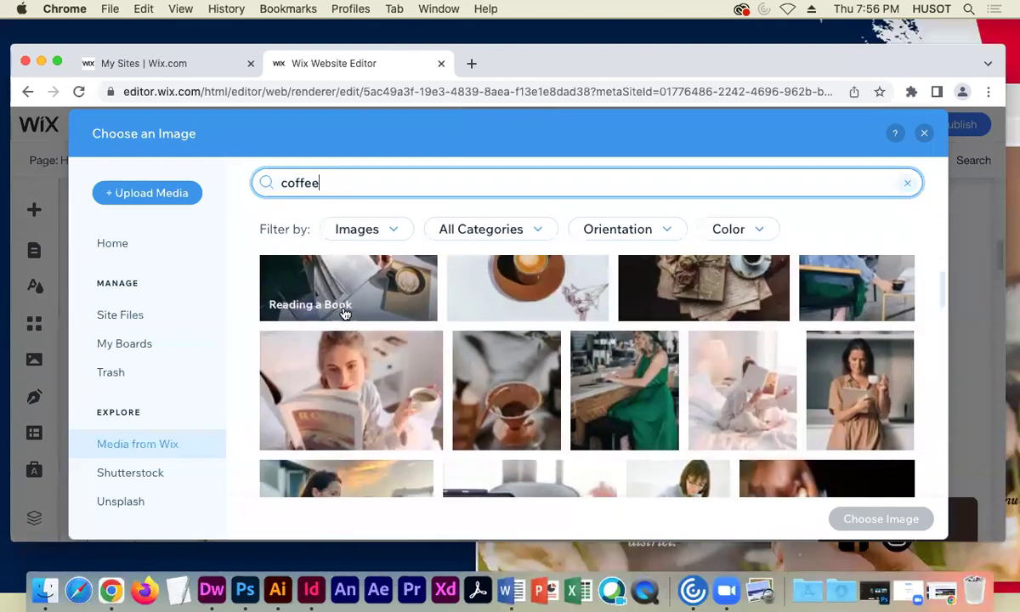
left_click(536, 293)
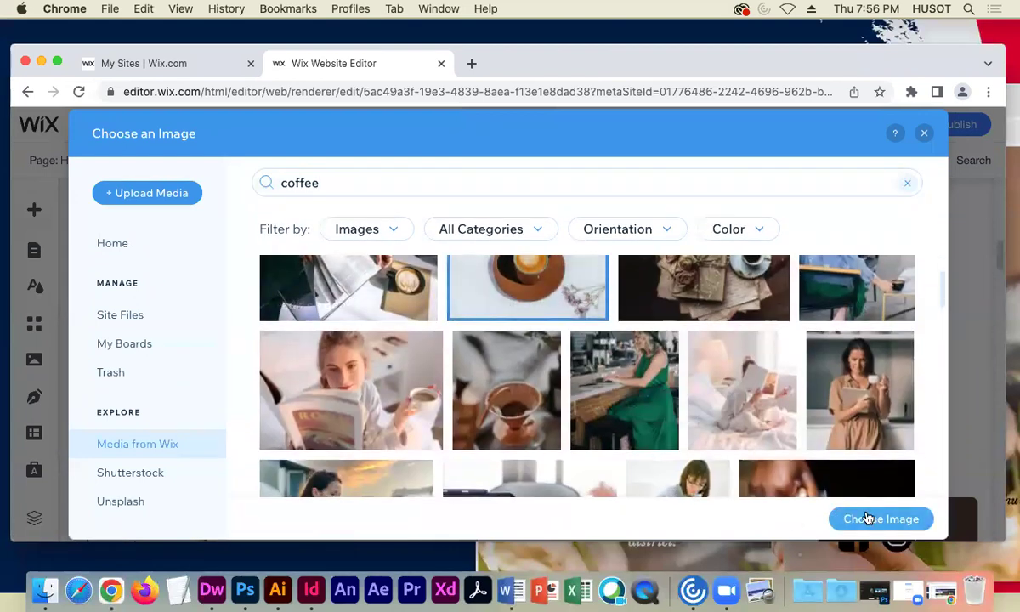
left_click(867, 519)
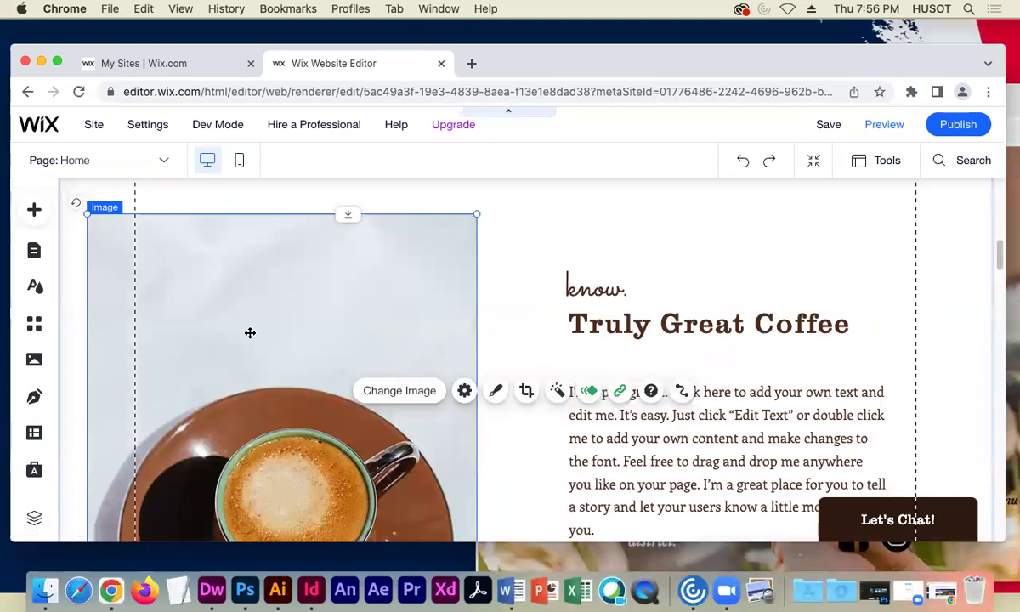
- Bring the live site beside the editor and select its whole welcome paragraph
scroll(251, 332, "down", 2)
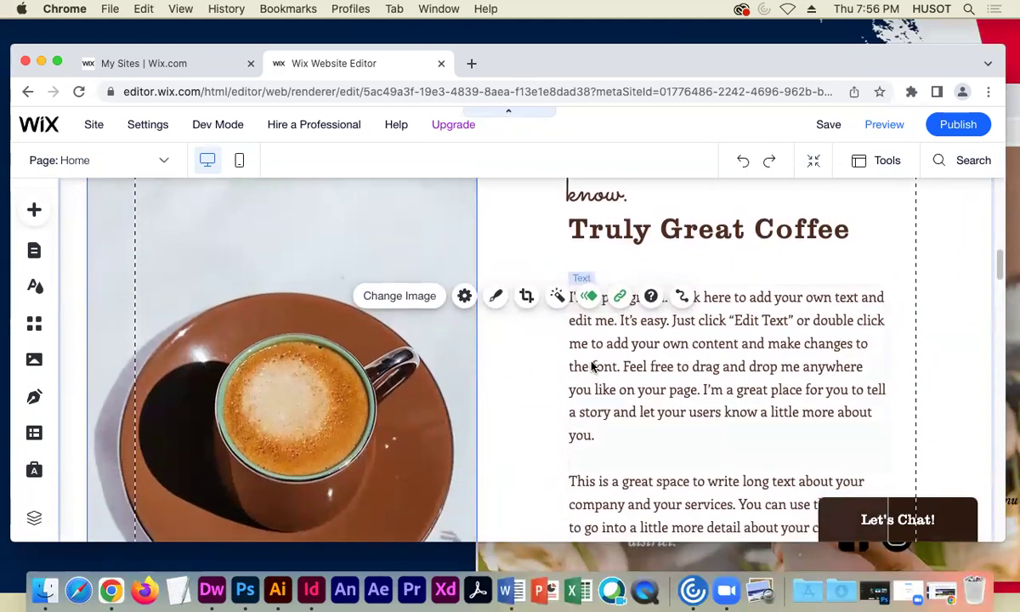
scroll(587, 361, "up", 5)
scroll(588, 365, "down", 3)
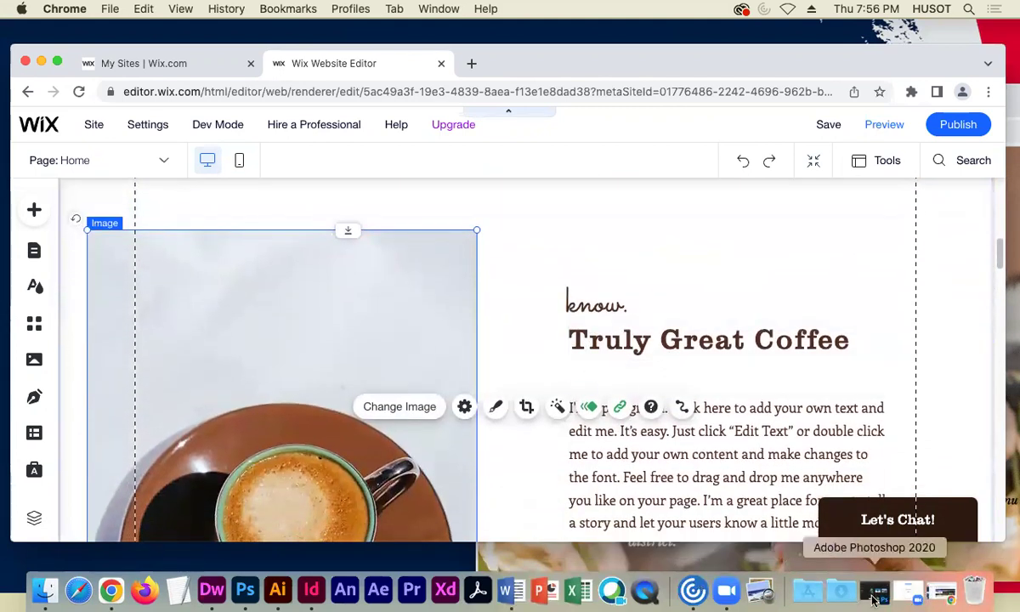
left_click_drag(494, 58, 429, 39)
left_click_drag(872, 107, 855, 56)
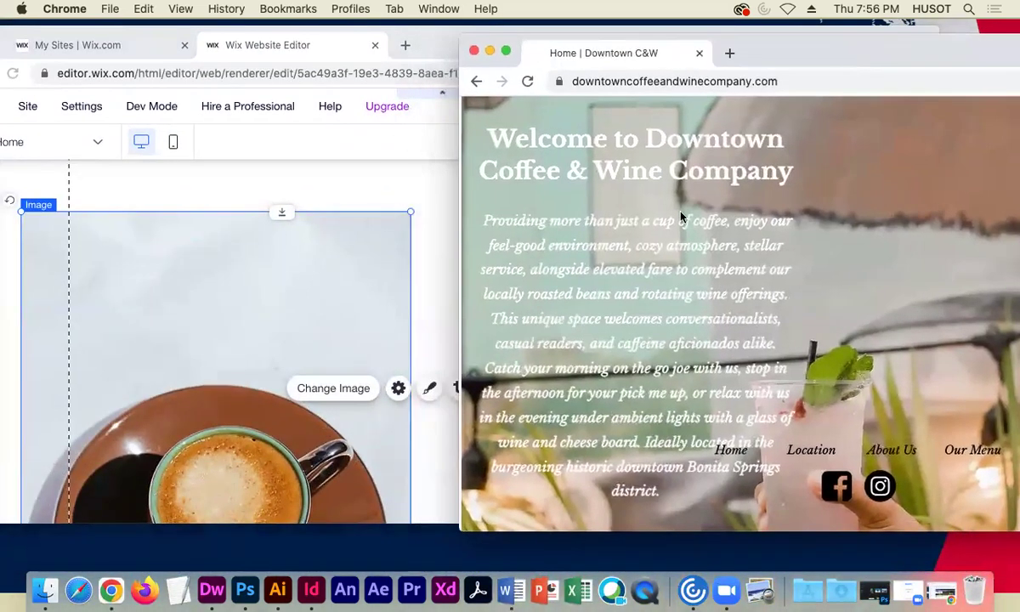
left_click_drag(668, 495, 484, 211)
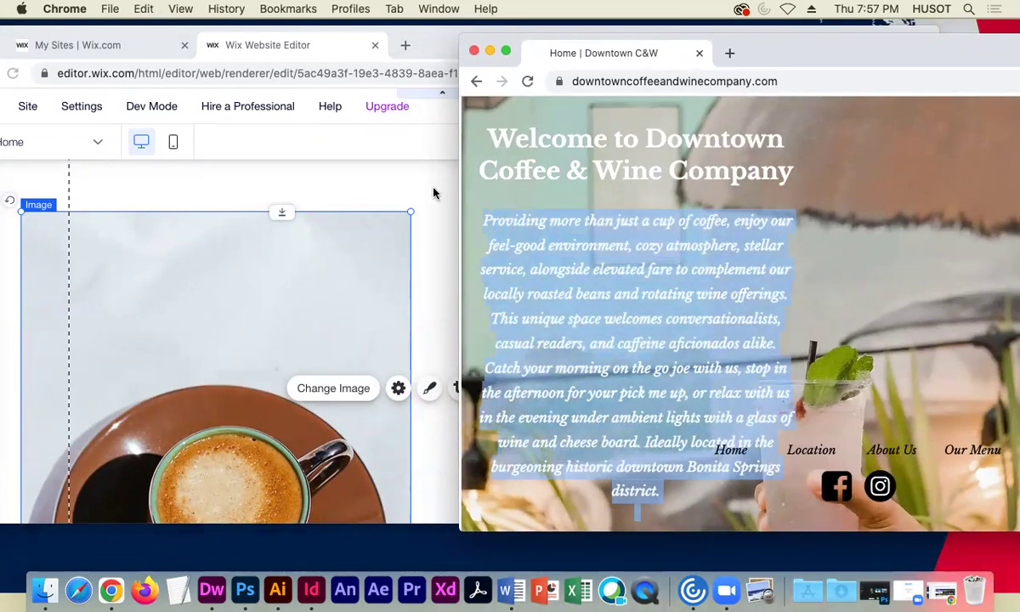
- Paste the welcome copy, address and hours over the placeholder text beside the coffee image
left_click(392, 178)
scroll(579, 420, "down", 1)
scroll(579, 420, "down", 5)
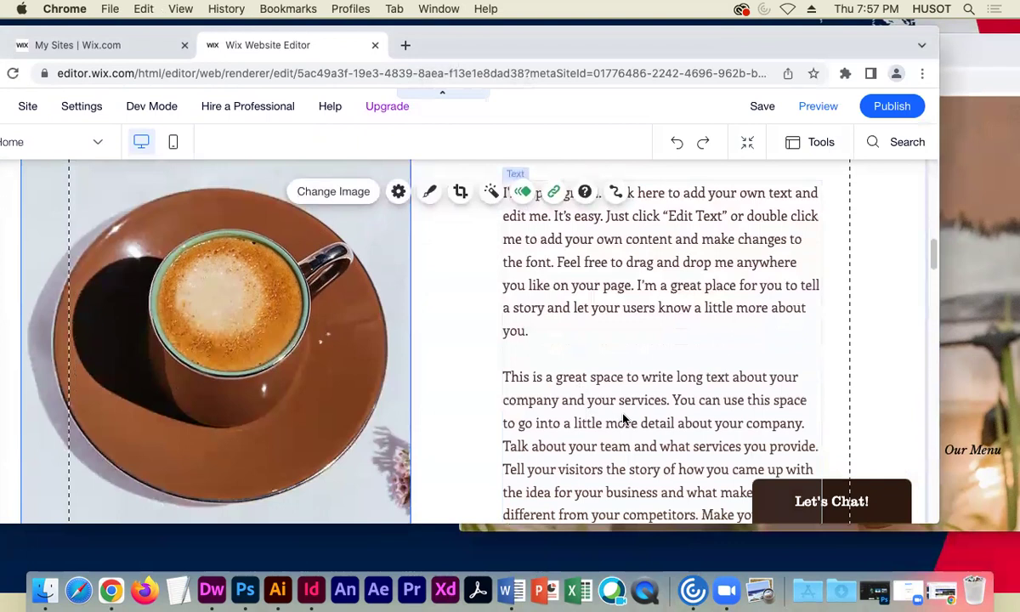
scroll(648, 364, "up", 1)
left_click(528, 328)
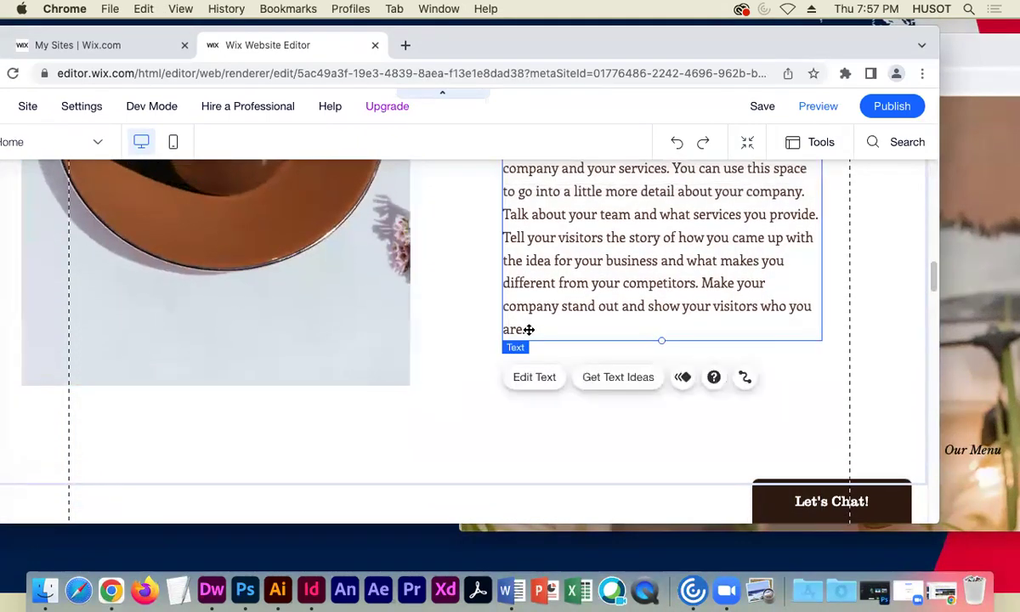
left_click(531, 329)
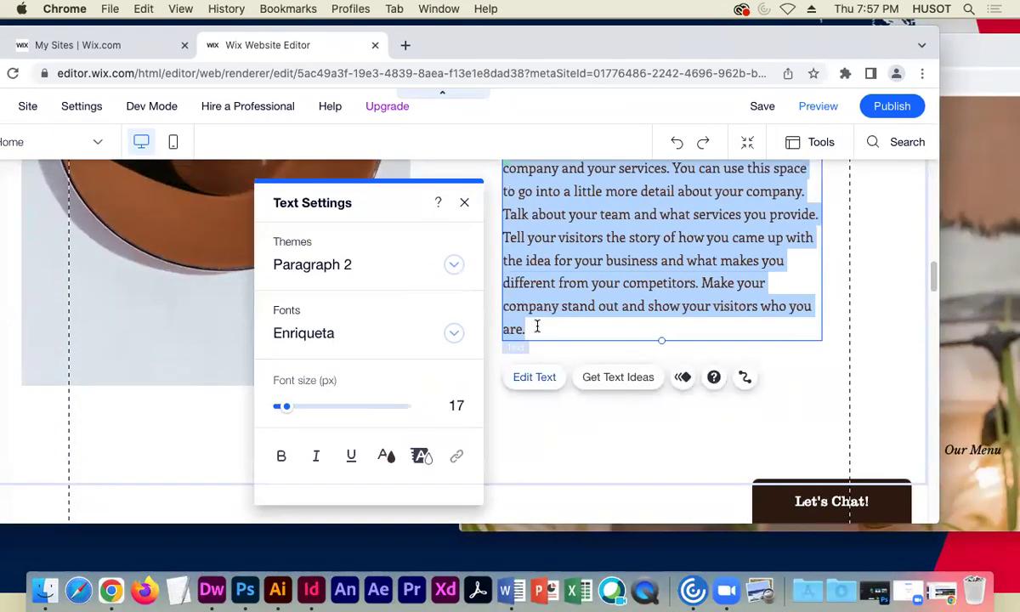
key("cmd+v")
scroll(764, 370, "up", 5)
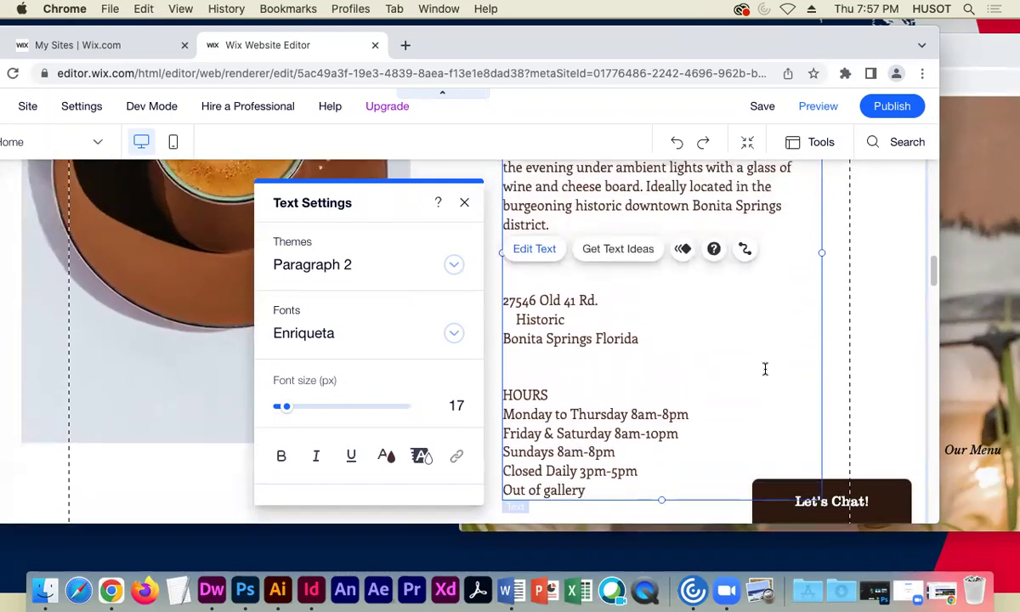
scroll(758, 364, "down", 2)
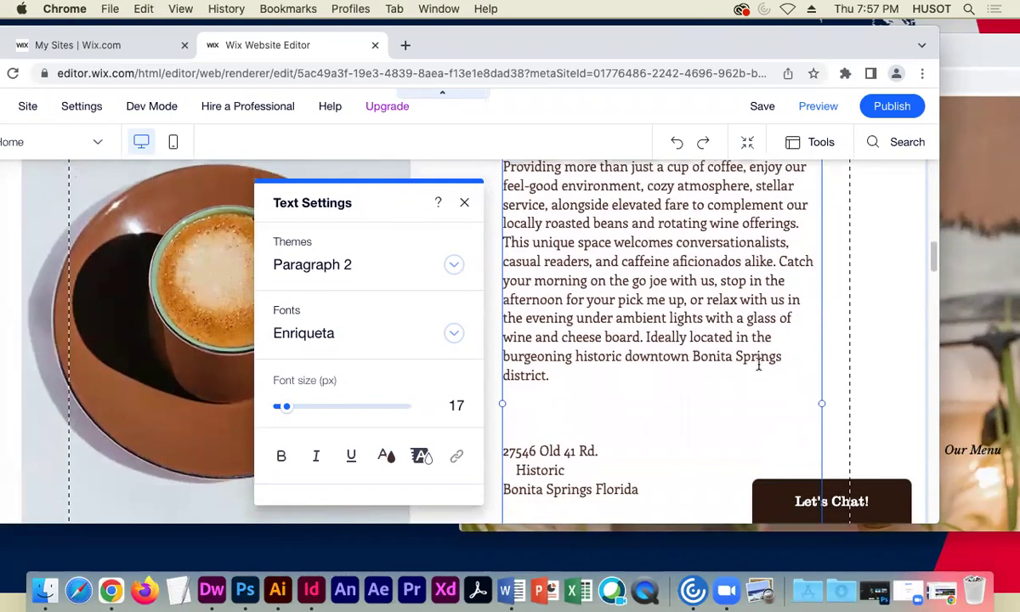
left_click(825, 357)
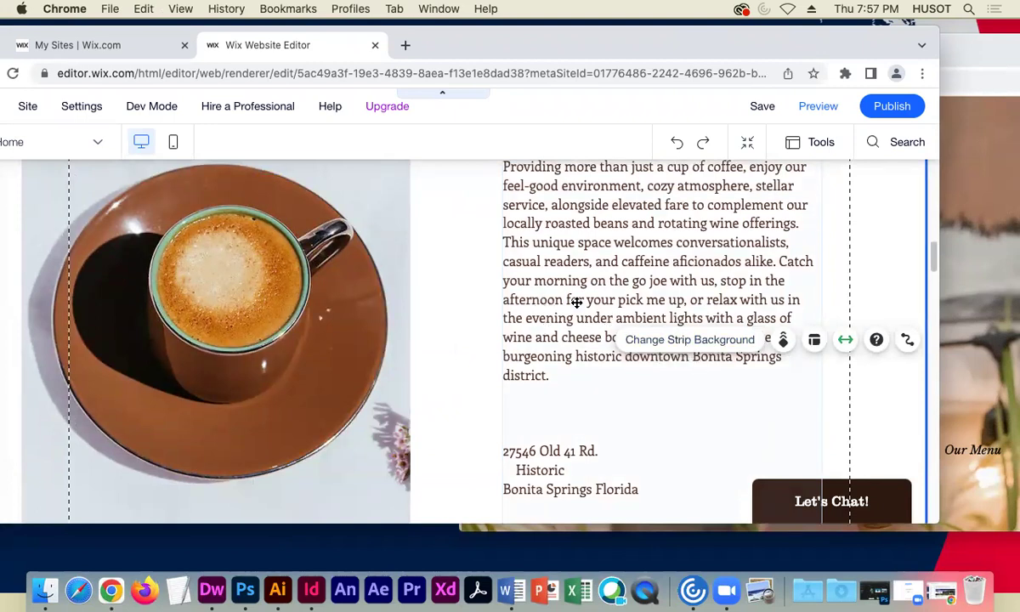
- Review the updated paragraph's text settings, then scroll on to the Pour-over section
left_click(576, 300)
left_click(533, 192)
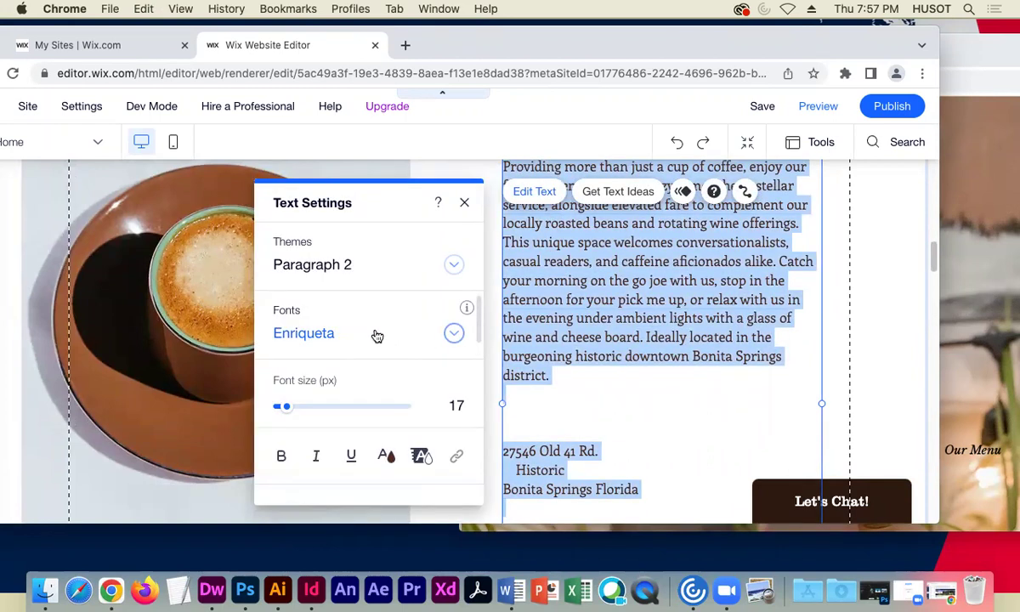
left_click(464, 202)
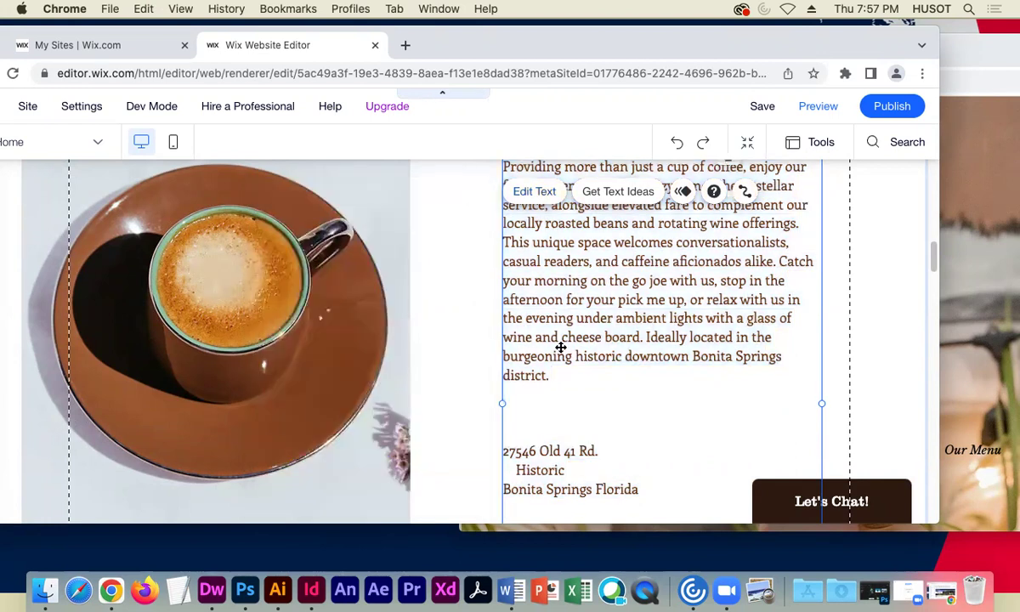
scroll(560, 347, "down", 5)
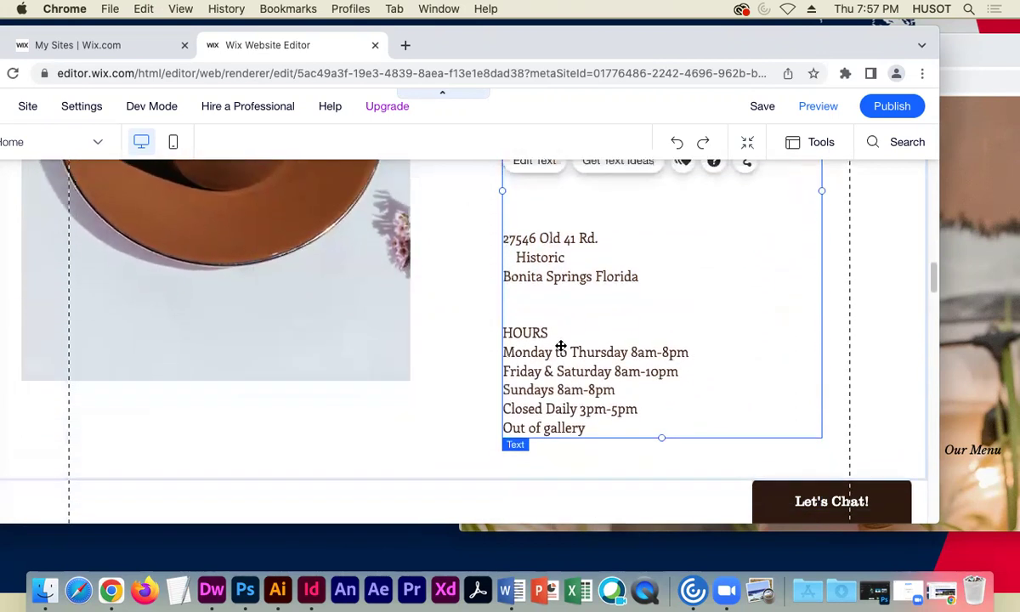
scroll(560, 347, "down", 8)
scroll(413, 358, "down", 3)
scroll(413, 358, "up", 1)
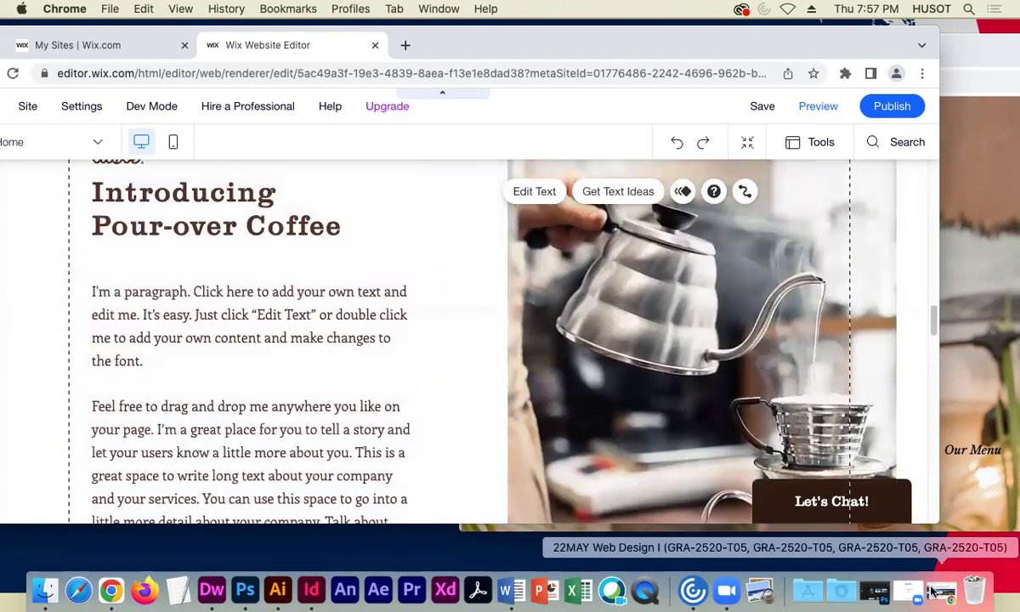
- Minimize the course page and position the live coffee site window beside the editor
left_click(931, 591)
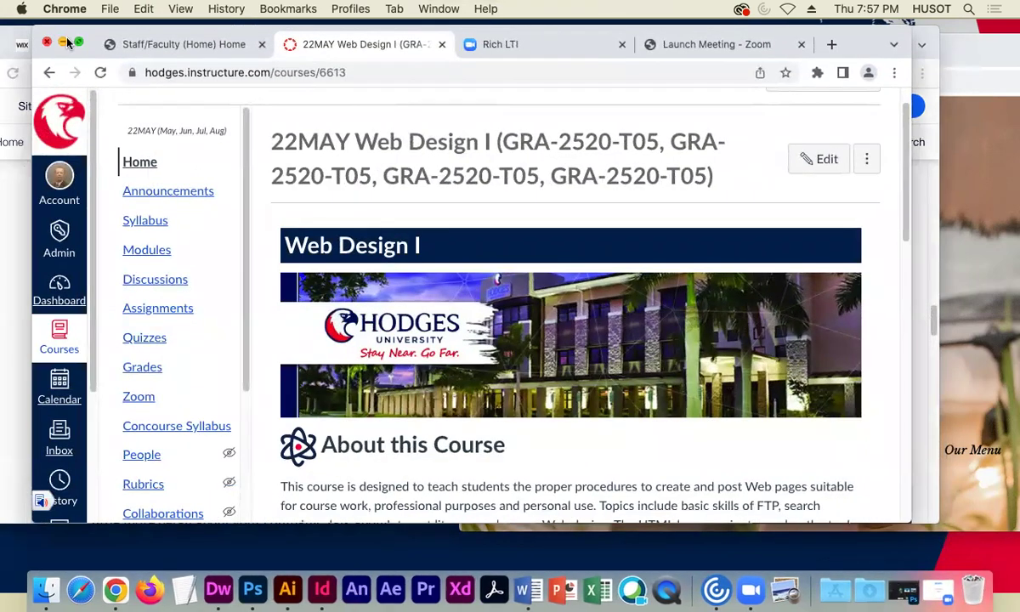
left_click(65, 42)
left_click(967, 62)
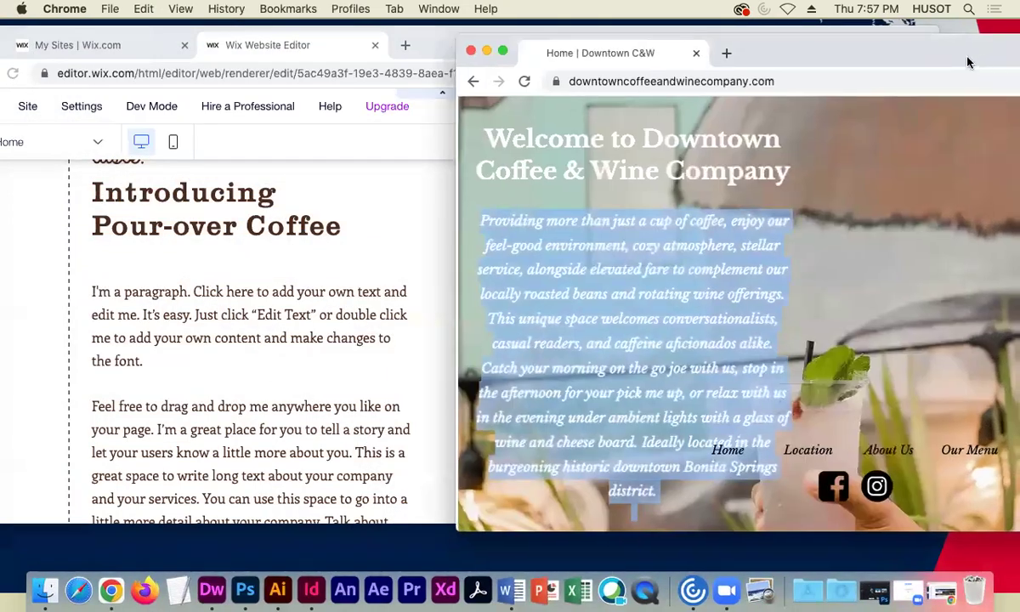
double_click(967, 62)
scroll(582, 264, "down", 4)
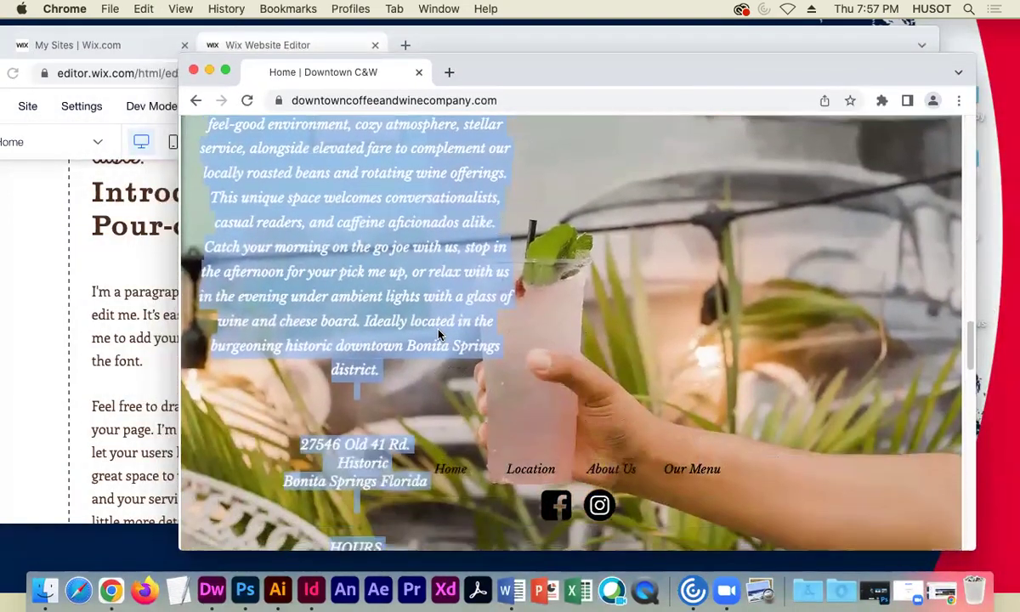
scroll(438, 337, "down", 10)
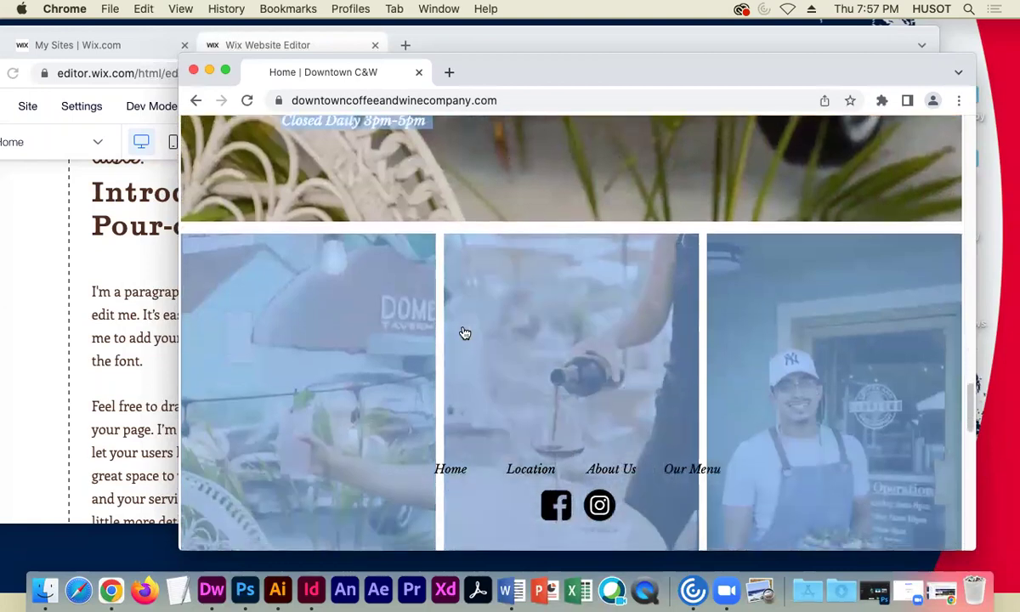
scroll(465, 332, "down", 5)
scroll(464, 332, "up", 10)
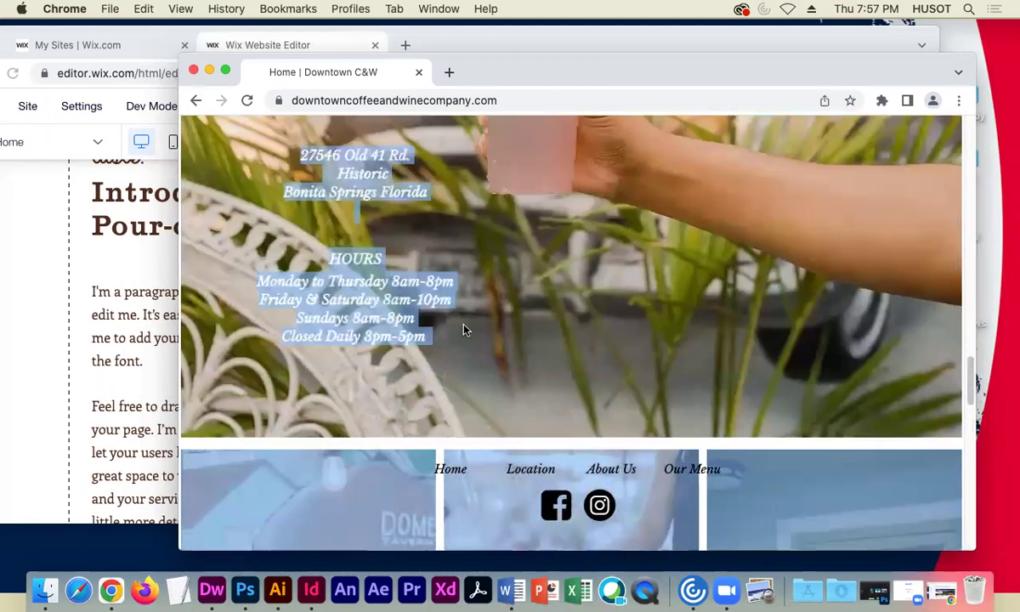
scroll(464, 332, "up", 10)
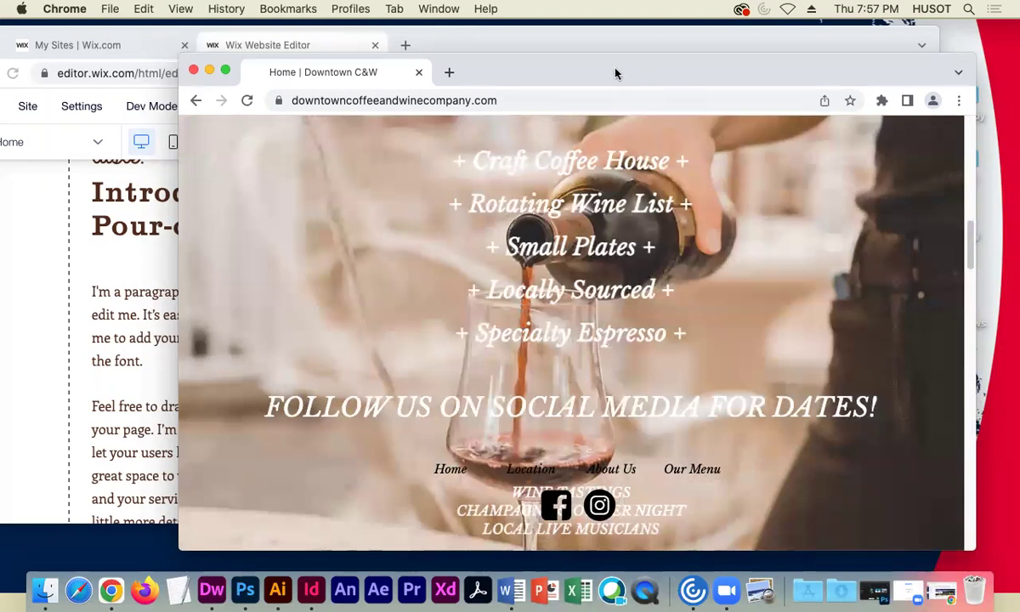
left_click_drag(616, 74, 766, 65)
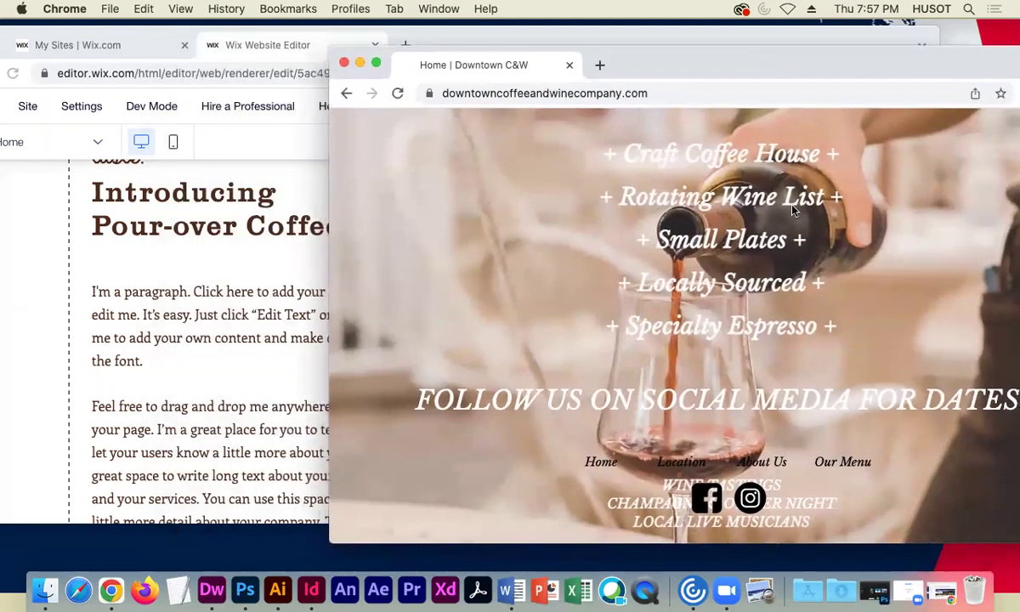
- Paste the live site's five offerings, Craft Coffee House onward, over the Pour-over paragraph
left_click(226, 362)
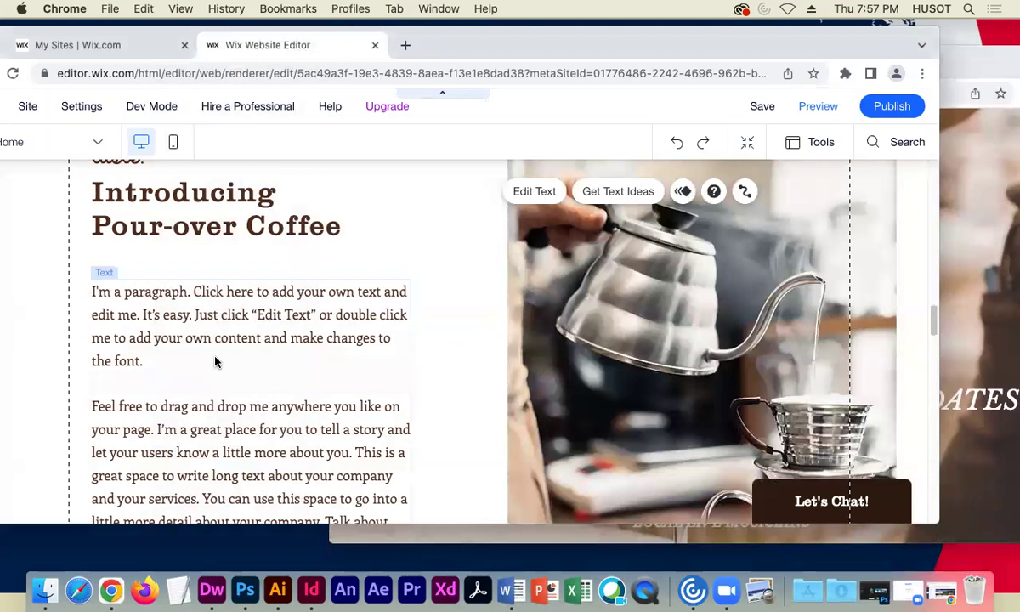
double_click(214, 356)
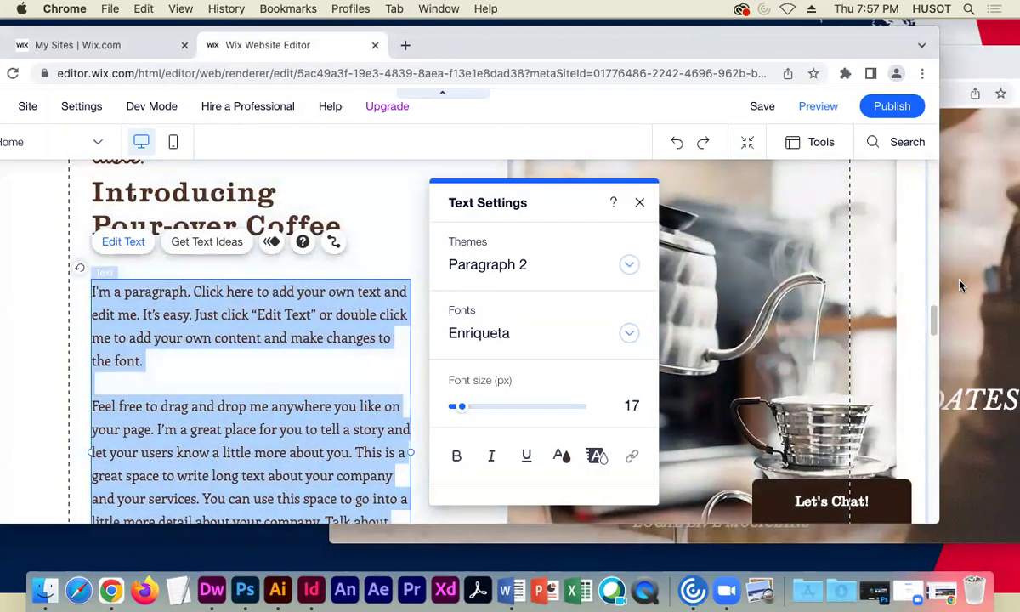
left_click(960, 331)
left_click_drag(839, 333, 562, 152)
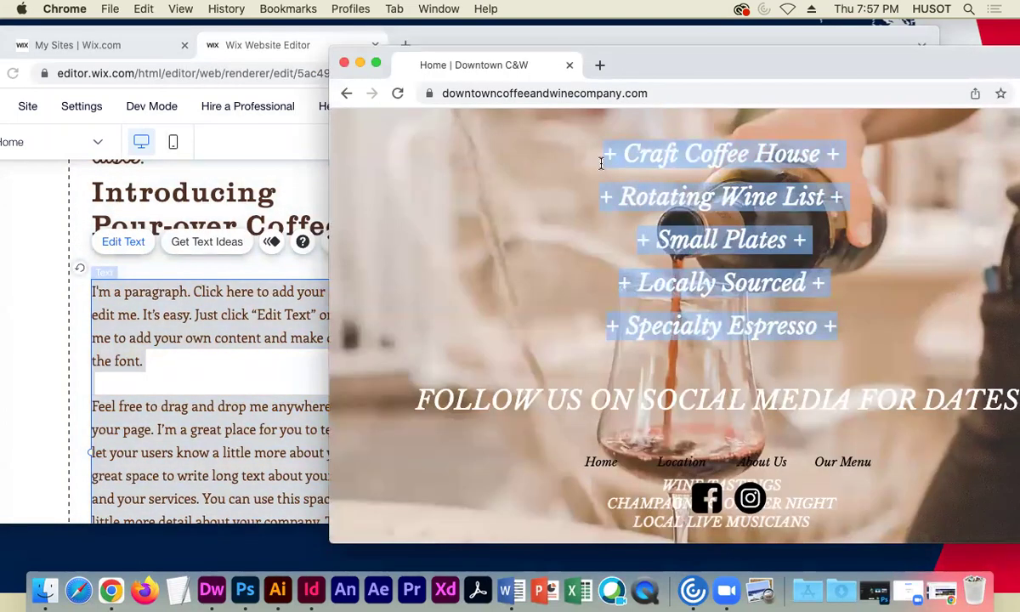
left_click(247, 344)
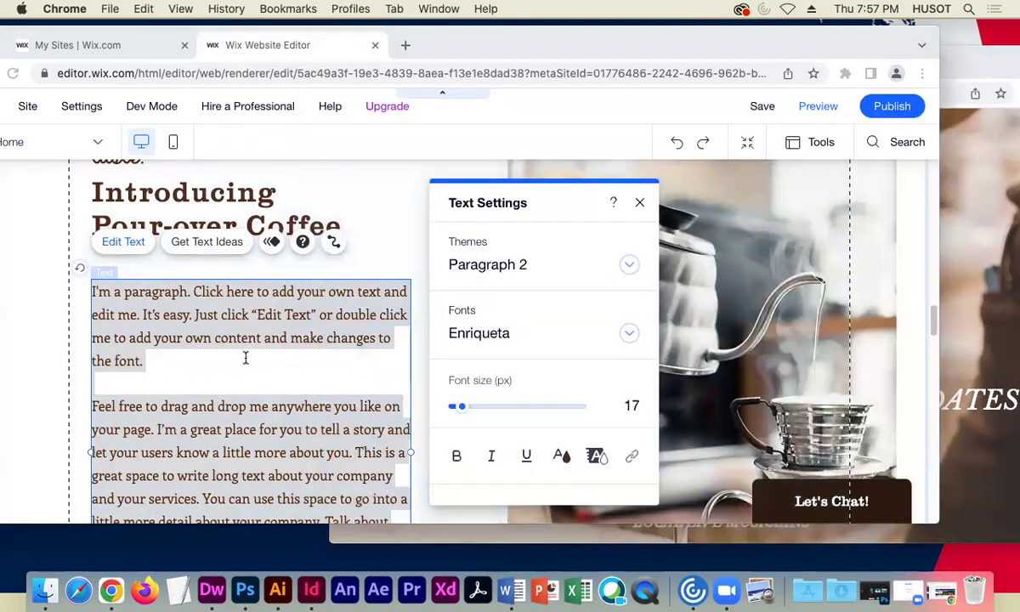
key("super+v")
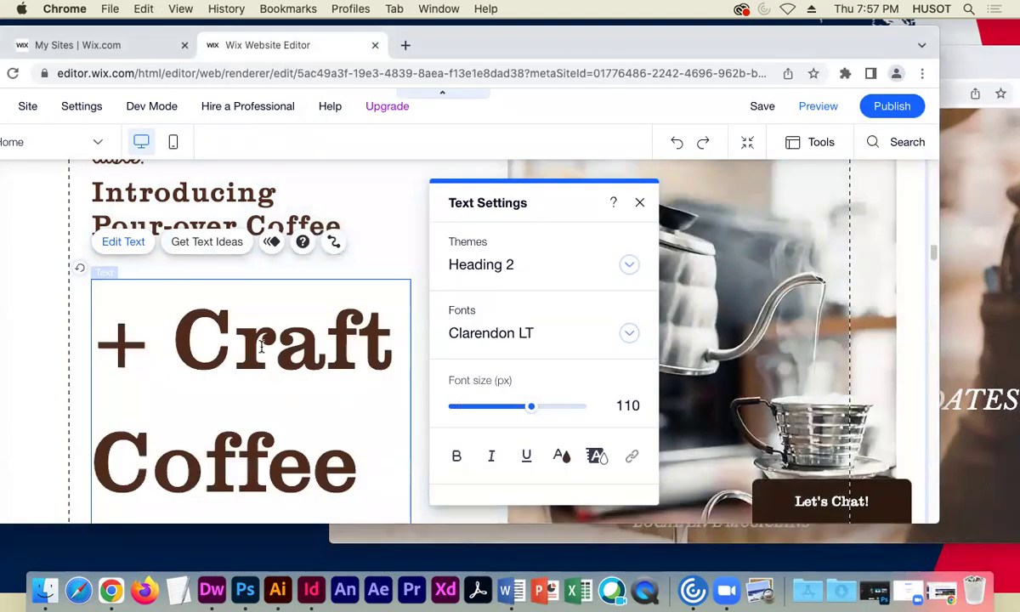
- Try the Paragraph 1 style on all the pasted text, then undo it
scroll(263, 345, "down", 10)
scroll(242, 383, "down", 3)
key("super+a")
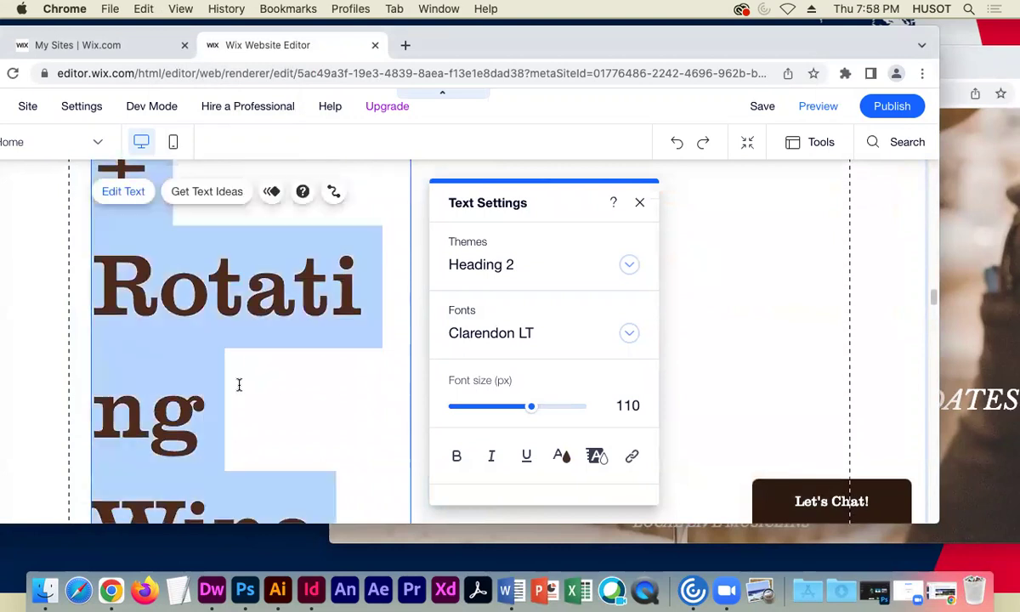
left_click(627, 265)
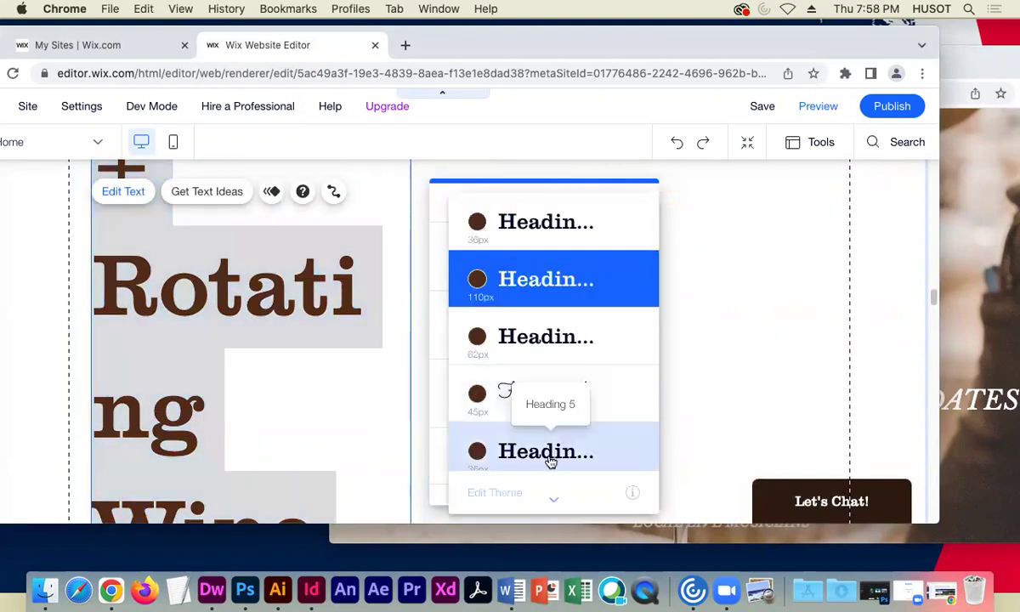
scroll(547, 455, "down", 3)
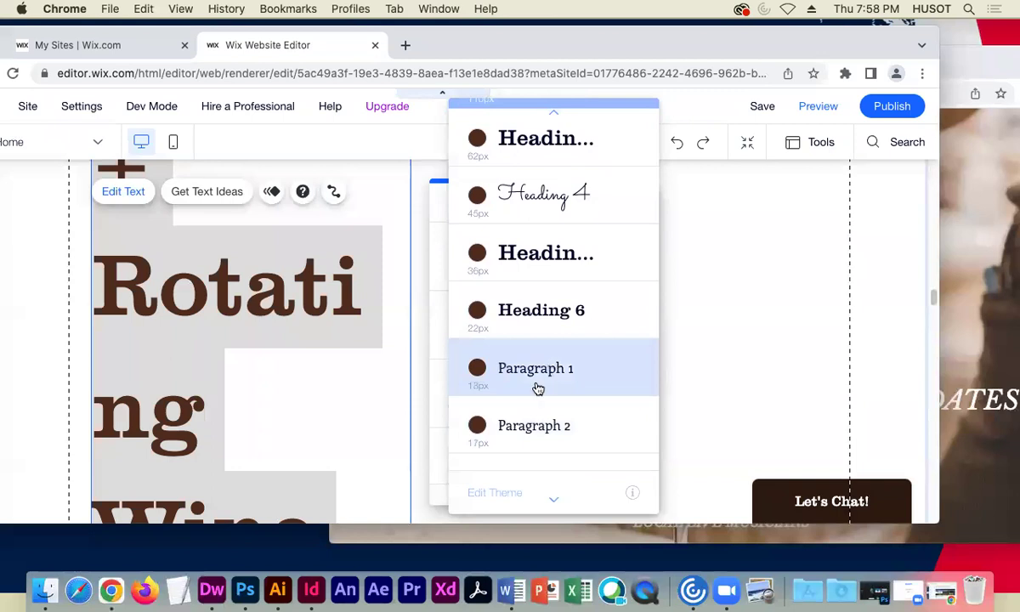
left_click(537, 387)
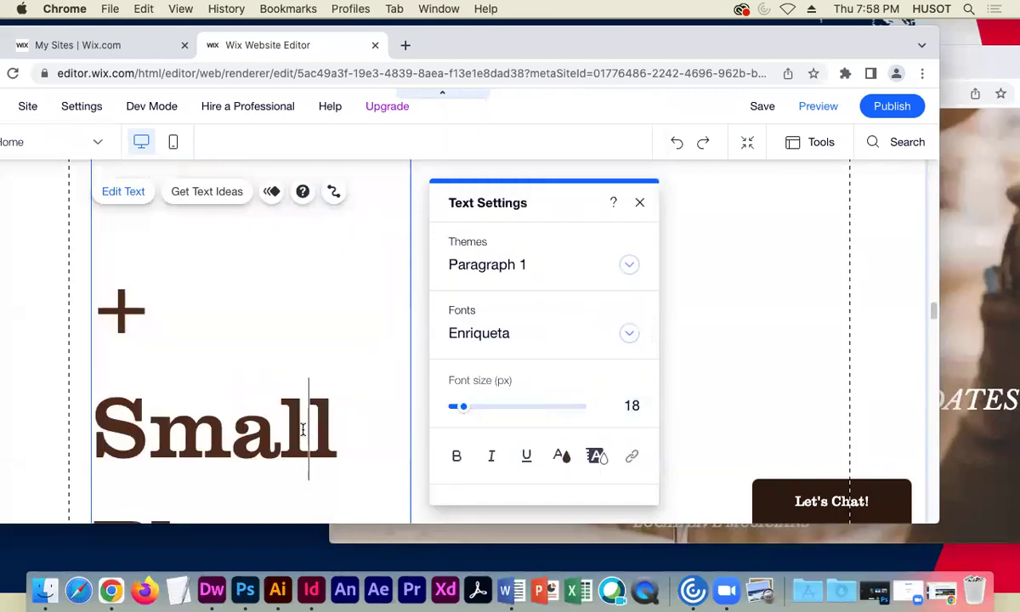
key("ctrl+z")
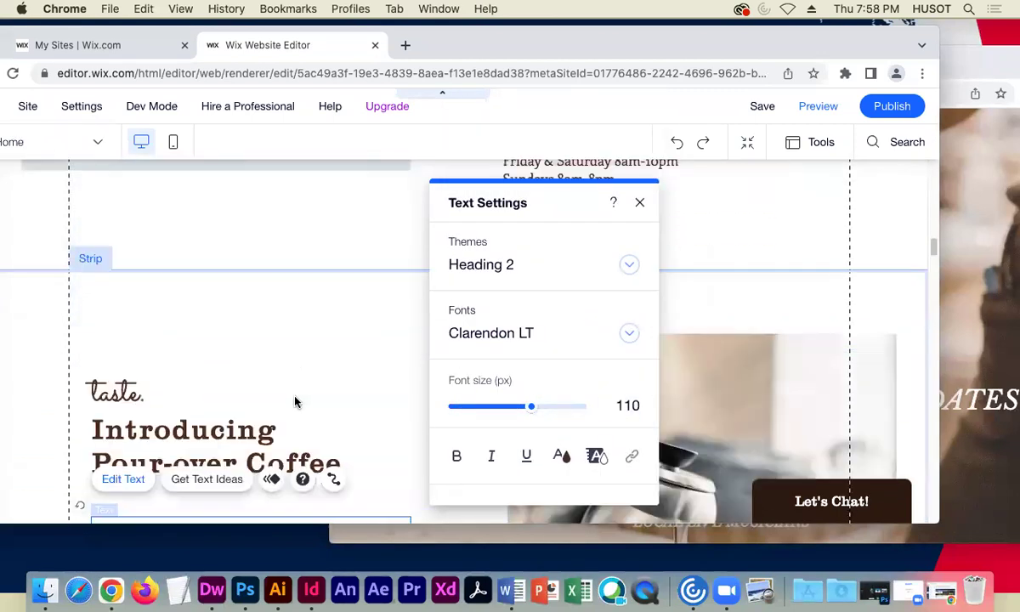
- Select just the offerings list and apply the Paragraph 1 text theme
scroll(292, 405, "down", 3)
left_click_drag(104, 420, 318, 436)
left_click(629, 265)
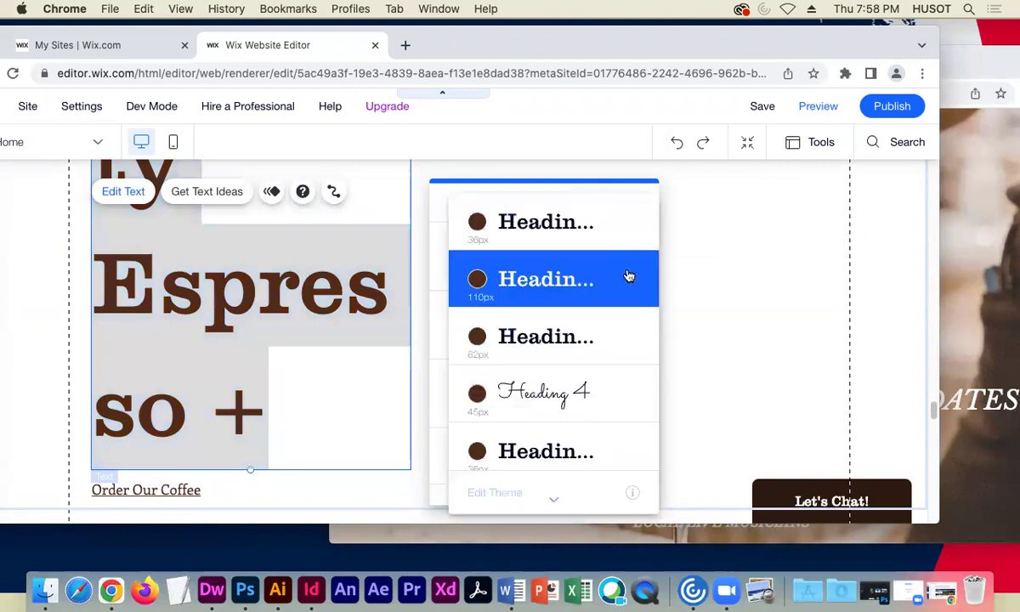
scroll(565, 442, "down", 5)
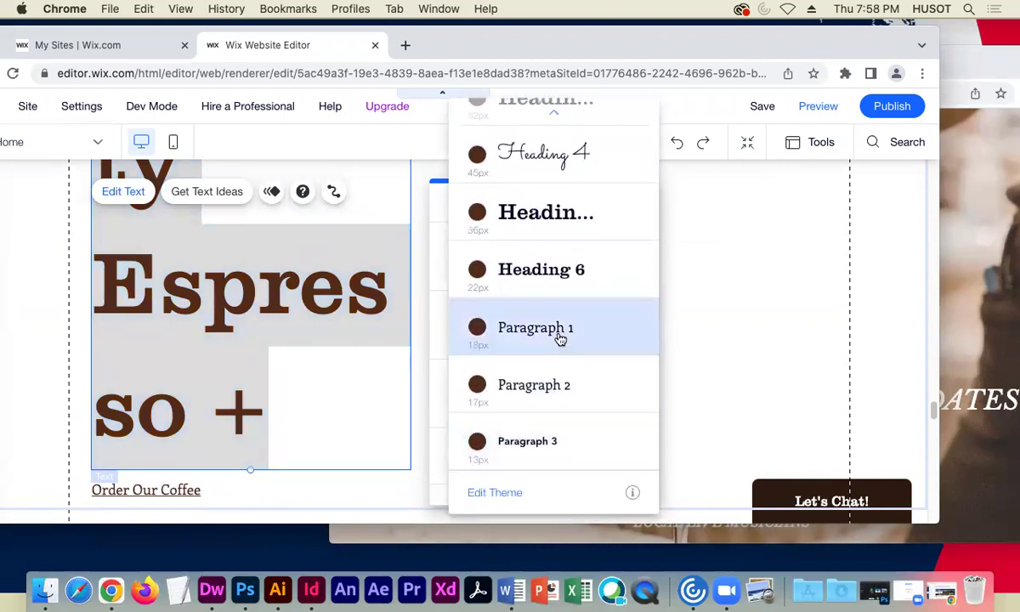
left_click(557, 336)
scroll(307, 311, "up", 4)
scroll(306, 312, "down", 10)
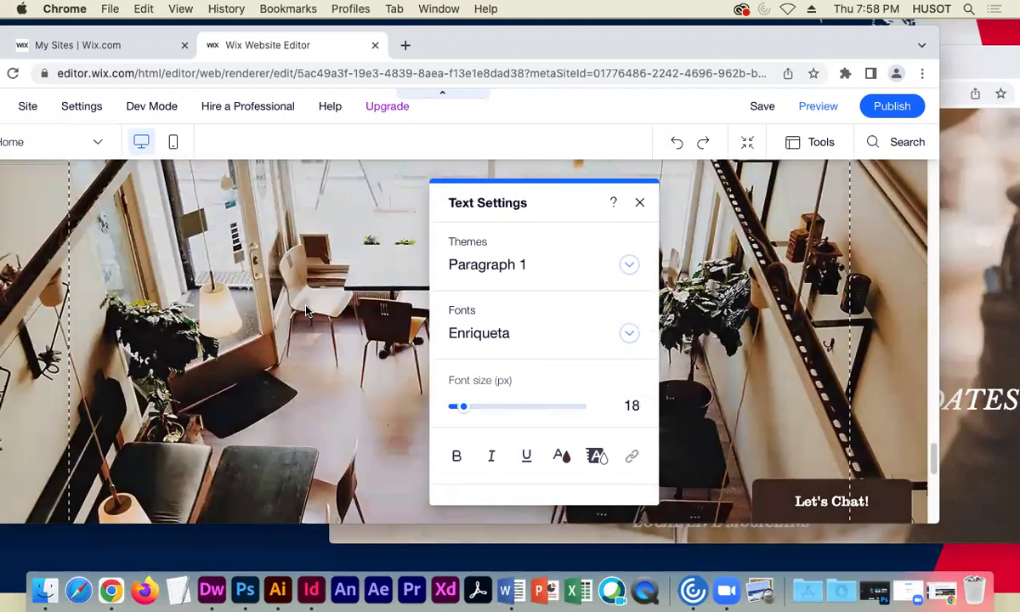
scroll(306, 307, "up", 3)
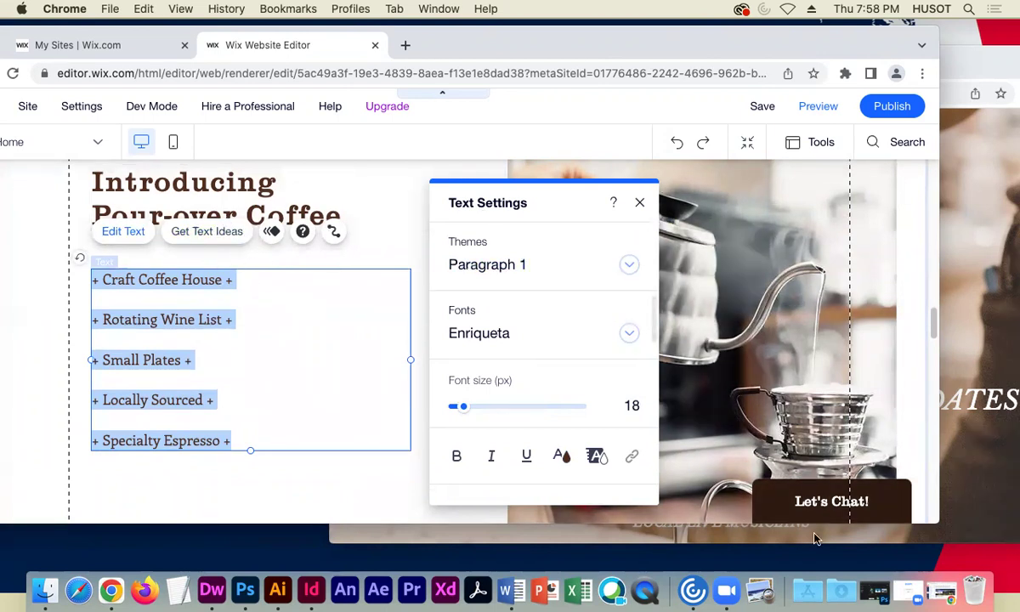
- Copy WINE TASTINGS, CHAMPAGNE & OYSTER NIGHT, LOCAL LIVE MUSICIANS over the Introducing Pour-over Coffee heading
key("super+grave")
scroll(611, 340, "down", 1)
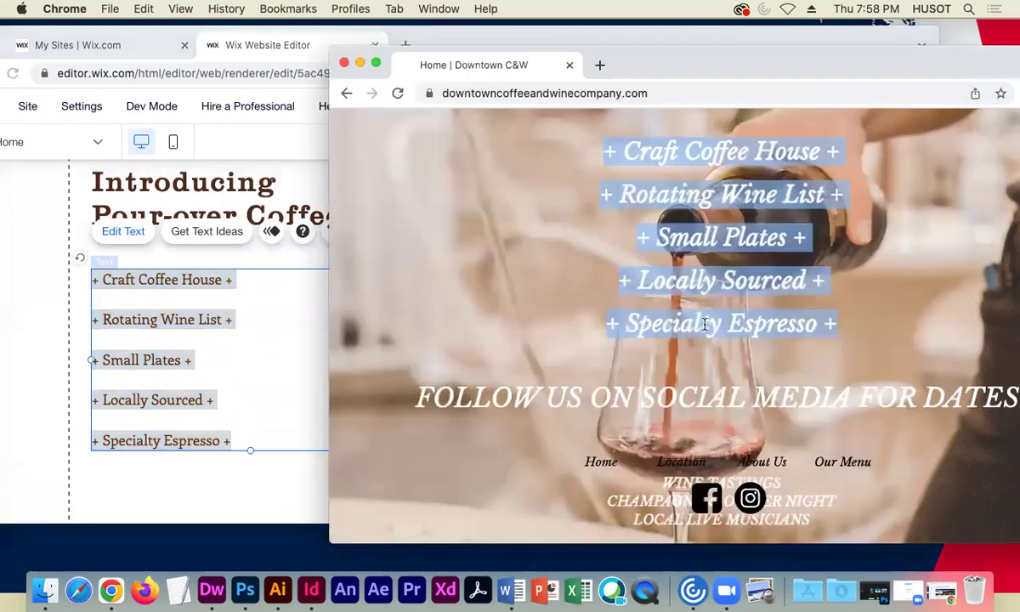
scroll(643, 479, "down", 2)
left_click_drag(584, 461, 653, 462)
scroll(659, 441, "down", 4)
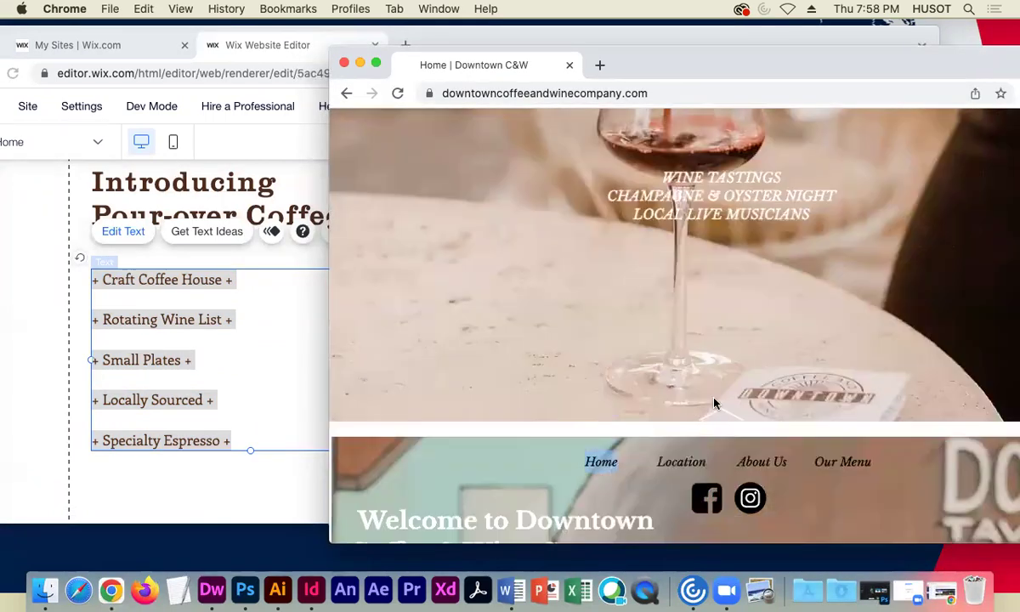
left_click_drag(820, 221, 659, 185)
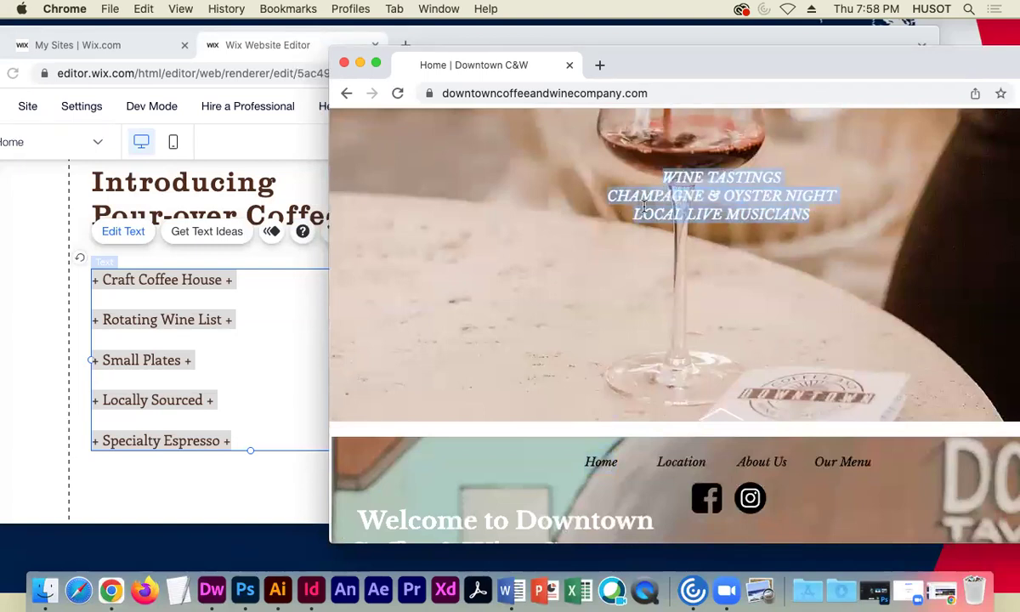
key("super+c")
scroll(89, 257, "up", 3)
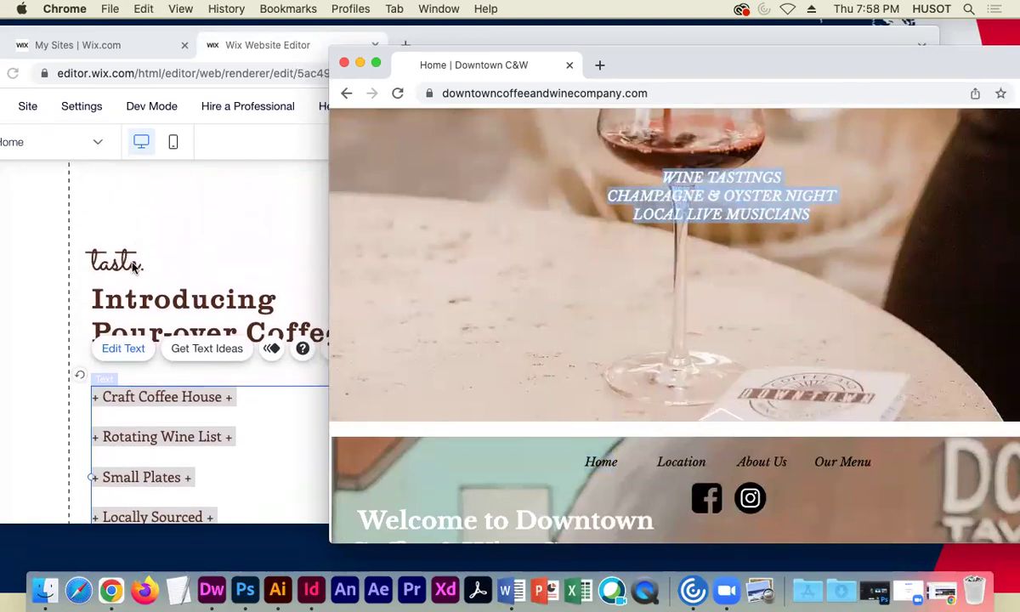
left_click(89, 257)
double_click(96, 298)
key("super+v")
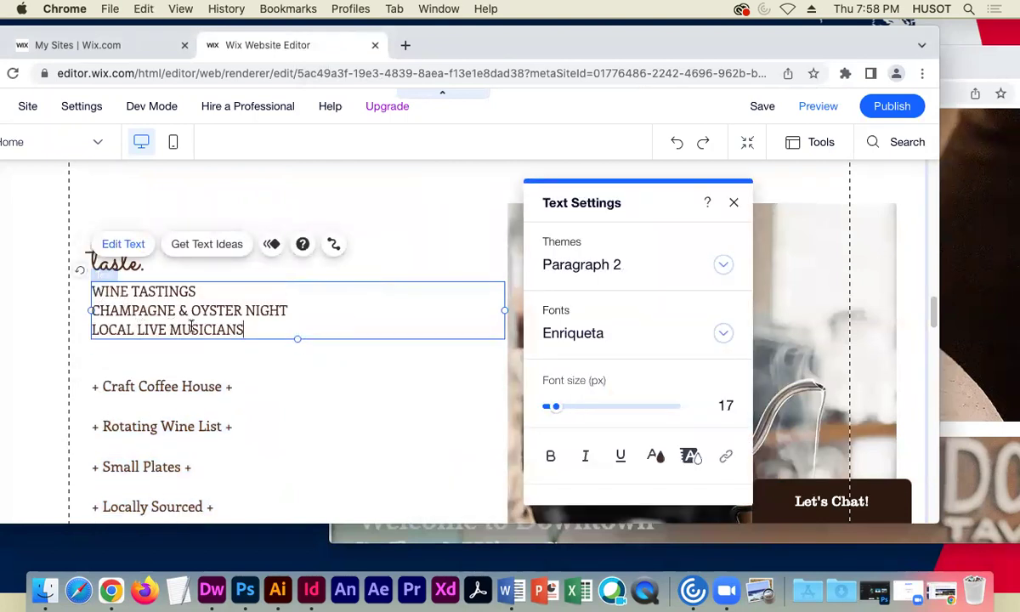
left_click(98, 262)
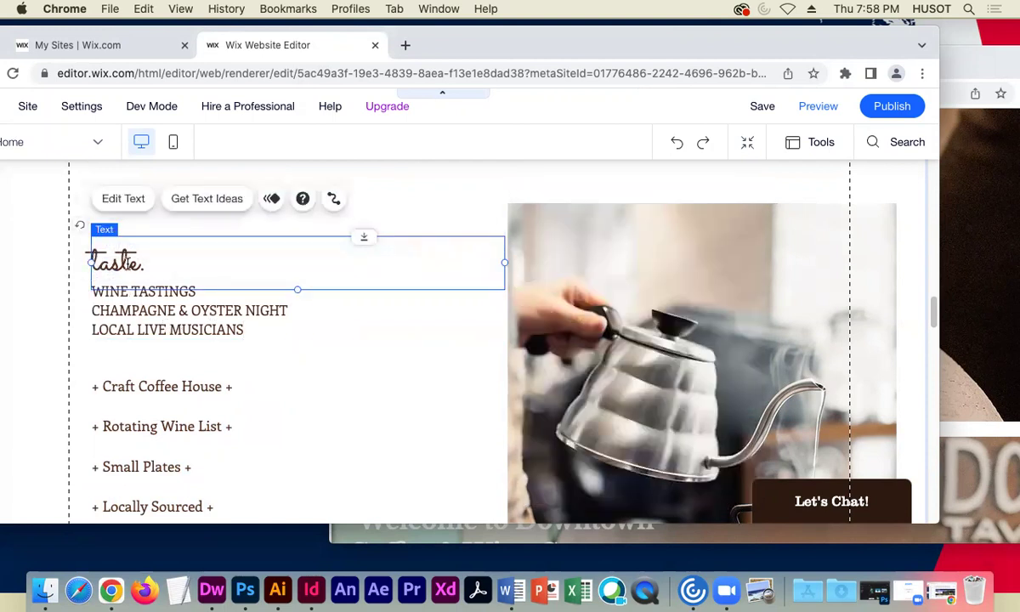
- Retype the 'taste.' script line as 'Follow us on Social Media.'
double_click(106, 260)
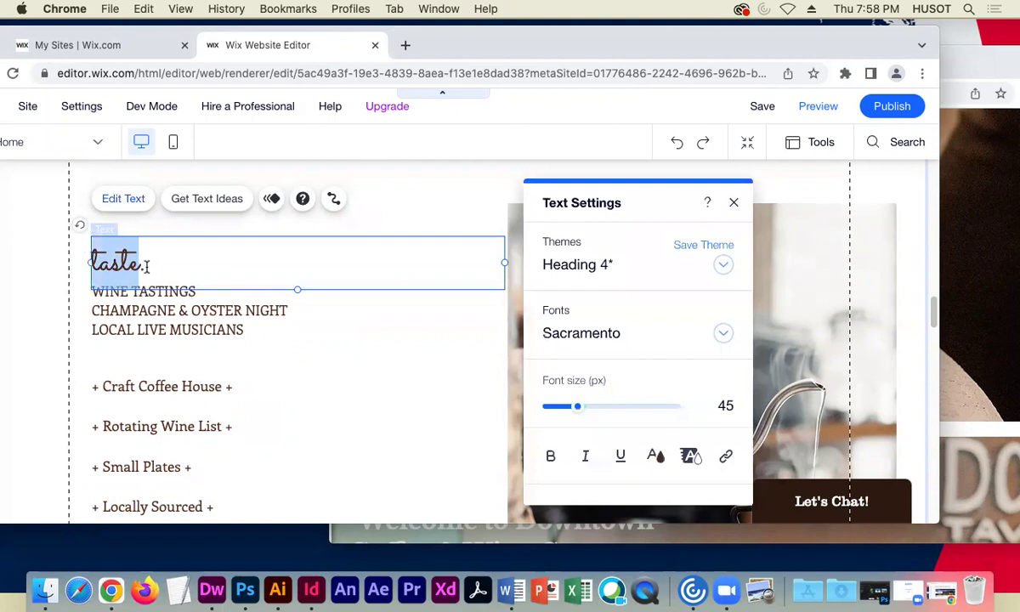
type("Follow us on Social Media")
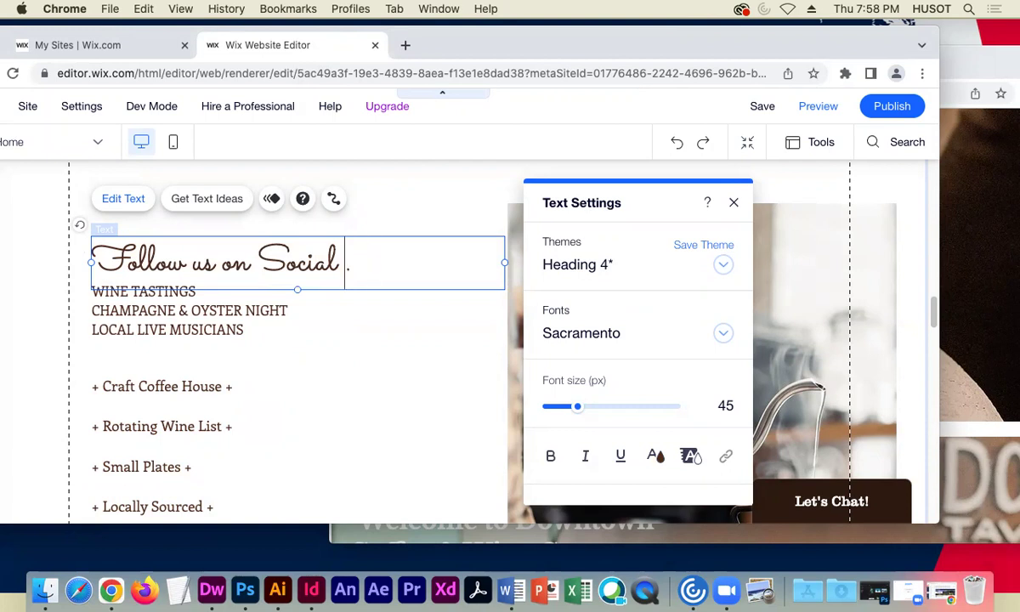
left_click(212, 402)
scroll(476, 356, "down", 4)
scroll(477, 360, "down", 8)
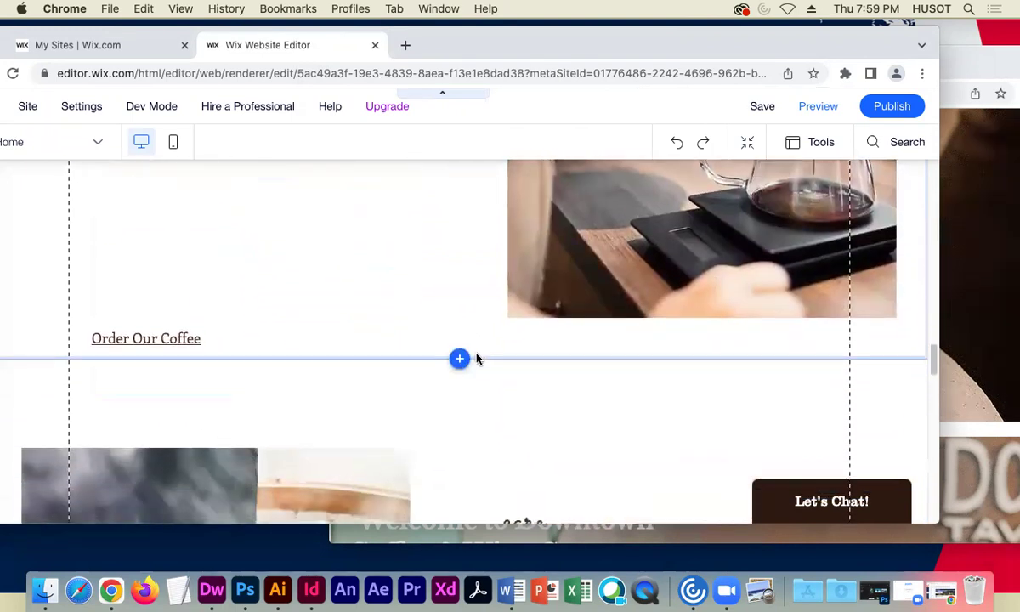
scroll(475, 359, "down", 3)
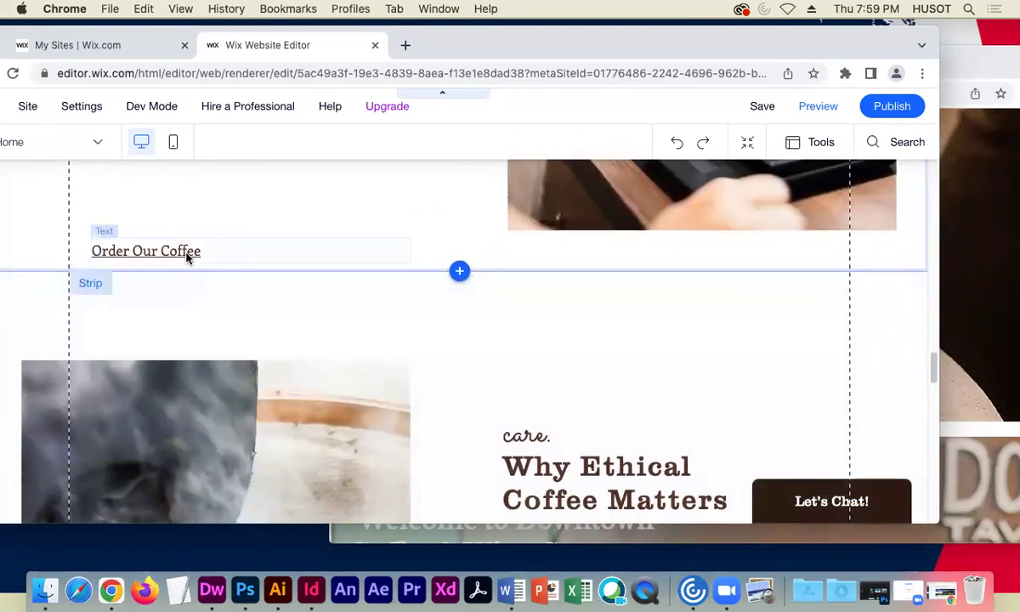
- Rewrite the Order Our Coffee text to read 'Our Menu'
left_click(187, 254)
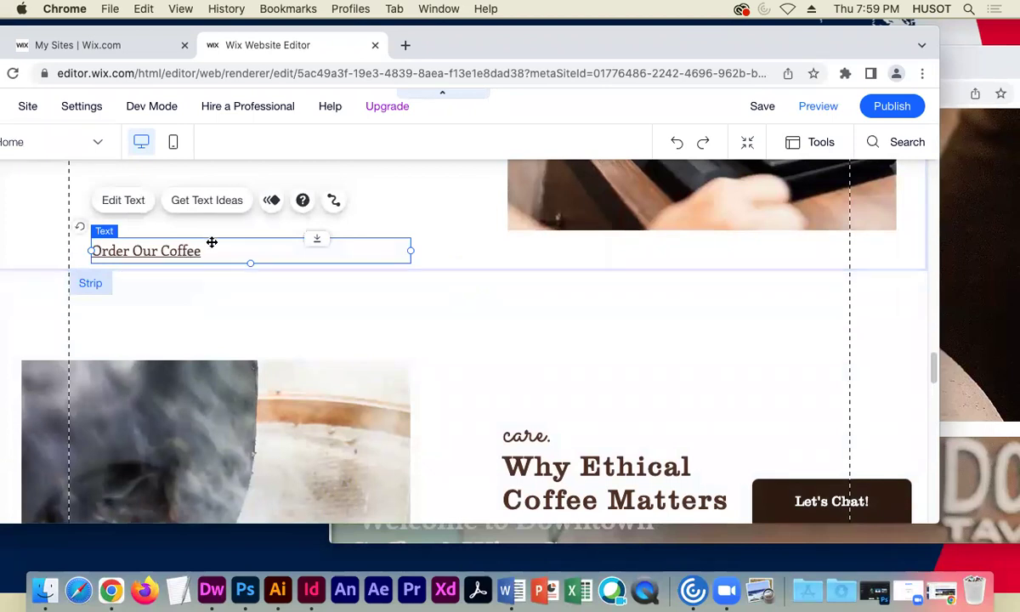
key("Delete")
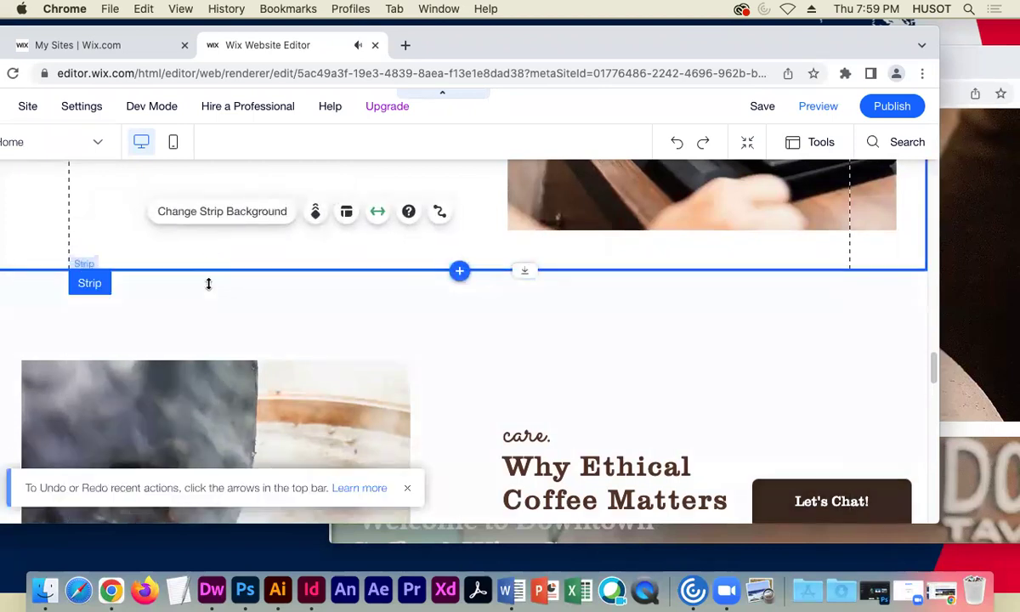
scroll(405, 351, "down", 5)
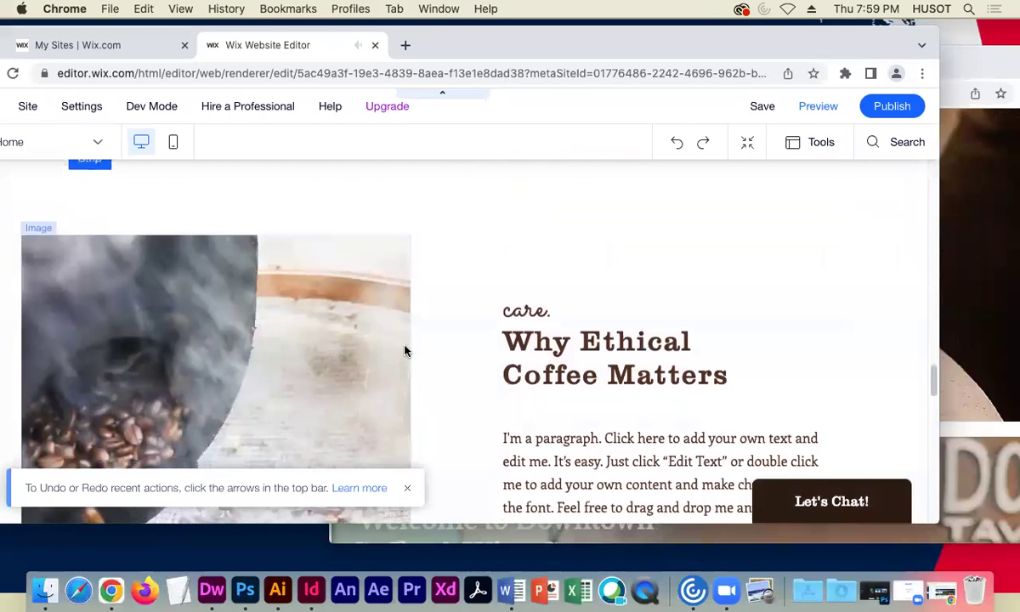
scroll(406, 348, "down", 3)
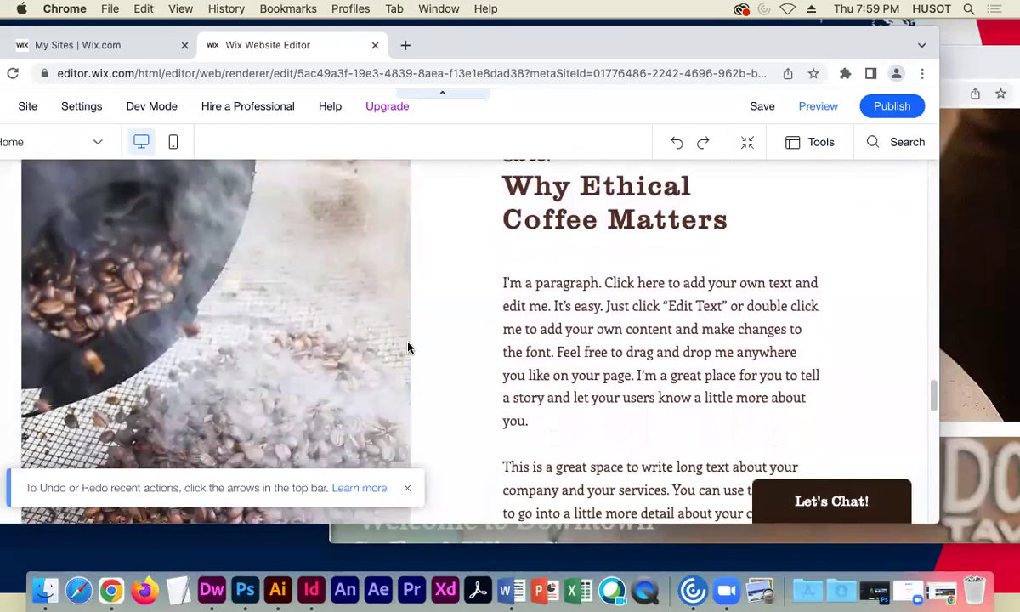
scroll(407, 344, "down", 4)
scroll(405, 341, "up", 10)
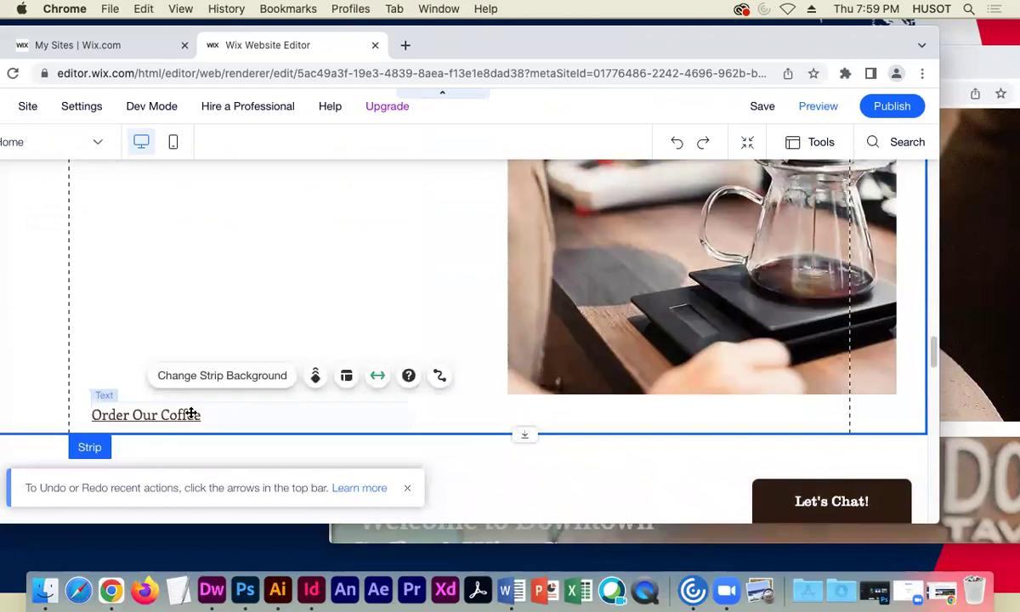
double_click(152, 416)
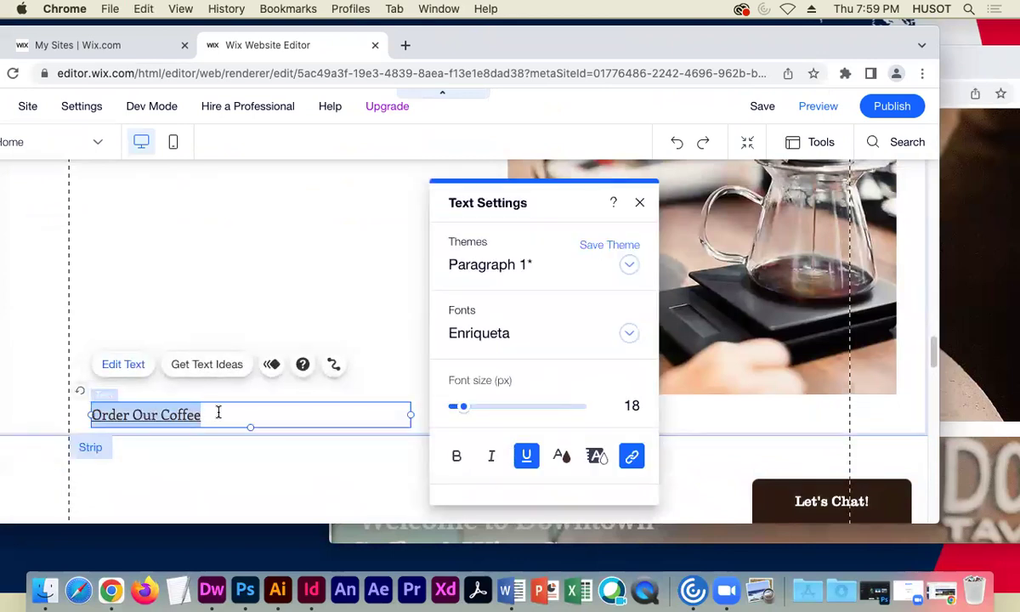
type("Our Menu")
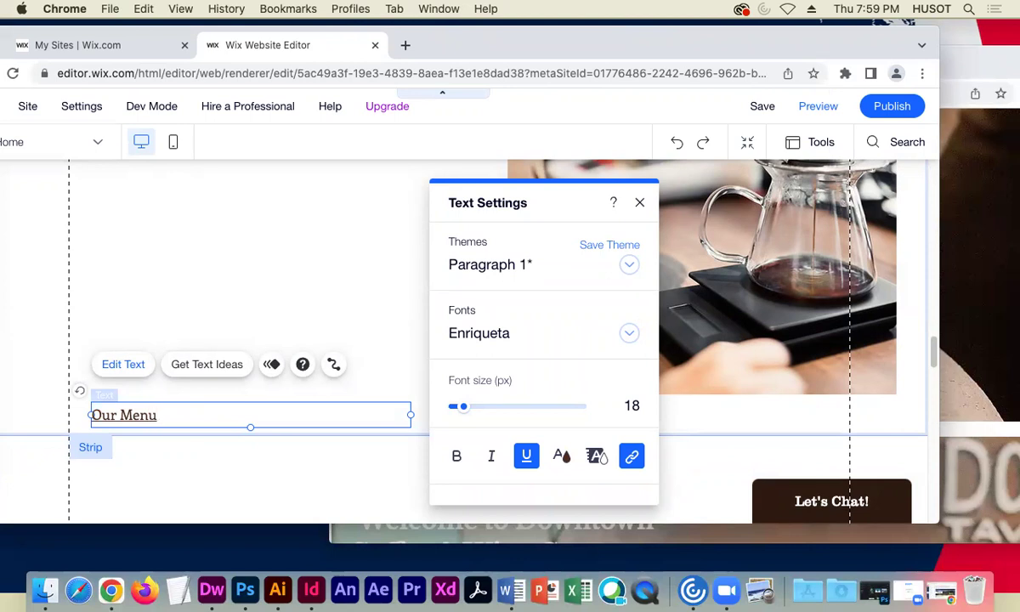
left_click_drag(167, 416, 85, 421)
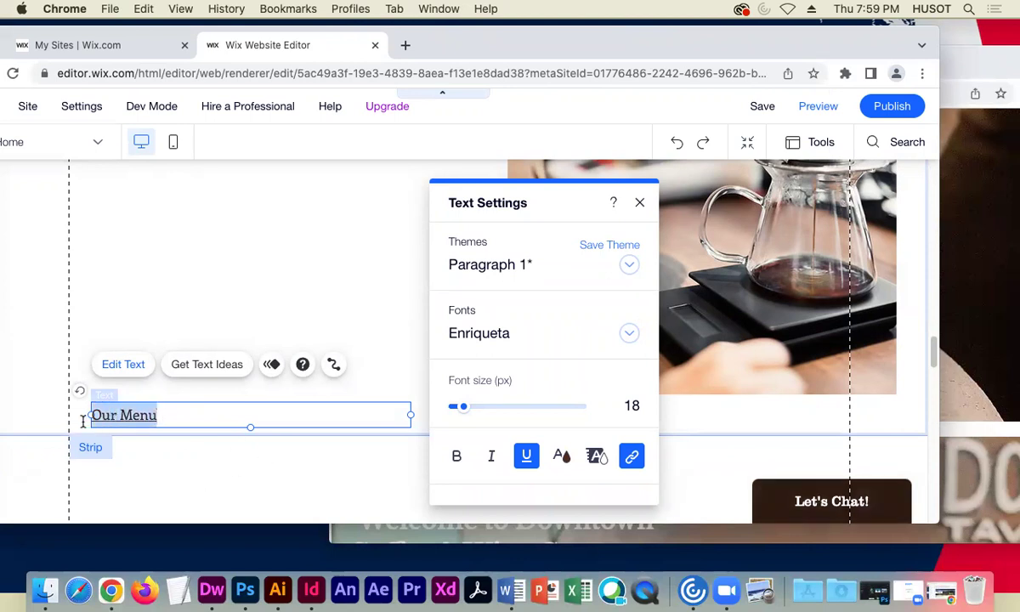
- Link the 'Our Menu' text to the Our Menu page in the current window
left_click(635, 459)
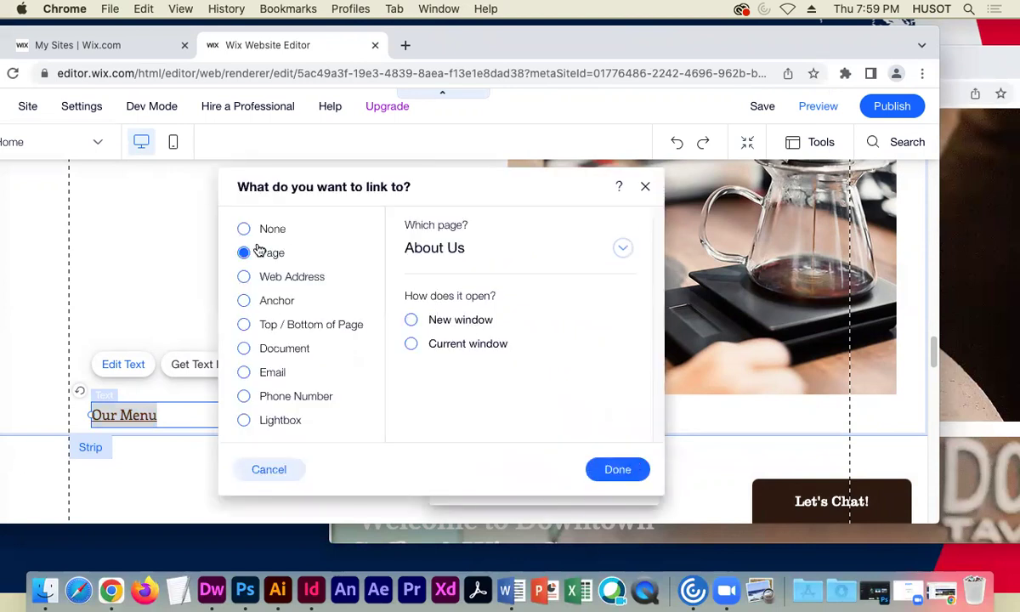
left_click(622, 249)
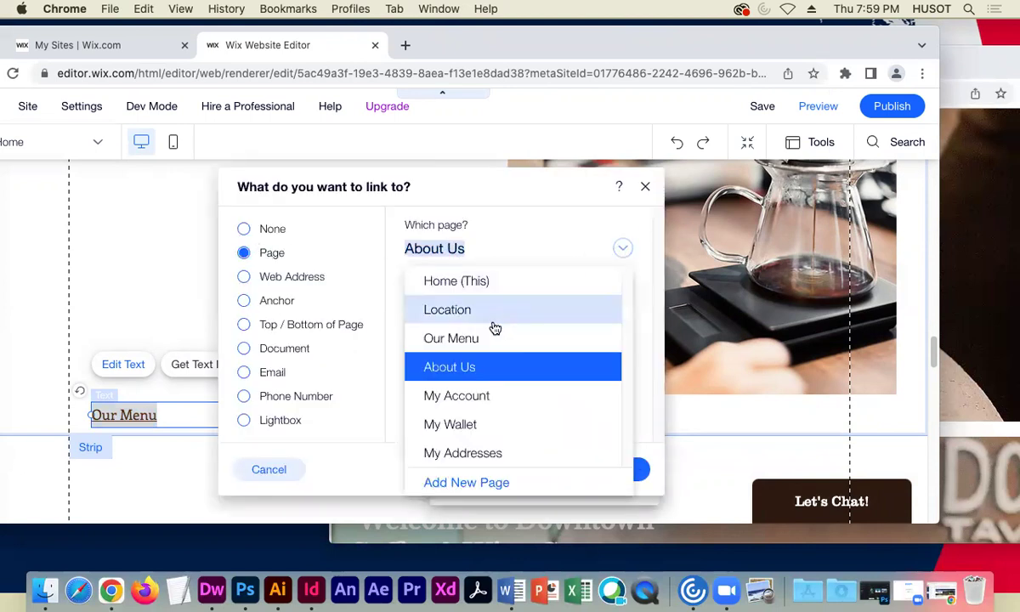
left_click(459, 345)
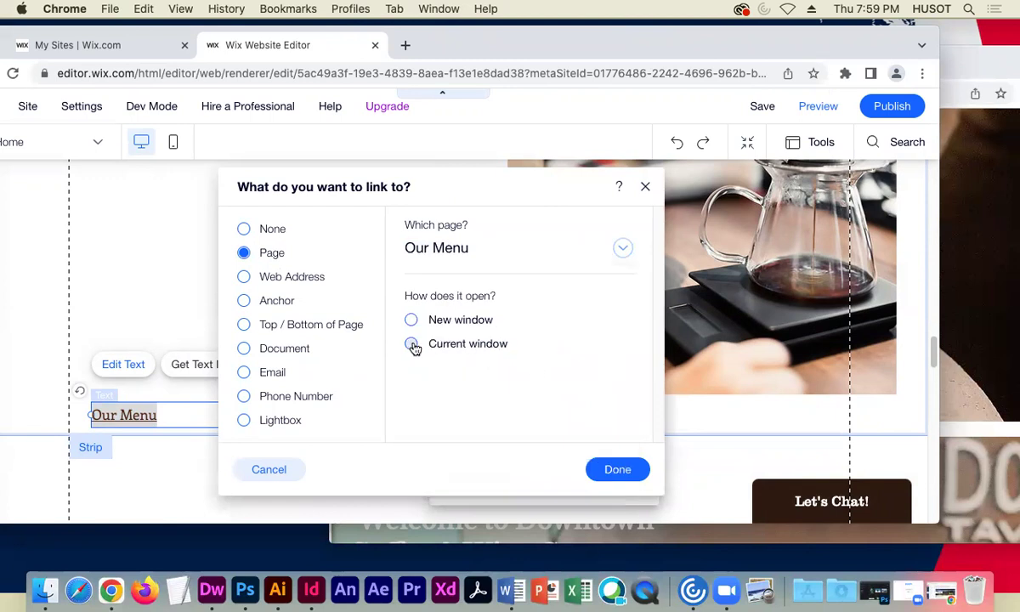
left_click(612, 468)
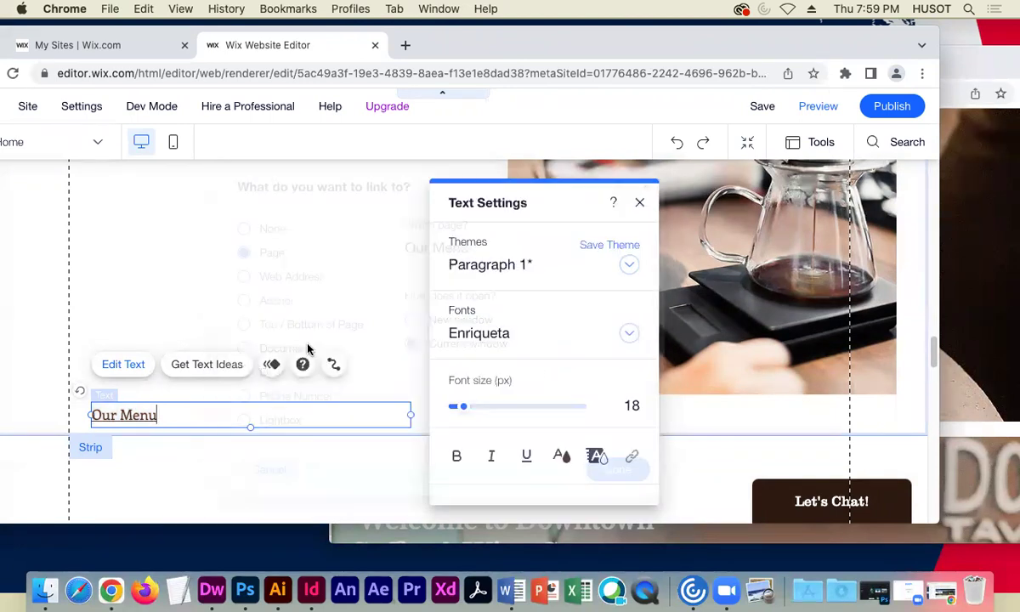
left_click(319, 259)
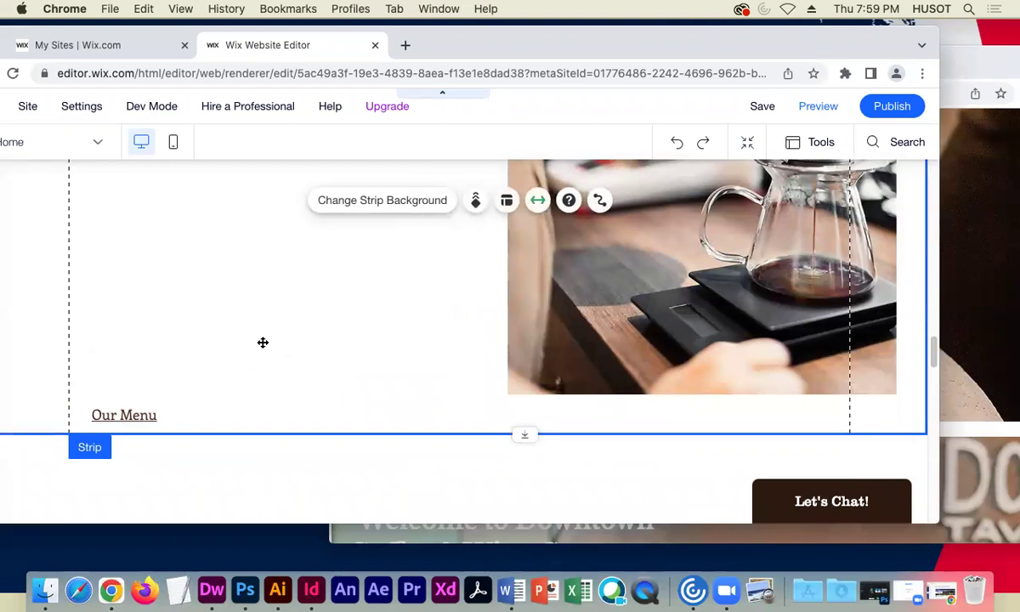
scroll(224, 373, "down", 10)
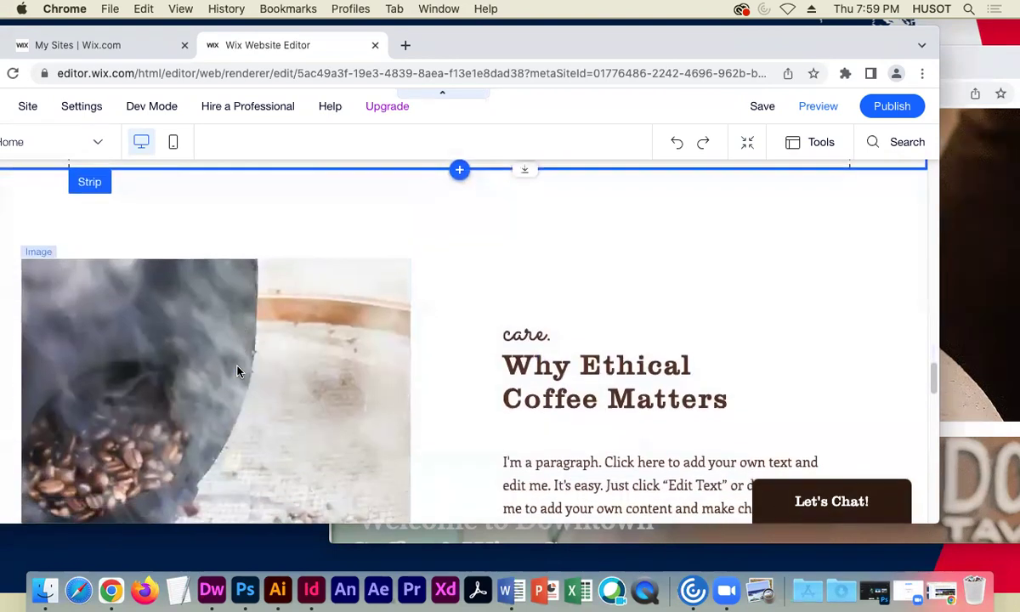
scroll(238, 371, "down", 3)
scroll(238, 372, "up", 6)
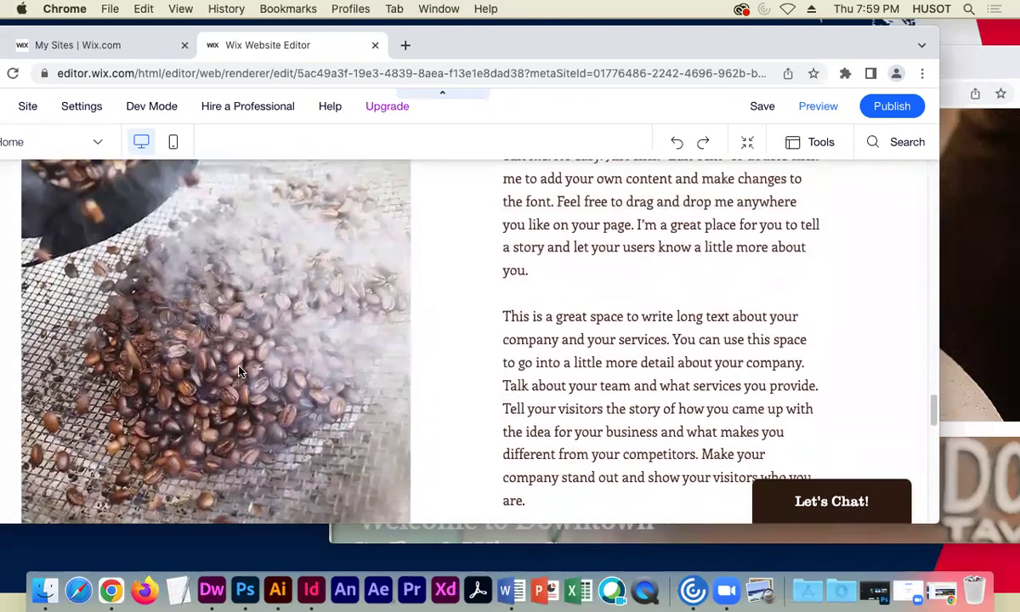
scroll(239, 371, "down", 4)
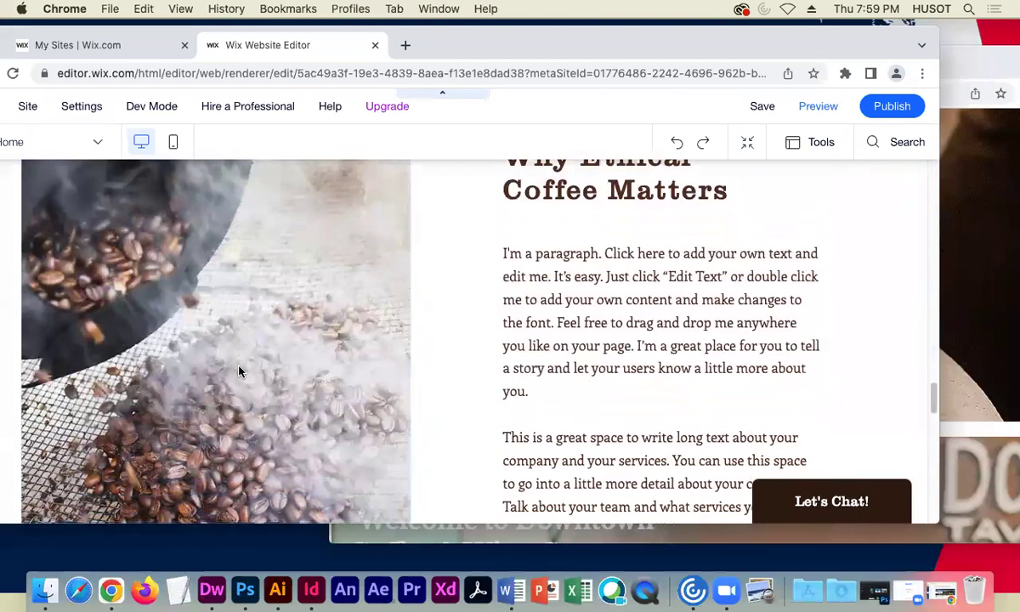
left_click_drag(937, 326, 898, 326)
left_click_drag(675, 47, 744, 48)
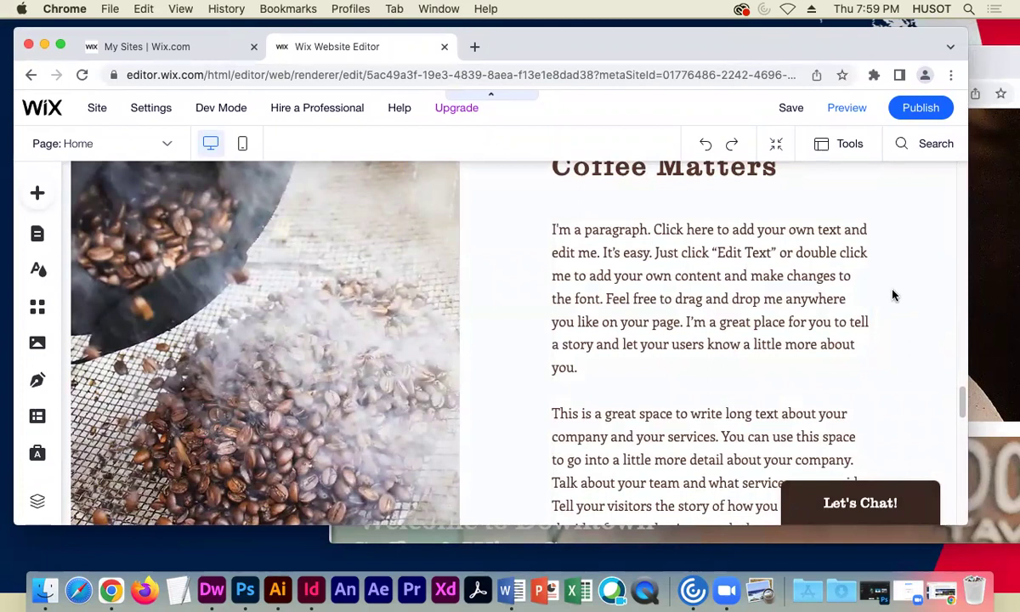
left_click(379, 346)
left_click(646, 378)
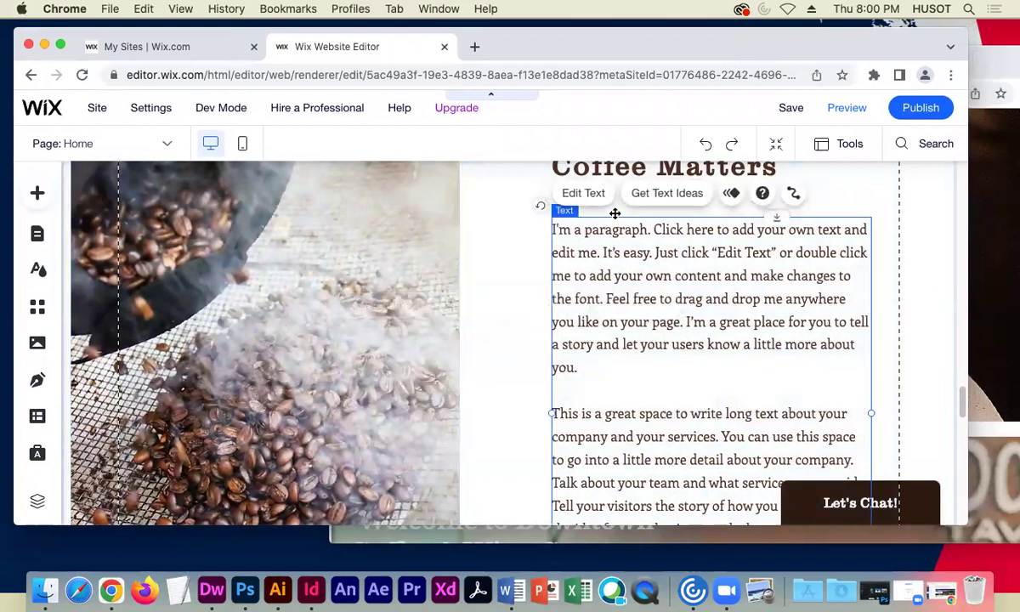
left_click(641, 170)
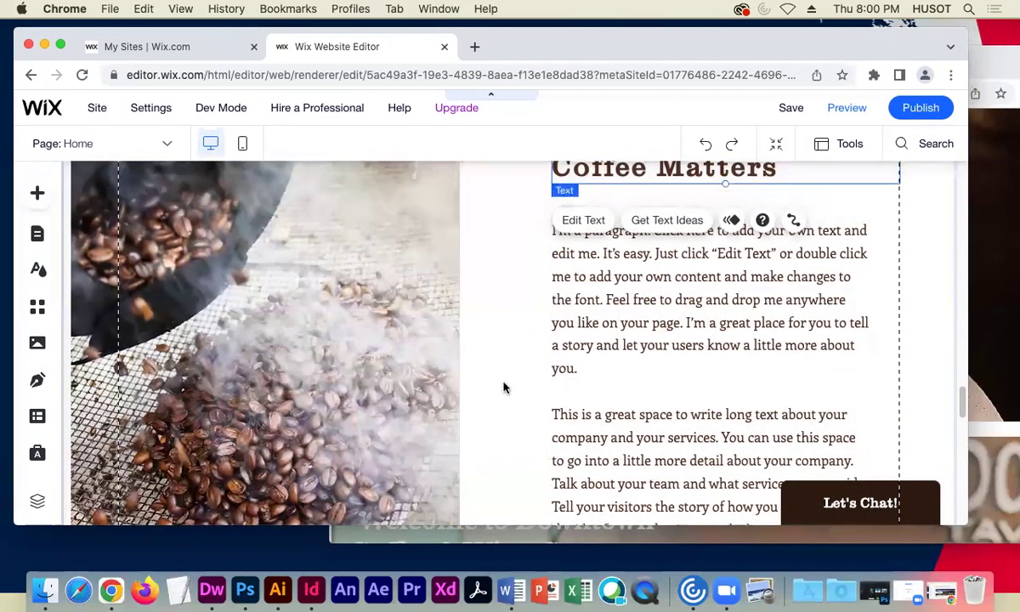
scroll(506, 386, "up", 2)
scroll(503, 387, "down", 3)
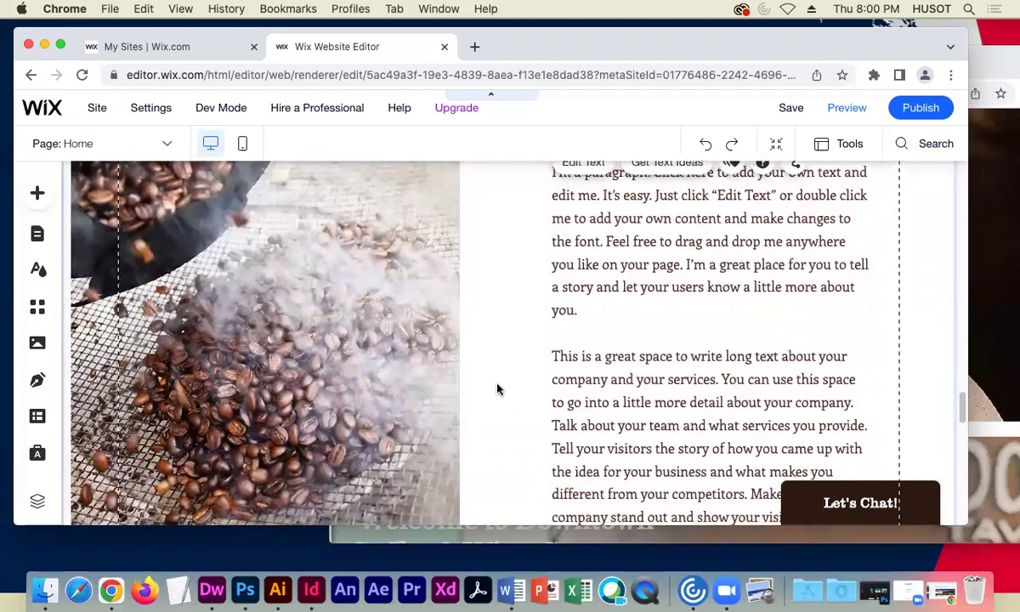
scroll(493, 382, "down", 5)
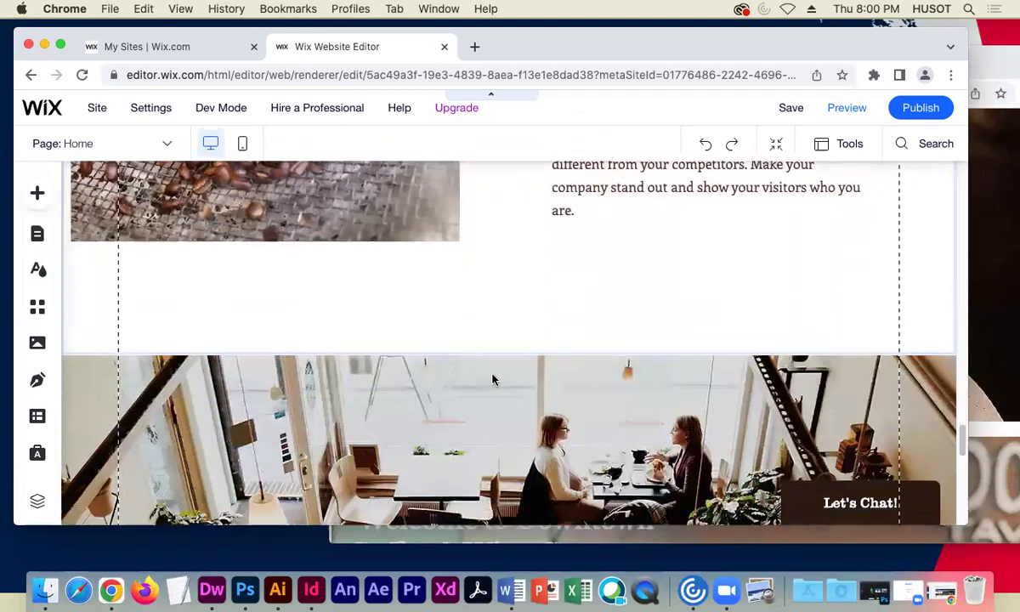
scroll(492, 382, "down", 10)
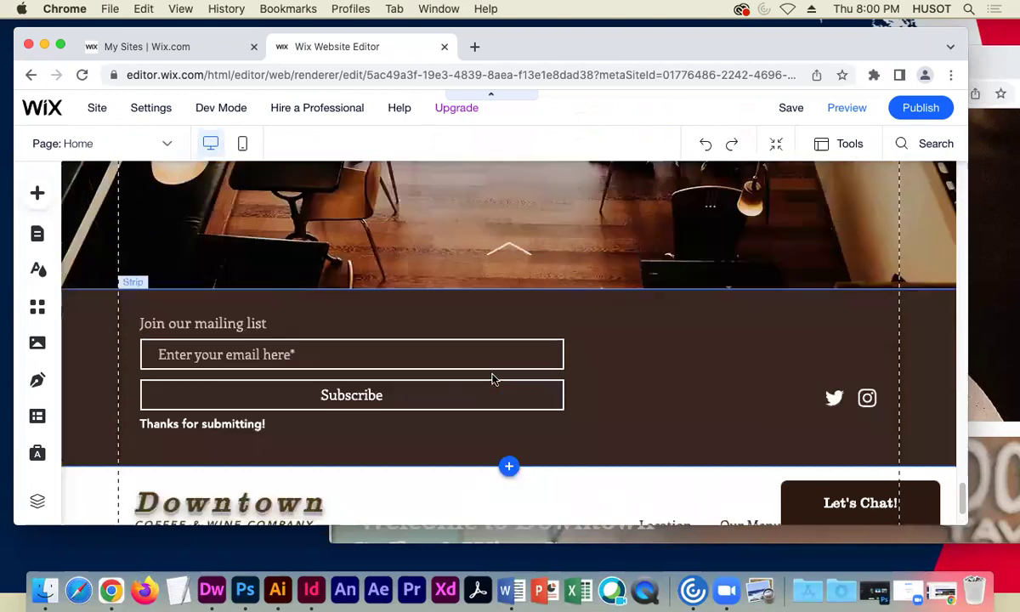
scroll(493, 380, "up", 15)
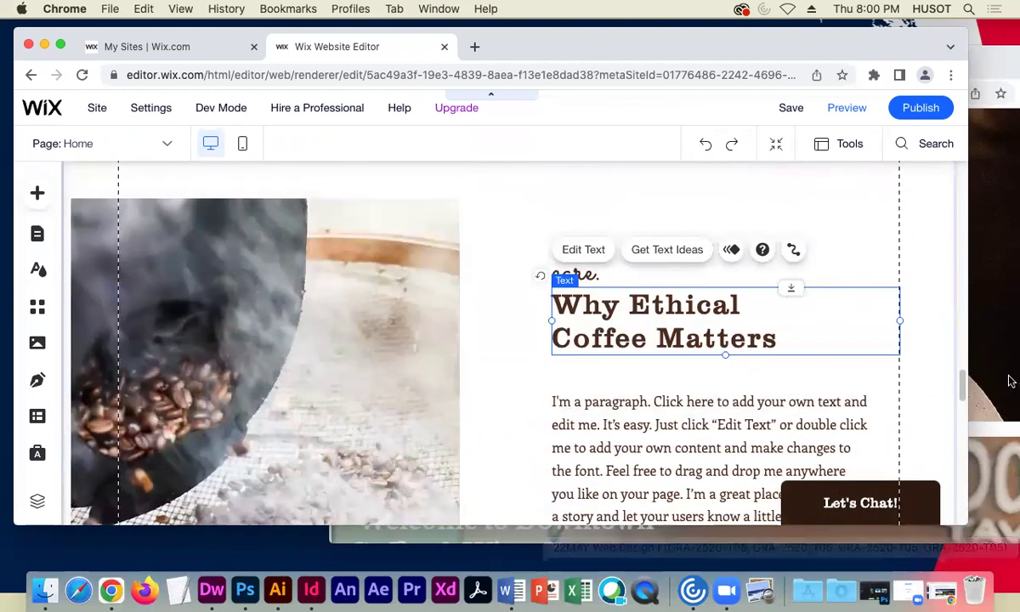
- Scroll the live Downtown C&W site to its address and opening hours and copy them
left_click(905, 534)
left_click_drag(765, 67, 657, 39)
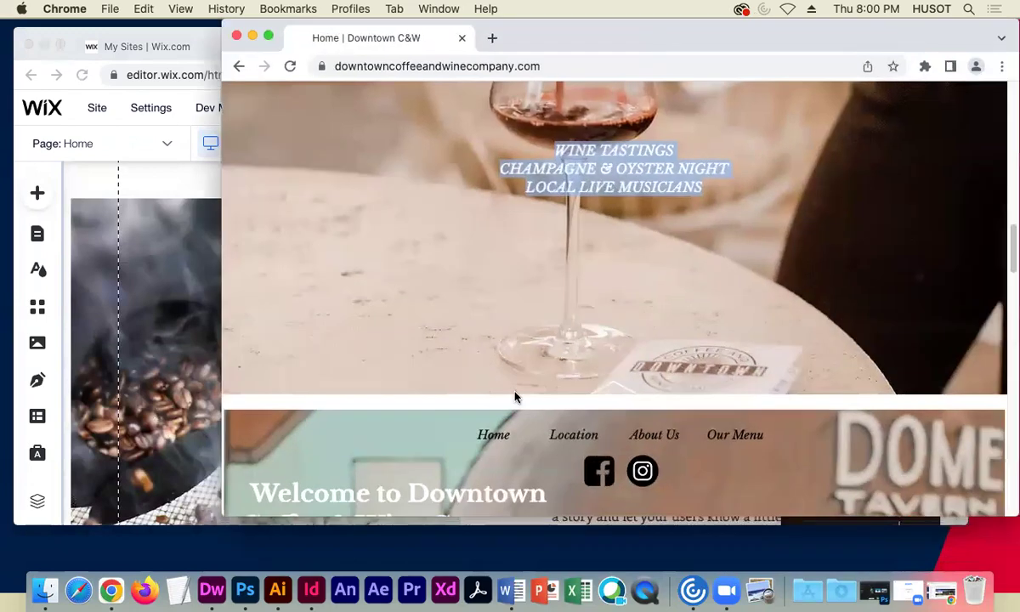
scroll(514, 393, "down", 5)
scroll(514, 393, "down", 15)
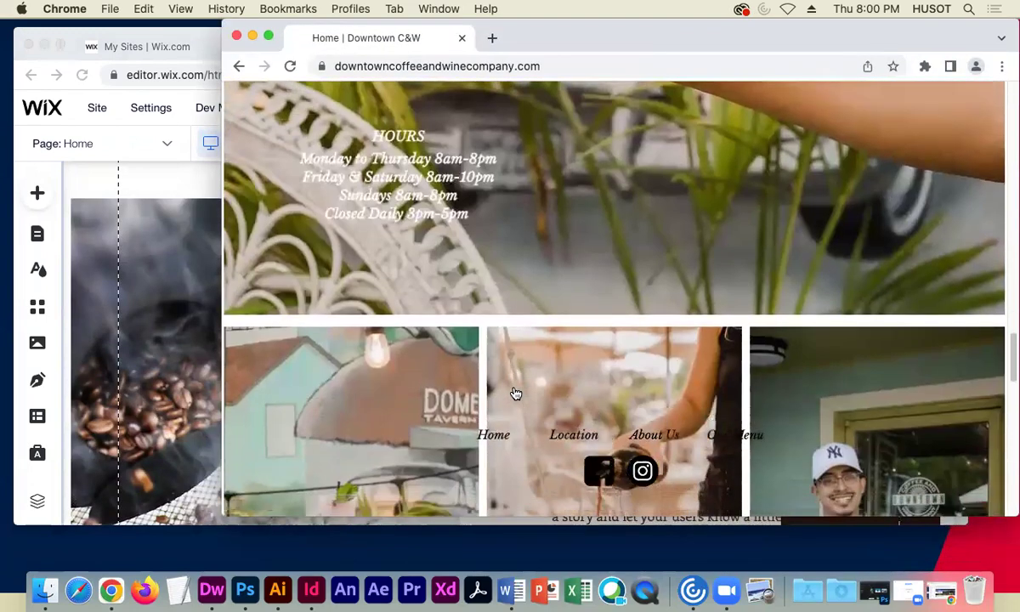
scroll(515, 393, "down", 3)
scroll(515, 394, "up", 20)
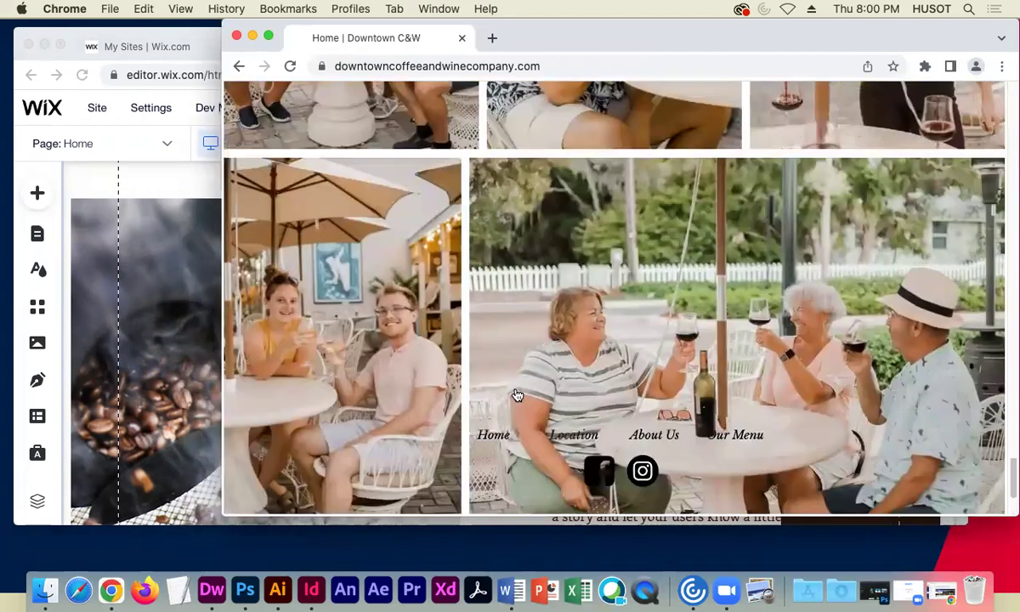
scroll(515, 393, "up", 10)
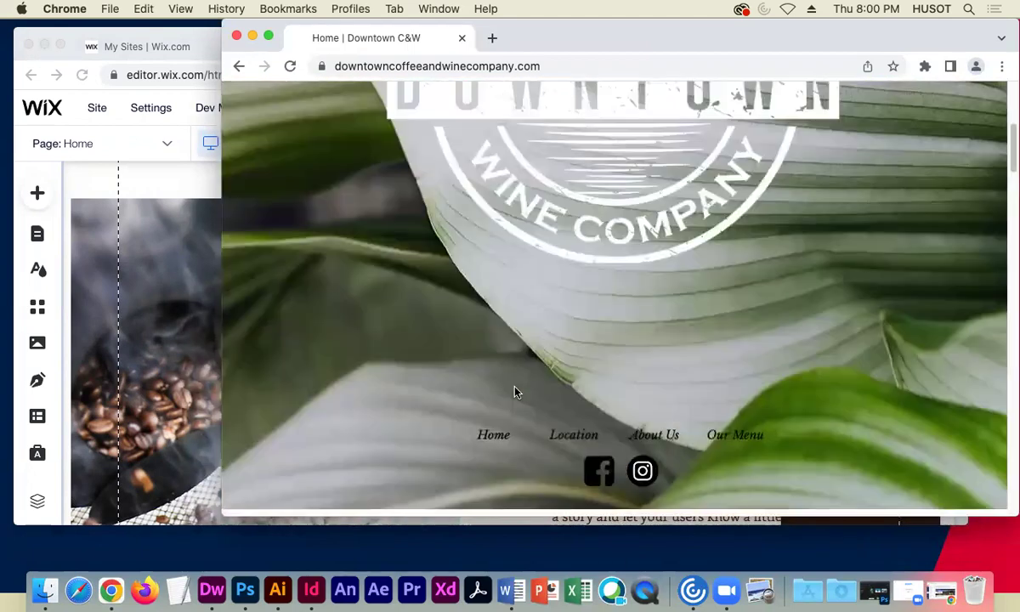
scroll(514, 392, "down", 10)
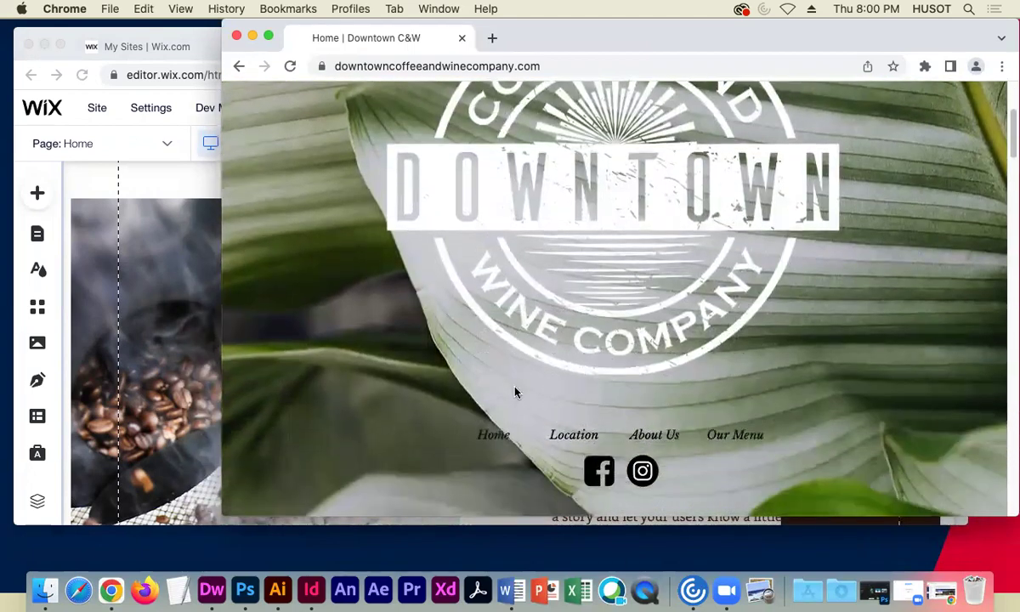
scroll(514, 391, "down", 10)
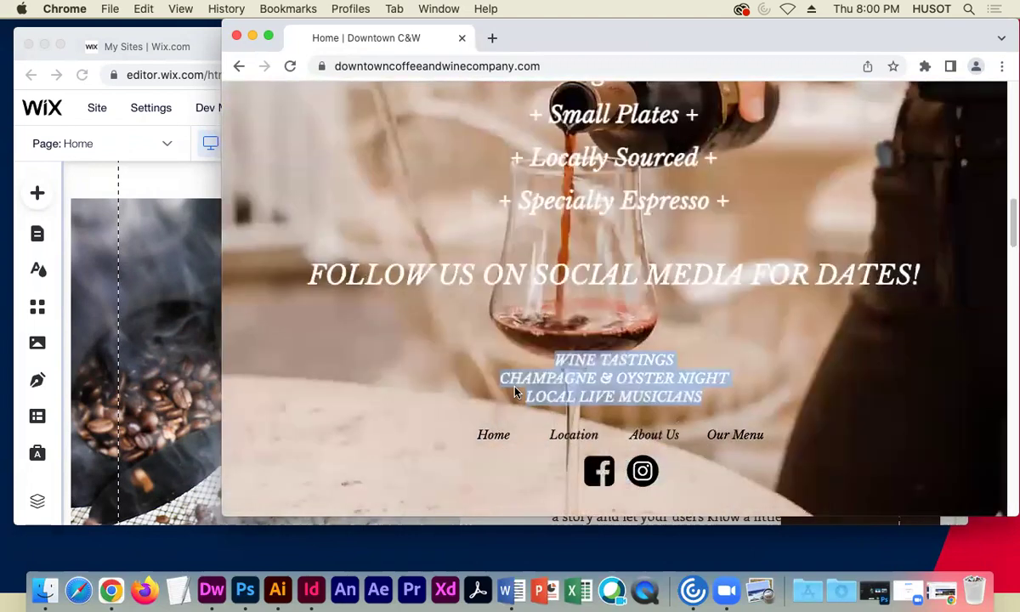
scroll(514, 391, "down", 10)
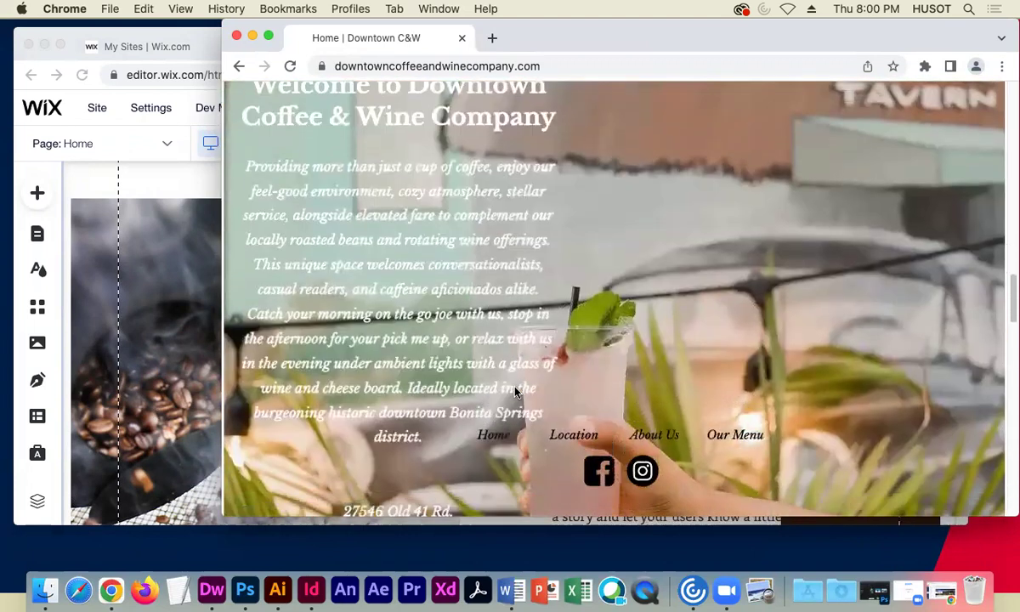
scroll(514, 392, "down", 5)
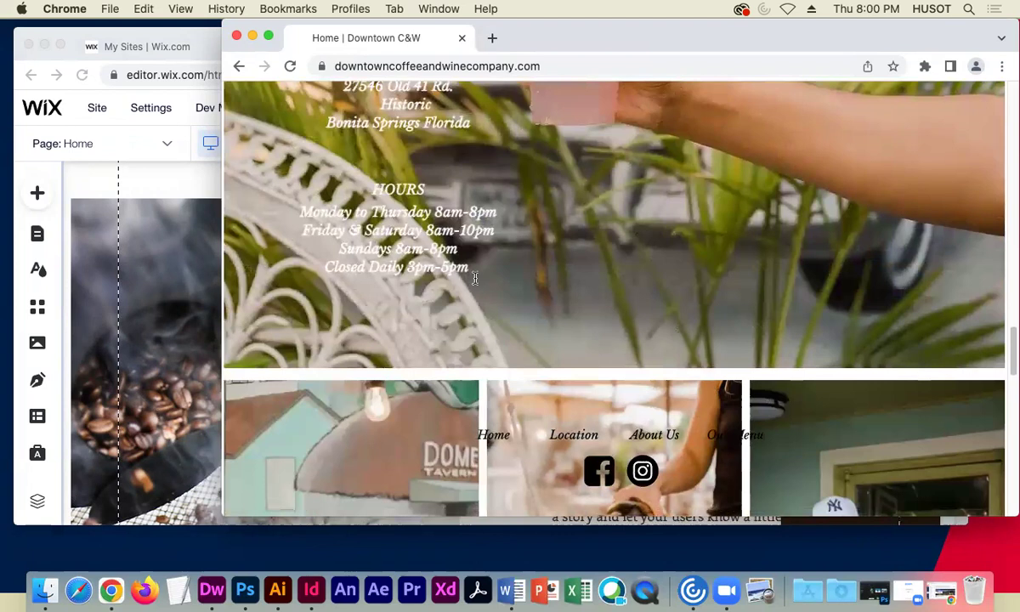
left_click_drag(500, 306, 338, 108)
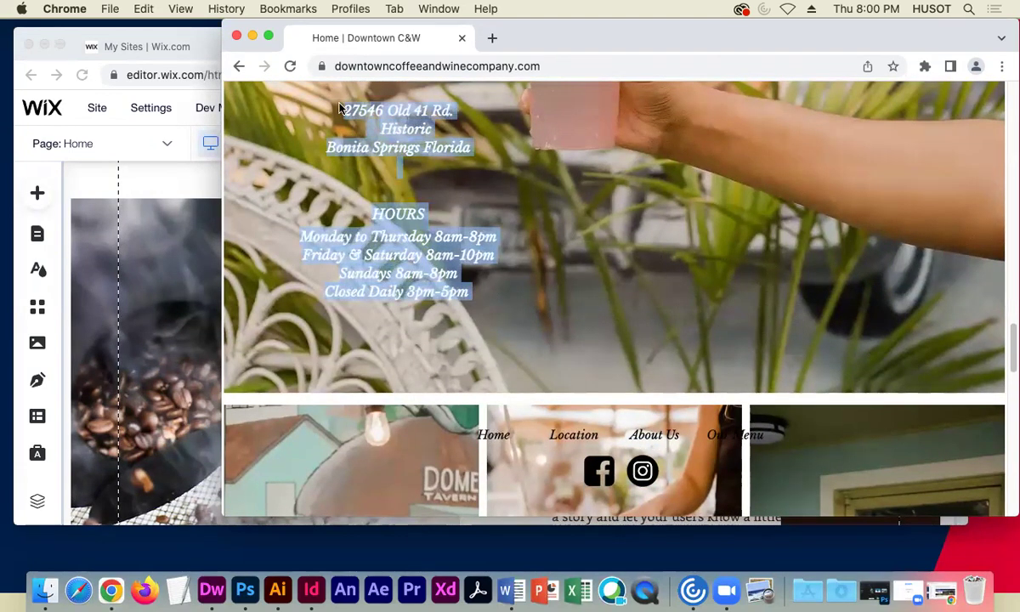
key("super+c")
- Retype the section headings to 'Check us out.' and 'Our Business Info.'
left_click(153, 252)
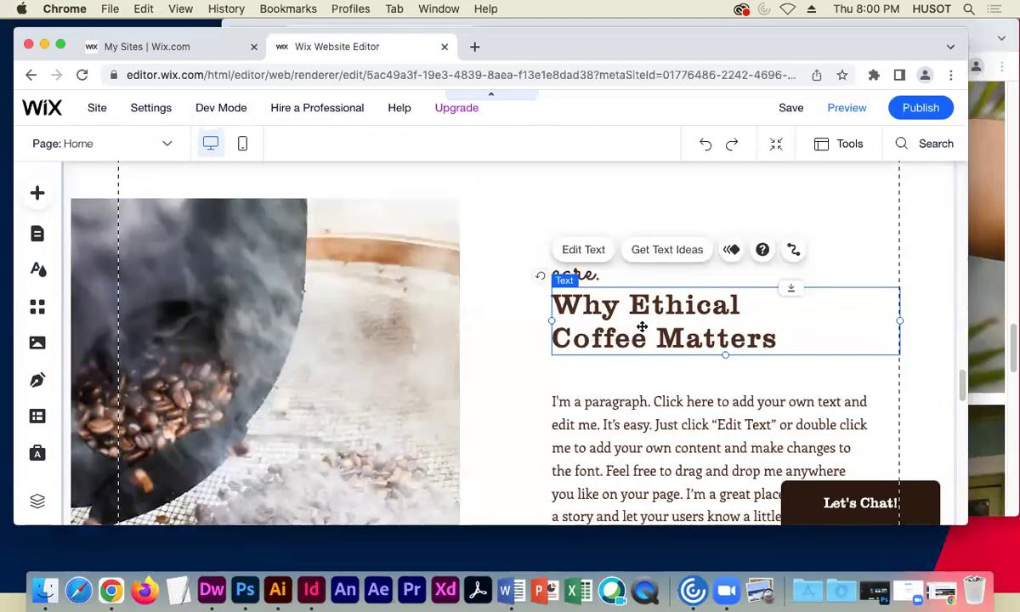
double_click(584, 278)
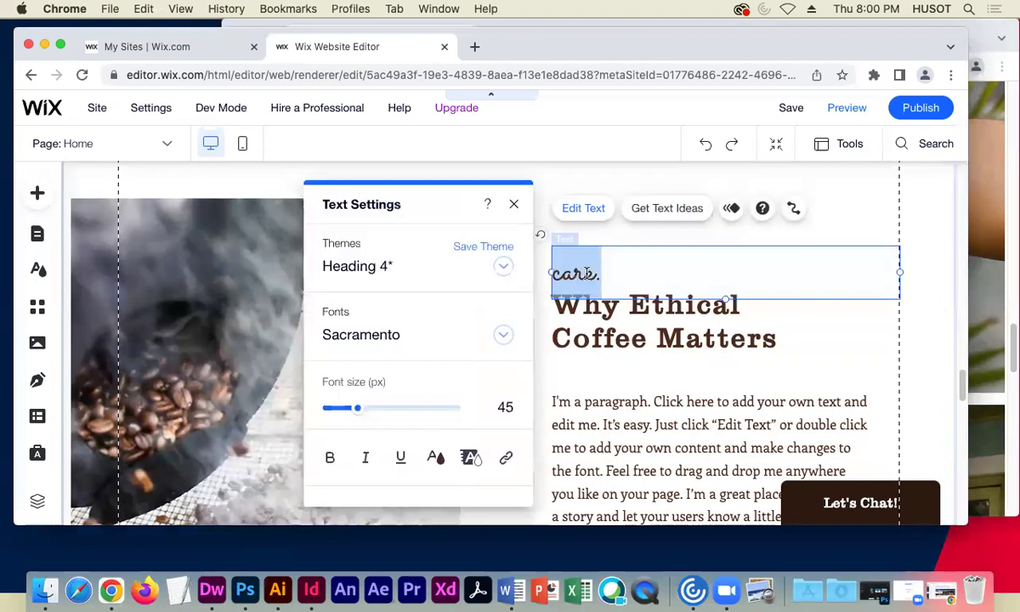
type("Check us out.")
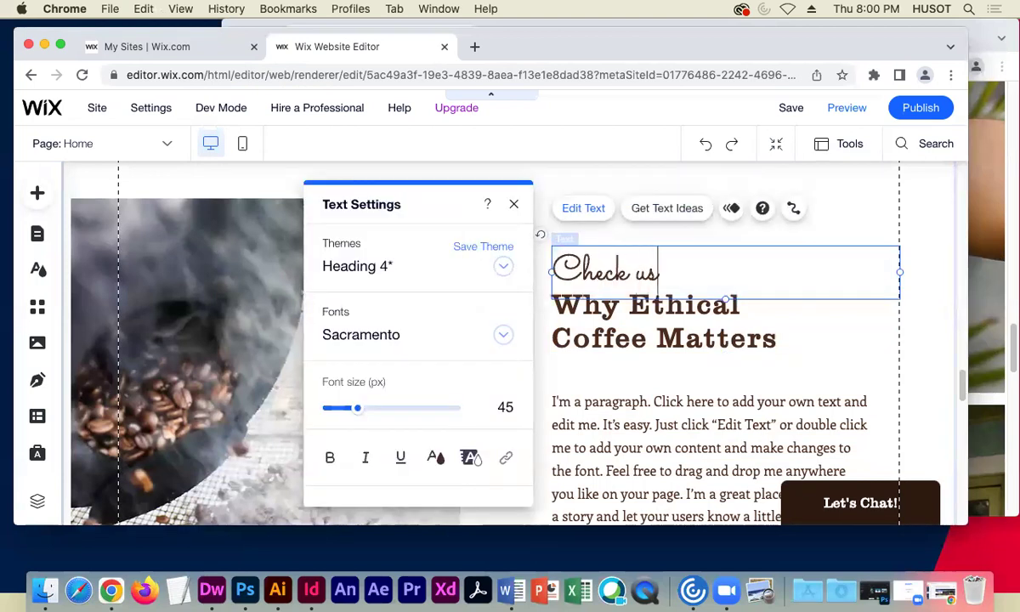
left_click(776, 336)
double_click(776, 339)
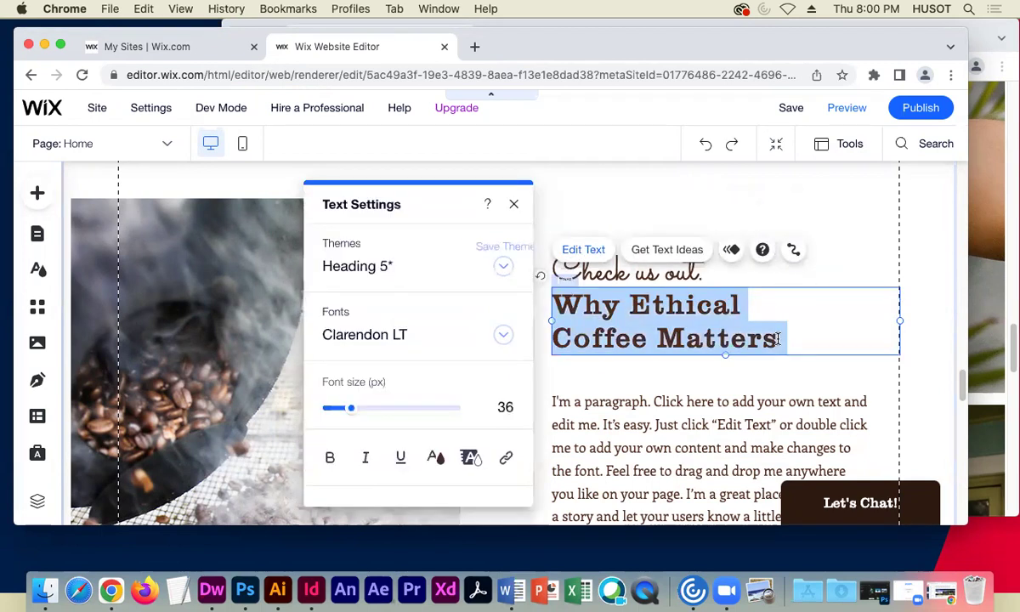
type("OUr")
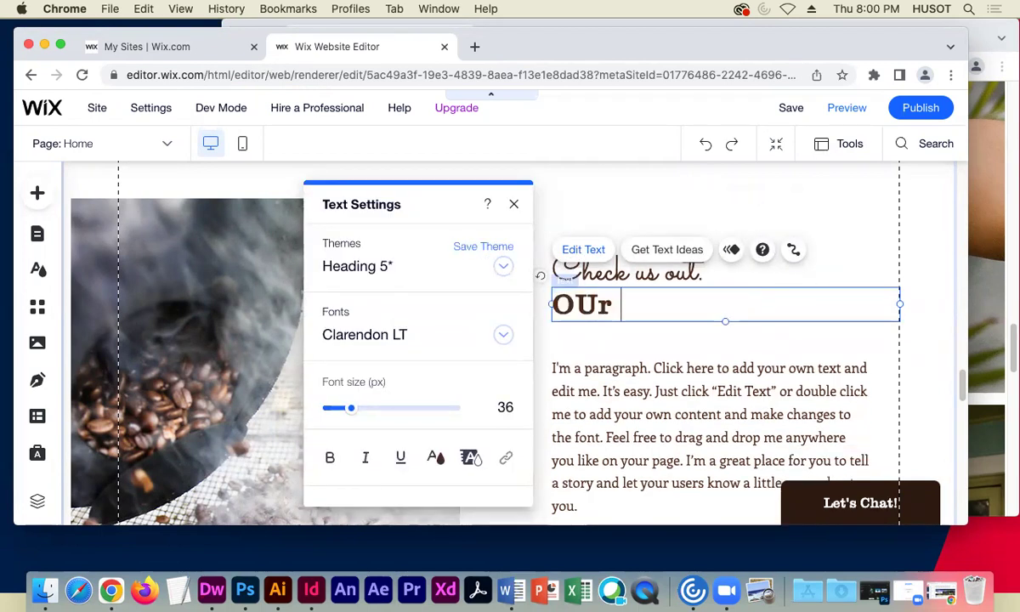
type(" Busines ")
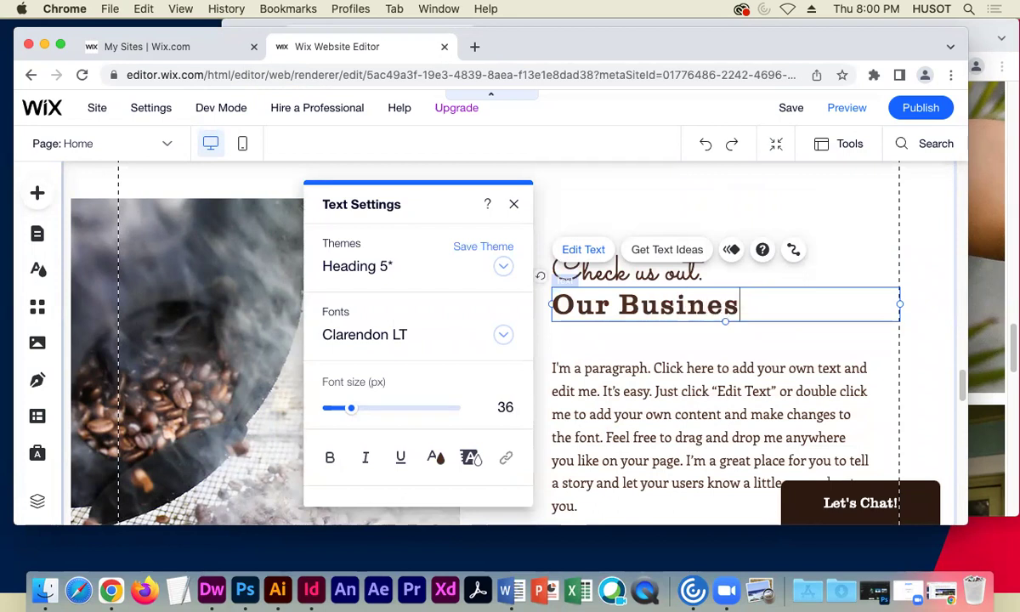
type(" IN")
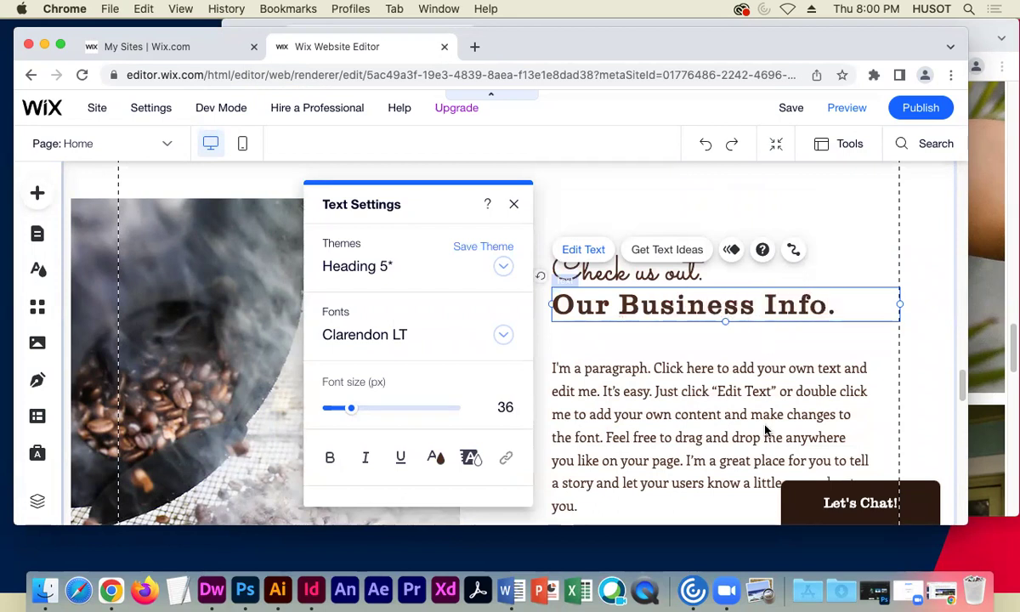
- Paste the copied address and hours over the placeholder paragraph and delete the extra placeholder
left_click(599, 455)
scroll(592, 467, "down", 1)
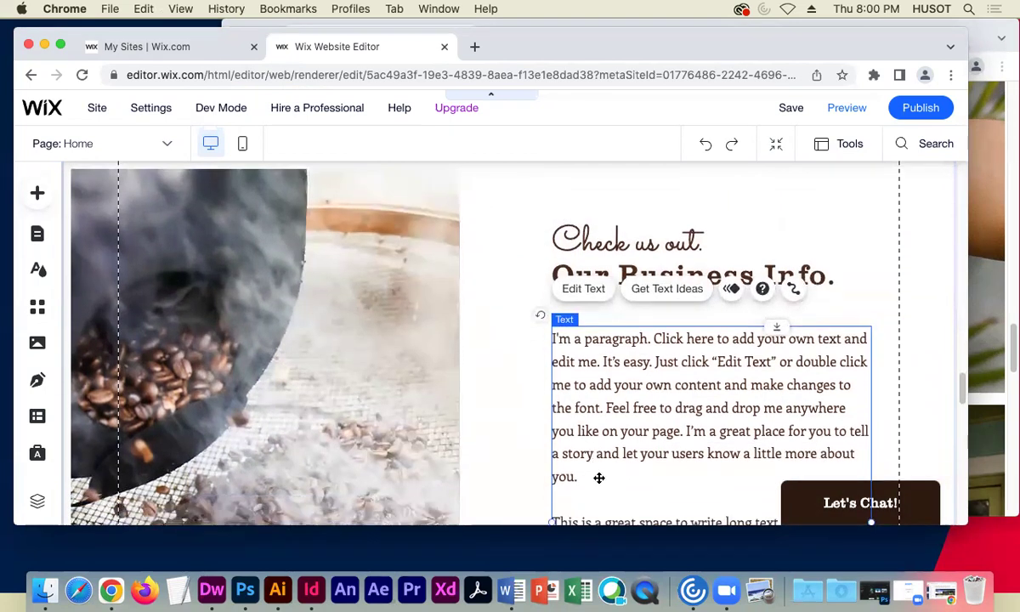
double_click(594, 473)
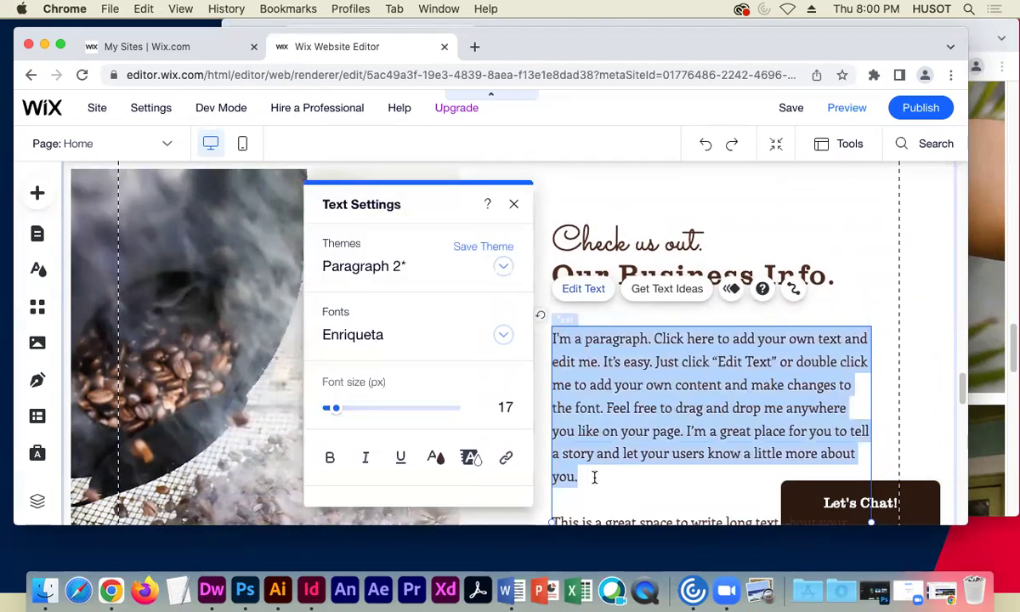
key("super+v")
scroll(727, 391, "down", 3)
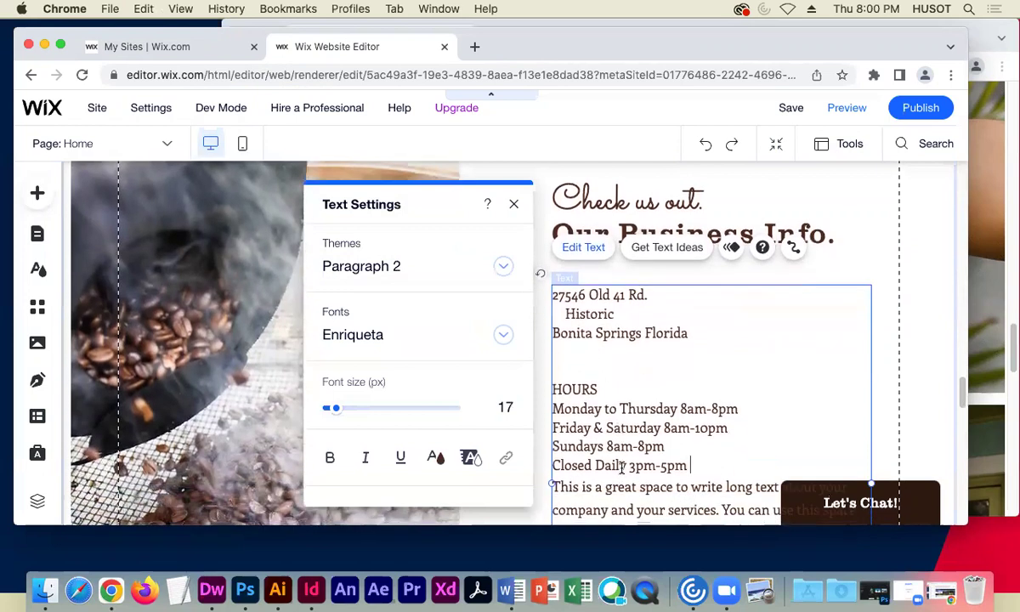
left_click_drag(705, 361, 699, 372)
key("BackSpace")
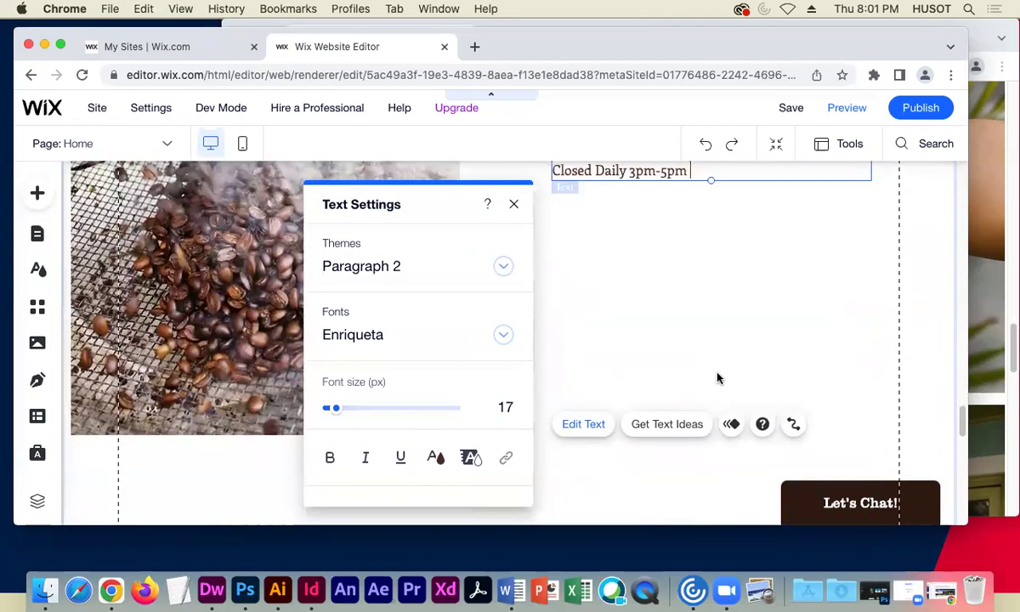
scroll(622, 325, "up", 2)
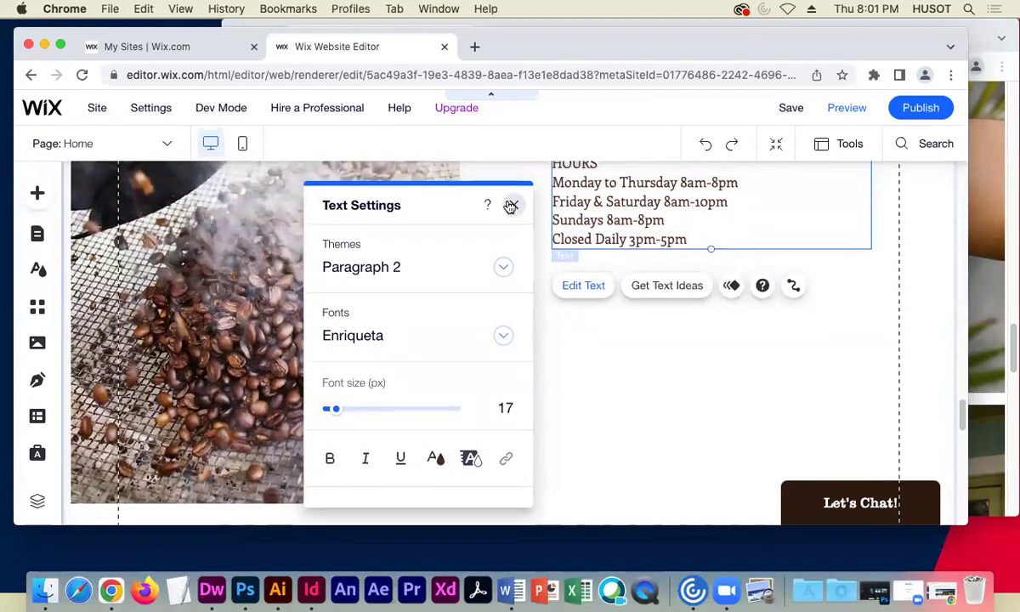
left_click(513, 204)
scroll(521, 293, "up", 6)
scroll(523, 296, "up", 10)
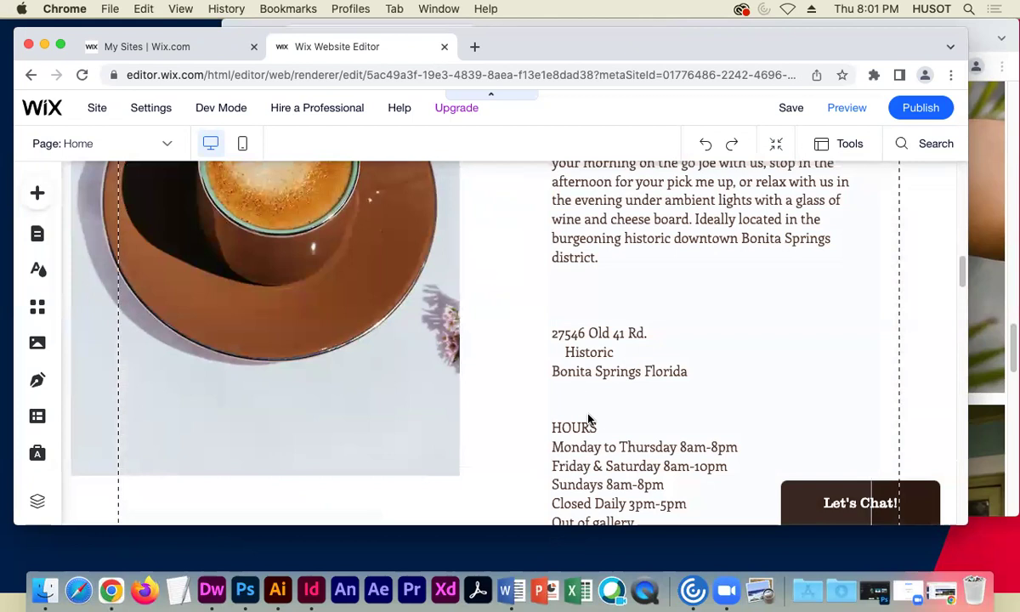
- Delete the duplicate address and hours from the welcome text so it ends at 'district.'
double_click(650, 510)
left_click(650, 516)
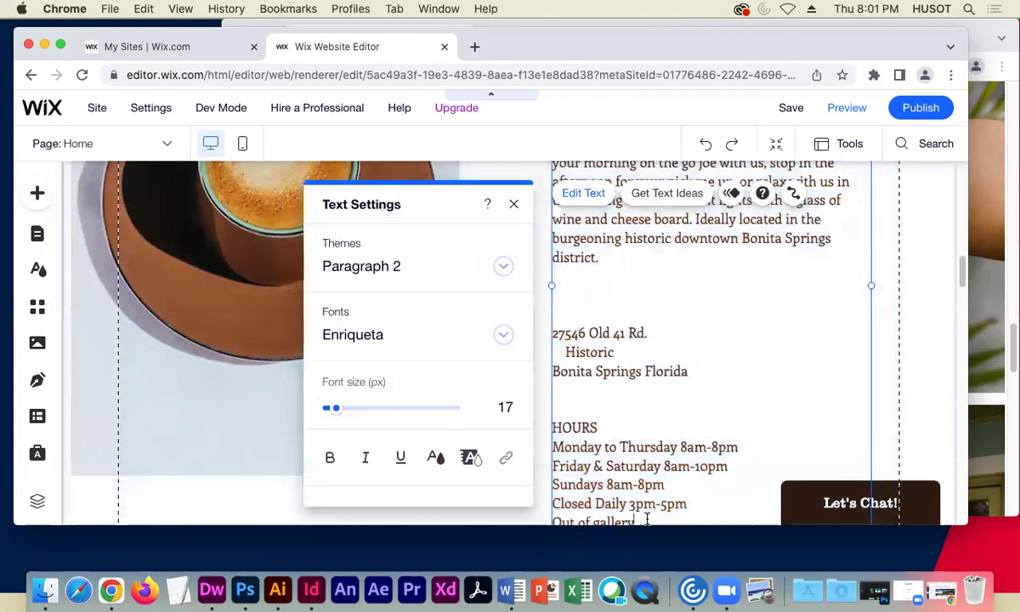
left_click_drag(643, 514, 550, 337)
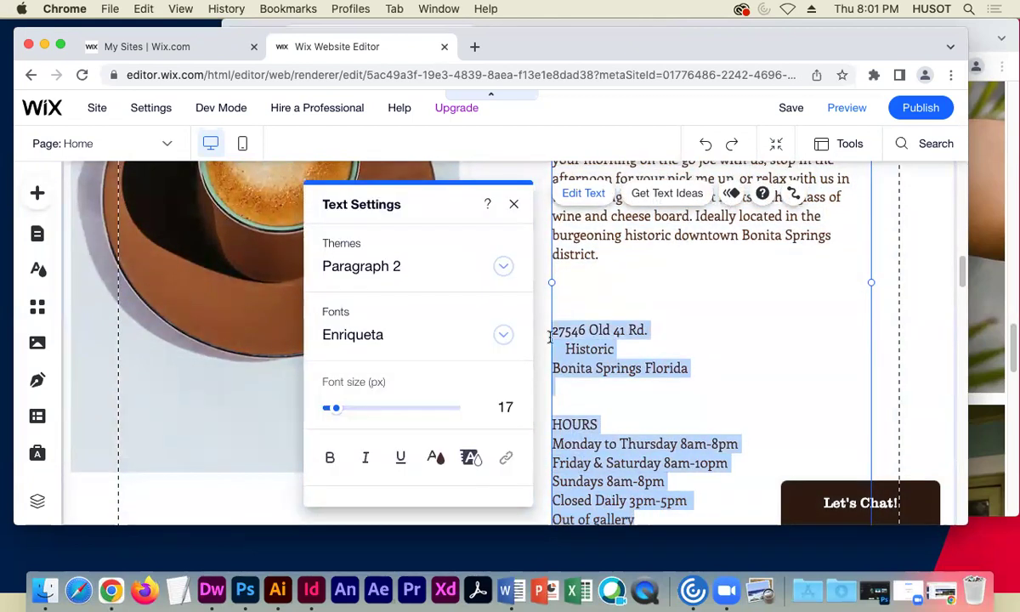
key("BackSpace")
key("Escape")
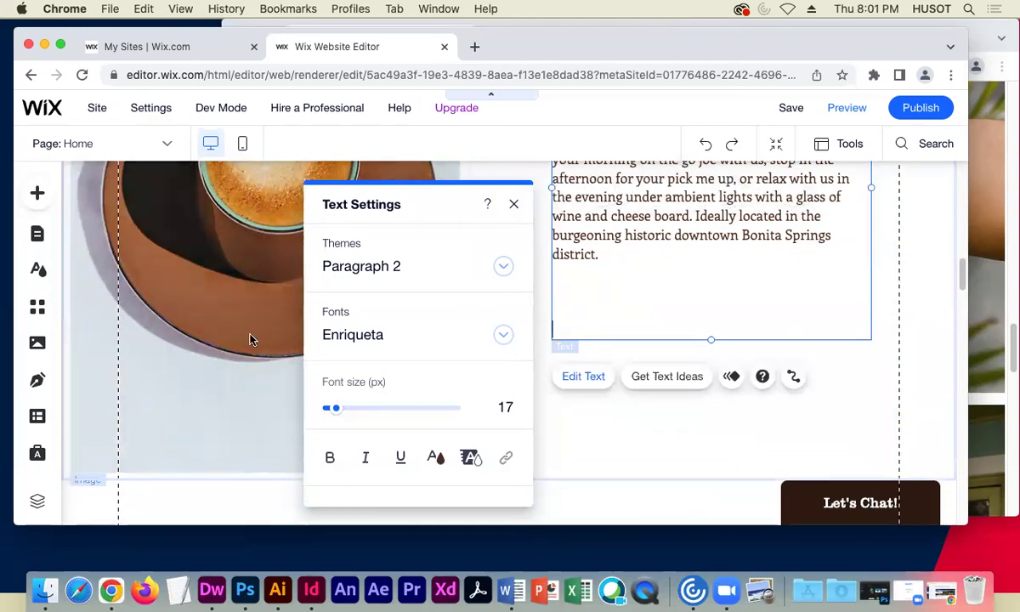
left_click(251, 336)
- Open the Get Subscribers settings for the 'Join our mailing list' form above the footer
scroll(530, 462, "up", 3)
scroll(530, 461, "down", 8)
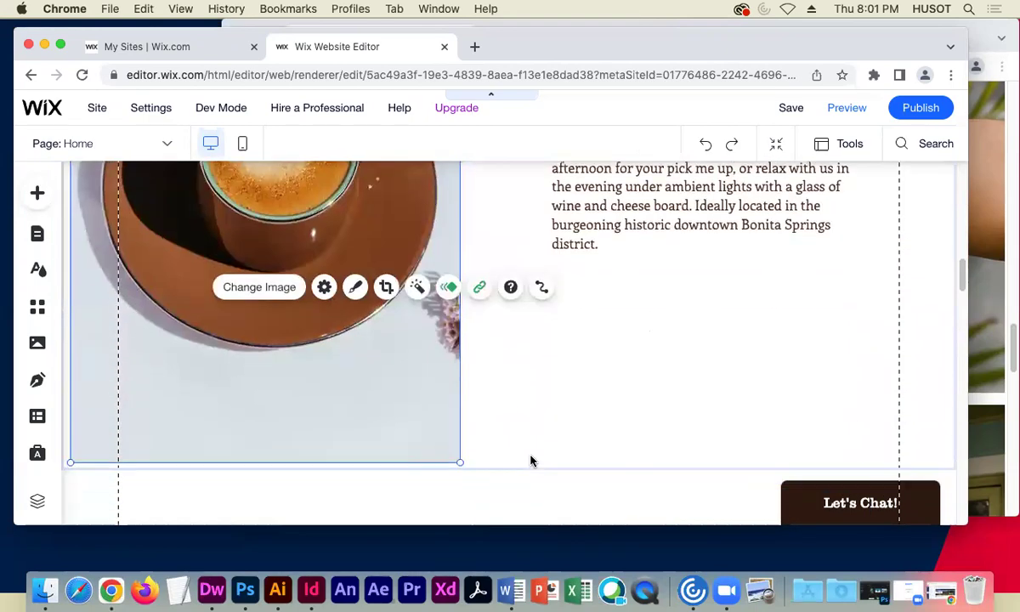
scroll(530, 461, "down", 15)
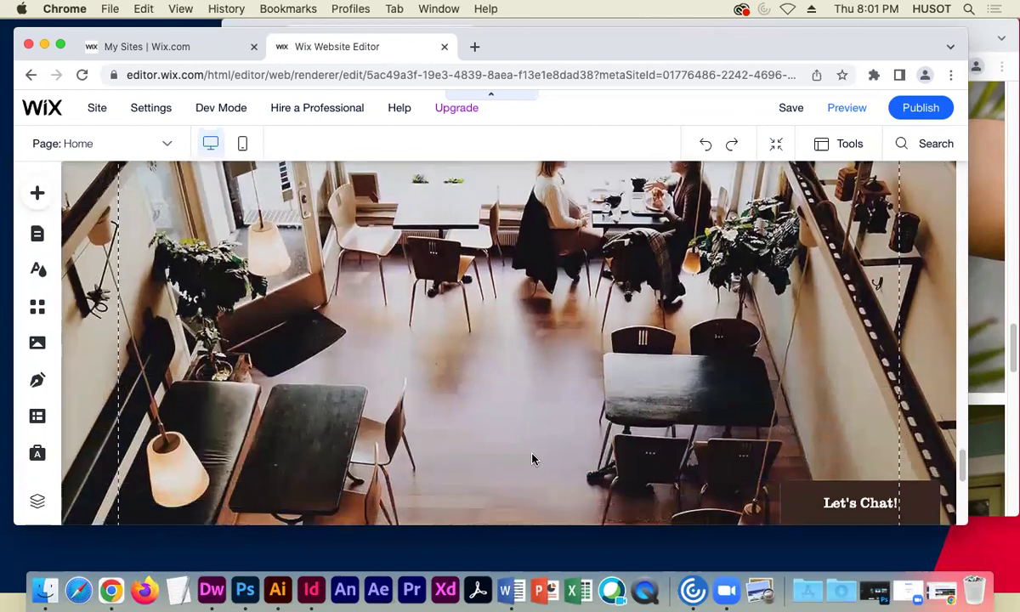
scroll(531, 460, "down", 1)
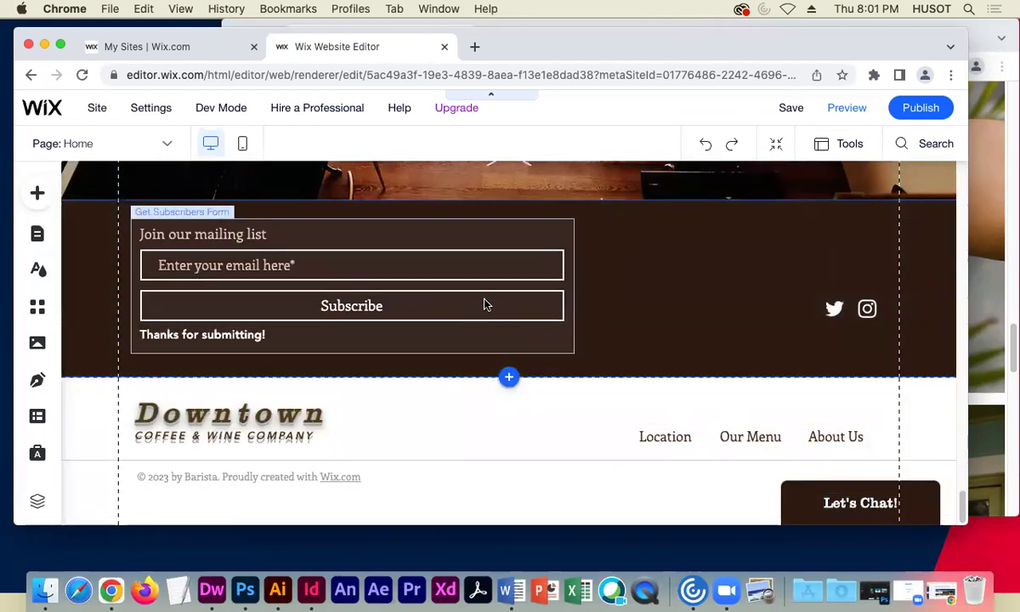
left_click(382, 238)
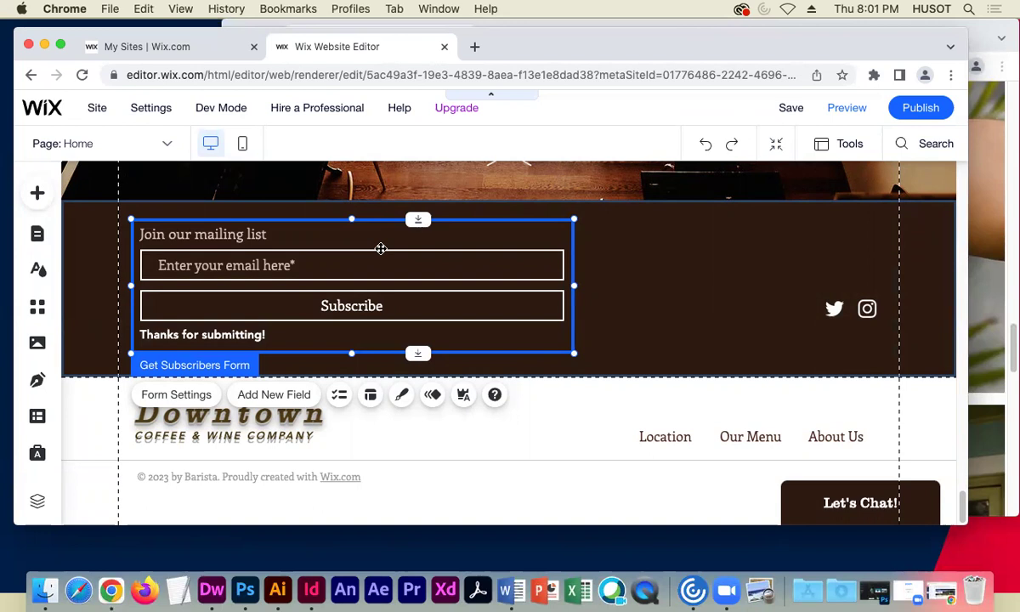
left_click(182, 394)
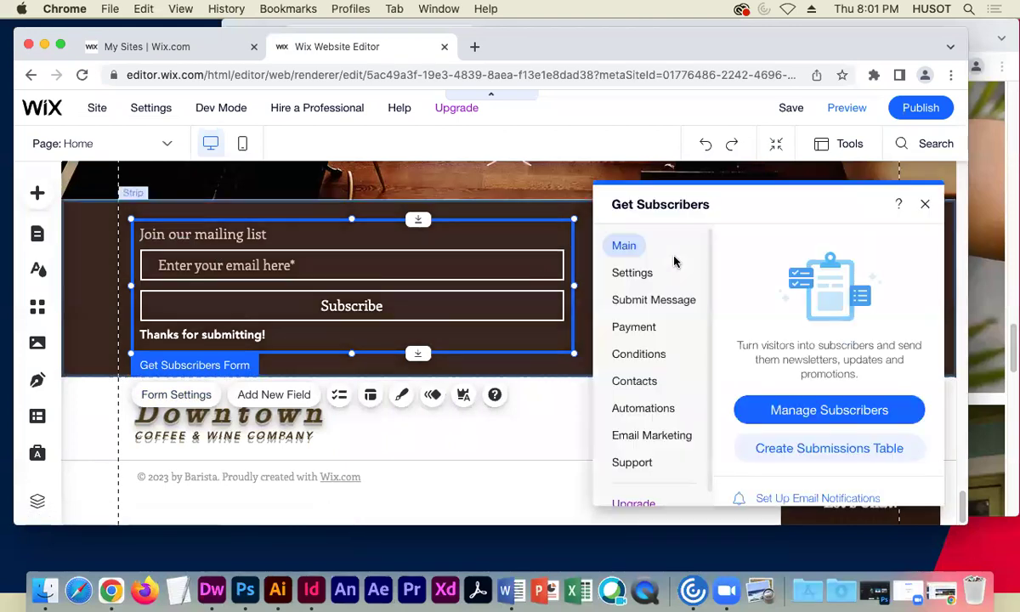
scroll(755, 302, "down", 2)
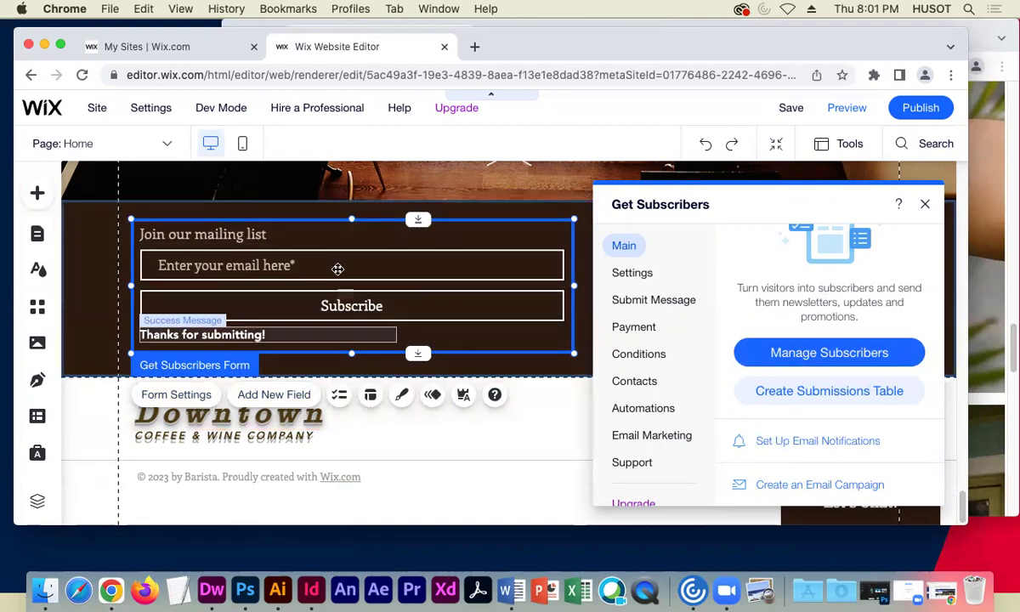
- Close the Get Subscribers panel, then browse the addable Contact Fields and close the list without adding any
left_click(925, 204)
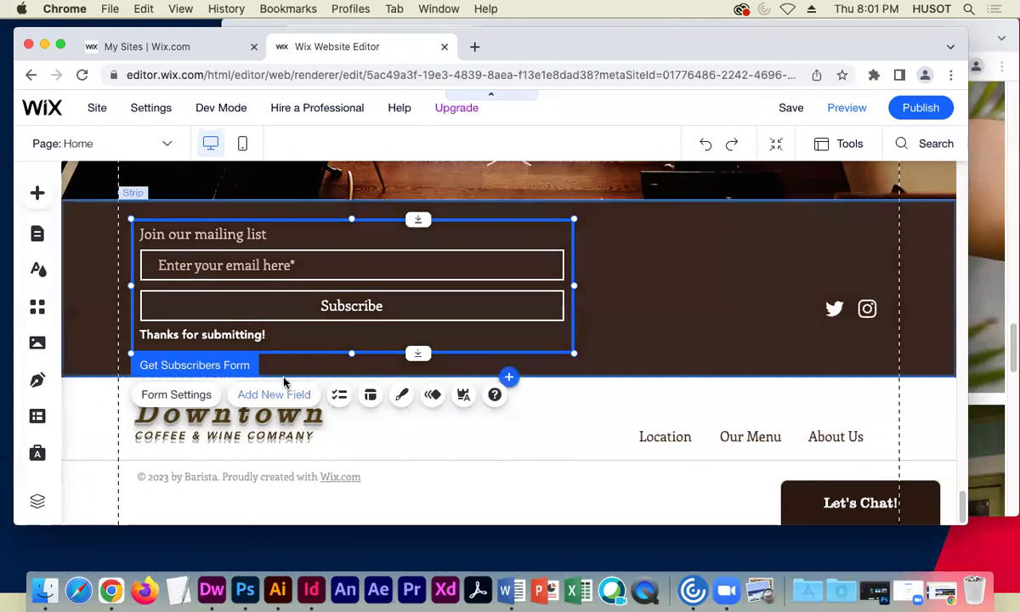
left_click(274, 399)
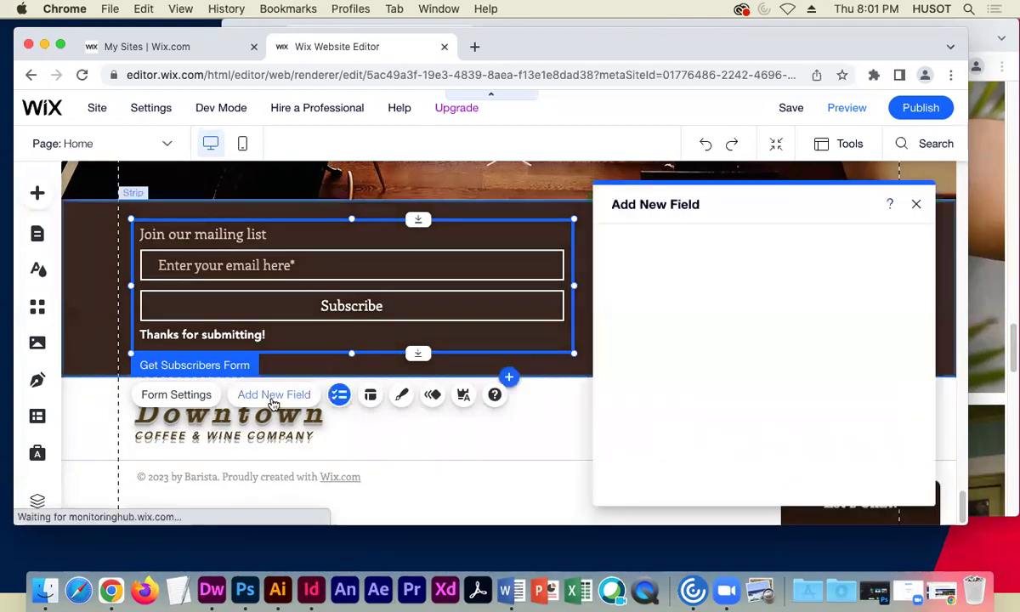
scroll(840, 377, "down", 1)
scroll(841, 376, "down", 2)
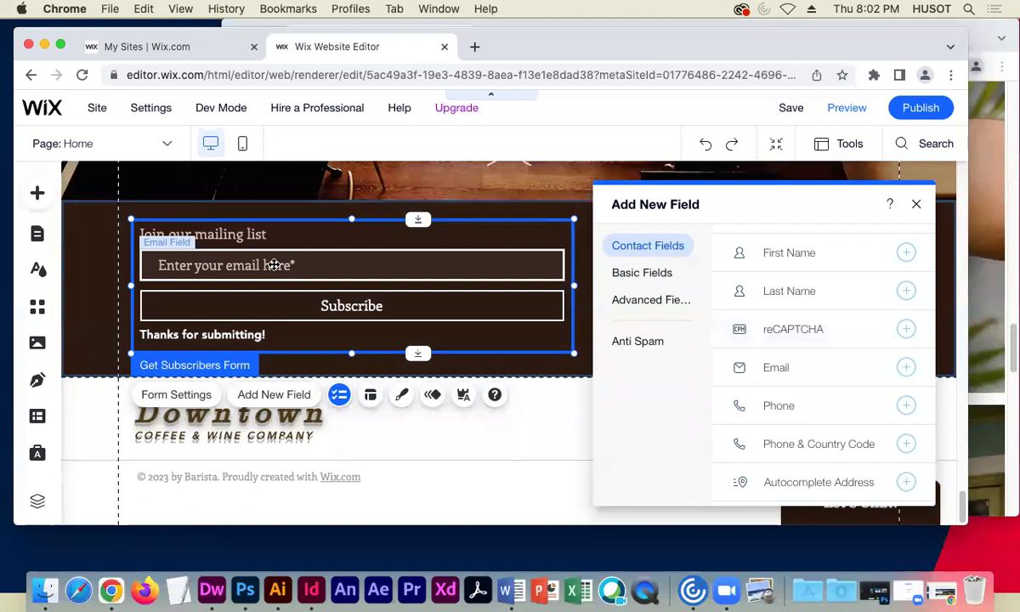
scroll(844, 335, "down", 2)
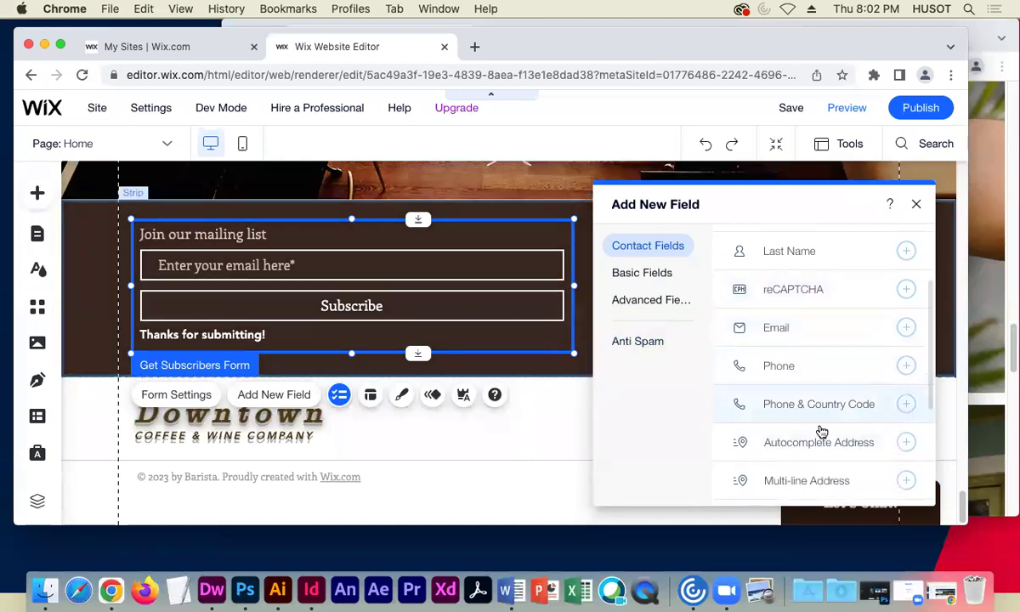
scroll(826, 476, "up", 5)
scroll(824, 462, "down", 2)
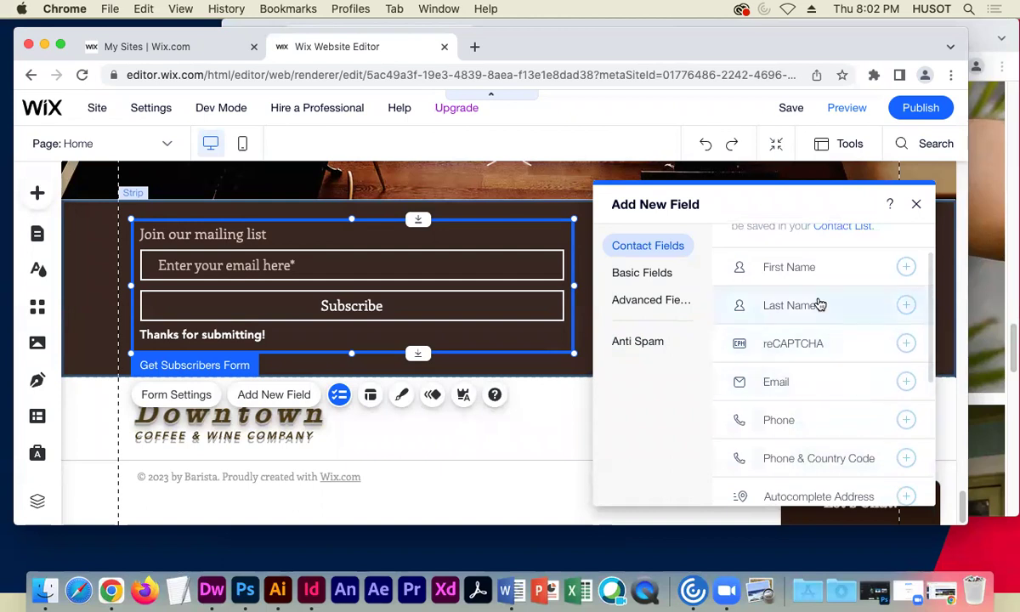
scroll(862, 455, "down", 4)
scroll(862, 455, "down", 5)
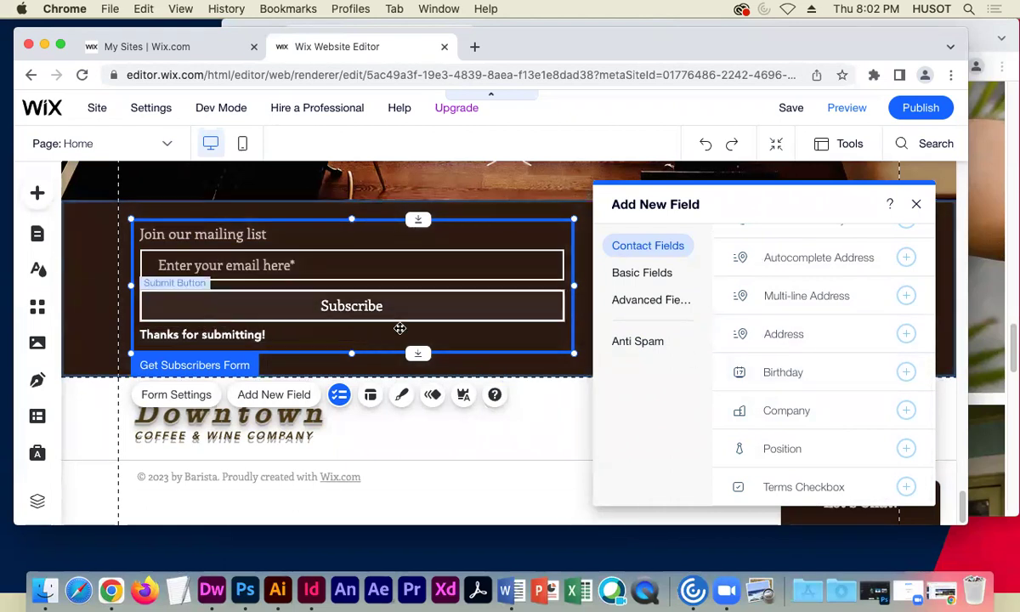
left_click(915, 205)
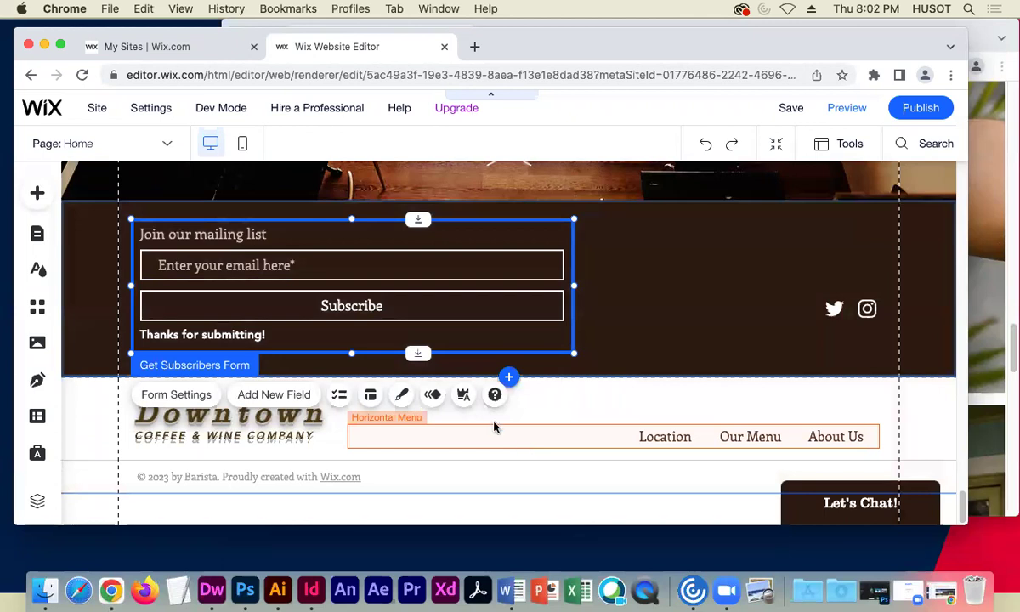
left_click(599, 393)
left_click(621, 336)
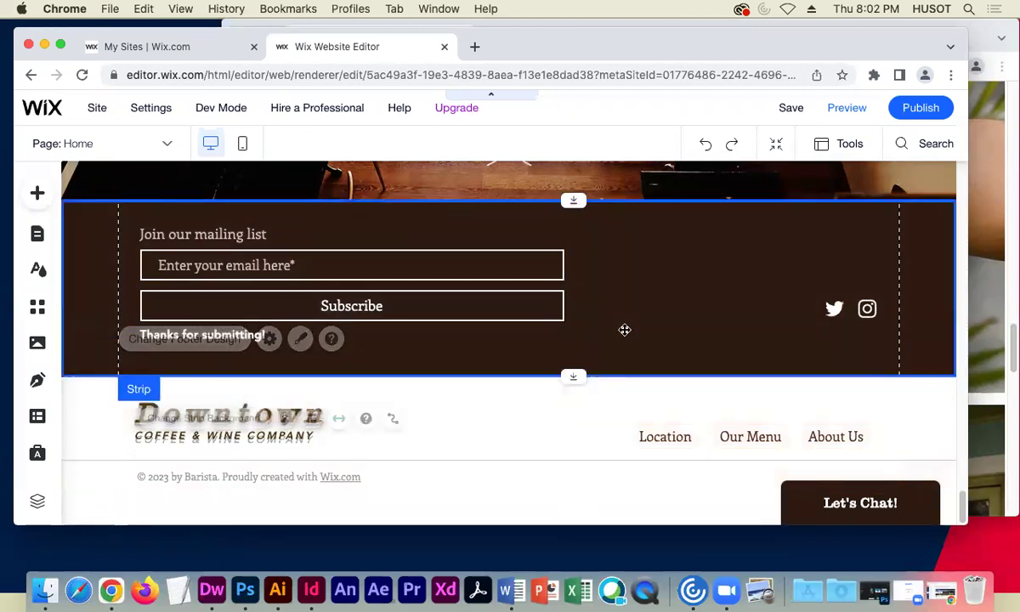
scroll(532, 444, "up", 5)
scroll(531, 445, "up", 15)
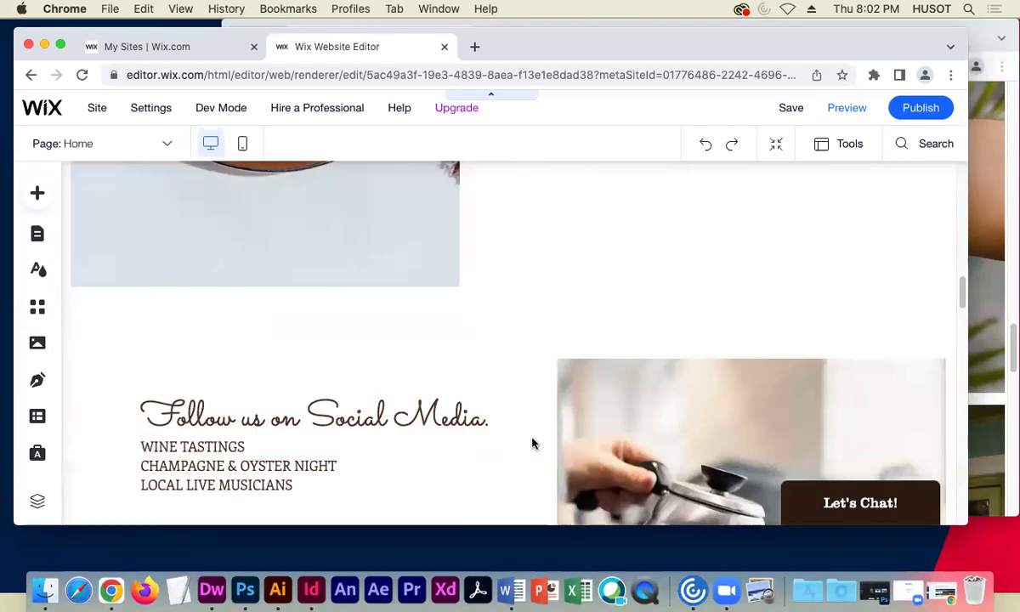
scroll(527, 442, "up", 10)
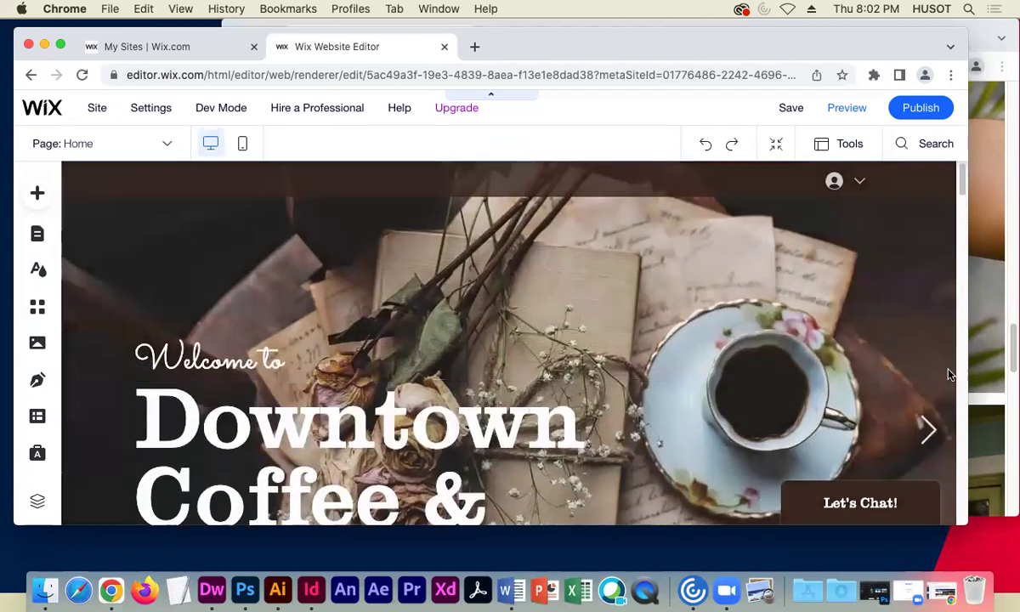
left_click_drag(968, 365, 944, 361)
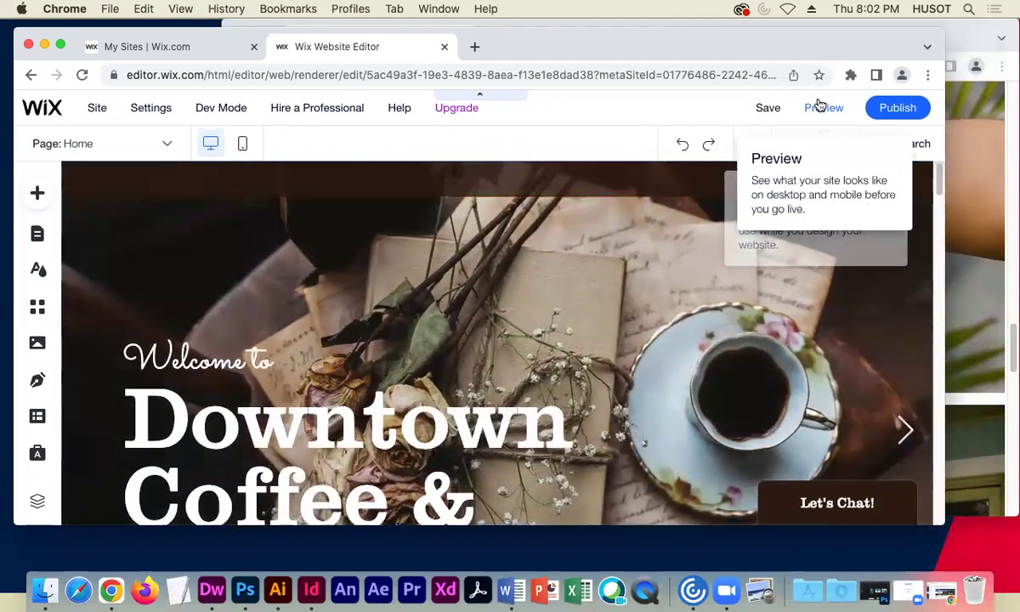
left_click(829, 111)
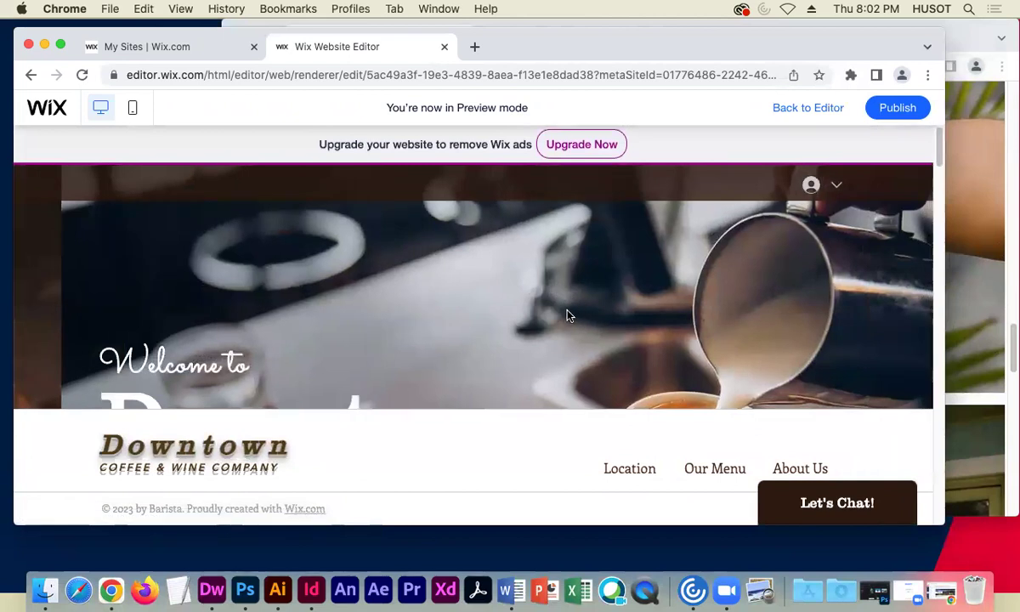
scroll(567, 315, "down", 3)
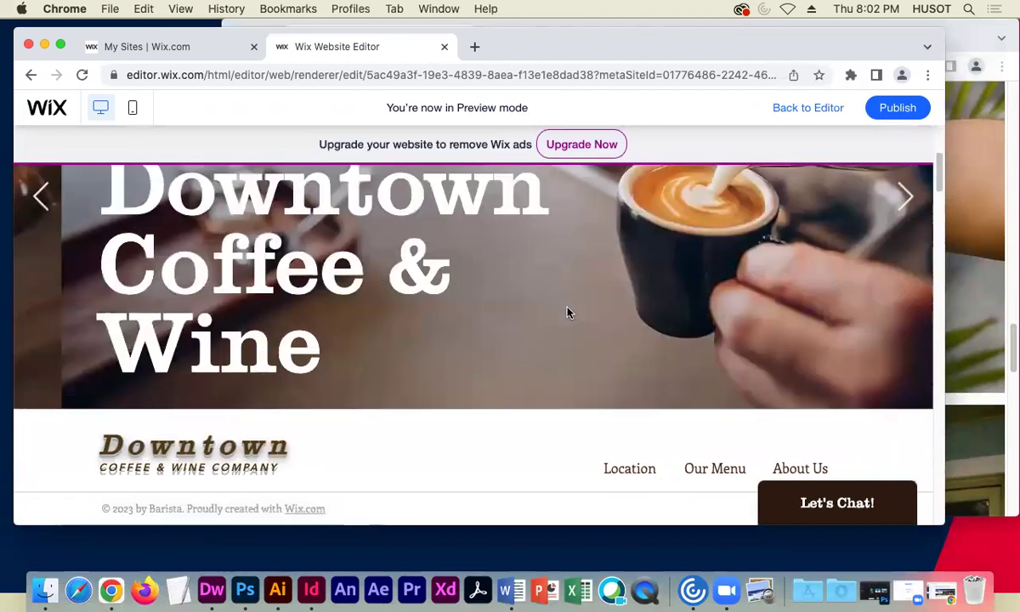
scroll(567, 311, "down", 5)
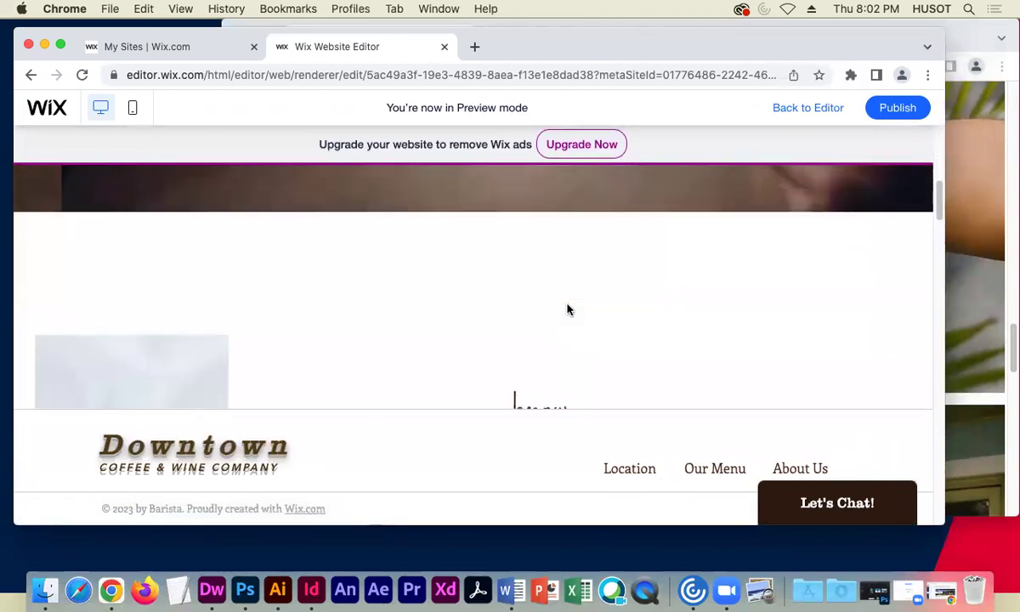
scroll(568, 309, "down", 3)
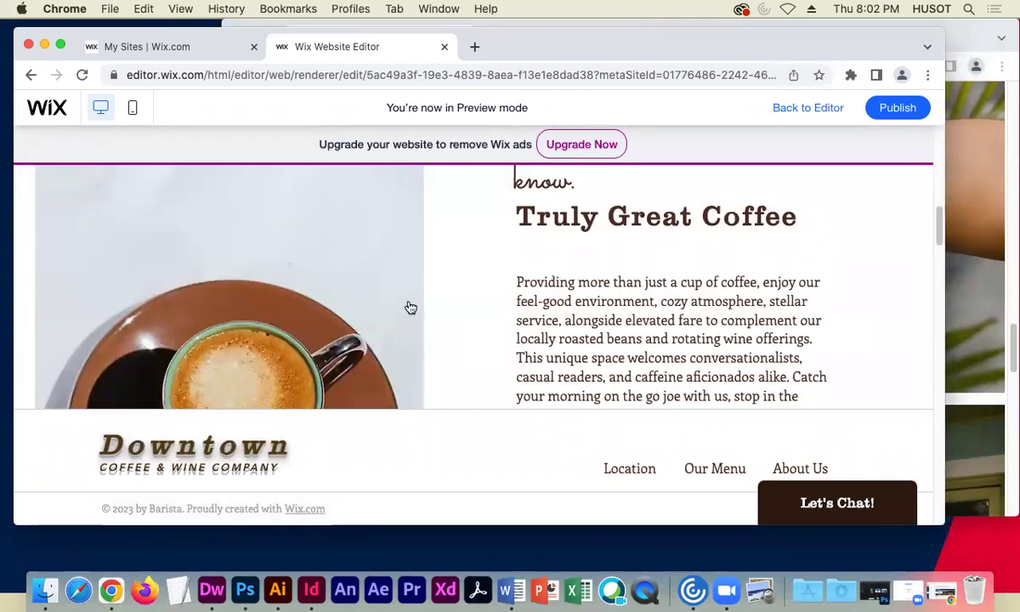
scroll(464, 298, "up", 8)
scroll(462, 299, "down", 7)
scroll(462, 299, "down", 3)
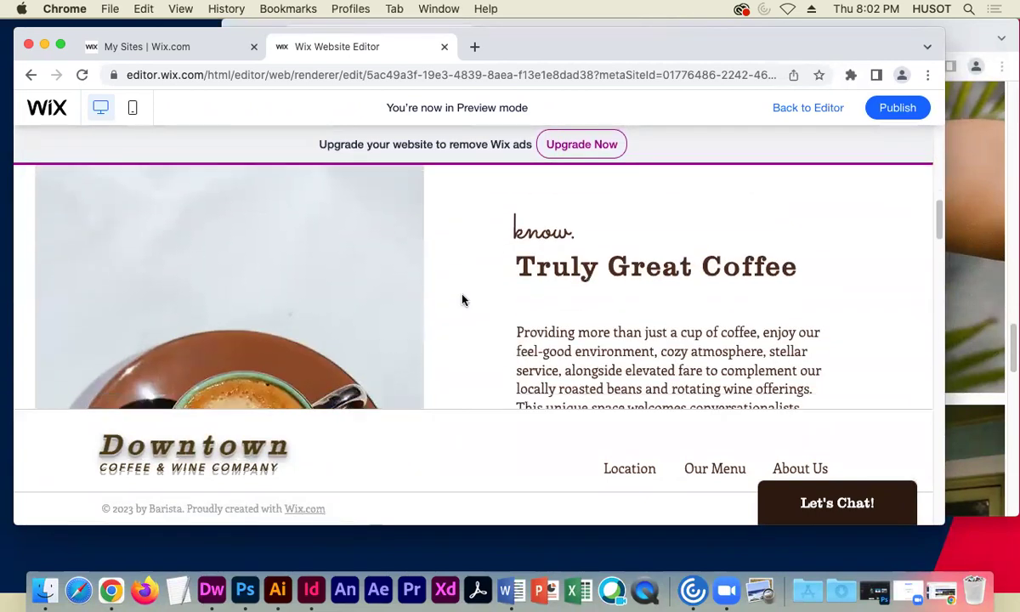
scroll(508, 299, "down", 6)
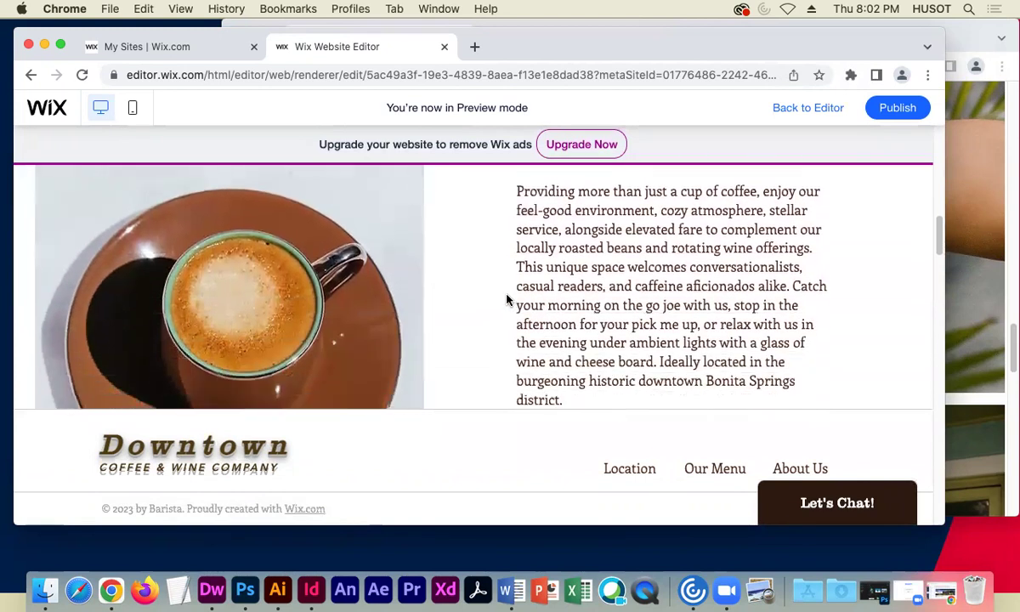
scroll(502, 299, "down", 10)
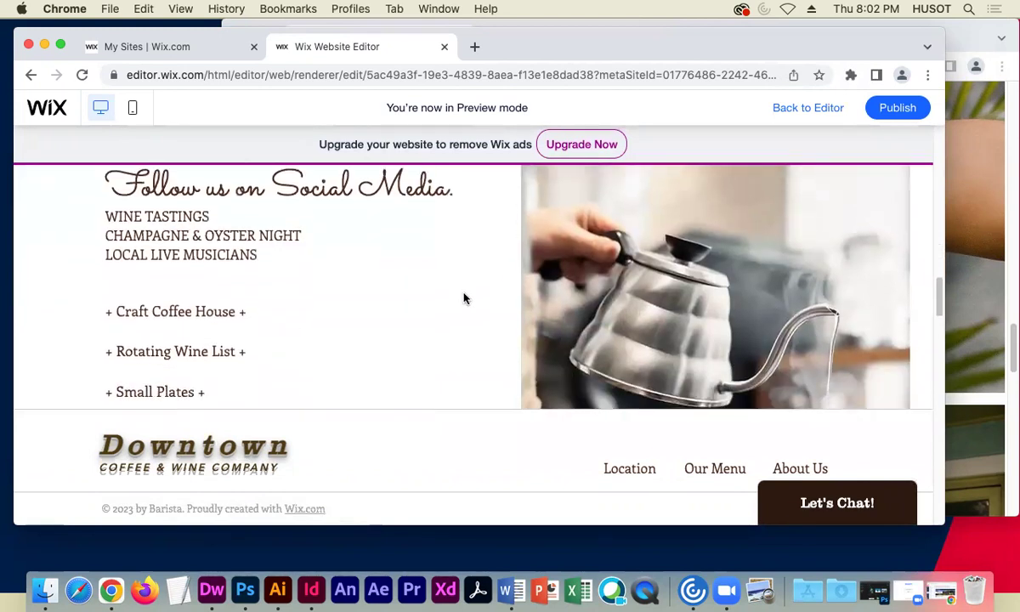
scroll(456, 297, "down", 10)
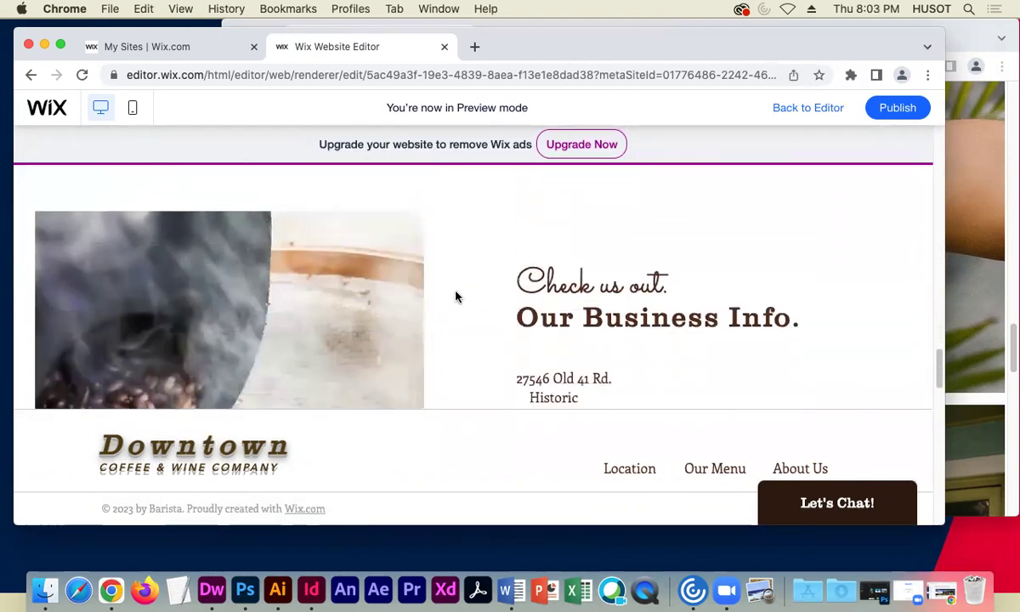
scroll(457, 297, "down", 6)
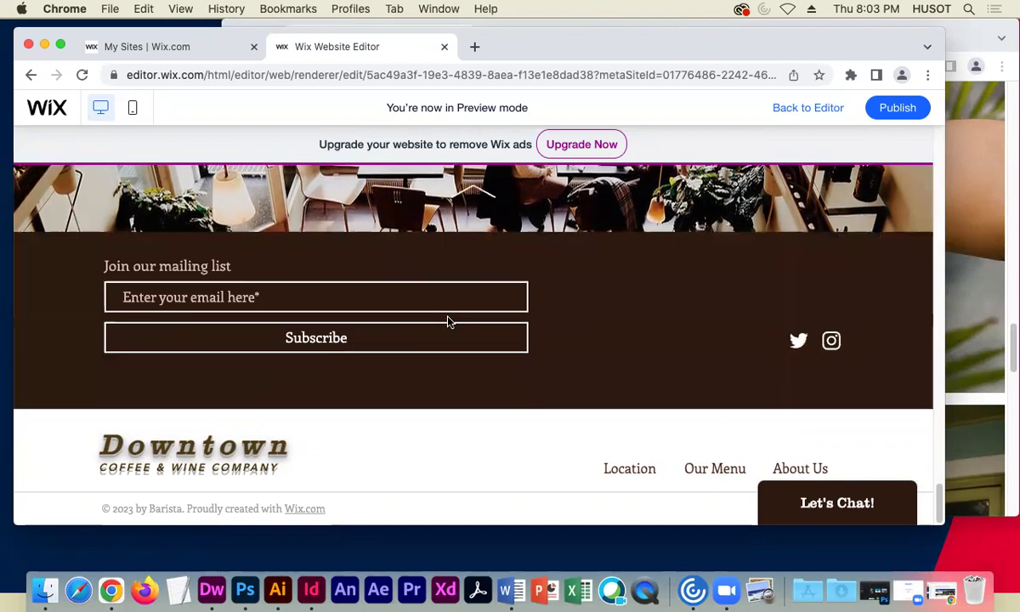
scroll(447, 320, "up", 5)
scroll(448, 320, "down", 10)
scroll(448, 320, "up", 10)
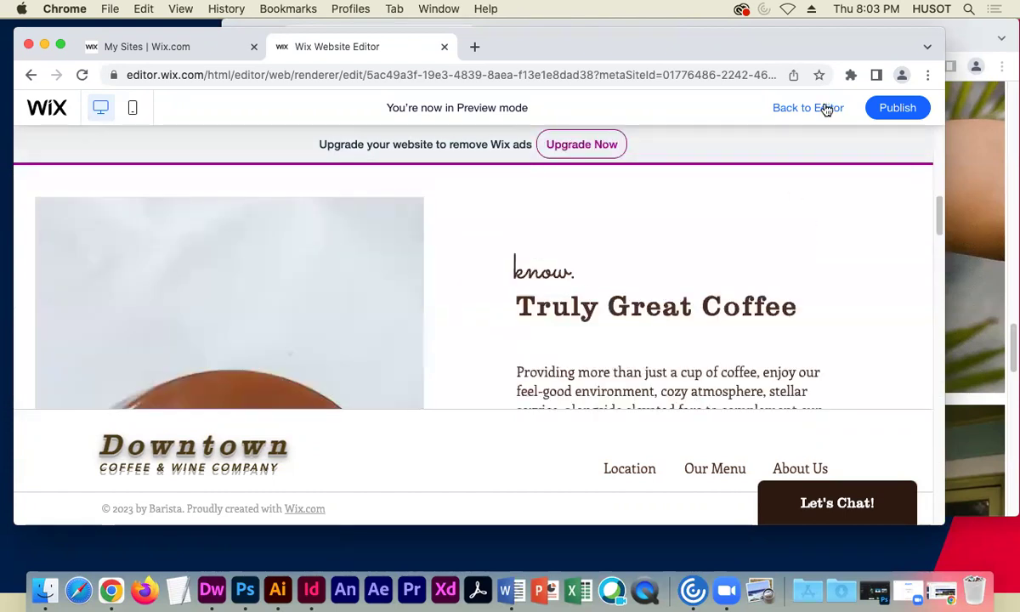
left_click(816, 107)
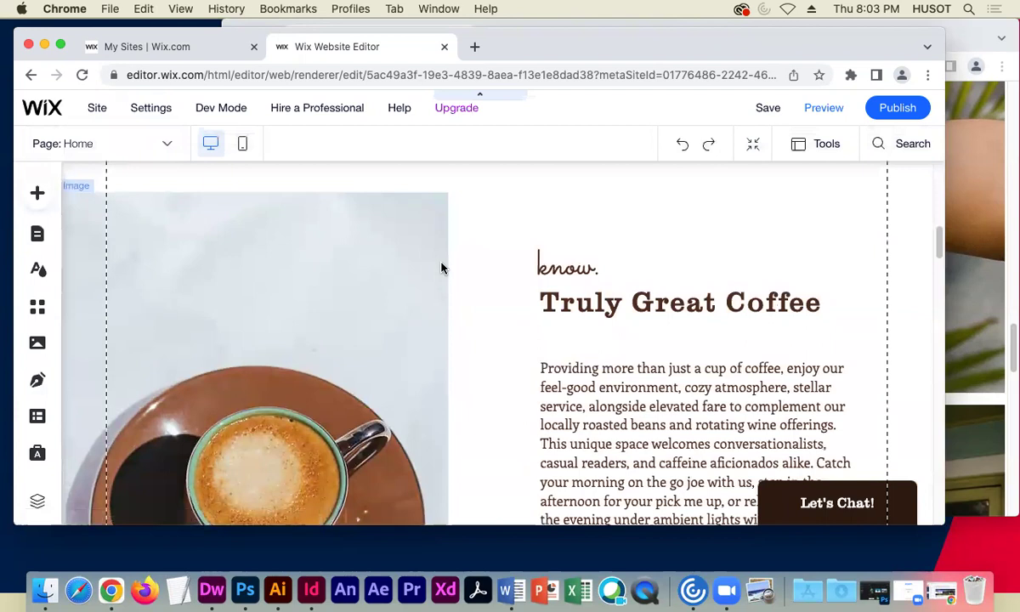
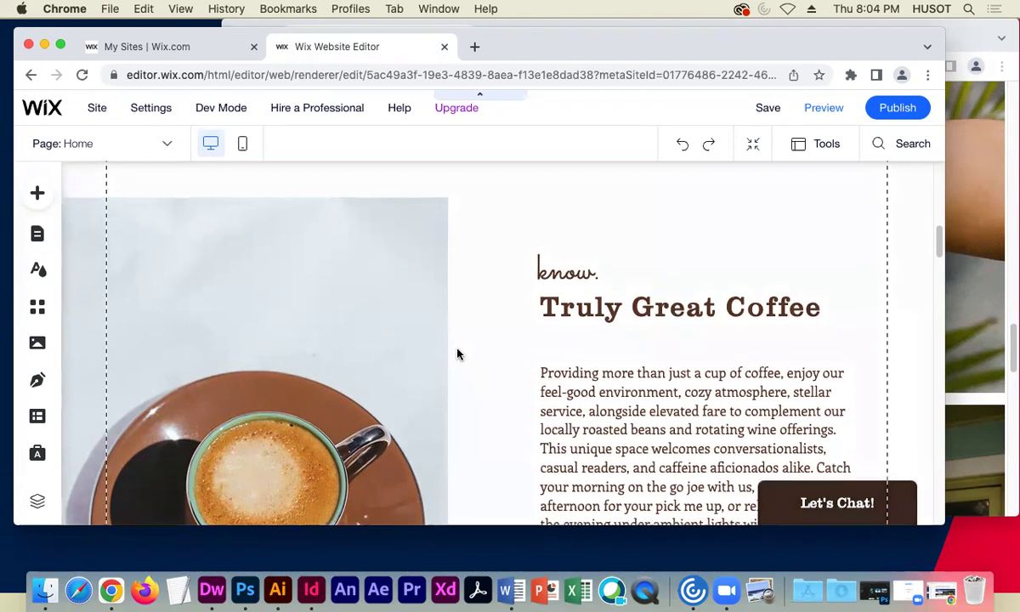
- Dismiss the site settings list and switch from the Home page to the Location page
scroll(456, 349, "up", 10)
scroll(450, 343, "down", 2)
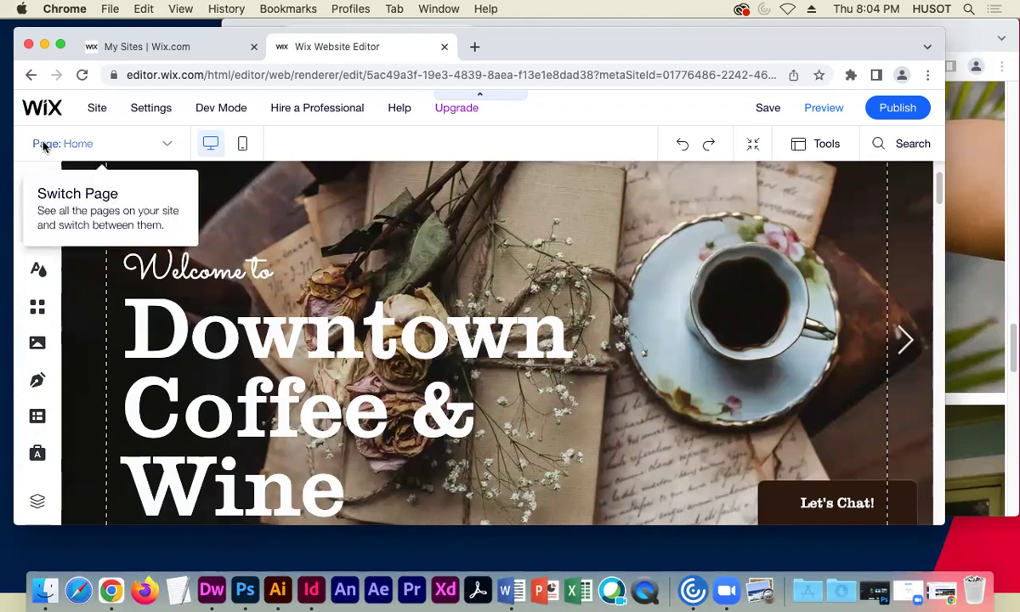
mouse_move(173, 141)
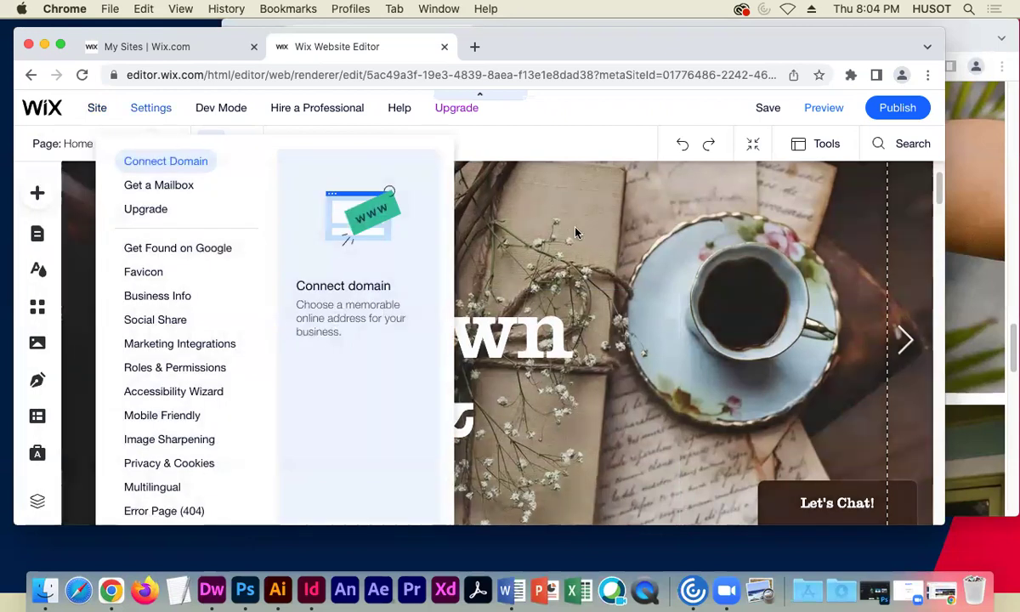
left_click(199, 161)
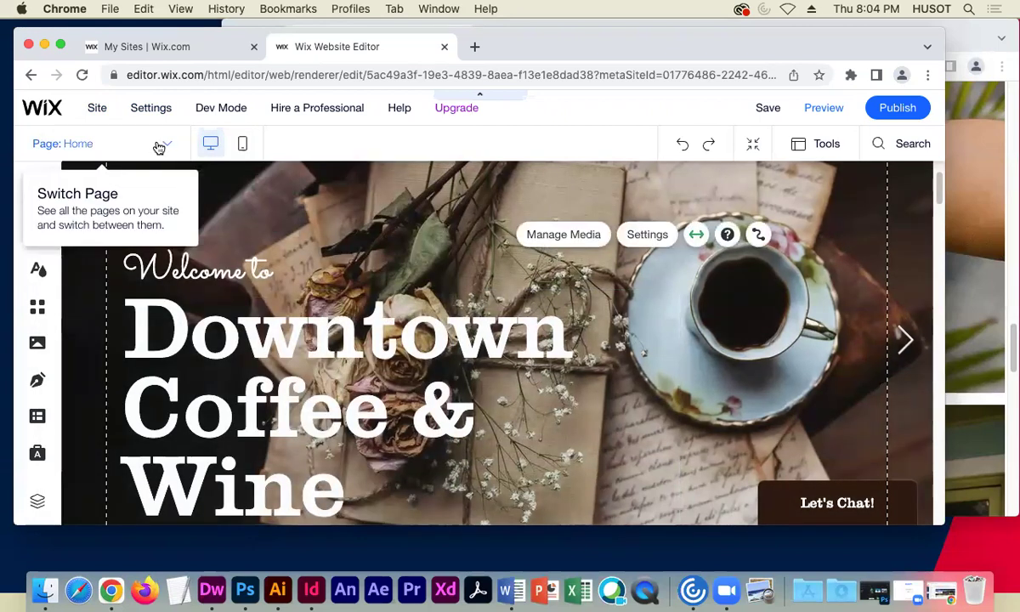
left_click(158, 144)
left_click(66, 229)
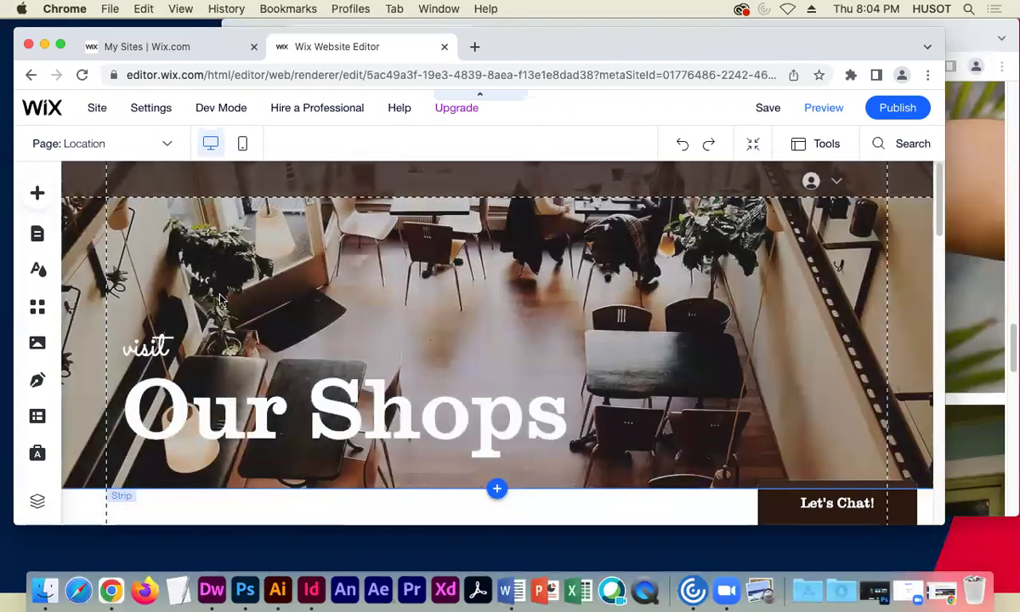
- Select the 'visit Our Shops' hero strip on the Location page
scroll(311, 295, "down", 1)
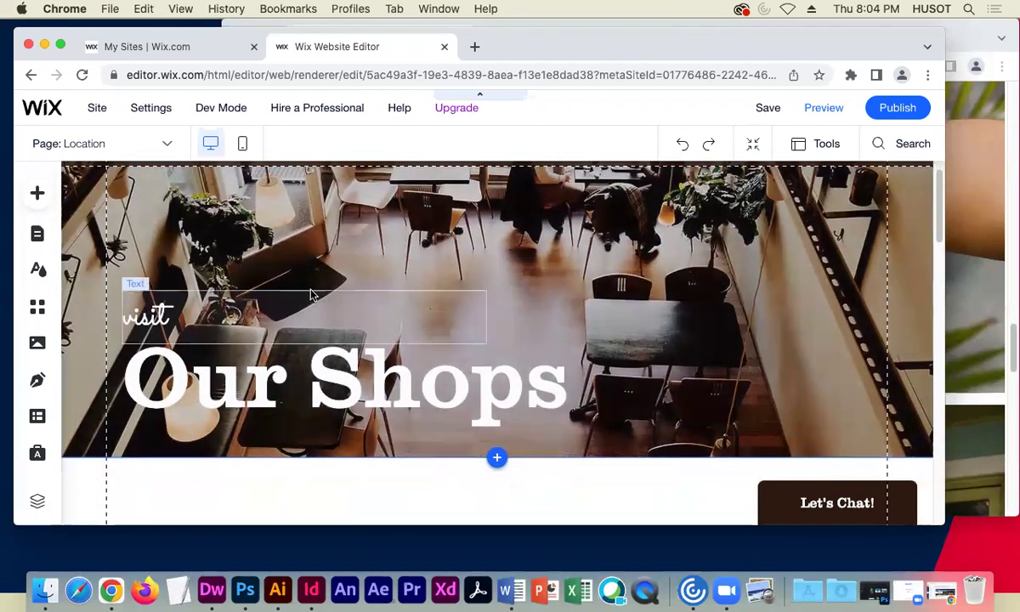
scroll(314, 297, "down", 1)
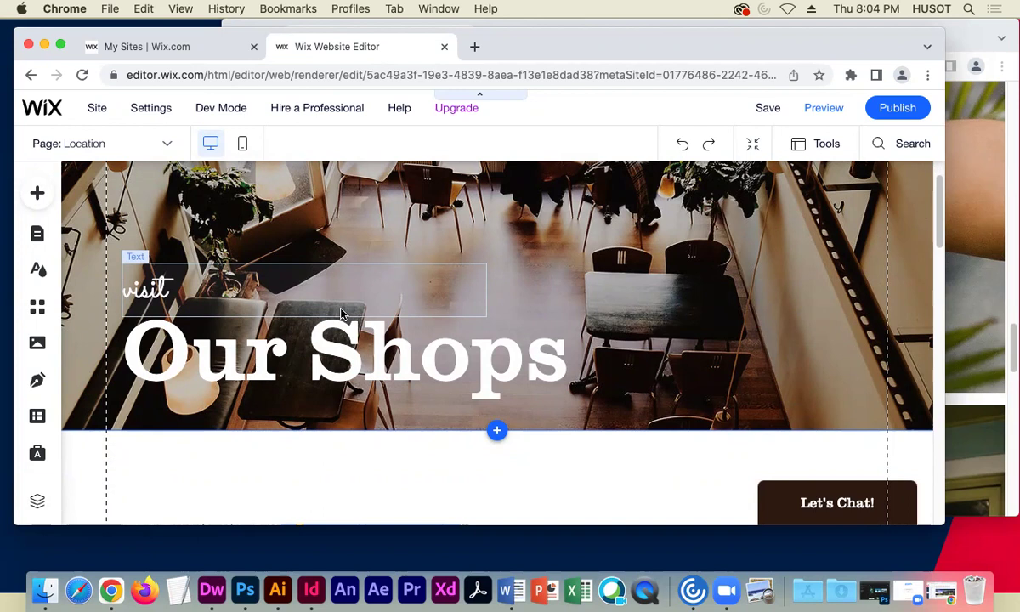
left_click(655, 235)
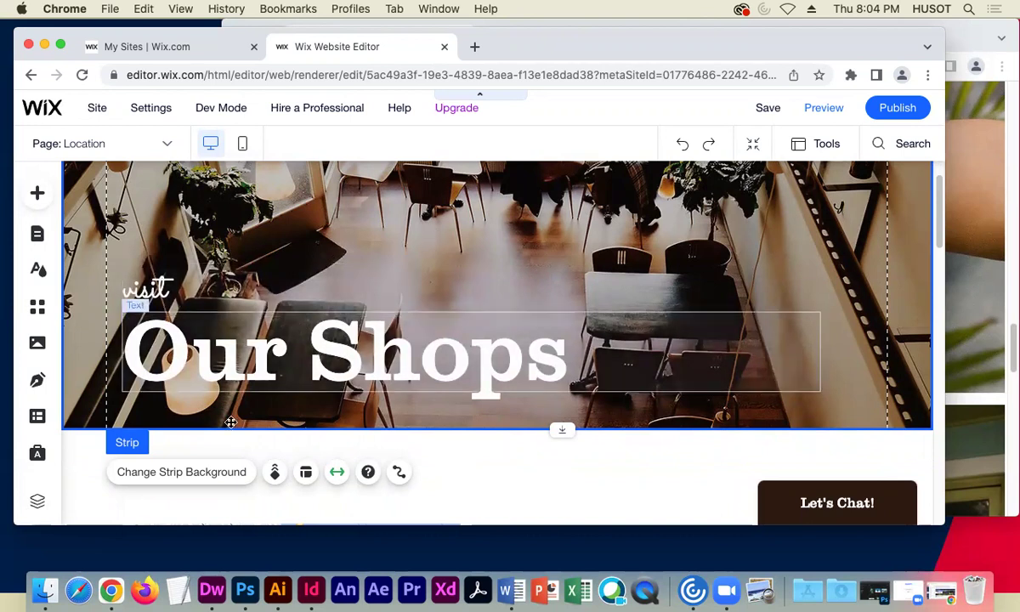
- Open the strip's background panel, browse the Selected Backgrounds, then choose Image
left_click(214, 481)
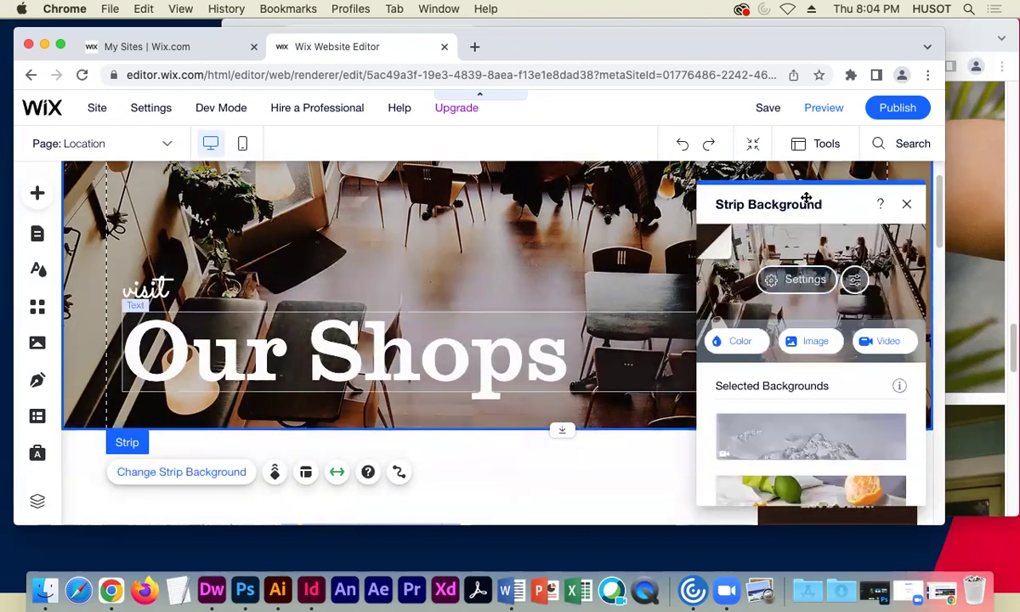
left_click_drag(798, 194, 663, 183)
scroll(671, 391, "down", 5)
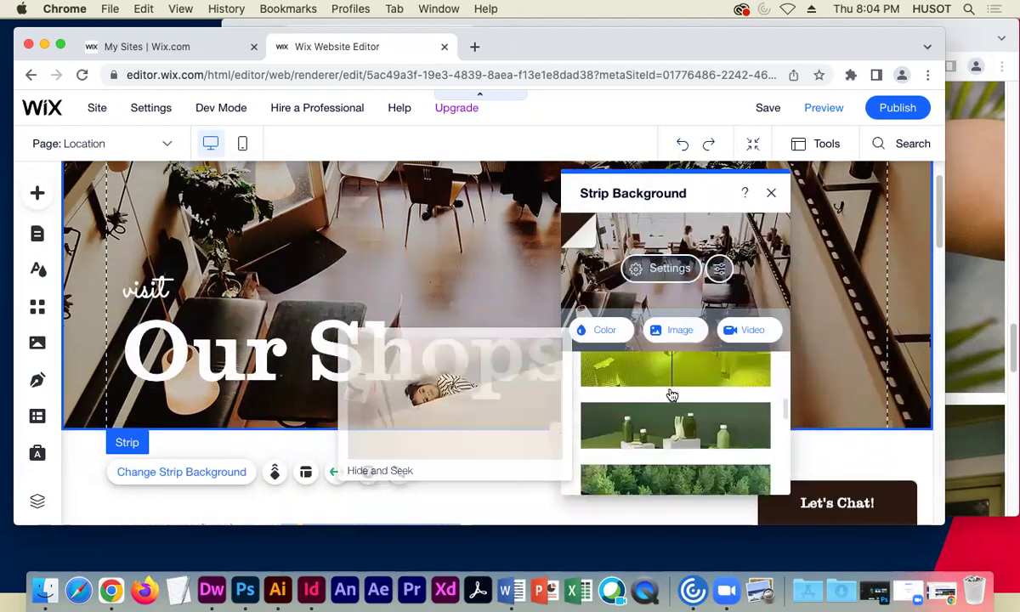
scroll(671, 391, "down", 8)
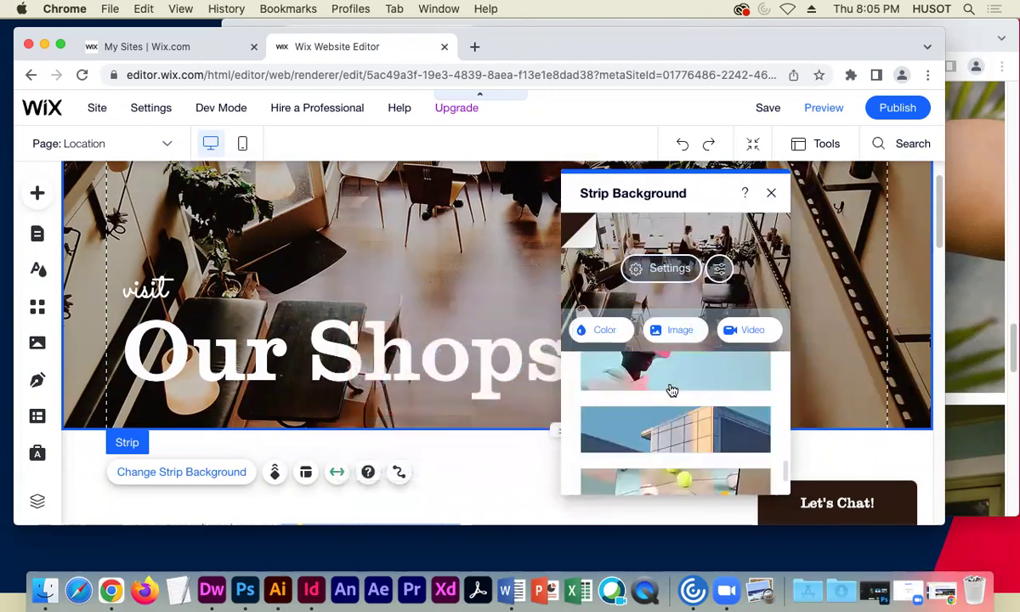
scroll(671, 390, "down", 8)
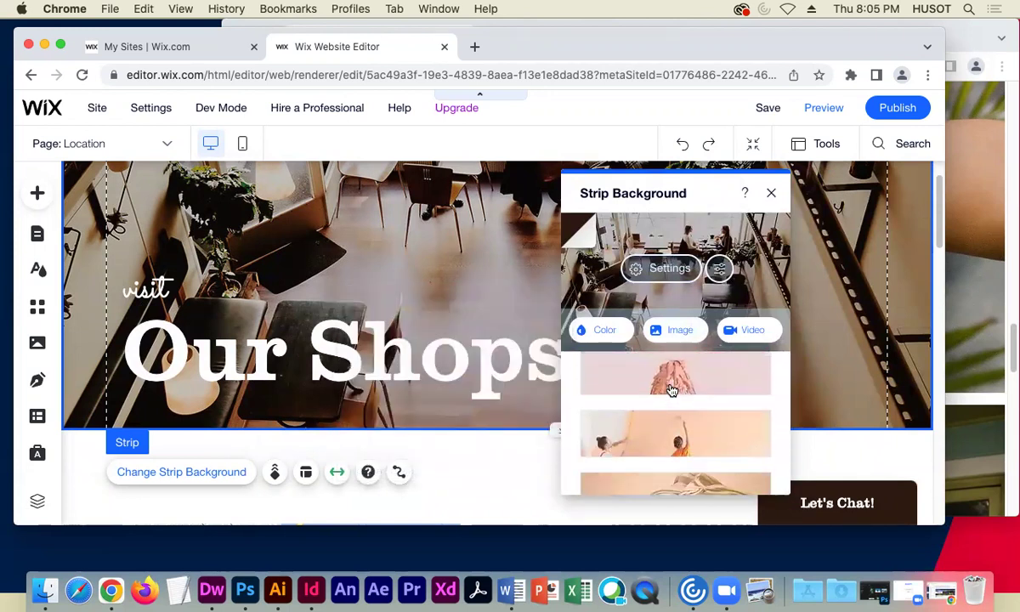
scroll(671, 390, "down", 6)
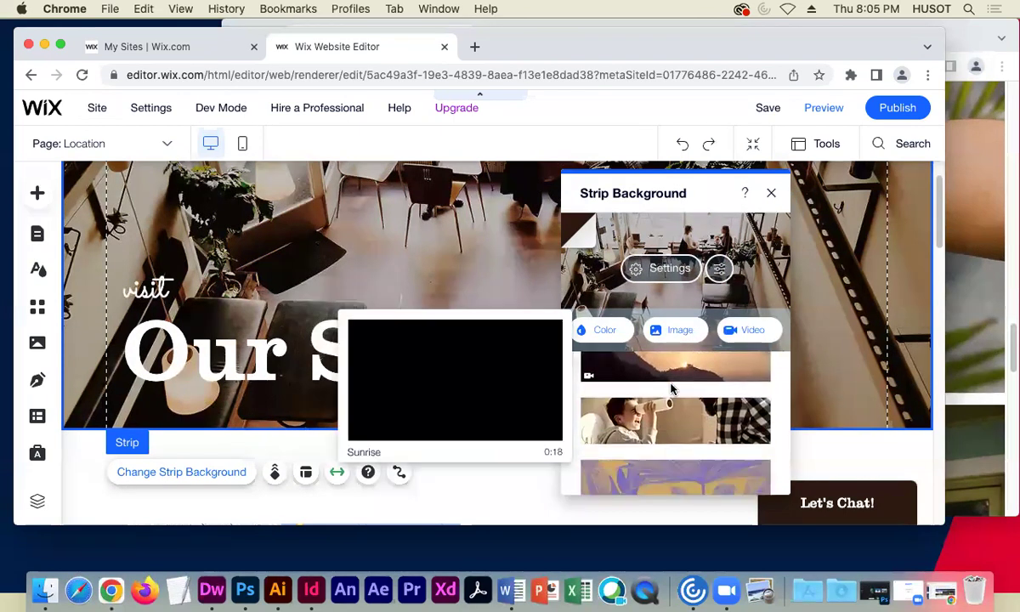
scroll(671, 390, "down", 6)
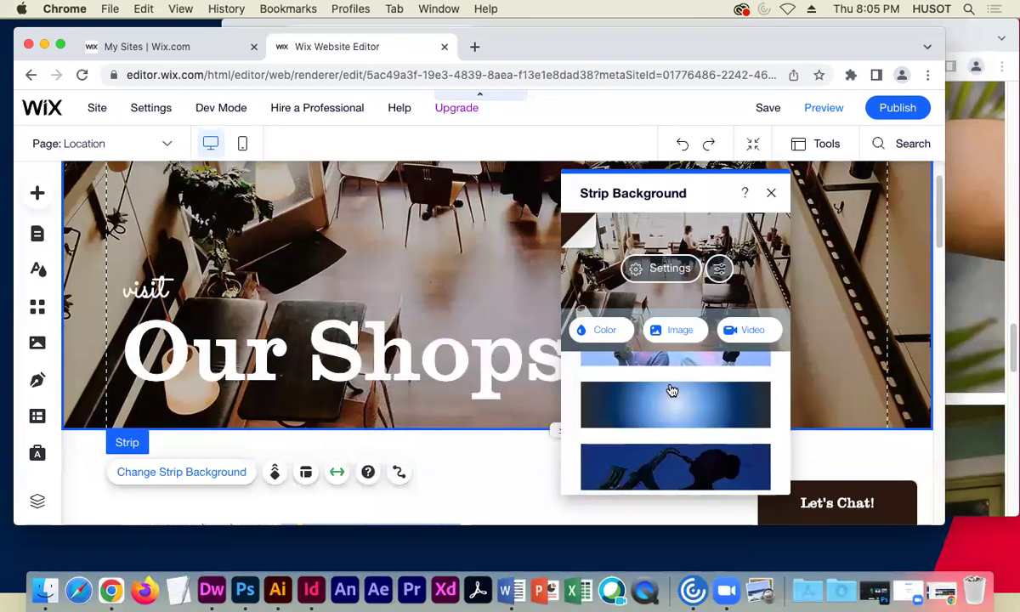
left_click(640, 331)
- Search Wix media for 'coffee shop' and set the Coffee Shop photo as strip background
left_click(491, 165)
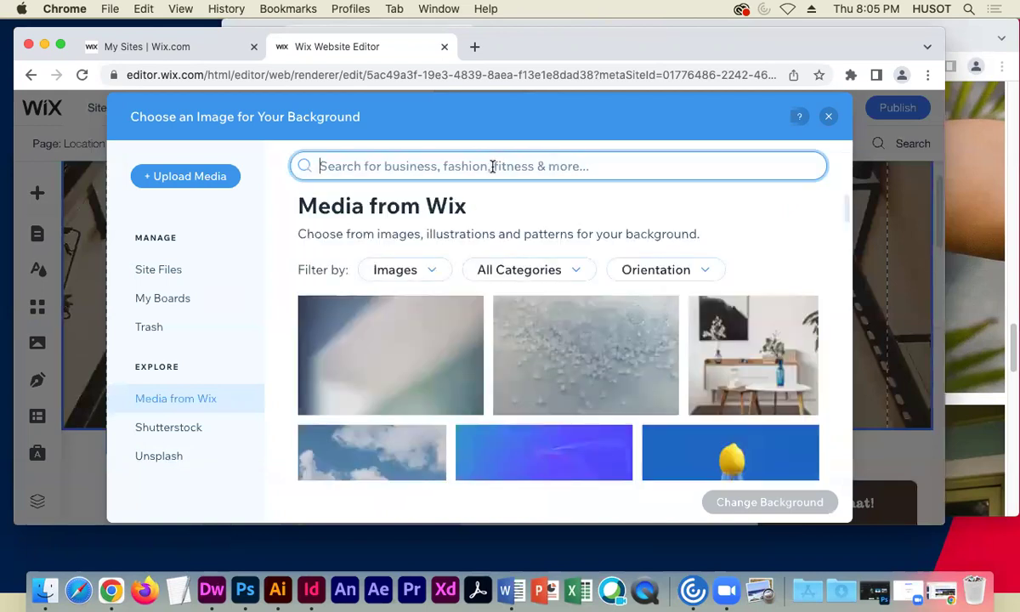
type("co")
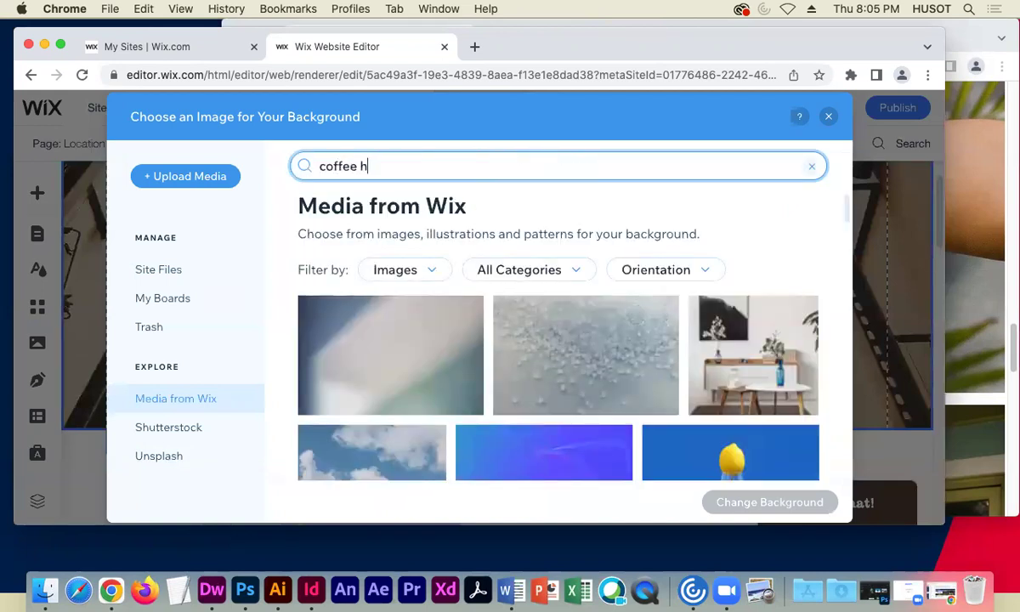
type("ffee shop")
key("Return")
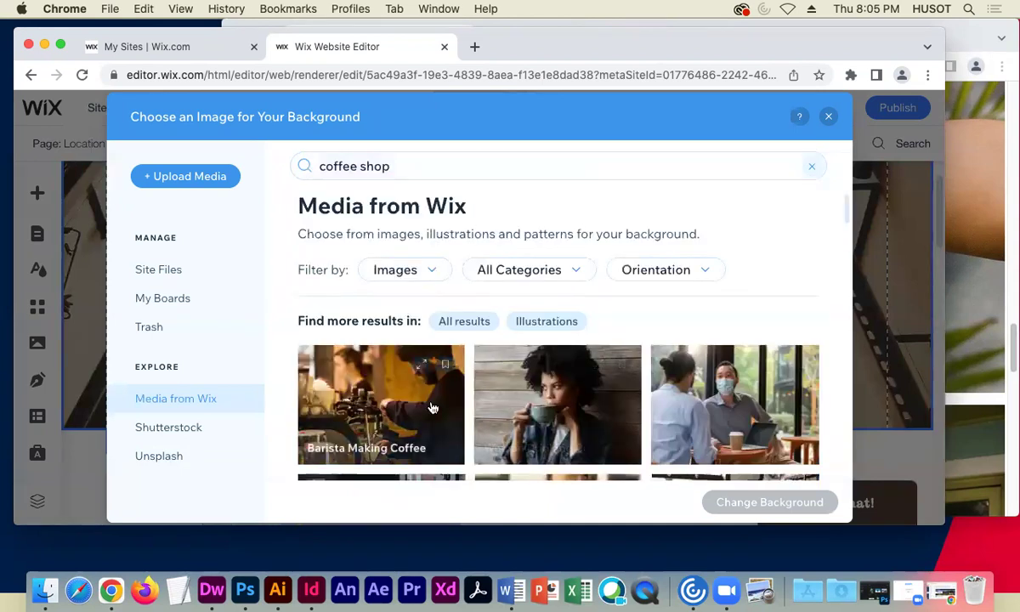
scroll(432, 408, "down", 5)
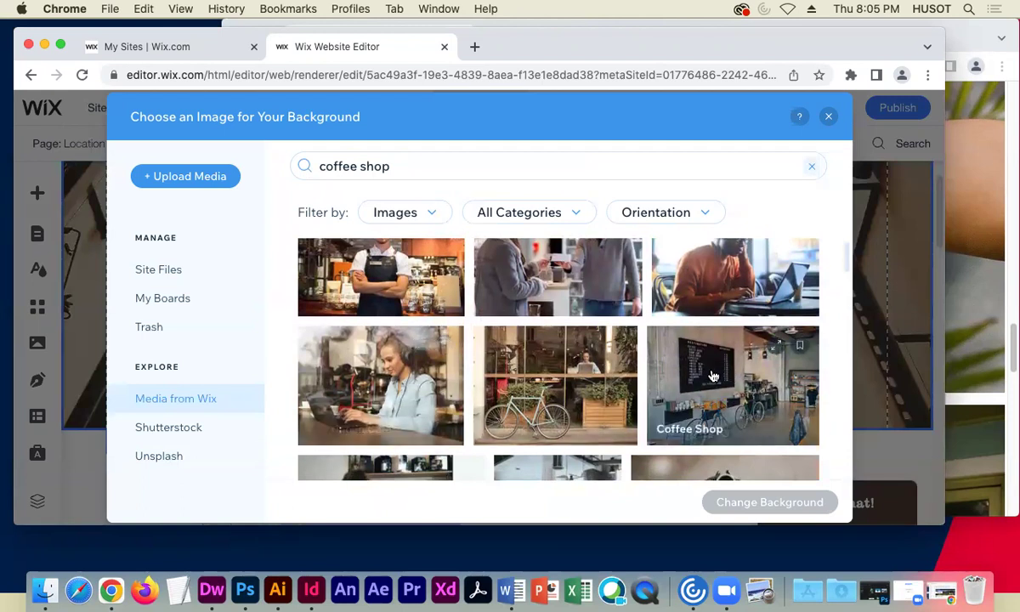
left_click(713, 375)
left_click(721, 500)
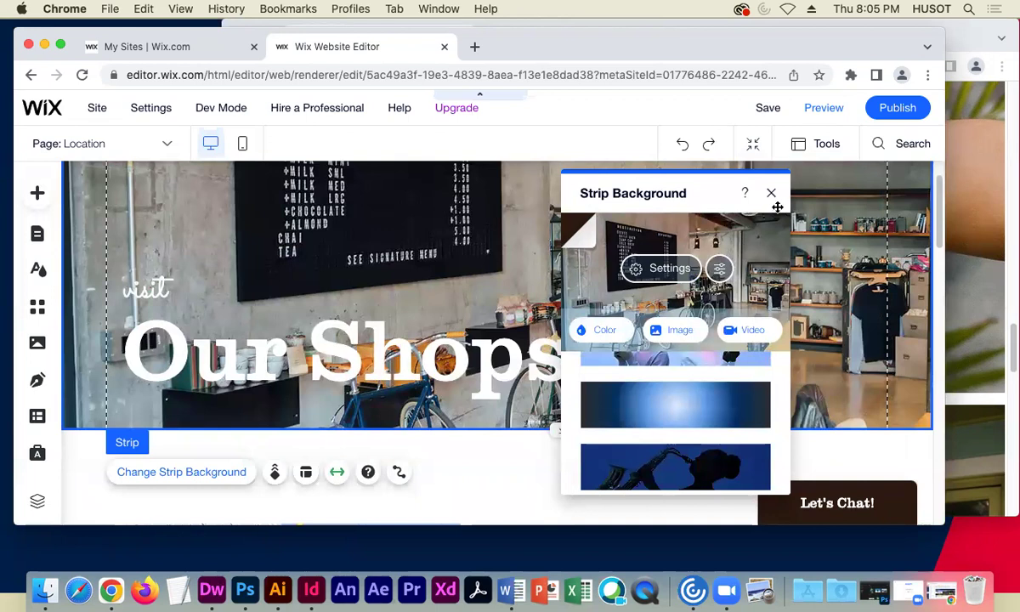
- Close the Strip Background panel and review the strip with its coffee shop photo
left_click(771, 195)
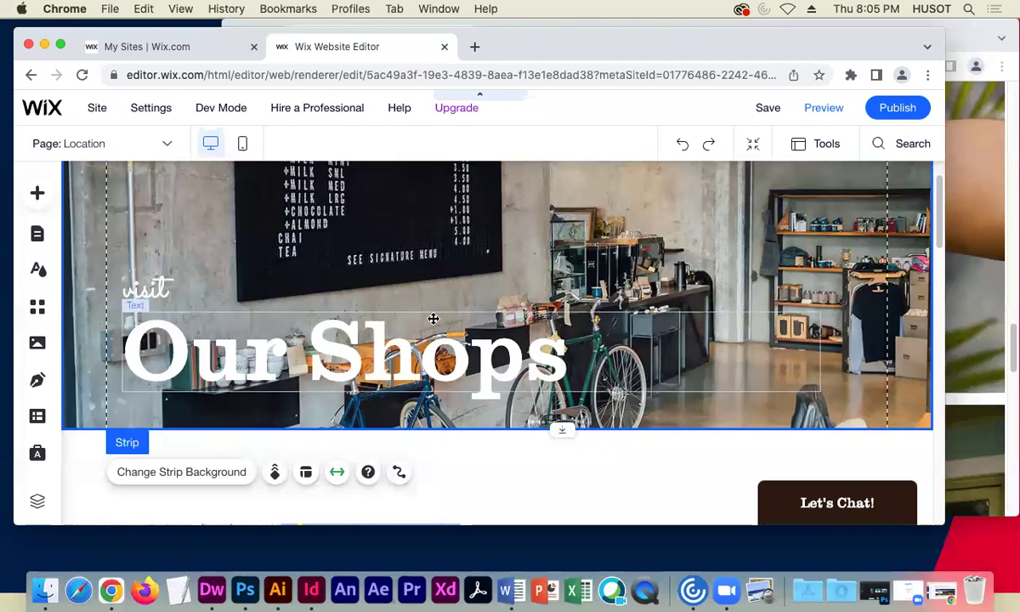
scroll(434, 318, "up", 1)
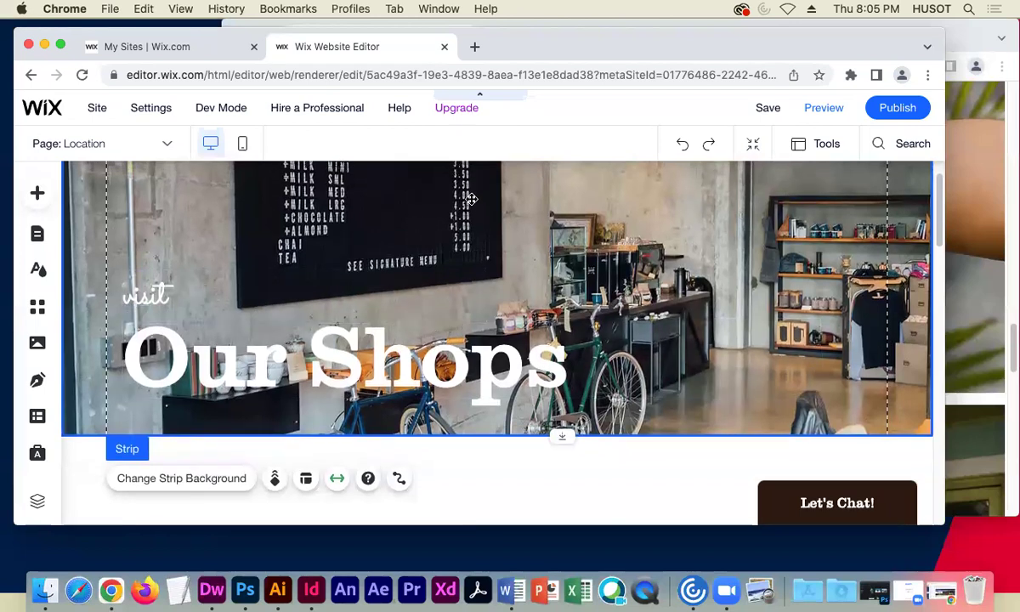
scroll(451, 219, "up", 3)
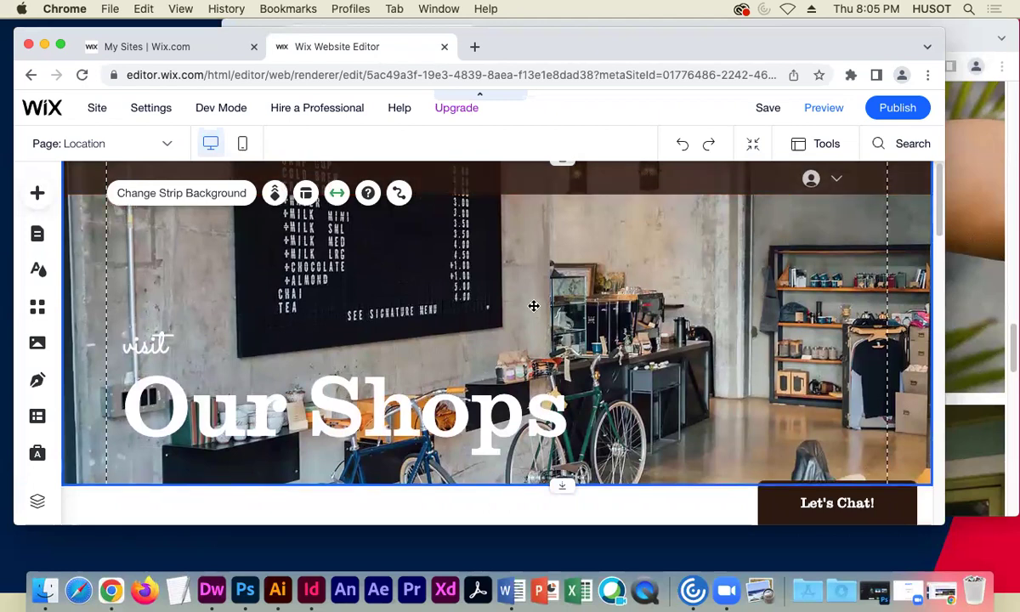
scroll(568, 309, "down", 2)
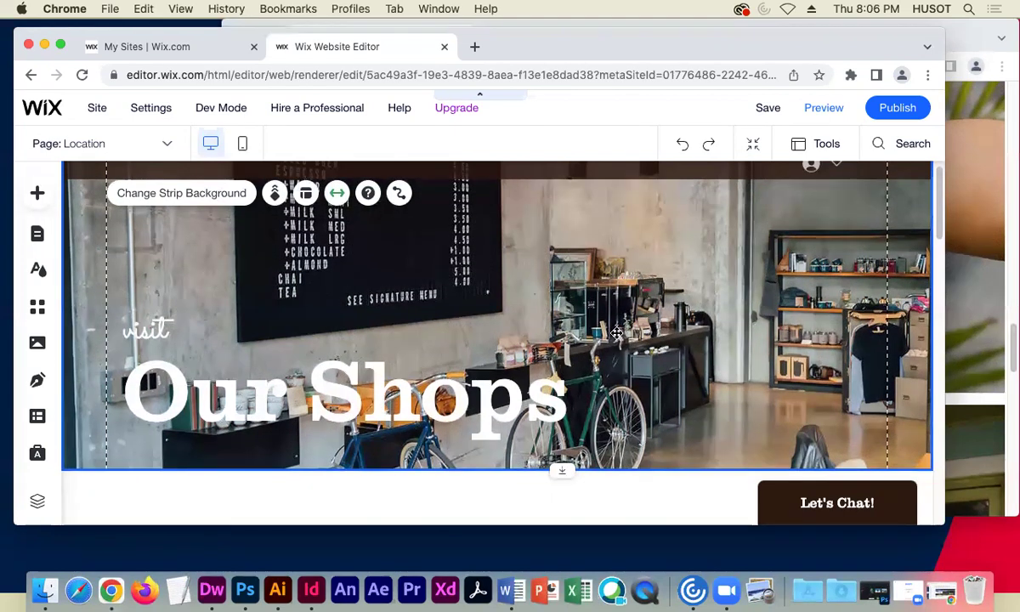
scroll(616, 331, "down", 1)
scroll(616, 331, "down", 1)
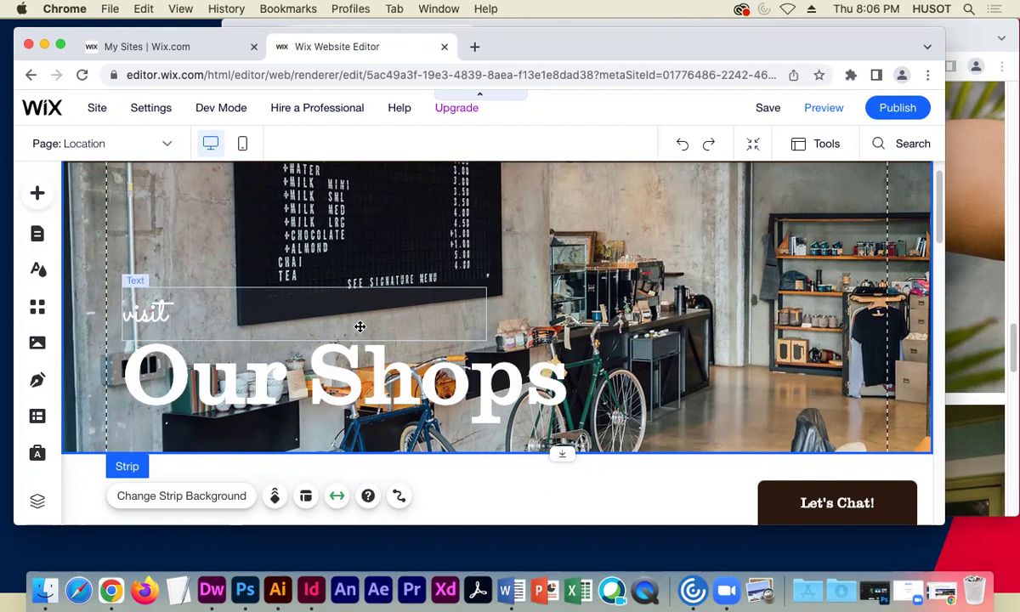
- Change the heading from 'Our Shops' to 'Our Hip Spot.' and close Text Settings
left_click(322, 370)
left_click(332, 370)
left_click(346, 370)
left_click_drag(346, 369, 565, 374)
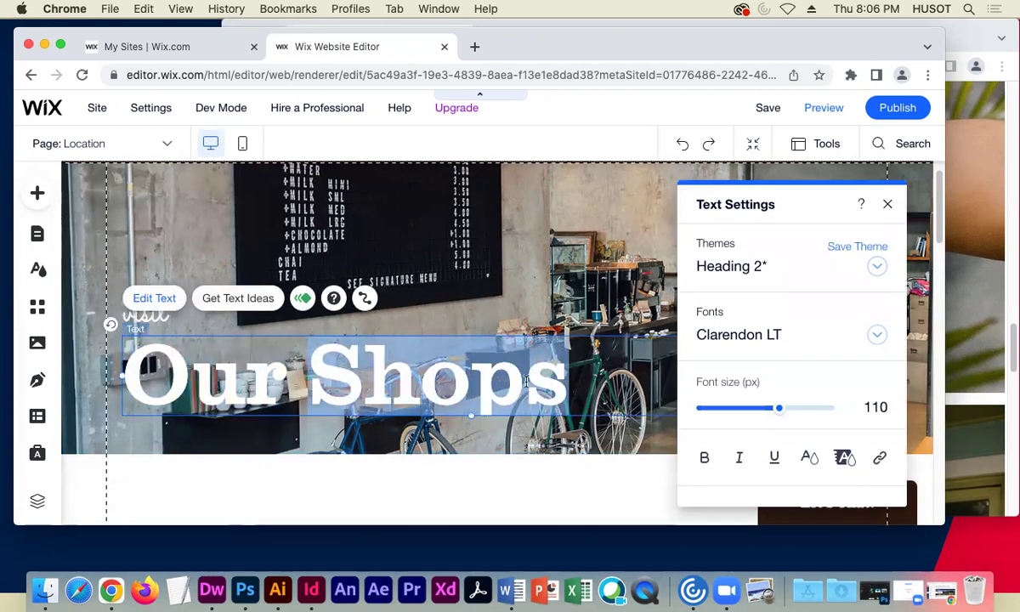
type("Hip Loca")
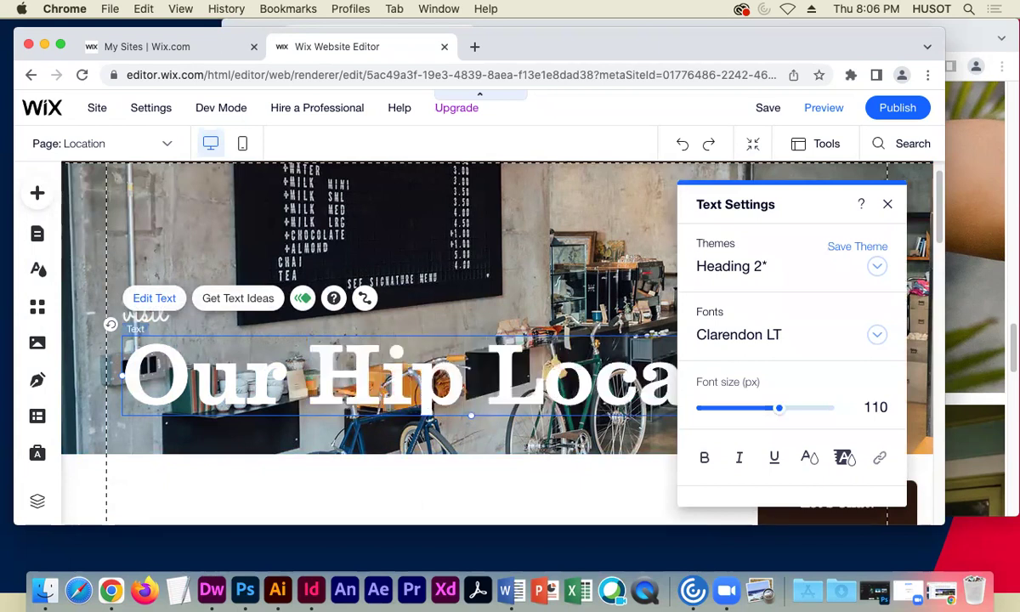
type("tion")
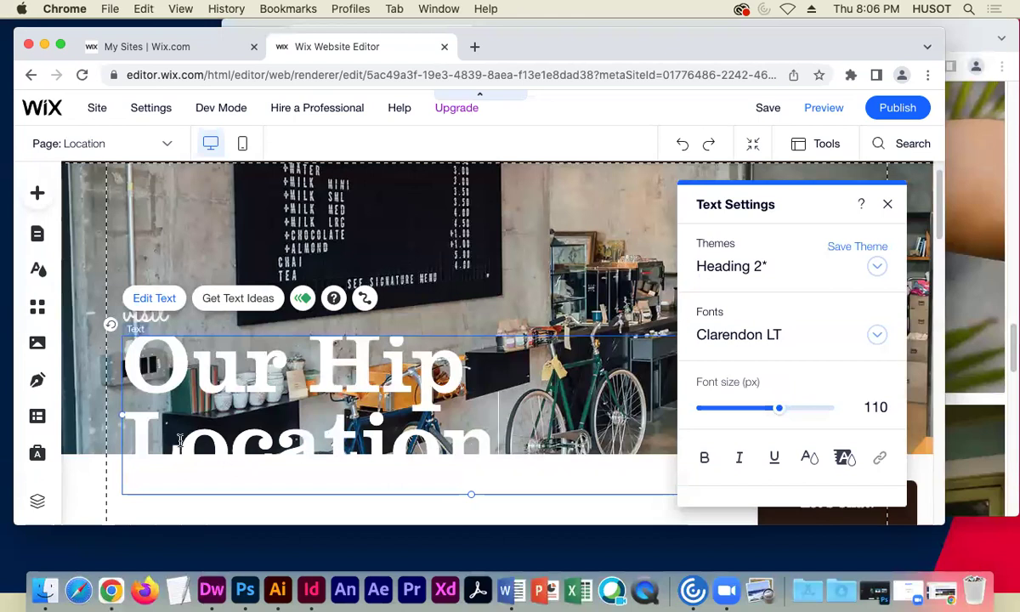
left_click_drag(141, 429, 483, 436)
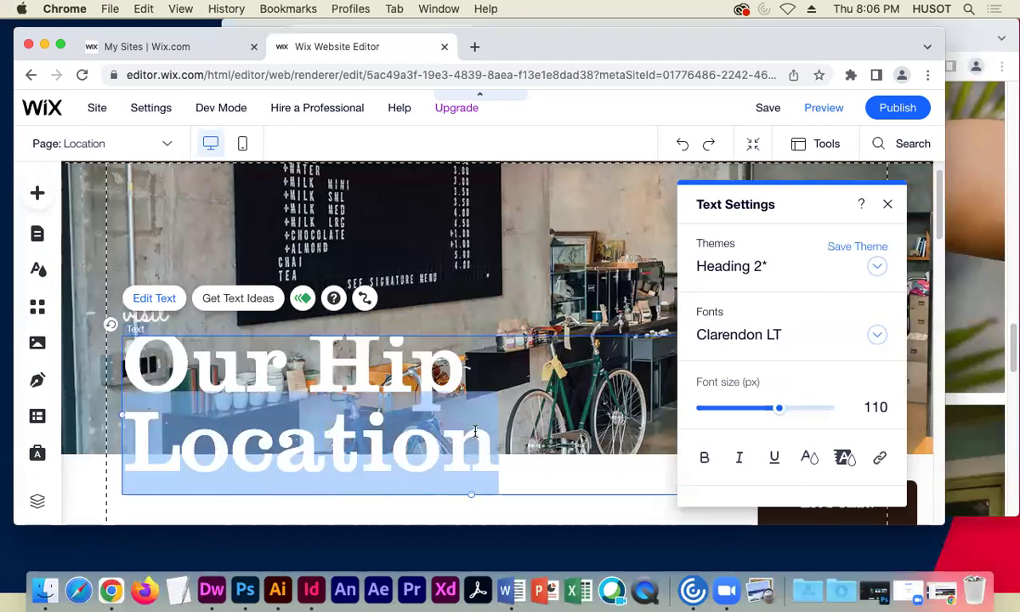
type("Spot")
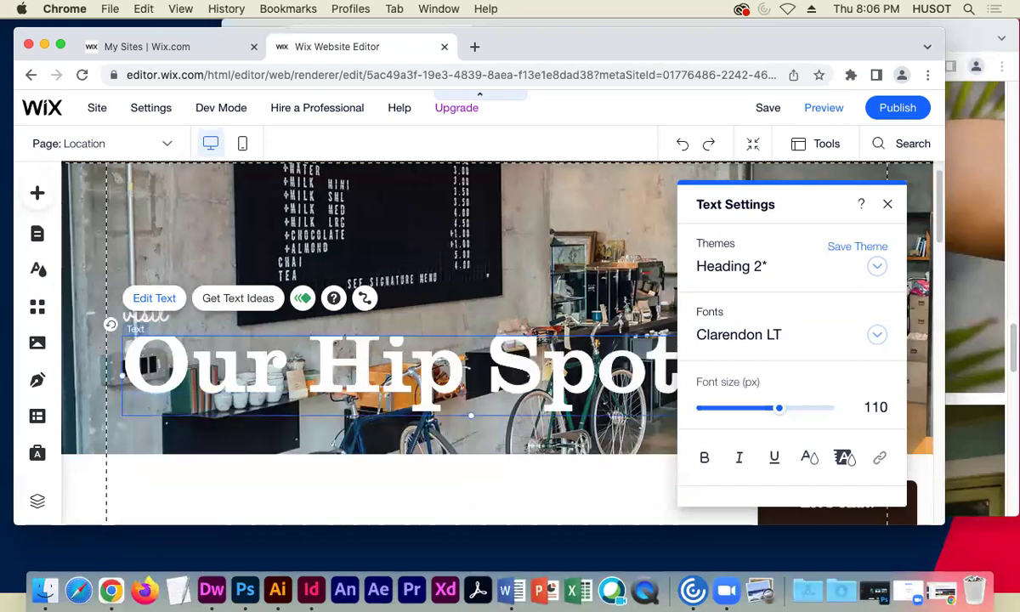
left_click(887, 203)
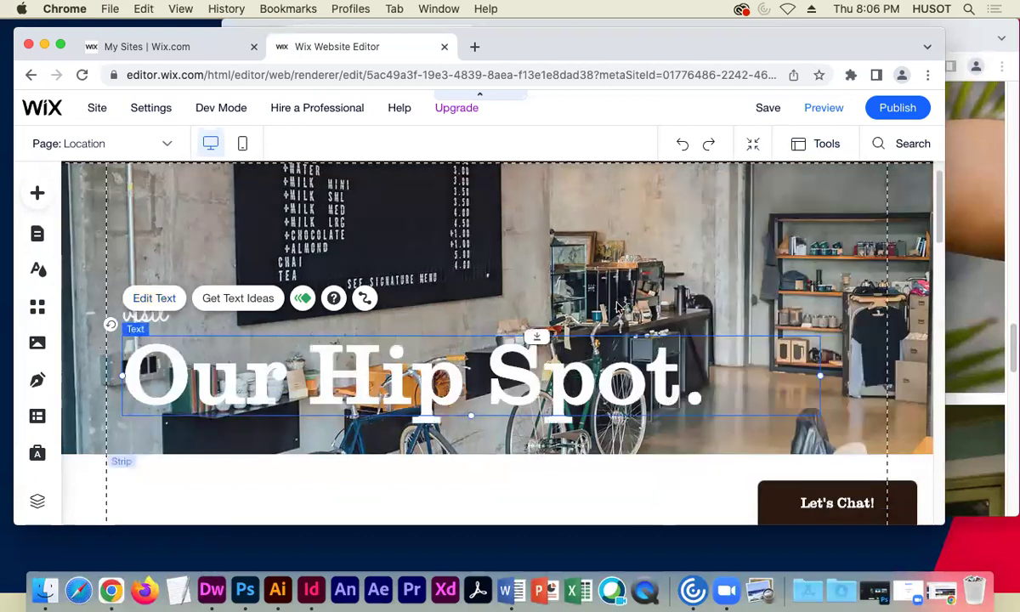
- Select the San Francisco Google Maps element, then launch the site's live Preview
scroll(411, 390, "down", 3)
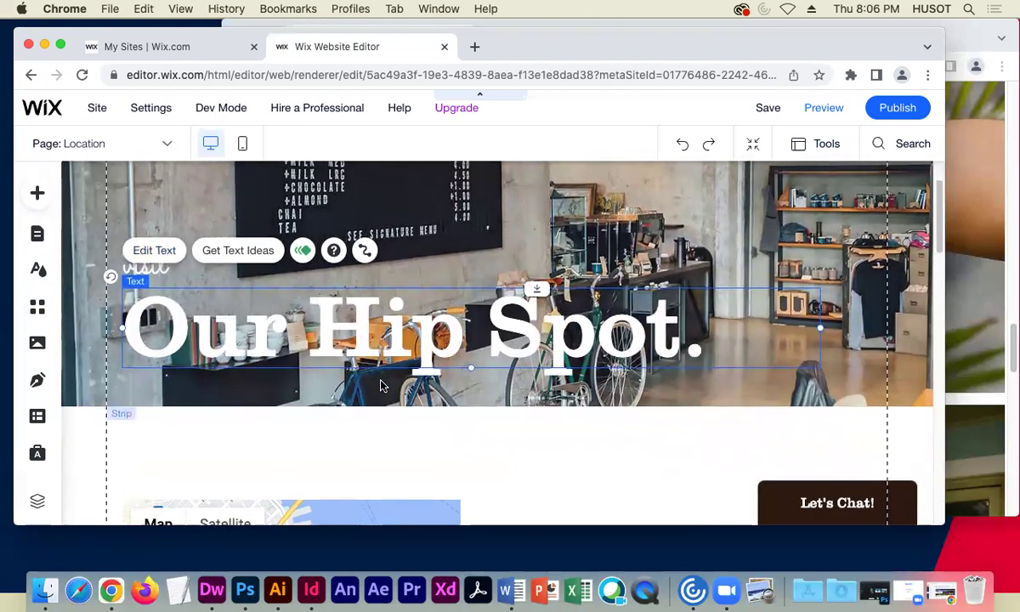
scroll(411, 390, "down", 2)
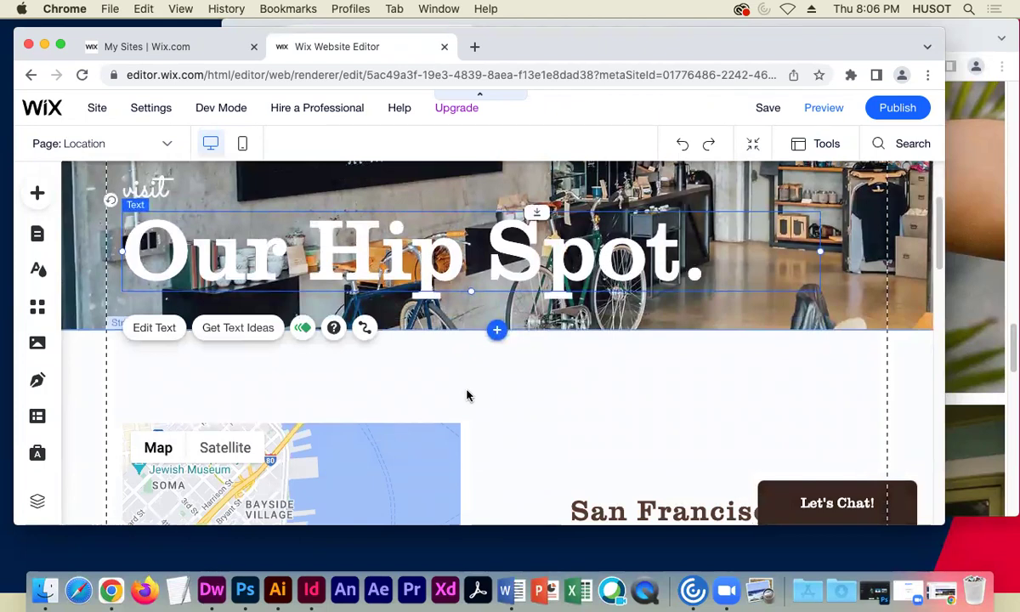
scroll(495, 361, "down", 8)
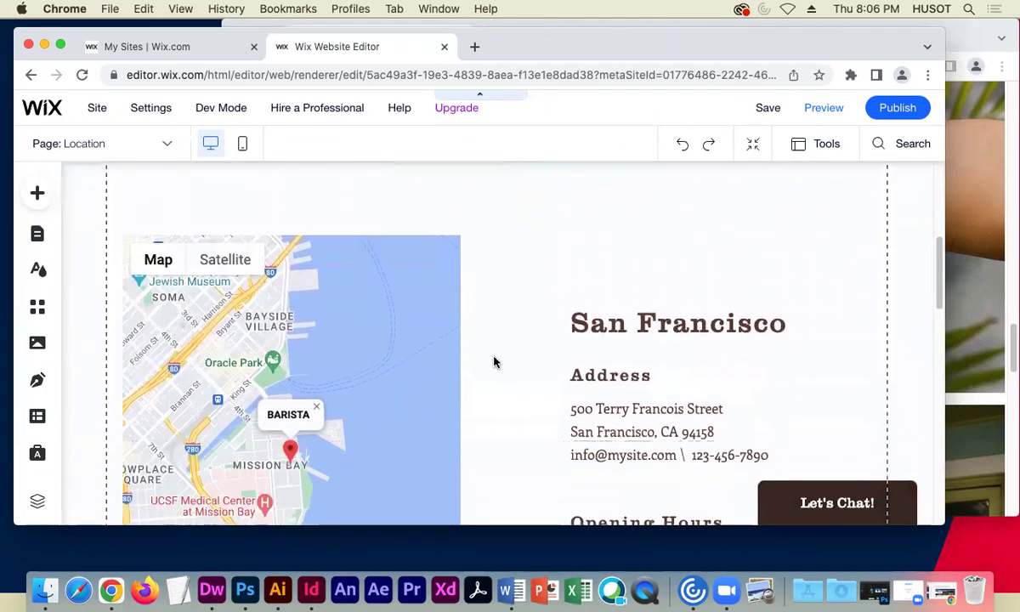
scroll(496, 361, "down", 7)
left_click(409, 263)
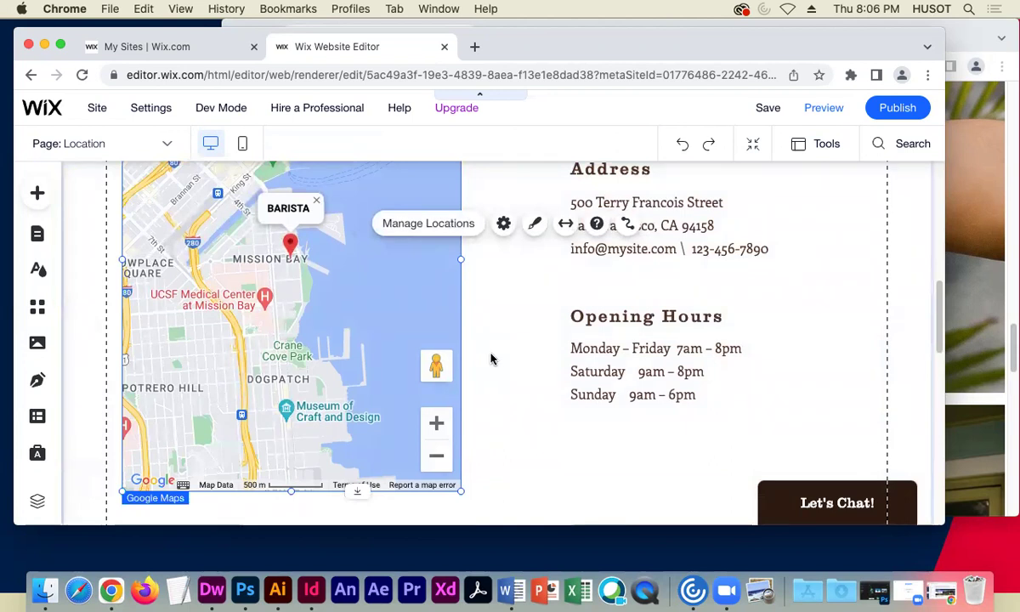
scroll(490, 357, "up", 6)
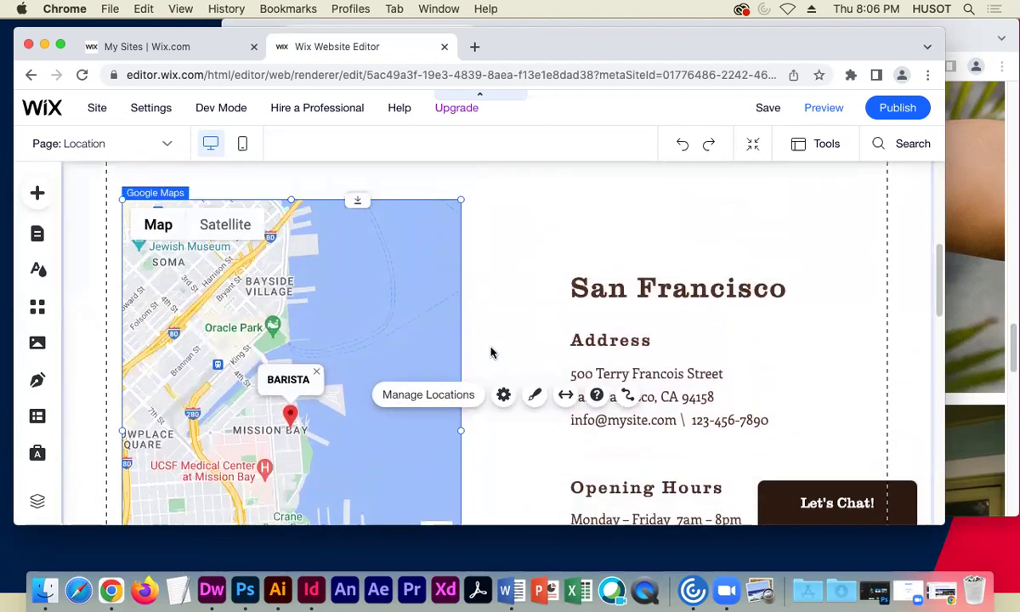
left_click(822, 108)
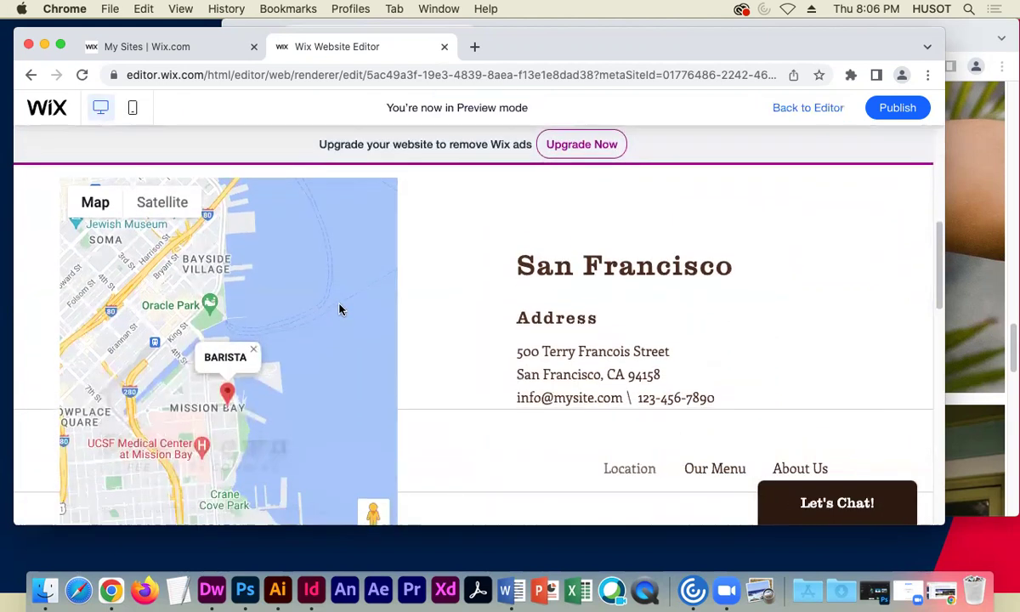
- In Preview, close the map's BARISTA bubble and return to the editor
scroll(293, 317, "down", 5)
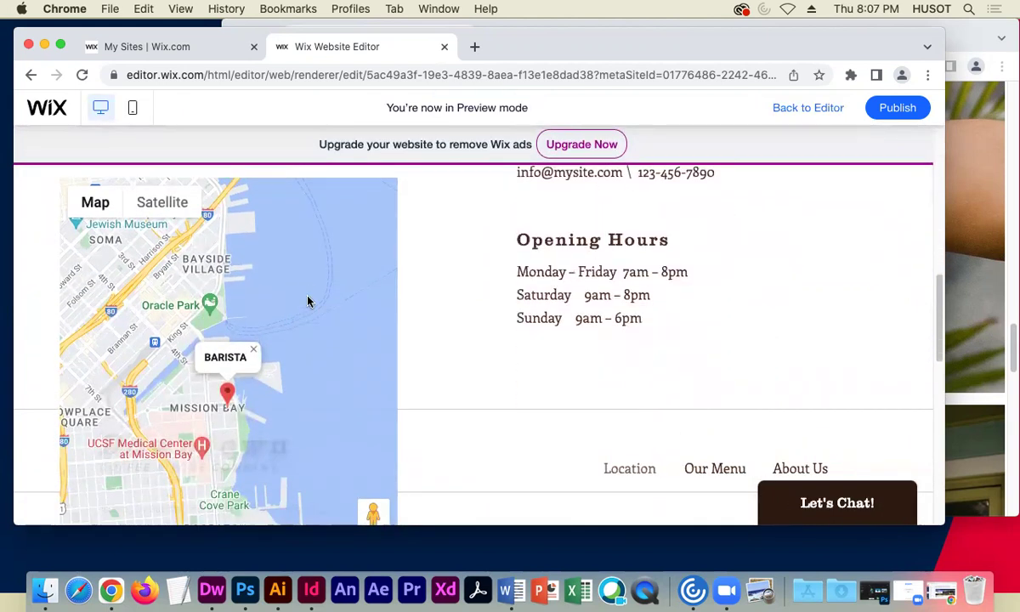
scroll(416, 341, "down", 3)
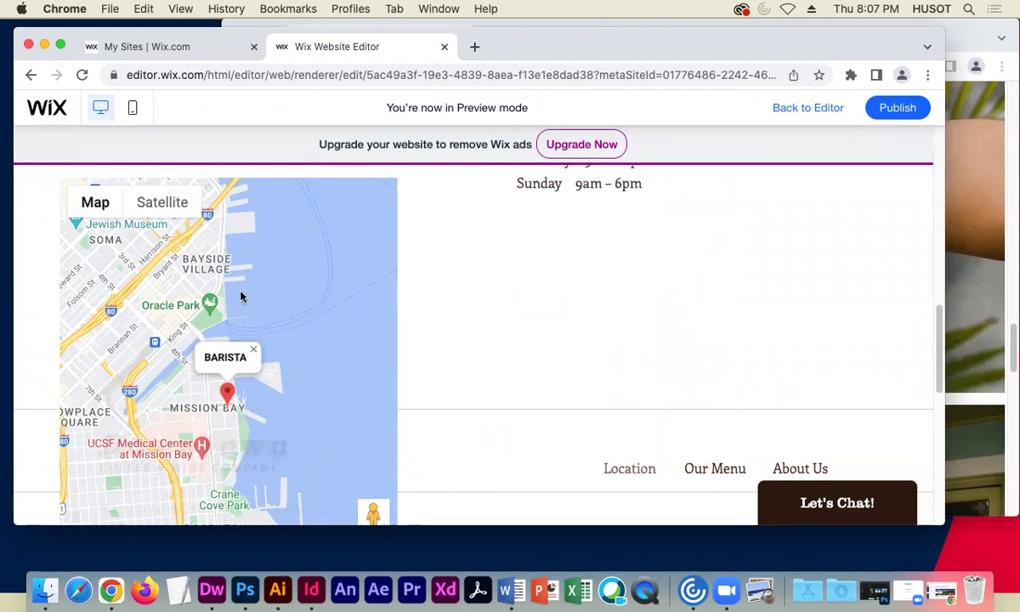
left_click(254, 350)
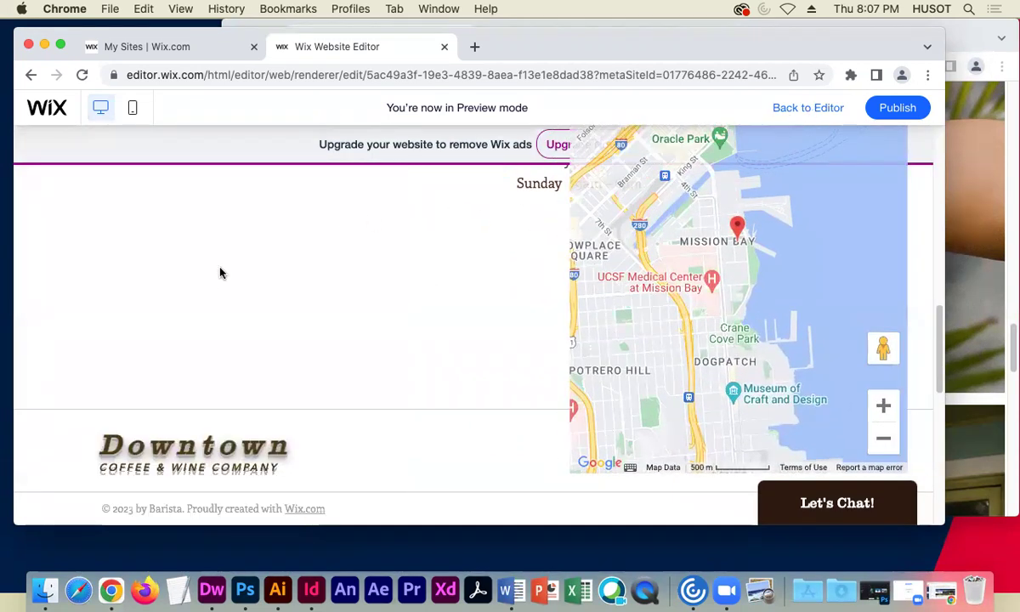
left_click(815, 108)
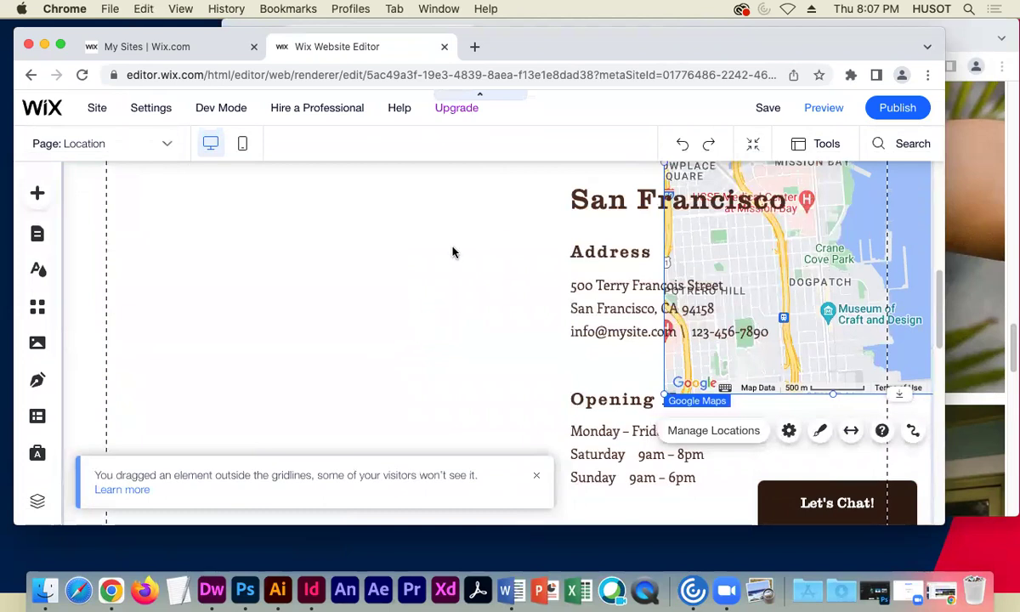
- Drag the Google Maps element into the left column beside the San Francisco address and hours
left_click_drag(908, 271, 389, 401)
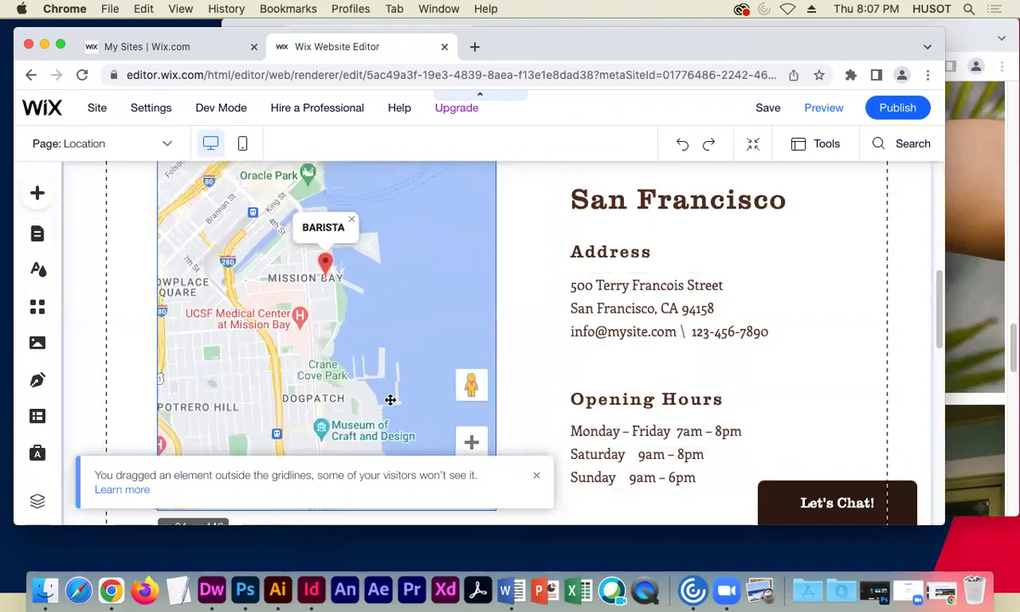
left_click(507, 387)
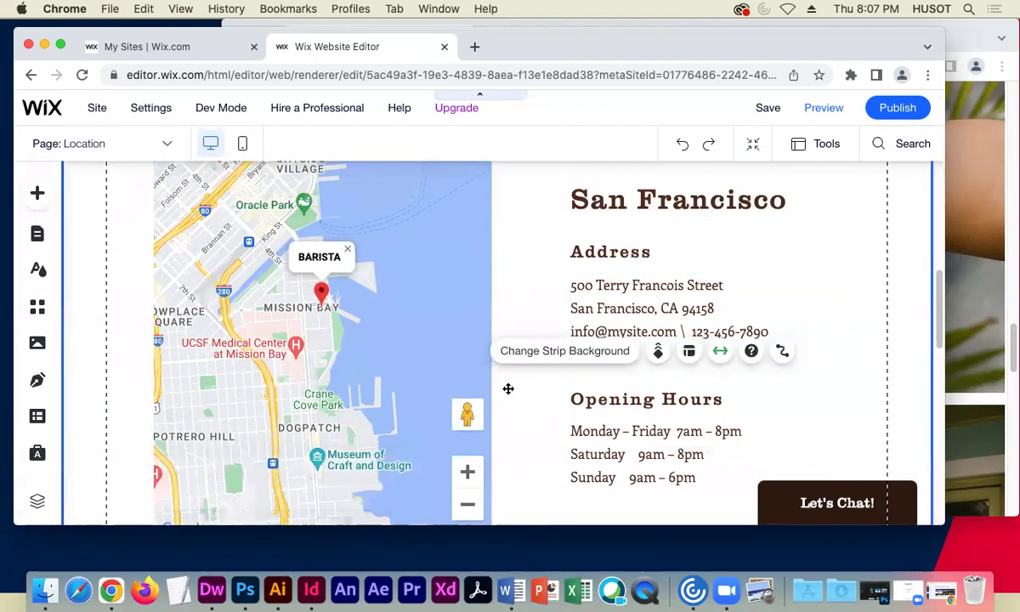
scroll(508, 389, "up", 5)
scroll(508, 391, "down", 10)
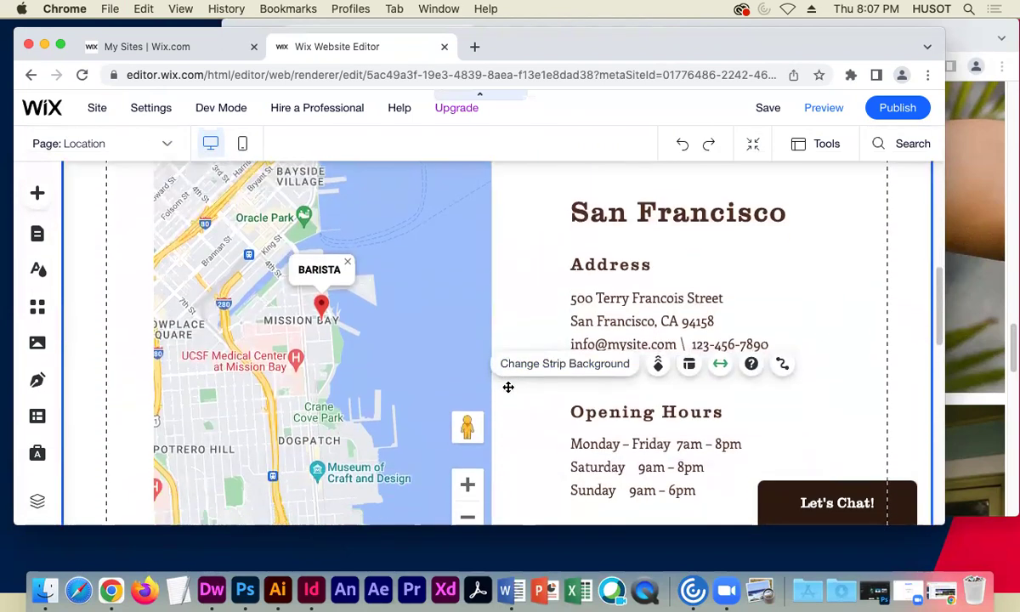
- Delete the New York City map, heading, address, Address and Opening Hours labels, and hours text
scroll(510, 391, "down", 5)
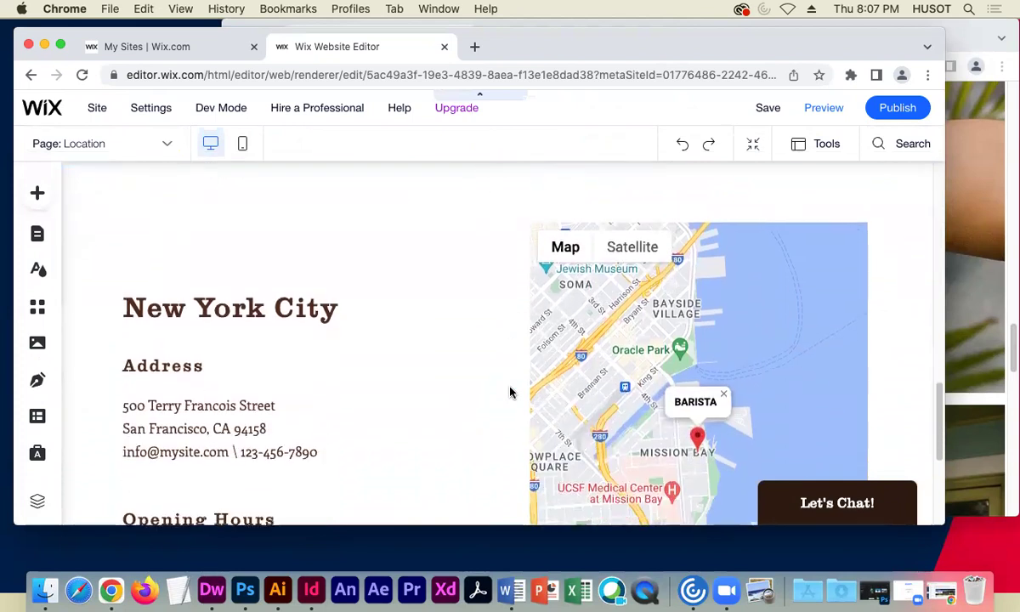
left_click(562, 346)
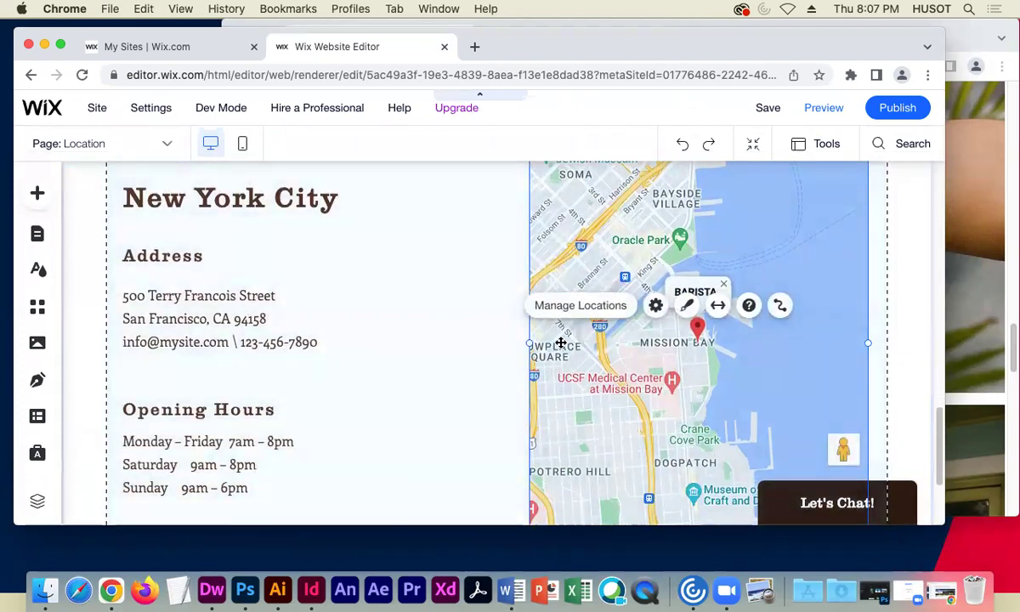
key("Delete")
left_click(226, 304)
key("Delete")
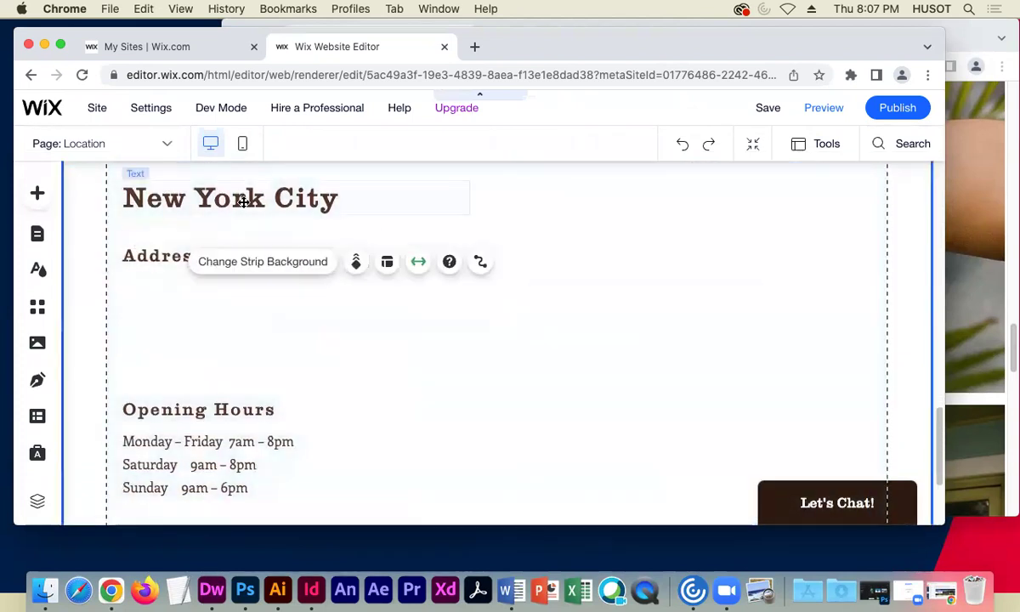
left_click(244, 198)
key("Delete")
left_click(168, 258)
key("Delete")
left_click(182, 410)
key("Delete")
left_click(215, 433)
key("Delete")
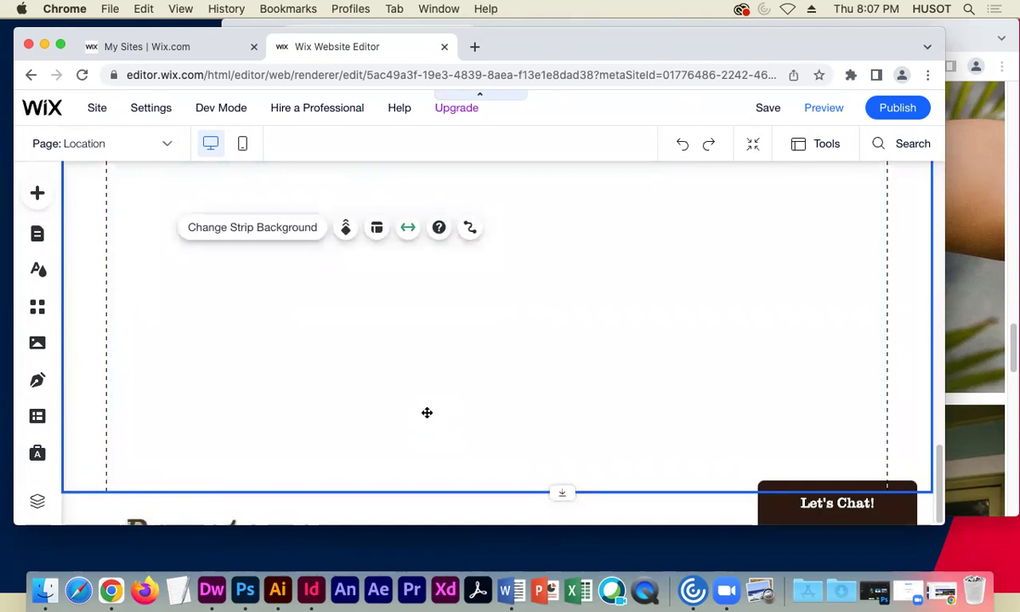
- Scroll up and down the Location page to review the emptied section
scroll(426, 406, "up", 4)
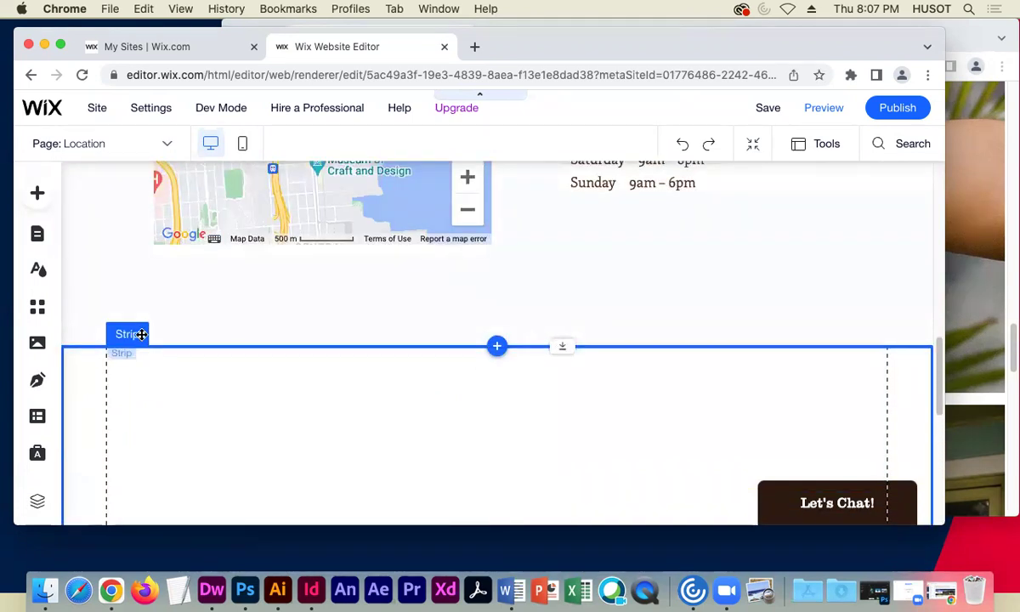
scroll(229, 391, "up", 3)
scroll(234, 362, "up", 5)
scroll(235, 361, "down", 5)
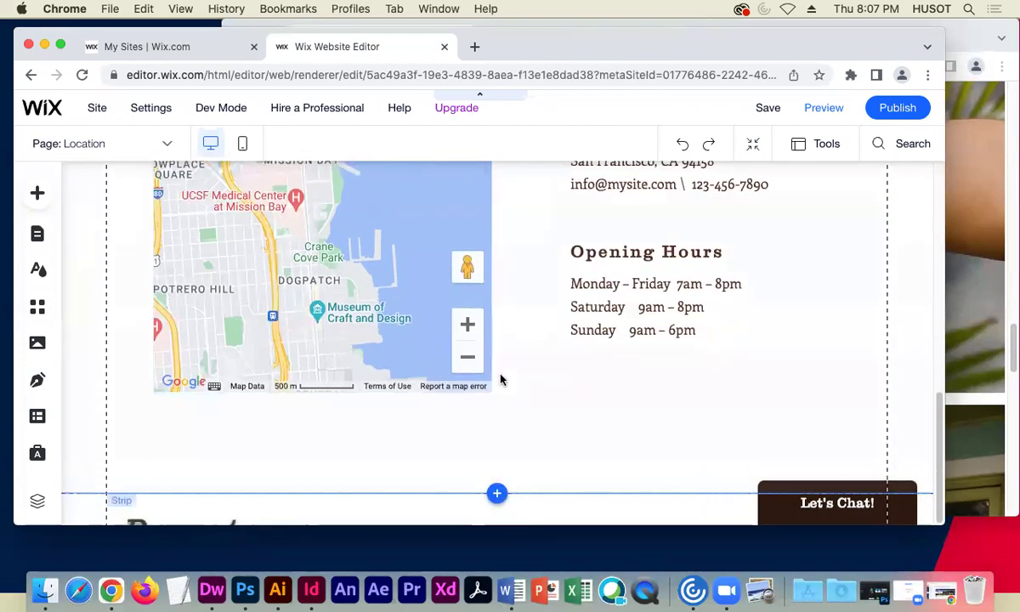
scroll(535, 416, "up", 2)
scroll(536, 399, "down", 2)
scroll(525, 348, "up", 5)
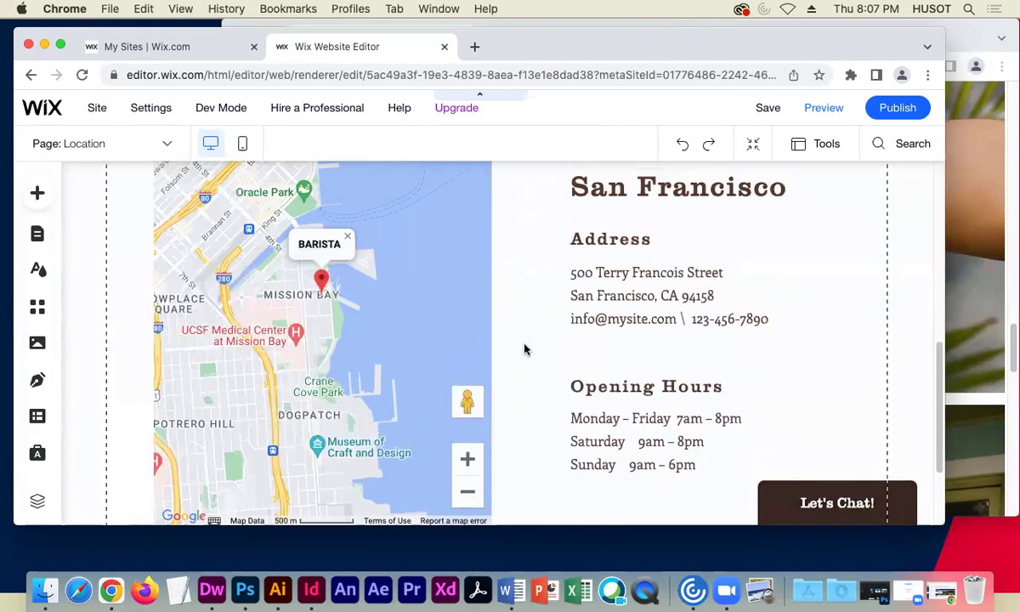
scroll(525, 353, "down", 5)
- Open the live Downtown C&W site's Location page and scroll down to its address and hours
left_click(940, 574)
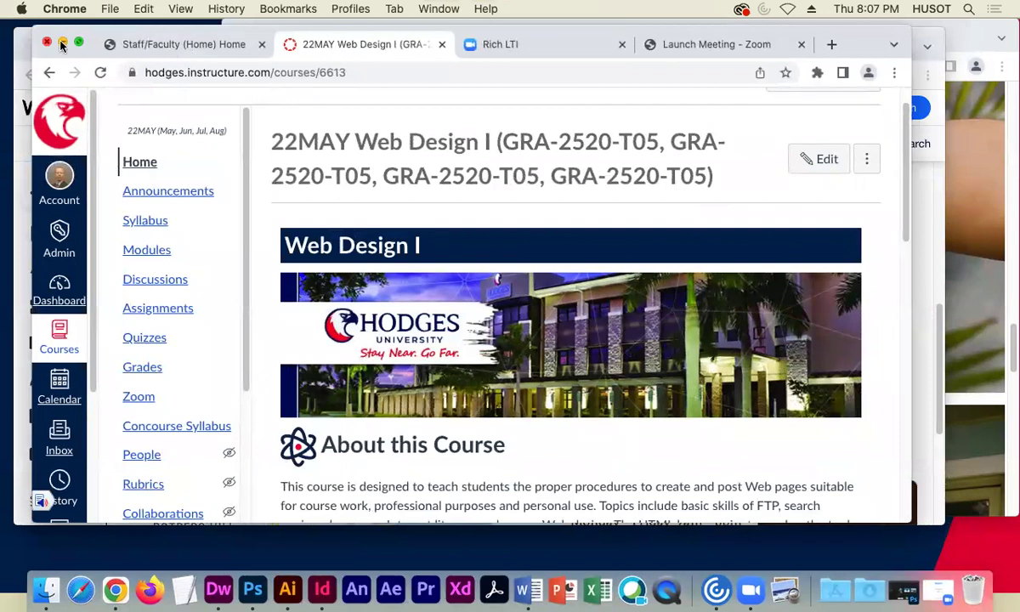
left_click(46, 43)
left_click(999, 175)
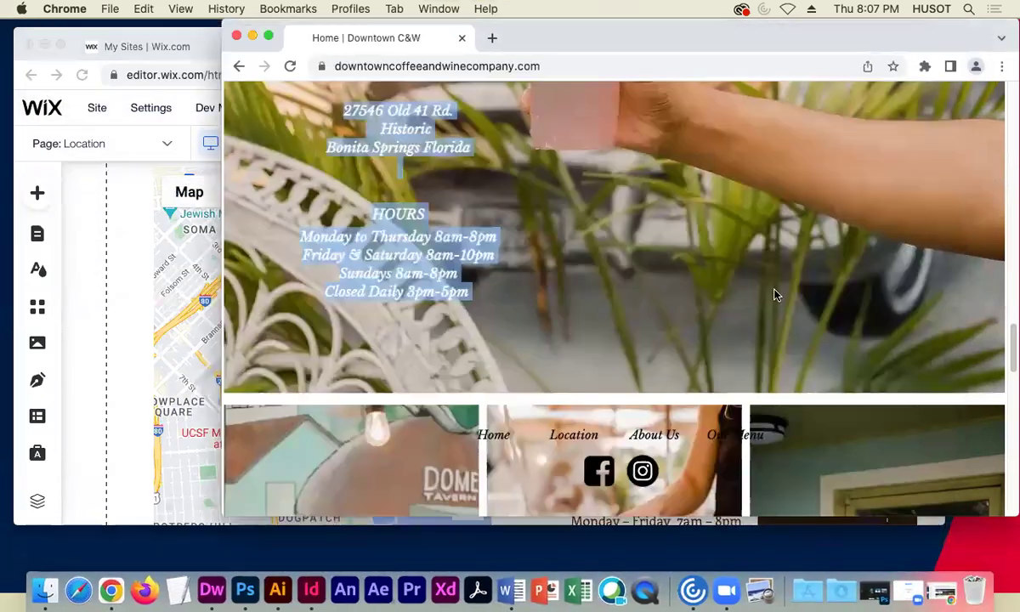
left_click(572, 434)
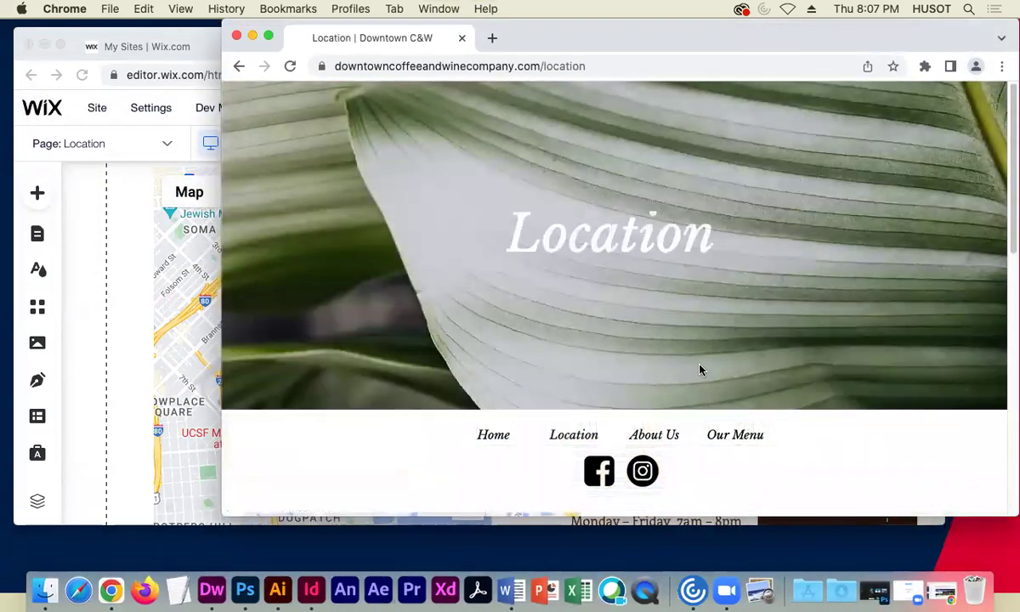
scroll(679, 347, "down", 5)
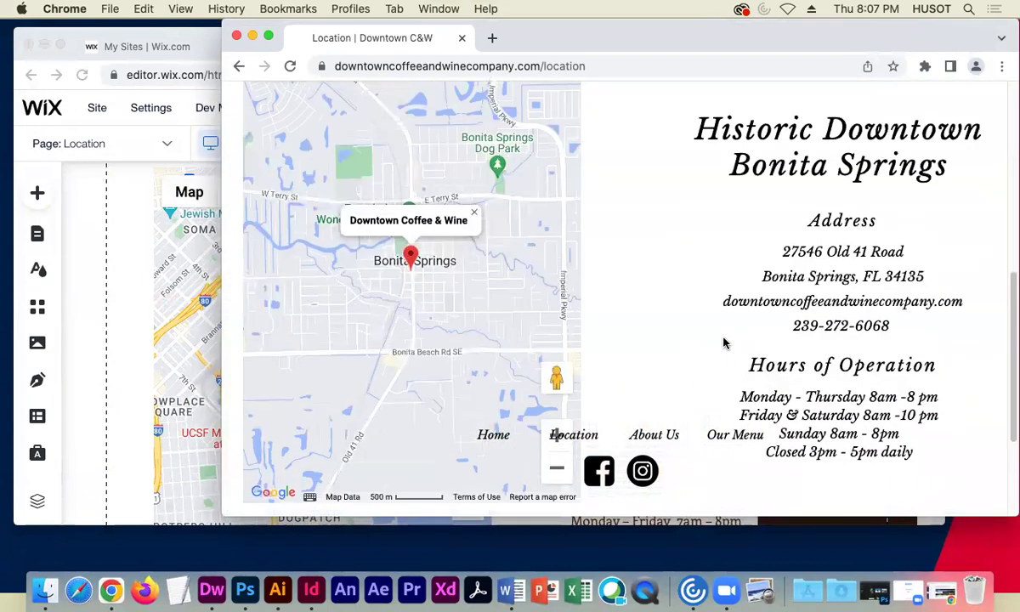
scroll(720, 342, "down", 1)
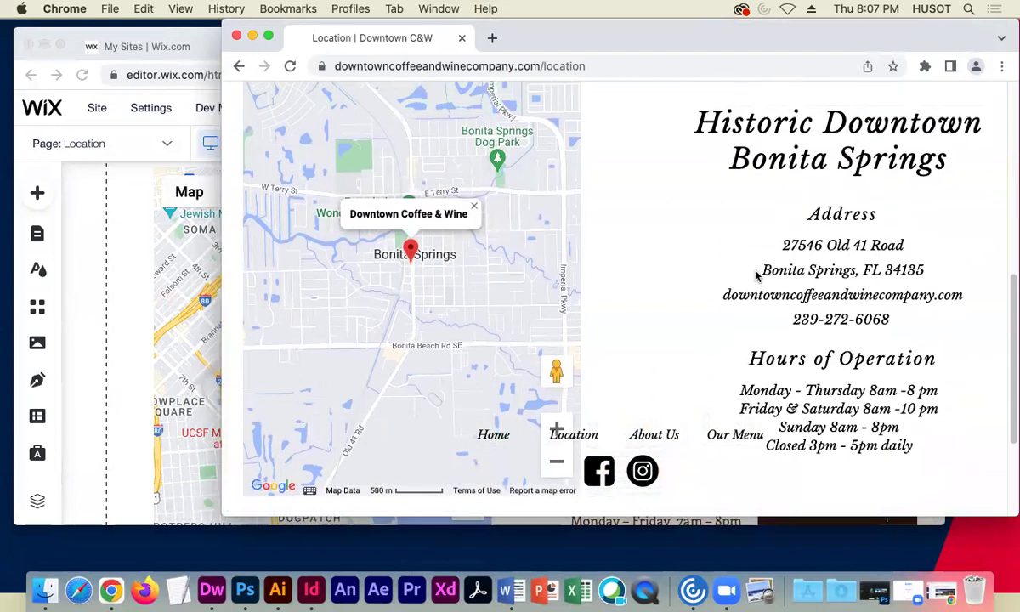
- Select the Historic Downtown Bonita Springs heading on the live site, then Wix's San Francisco heading
left_click(115, 246)
left_click(977, 255)
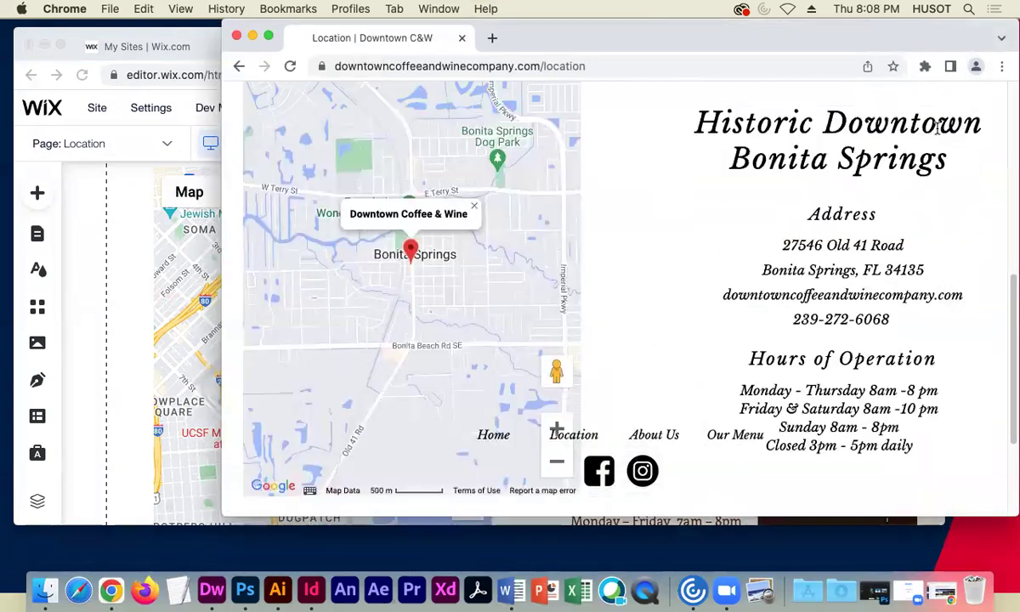
left_click_drag(943, 159, 697, 124)
key("super+c")
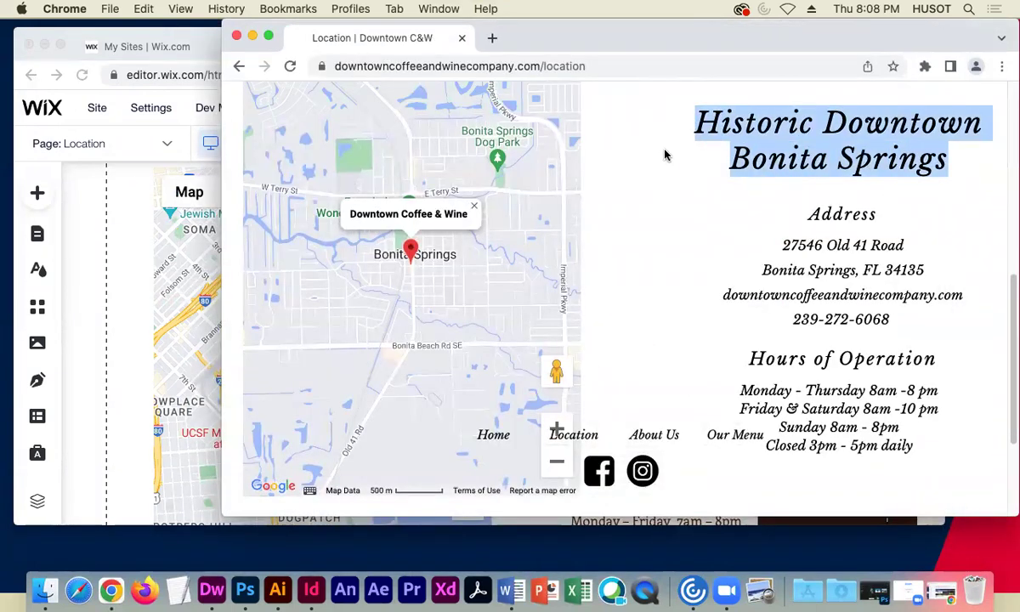
left_click(117, 224)
left_click(609, 283)
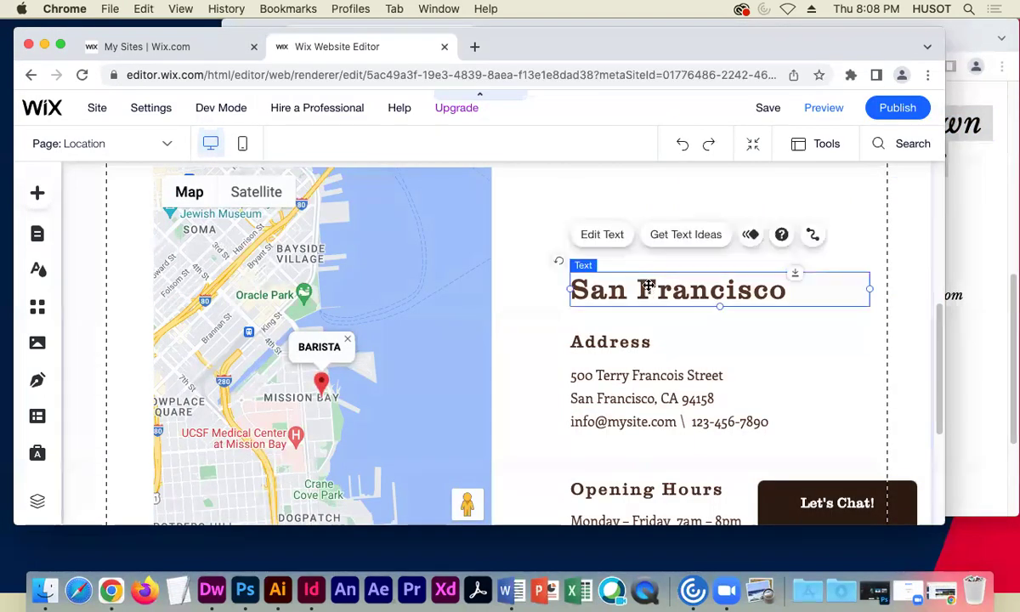
- Replace the San Francisco heading with 'Historic Downtown Bonita Springs'
left_click(623, 242)
key("super+v")
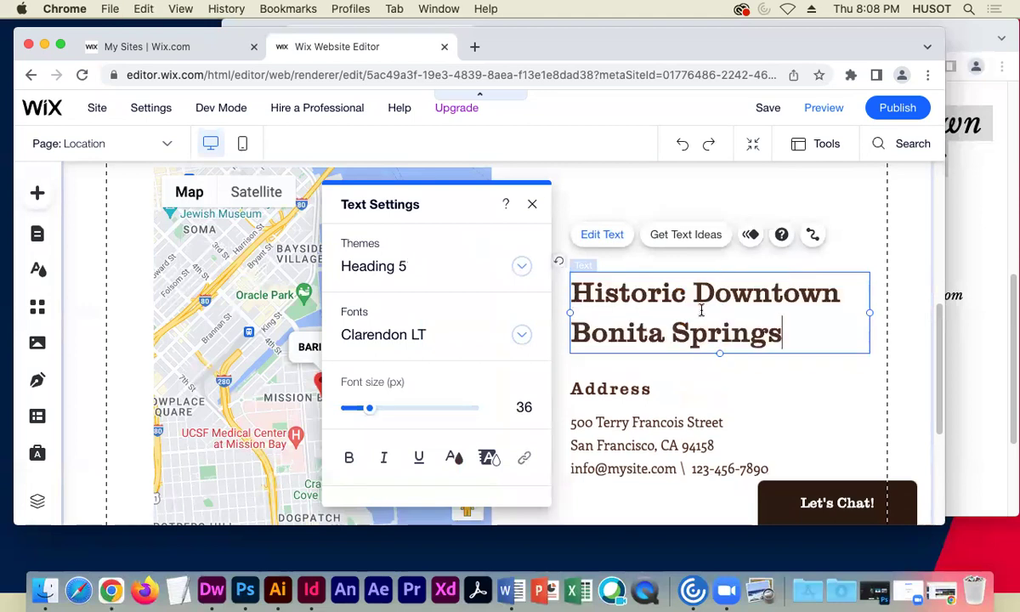
left_click(762, 392)
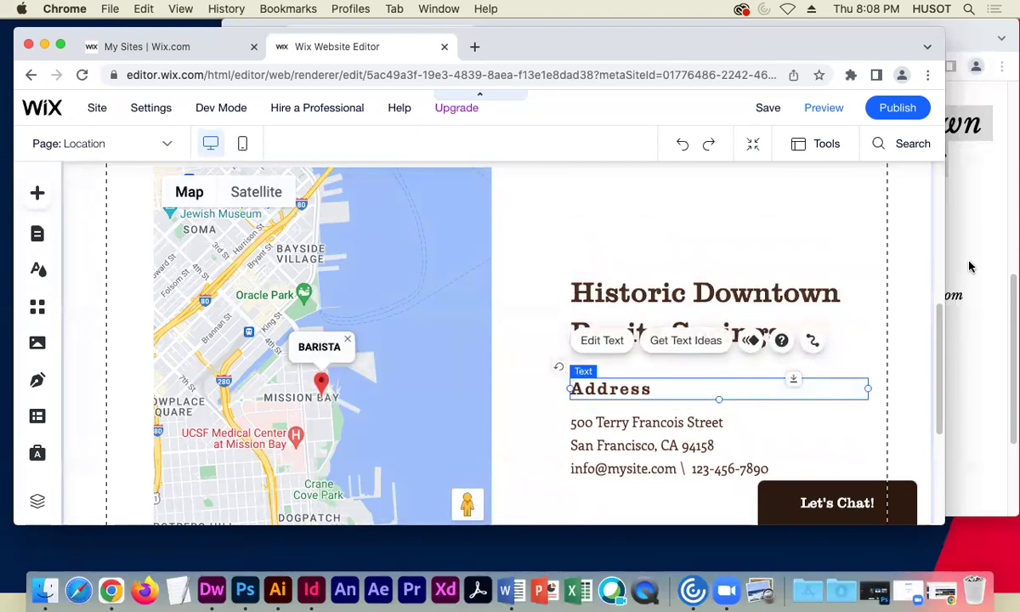
- Copy the Bonita Springs address lines from the live site over the Wix address paragraph
left_click(1005, 316)
left_click_drag(896, 319, 791, 250)
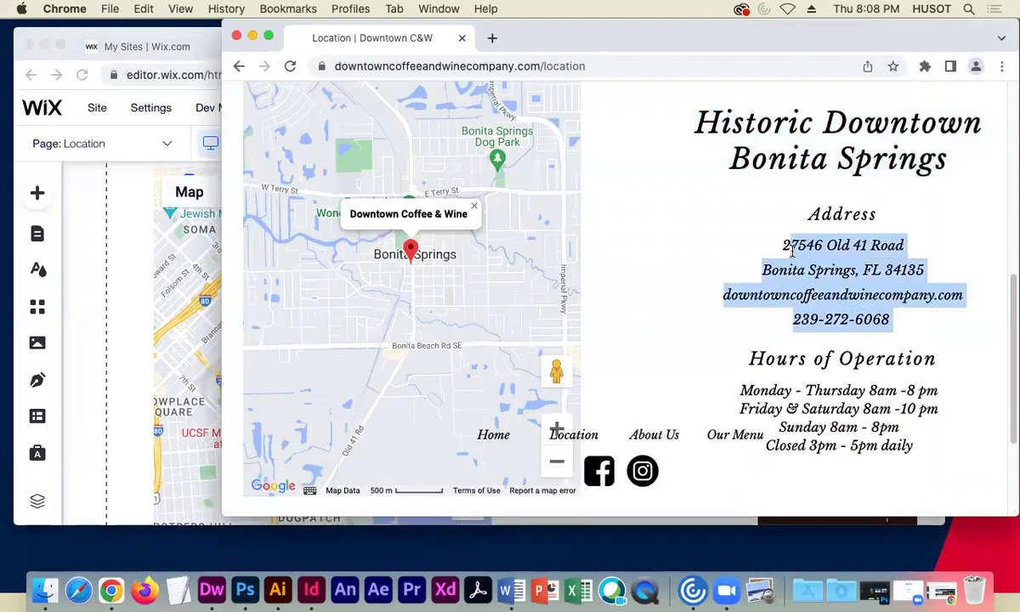
key("super+c")
left_click(154, 289)
left_click(621, 432)
double_click(692, 442)
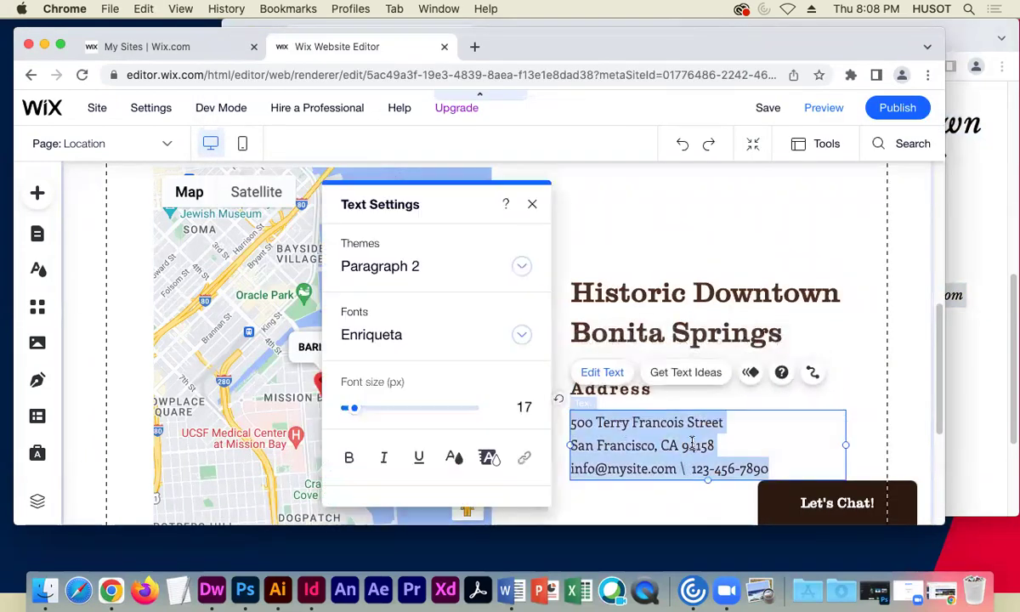
key("super+v")
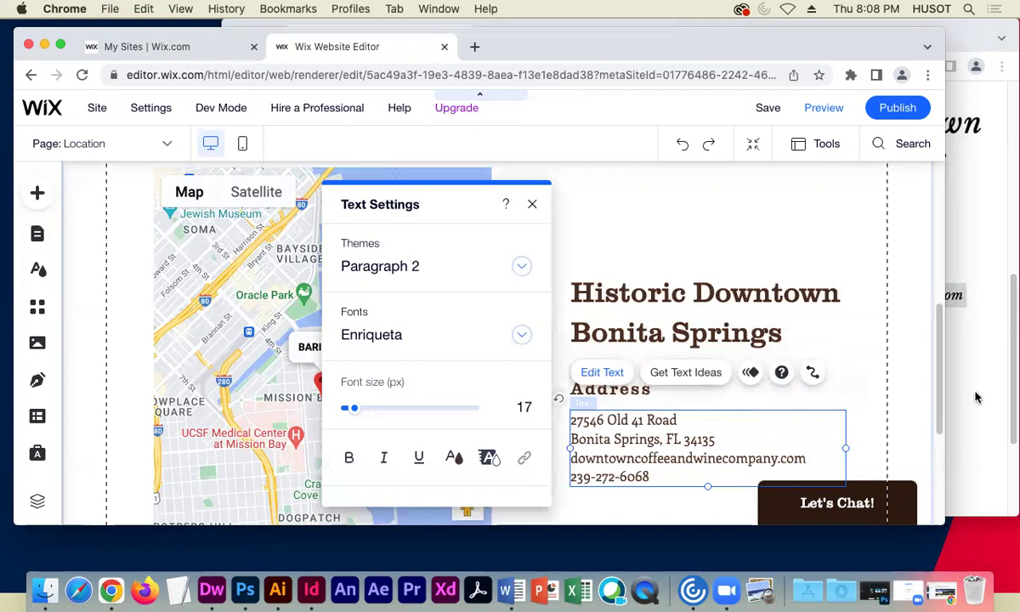
left_click(967, 383)
left_click(133, 265)
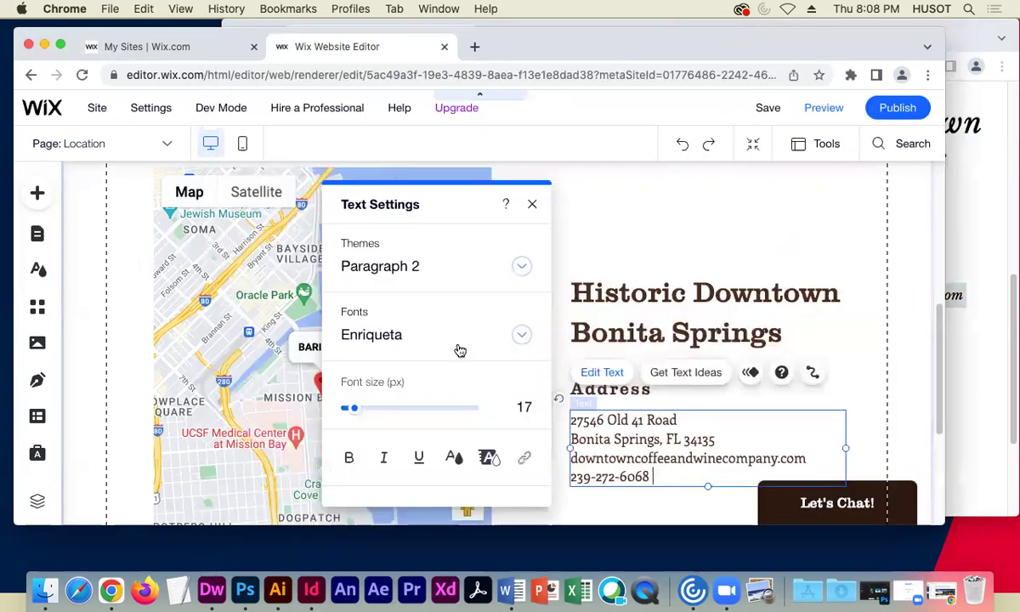
- Paste the live site's opening hours, Monday - Thursday 8am -8 pm through Closed 3pm - 5pm daily
scroll(628, 369, "down", 3)
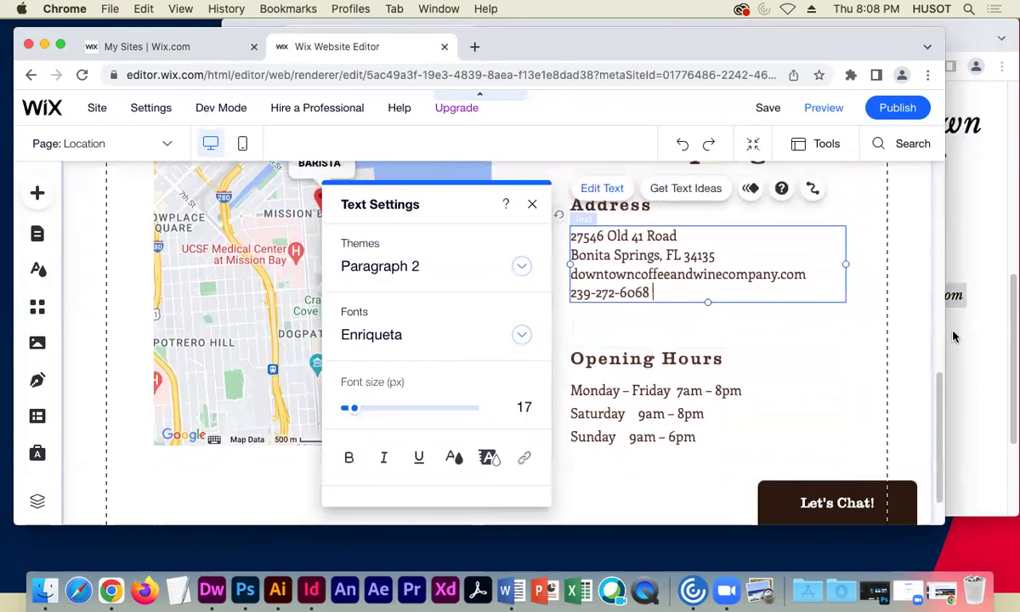
left_click(954, 336)
left_click(843, 411)
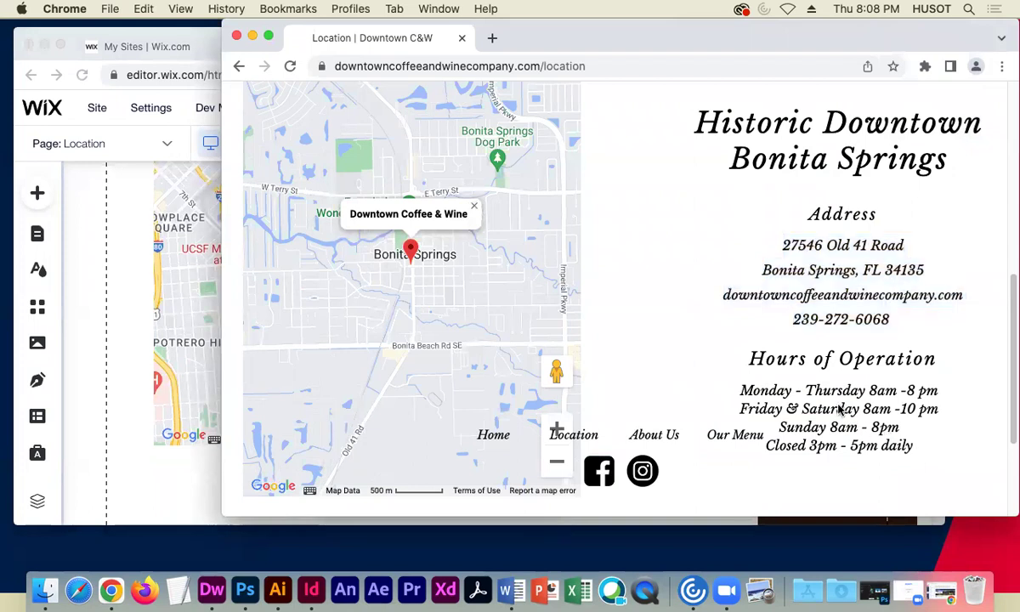
scroll(745, 373, "down", 2)
left_click_drag(915, 365, 737, 317)
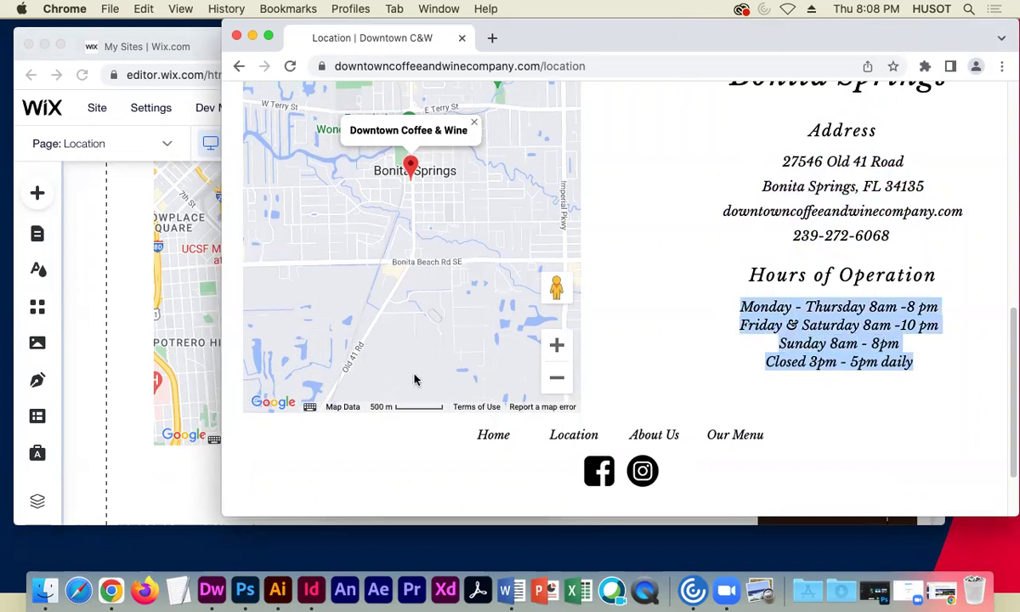
left_click(136, 273)
left_click(712, 439)
double_click(705, 439)
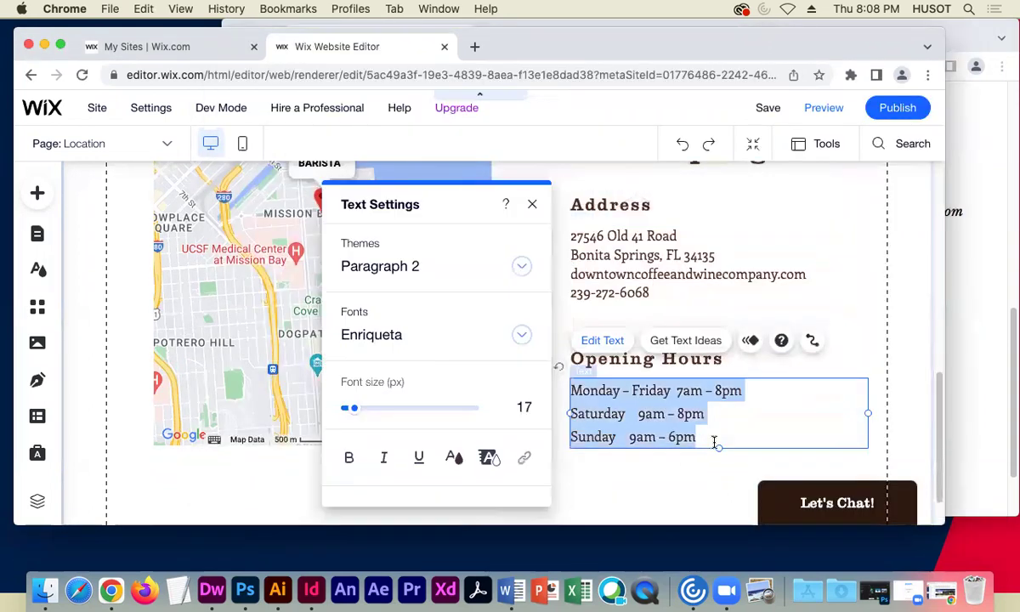
key("super+v")
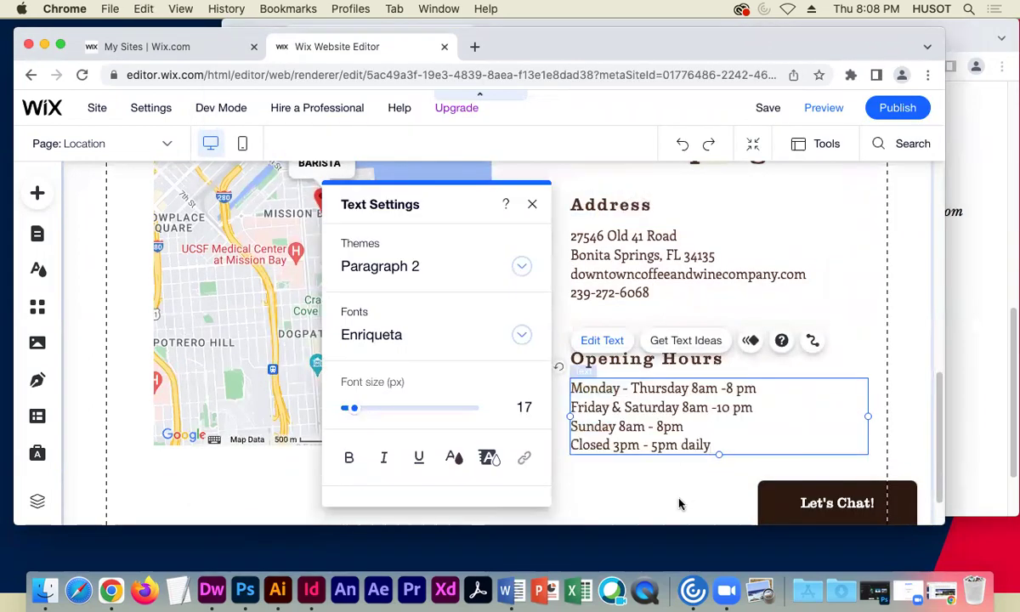
left_click(797, 369)
scroll(762, 355, "up", 2)
left_click(425, 285)
scroll(435, 301, "up", 2)
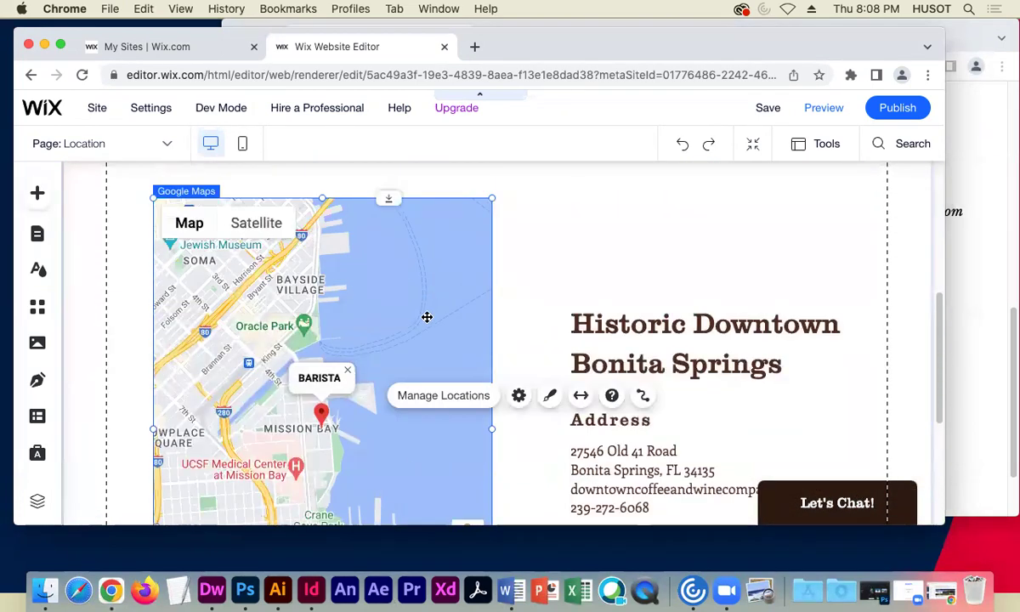
- Retitle the map pin from BARISTA to 'Downtown Coffee' in the location settings
scroll(357, 302, "down", 1)
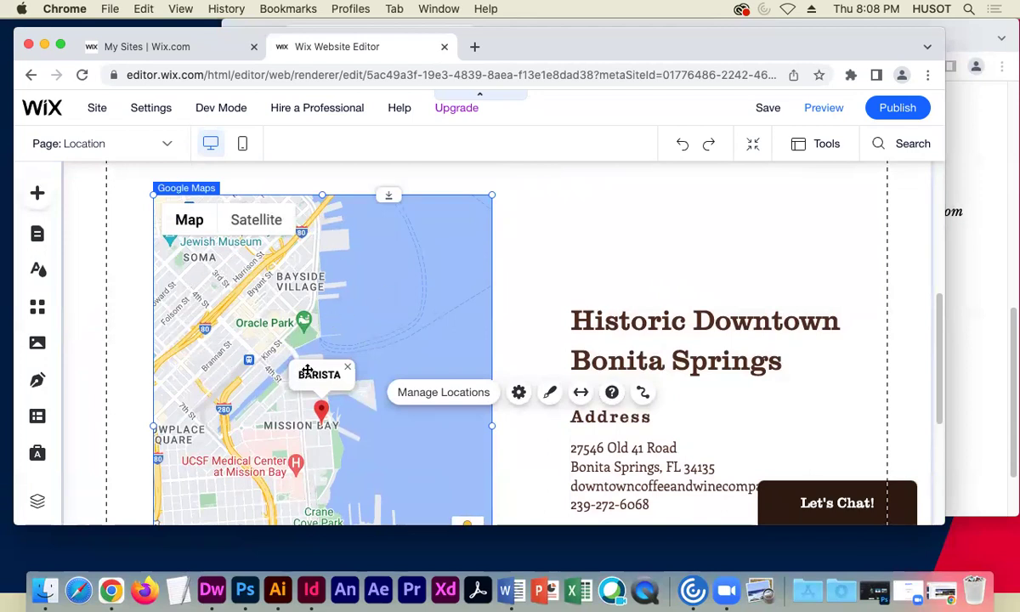
left_click(453, 394)
scroll(606, 412, "down", 3)
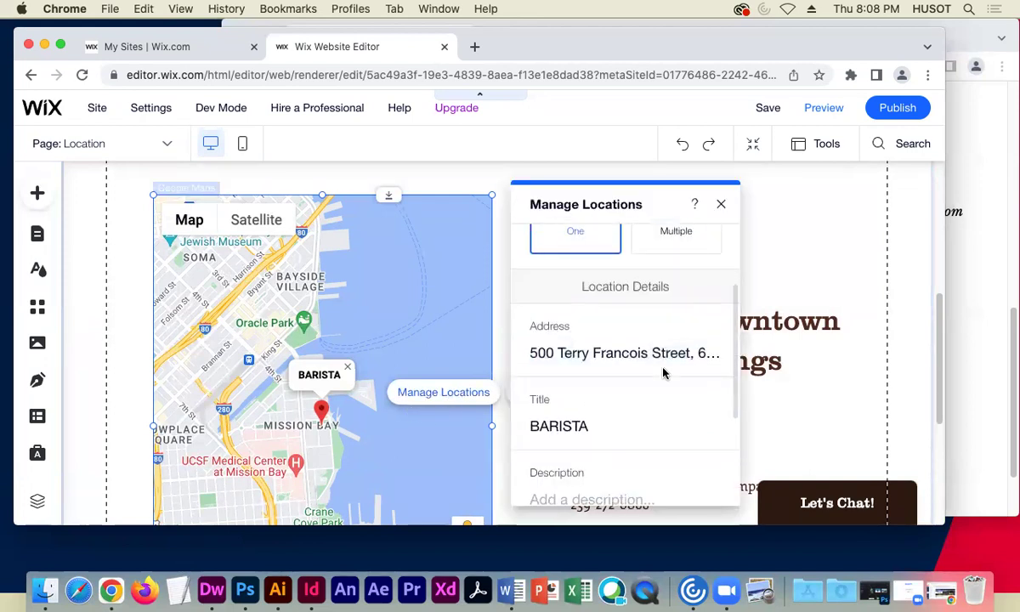
double_click(578, 422)
type("Dow")
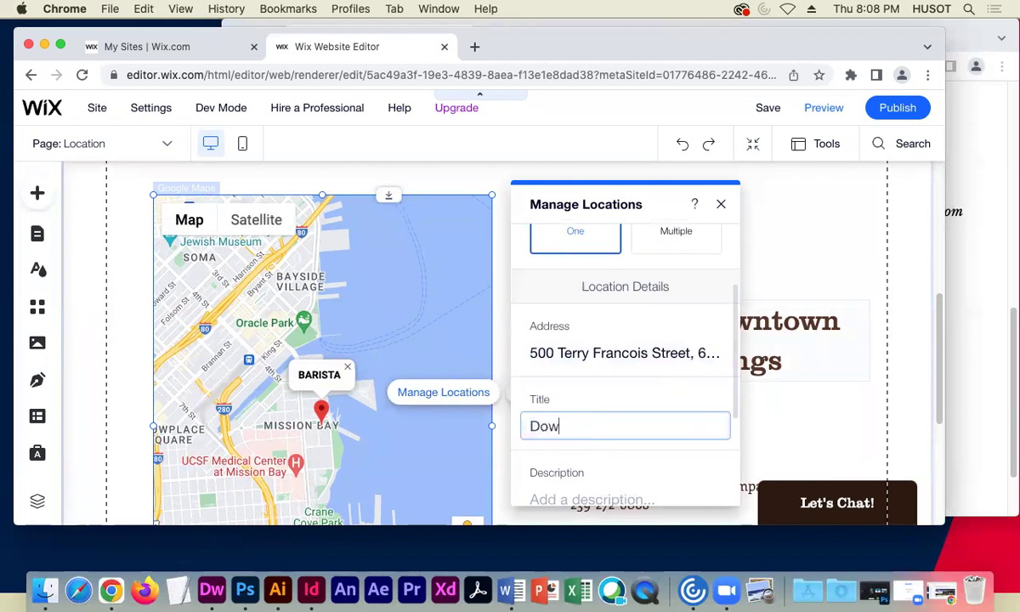
type("ntown Coffee")
- Set the map location's address to 27546 Old 41 Rd, Bonita Springs, copied from the live site
left_click(978, 289)
left_click(868, 235)
left_click_drag(926, 191, 770, 164)
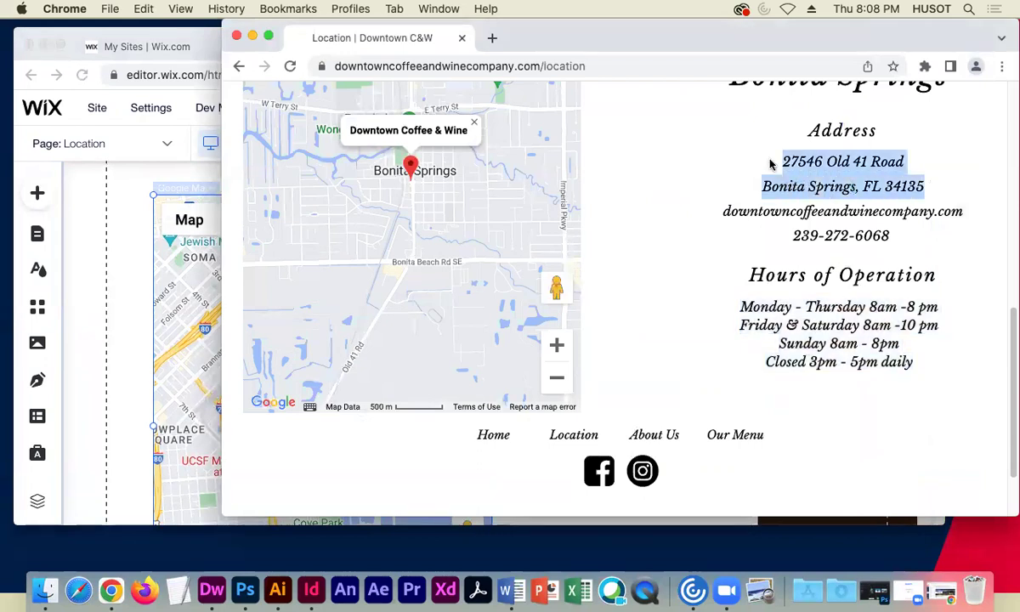
left_click(189, 259)
left_click(583, 350)
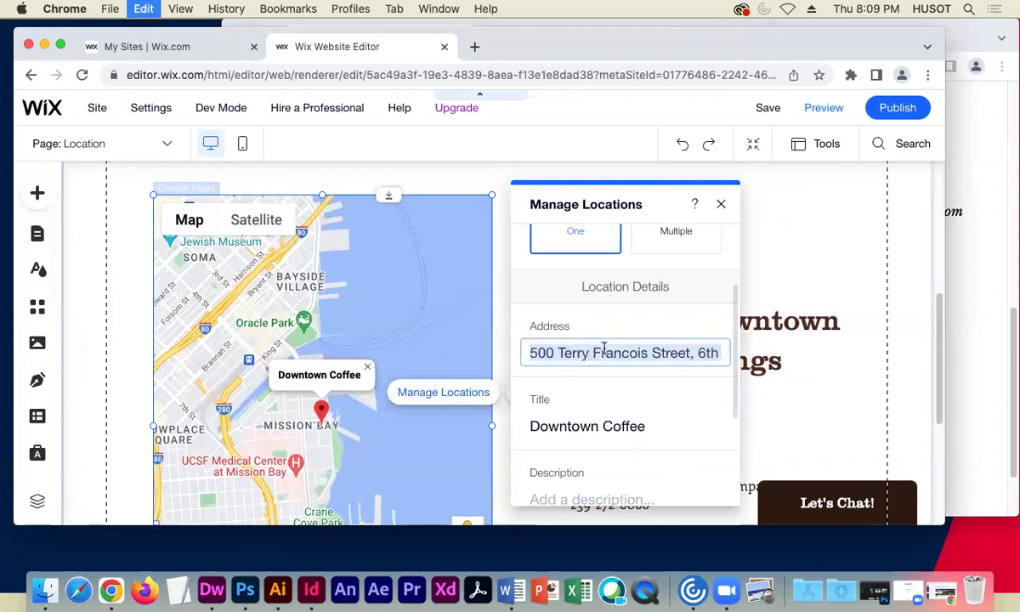
key("super+v")
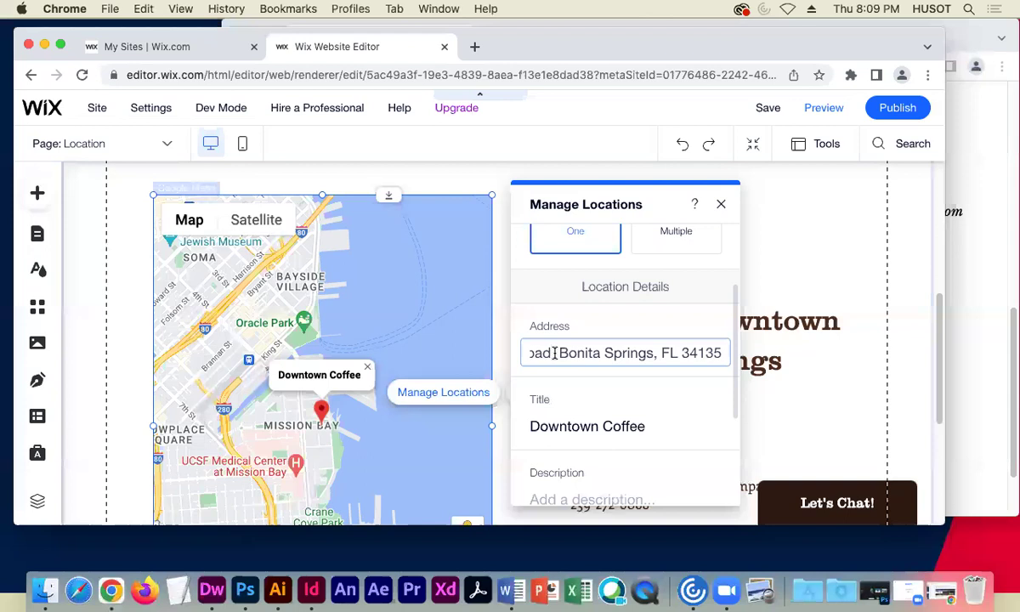
left_click(663, 423)
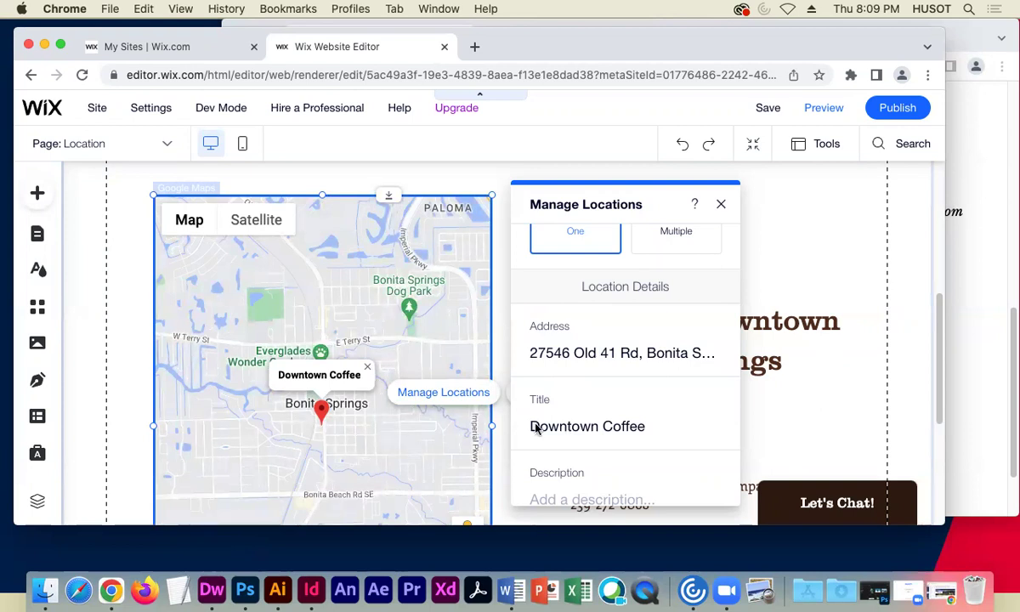
- Enter the location description 'Hip Coffee Shop'
scroll(695, 394, "down", 4)
left_click(587, 353)
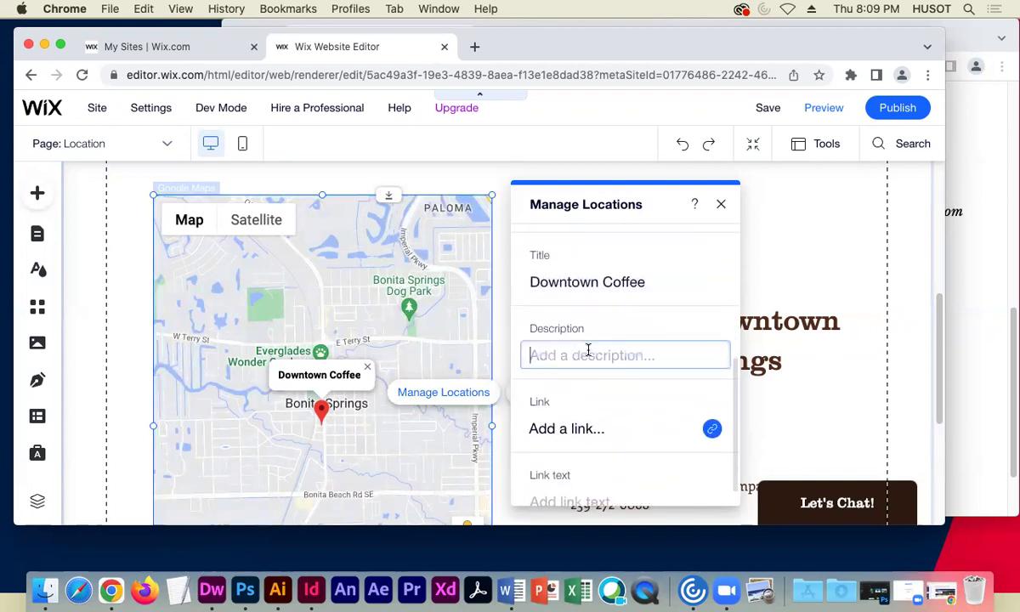
type("Hip Coffee Shop")
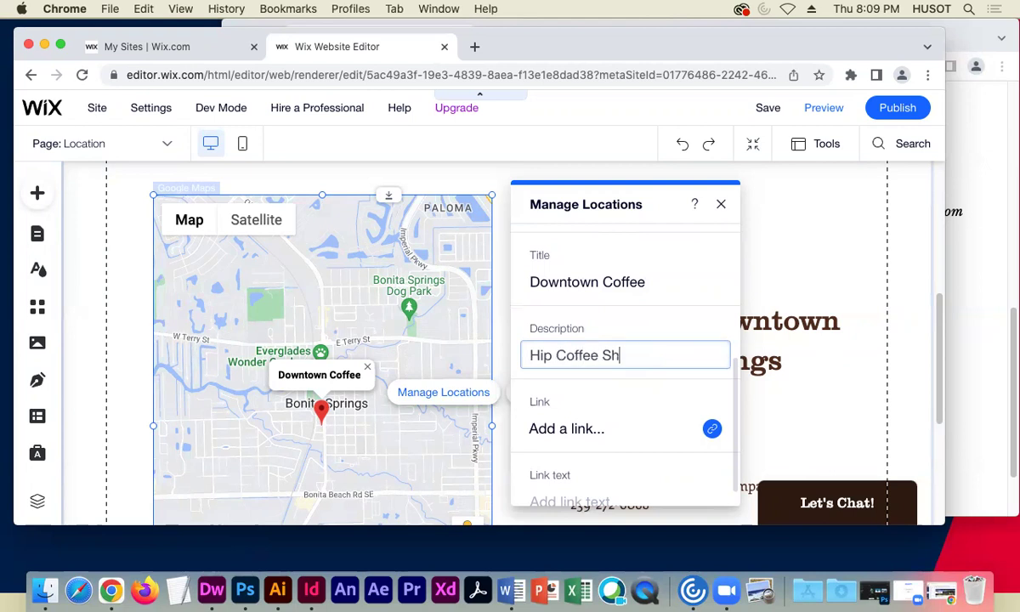
- Link the map location to the live site's Home page web address
left_click(621, 428)
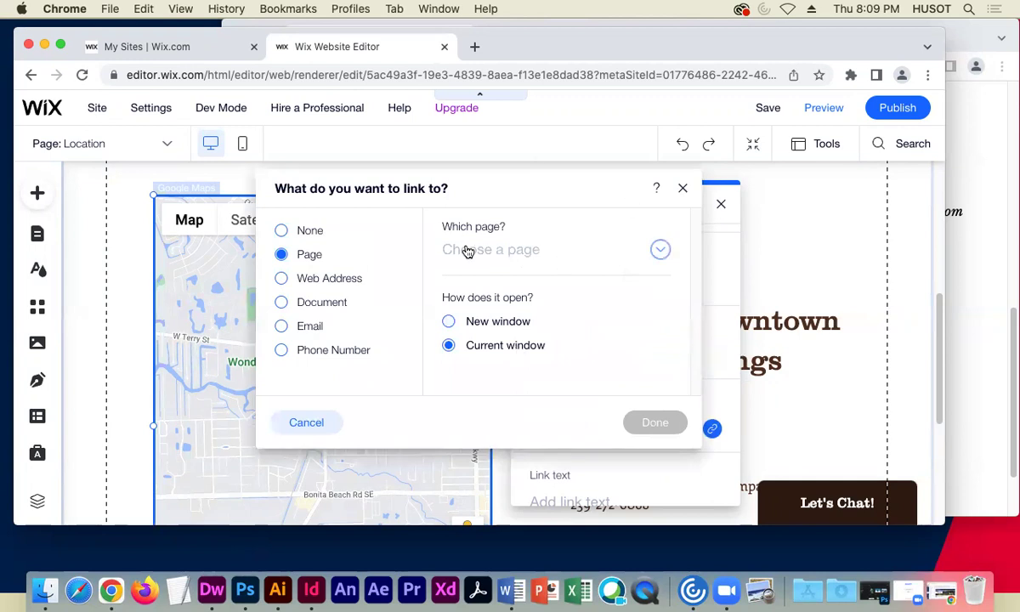
left_click(347, 282)
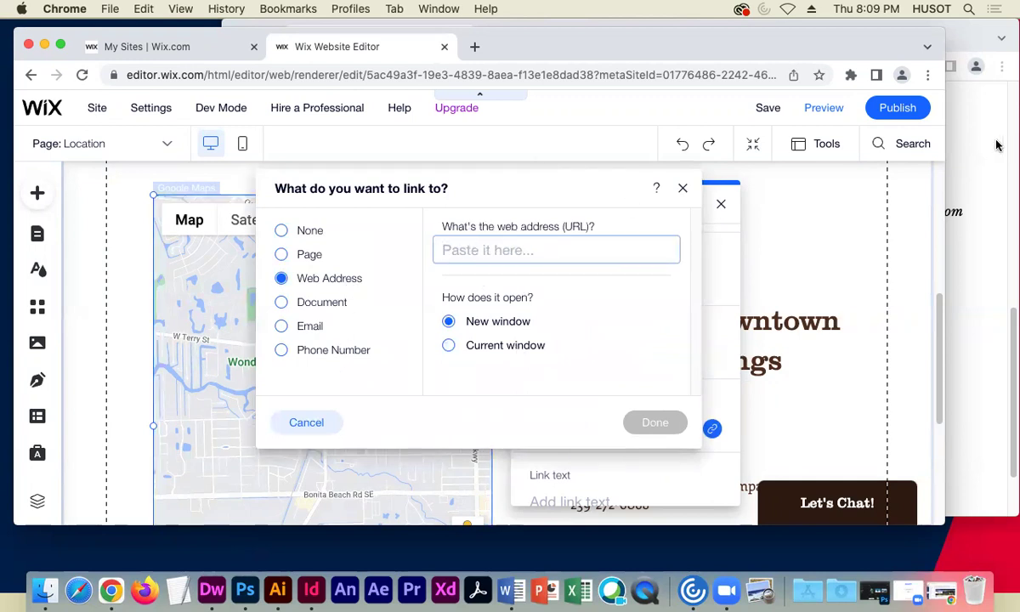
left_click(947, 138)
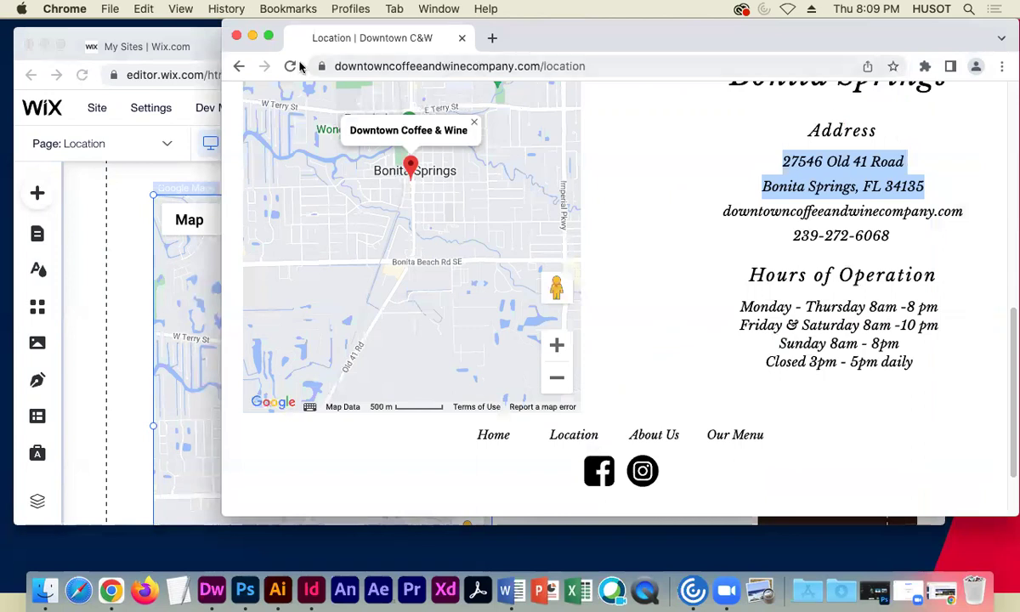
scroll(360, 170, "up", 10)
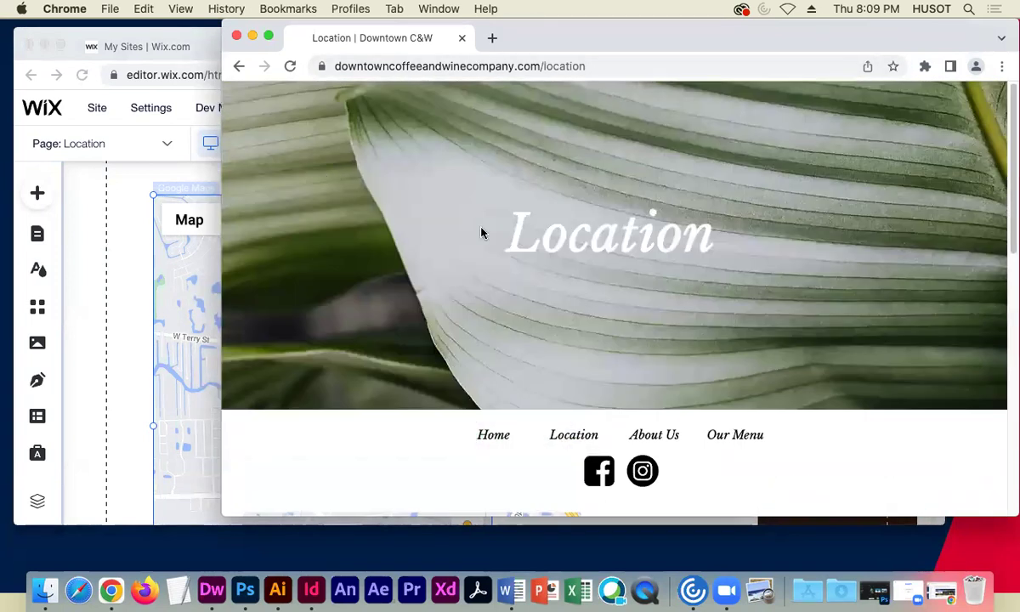
left_click(492, 435)
left_click(530, 66)
key("super+c")
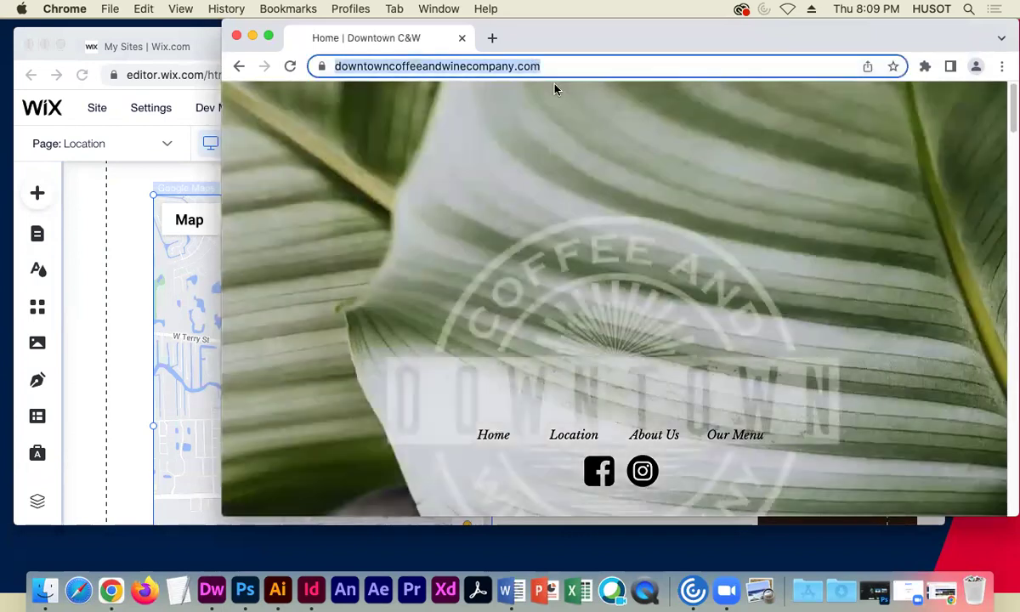
left_click(118, 223)
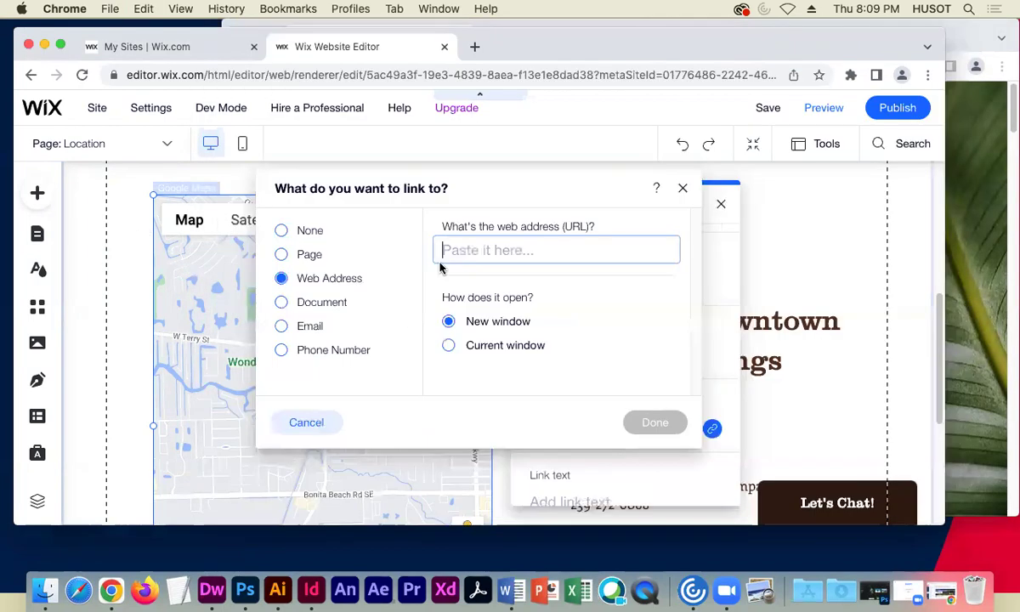
type("http://")
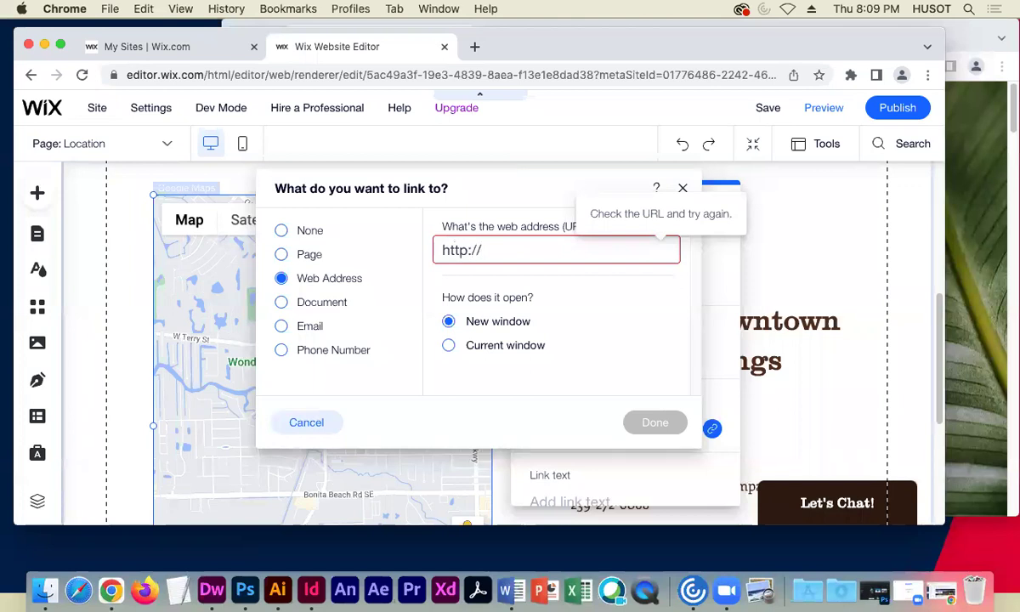
key("super+v")
left_click(595, 355)
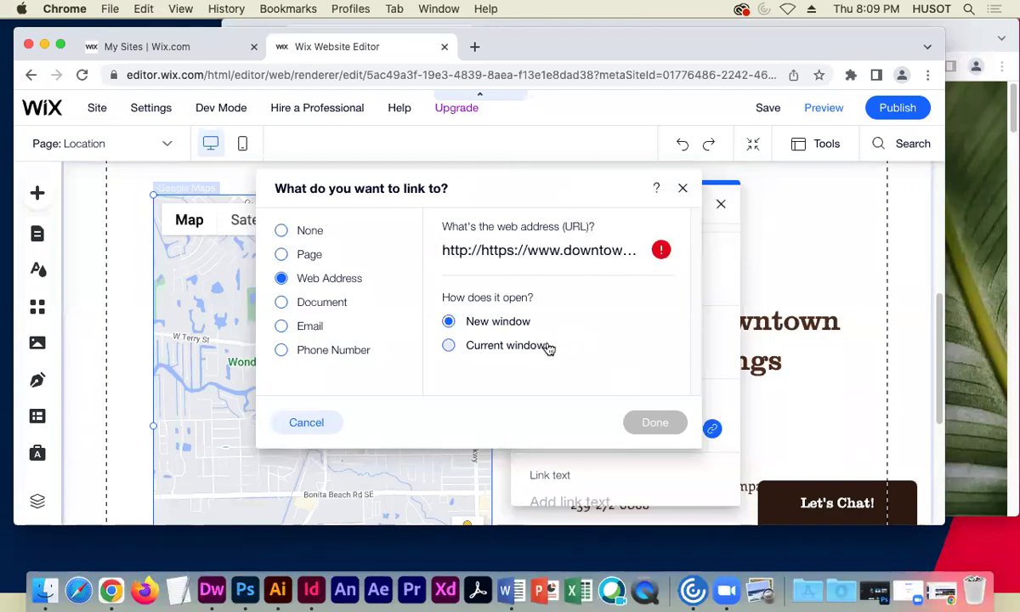
left_click(586, 252)
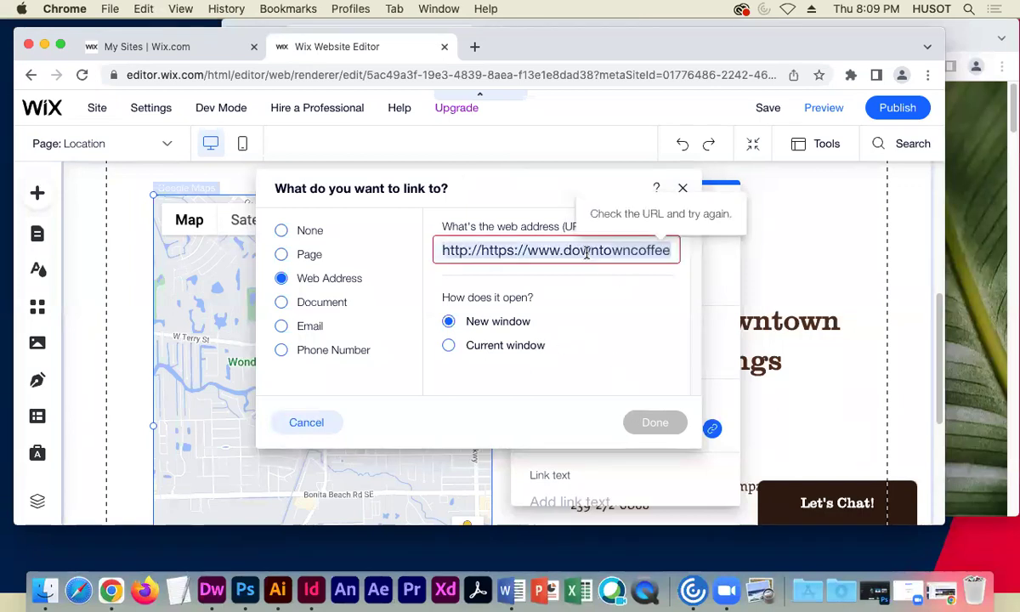
left_click(481, 249)
key("BackSpace")
key("BackSpace")
key("BackSpace")
key("BackSpace")
key("BackSpace")
key("BackSpace")
key("BackSpace")
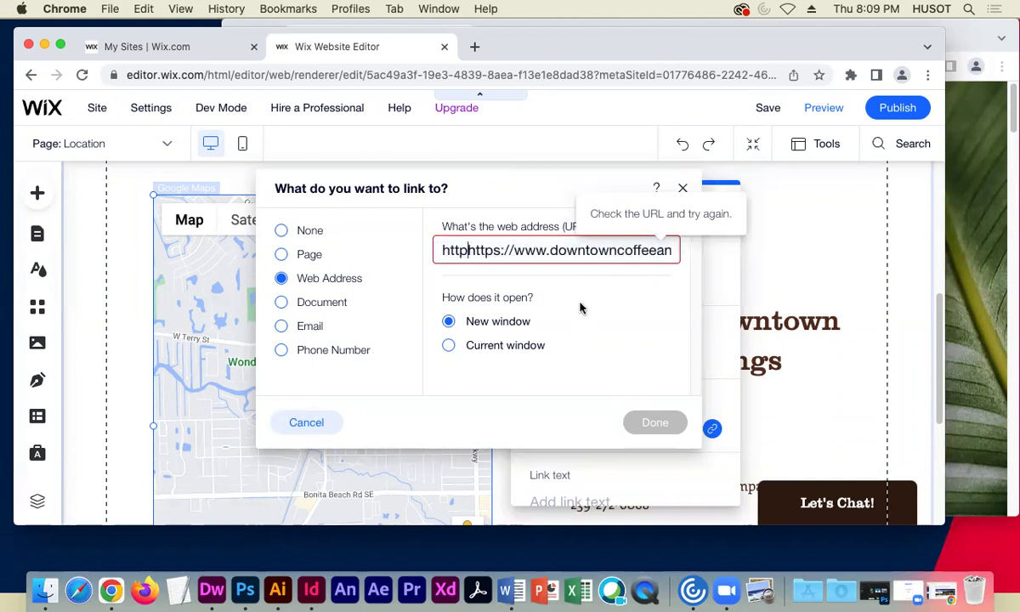
left_click(605, 330)
left_click(654, 423)
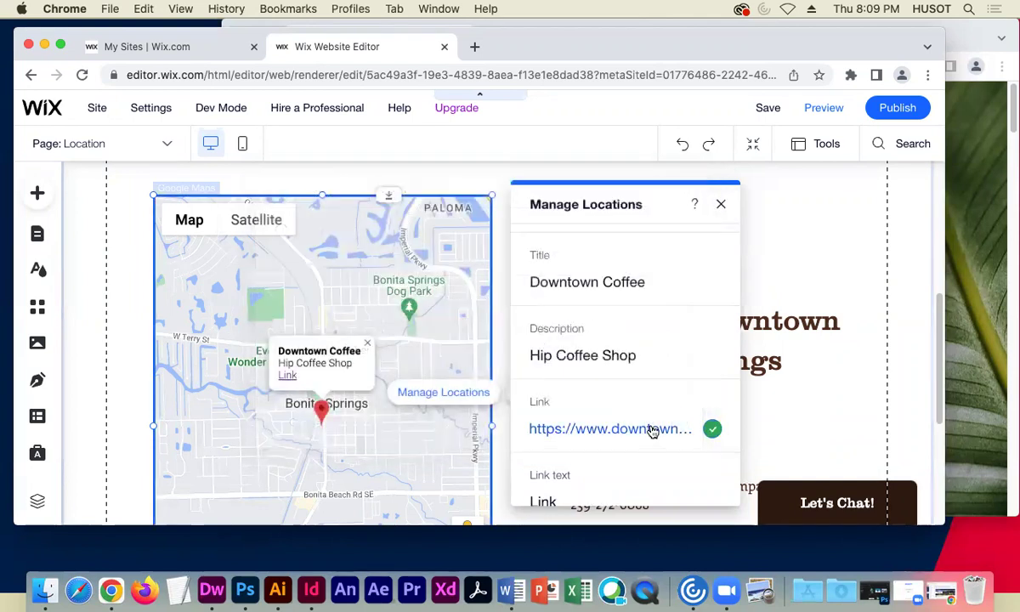
left_click(721, 205)
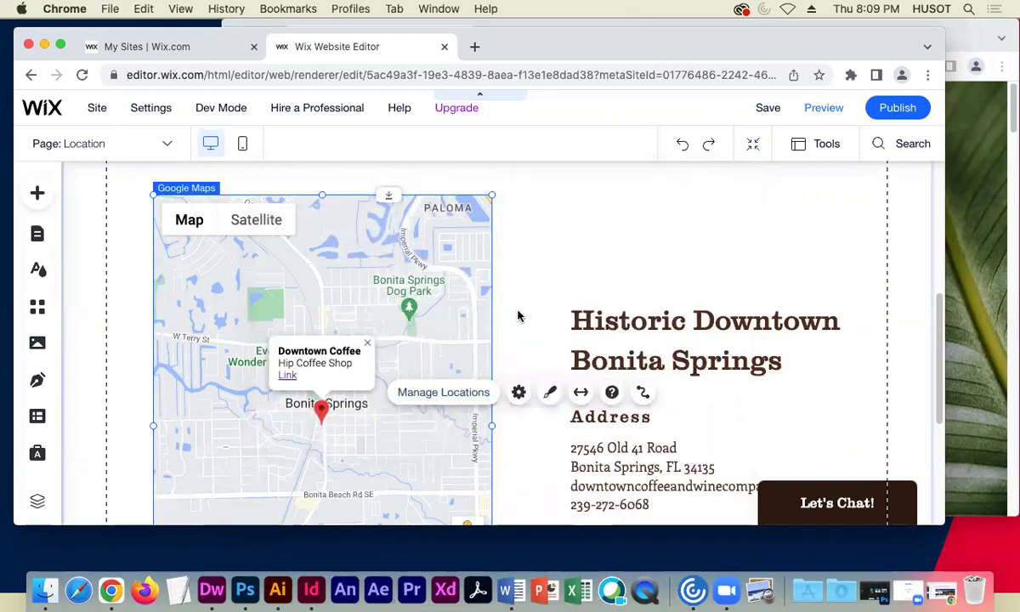
scroll(478, 296, "down", 1)
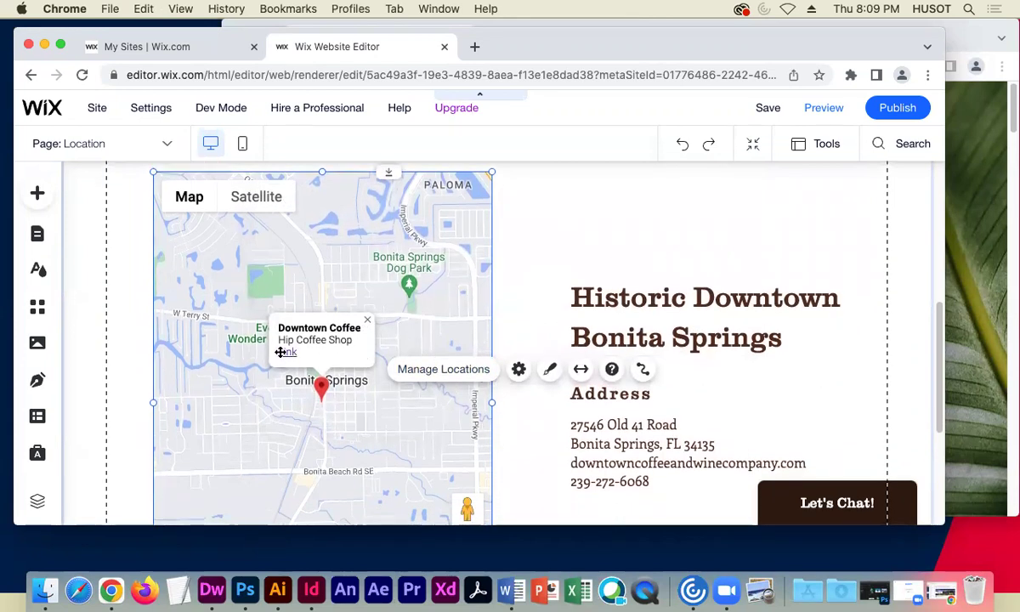
scroll(552, 324, "up", 2)
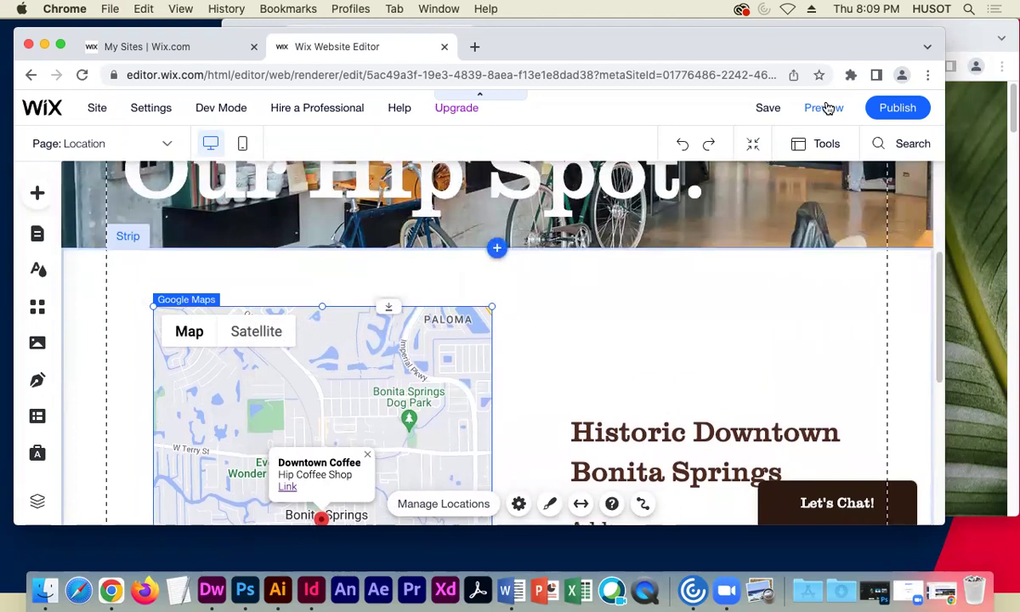
left_click(824, 107)
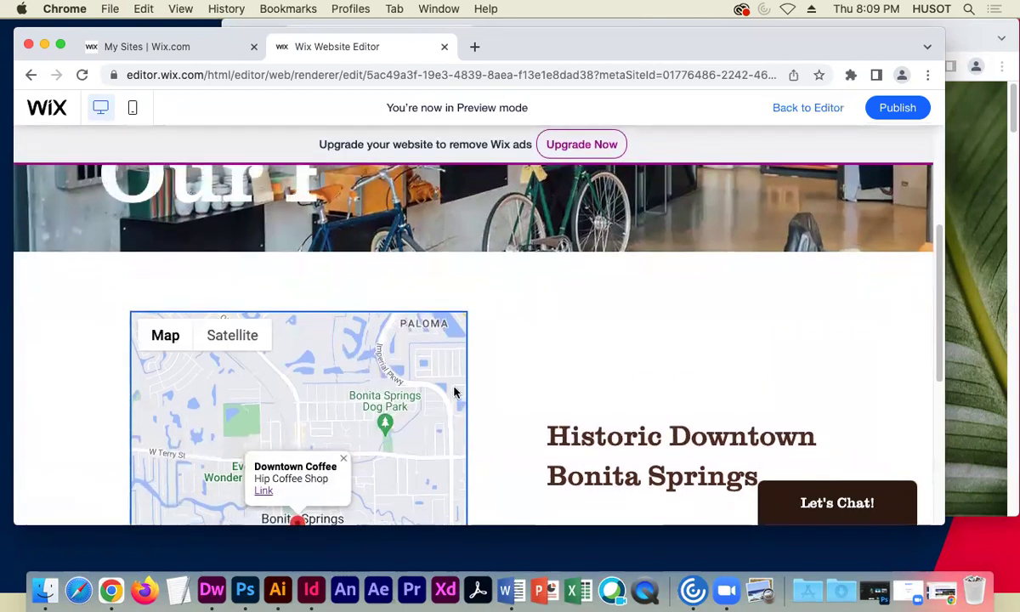
scroll(146, 370, "down", 4)
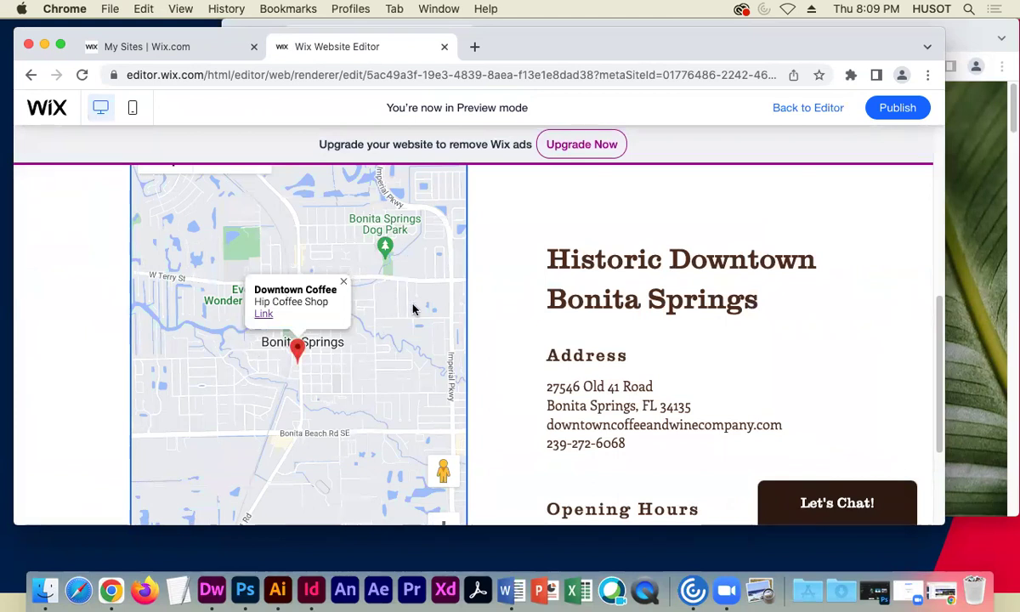
scroll(514, 336, "down", 3)
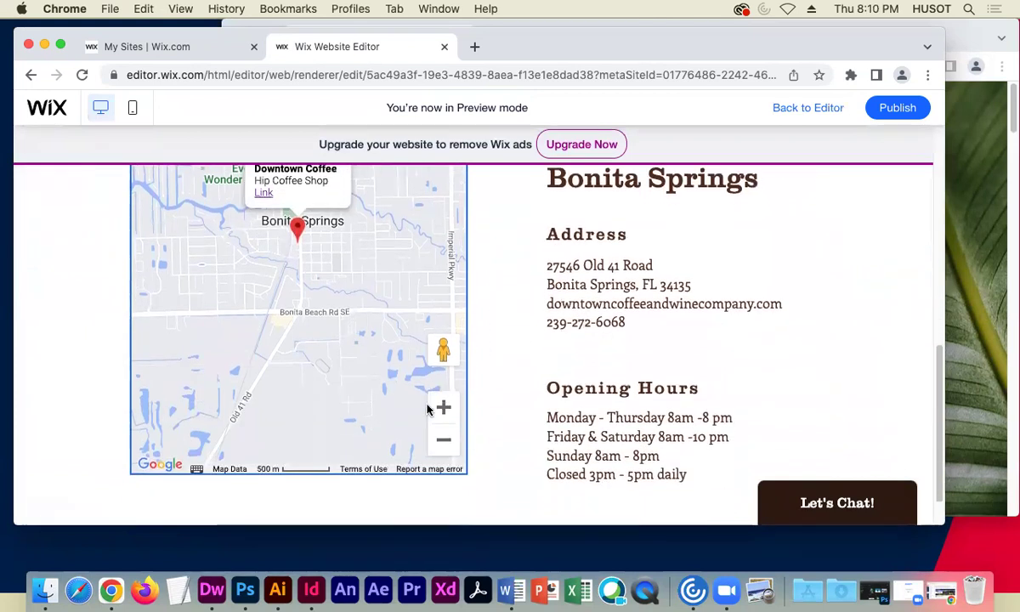
left_click(445, 437)
left_click(445, 436)
left_click(446, 437)
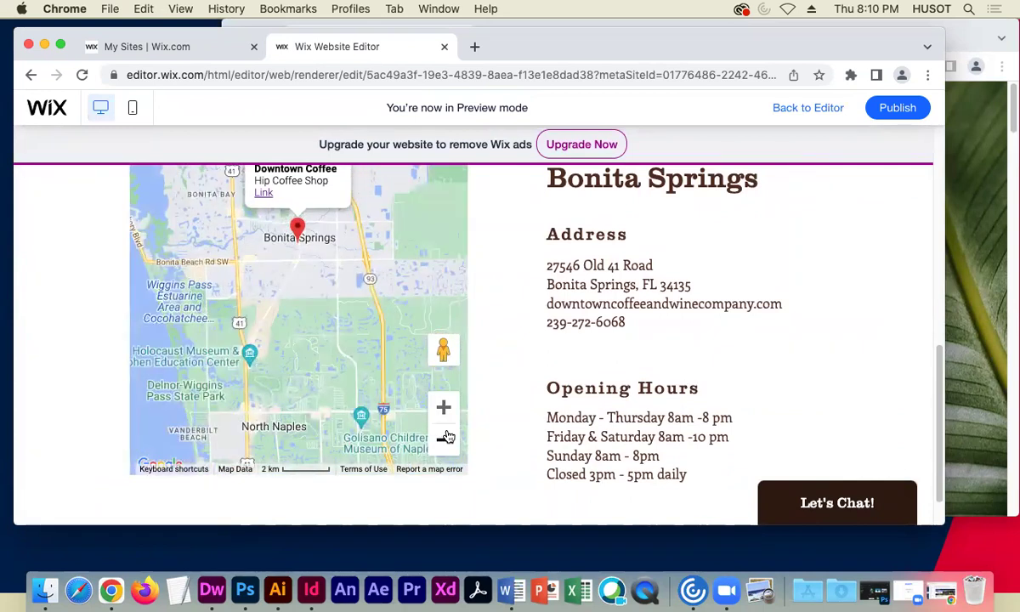
left_click(443, 408)
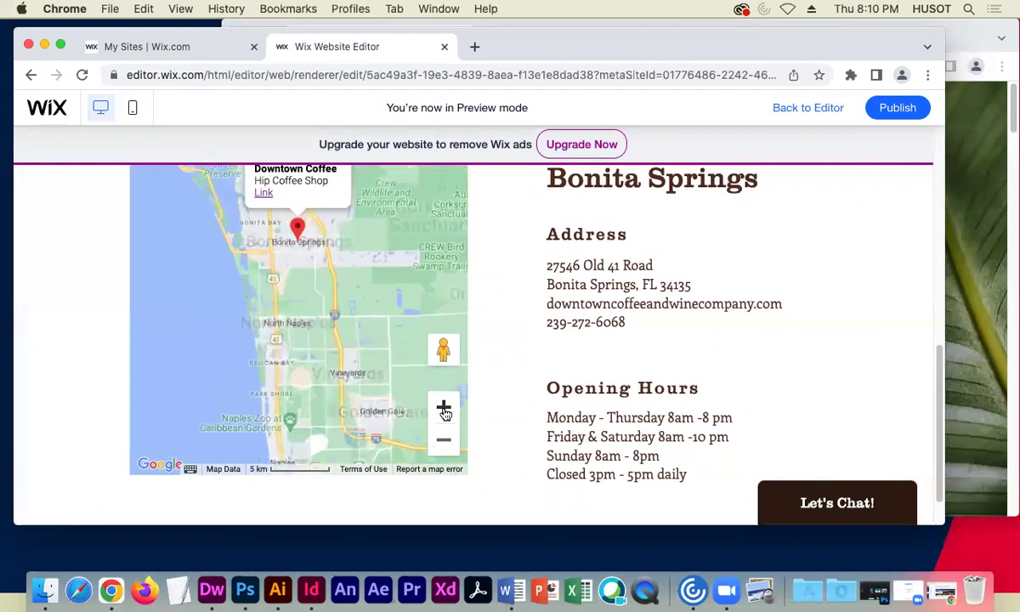
left_click(444, 409)
left_click(444, 409)
scroll(399, 285, "up", 3)
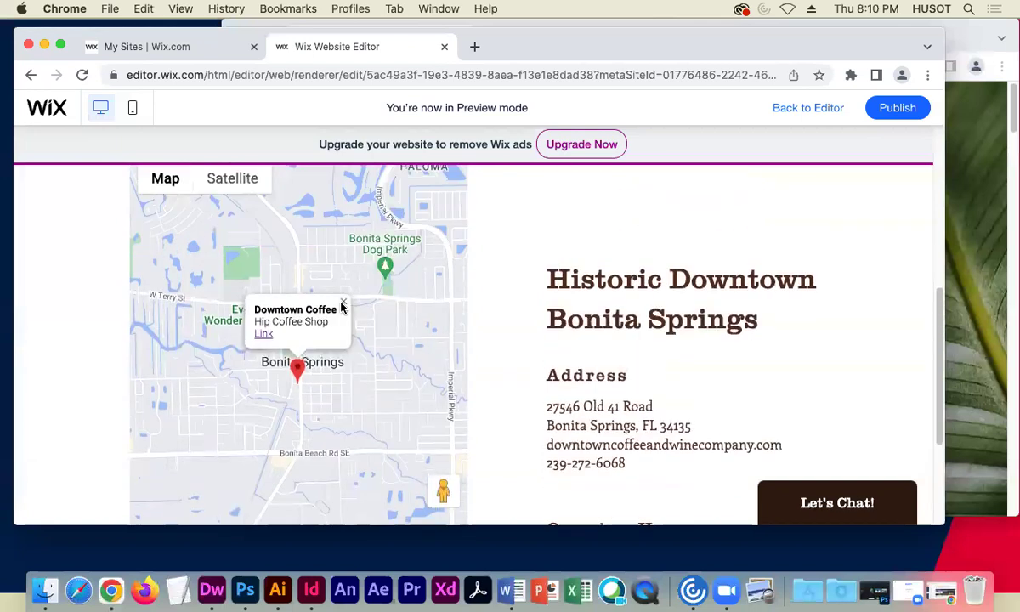
left_click(343, 301)
scroll(397, 460, "down", 1)
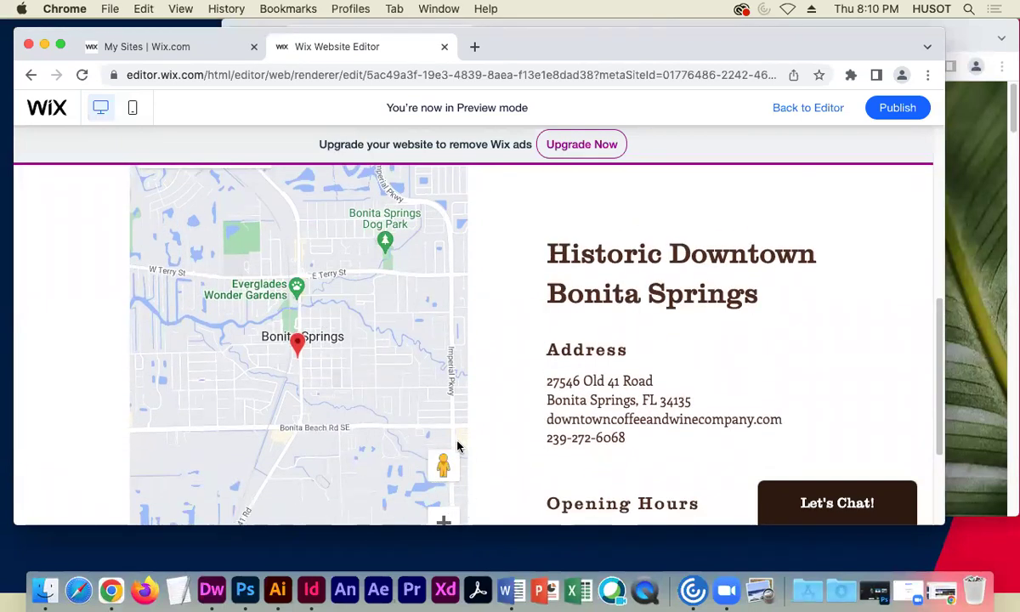
scroll(457, 446, "up", 1)
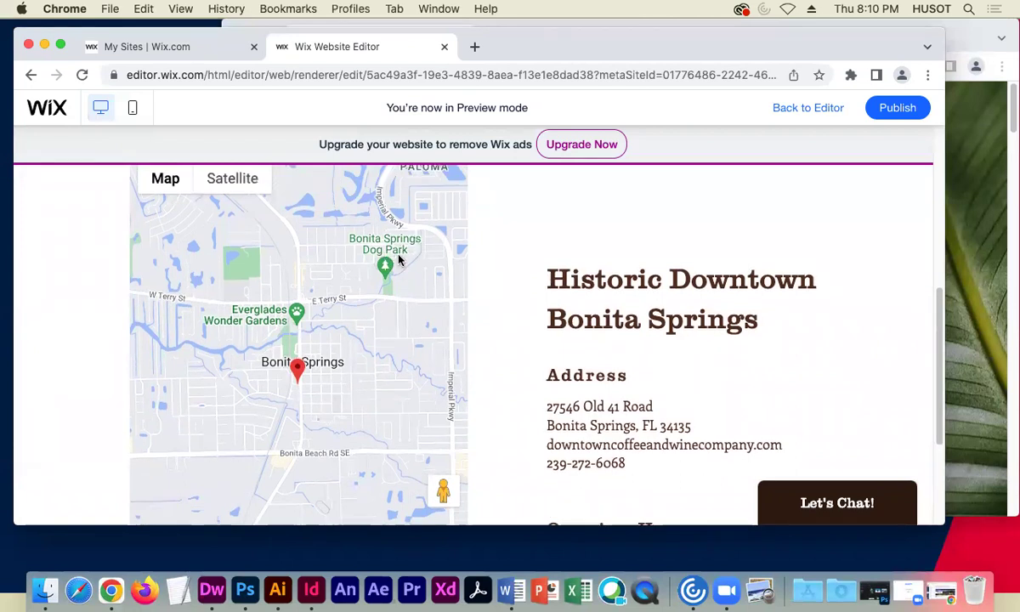
scroll(485, 455, "up", 2)
scroll(476, 425, "down", 8)
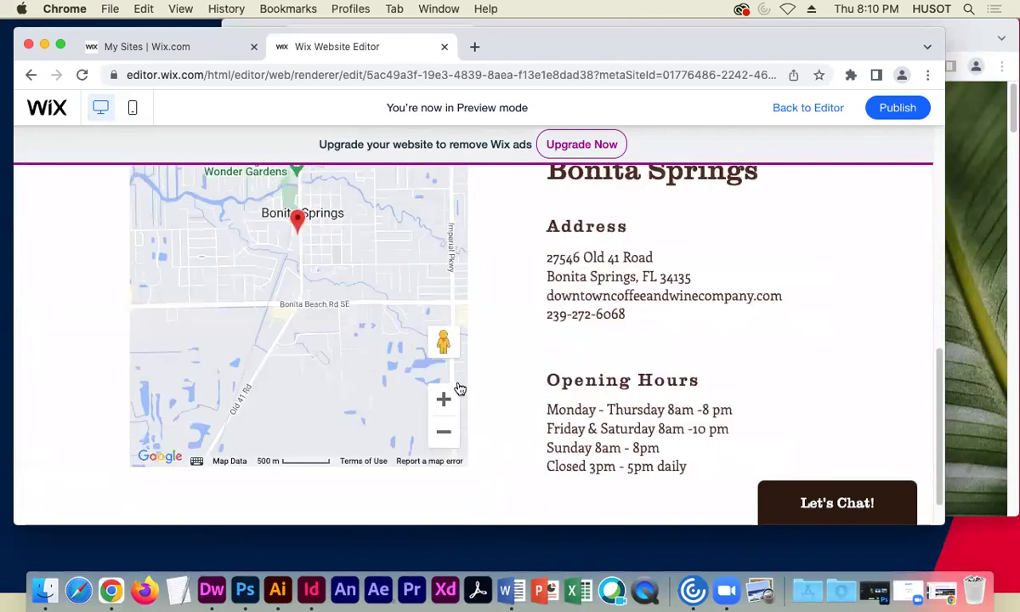
left_click(442, 401)
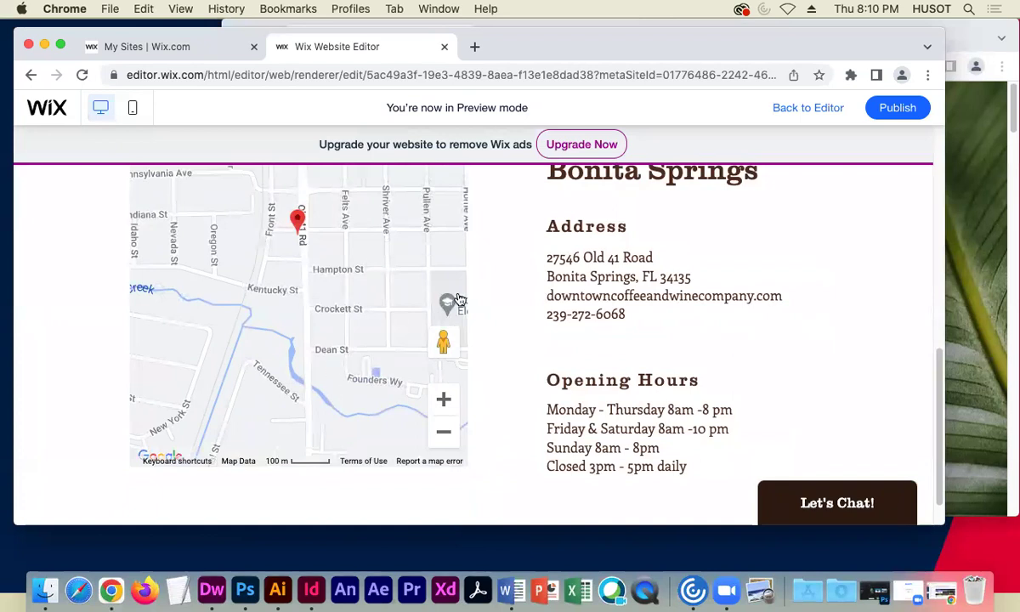
scroll(459, 300, "down", 1)
scroll(442, 356, "up", 5)
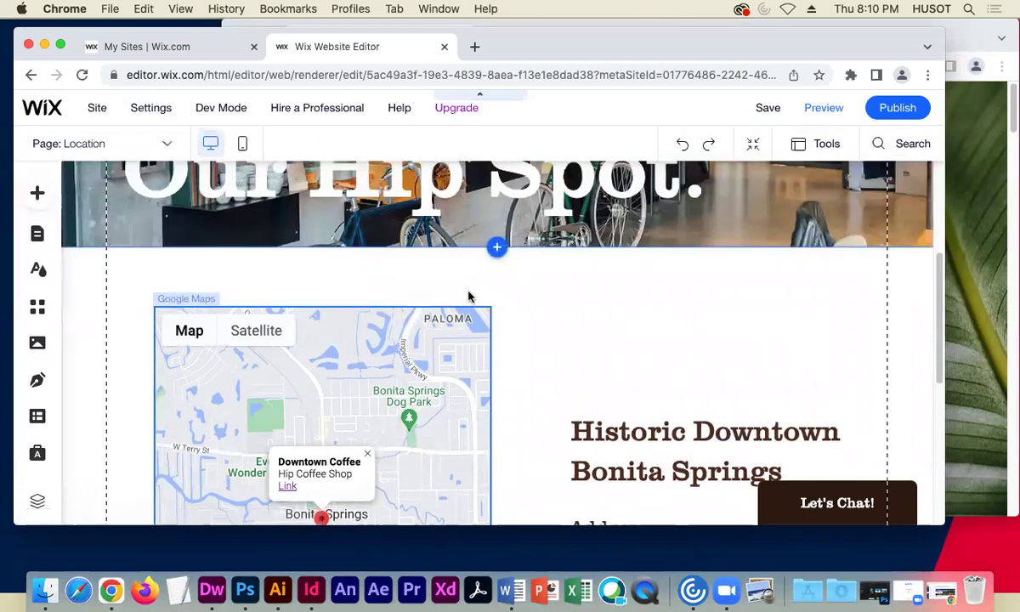
- Switch the Wix editor to Our Menu and open the live site's Our Menu page
scroll(118, 359, "down", 4)
scroll(122, 355, "down", 3)
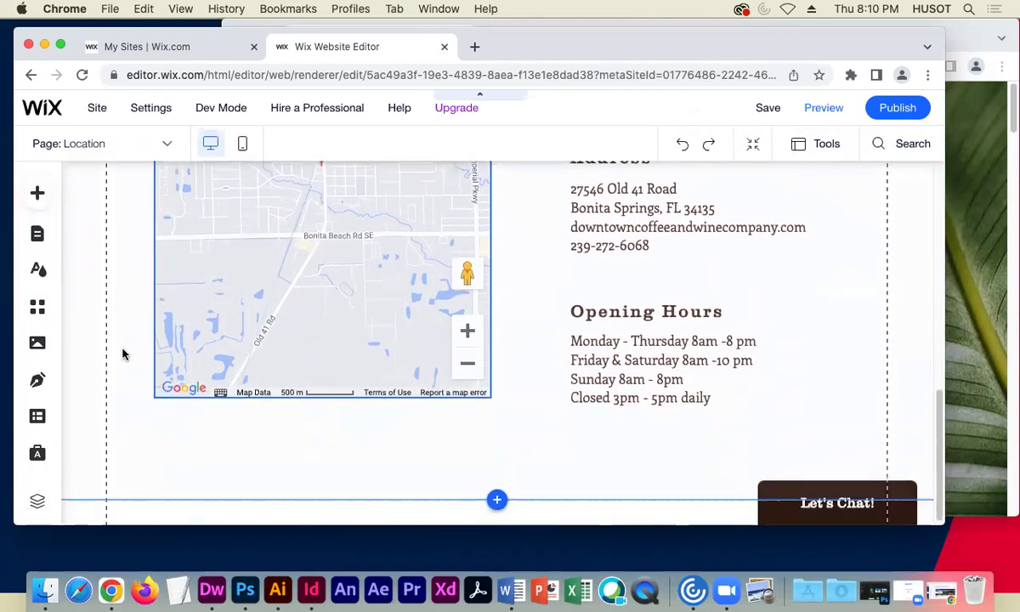
scroll(289, 346, "up", 8)
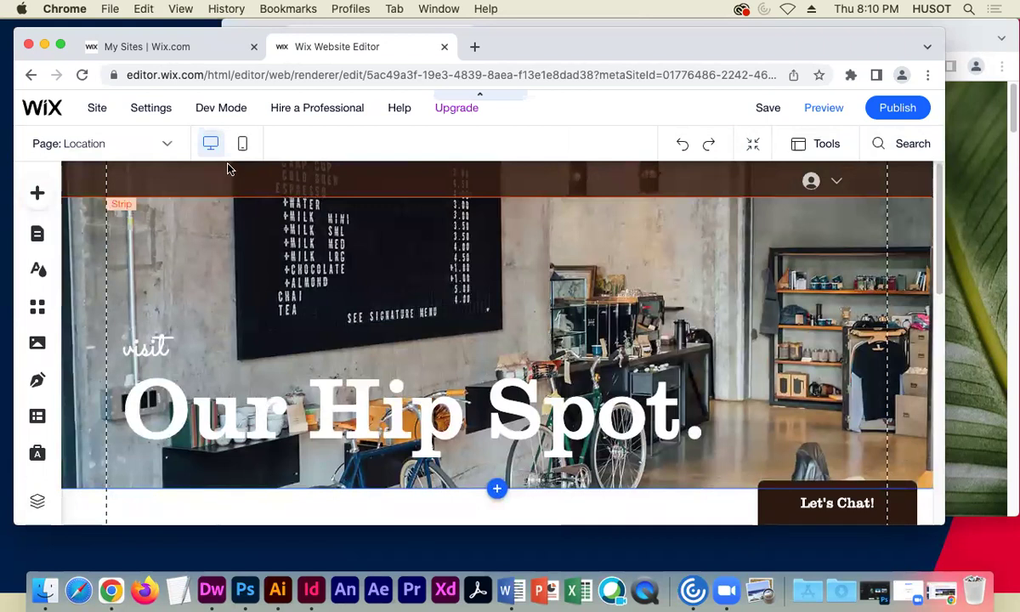
left_click(150, 152)
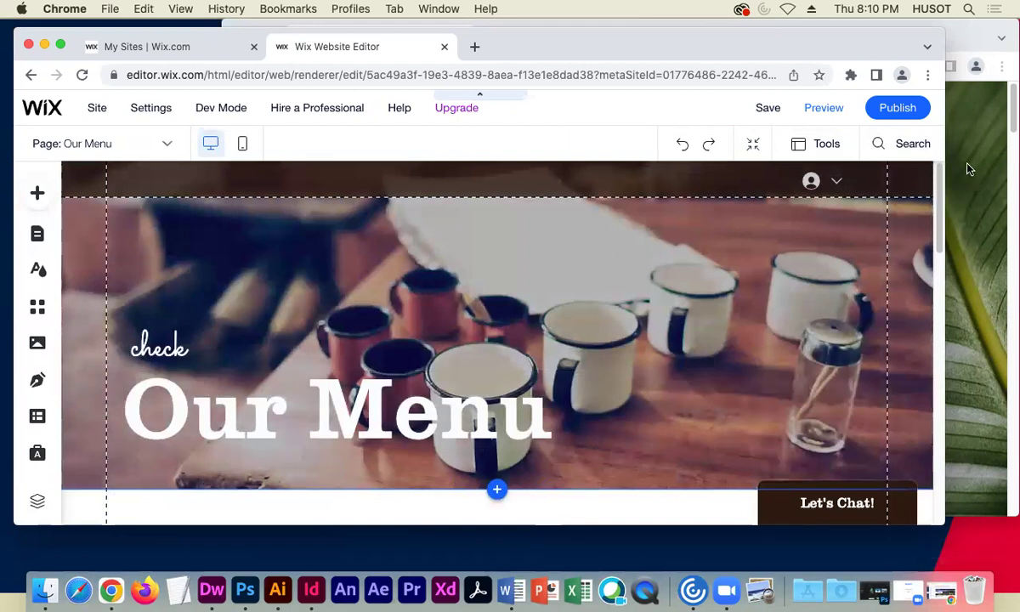
left_click(977, 170)
left_click(705, 425)
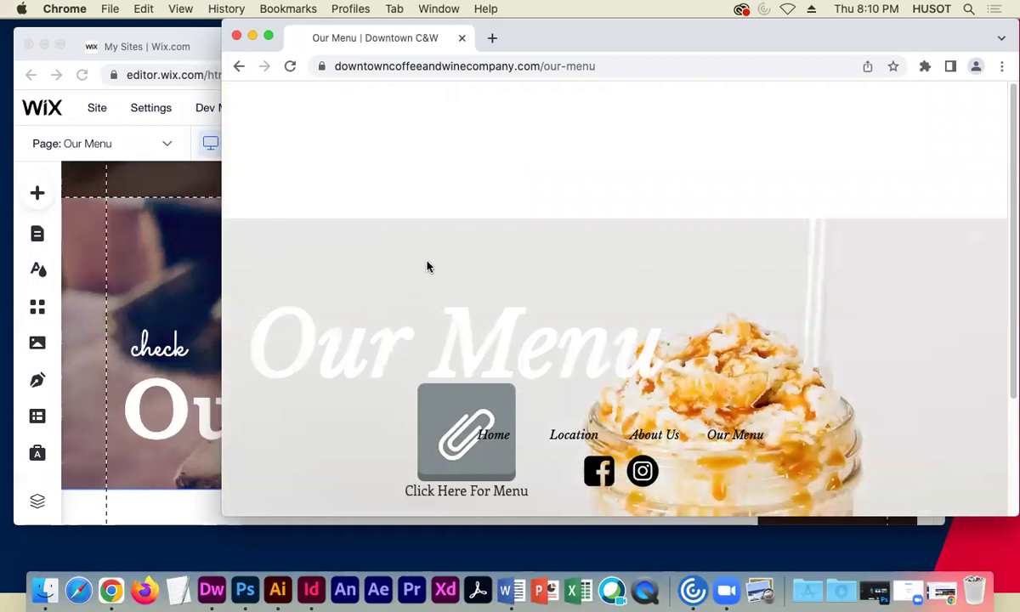
- Open the 'Click Here For Menu' PDF from the live Our Menu page in a new tab
scroll(310, 305, "down", 3)
scroll(312, 305, "down", 2)
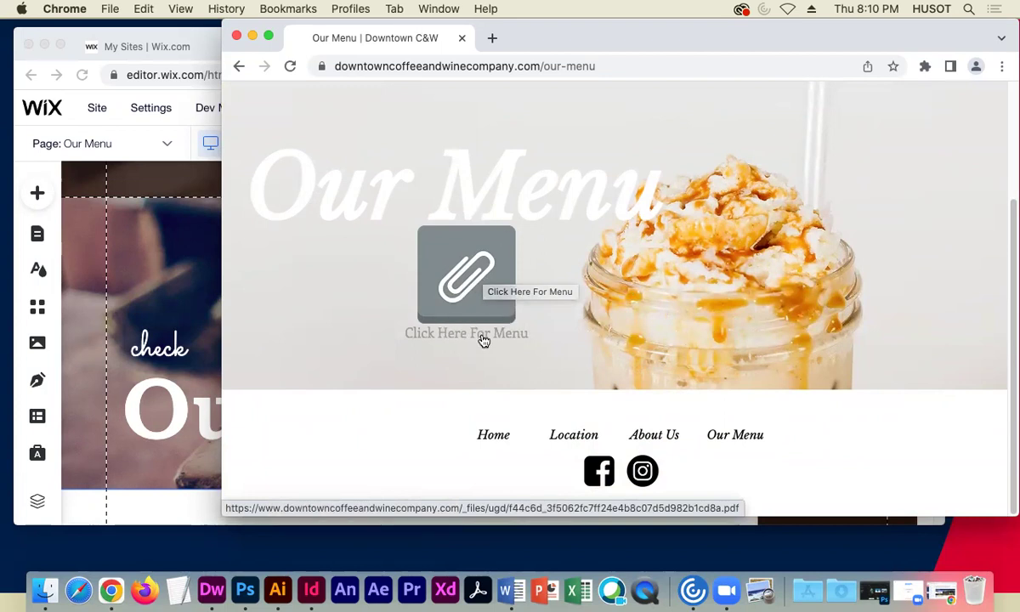
scroll(718, 307, "up", 3)
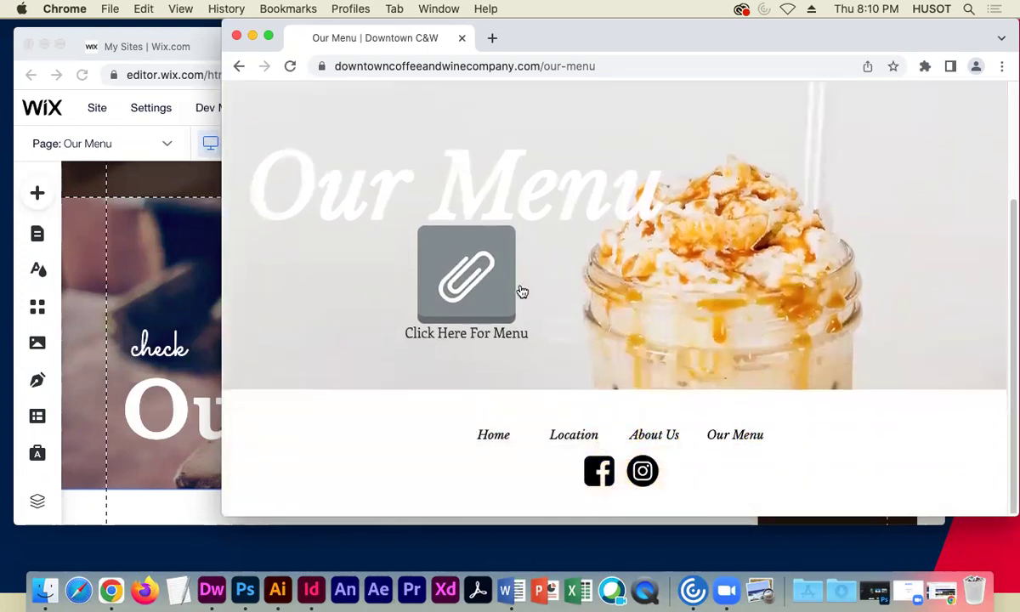
left_click(467, 276)
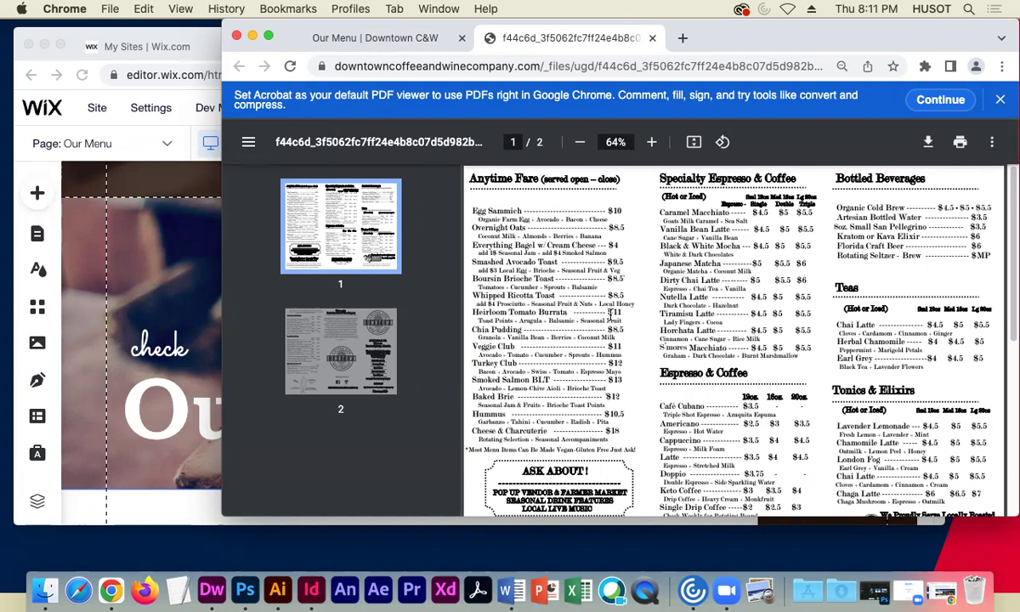
- Scroll through both pages of the menu PDF
scroll(542, 411, "down", 15)
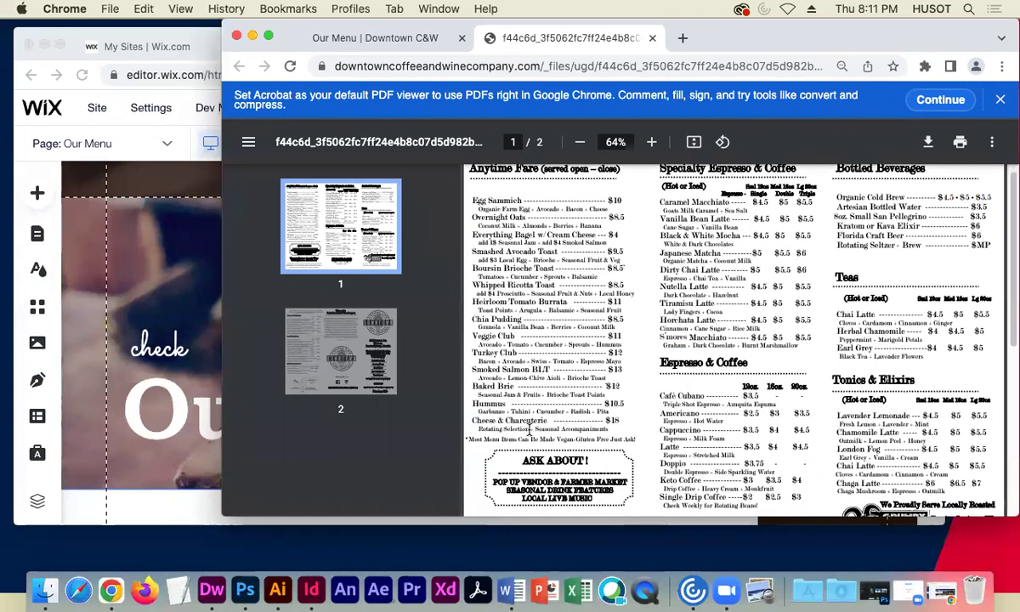
scroll(523, 423, "down", 1)
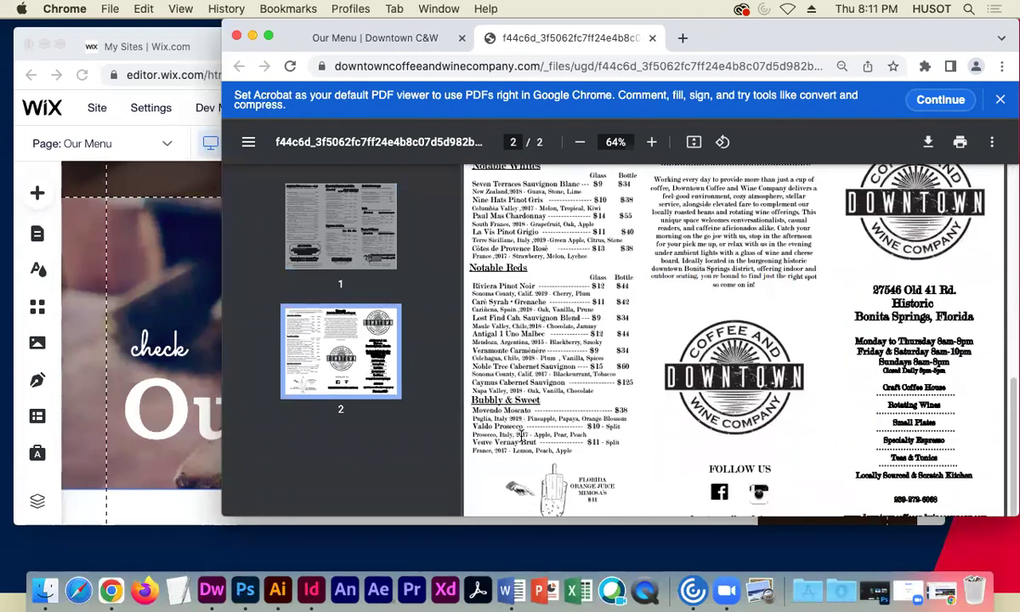
scroll(545, 446, "up", 3)
scroll(545, 449, "down", 1)
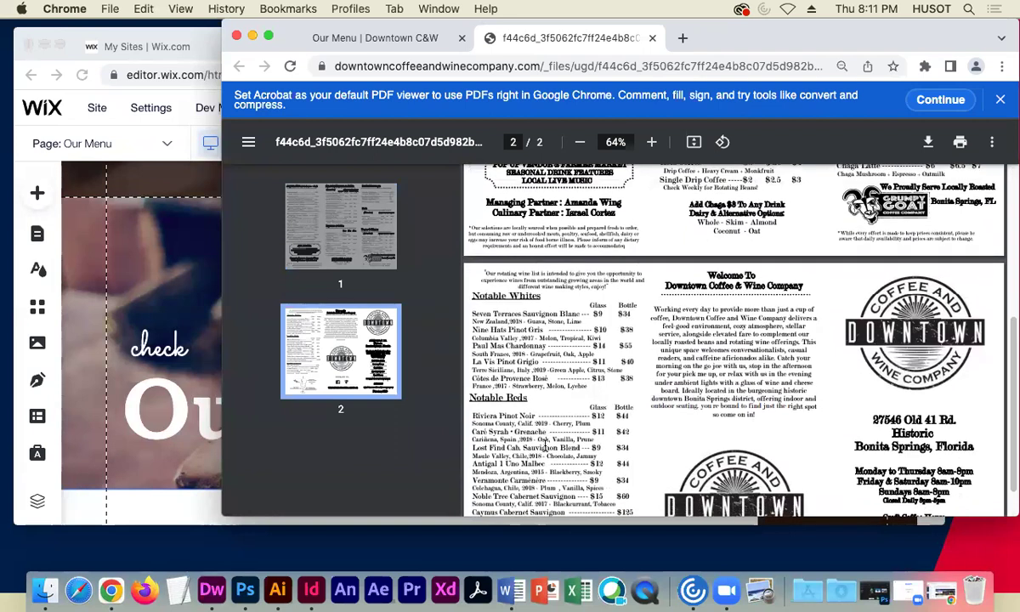
scroll(545, 450, "down", 1)
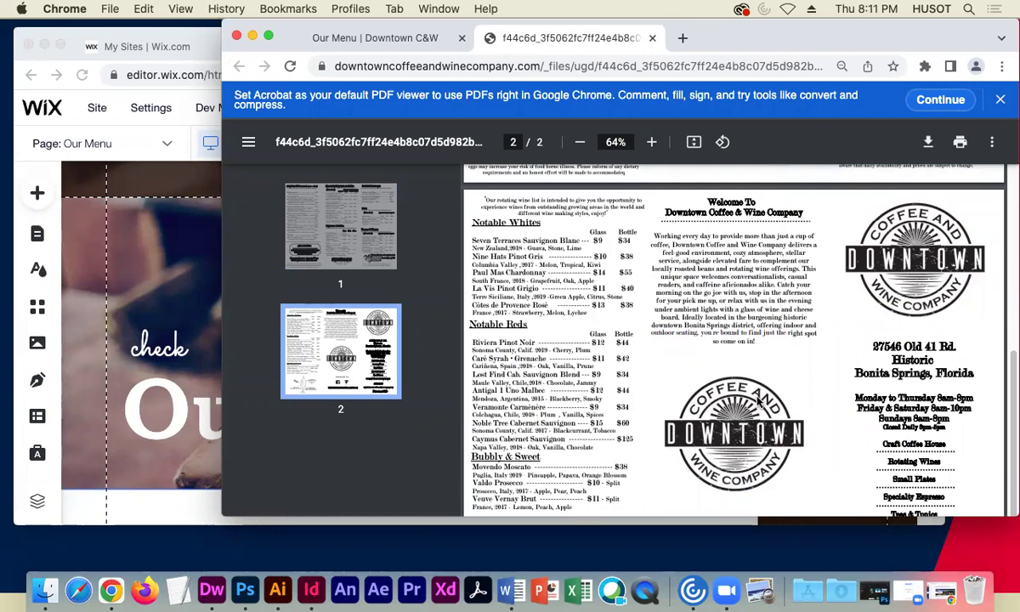
scroll(828, 420, "up", 5)
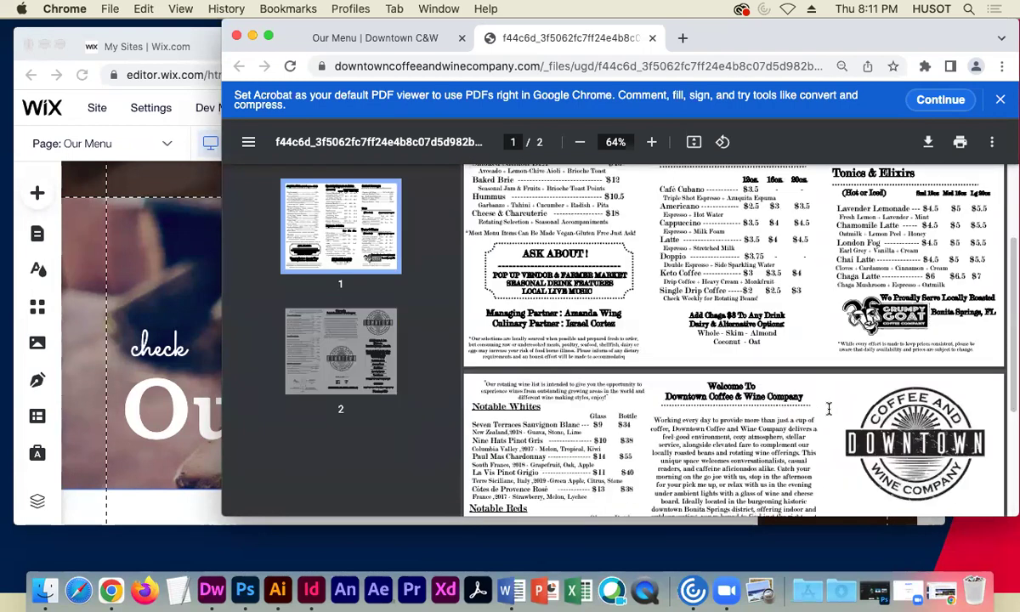
- Copy the menu PDF's web address, close its tab and return to the Wix editor
left_click(766, 61)
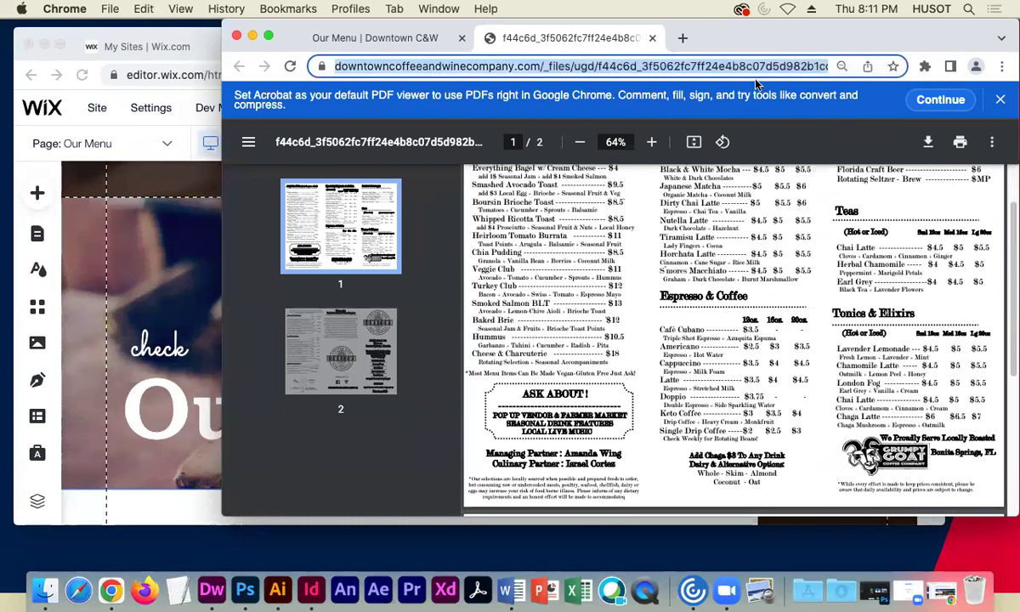
key("super+c")
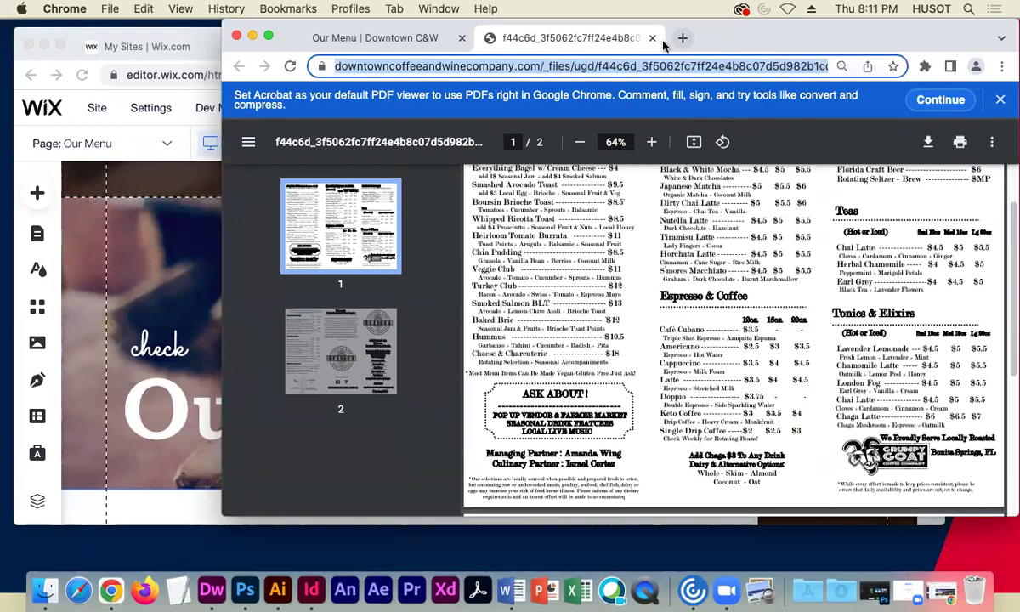
left_click(651, 40)
left_click(179, 229)
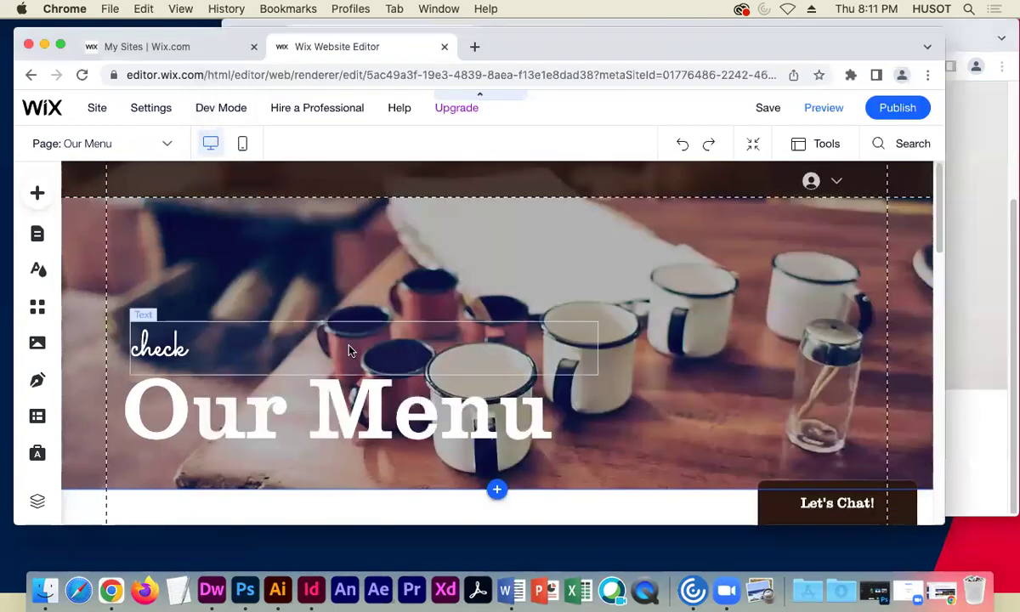
- Select the Our Menu heading and start editing its text
scroll(356, 350, "down", 5)
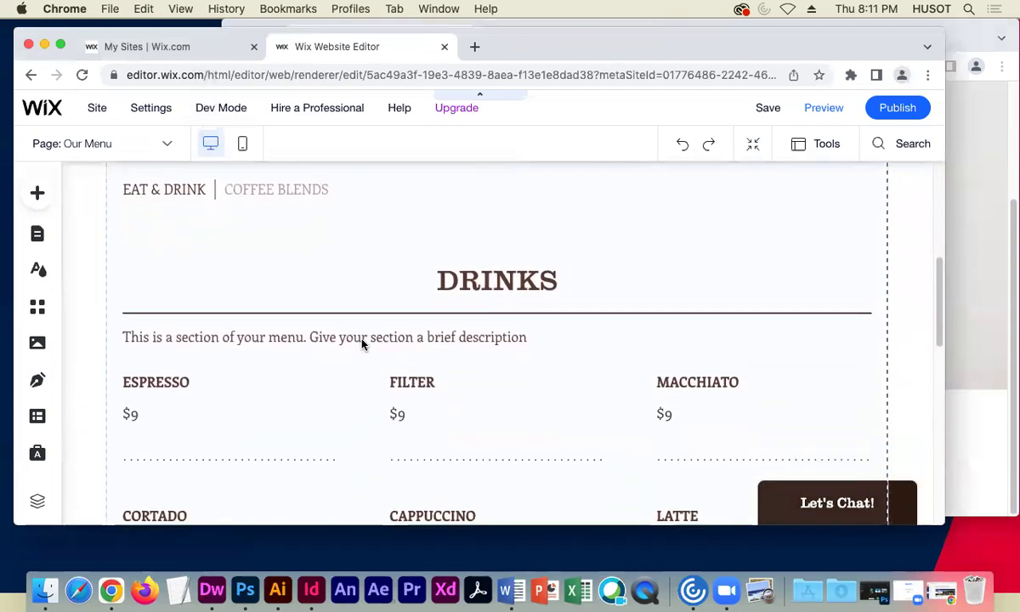
scroll(361, 342, "down", 8)
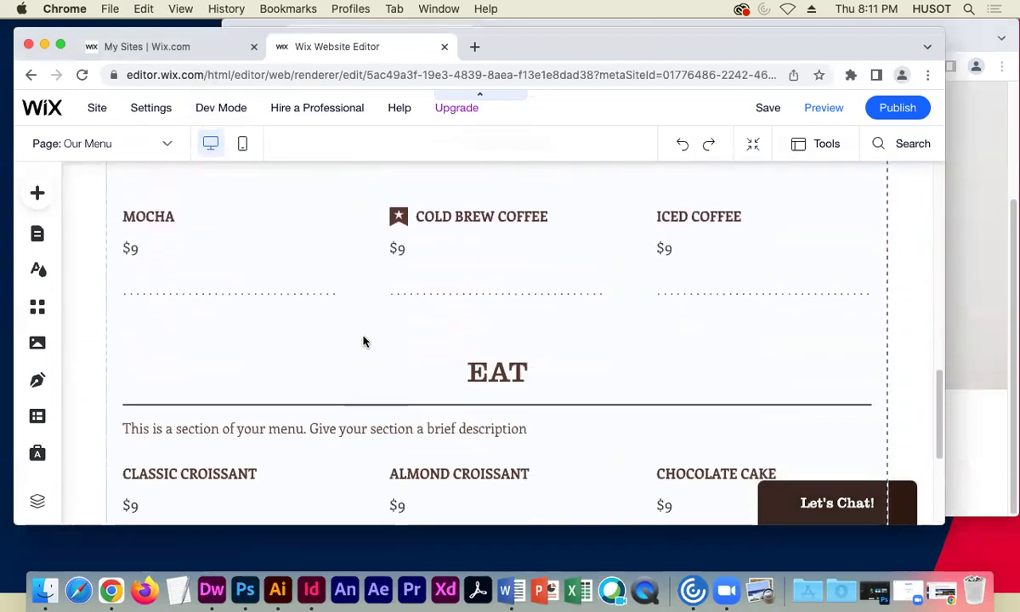
scroll(361, 338, "up", 10)
scroll(361, 337, "down", 4)
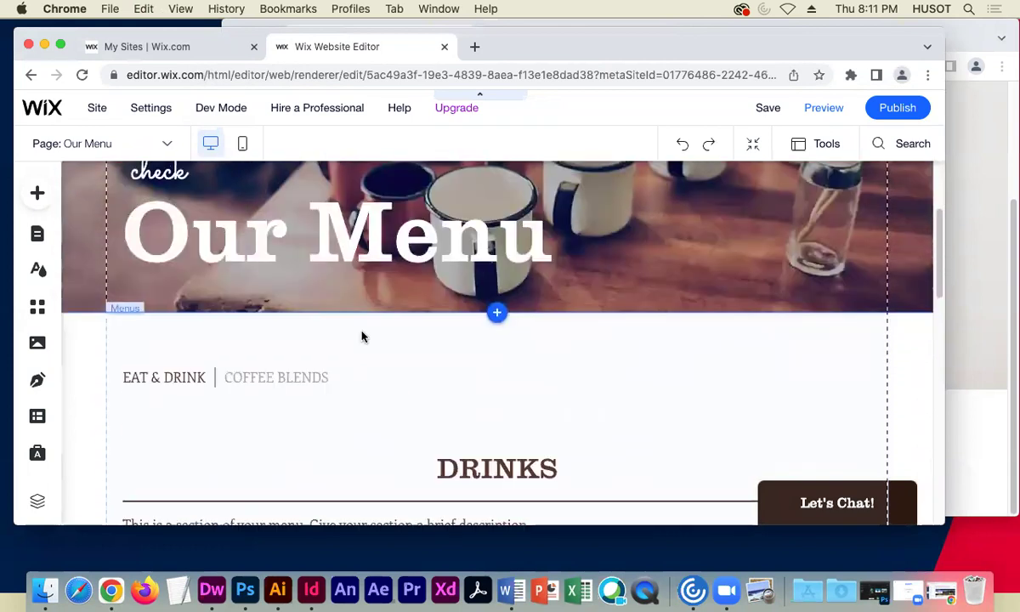
scroll(361, 337, "up", 1)
scroll(361, 338, "down", 8)
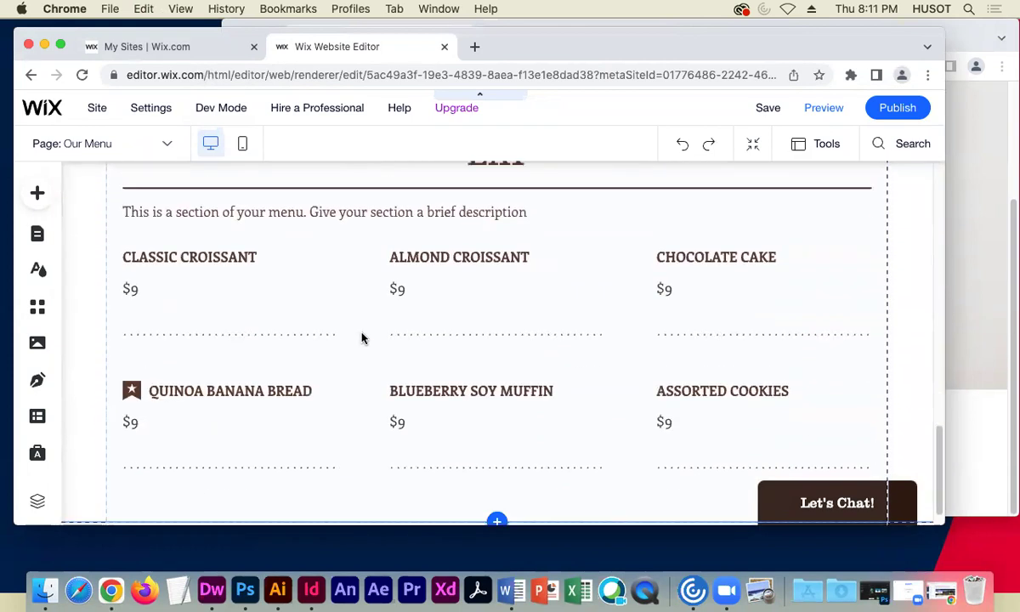
scroll(363, 337, "up", 15)
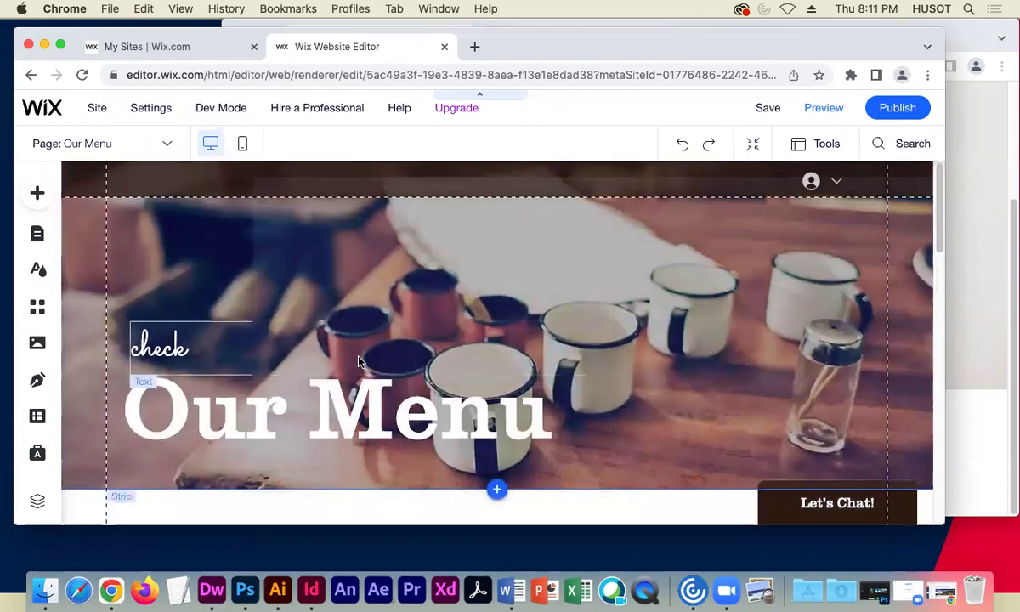
left_click(353, 407)
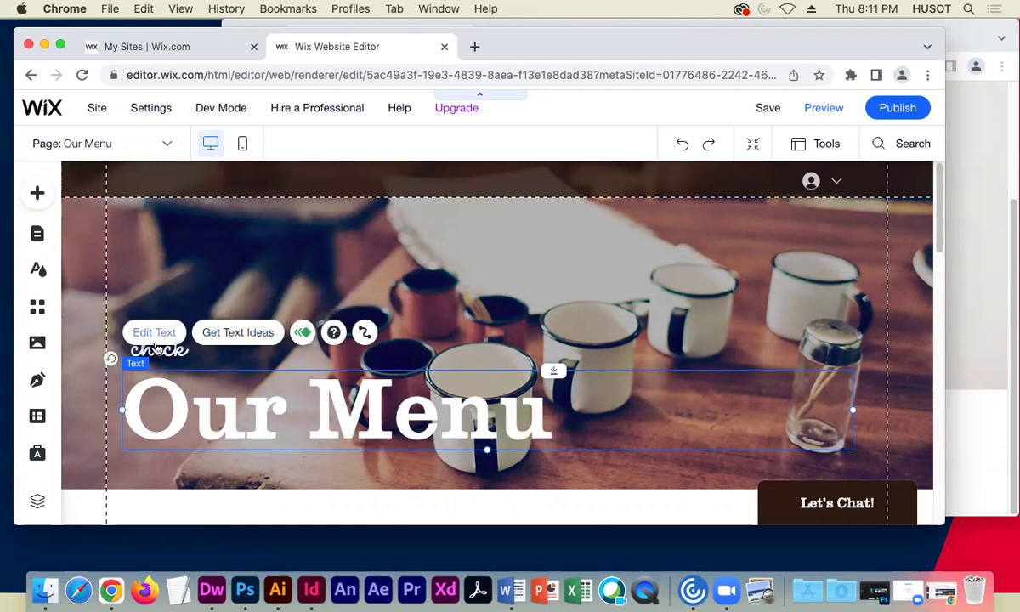
left_click(259, 351)
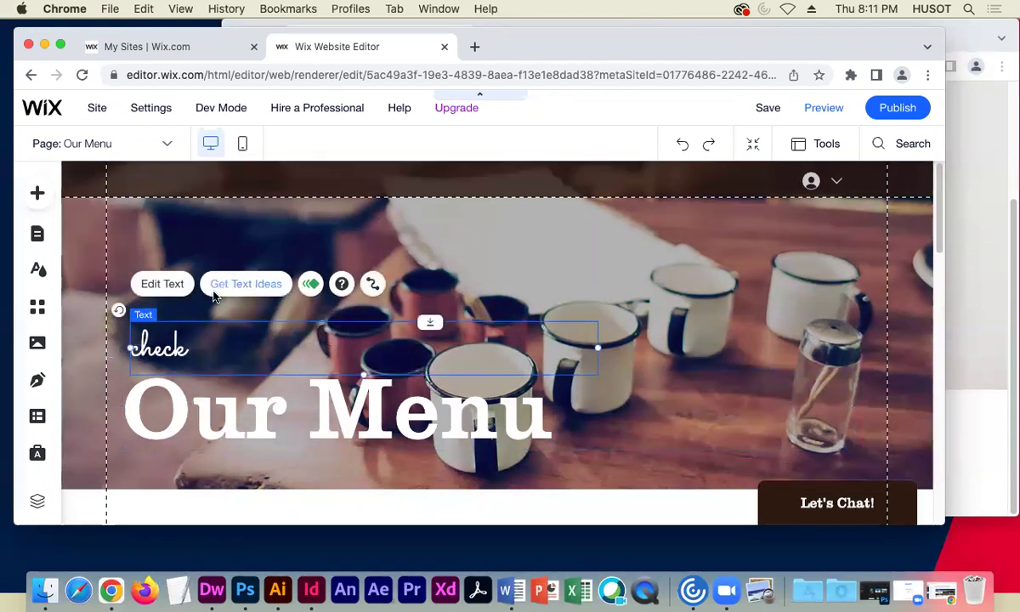
left_click(168, 283)
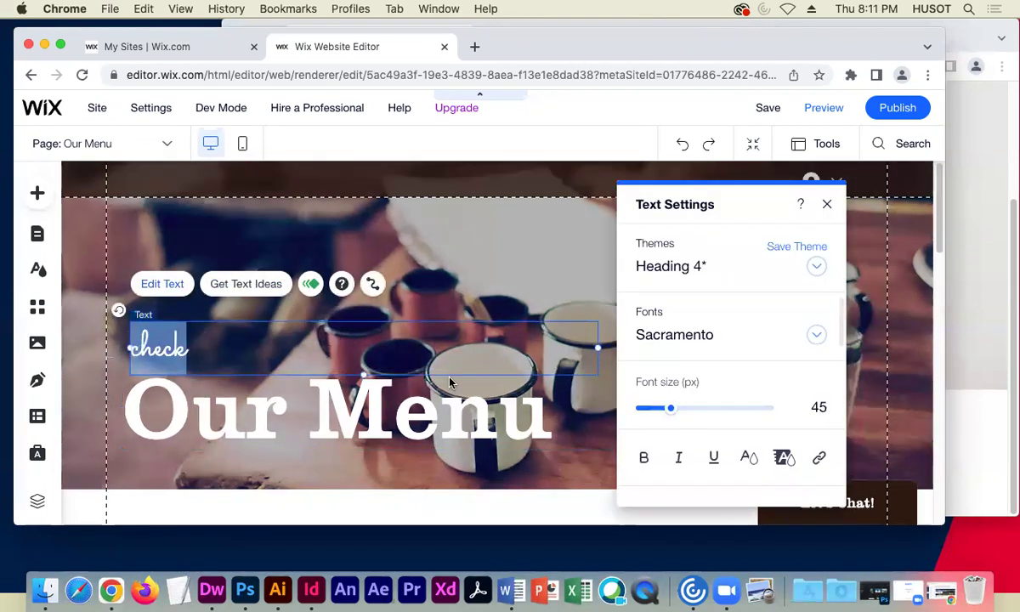
left_click(531, 400)
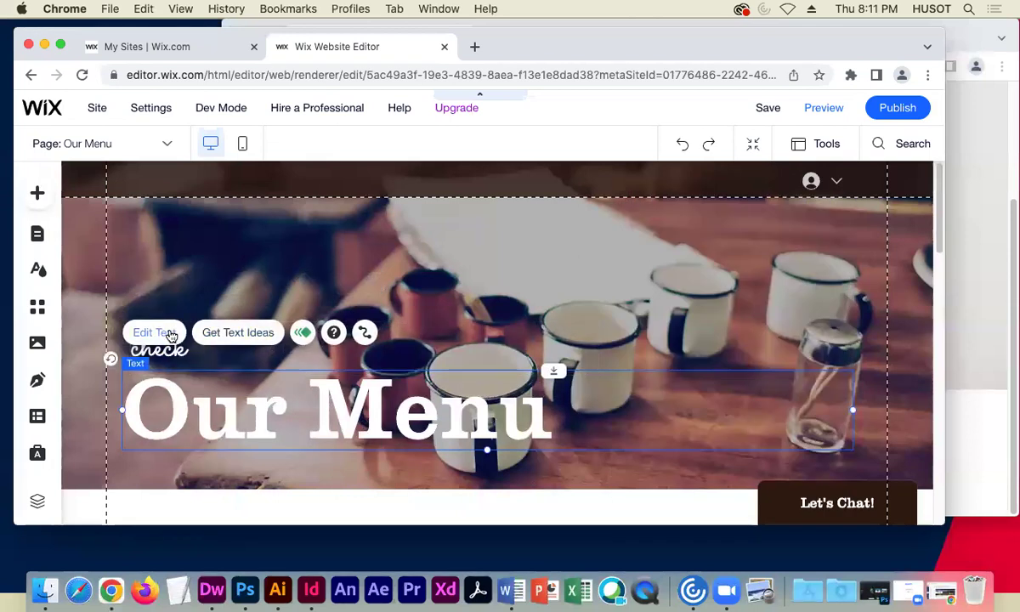
left_click(174, 336)
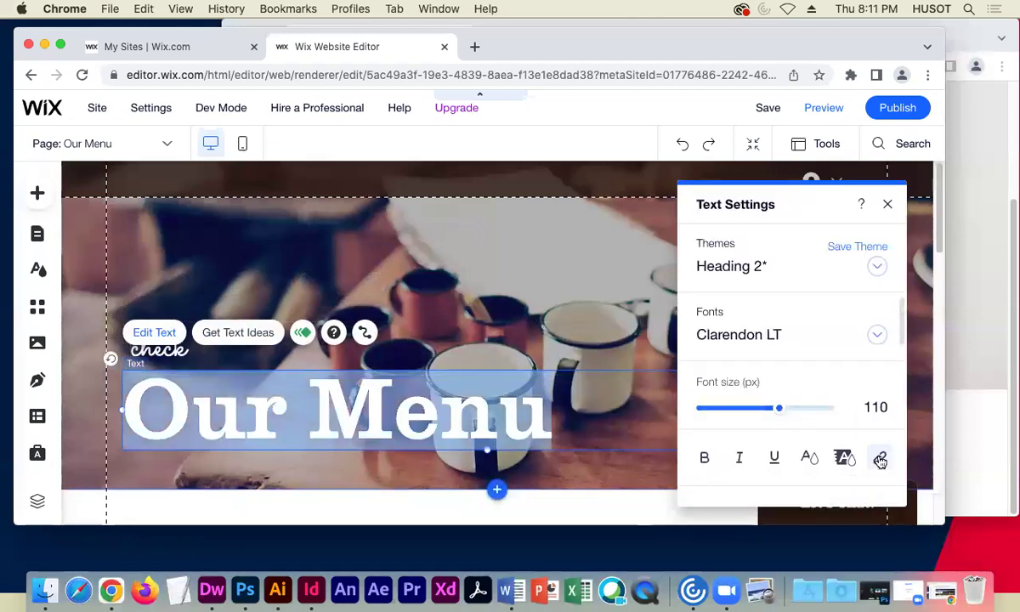
- Link the heading to the menu PDF's web address in a new window, then preview
left_click(879, 458)
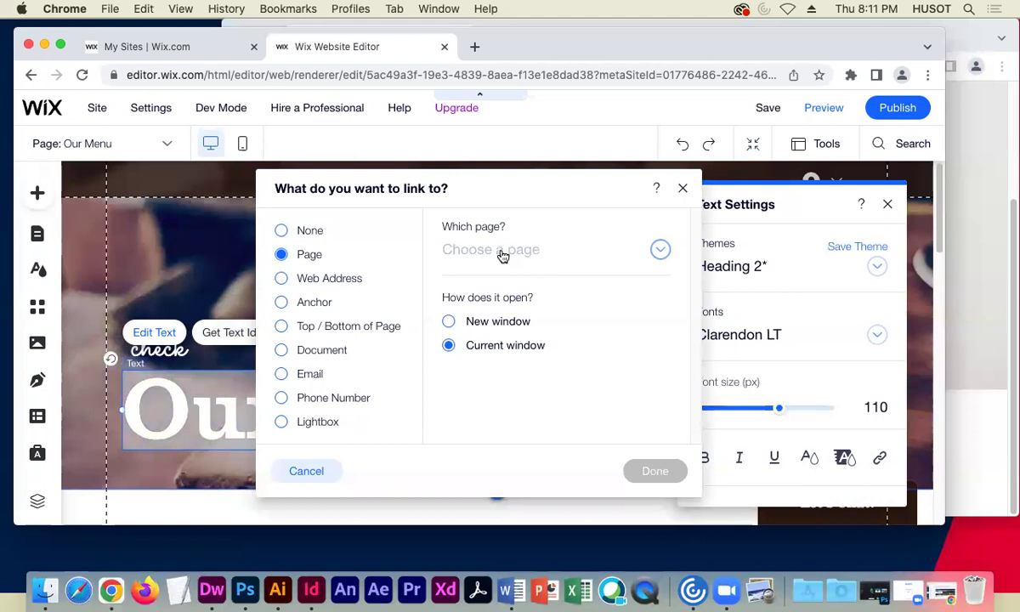
left_click(321, 280)
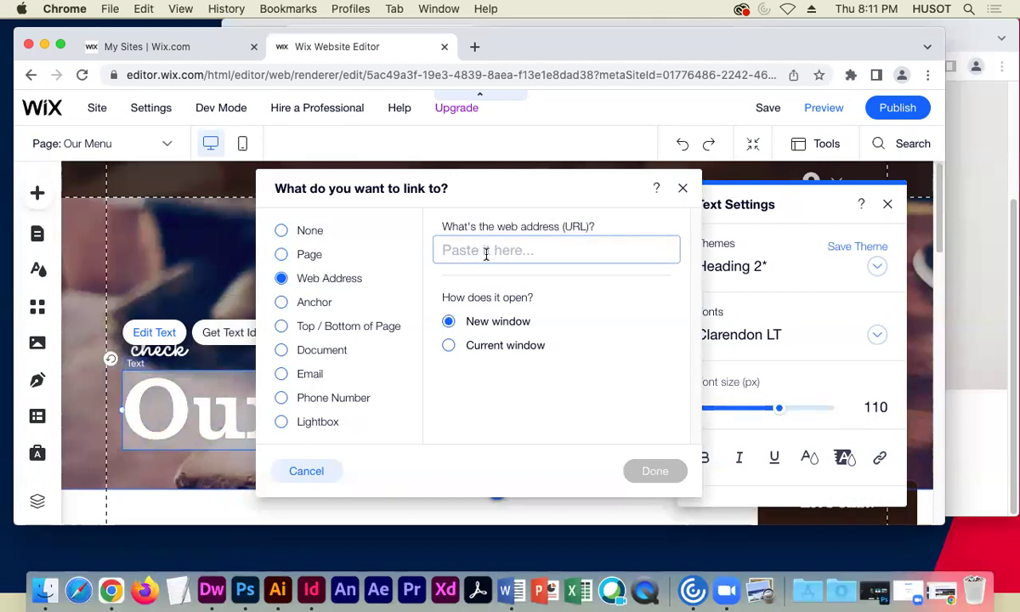
key("super+v")
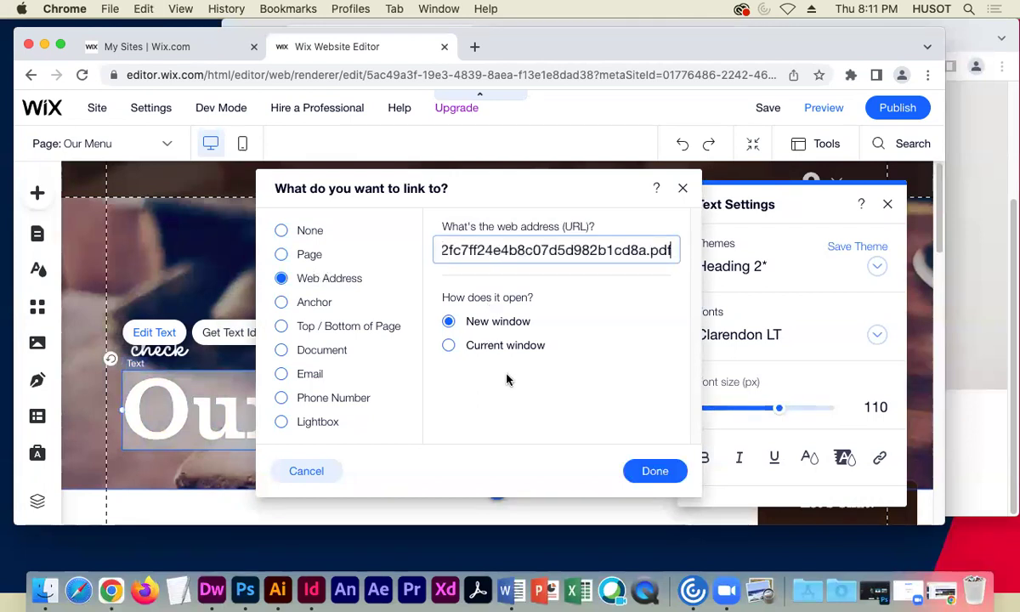
left_click(507, 380)
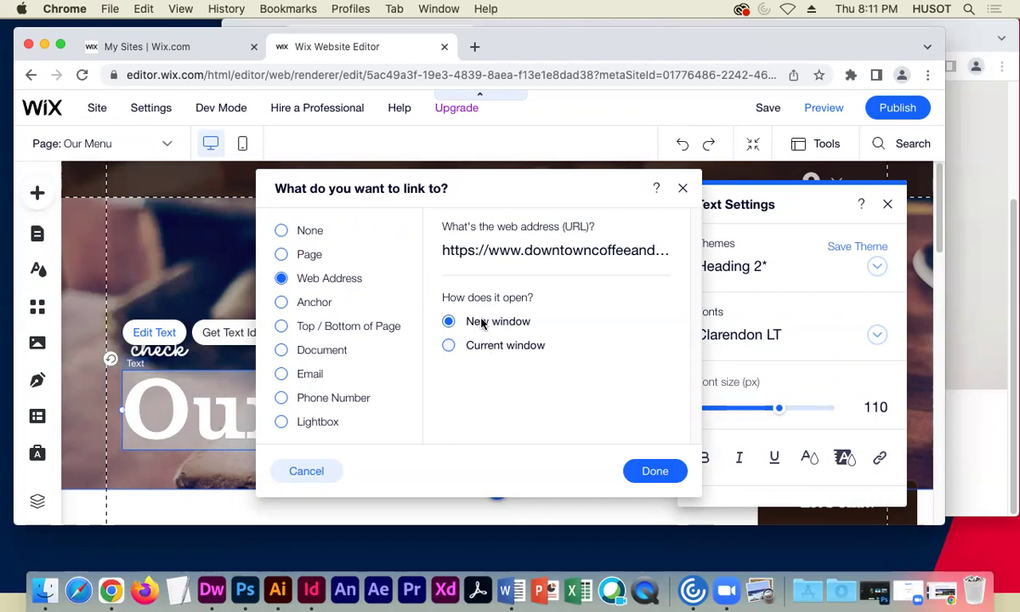
left_click(653, 470)
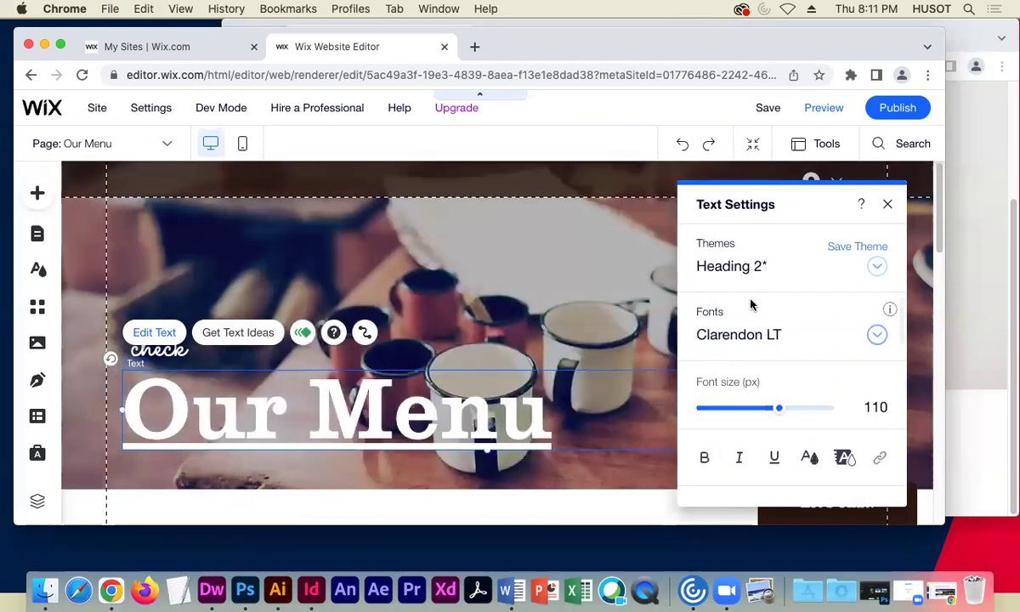
left_click(889, 207)
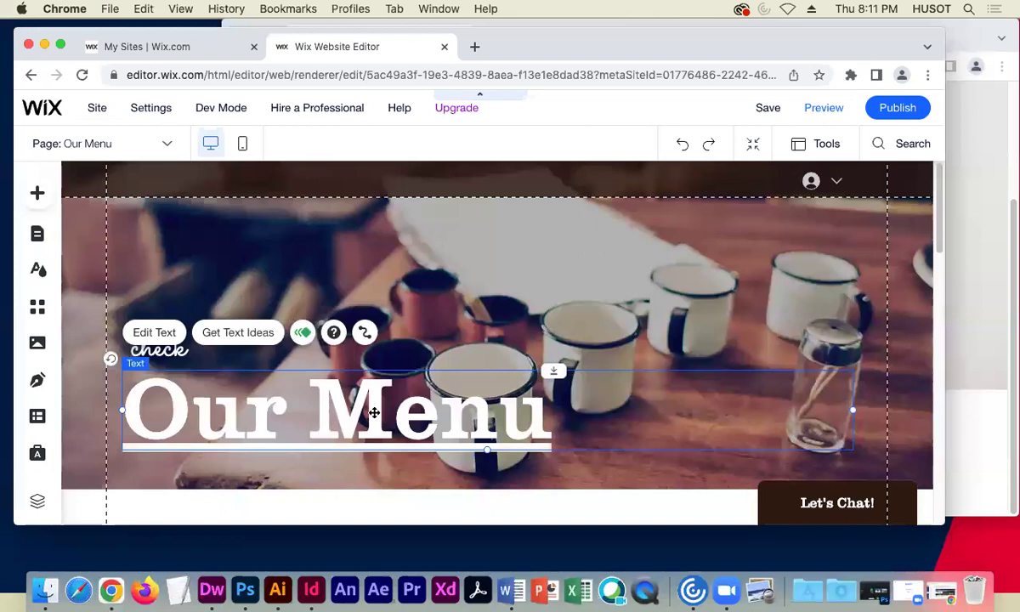
left_click(821, 108)
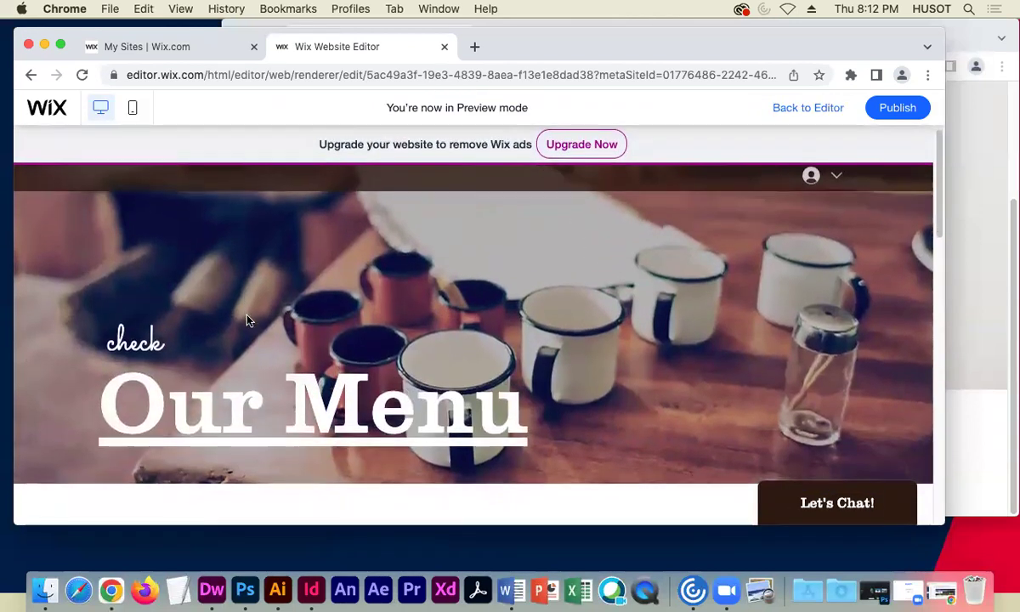
- Test the Our Menu heading's link to the menu PDF in Preview, then return to the editor
left_click(317, 398)
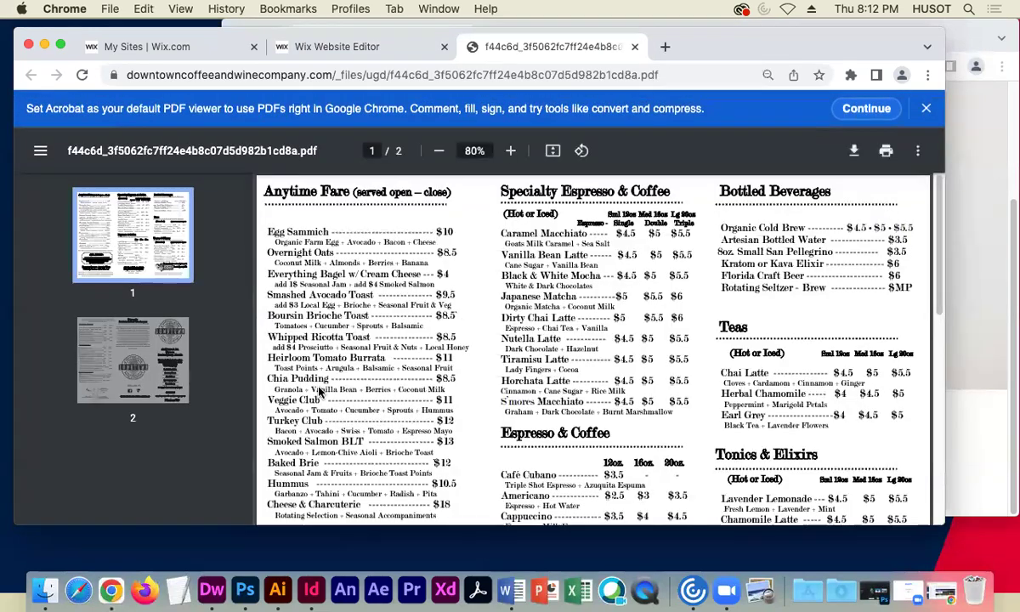
left_click(633, 48)
scroll(352, 339, "down", 3)
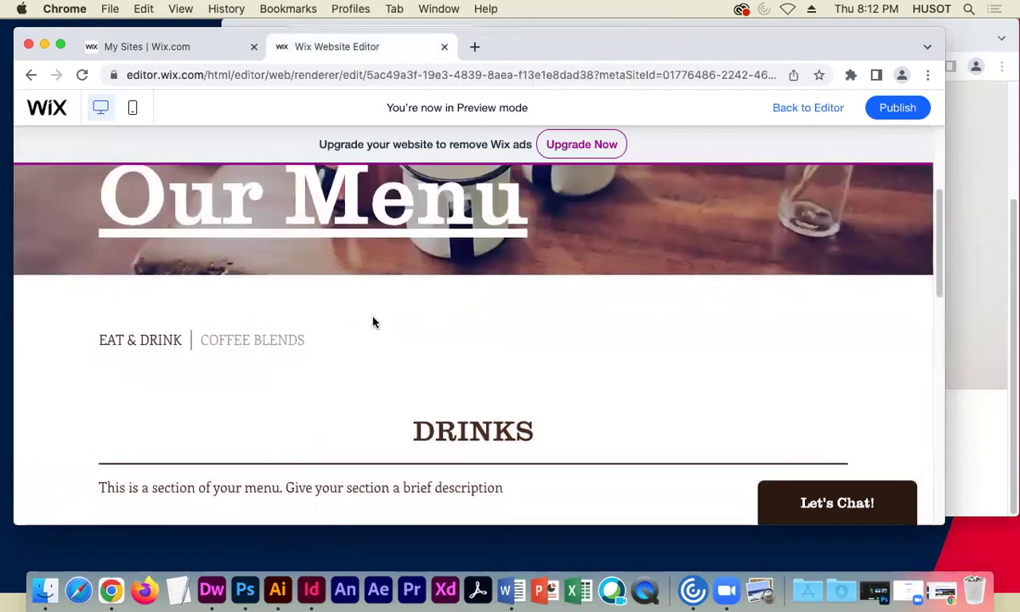
scroll(375, 321, "up", 5)
left_click(836, 102)
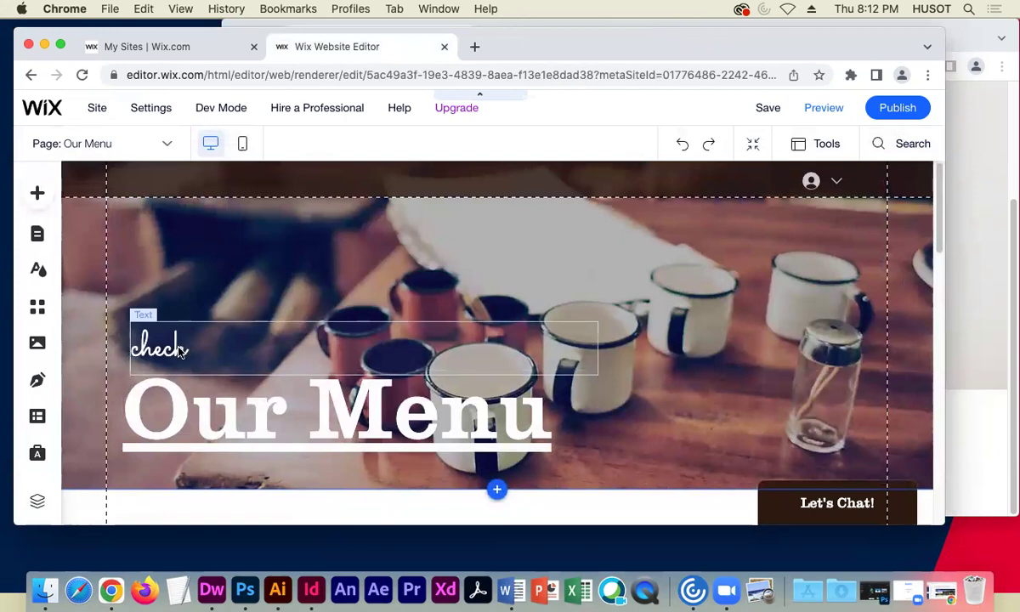
left_click(178, 349)
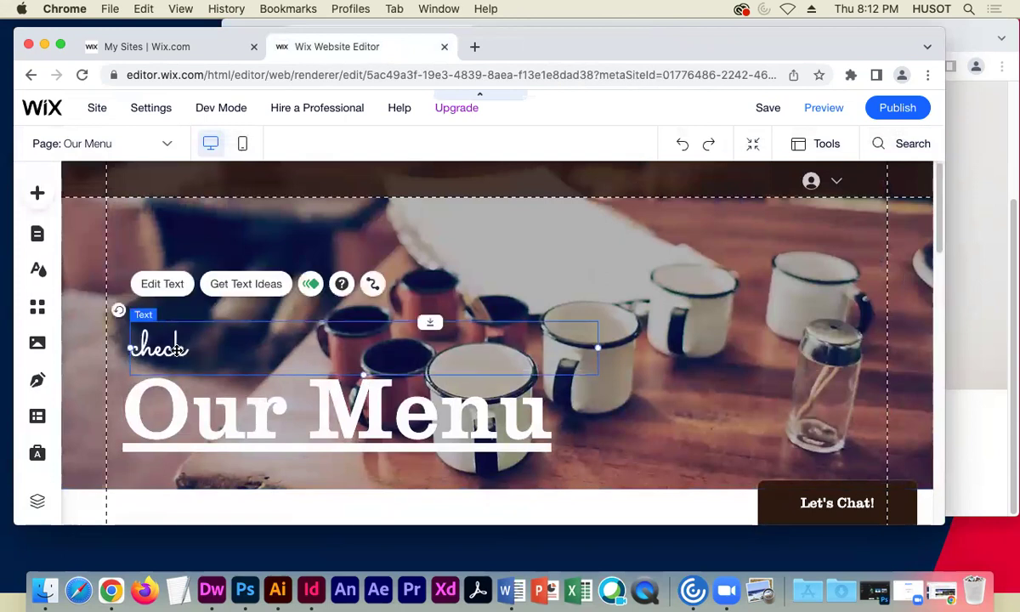
- Change the script 'check' text to 'check out'
double_click(179, 349)
left_click(186, 347)
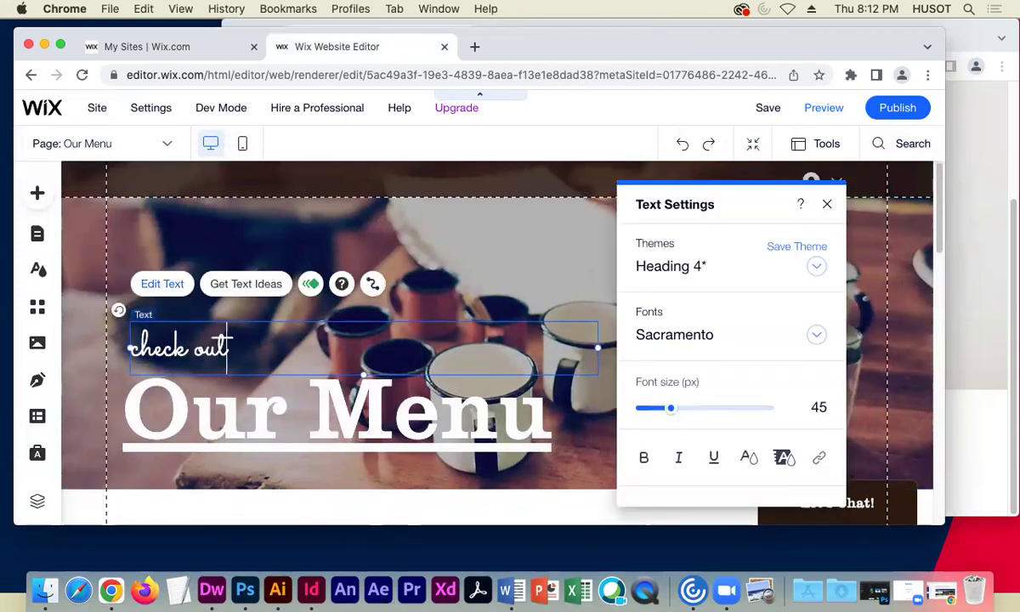
type("out")
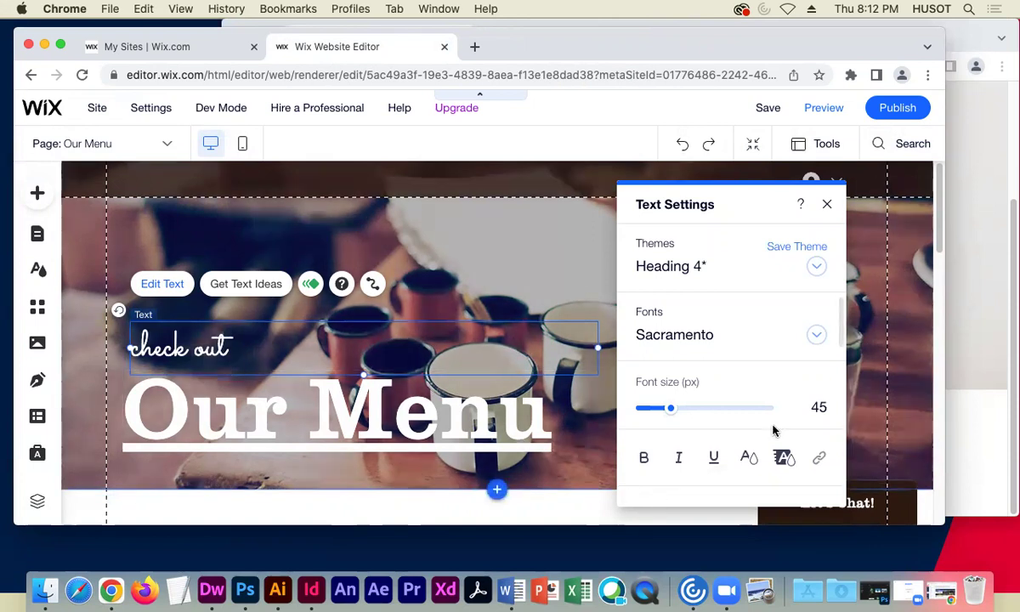
left_click(198, 316)
- Compare the page with the live Our Menu page and select the Our Menu header strip
scroll(145, 342, "down", 5)
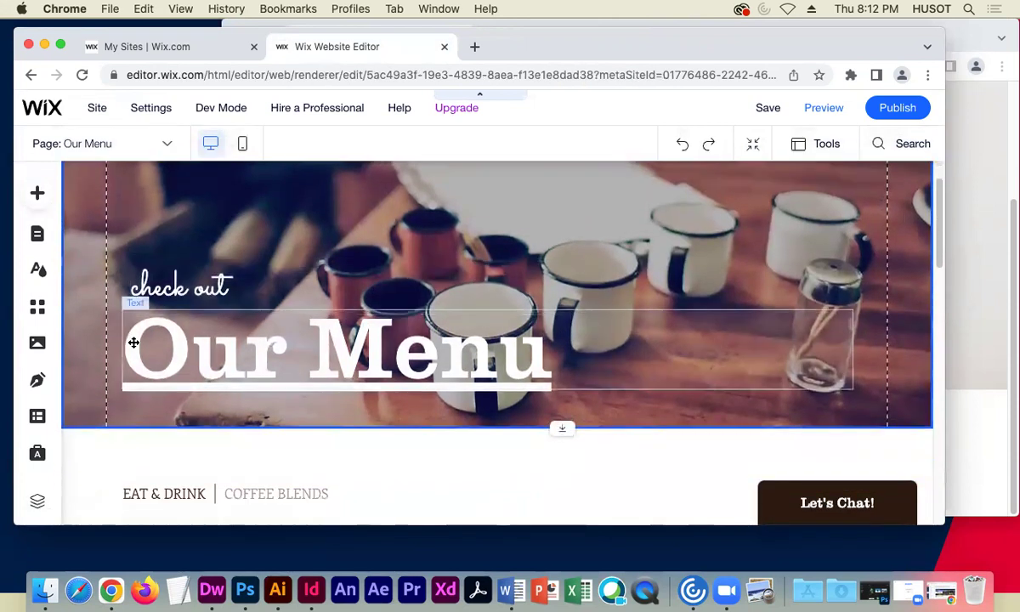
scroll(177, 355, "down", 7)
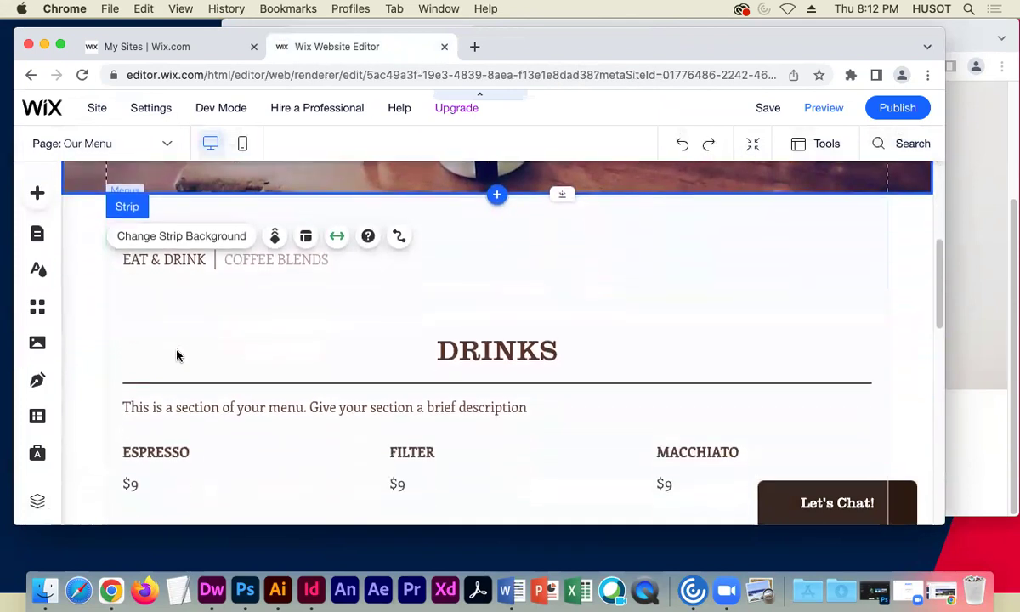
scroll(177, 355, "down", 2)
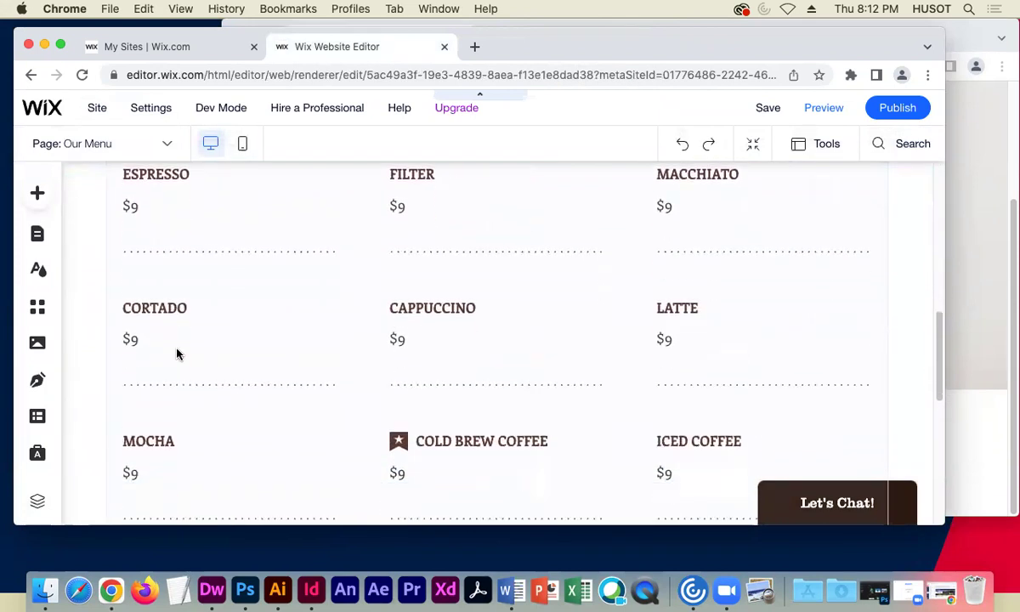
key("super+grave")
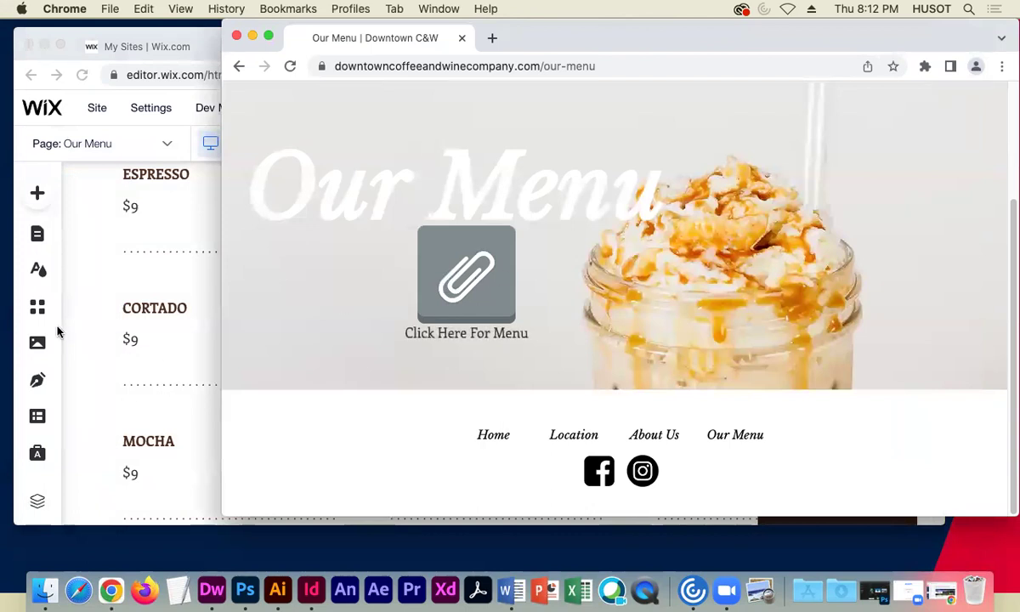
left_click(109, 309)
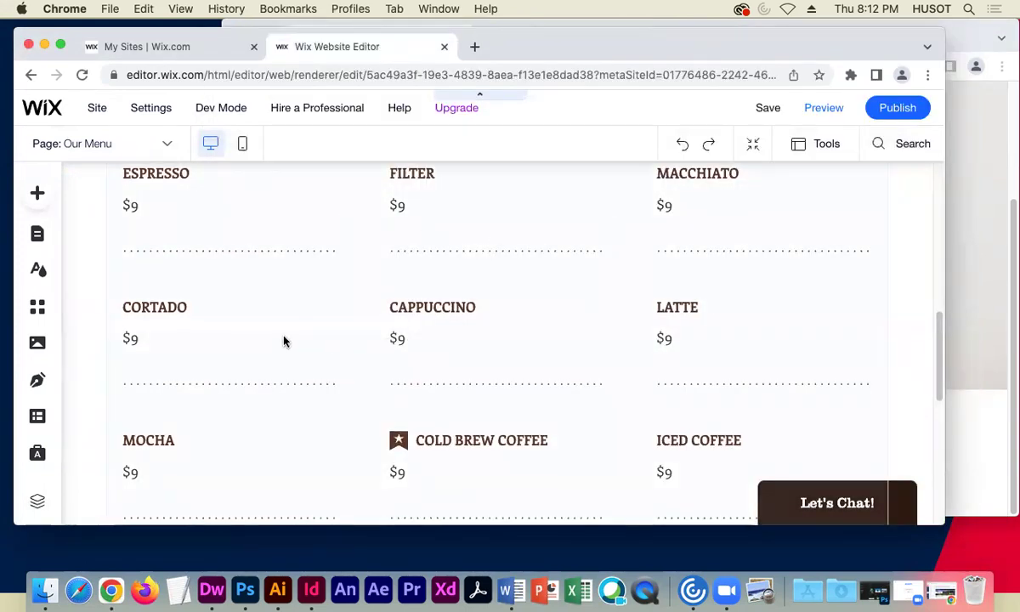
scroll(283, 339, "down", 12)
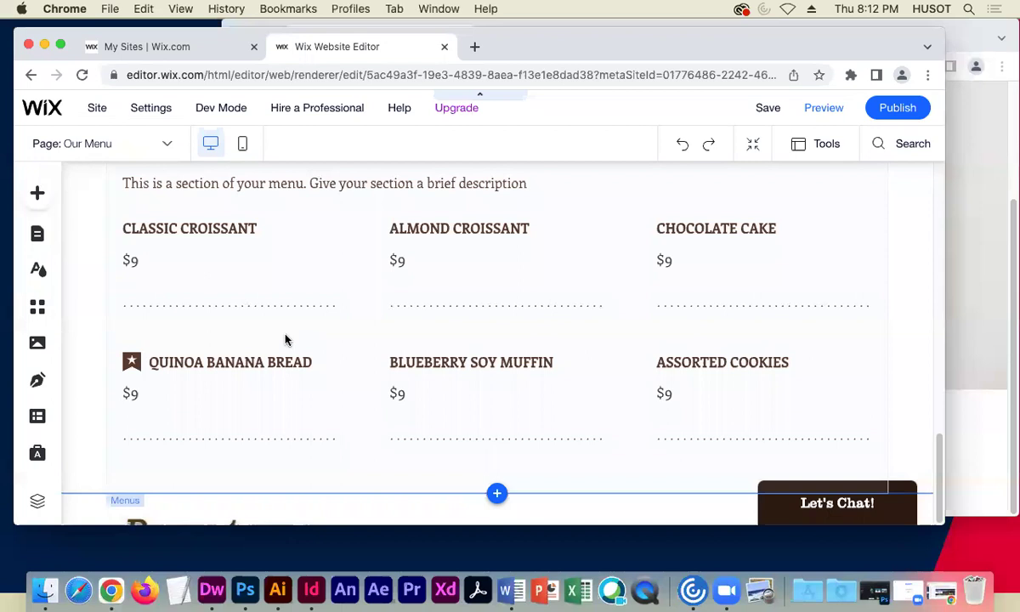
scroll(285, 338, "up", 15)
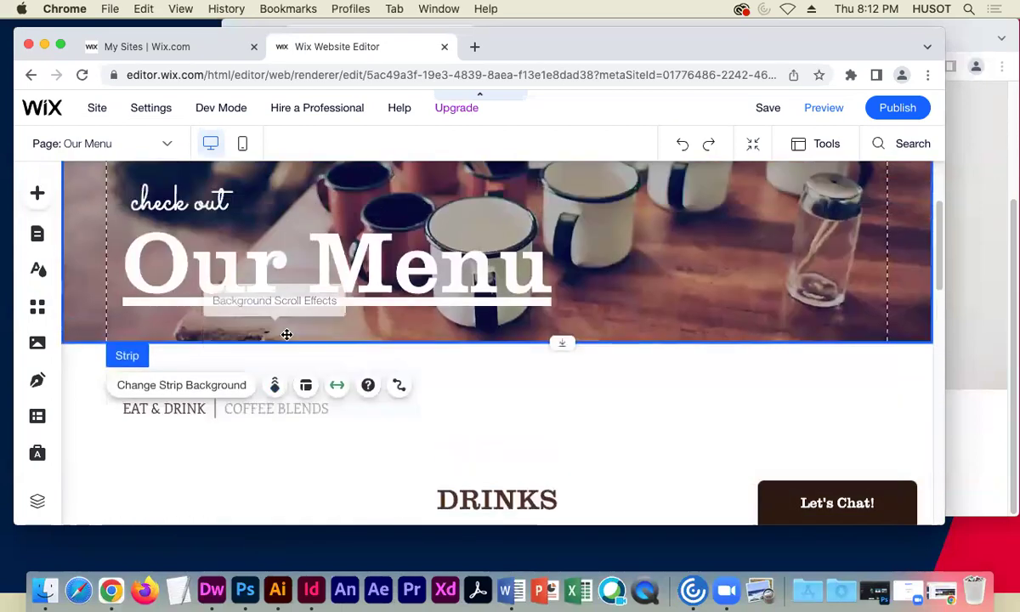
left_click(328, 254)
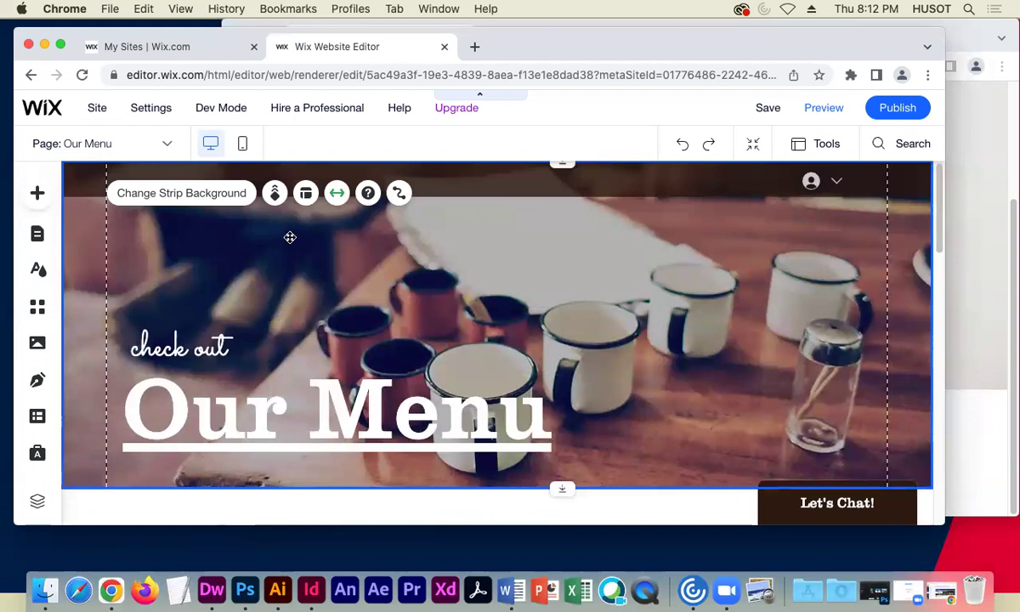
- Save the site changes and publish the Downtown Coffee site
left_click(769, 108)
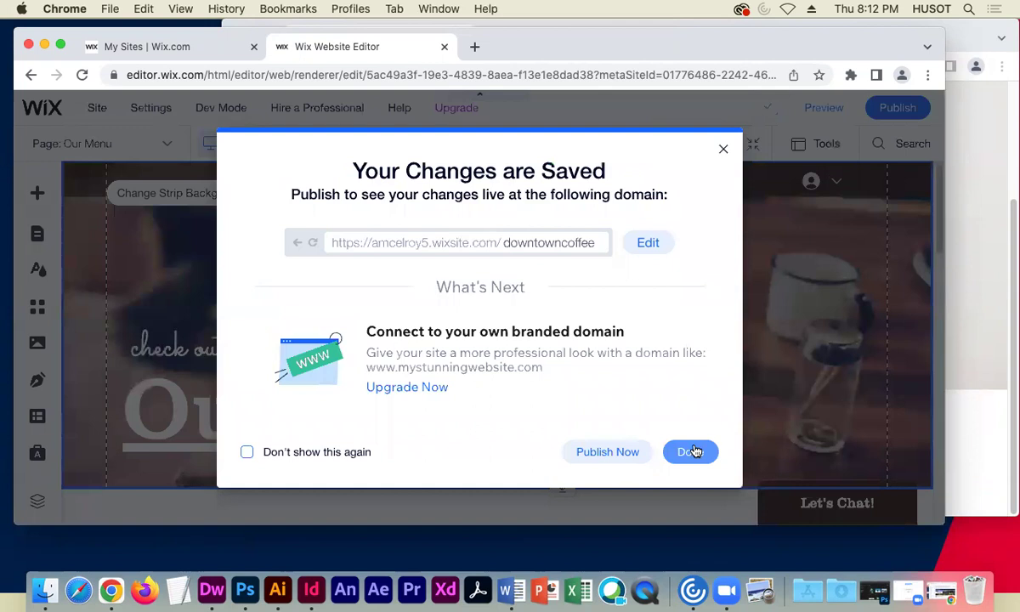
left_click(688, 450)
left_click(899, 109)
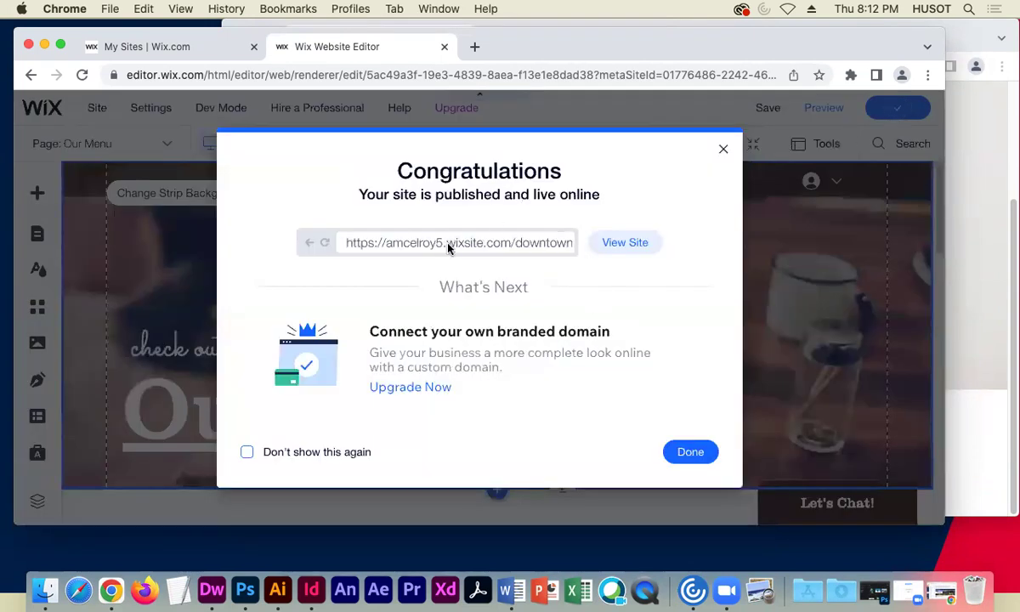
- View the published site, scroll through the live Home page, then close its tab
left_click(627, 243)
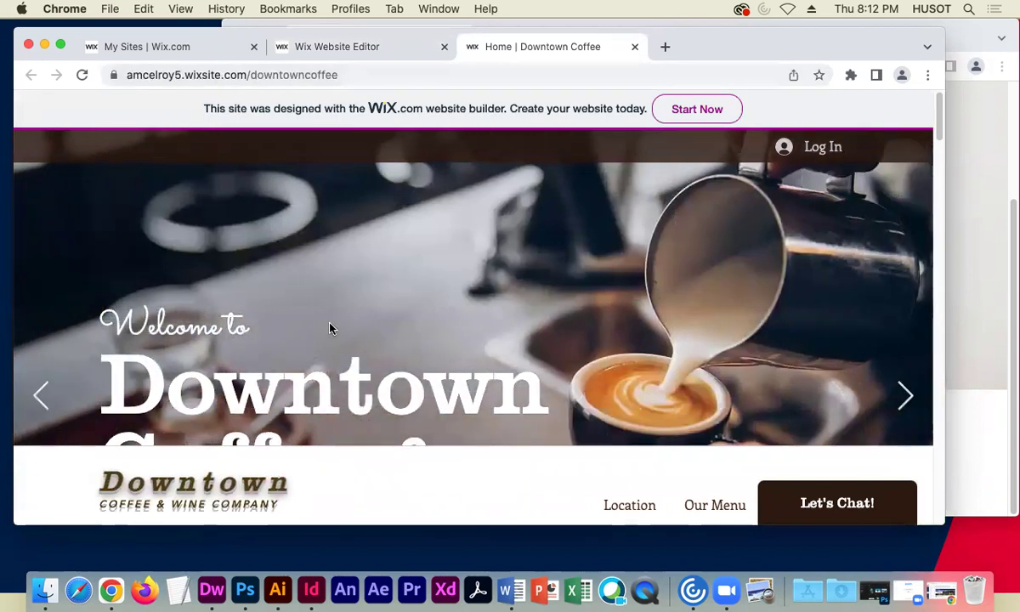
scroll(330, 325, "down", 5)
scroll(417, 325, "down", 3)
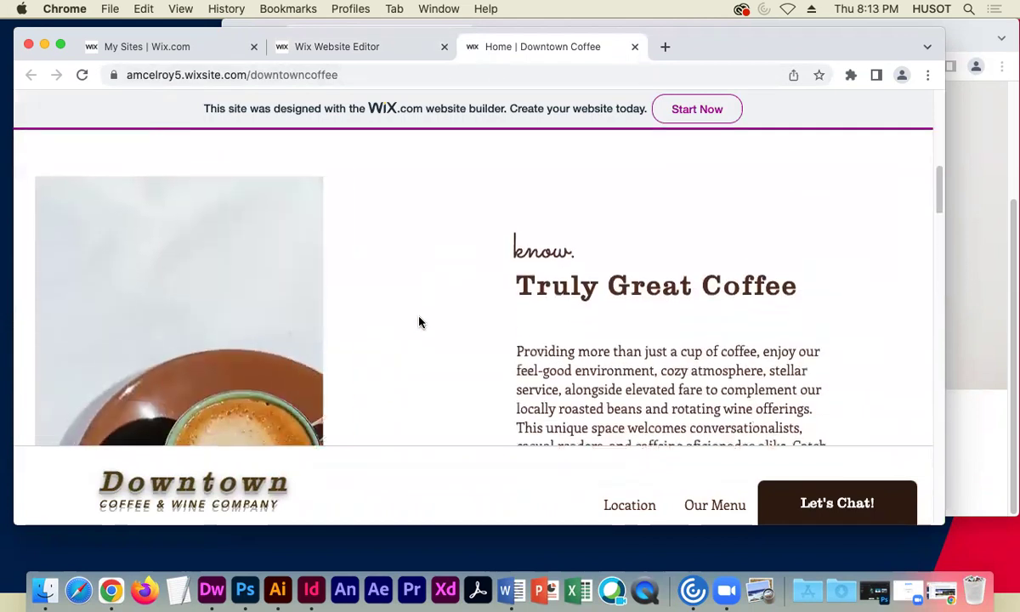
scroll(419, 323, "down", 5)
scroll(419, 323, "down", 15)
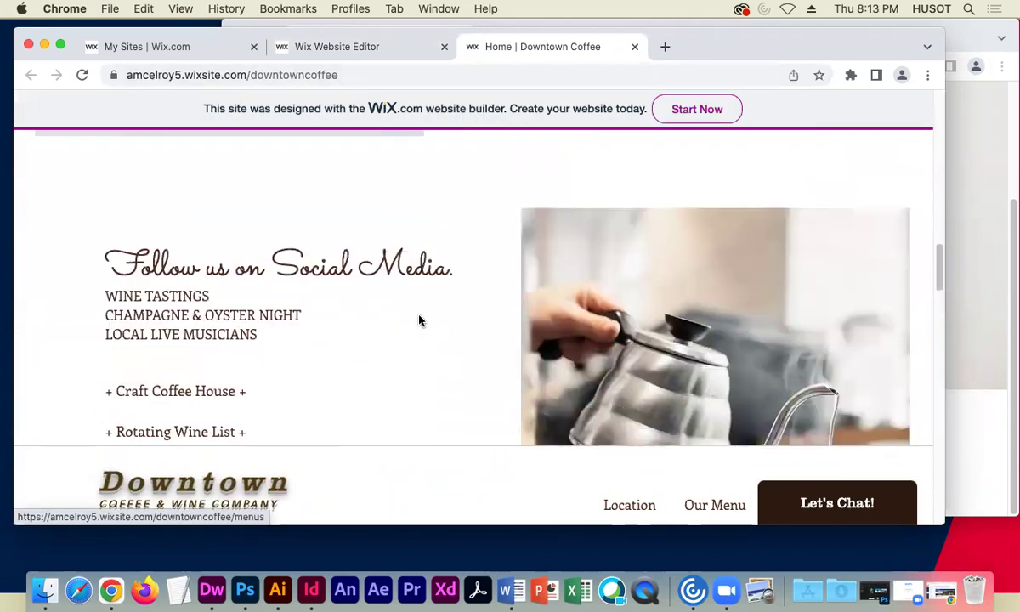
scroll(417, 320, "down", 10)
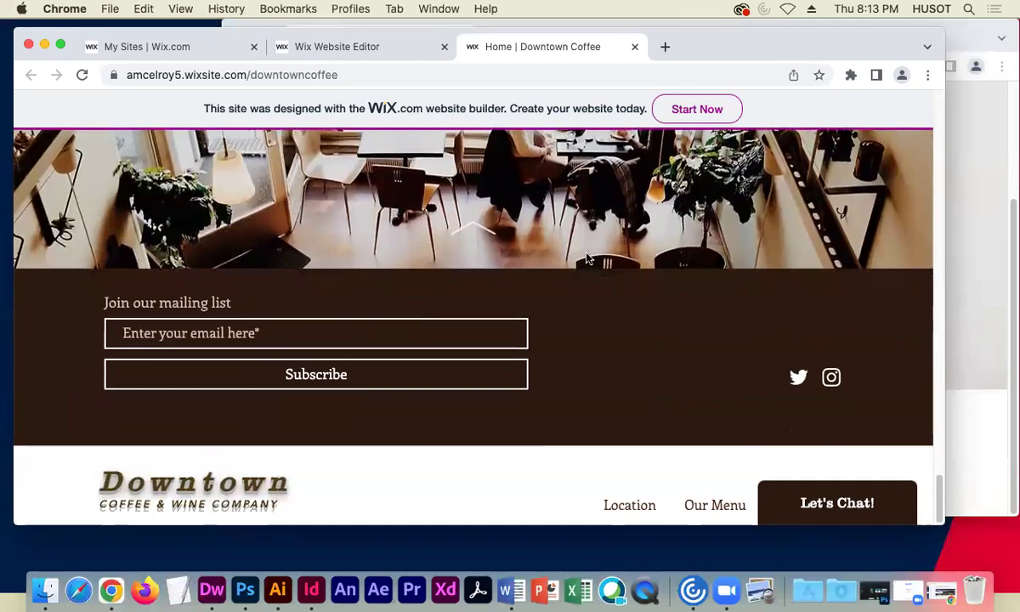
left_click(633, 48)
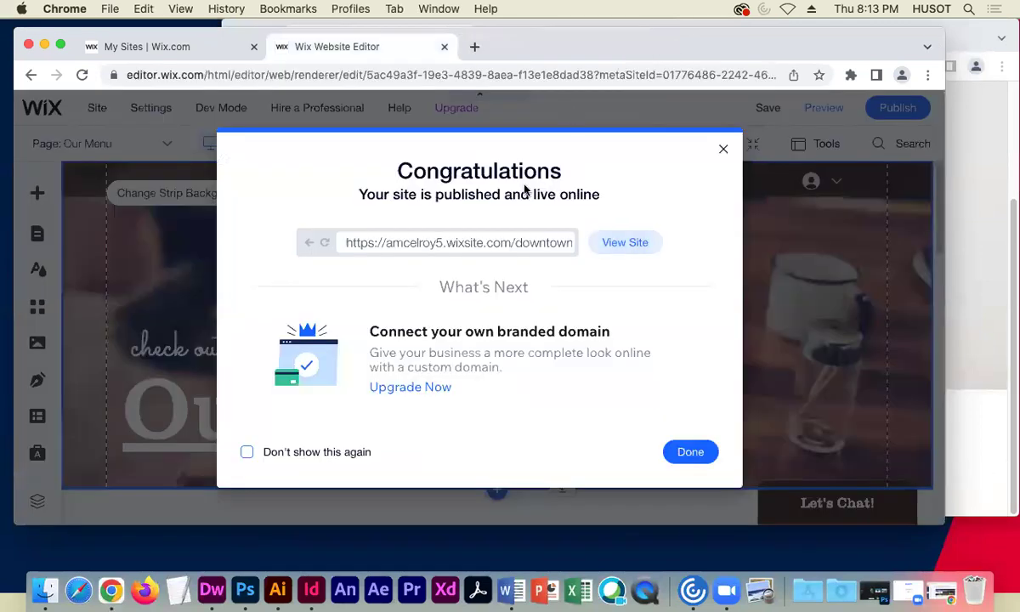
- Switch the editor to the About Us page and review its Order Online menu of $9.00 items
left_click(688, 451)
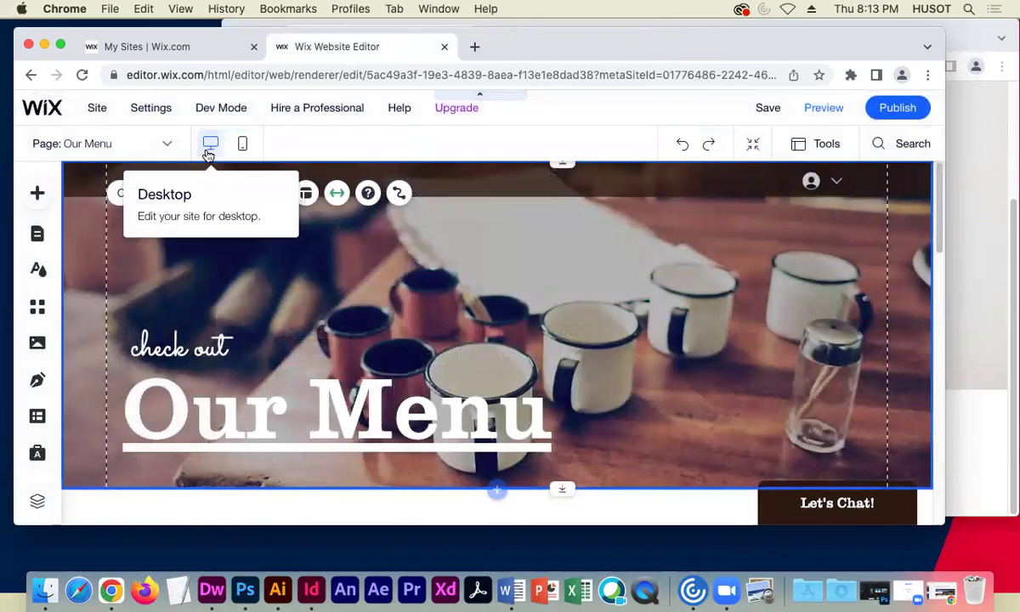
left_click(141, 146)
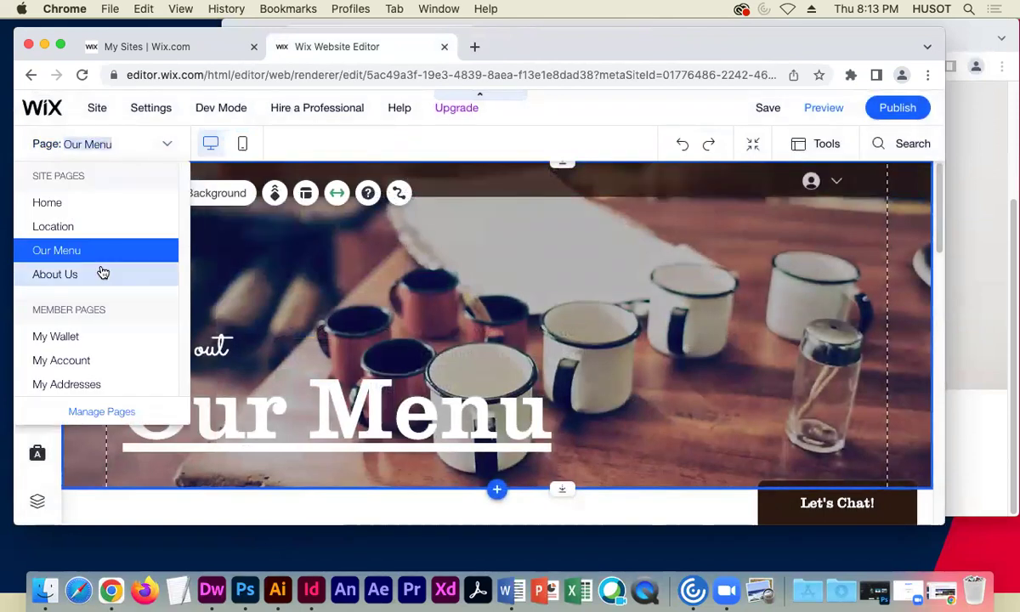
left_click(98, 273)
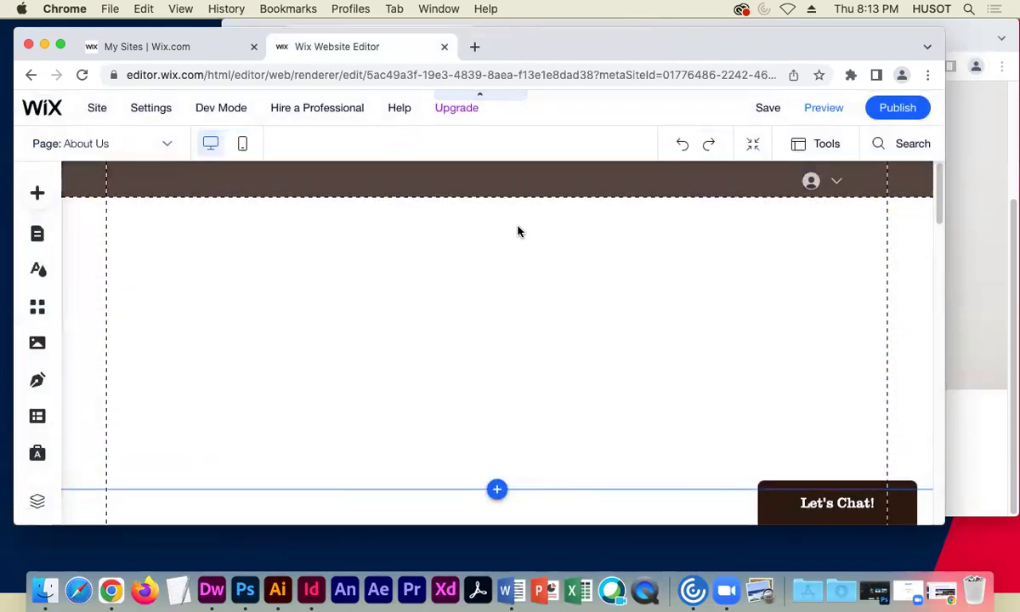
scroll(452, 288, "down", 5)
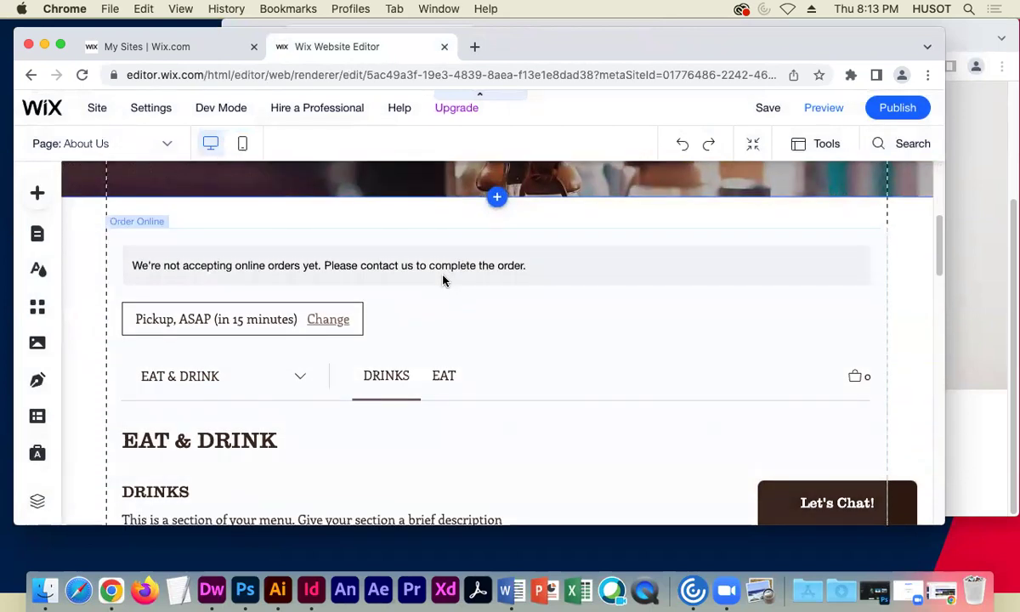
scroll(399, 344, "down", 2)
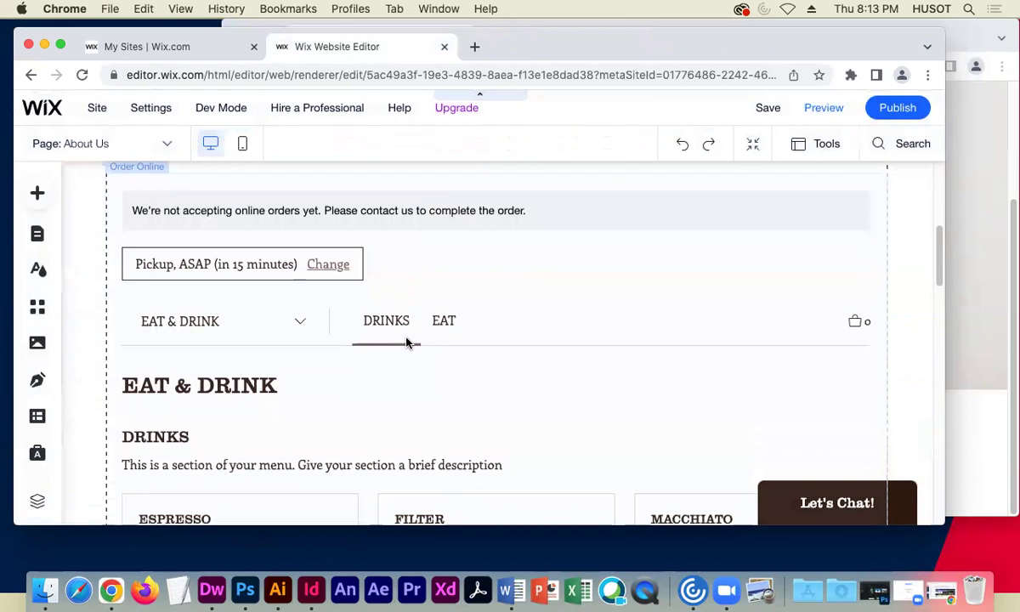
scroll(403, 346, "up", 3)
scroll(402, 346, "down", 5)
scroll(403, 346, "down", 12)
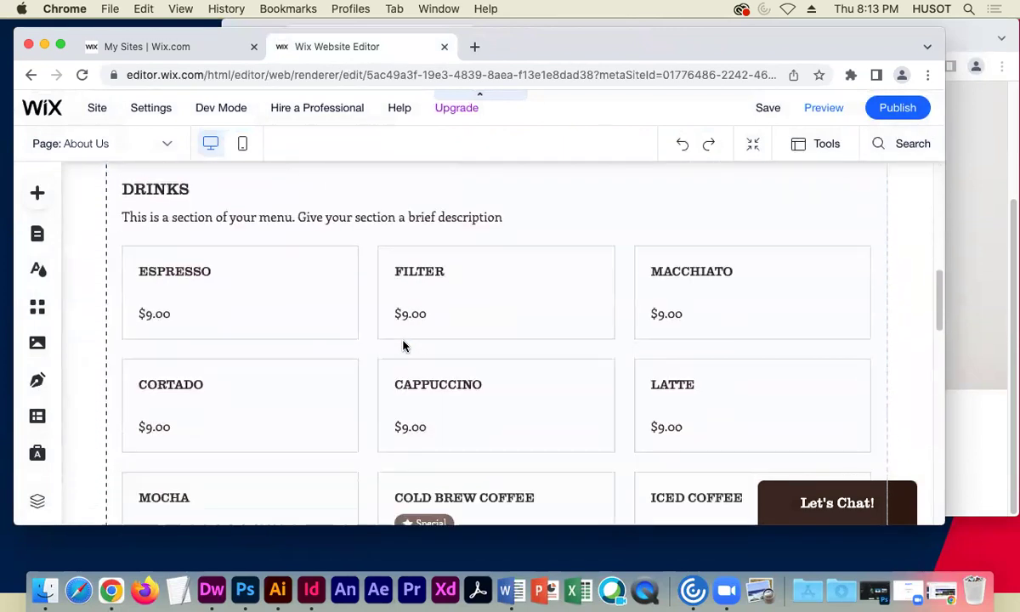
scroll(403, 346, "down", 3)
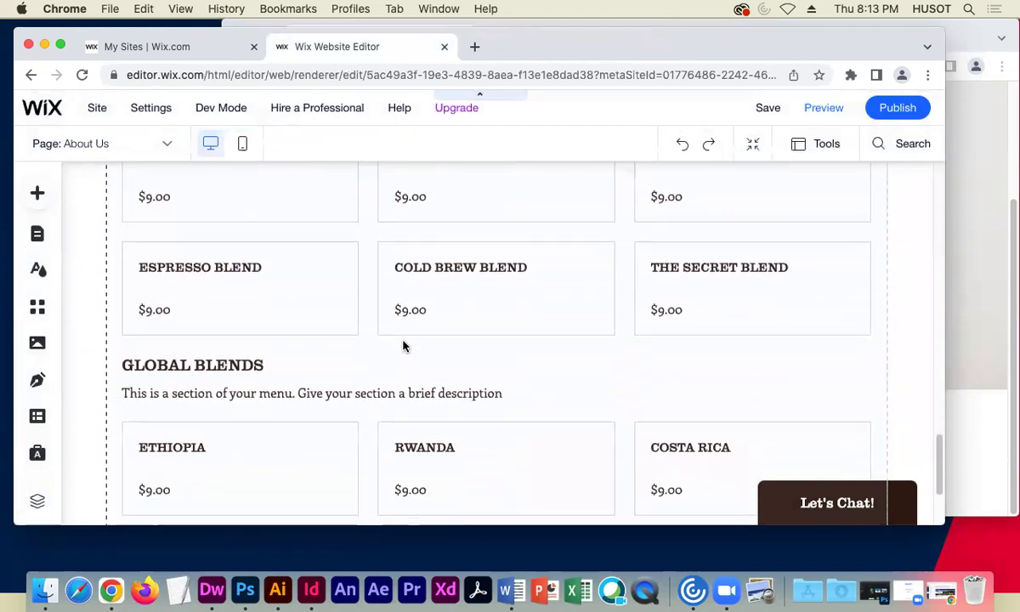
scroll(403, 346, "up", 10)
scroll(403, 346, "up", 4)
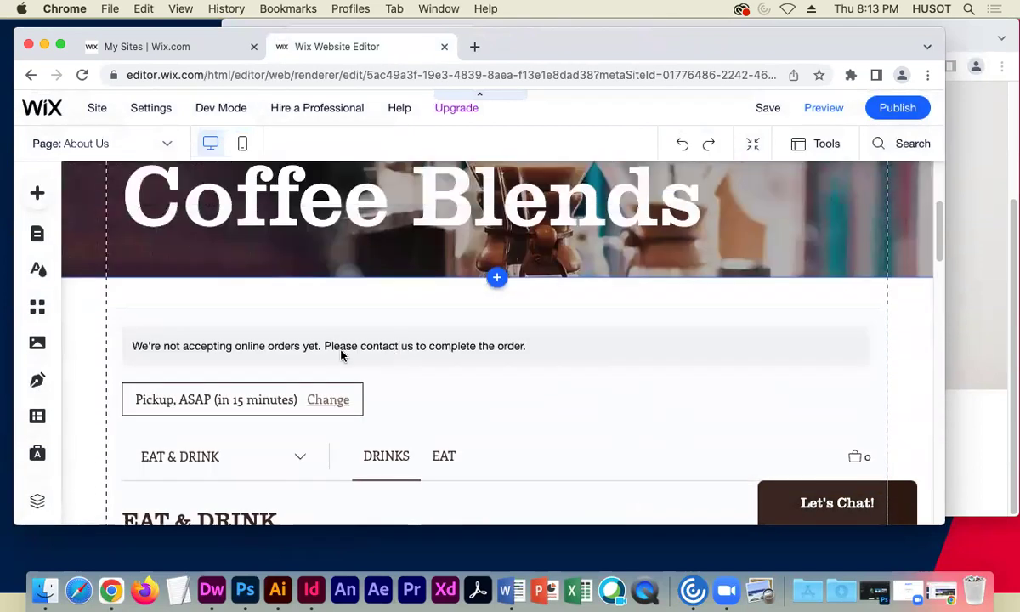
- Check the Proud Partners logos on the old Downtown C&W About Us page, then return to the editor
left_click(963, 160)
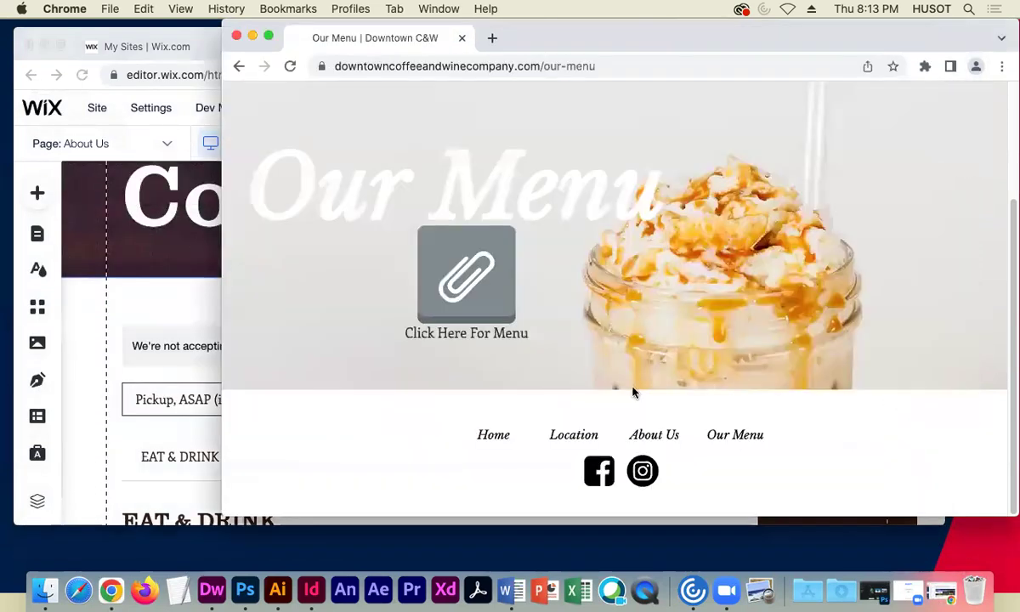
left_click(657, 433)
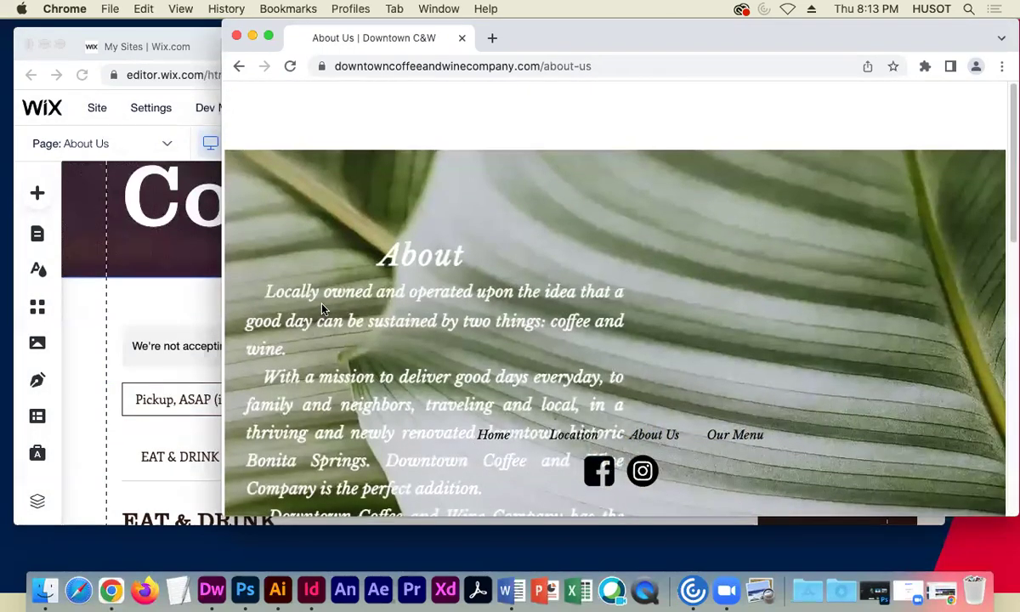
scroll(328, 311, "down", 2)
scroll(327, 311, "down", 10)
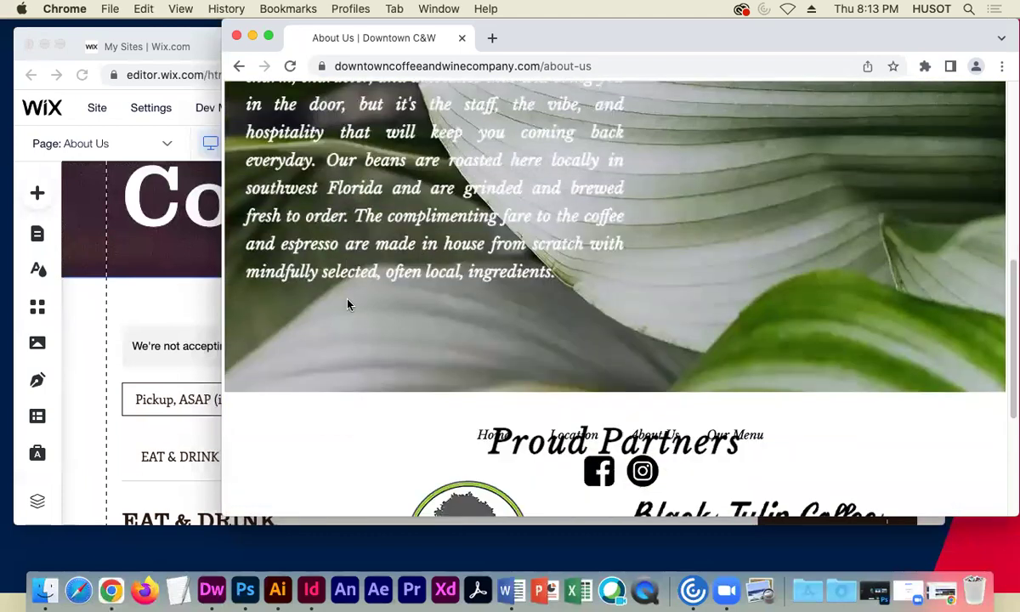
scroll(348, 304, "down", 5)
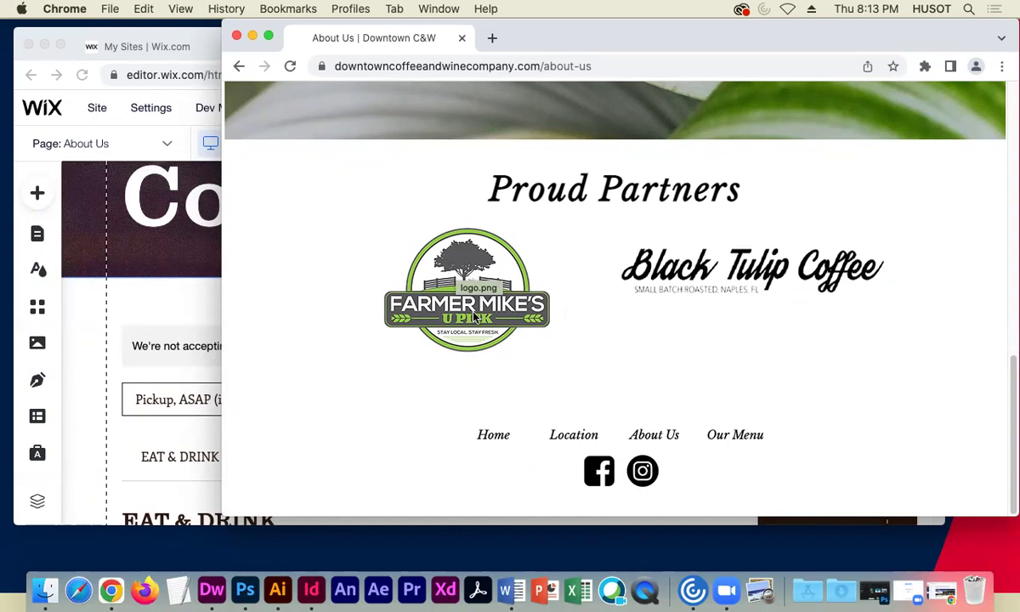
left_click(171, 313)
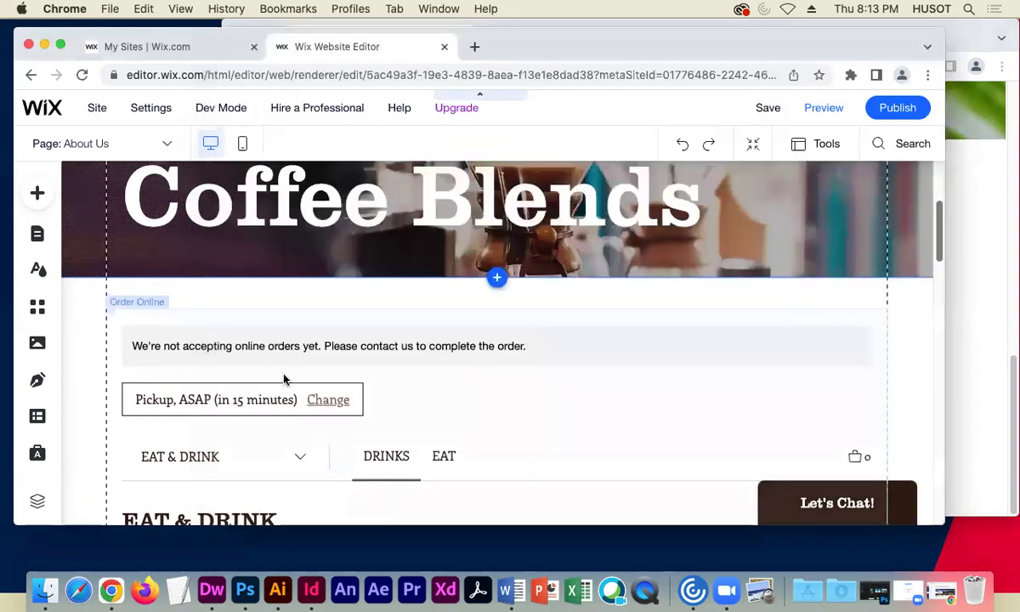
- Compare with the old site, then change the small script word 'order' to 'About'
scroll(278, 401, "down", 10)
scroll(279, 401, "down", 5)
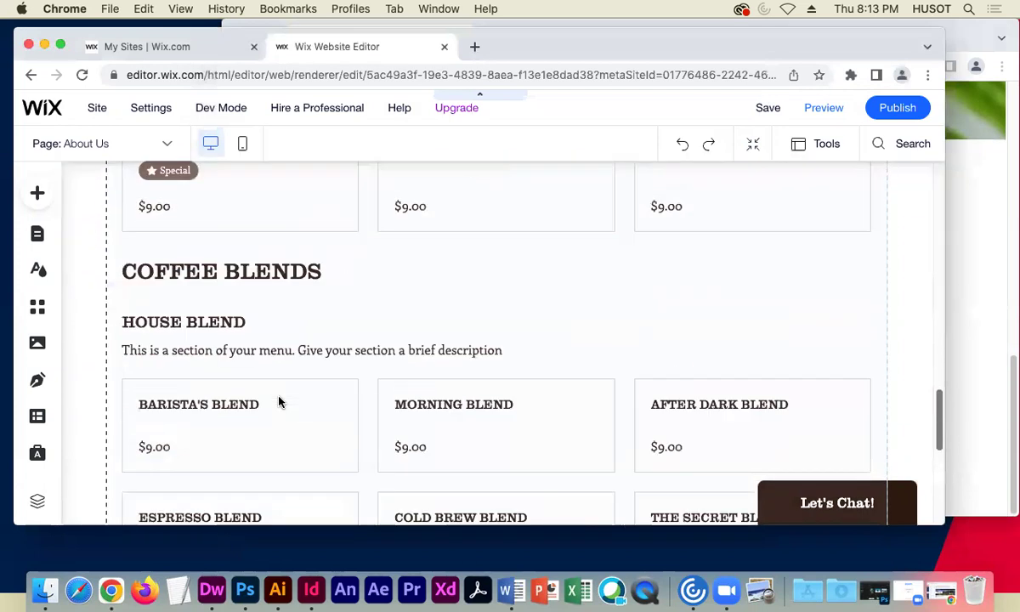
scroll(279, 399, "up", 15)
scroll(278, 399, "up", 5)
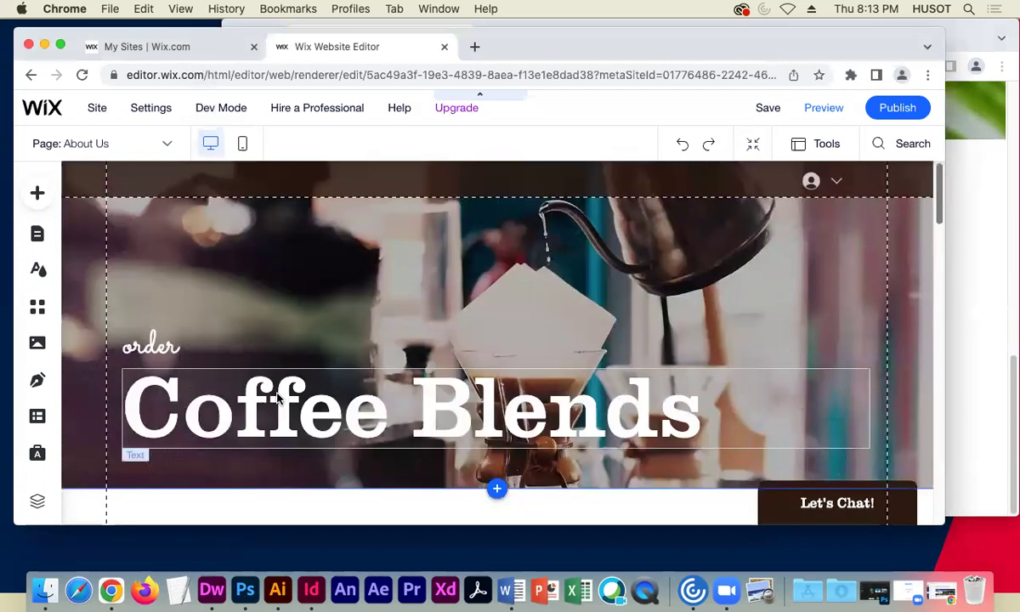
scroll(241, 342, "down", 2)
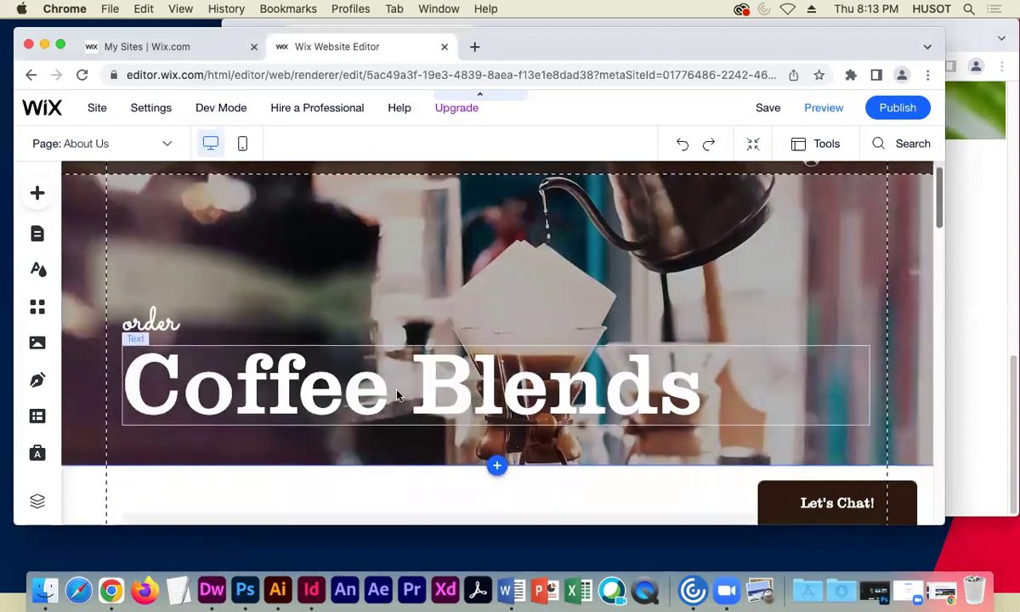
key("super+grave")
scroll(867, 289, "up", 10)
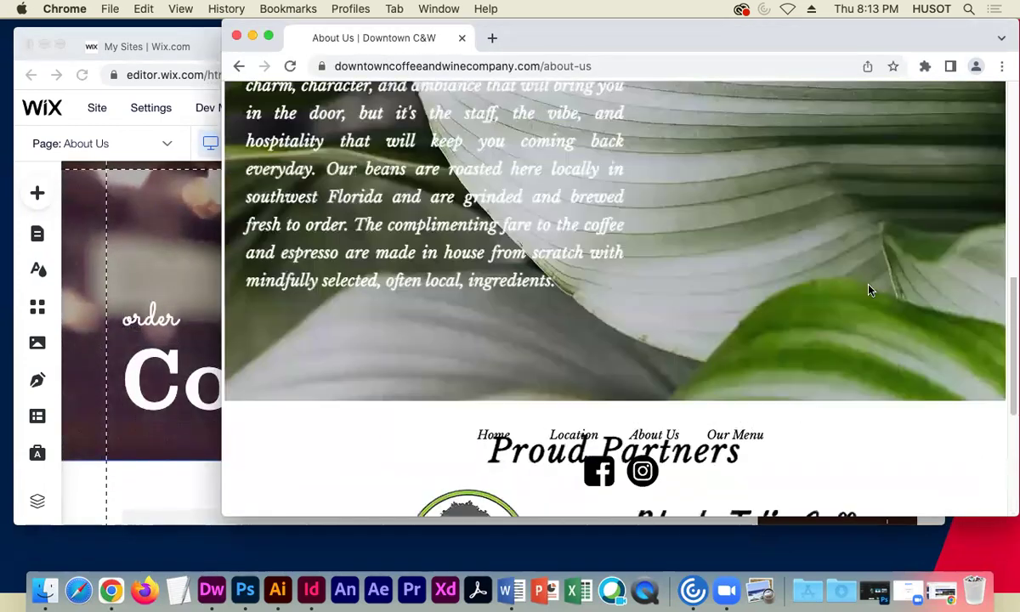
left_click(157, 480)
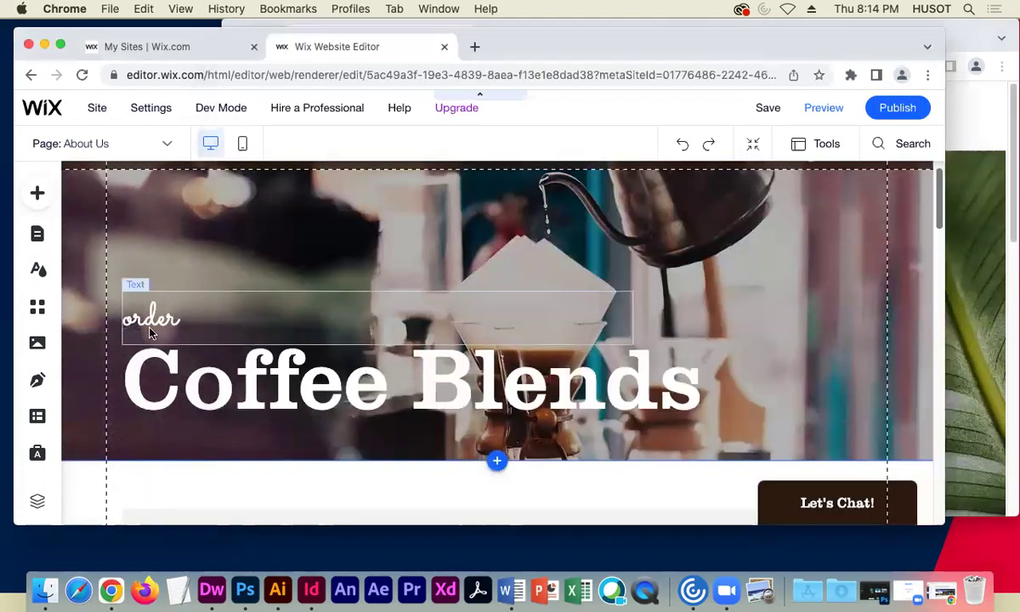
double_click(153, 321)
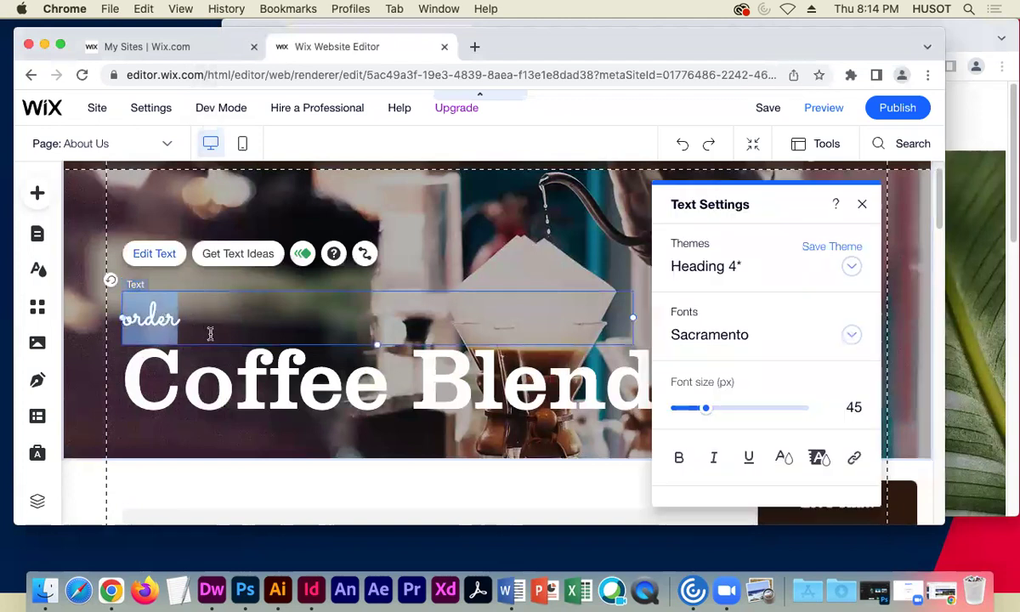
type("About")
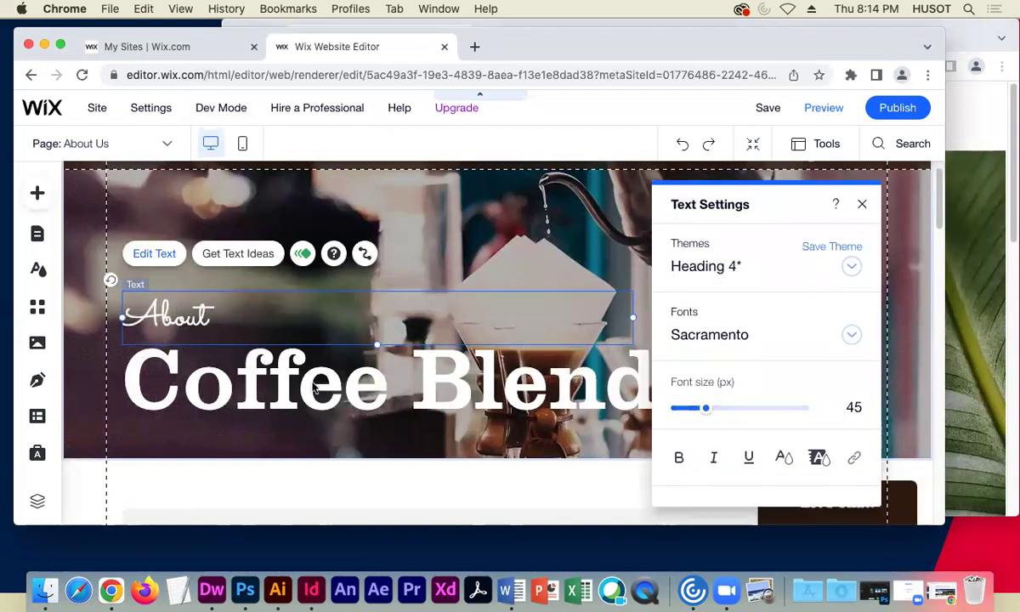
- Replace the 'Coffee Blends' heading with 'Downtown C&W' and deselect it
left_click(285, 382)
double_click(284, 391)
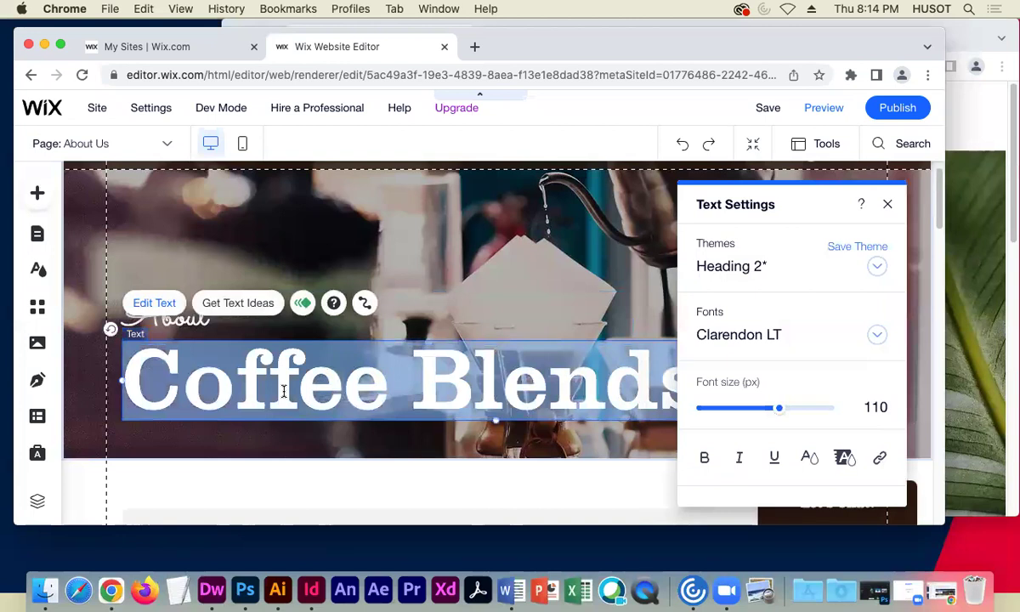
type("Downton")
key("BackSpace")
type("wn")
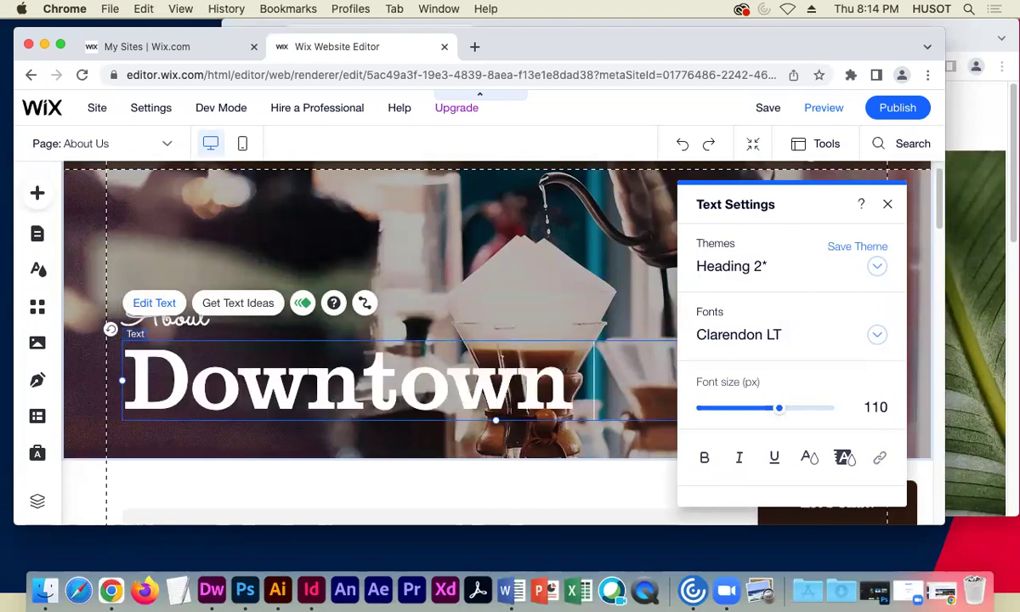
type(" Ca")
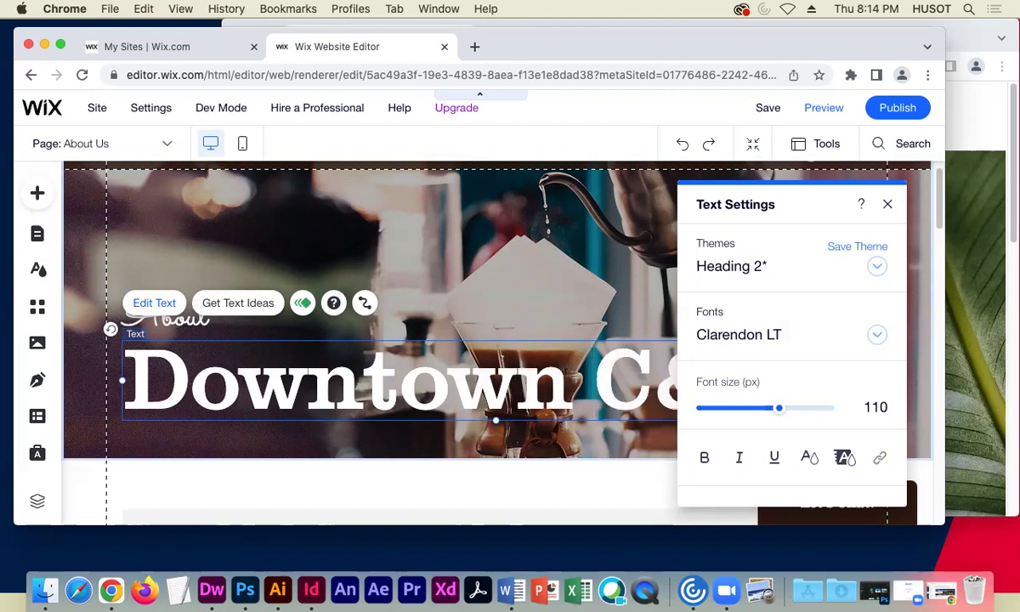
left_click(888, 206)
left_click(180, 477)
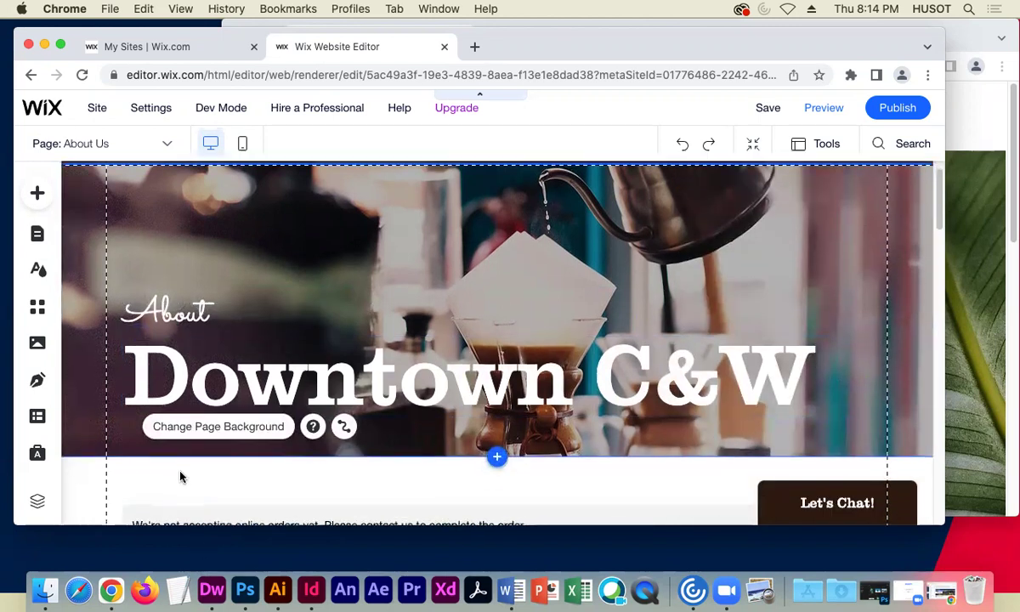
scroll(180, 477, "down", 5)
scroll(299, 462, "down", 2)
left_click(348, 228)
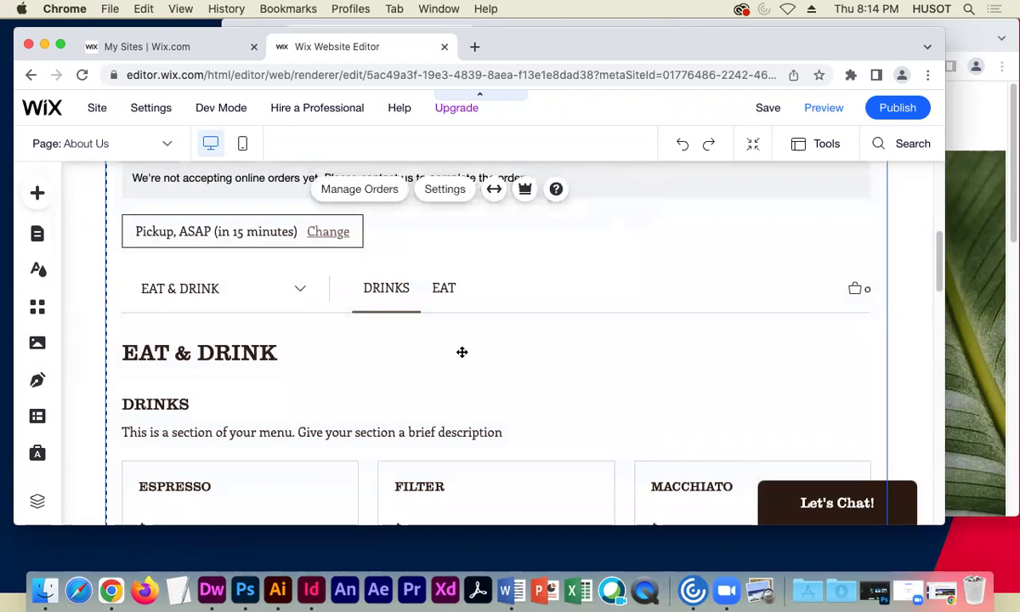
scroll(461, 352, "down", 1)
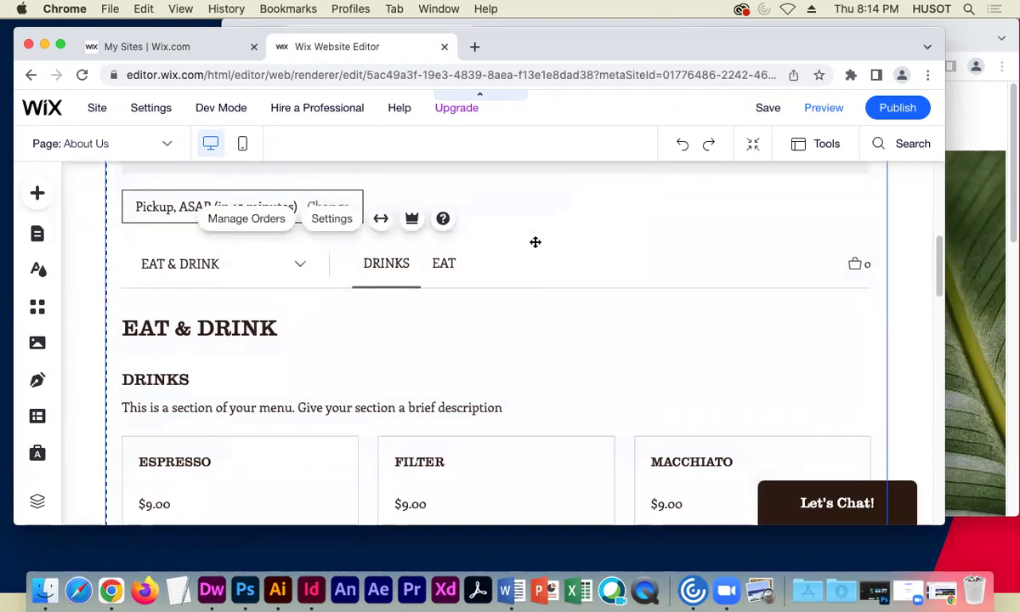
scroll(509, 248, "up", 3)
scroll(542, 255, "down", 10)
scroll(543, 259, "down", 12)
scroll(544, 259, "up", 12)
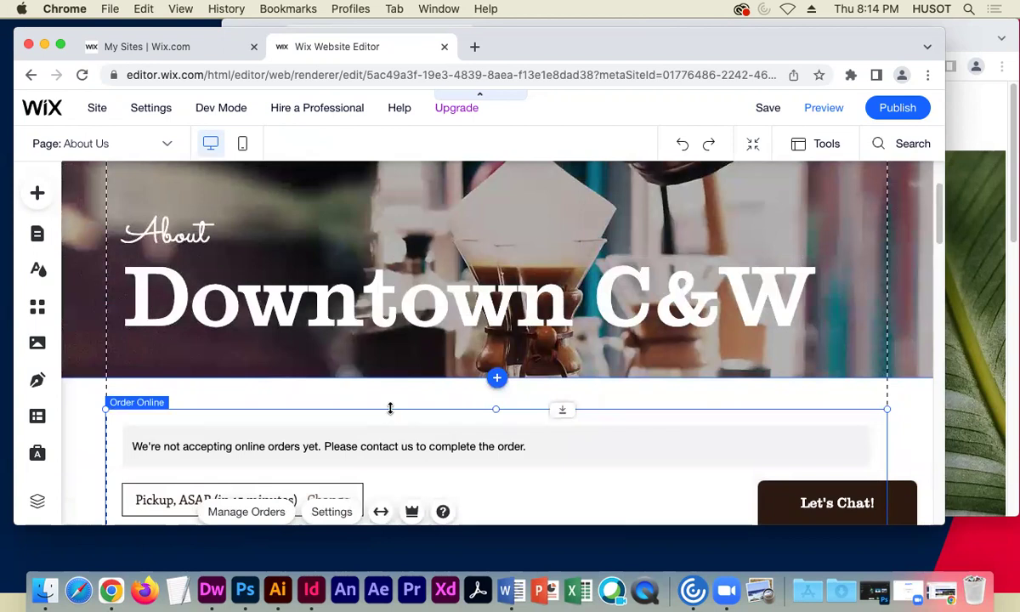
scroll(519, 473, "down", 6)
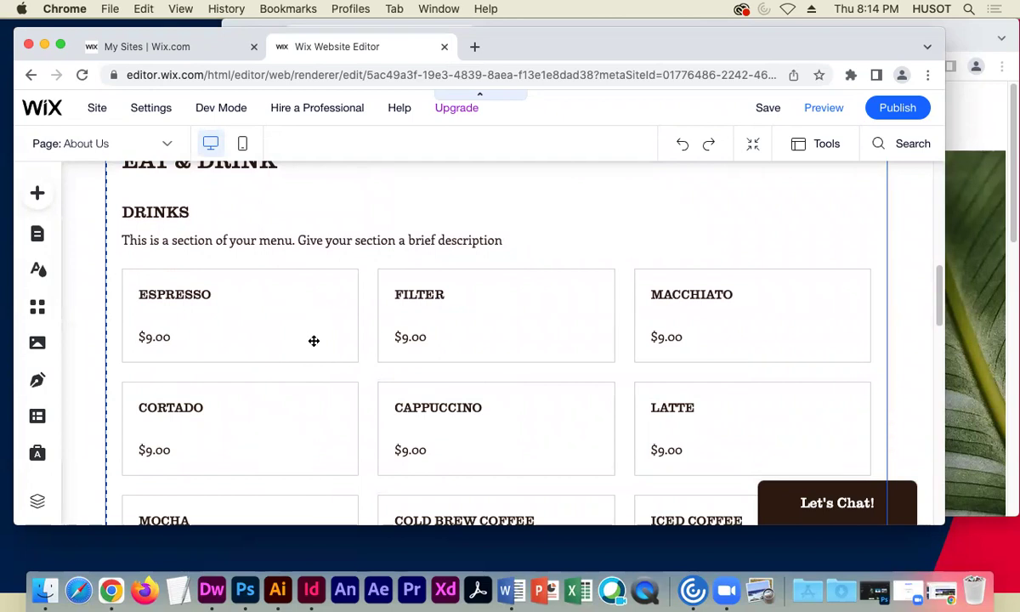
scroll(297, 340, "down", 3)
scroll(292, 344, "up", 10)
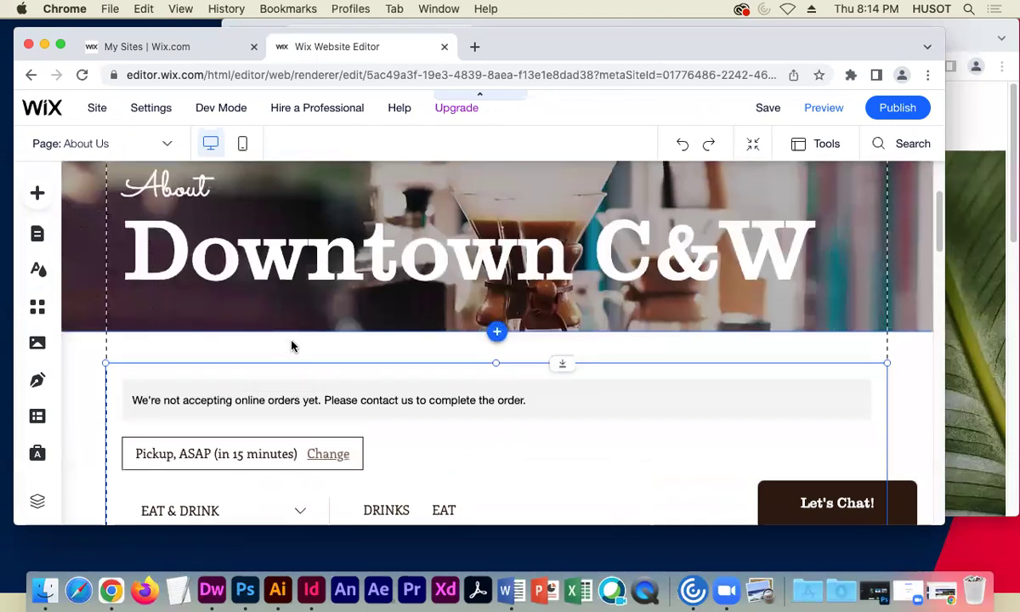
scroll(306, 353, "down", 2)
scroll(374, 383, "down", 1)
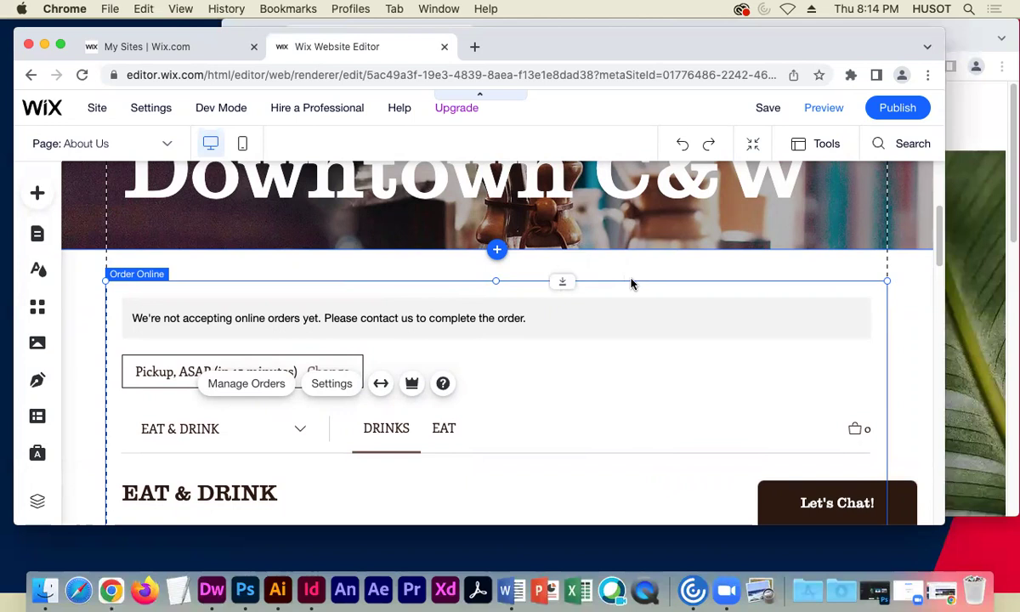
right_click(250, 286)
left_click(184, 302)
left_click(160, 311)
key("Delete")
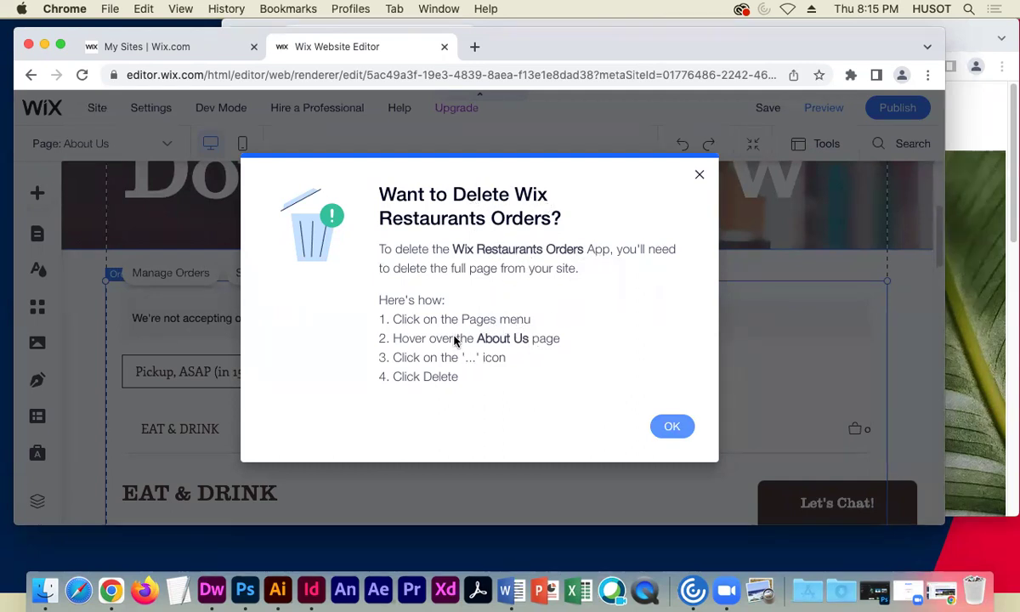
left_click(672, 426)
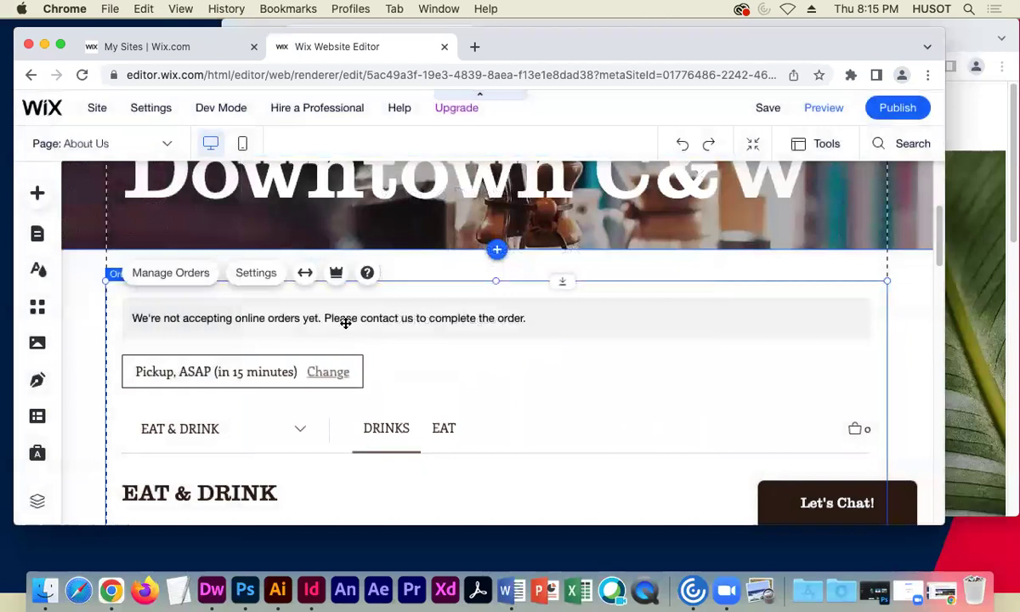
- Open Manage Orders, dismiss the DoorDash promo banner, and check My Orders has no new orders
left_click(197, 274)
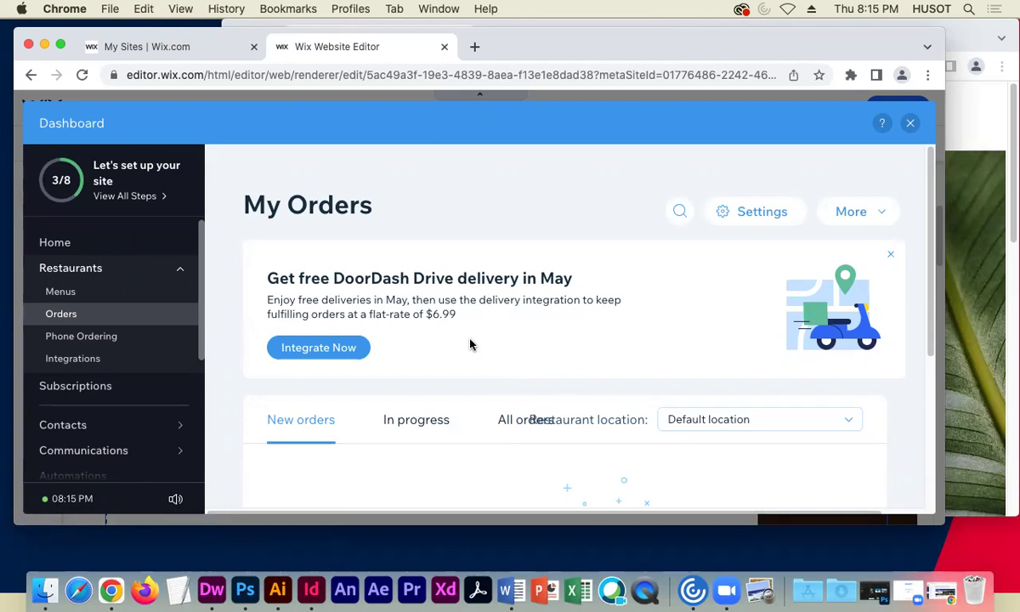
left_click_drag(330, 277, 574, 285)
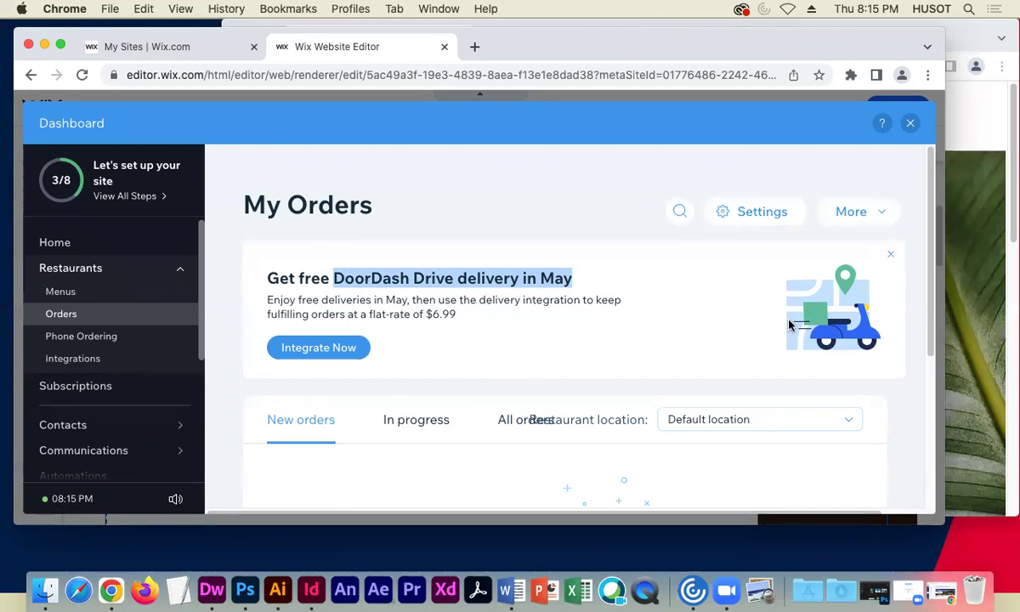
left_click(891, 255)
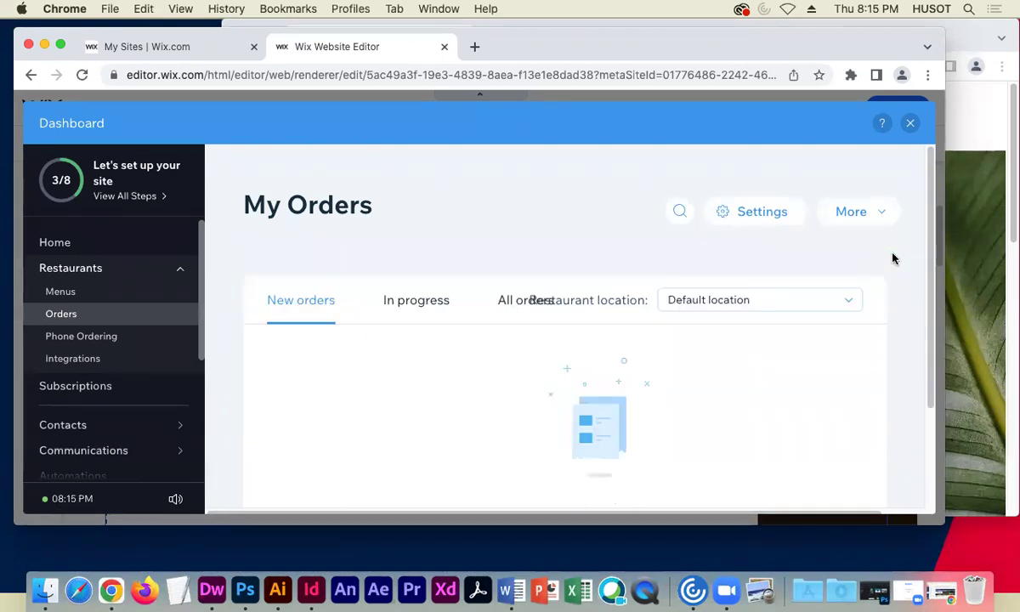
scroll(933, 257, "down", 3)
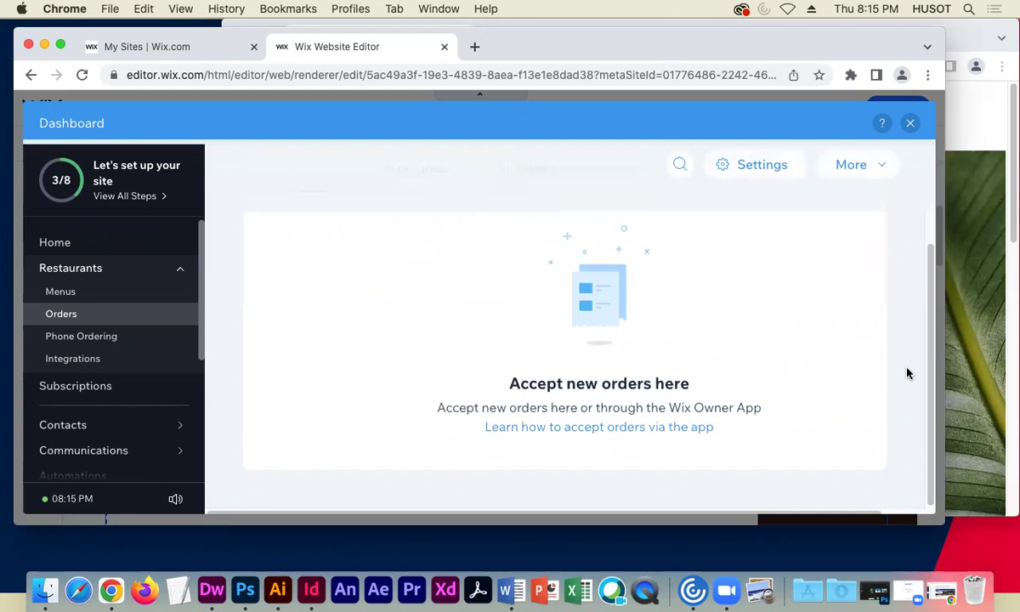
scroll(924, 319, "up", 3)
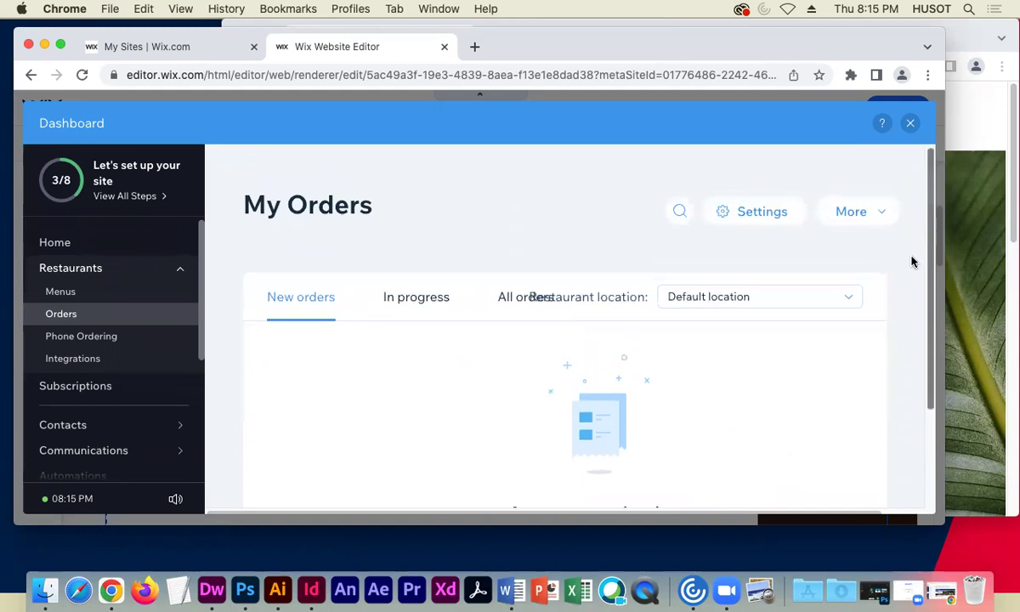
scroll(913, 336, "down", 2)
scroll(896, 296, "up", 2)
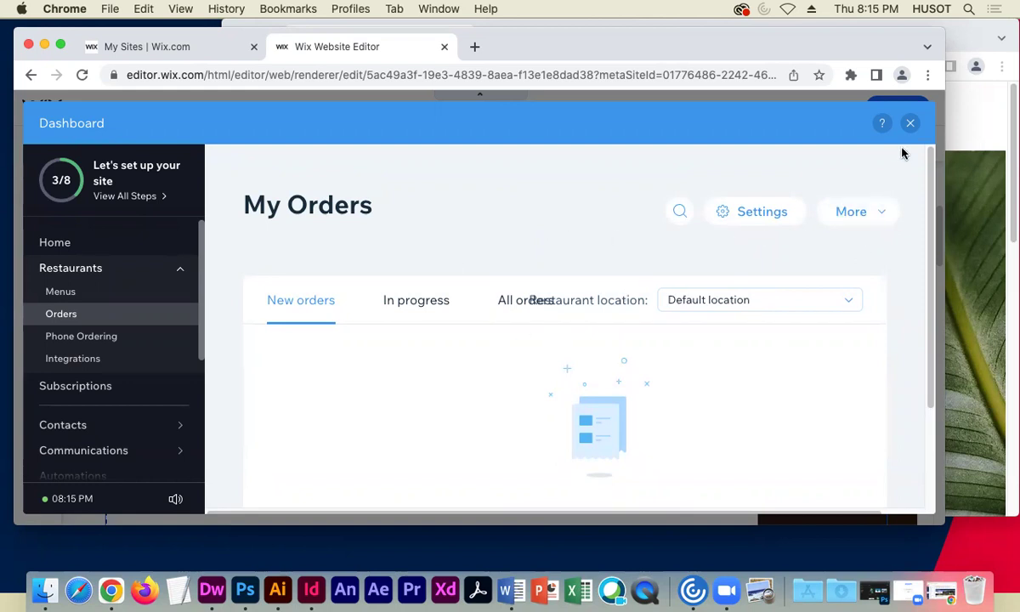
- Close the Restaurants Orders dashboard and scroll the About Us page back to its 'About Downtown C&W' banner
left_click(909, 124)
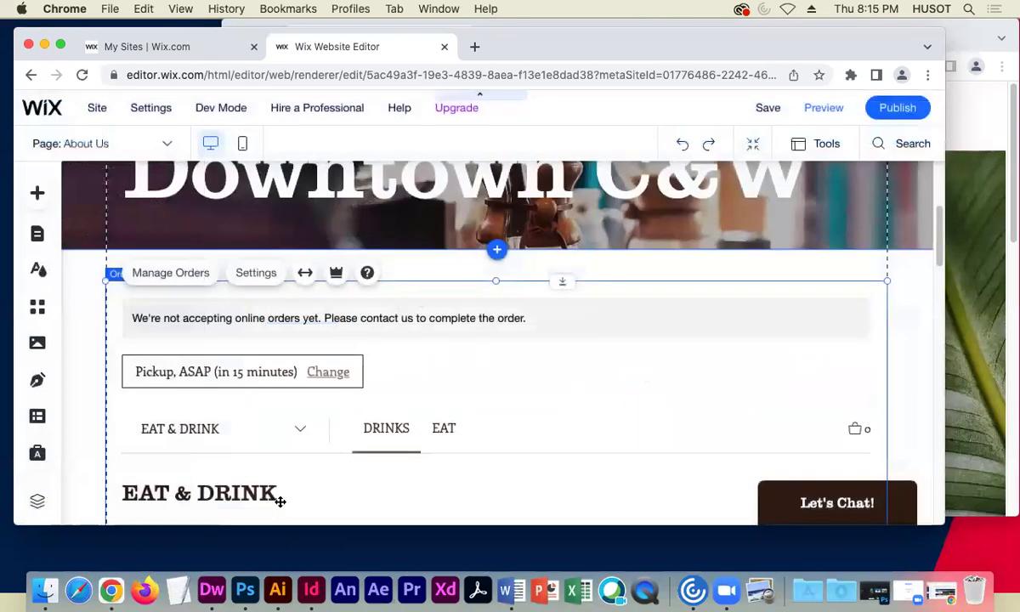
scroll(293, 488, "down", 5)
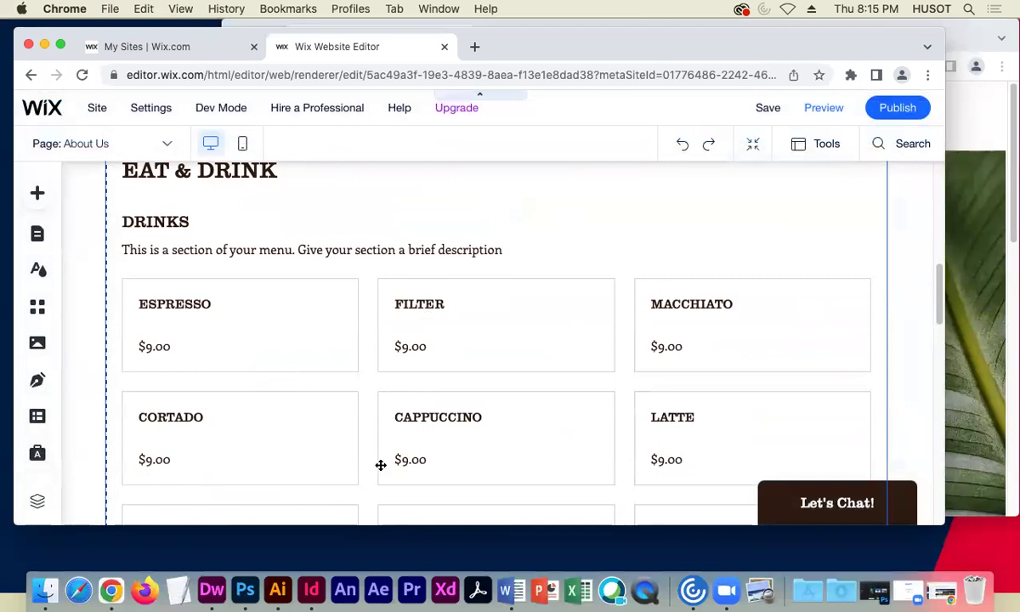
scroll(453, 450, "down", 4)
scroll(557, 435, "down", 7)
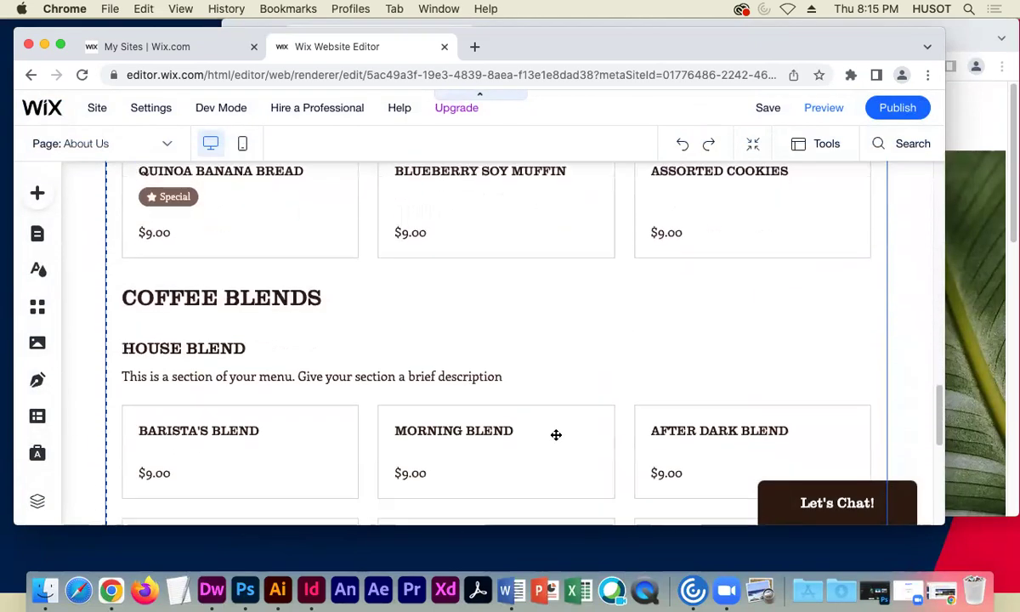
scroll(556, 435, "down", 7)
scroll(556, 434, "up", 20)
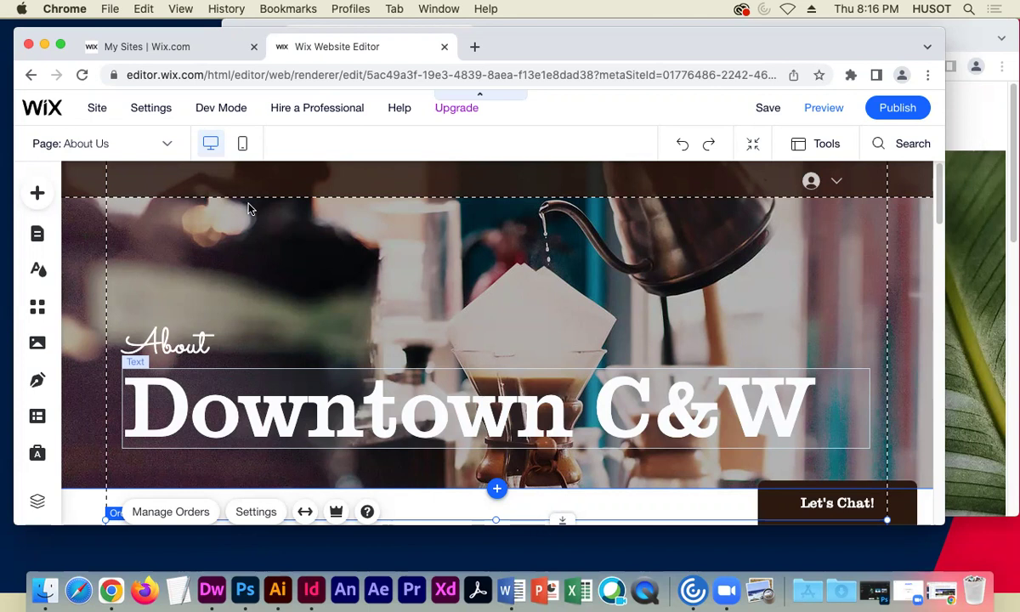
left_click(120, 149)
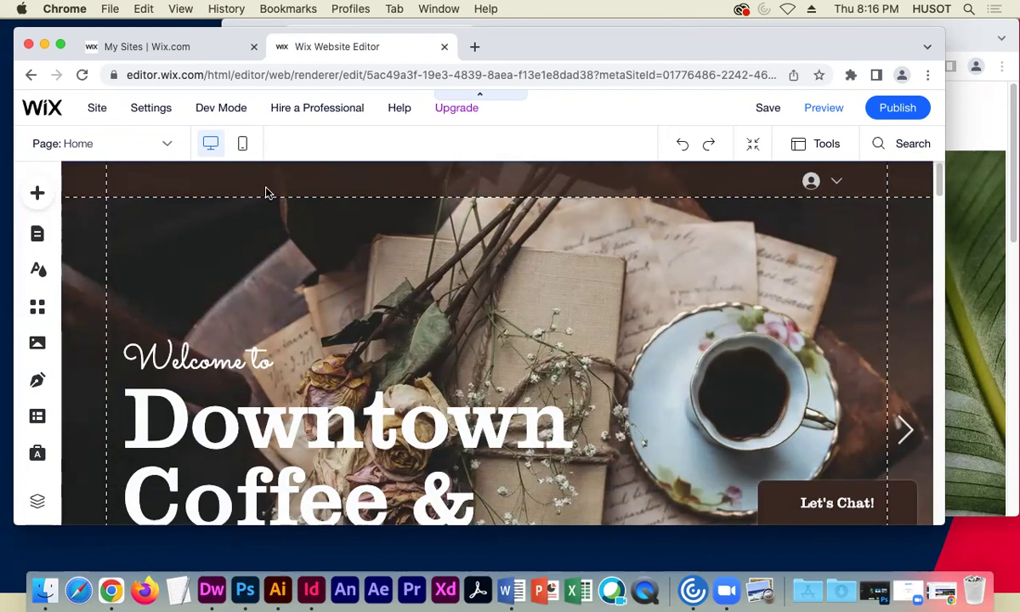
left_click(600, 322)
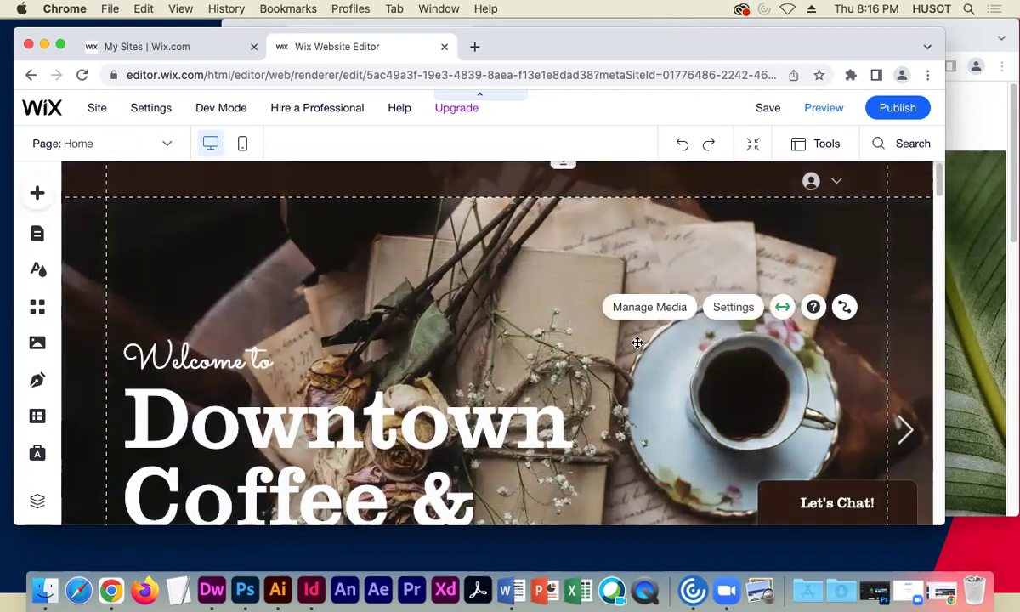
left_click(739, 255)
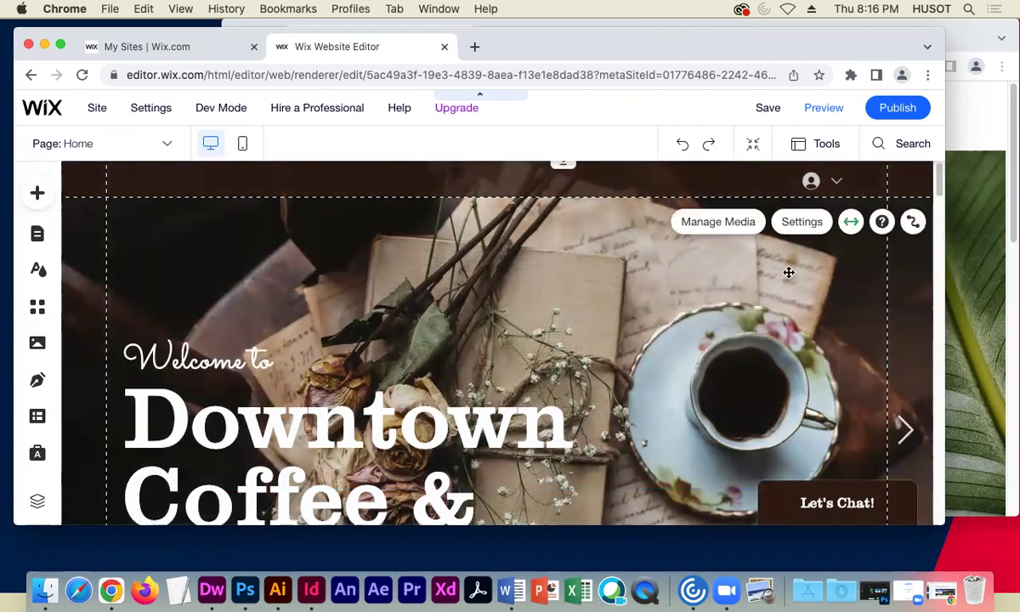
left_click(726, 236)
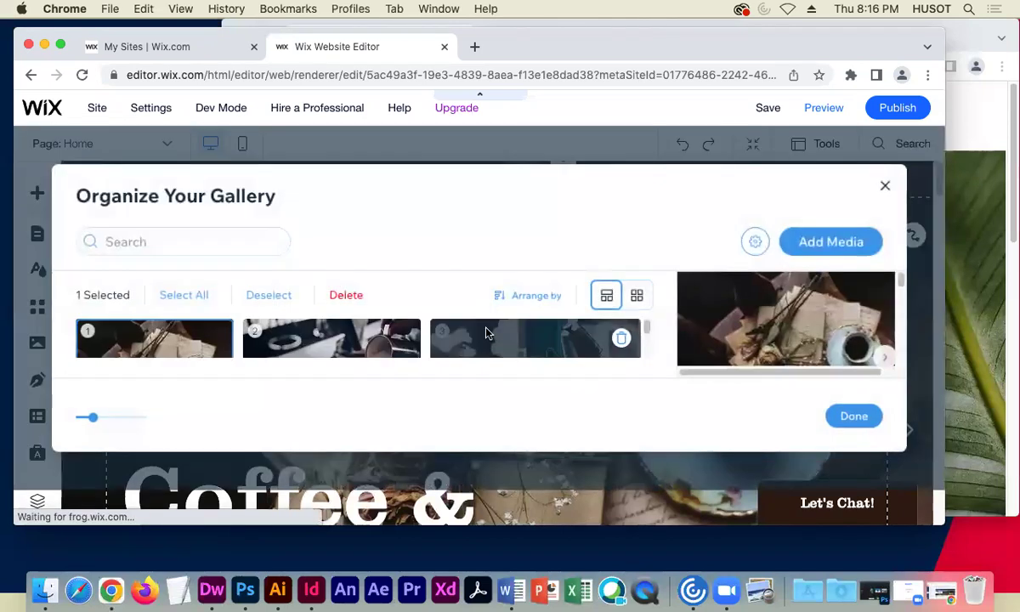
scroll(319, 336, "down", 2)
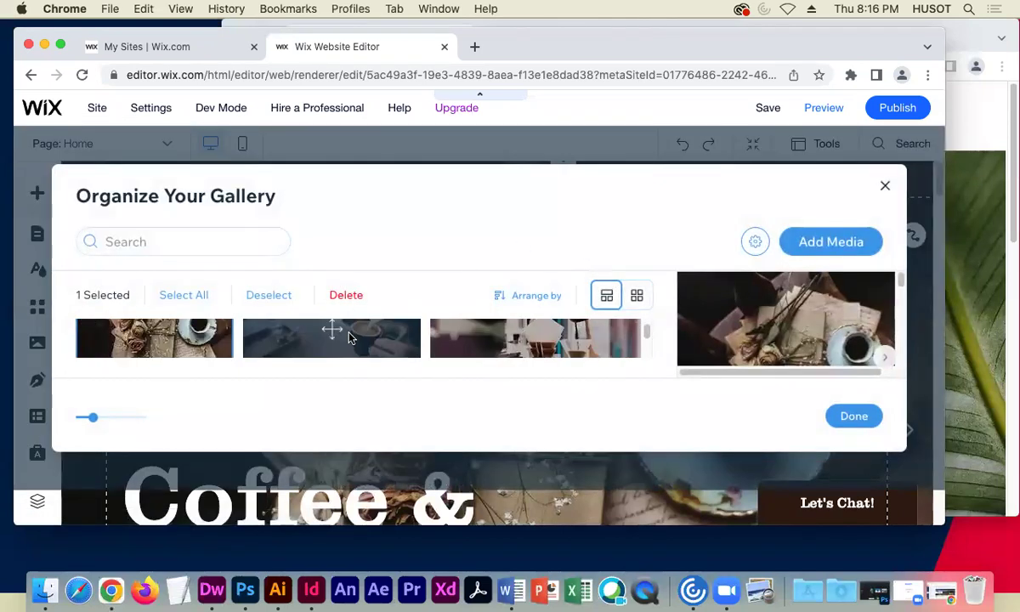
left_click(818, 246)
left_click(820, 286)
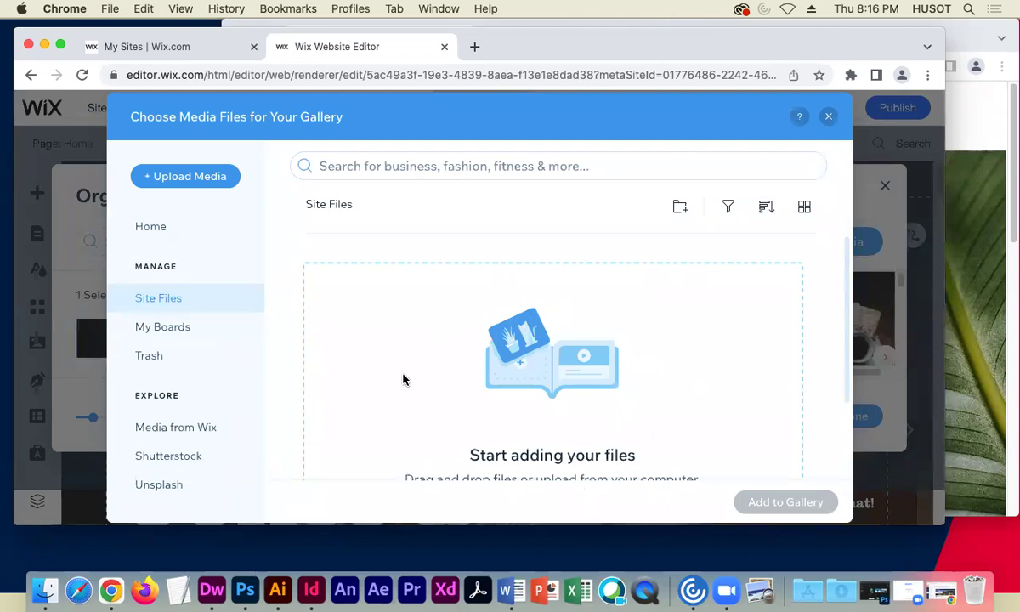
left_click(827, 116)
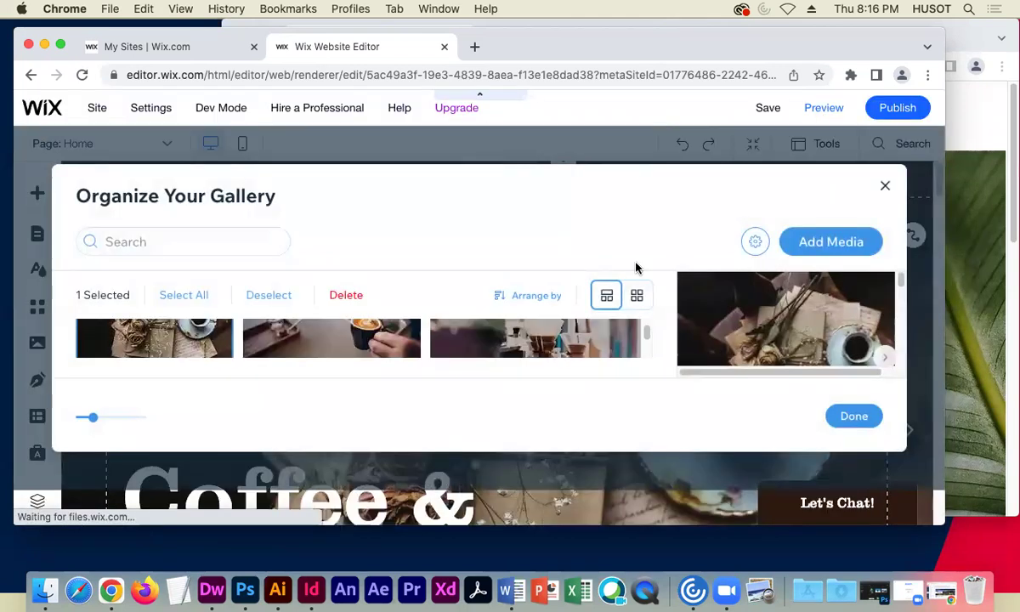
left_click(884, 187)
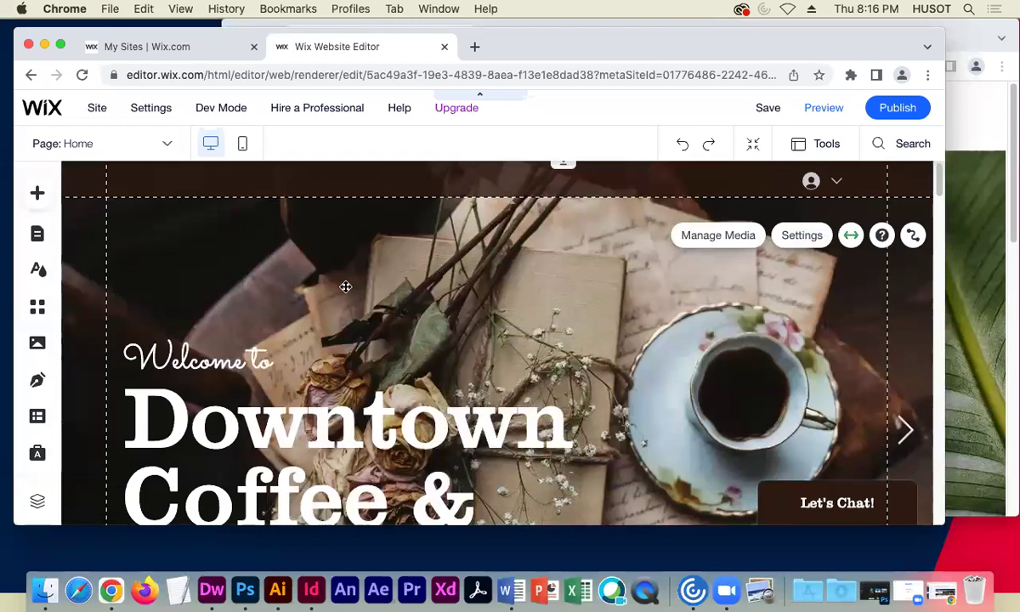
- Widen the Chrome window, then scroll the Home page back up to the teacup hero
scroll(564, 328, "down", 2)
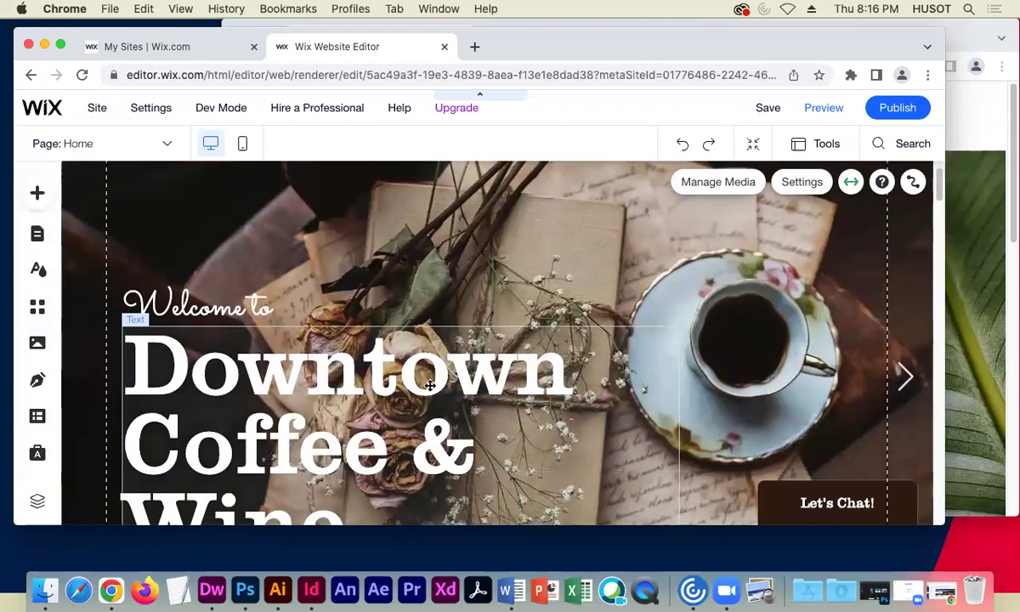
scroll(298, 340, "down", 1)
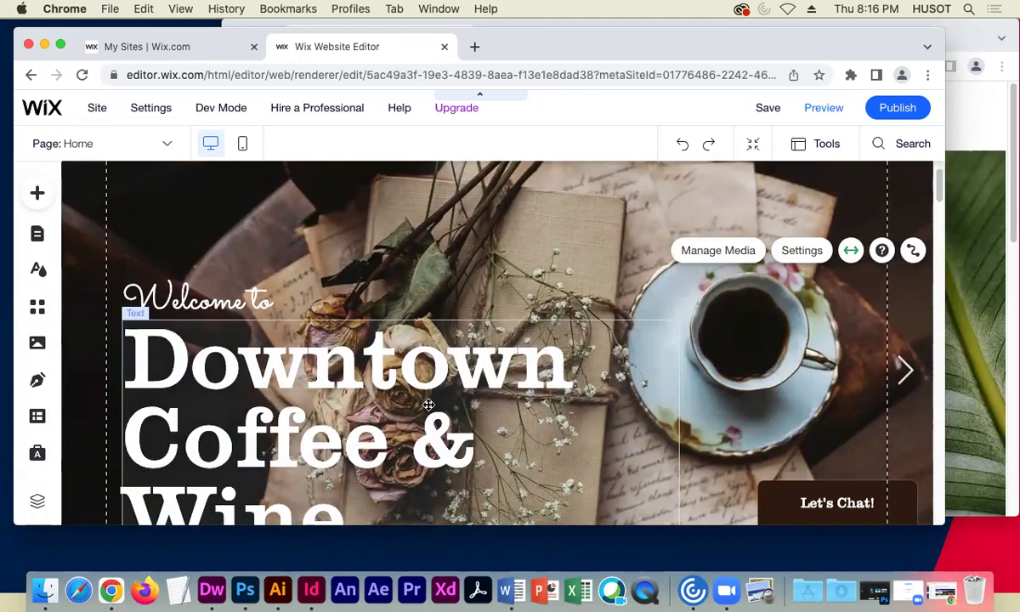
scroll(426, 406, "down", 10)
scroll(431, 413, "down", 15)
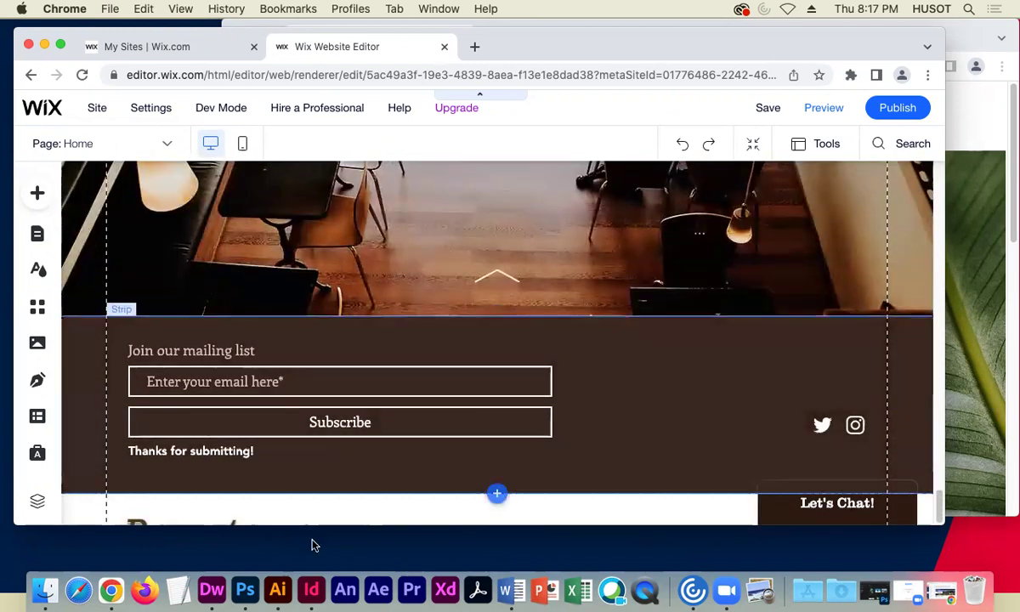
scroll(355, 518, "up", 1)
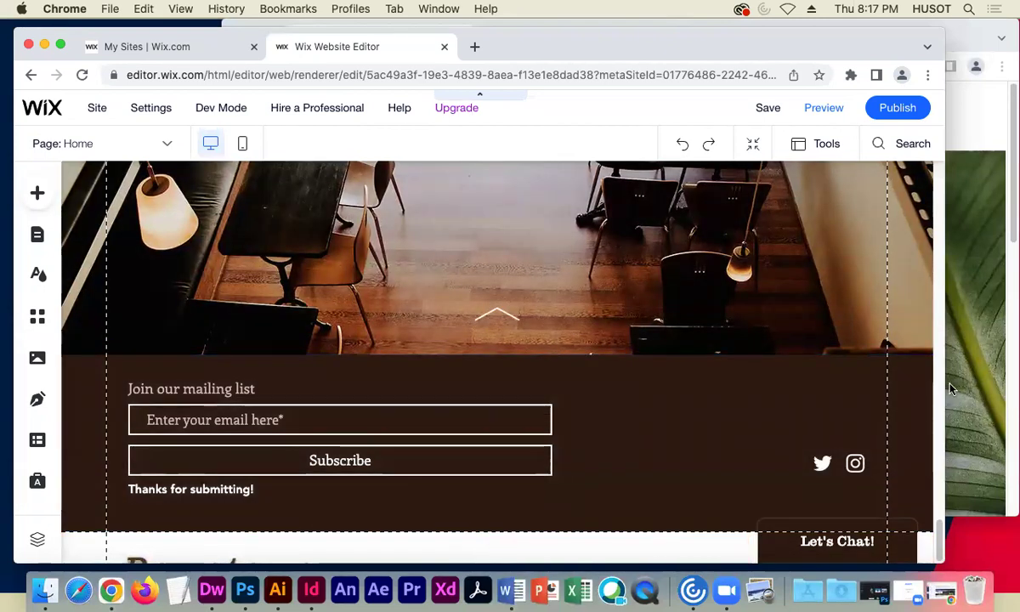
left_click_drag(950, 390, 1017, 390)
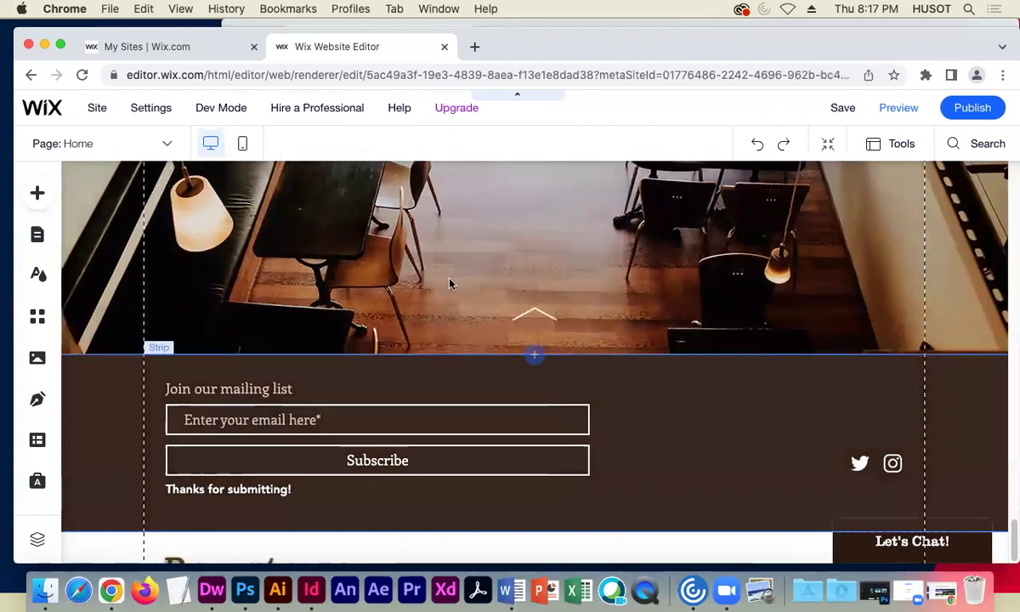
scroll(344, 357, "up", 15)
scroll(344, 357, "up", 10)
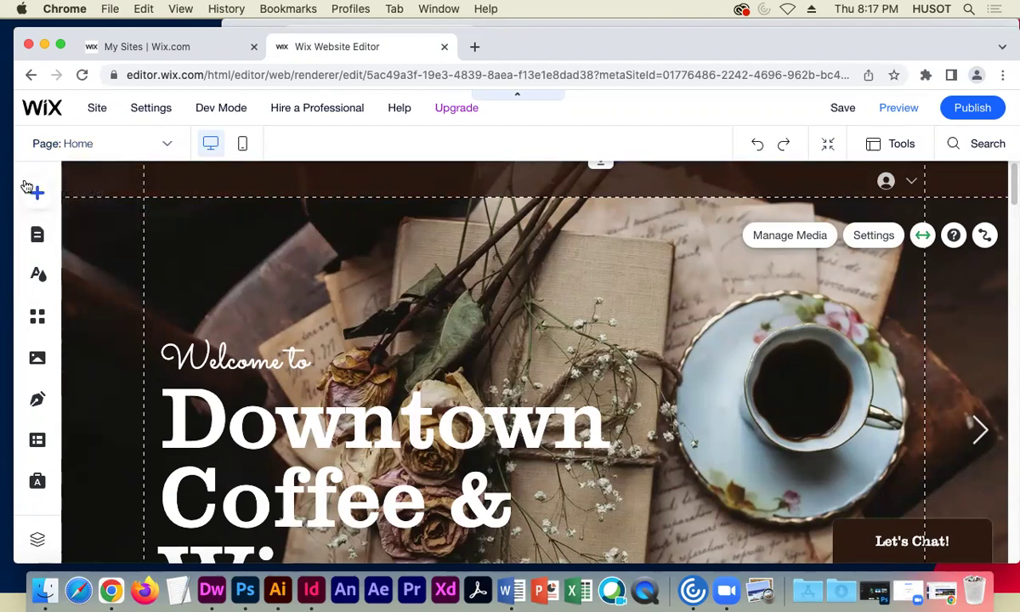
- Browse the Video & Music, Strip, Text and Button categories in the Add to Site panel
left_click(38, 194)
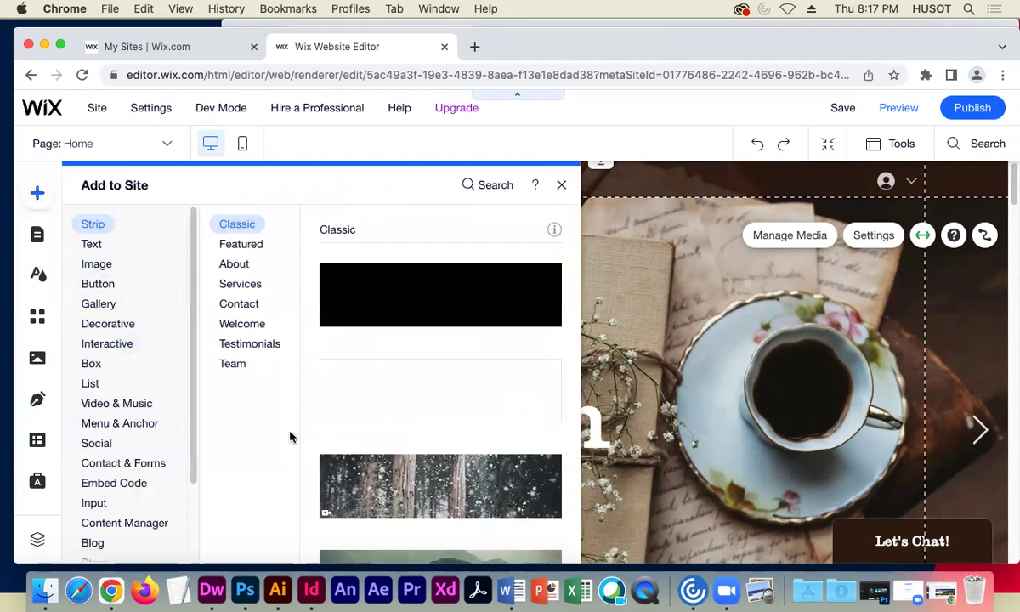
scroll(164, 353, "down", 3)
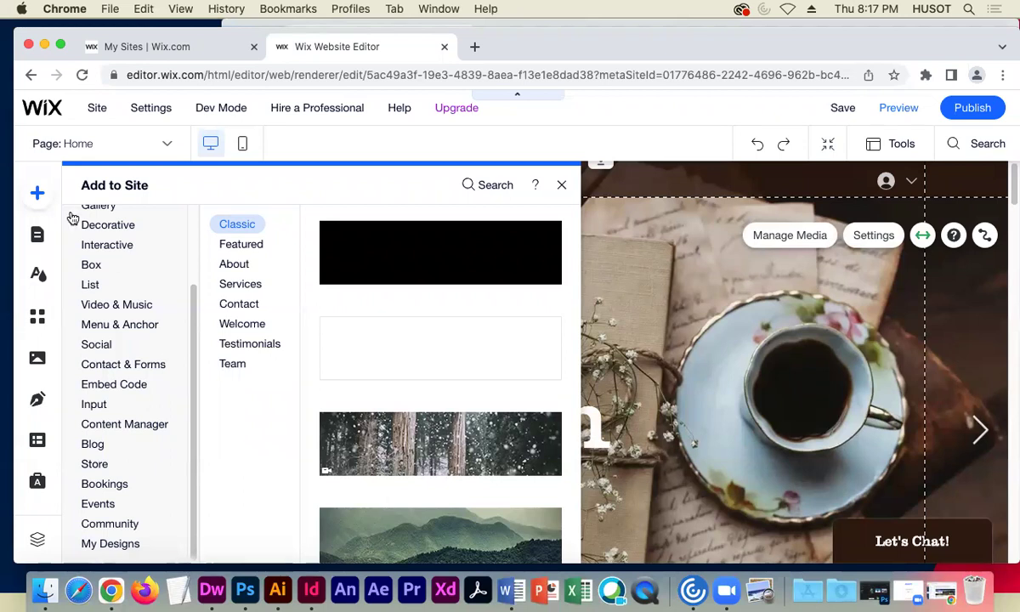
left_click(144, 307)
scroll(136, 302, "up", 2)
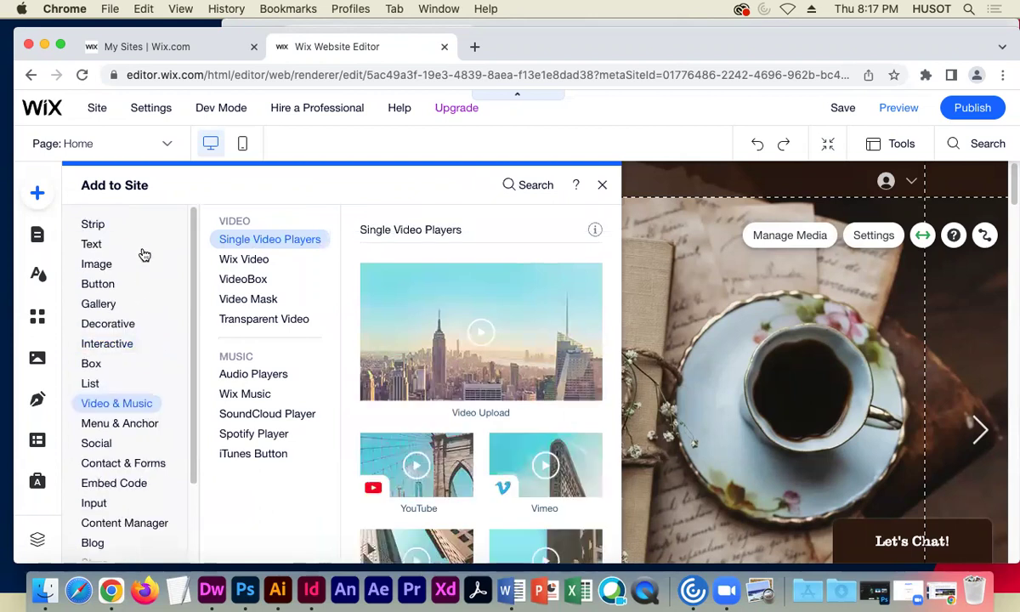
left_click(102, 225)
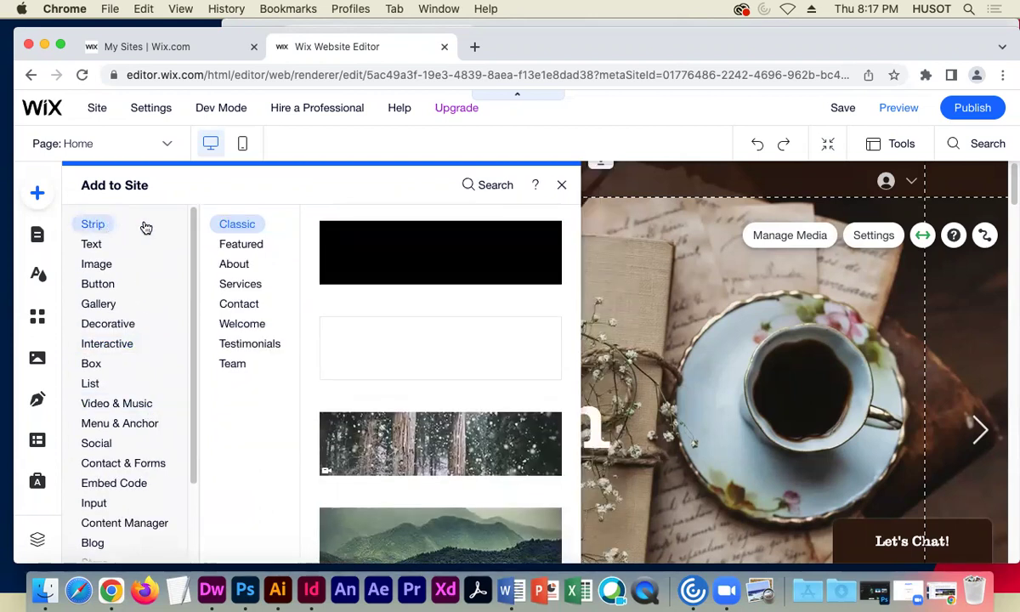
left_click(90, 243)
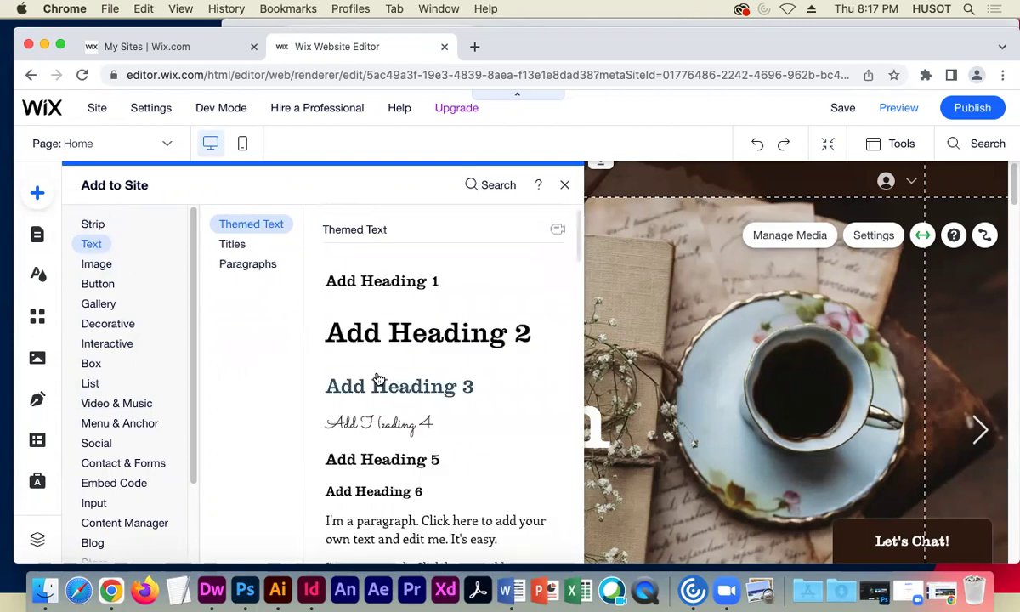
scroll(412, 466, "down", 2)
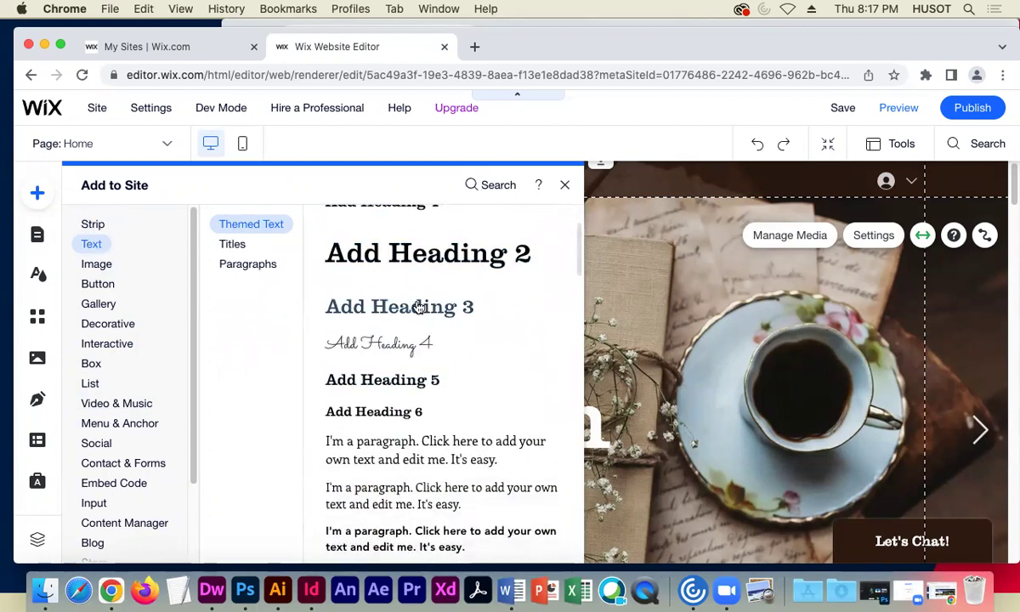
scroll(417, 303, "up", 1)
scroll(421, 387, "down", 1)
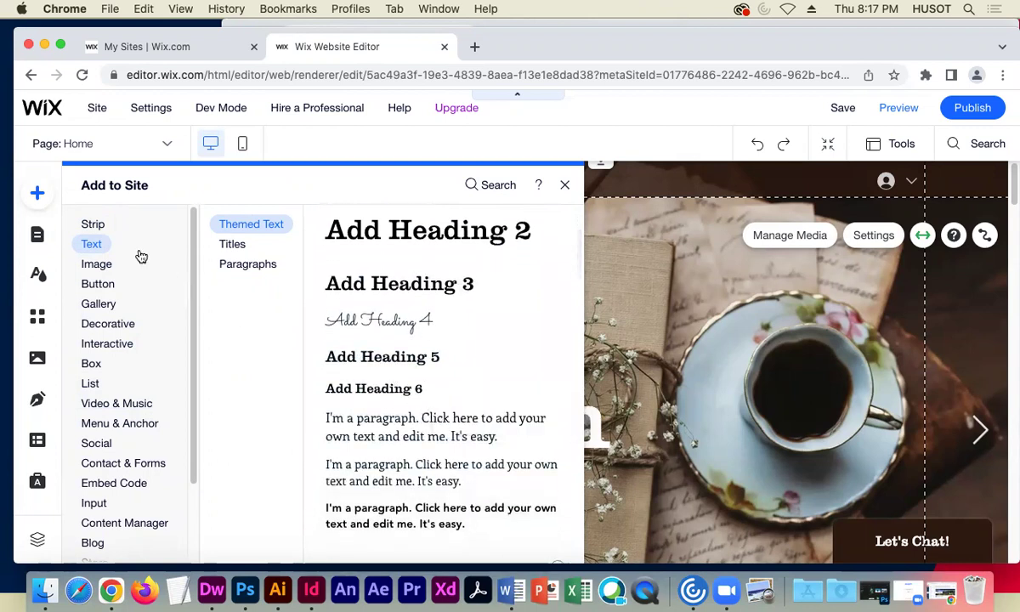
left_click(106, 283)
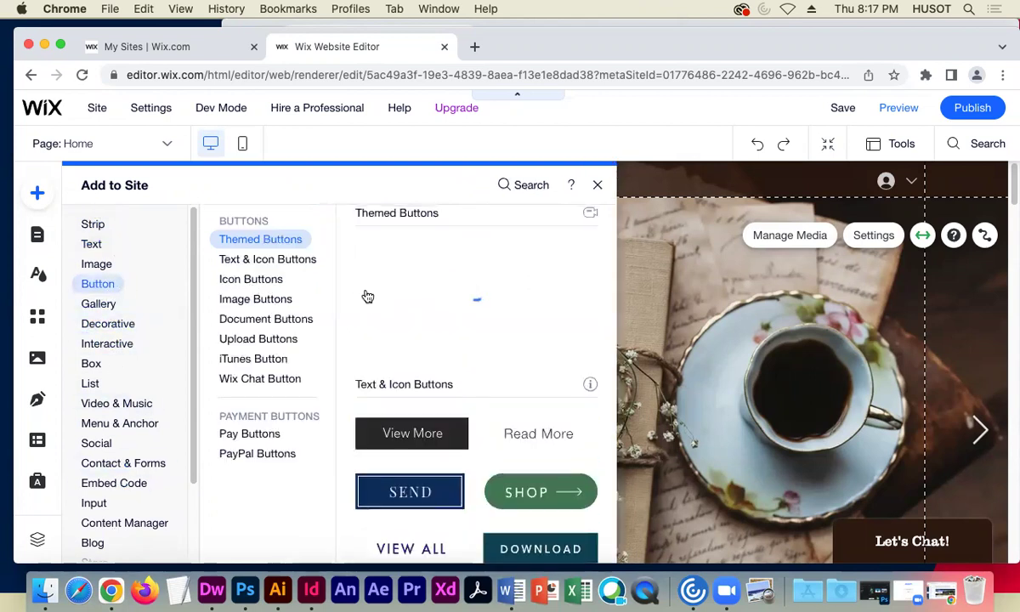
- Add a script-style Themed Text Heading 4 to the Home page hero
left_click(596, 186)
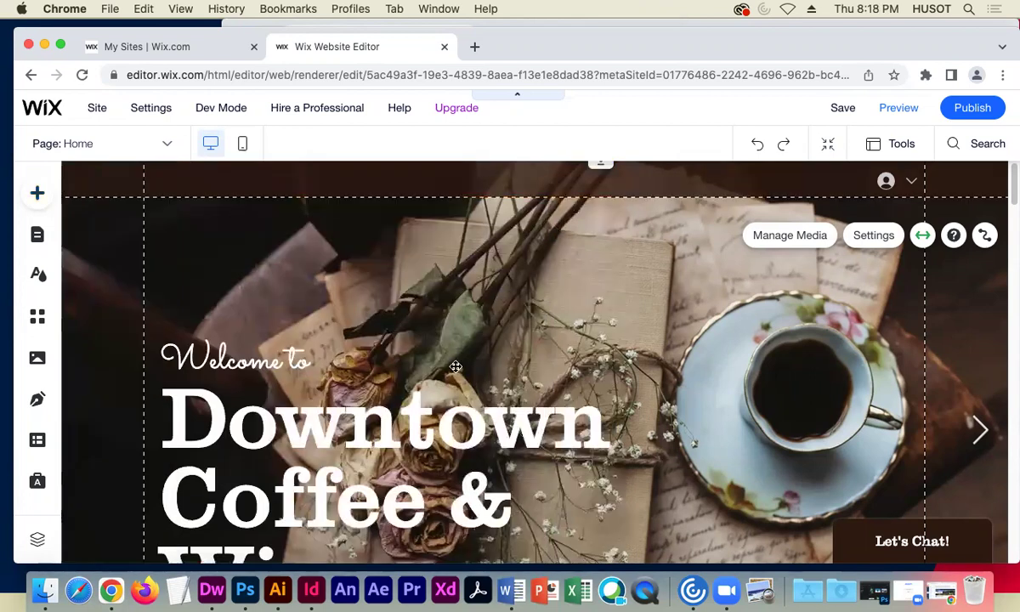
scroll(339, 434, "down", 3)
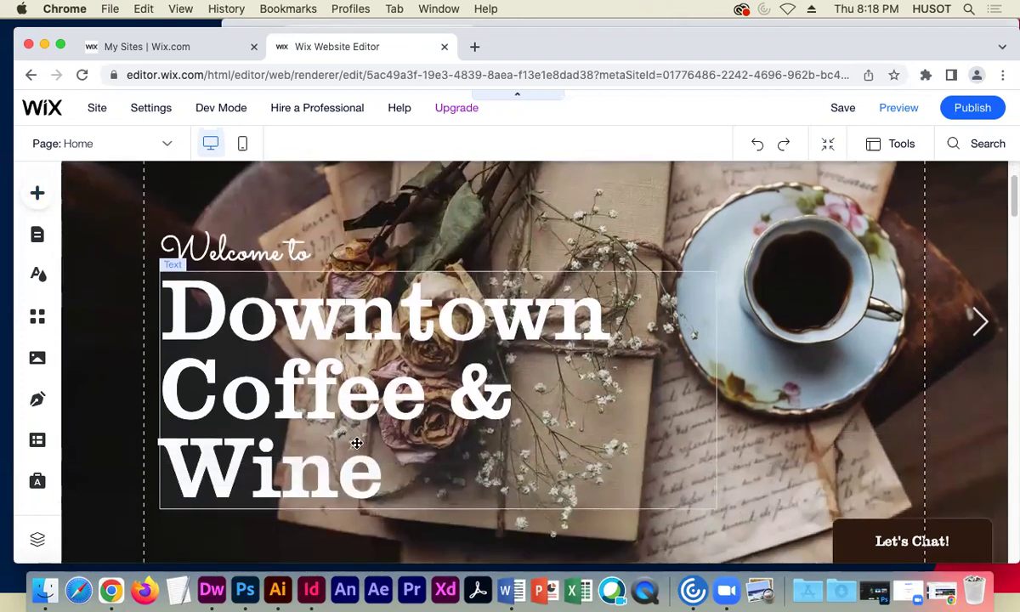
scroll(490, 384, "up", 3)
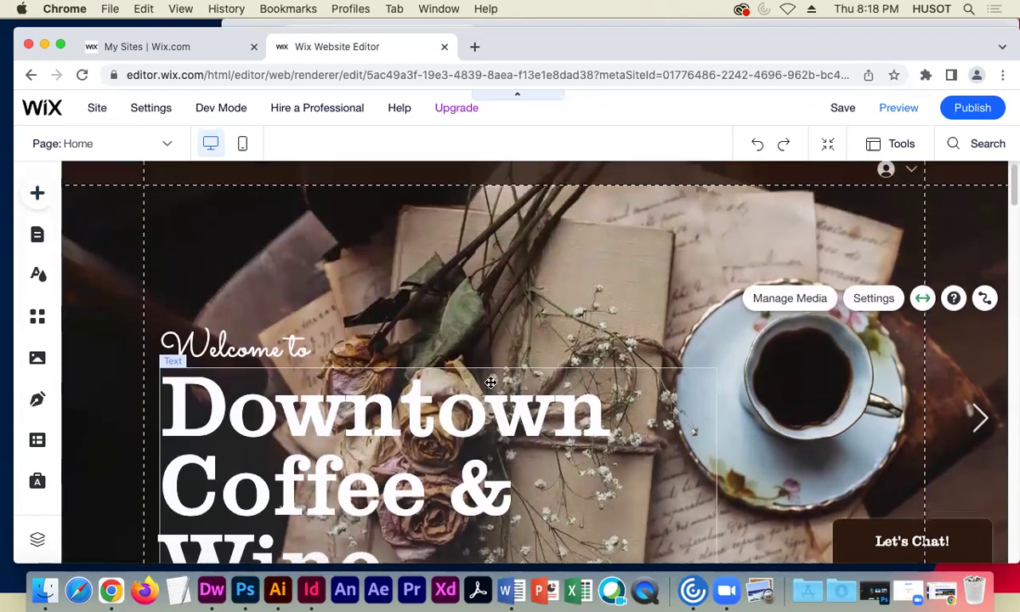
left_click(36, 195)
left_click(95, 246)
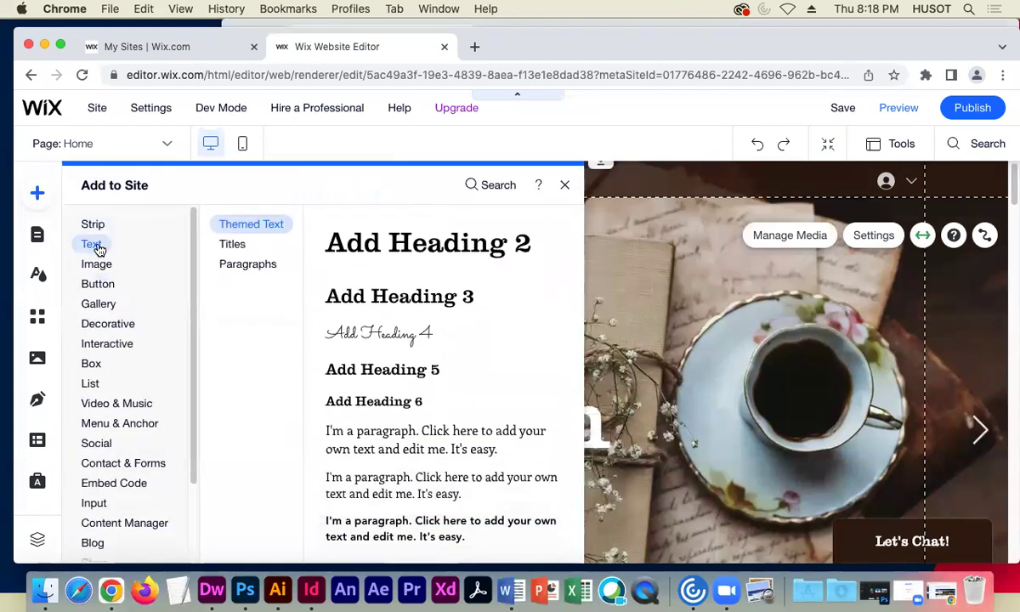
left_click(275, 226)
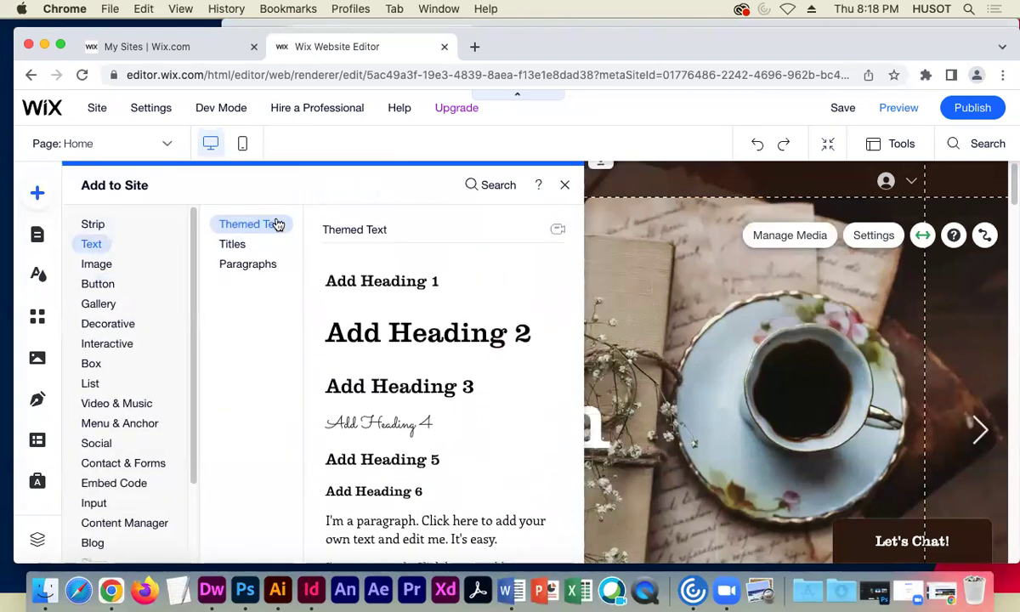
left_click(397, 431)
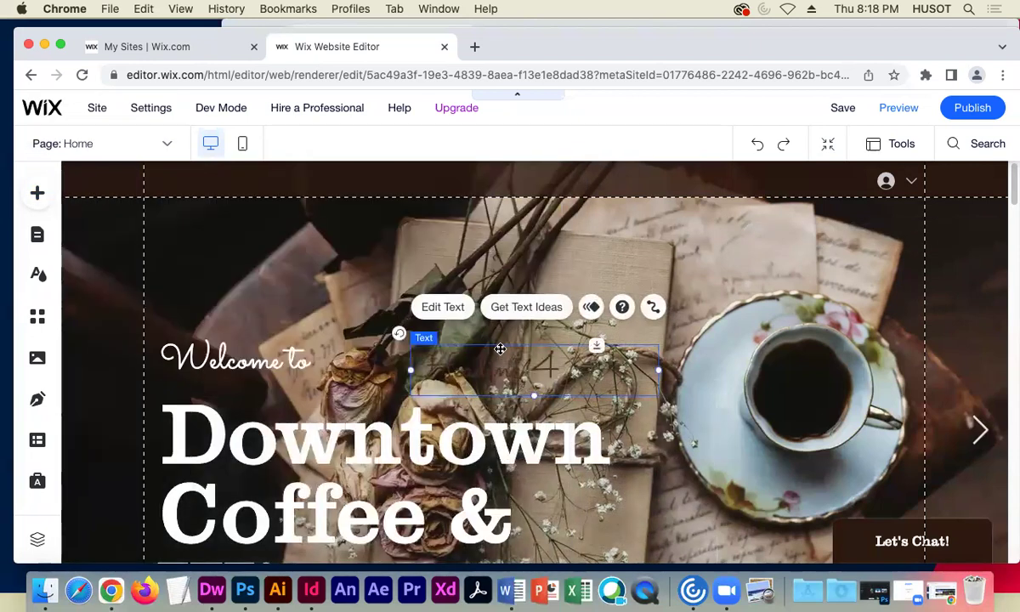
- Drag the new script heading to the hero's upper right, above the teacup photo
left_click_drag(500, 346, 634, 230)
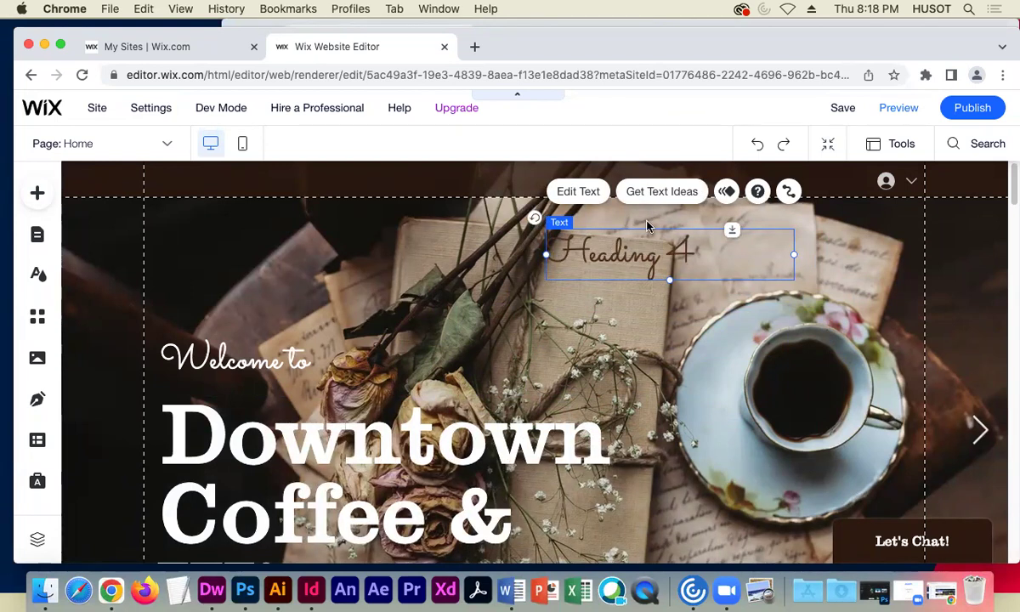
- Select all of 'This place rocks!' and change its text colour to white
left_click(589, 190)
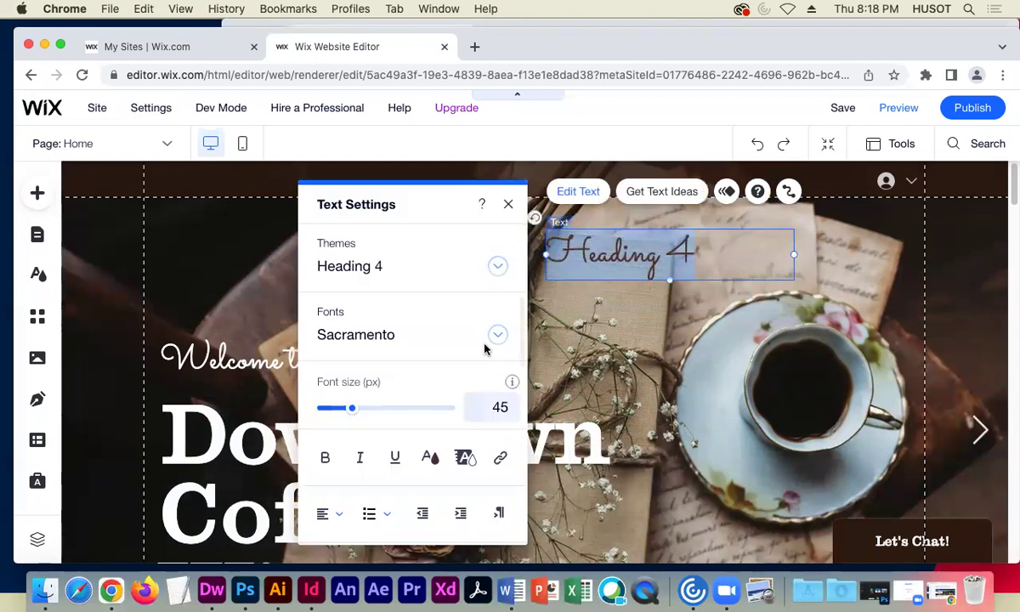
type("This place rocks")
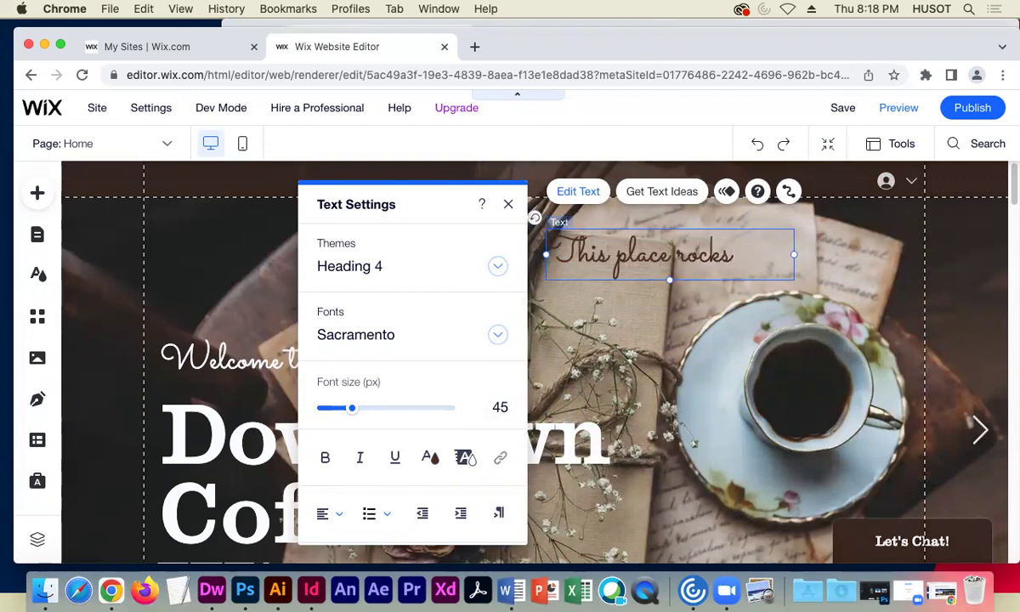
key("shift+alt+Left")
key("shift+alt+Left")
key("shift+alt+Left")
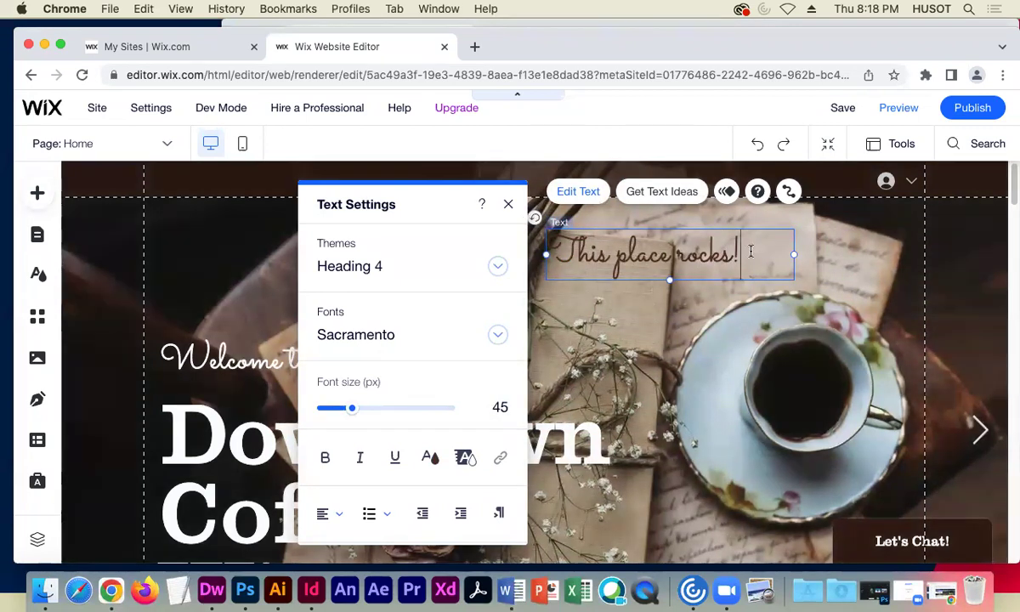
left_click(430, 457)
left_click(342, 480)
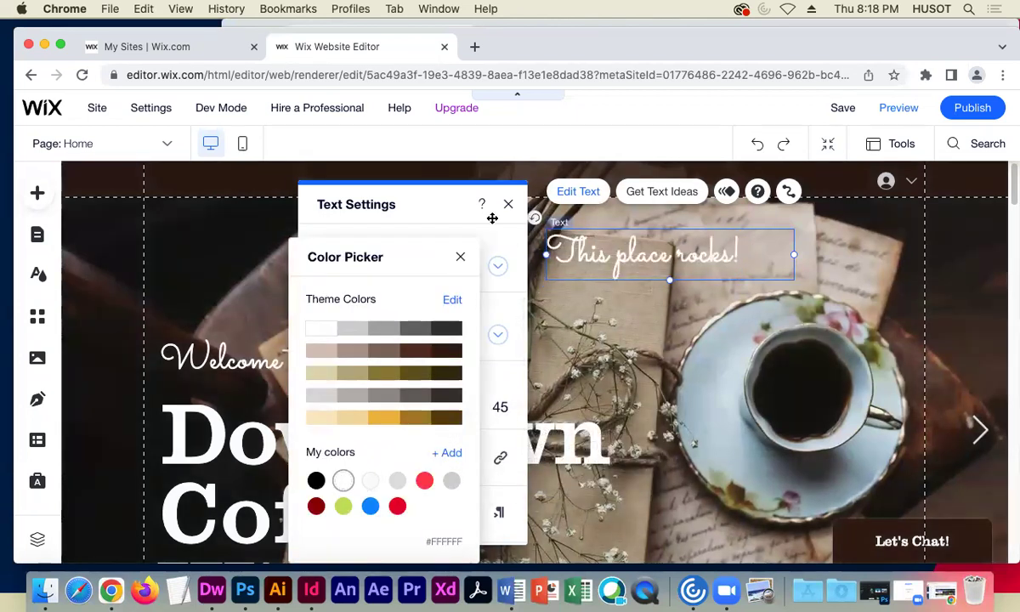
left_click(460, 257)
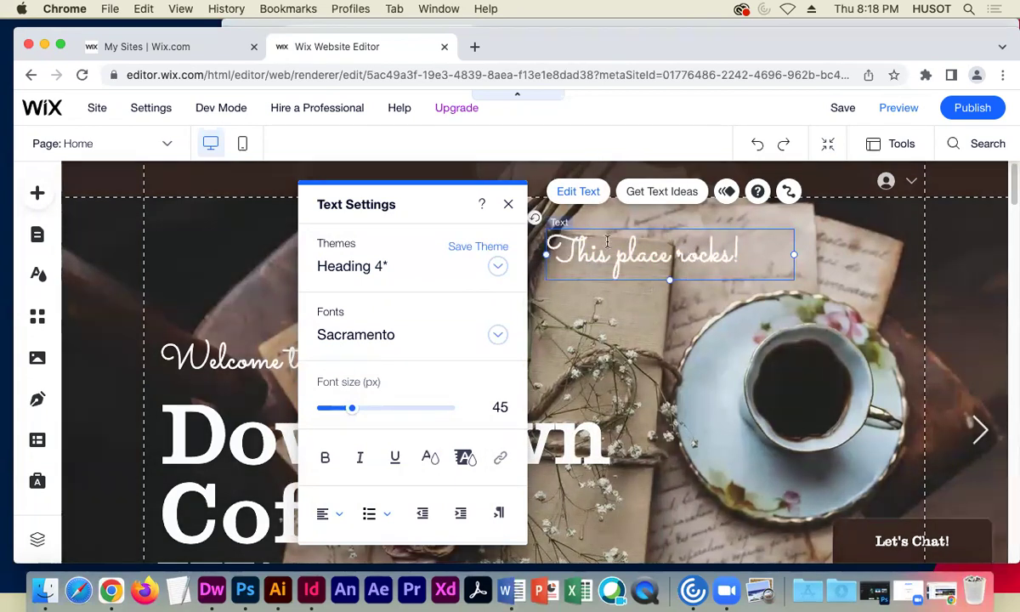
left_click(508, 205)
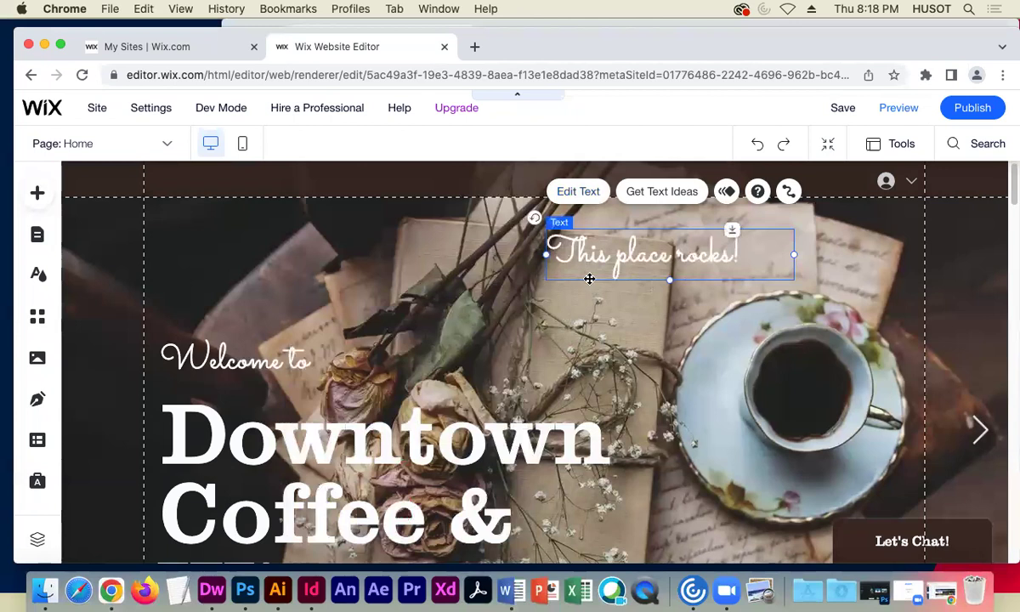
- Move the white 'This place rocks!' heading down above the teacup, then save the site
left_click_drag(596, 256, 643, 280)
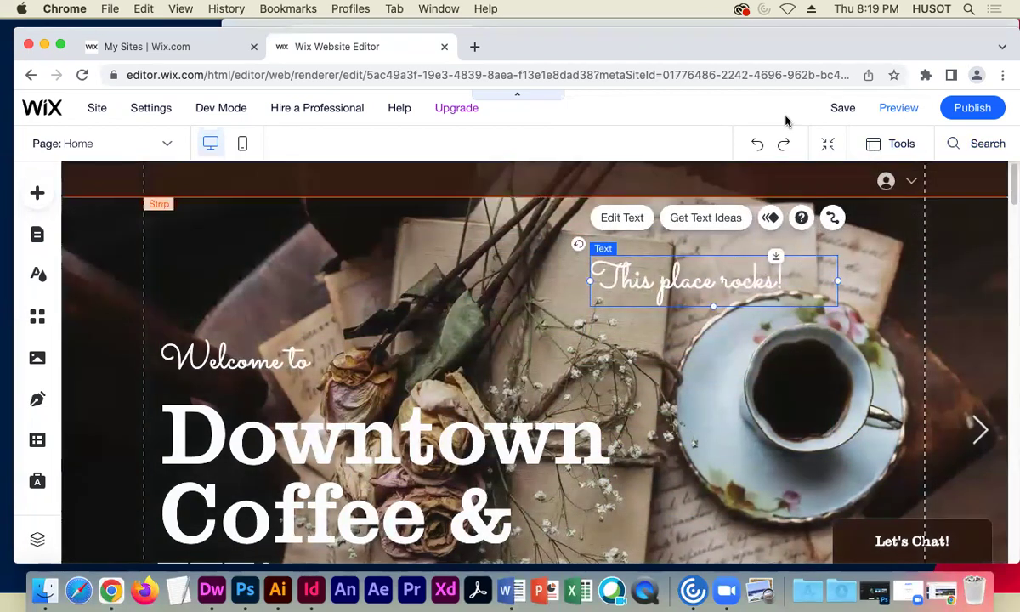
left_click(835, 110)
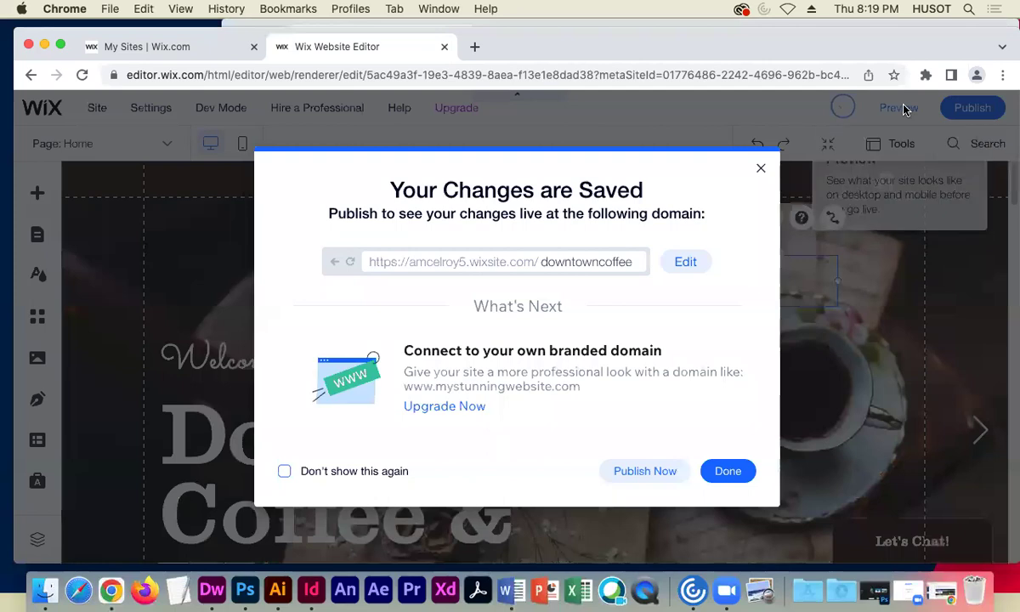
left_click(725, 471)
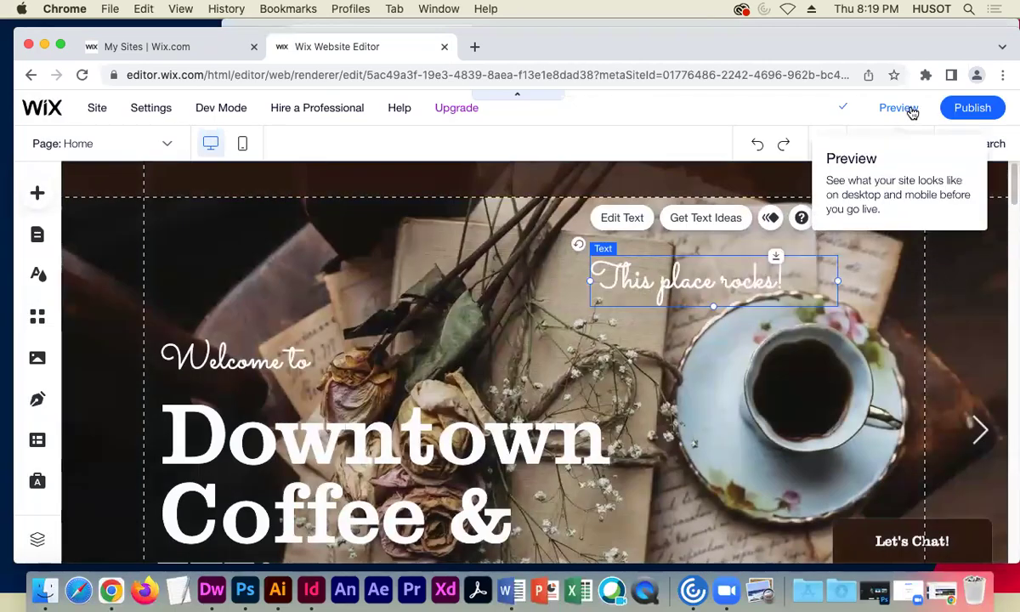
left_click(906, 109)
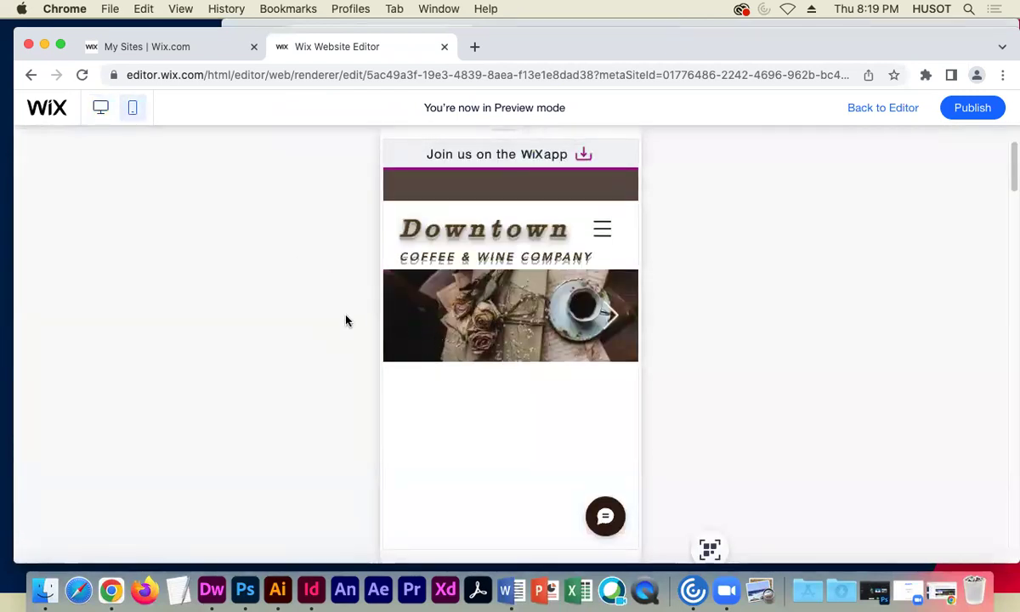
scroll(451, 358, "down", 5)
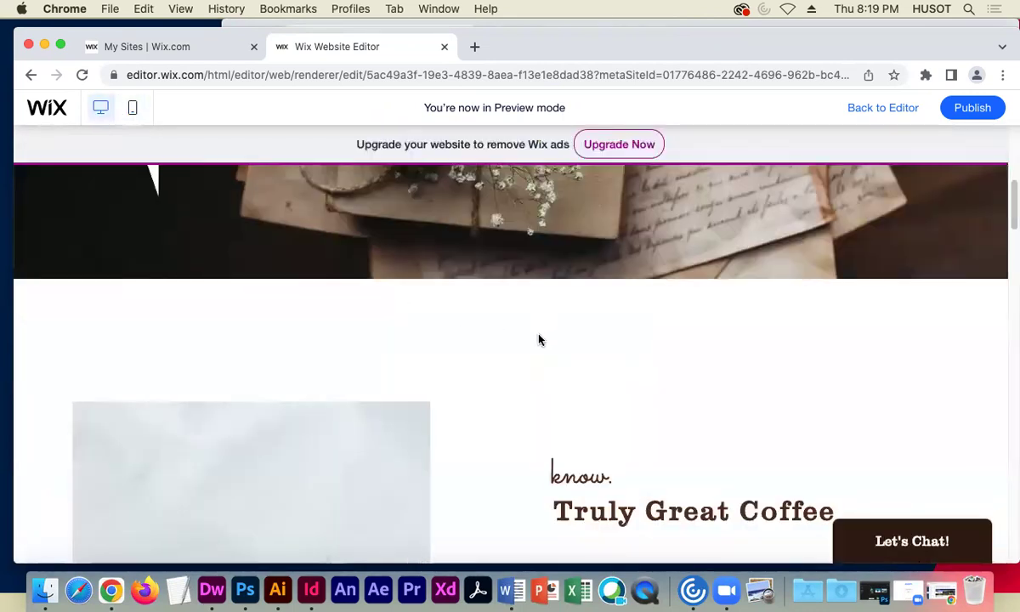
scroll(535, 331, "up", 5)
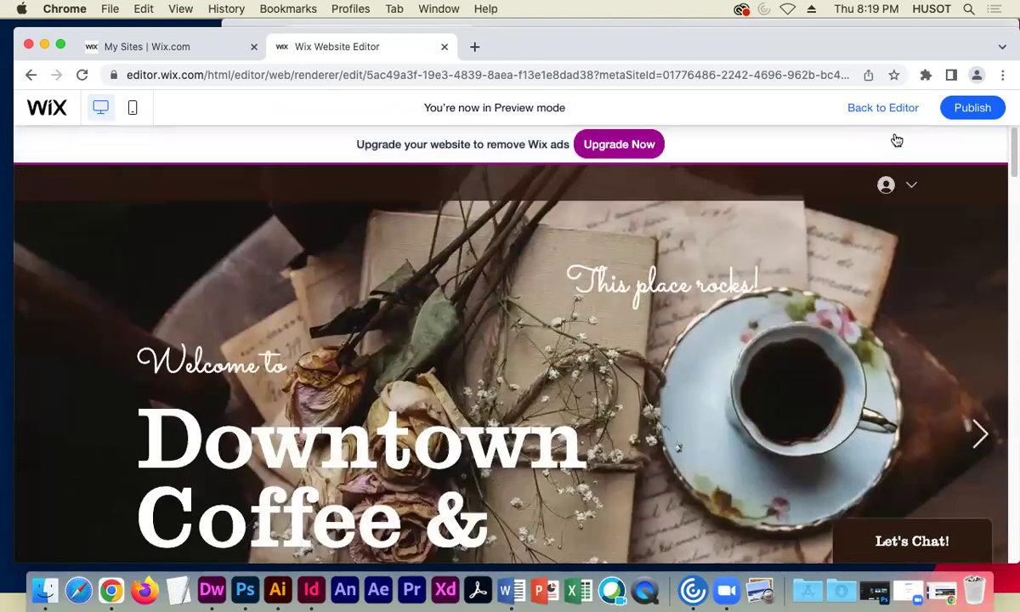
left_click(881, 108)
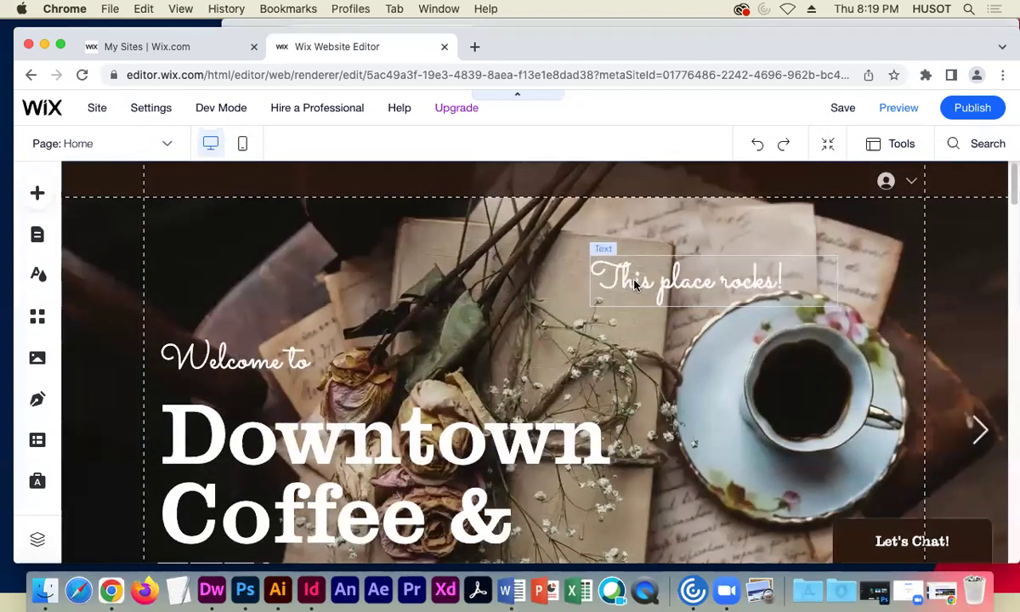
- Shift the heading further left and add a white themed box to the page
left_click_drag(654, 259, 452, 280)
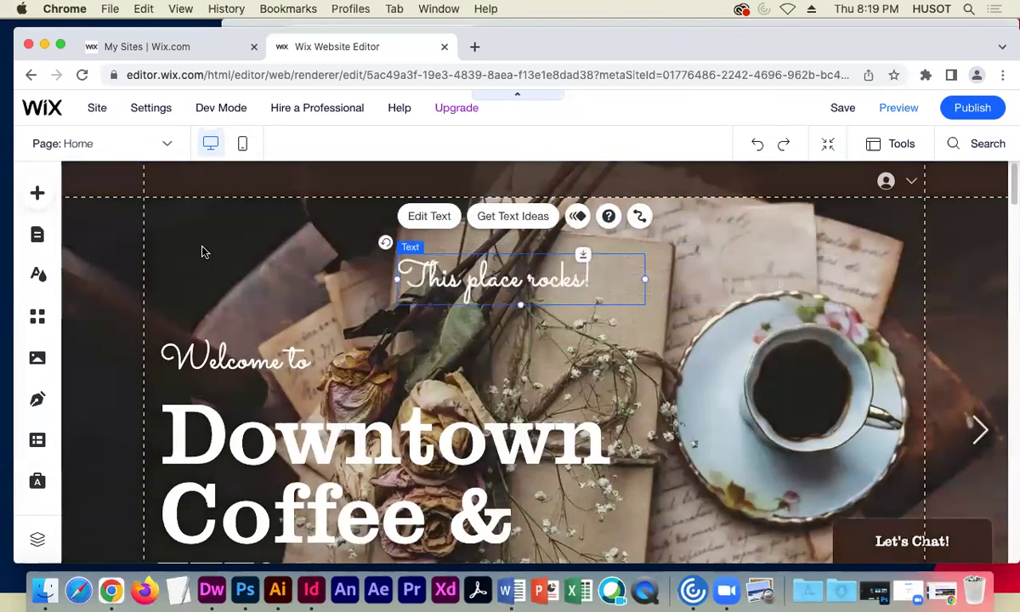
left_click(44, 197)
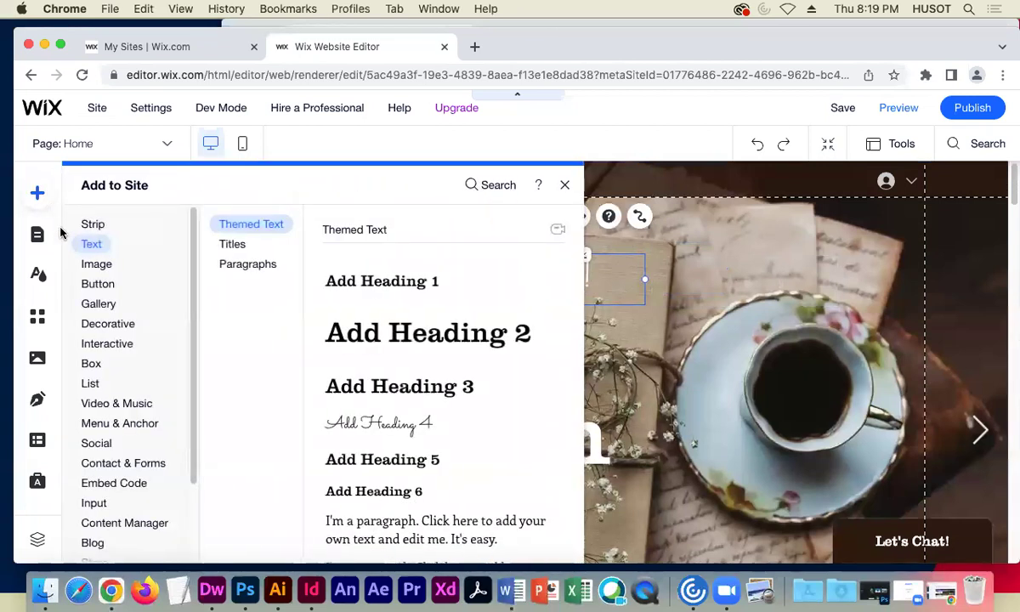
left_click(96, 284)
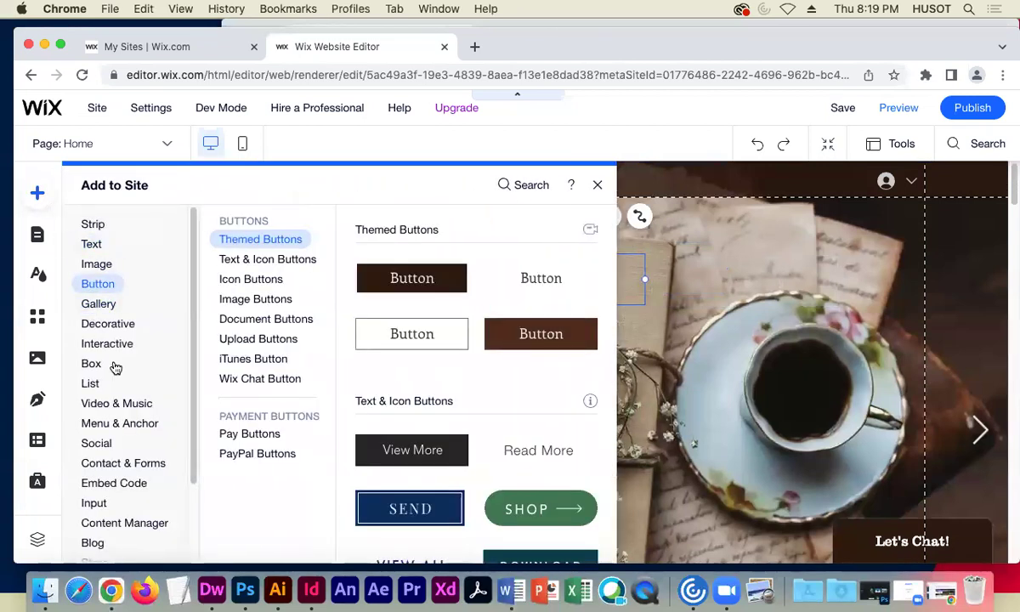
left_click(95, 364)
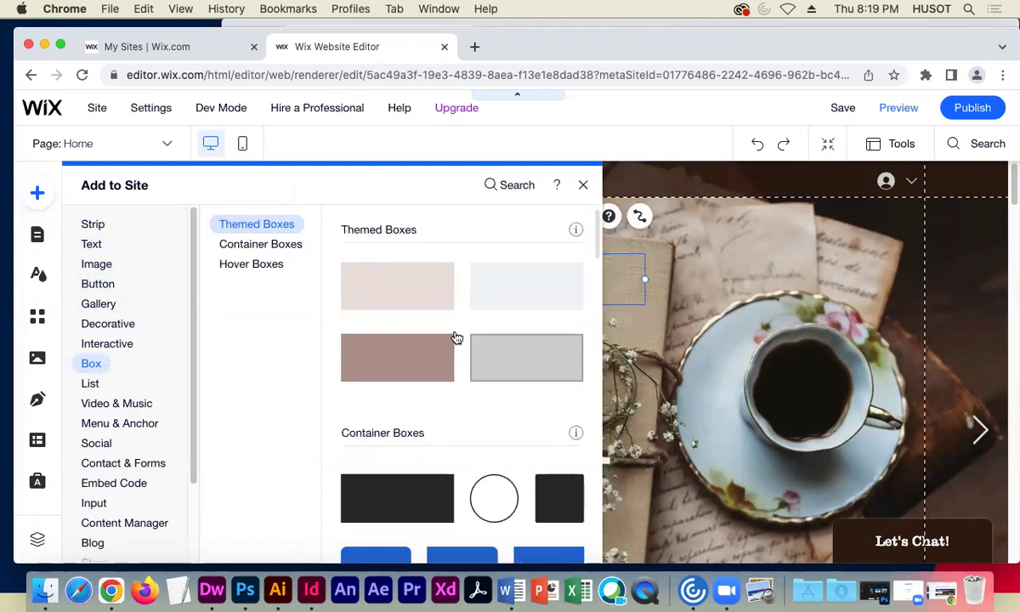
left_click(520, 283)
- Shrink the box into a 543 × 40 strip at the hero's top-left
left_click_drag(739, 421, 641, 261)
left_click_drag(480, 246, 337, 239)
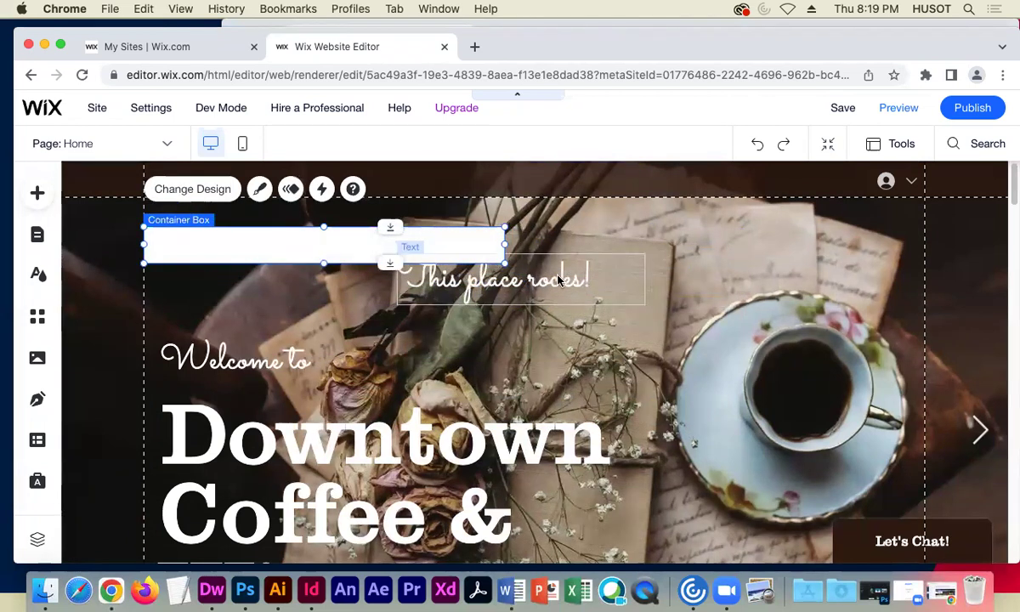
left_click(554, 281)
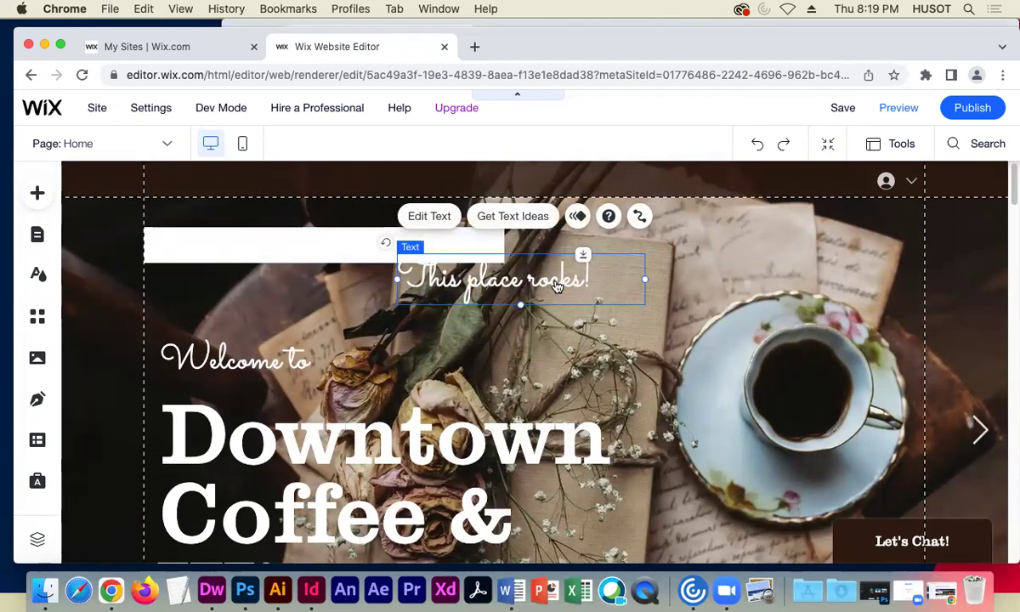
- Bring 'This place rocks!' to front and drag it onto the white strip
right_click(554, 286)
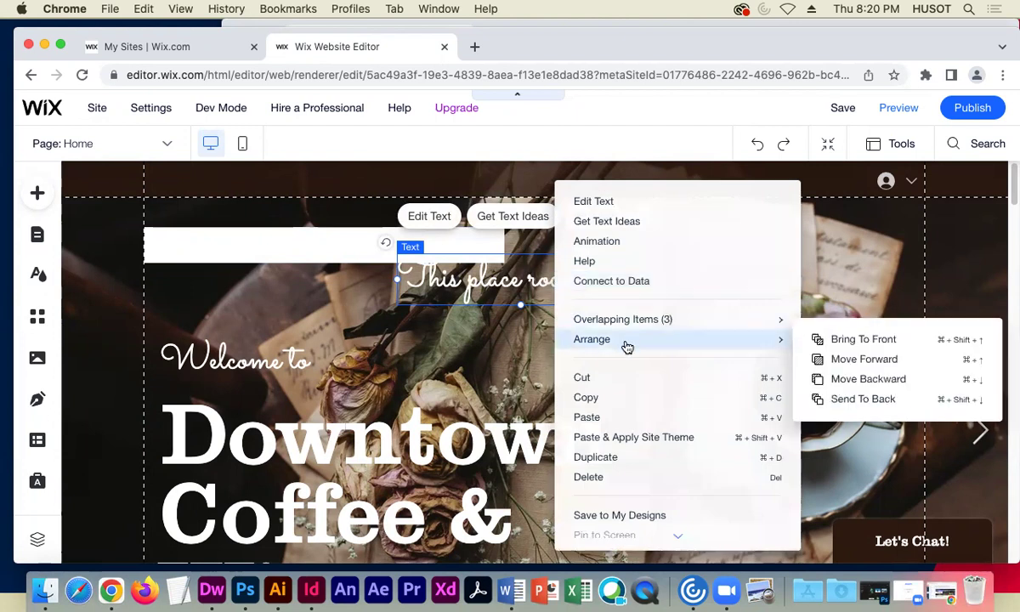
mouse_move(753, 338)
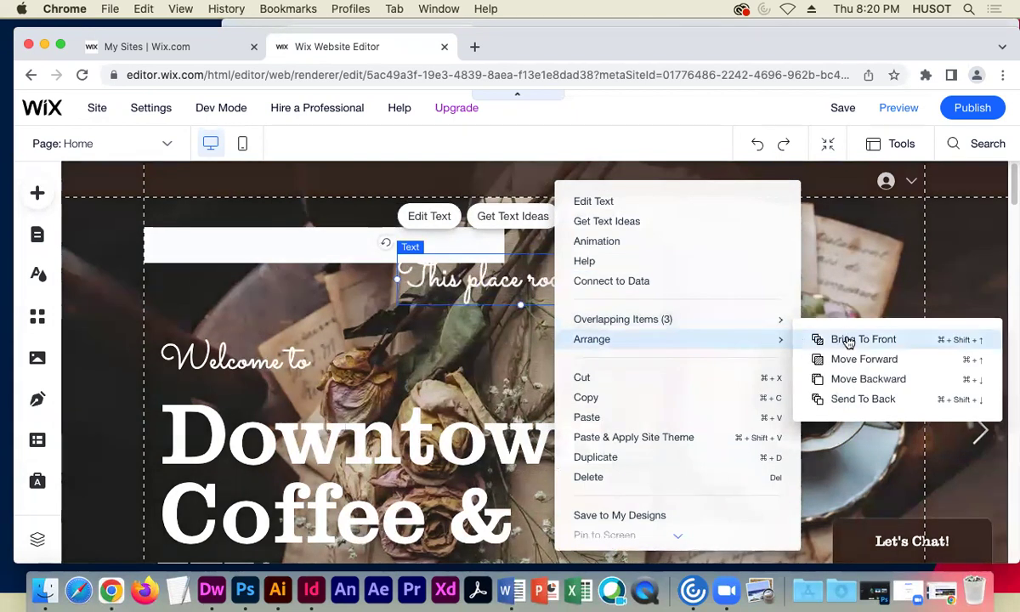
left_click_drag(521, 281, 288, 250)
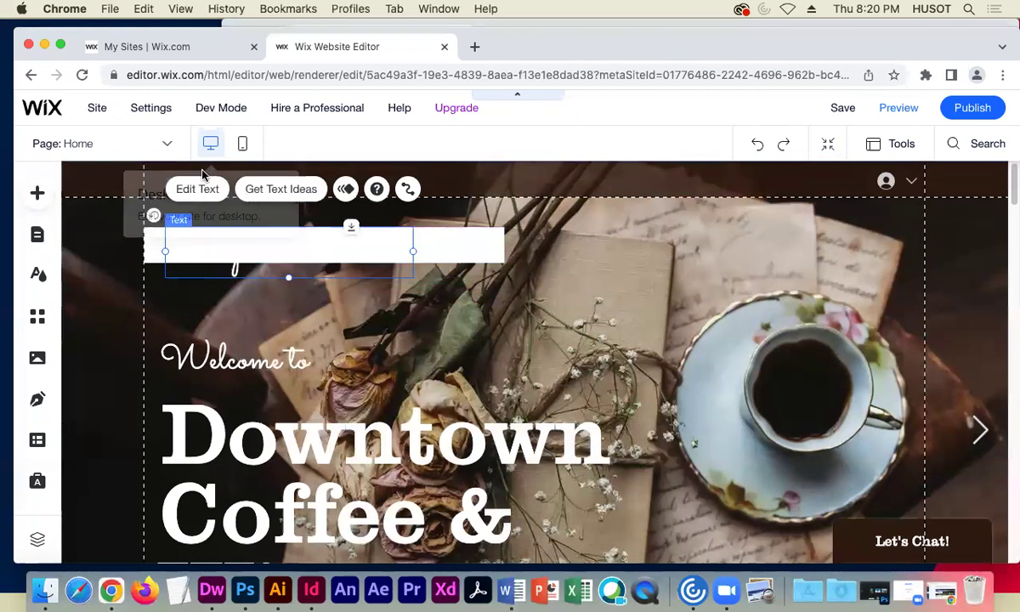
- Change the heading's text colour to the brown #512C1D swatch
left_click(213, 197)
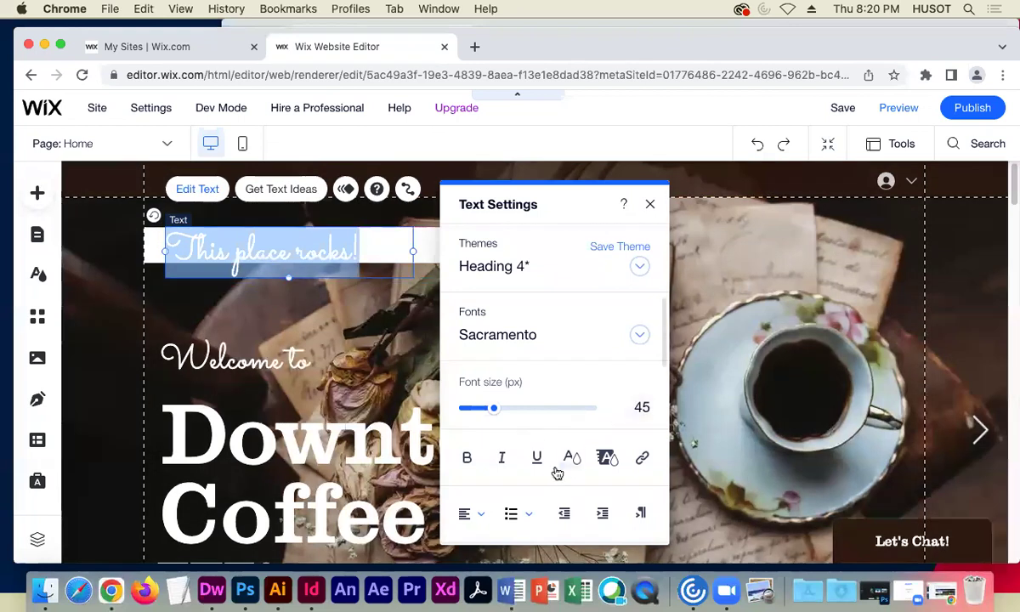
left_click(569, 459)
left_click(584, 351)
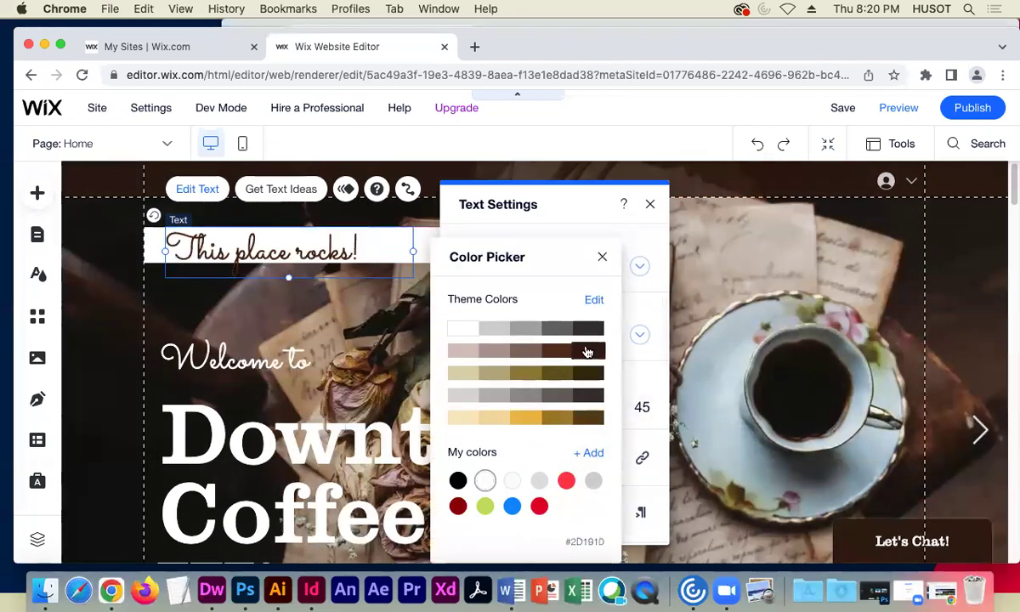
left_click(559, 352)
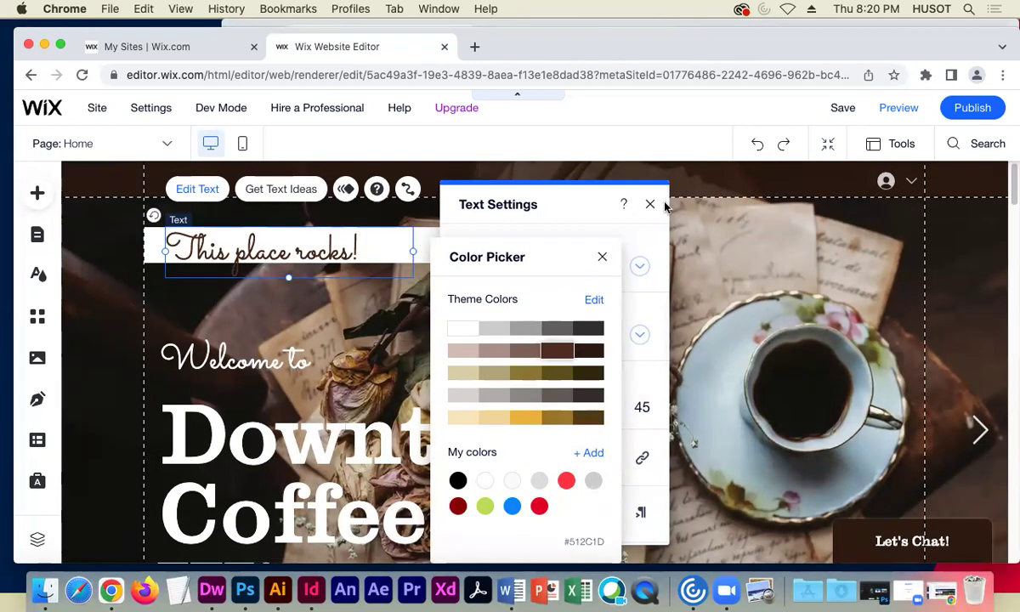
left_click(602, 256)
left_click(650, 204)
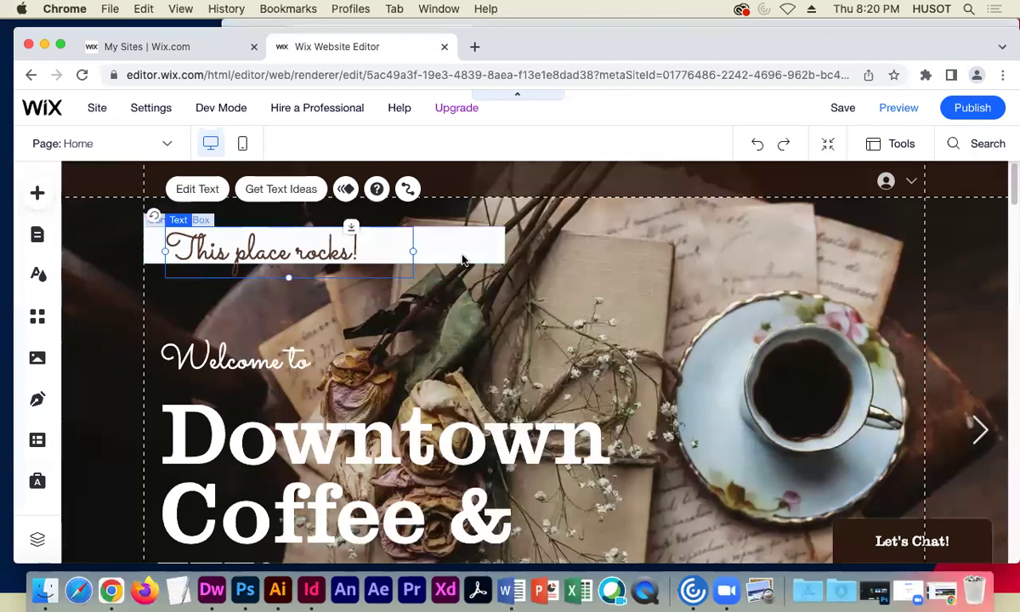
- Resize the white box to 288 × 80 around the heading and preview the site
left_click(504, 268)
left_click_drag(505, 268, 386, 291)
left_click(571, 298)
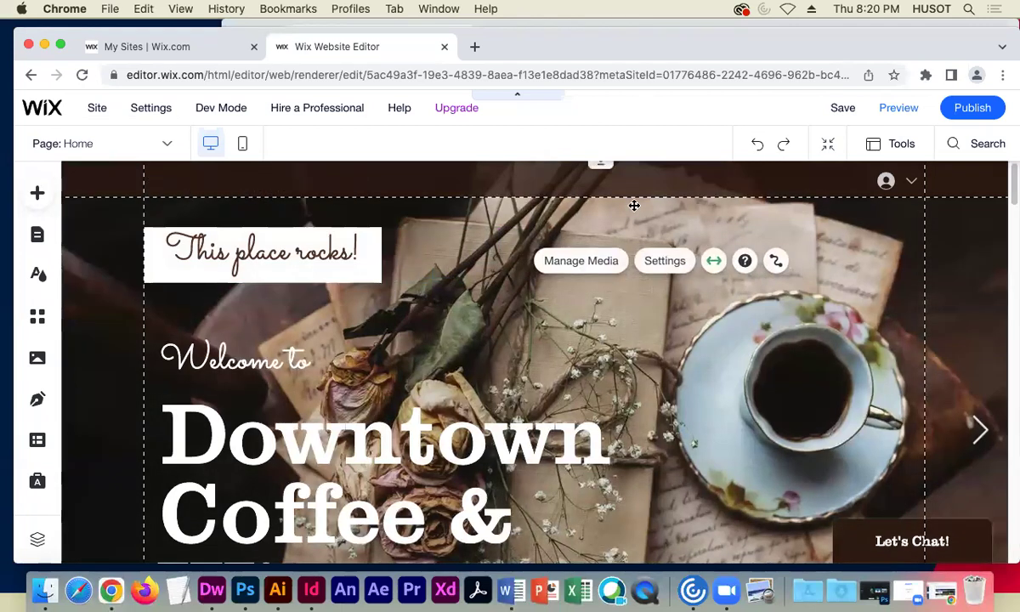
left_click(880, 109)
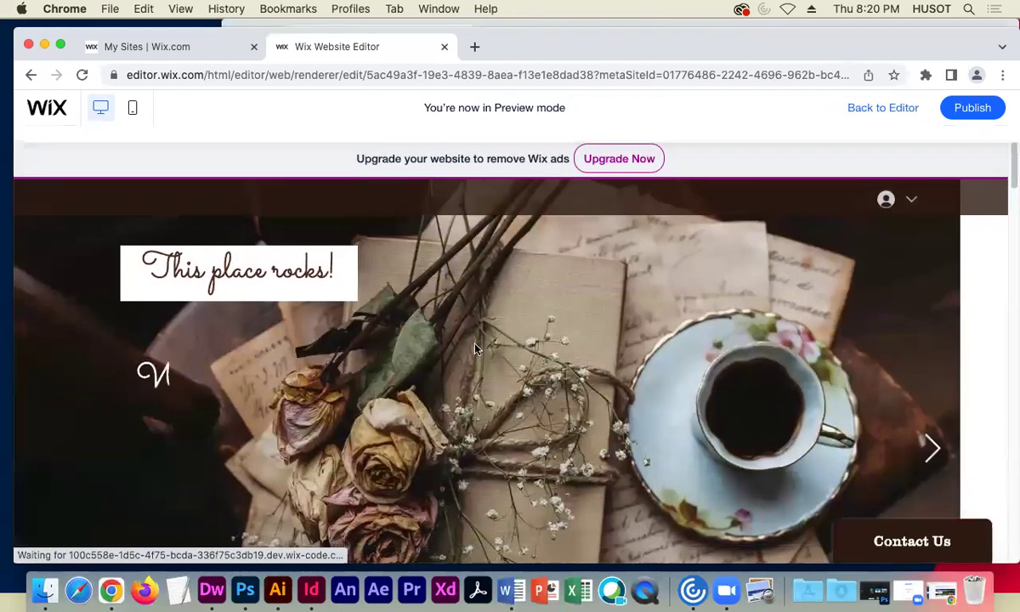
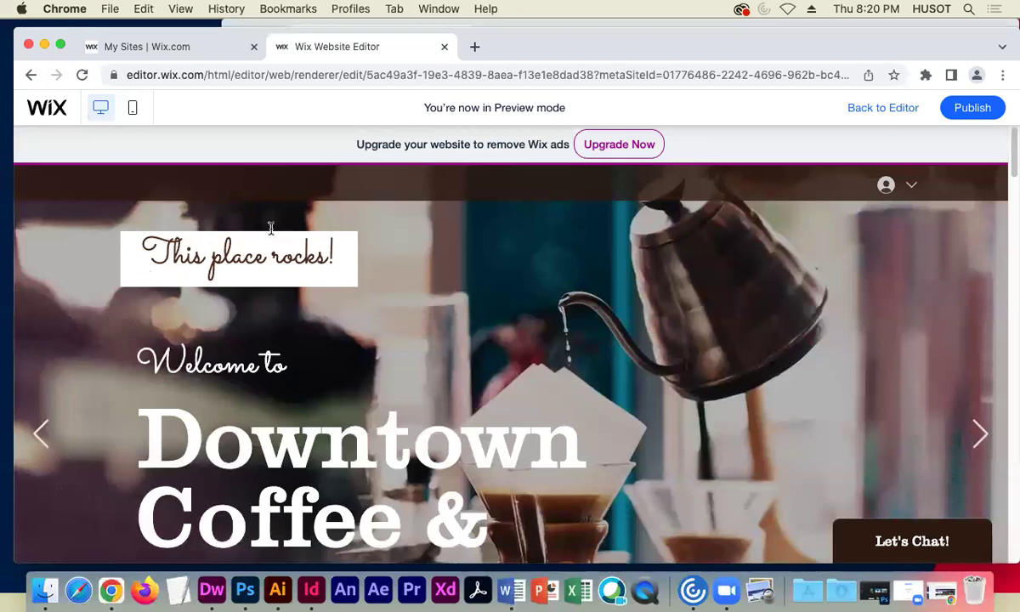
- Leave the preview and return to the editor at the Truly Great Coffee section
left_click(891, 114)
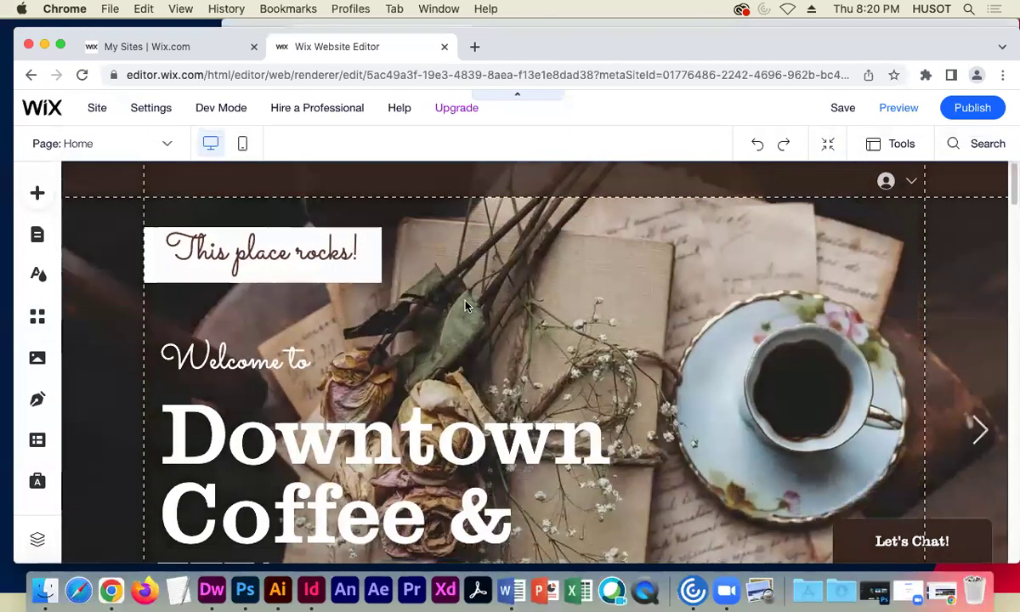
scroll(434, 279, "down", 5)
scroll(510, 299, "down", 10)
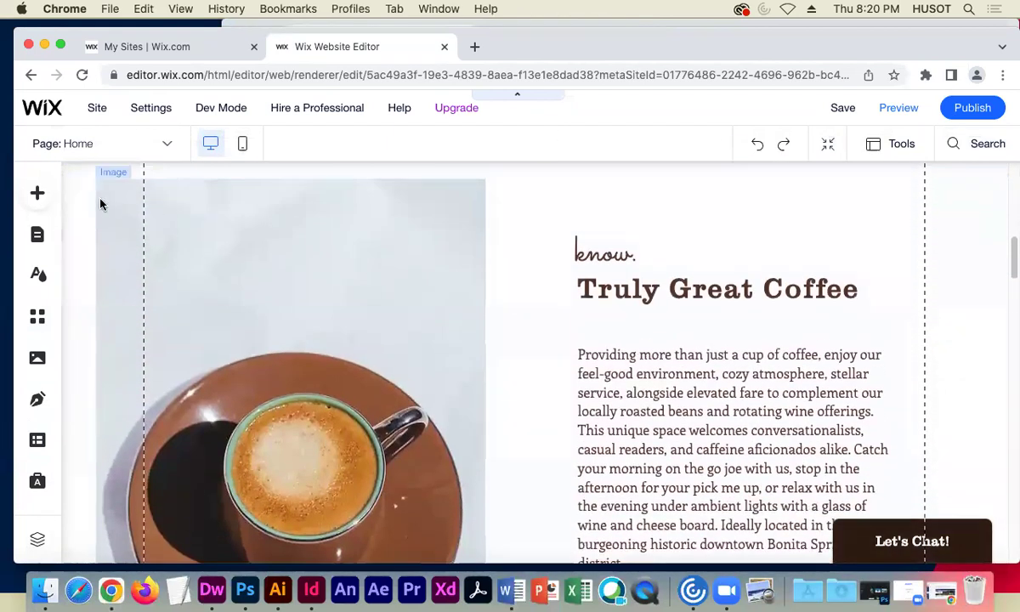
- Add the large dark hexagon from Decorative Basic Shapes at the coffee image's top-left
left_click(37, 193)
left_click(119, 422)
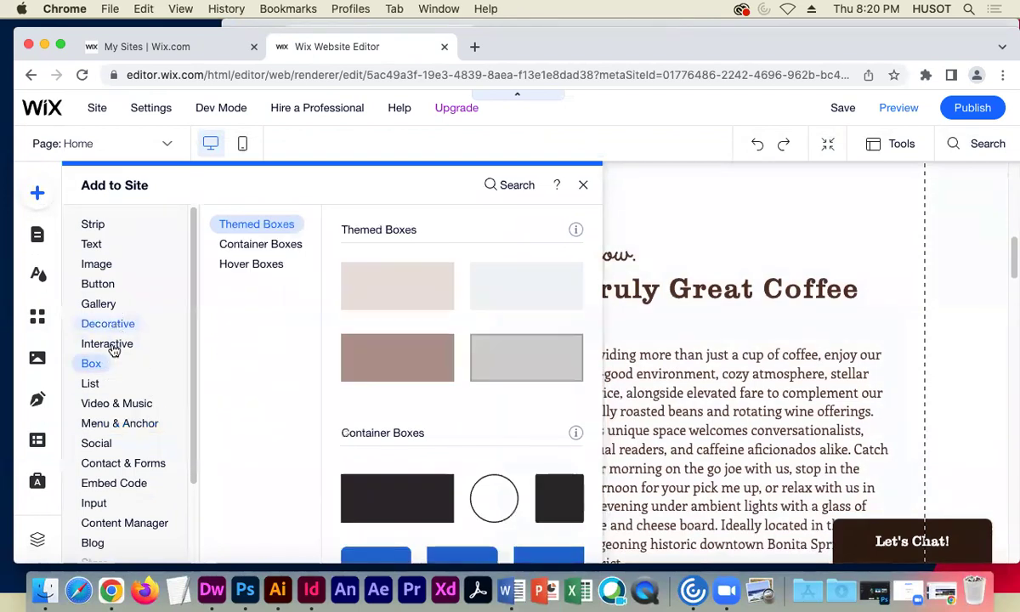
mouse_move(113, 350)
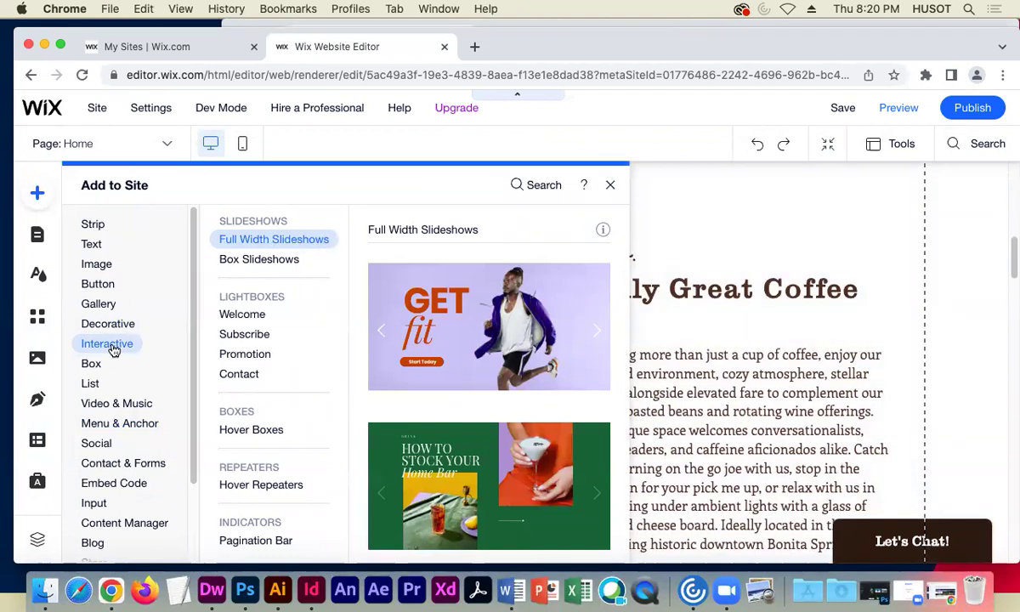
mouse_move(119, 323)
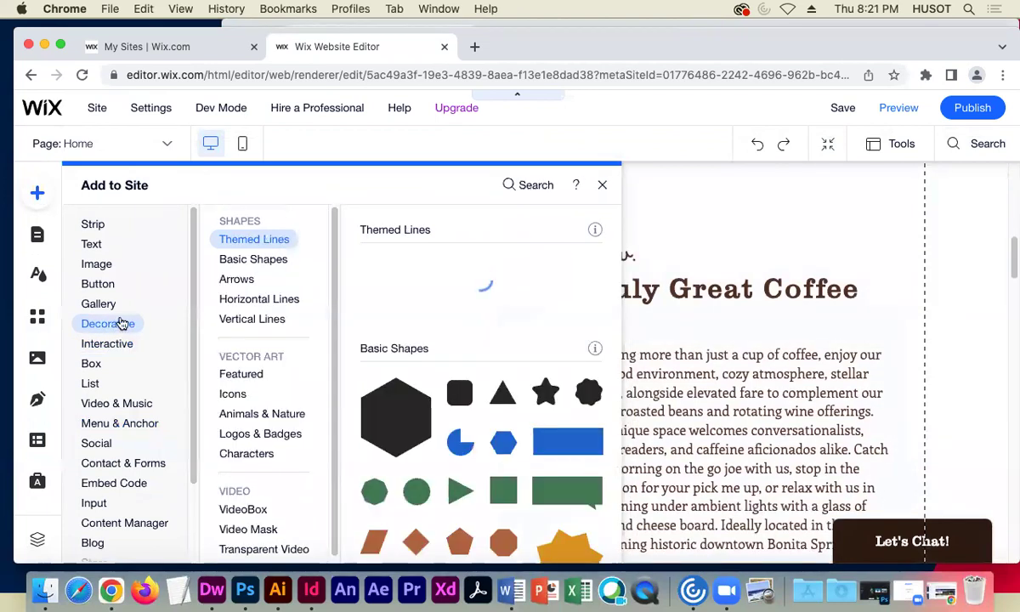
left_click(403, 416)
left_click_drag(513, 344, 223, 233)
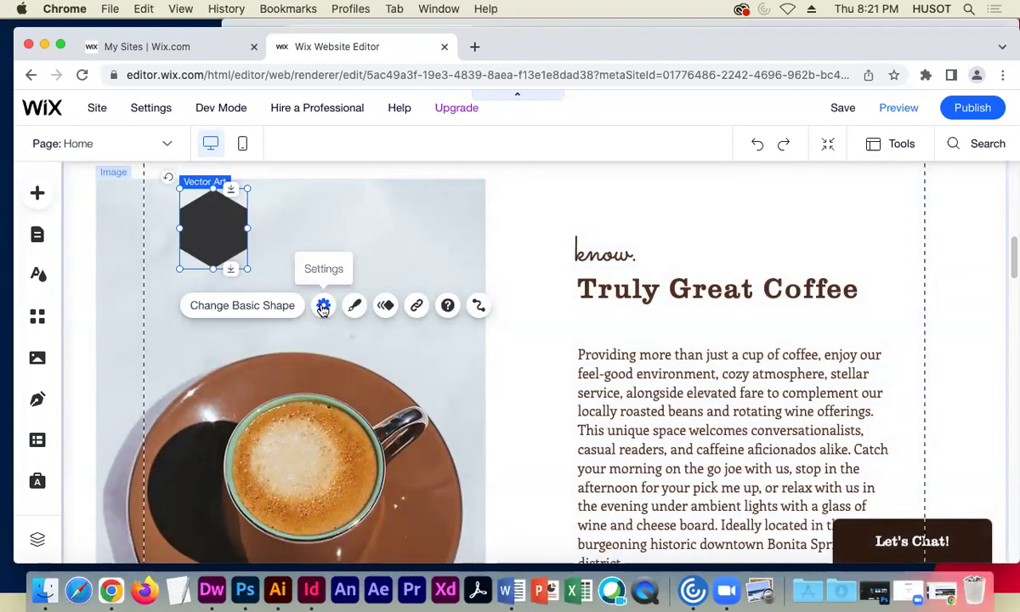
- Link the hexagon to the Our Menu page through its settings
left_click(322, 308)
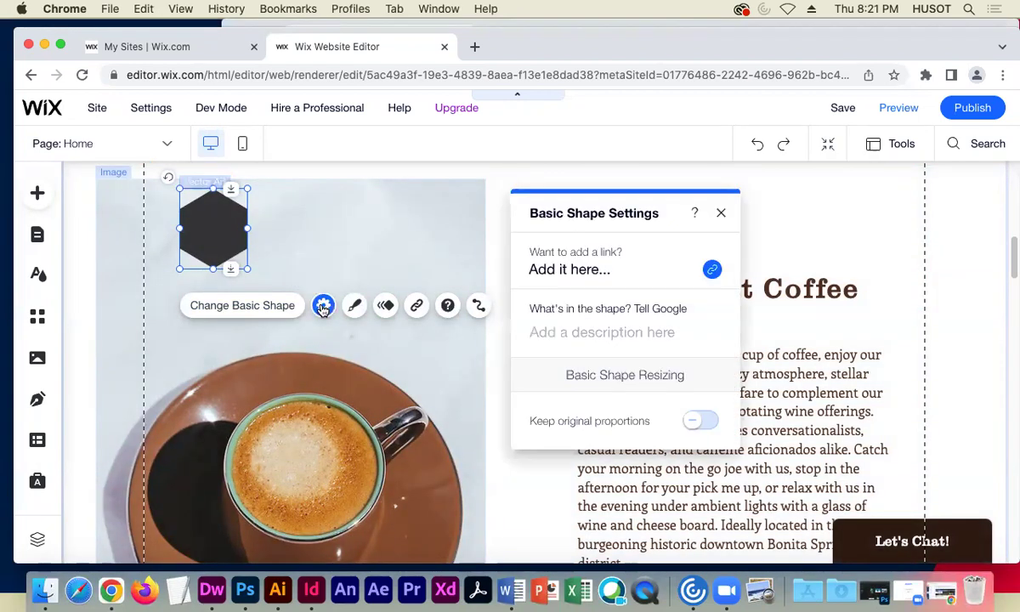
left_click(567, 270)
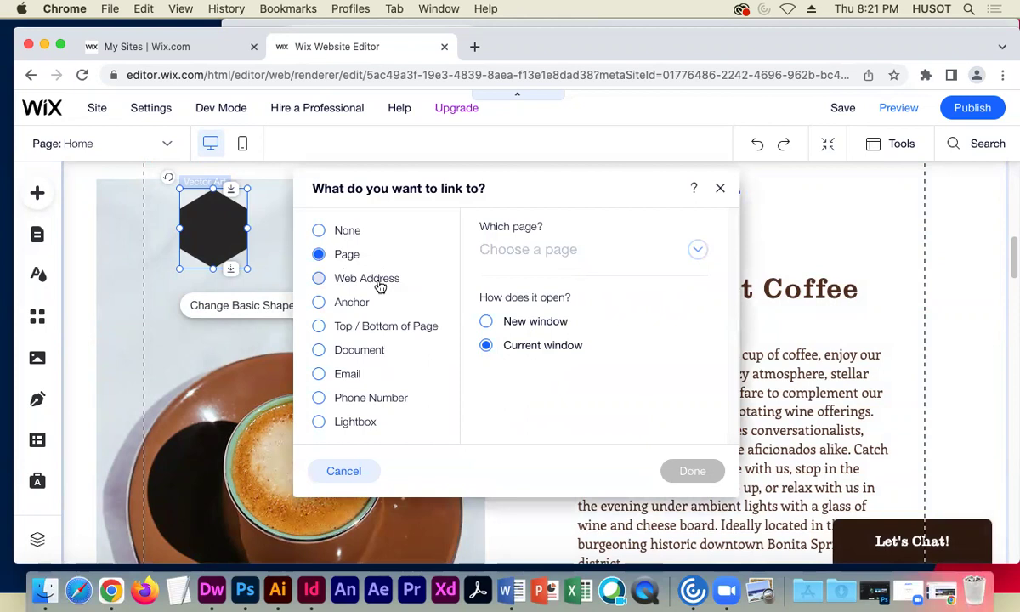
left_click(698, 250)
left_click(700, 252)
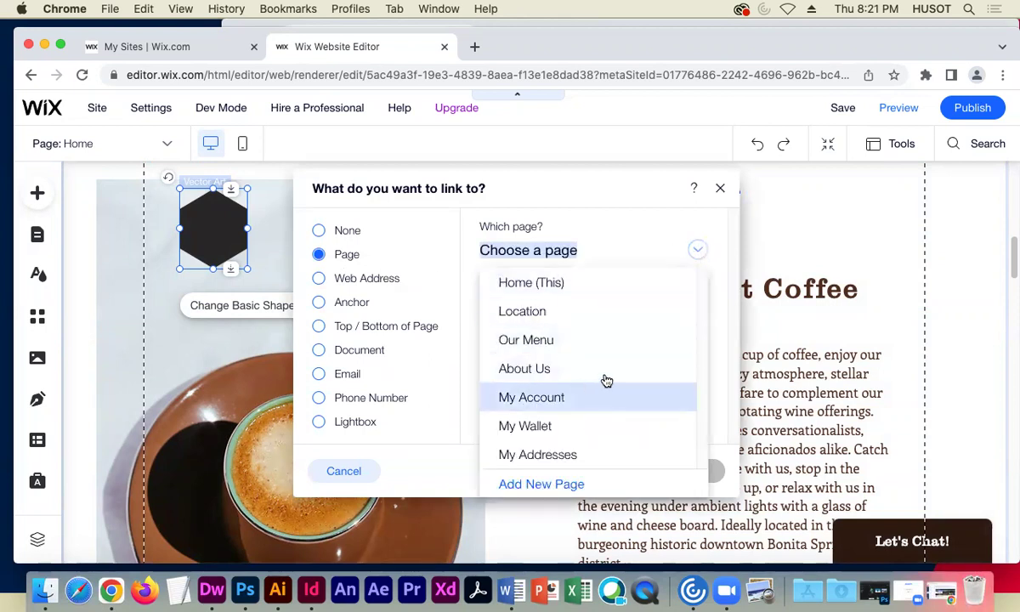
left_click(525, 340)
left_click(685, 471)
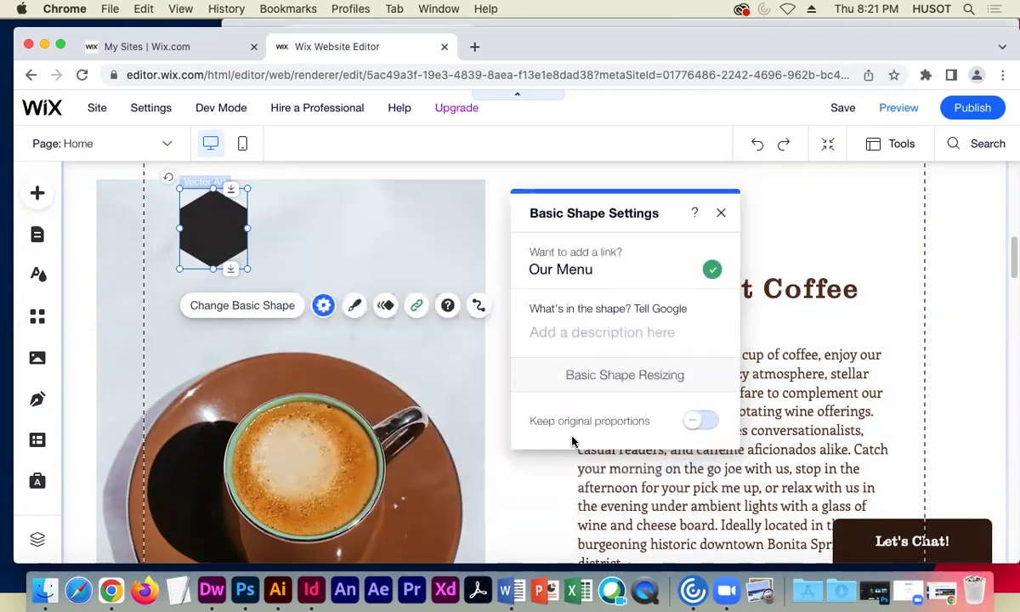
left_click(385, 307)
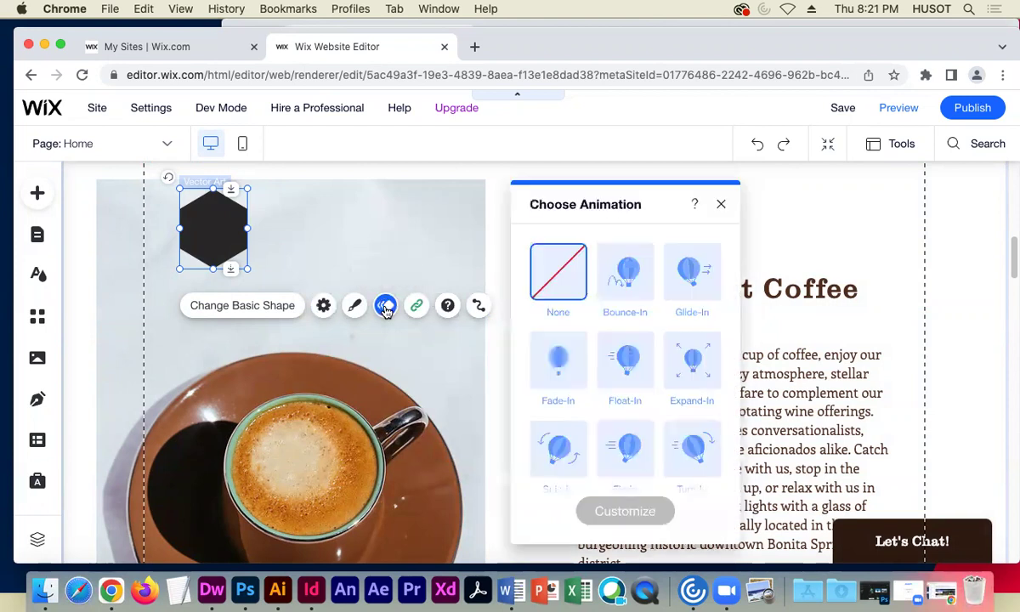
- Apply the Bounce-In animation and give the hexagon a gold fill
left_click(623, 277)
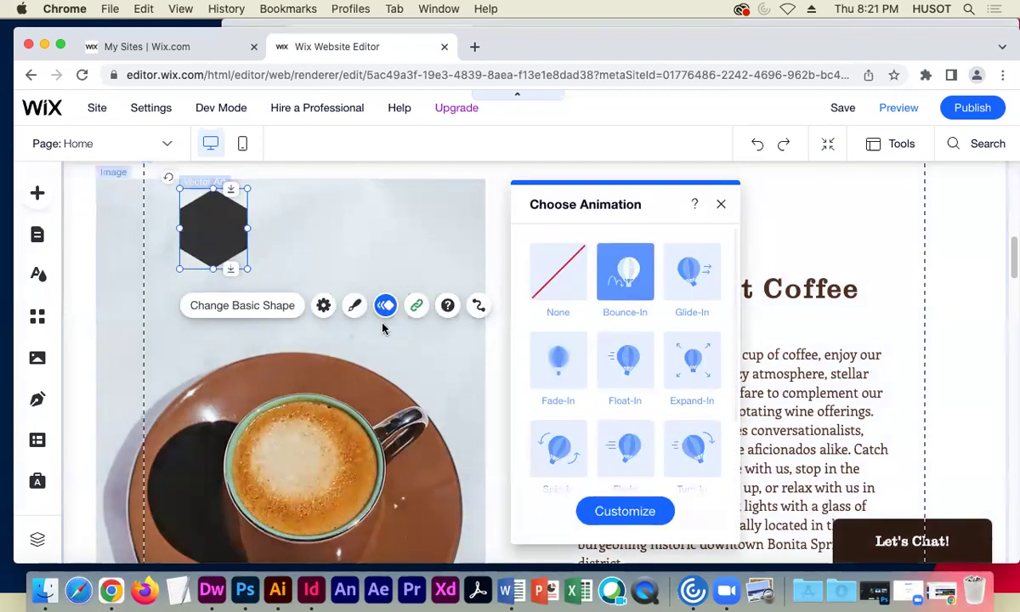
left_click(351, 307)
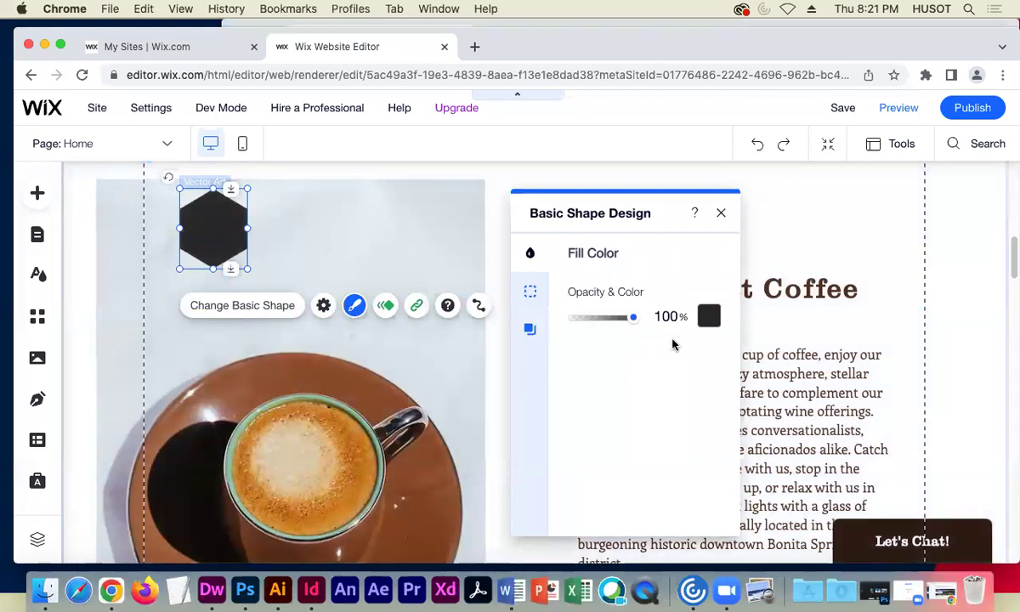
left_click(710, 316)
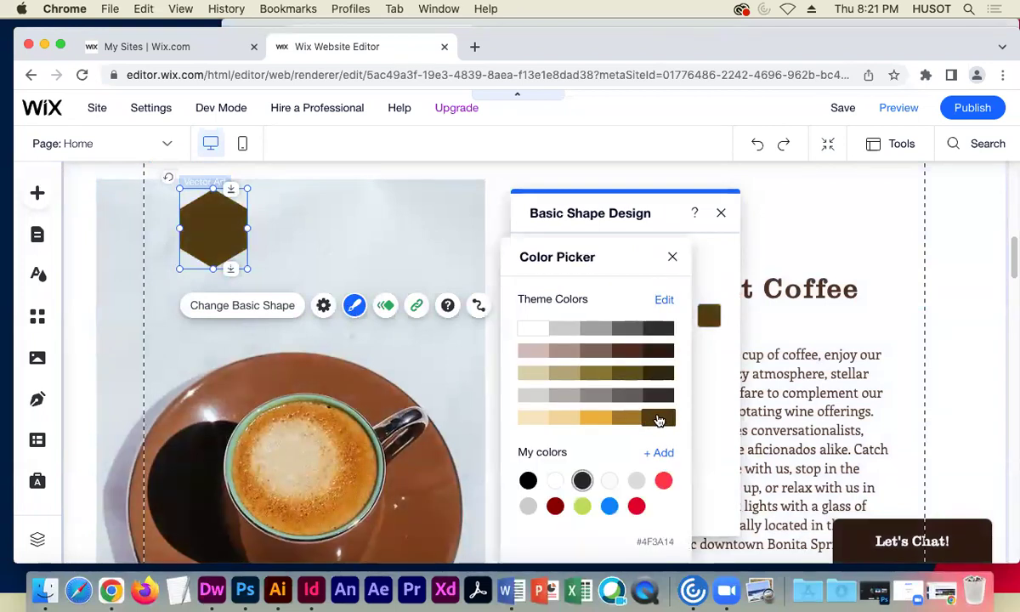
left_click(672, 258)
left_click_drag(632, 321, 604, 321)
- Turn on a 3px dark border and a blurrier drop shadow for the hexagon
left_click(532, 293)
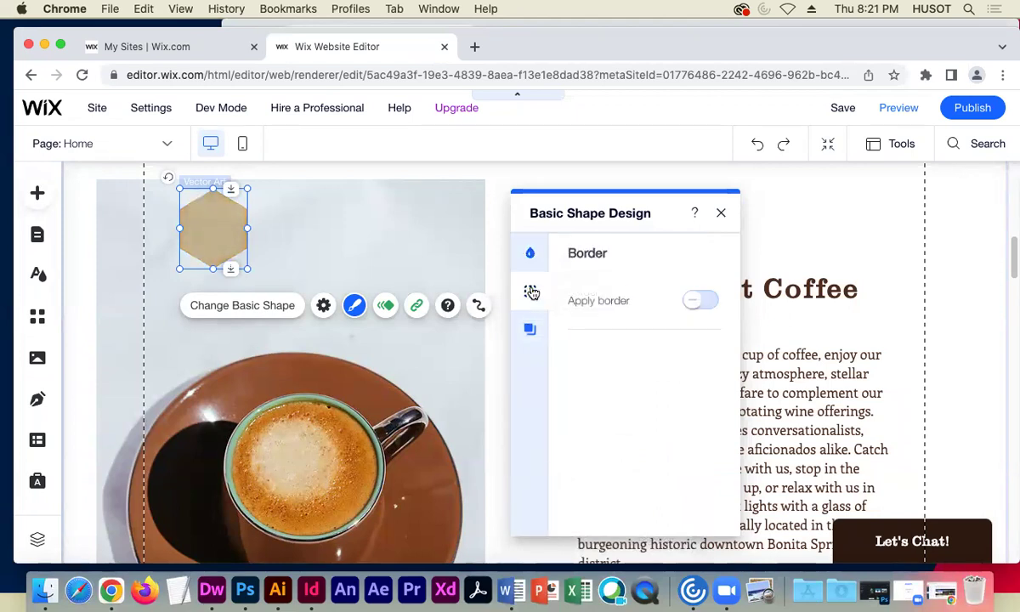
left_click(711, 298)
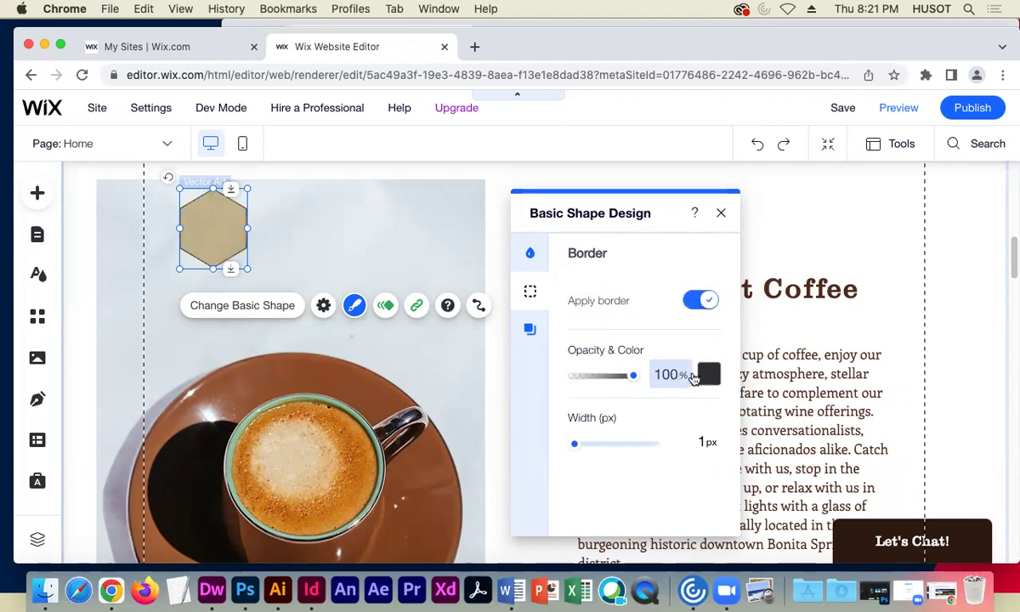
left_click_drag(576, 446, 579, 446)
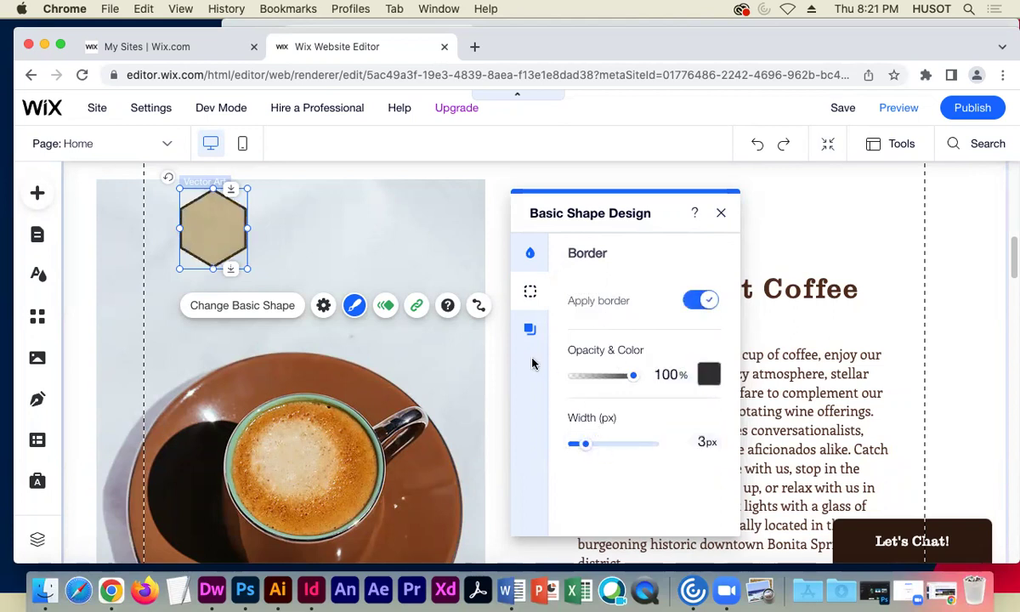
left_click(529, 331)
left_click(702, 301)
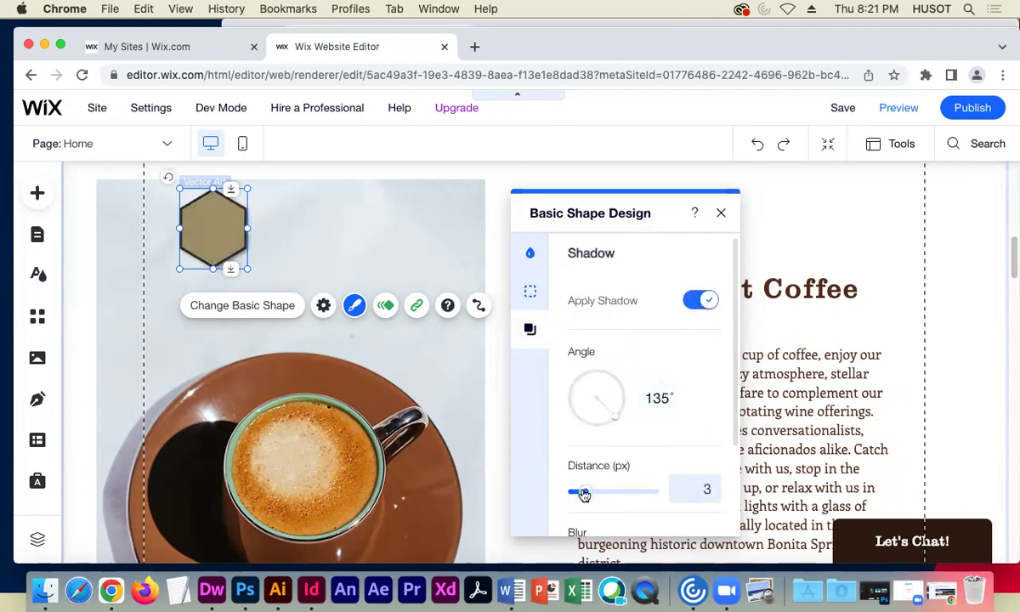
scroll(624, 449, "down", 3)
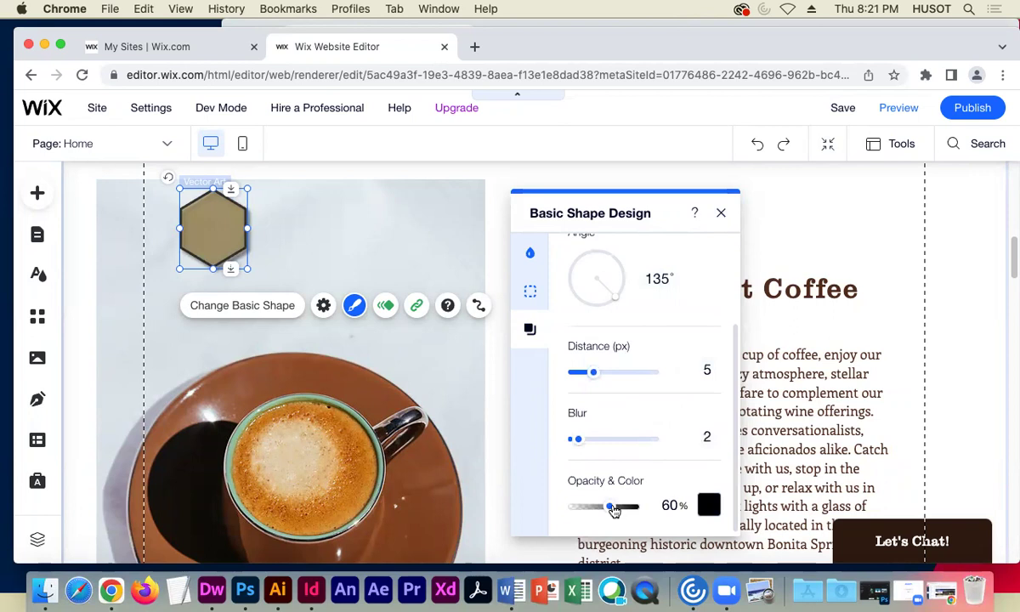
left_click_drag(580, 438, 600, 440)
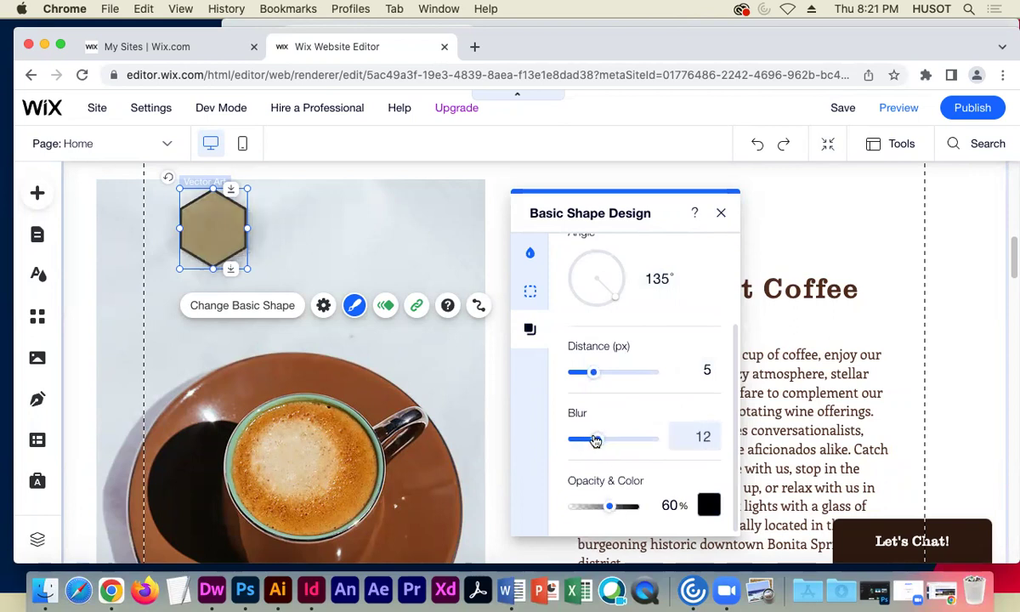
scroll(710, 309, "up", 3)
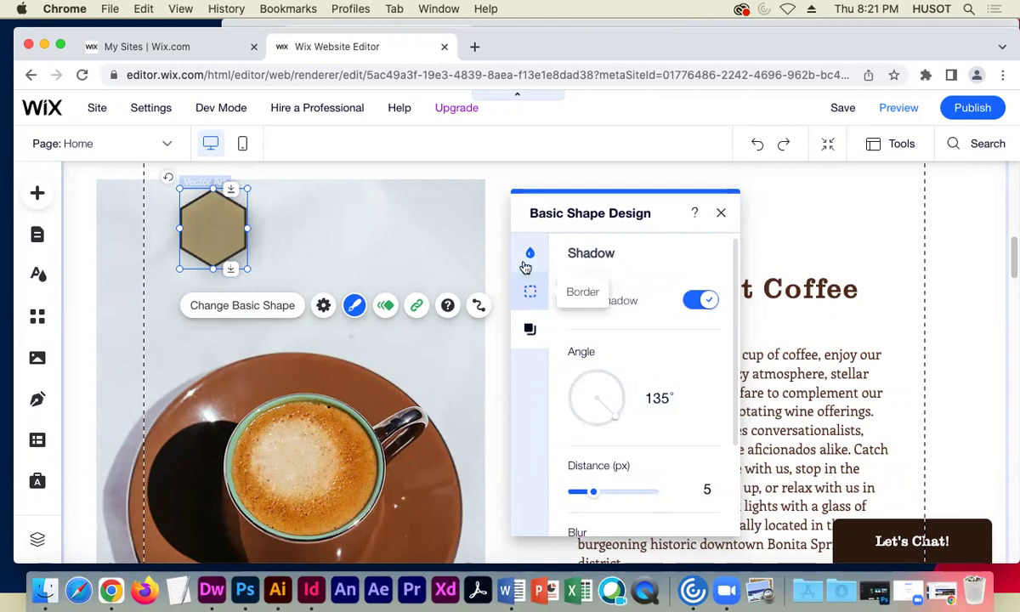
- Restore the gold fill to 100% opacity and close the panels, undoing an accidental stretch
left_click(527, 253)
left_click_drag(605, 320, 661, 319)
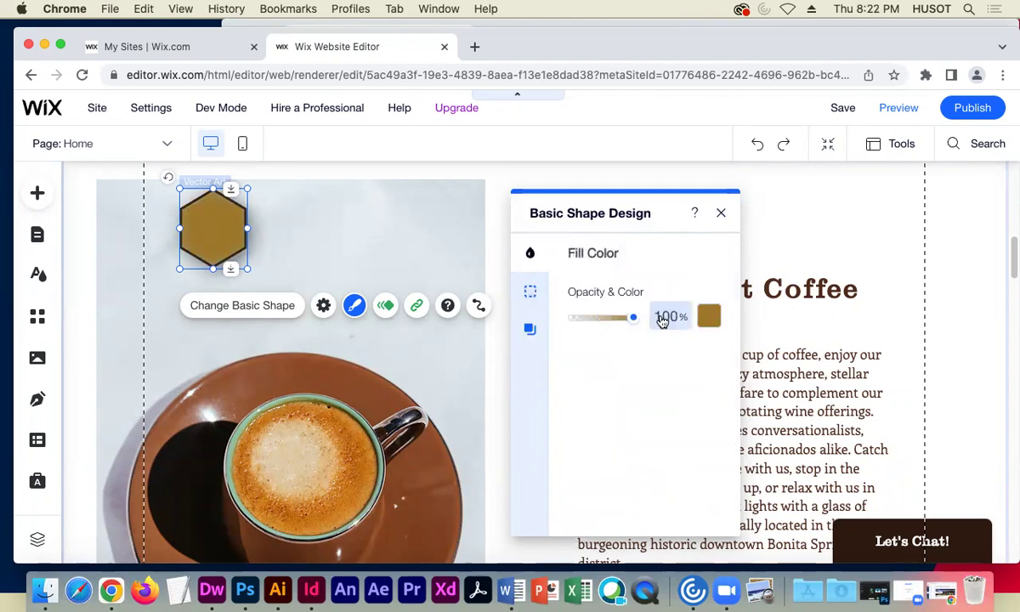
left_click(727, 214)
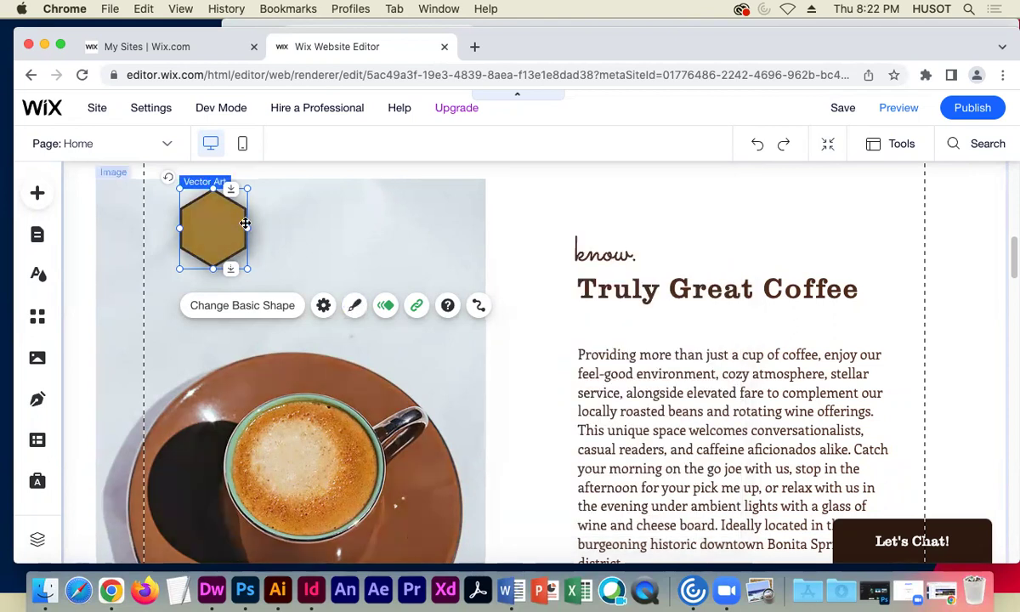
left_click_drag(246, 230, 341, 229)
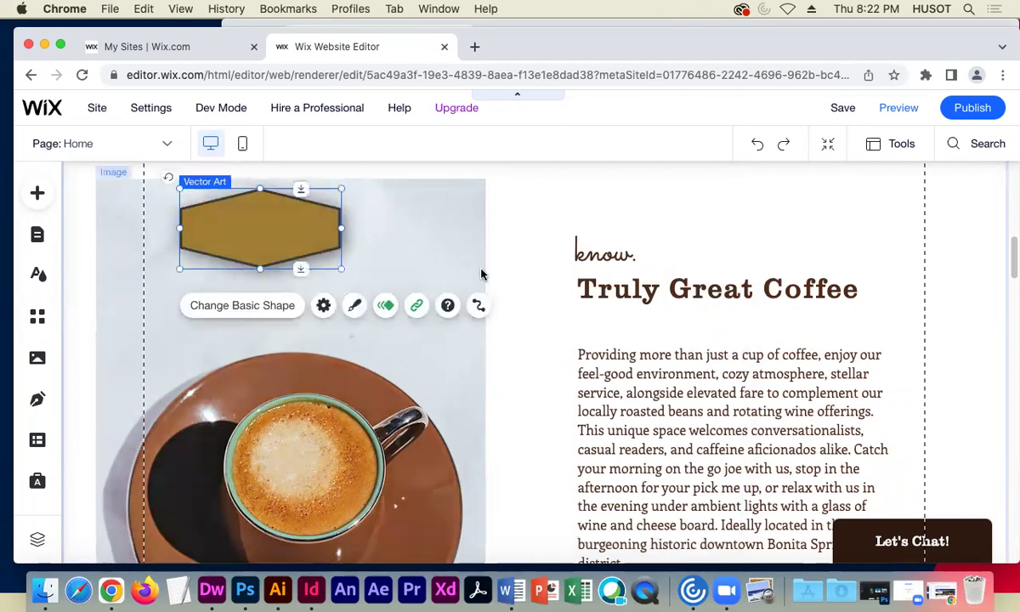
key("super+z")
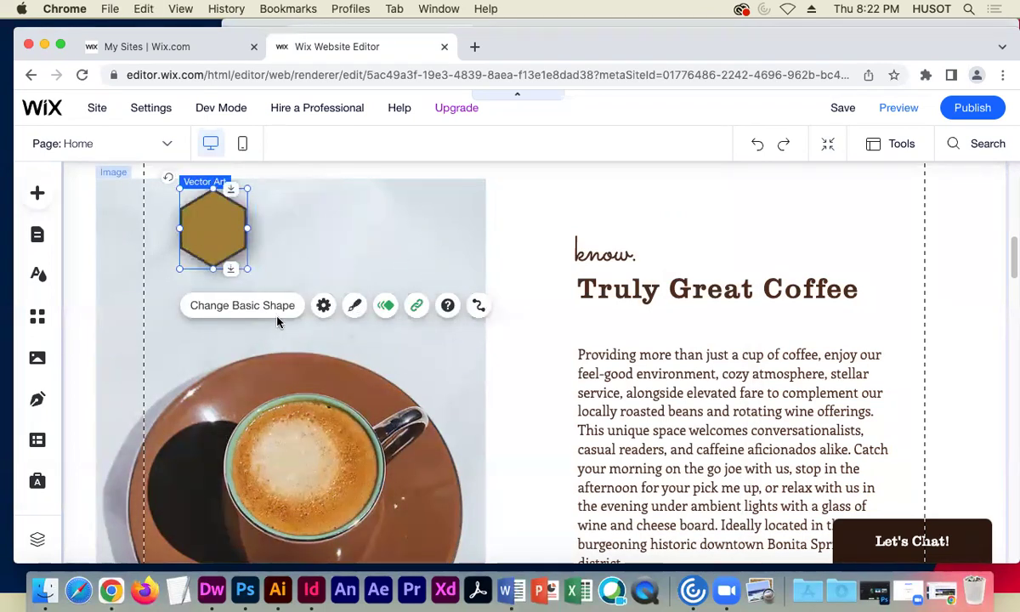
left_click(322, 305)
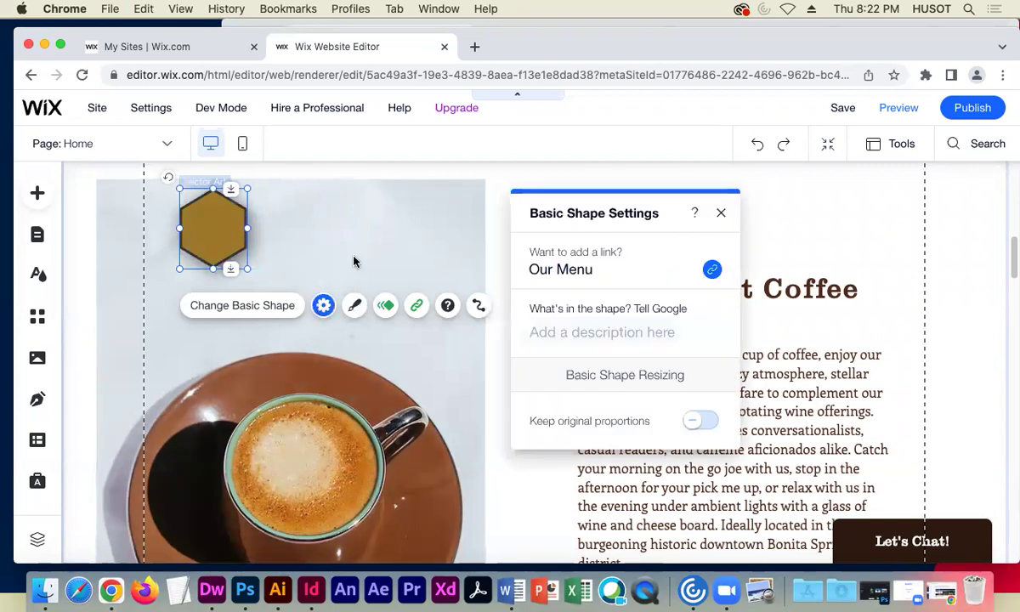
left_click(712, 214)
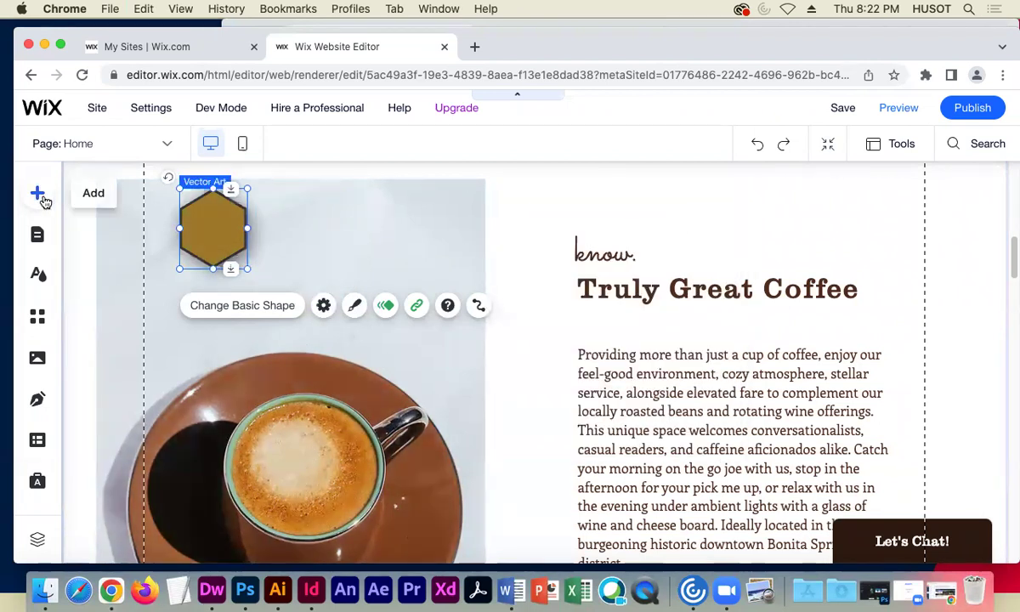
- Add a Heading 6 text box onto the coffee image and narrow it
left_click(38, 192)
left_click(92, 244)
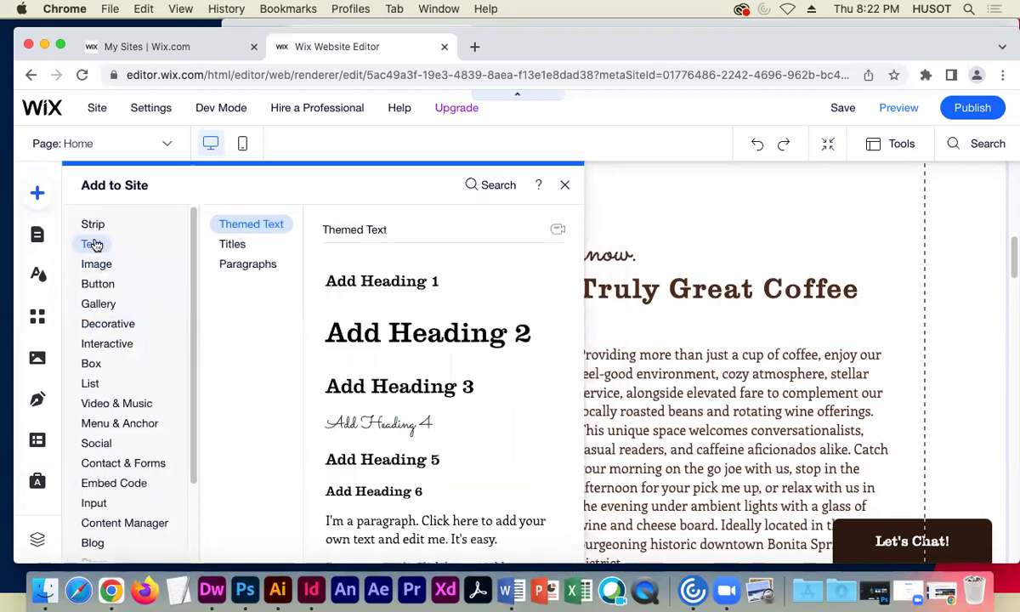
scroll(395, 374, "down", 1)
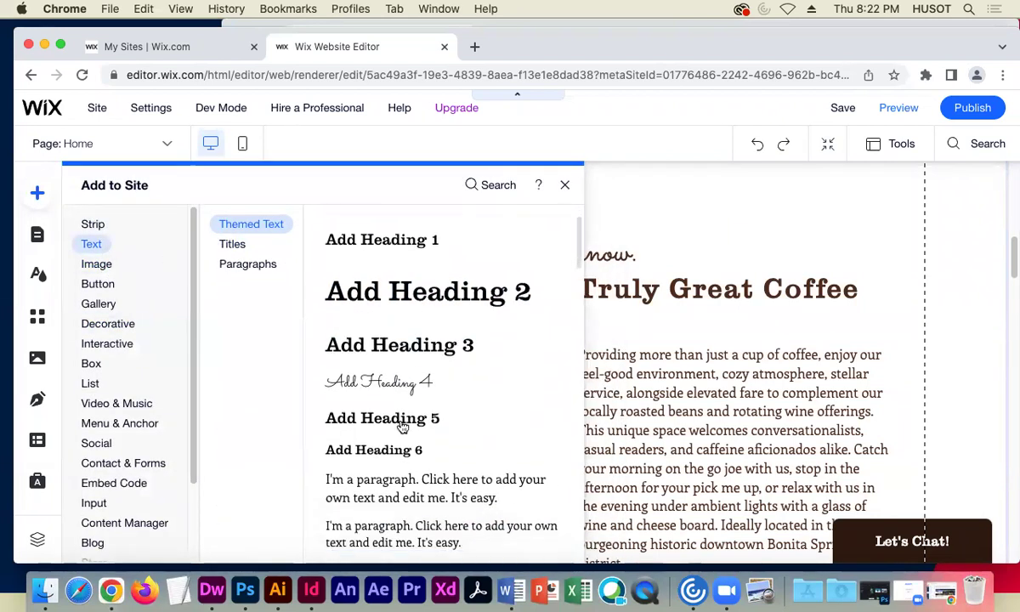
left_click(391, 441)
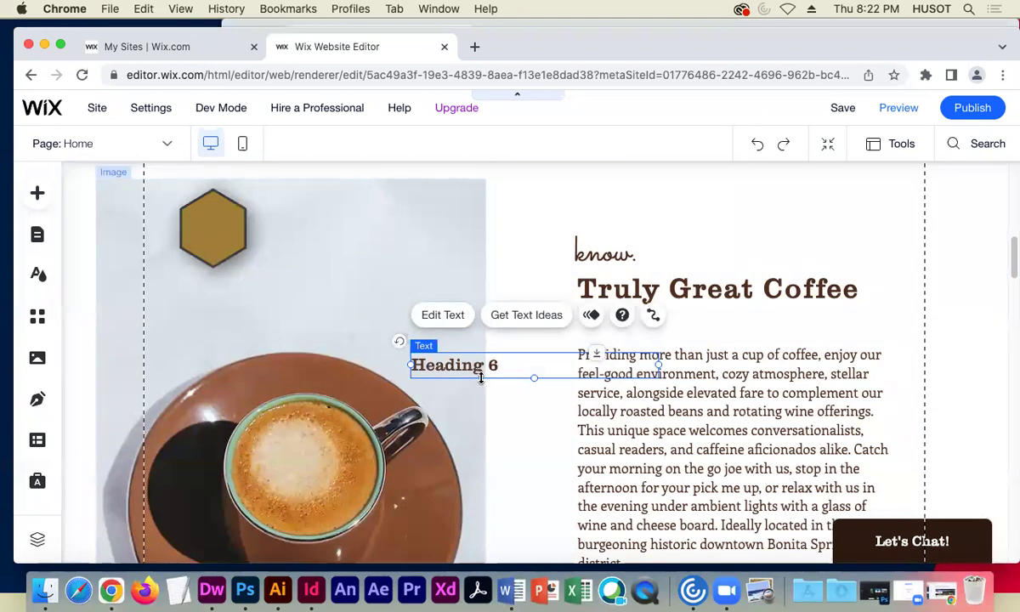
left_click_drag(473, 369, 294, 307)
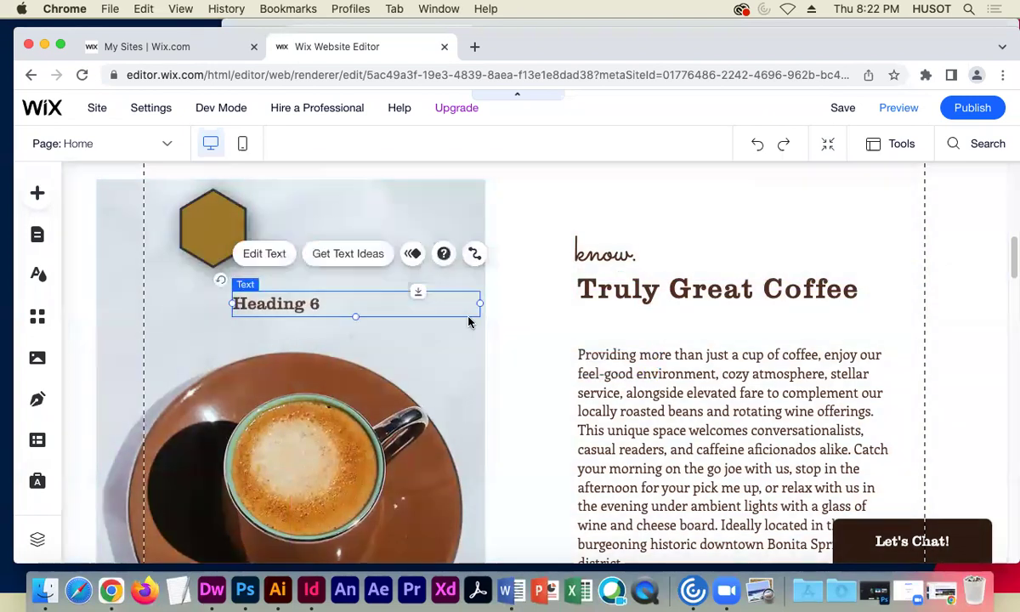
left_click_drag(478, 303, 463, 303)
left_click_drag(395, 305, 329, 303)
- Change the heading text to 'MENU' and colour it white
double_click(280, 304)
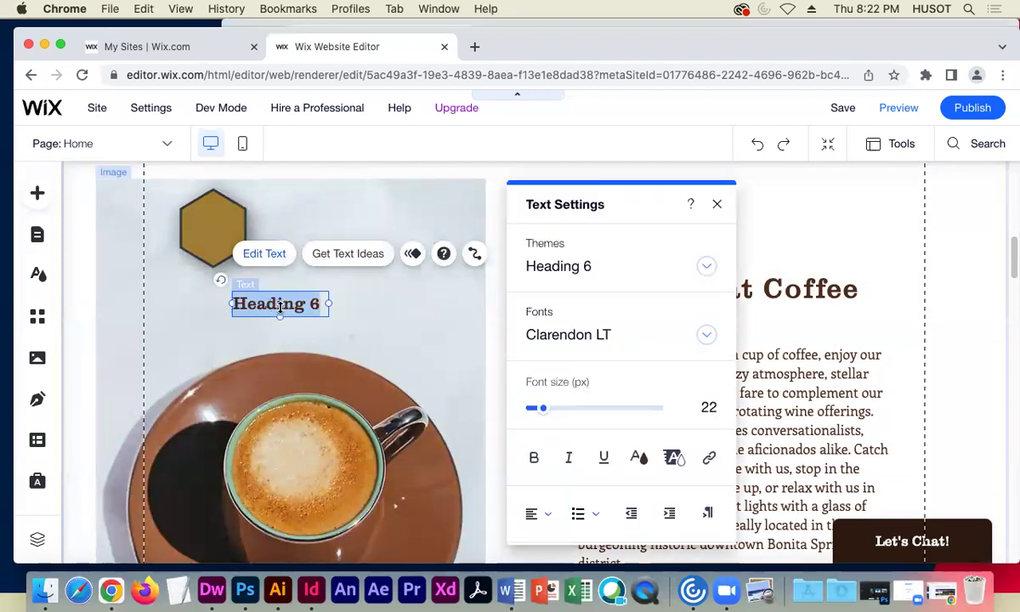
type("MENU")
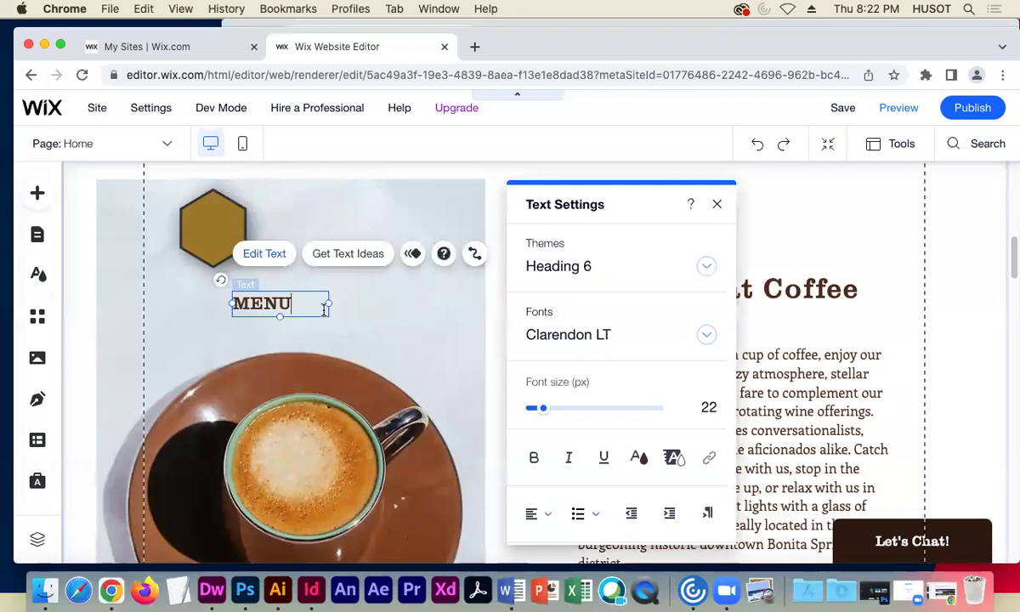
left_click_drag(324, 306, 301, 302)
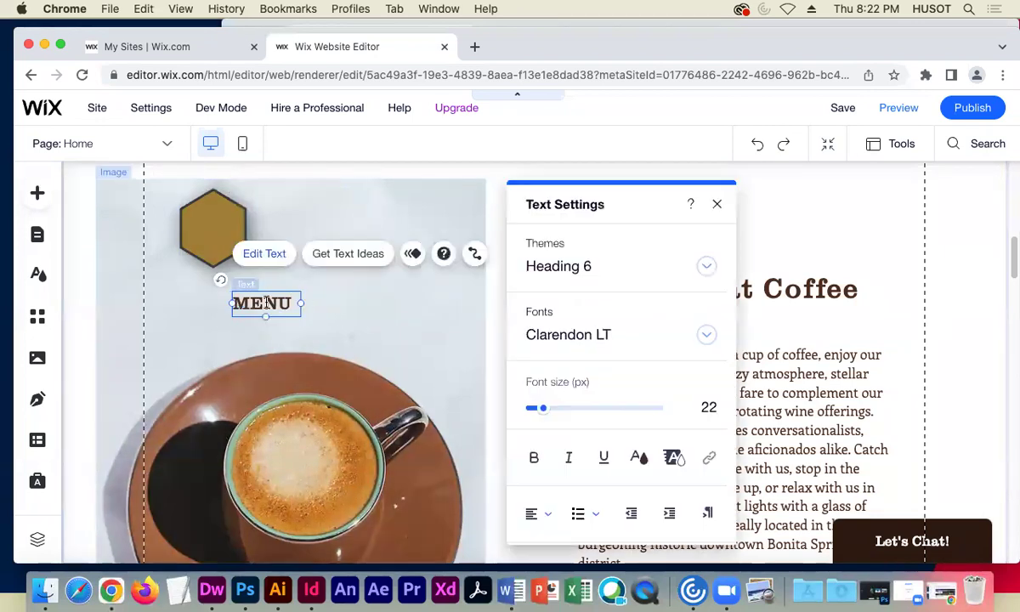
key("super+a")
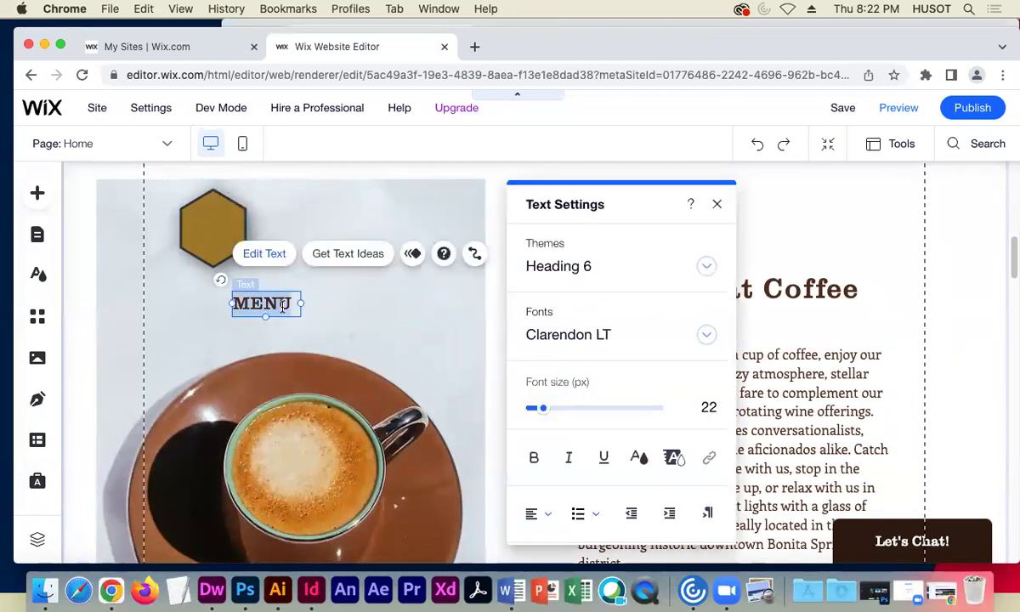
left_click(639, 457)
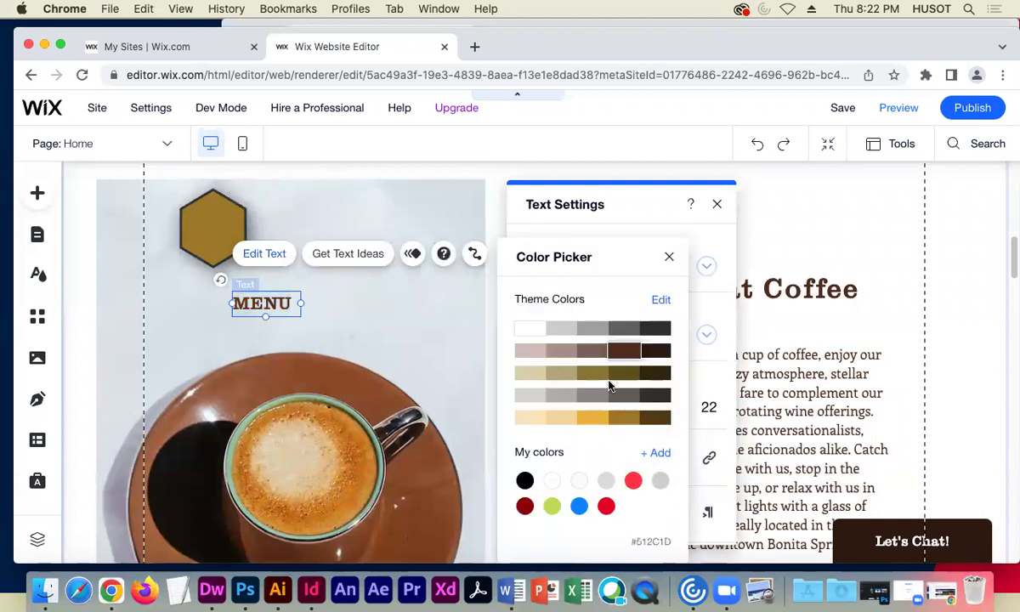
left_click(524, 331)
left_click(263, 291)
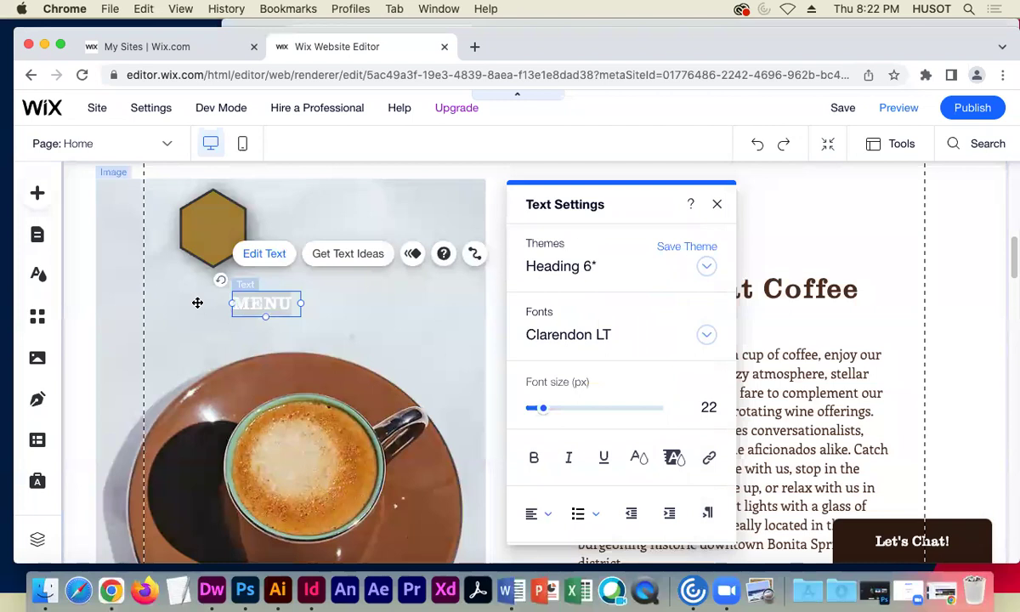
left_click(189, 289)
- Move the MENU label onto the centre of the gold hexagon
left_click(261, 302)
left_click_drag(262, 303, 213, 230)
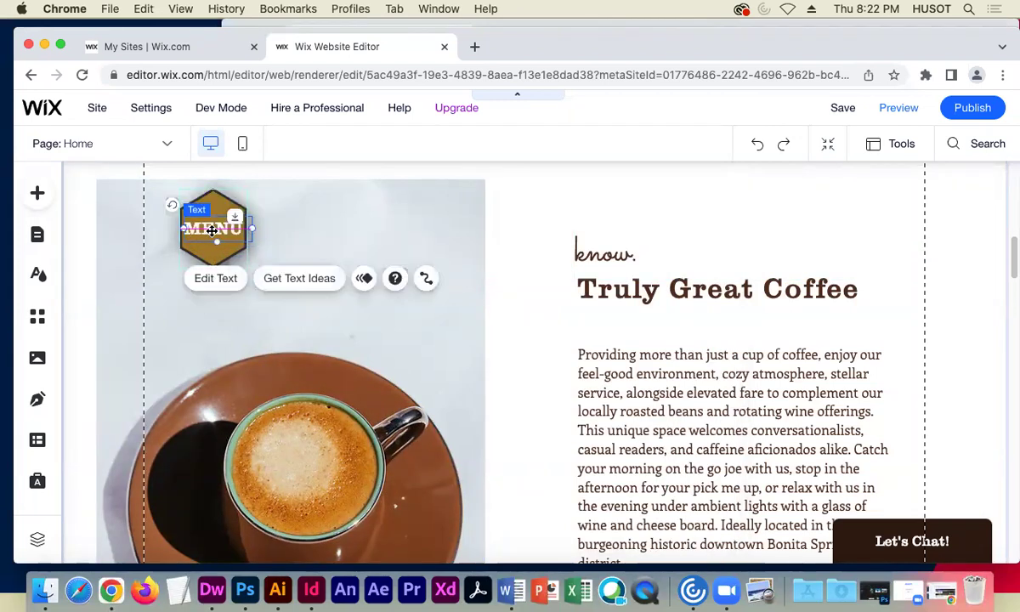
left_click(381, 333)
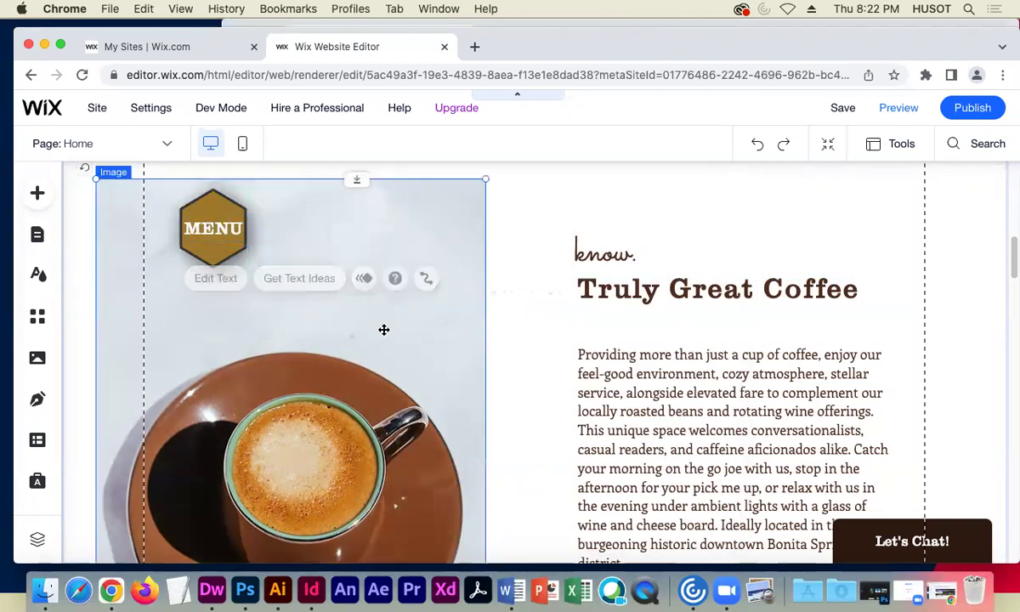
- Preview the site and confirm the MENU badge opens the Our Menu page
left_click(898, 108)
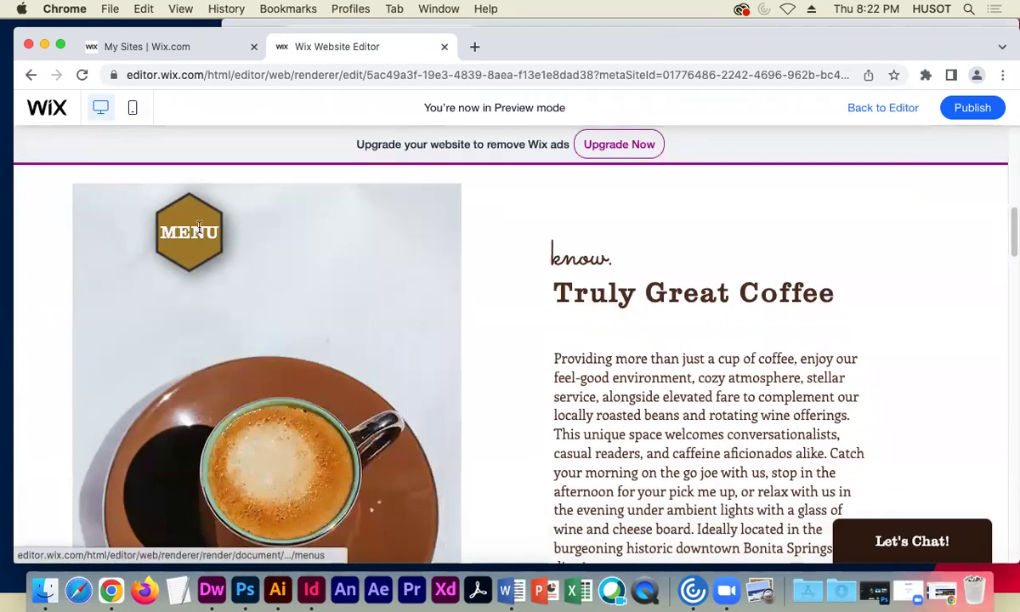
left_click(281, 298)
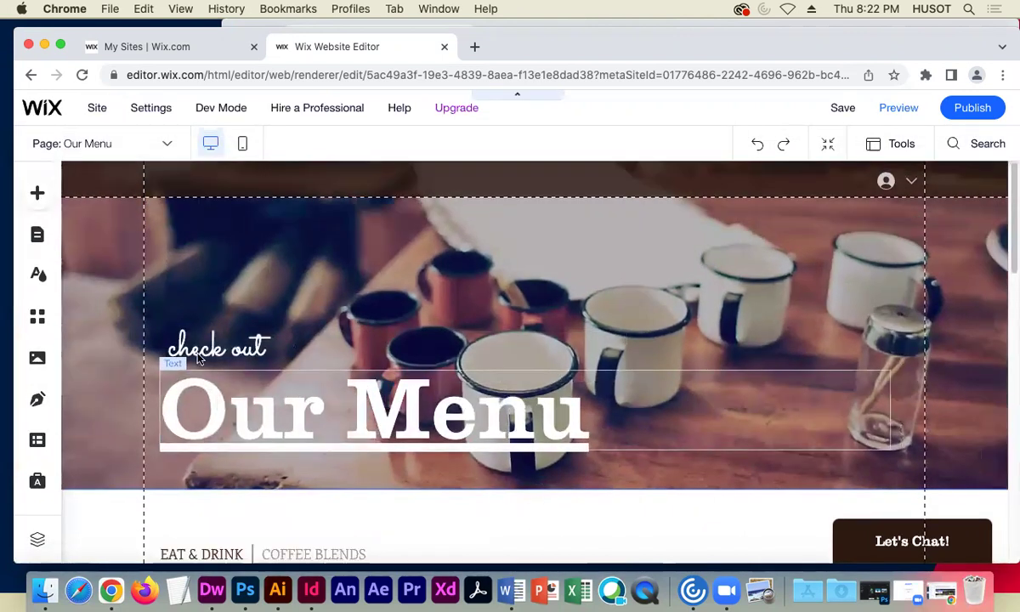
left_click(159, 144)
- Switch to the Home page and scroll through its sections, checking the MENU badge
left_click(96, 202)
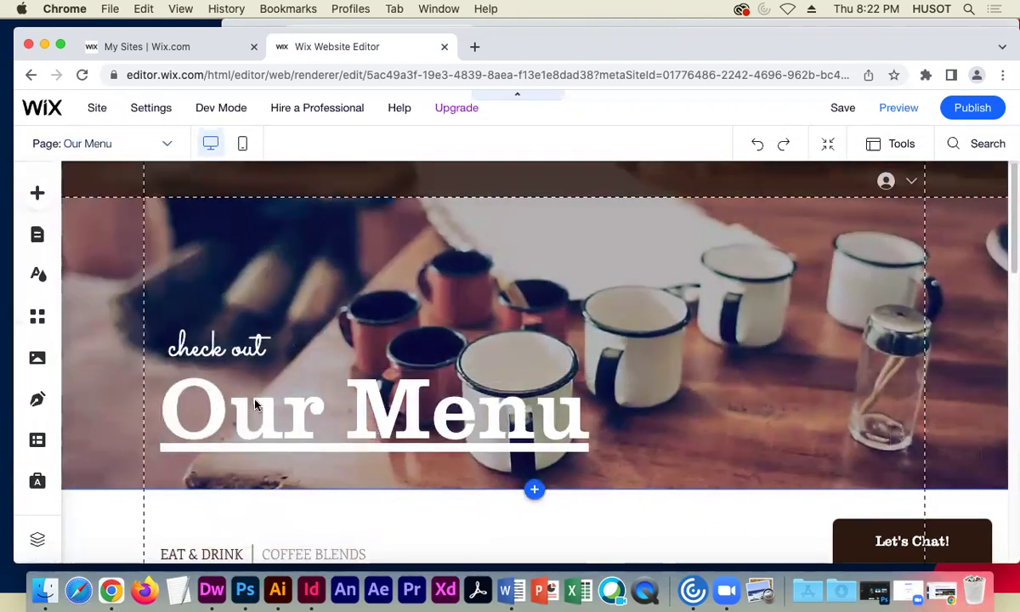
scroll(255, 337, "down", 8)
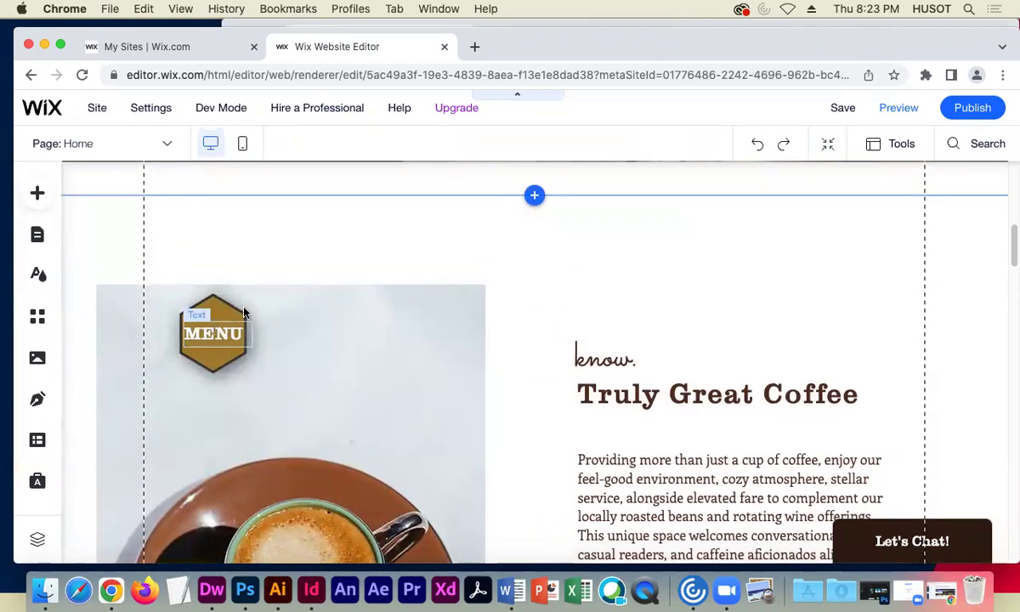
scroll(466, 371, "down", 5)
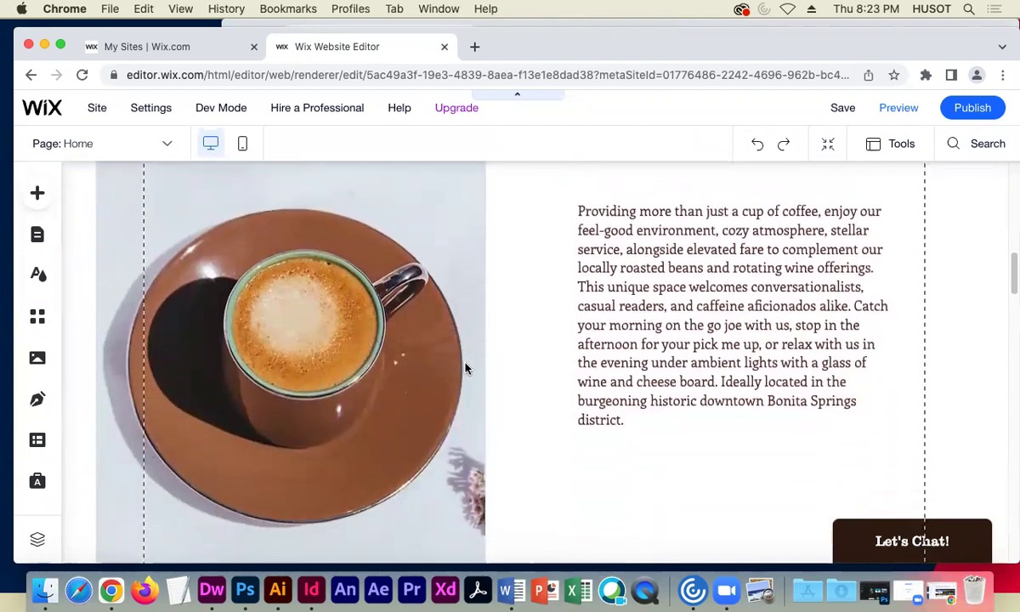
scroll(466, 367, "down", 5)
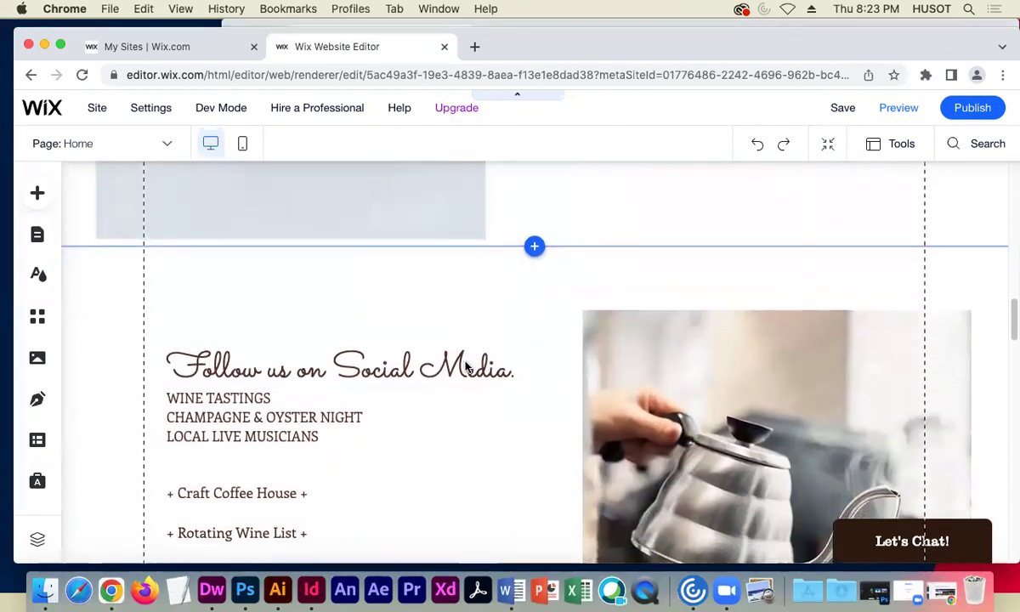
scroll(467, 367, "up", 6)
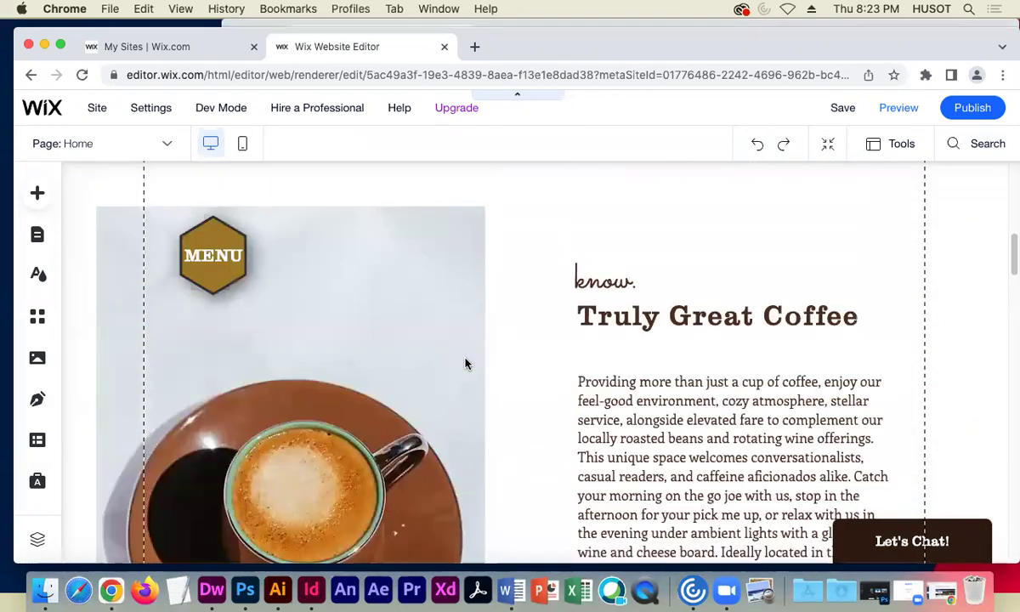
scroll(463, 365, "down", 4)
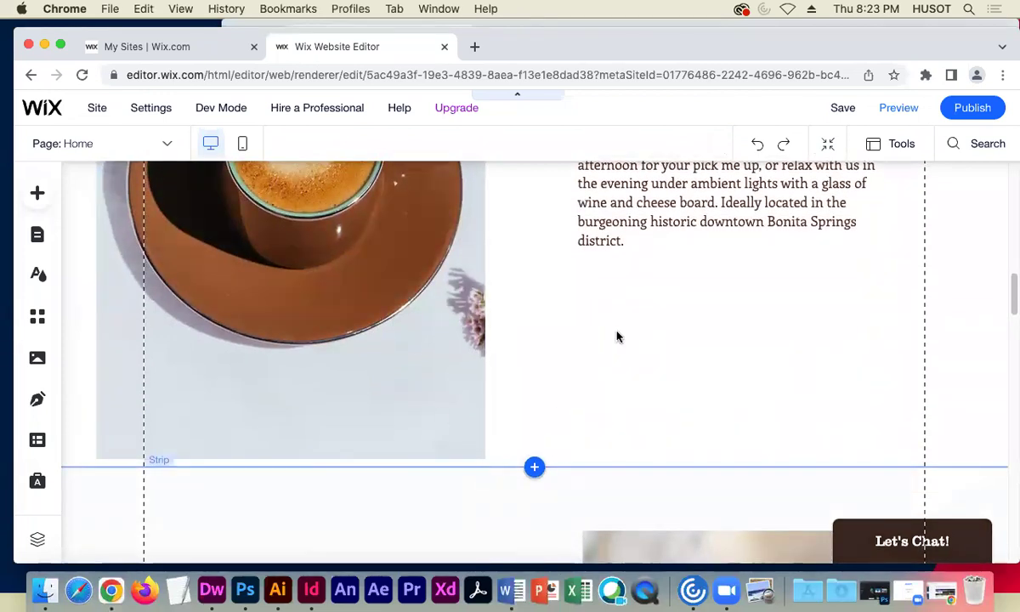
scroll(603, 334, "up", 10)
scroll(603, 331, "down", 12)
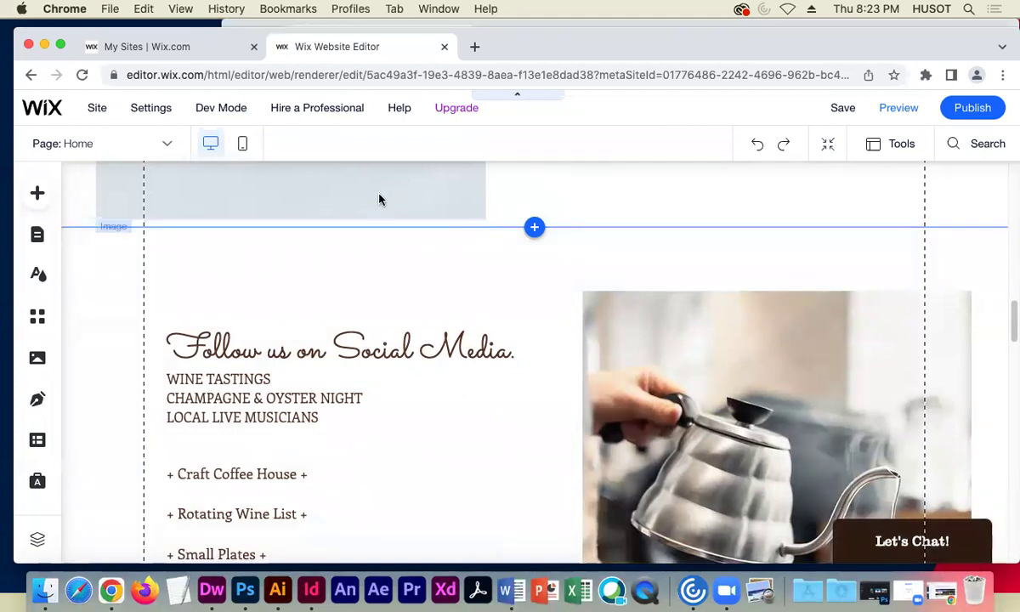
scroll(377, 200, "up", 1)
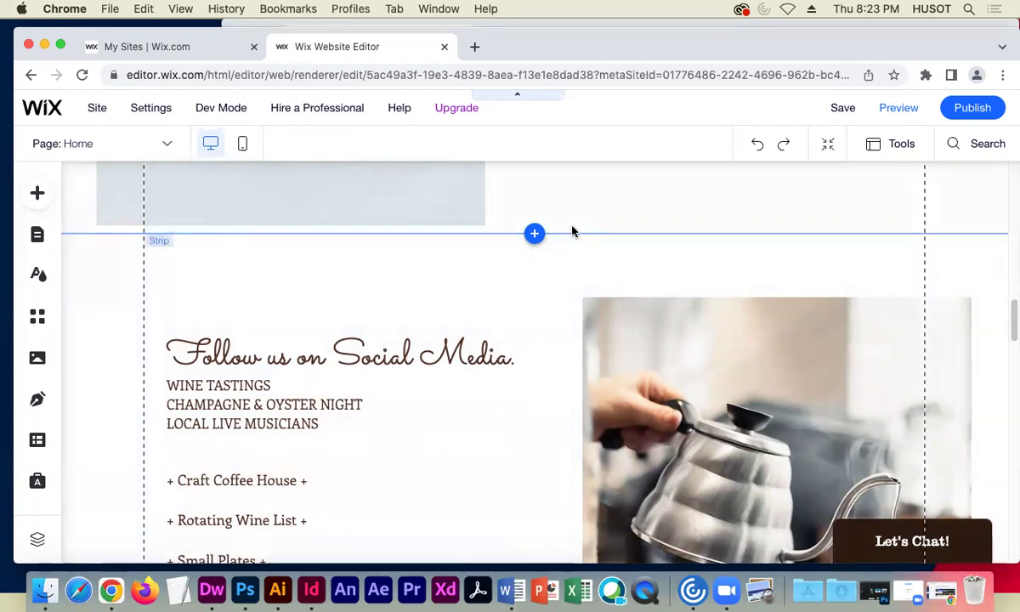
scroll(571, 228, "up", 3)
scroll(550, 341, "up", 1)
scroll(552, 340, "up", 3)
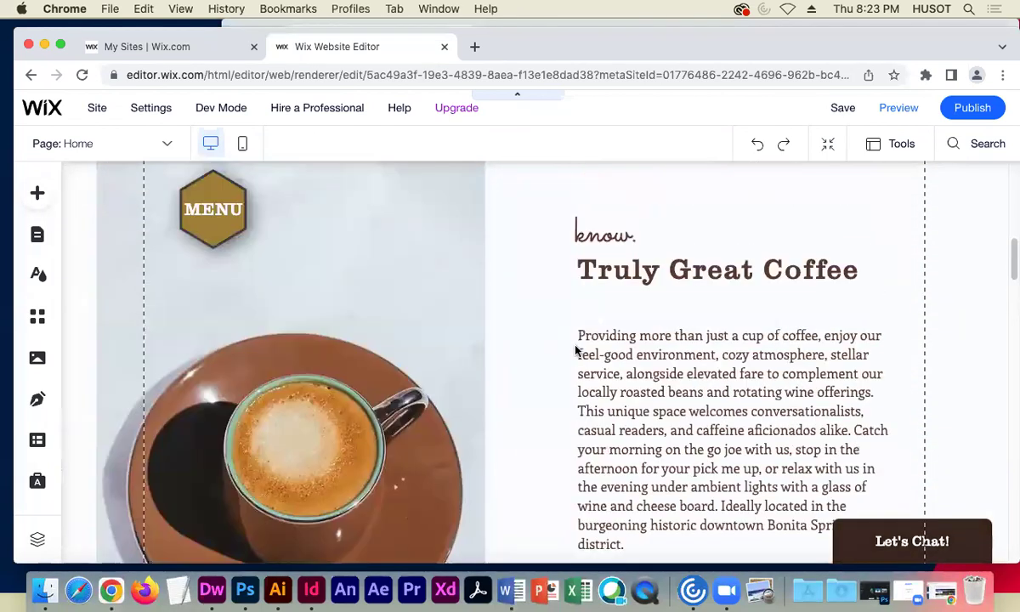
- Delete the empty line after 'district.' so the coffee description box ends below its text
left_click(667, 428)
scroll(616, 439, "down", 1)
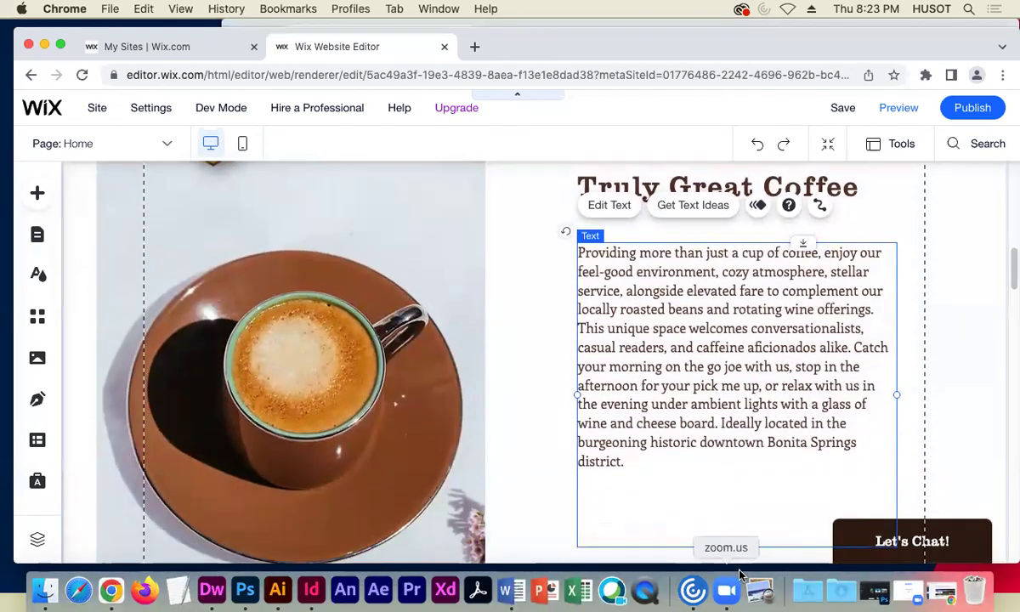
left_click_drag(736, 544, 714, 499)
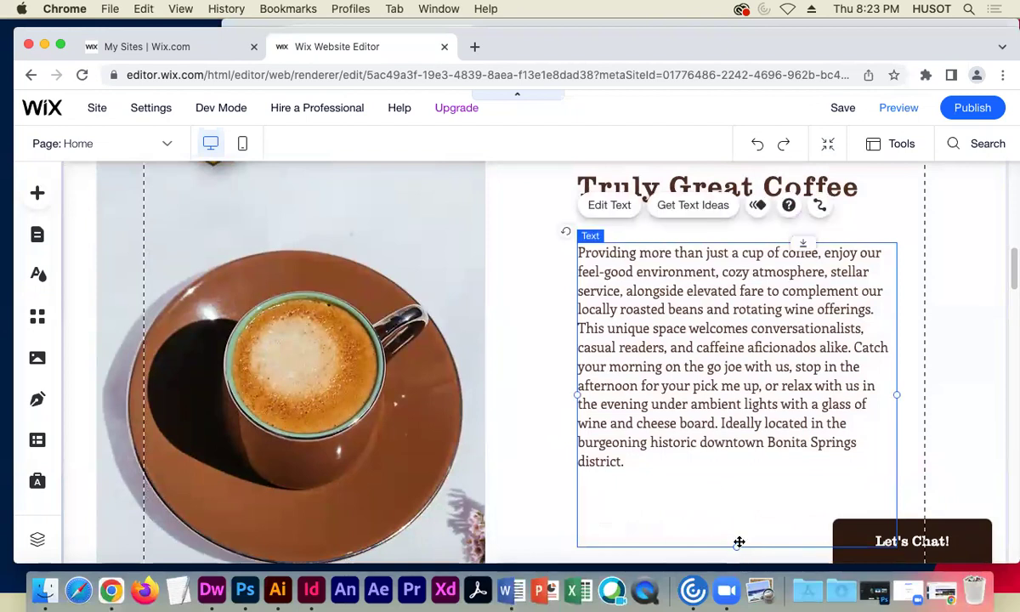
left_click_drag(736, 535, 655, 480)
double_click(655, 479)
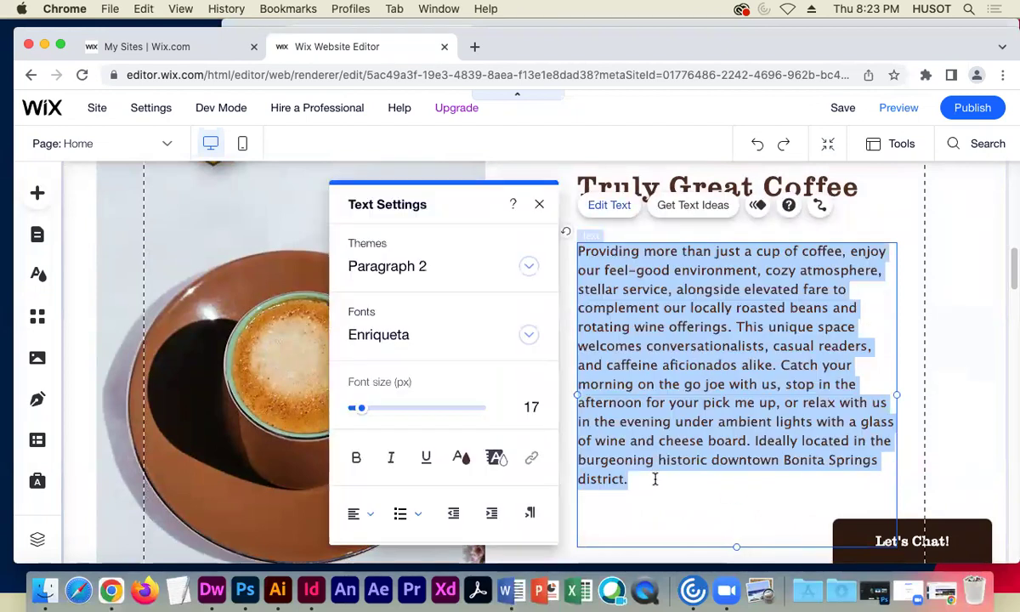
left_click(621, 509)
key("BackSpace")
key("BackSpace")
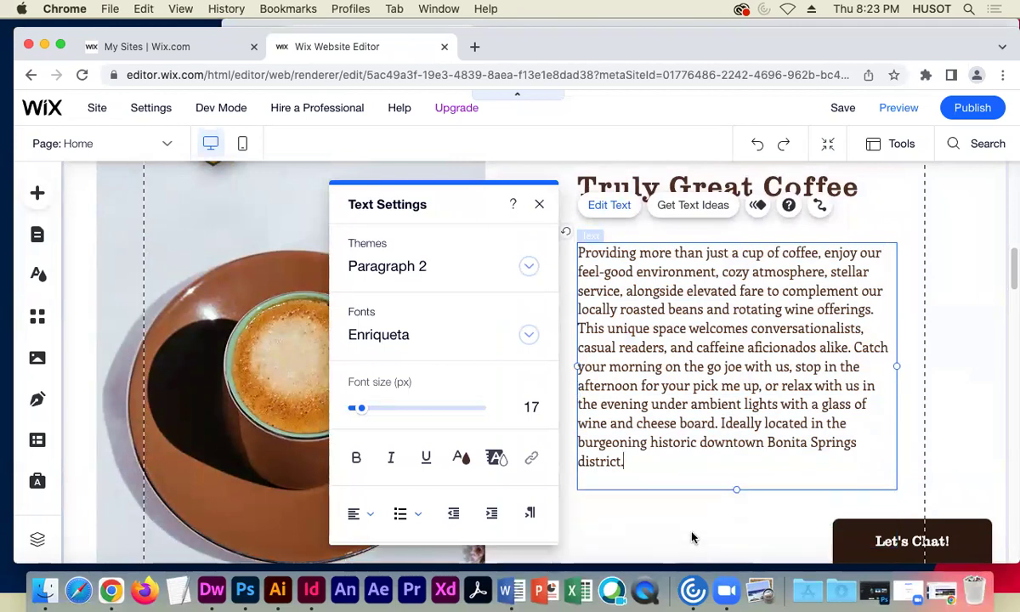
left_click(676, 510)
scroll(611, 444, "down", 5)
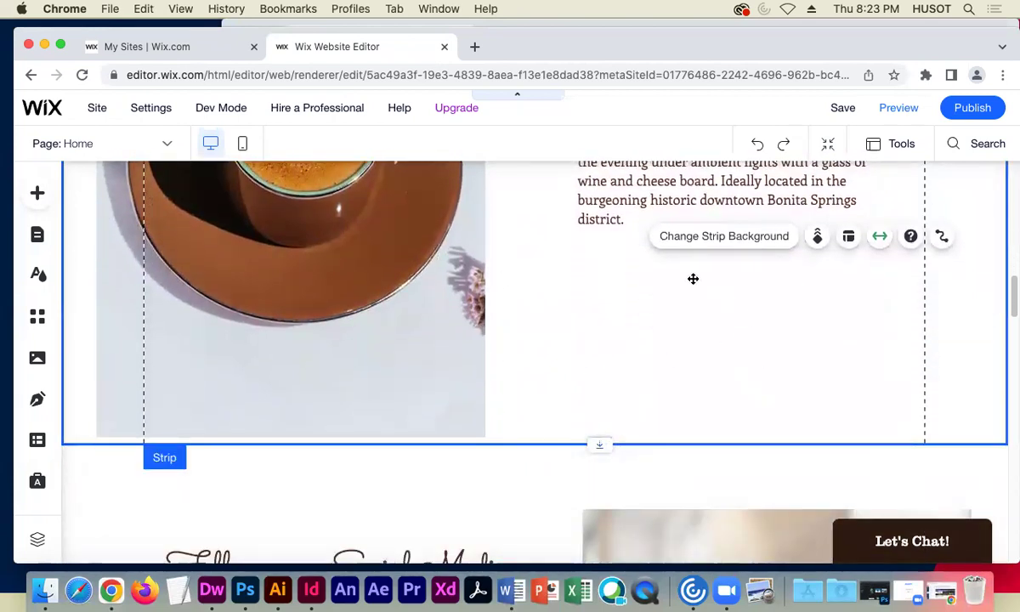
- Drag an Embed HTML element from Embed Code below the Truly Great Coffee paragraph
left_click(37, 193)
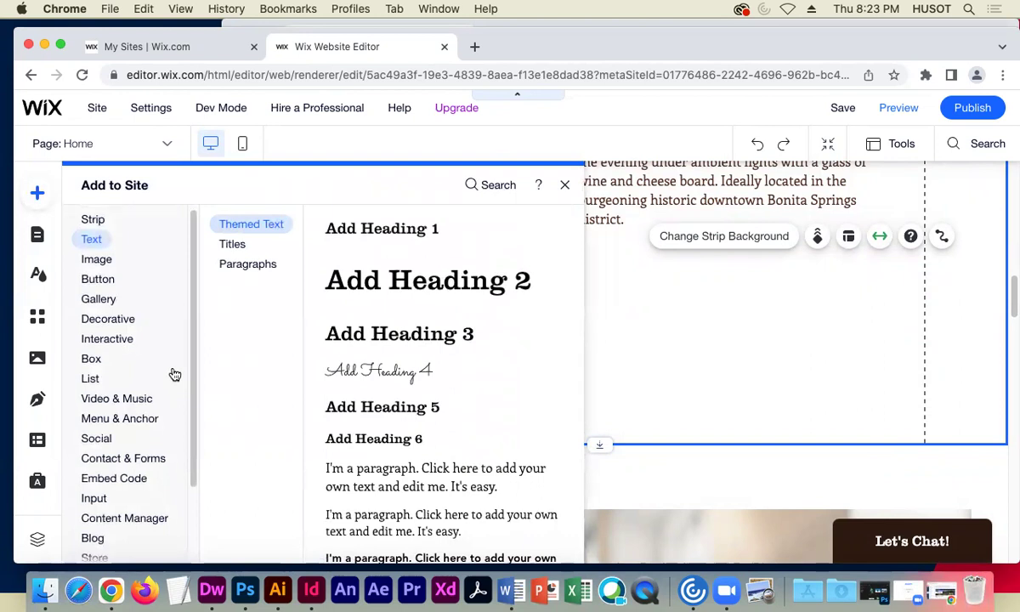
scroll(157, 383, "down", 2)
left_click(128, 387)
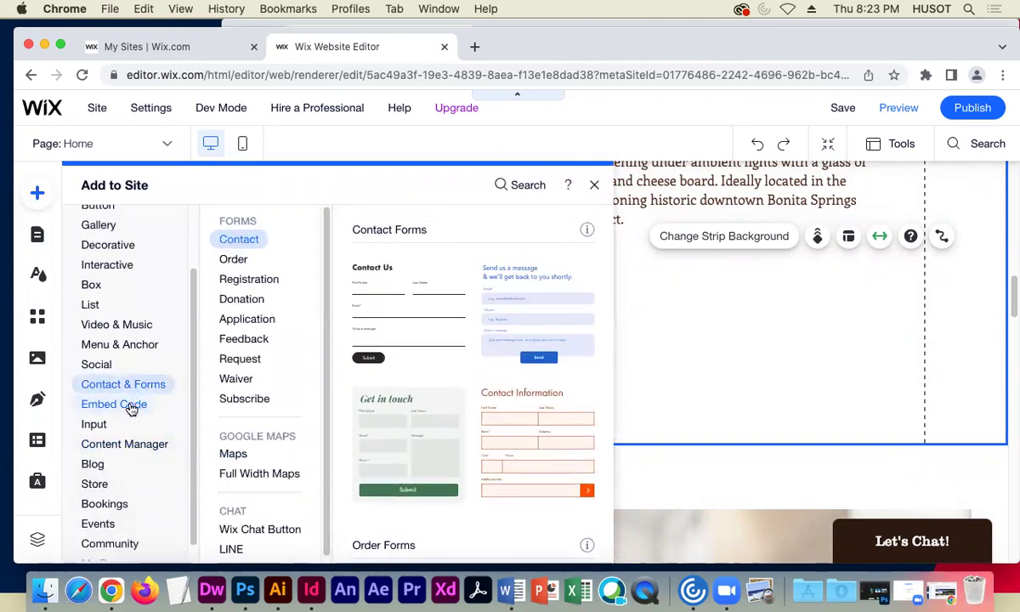
left_click(132, 408)
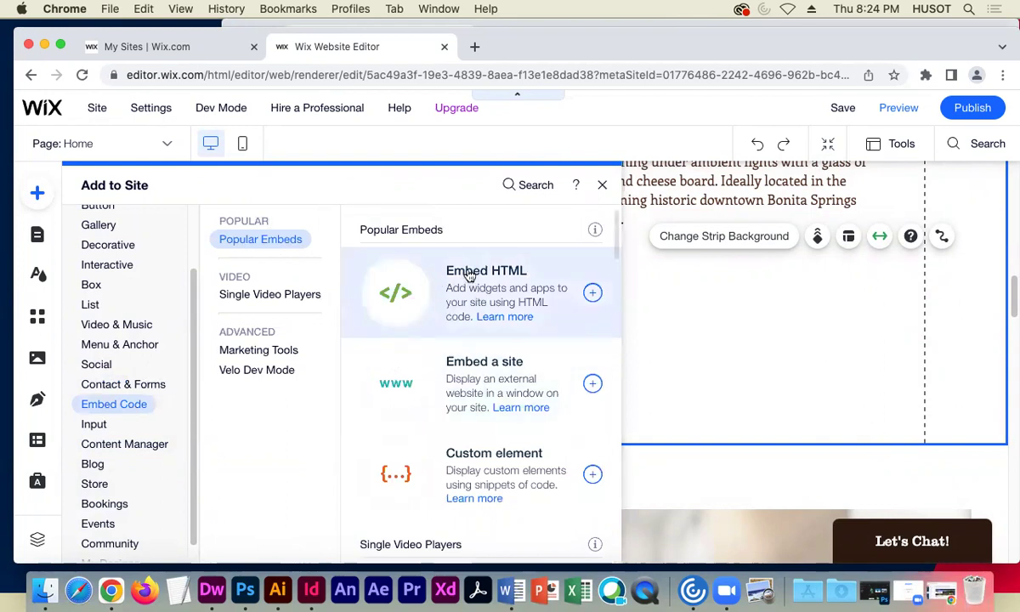
left_click_drag(468, 274, 642, 341)
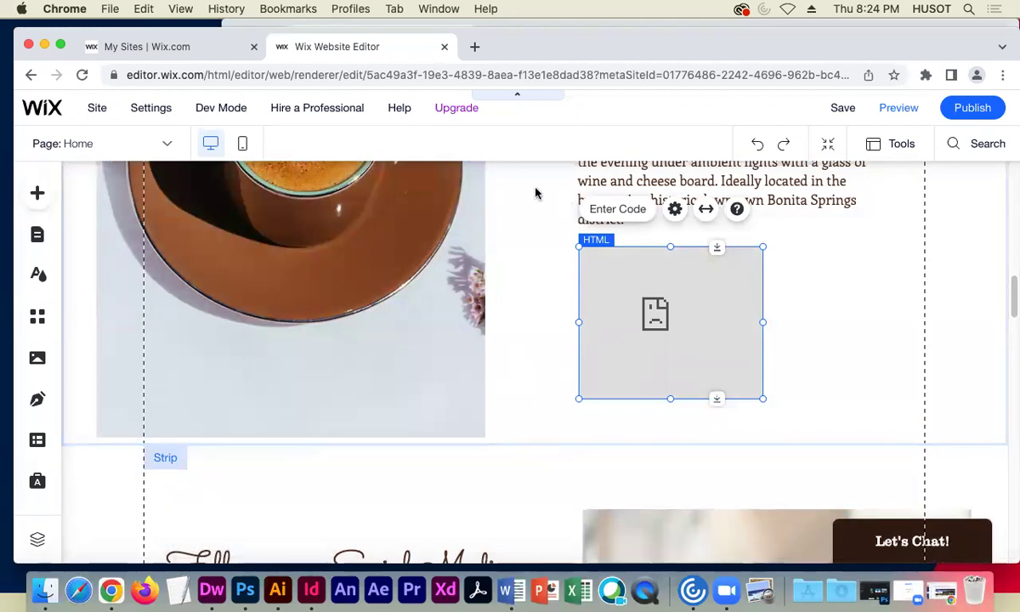
- Open a new browser window and load youtube.com
key("super+grave")
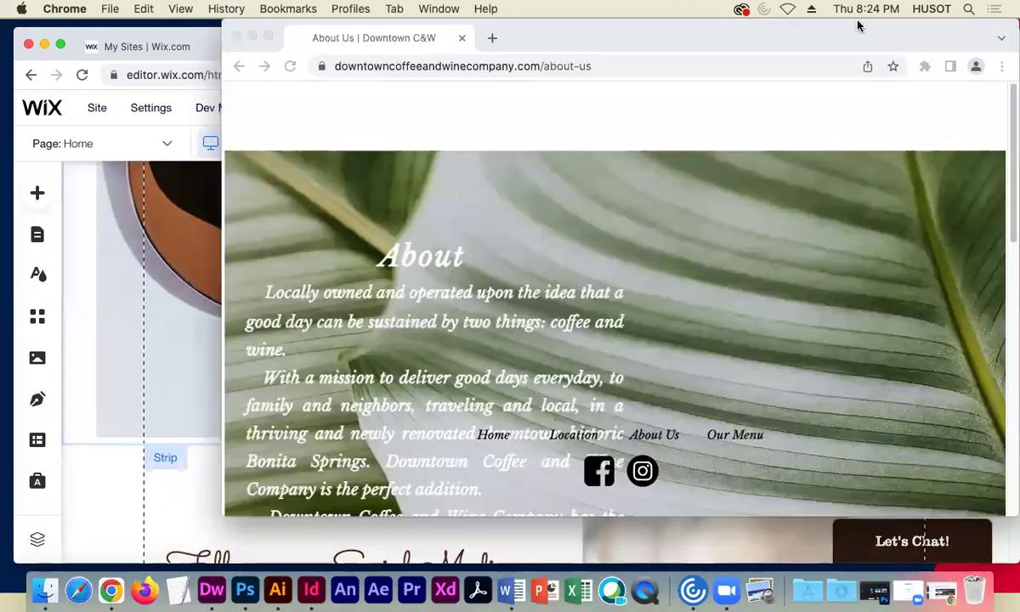
left_click(111, 9)
left_click(123, 40)
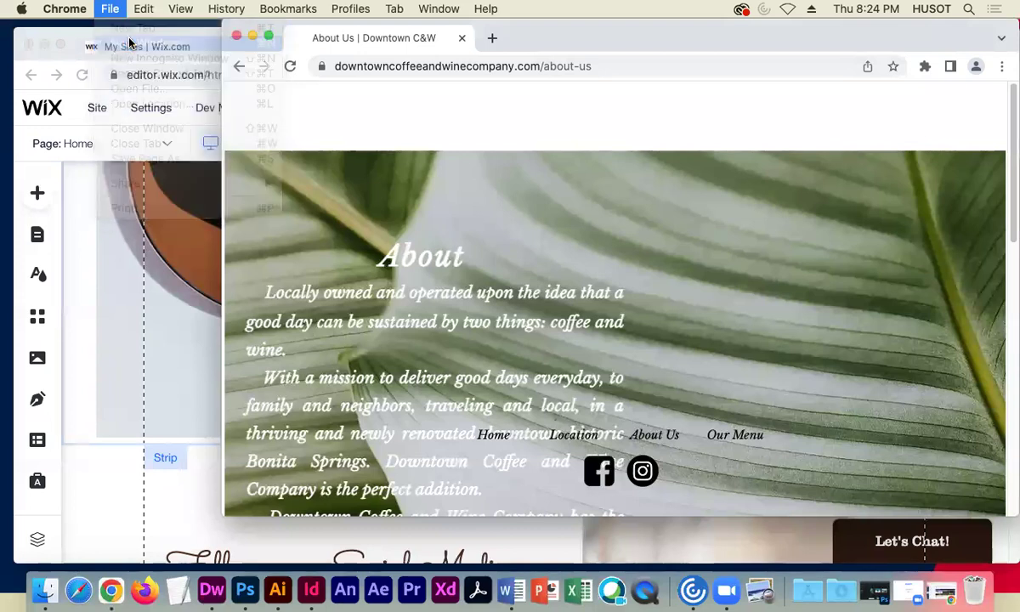
type("youtube.com")
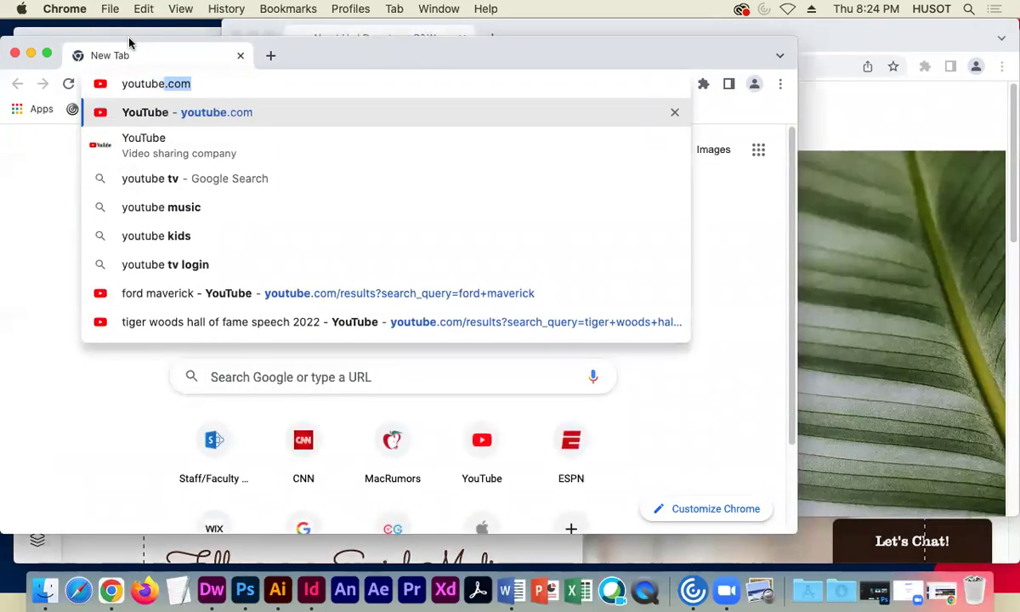
key("Return")
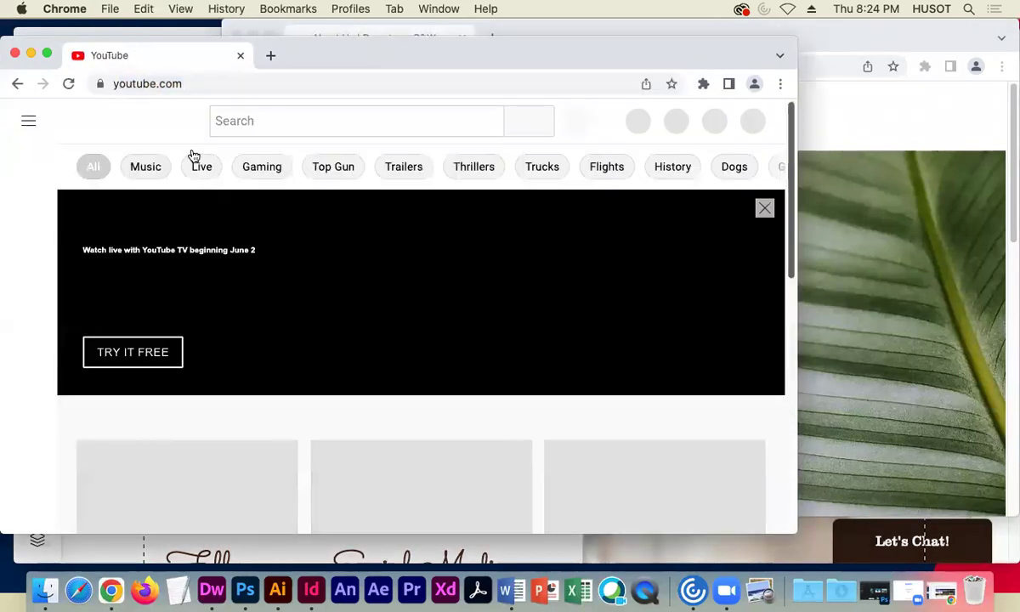
- Search YouTube for 'downtown coffee and wine bonita springs' and browse the video results
type("down")
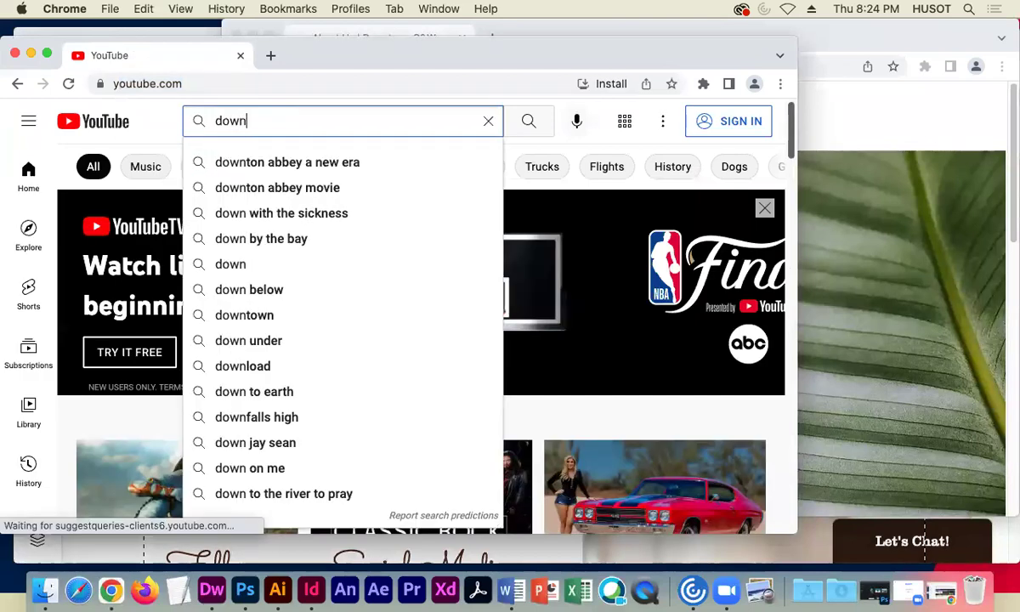
type("town coffee")
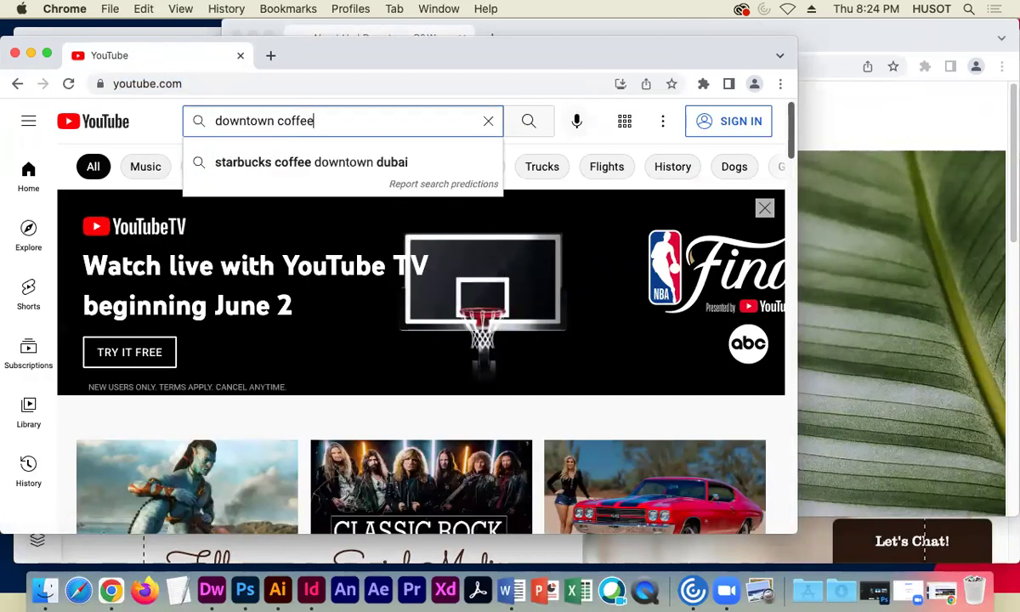
type(" and wine bonita")
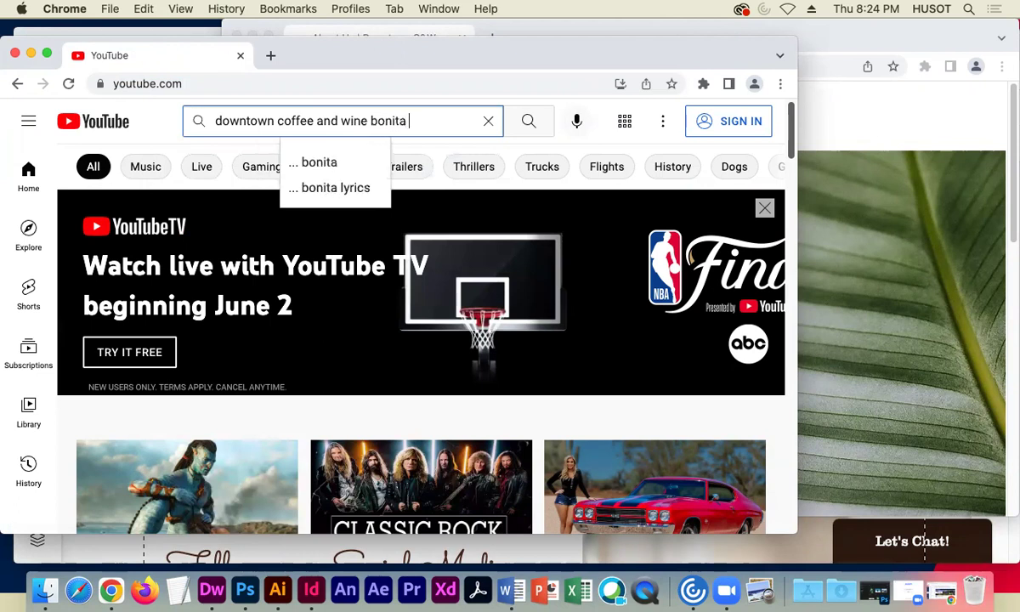
type(" sprngs")
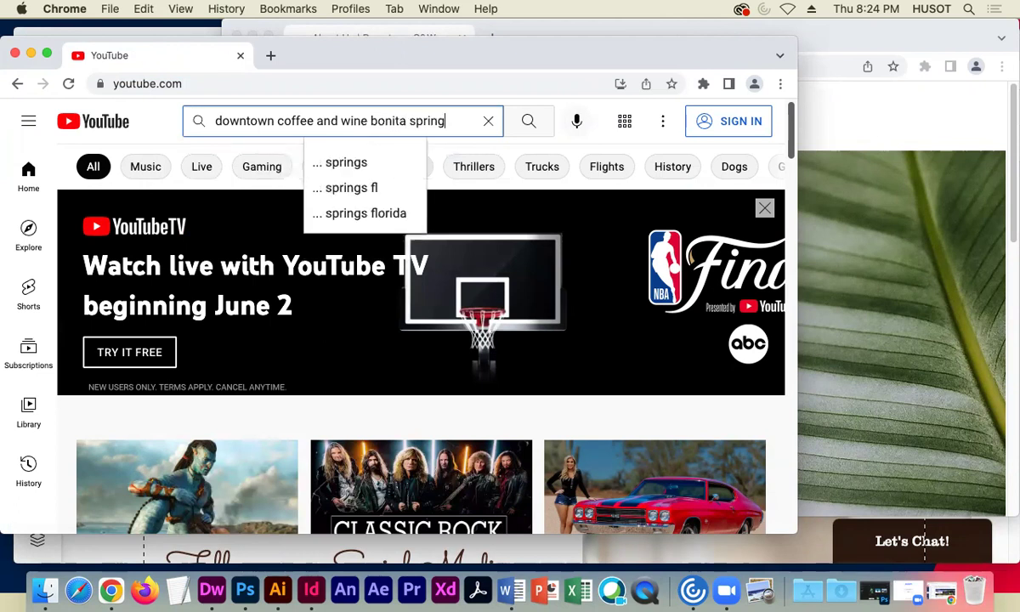
key("Return")
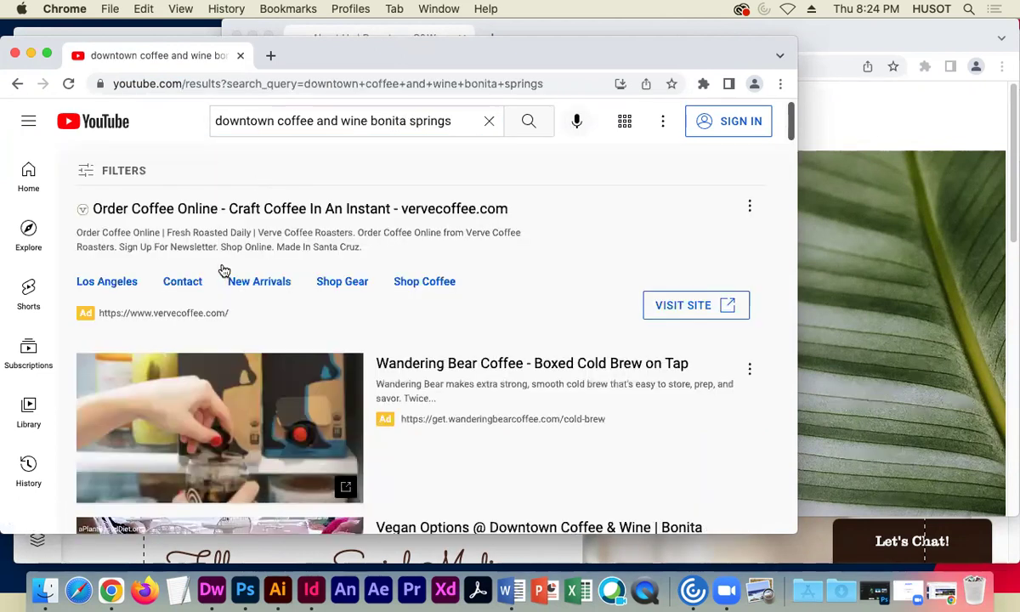
scroll(276, 295, "down", 1)
scroll(281, 293, "down", 10)
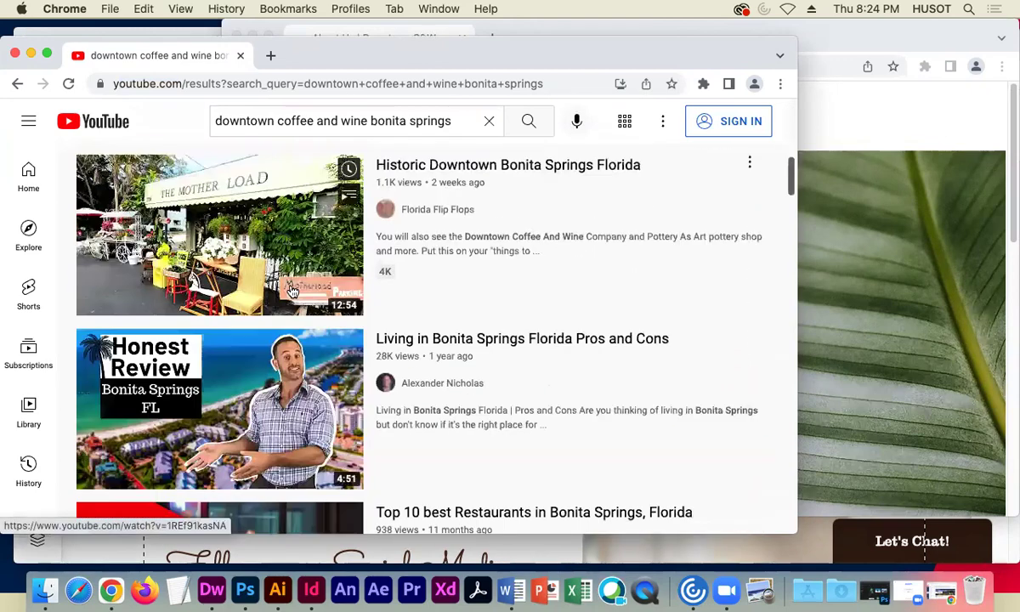
scroll(292, 292, "up", 1)
scroll(291, 292, "down", 2)
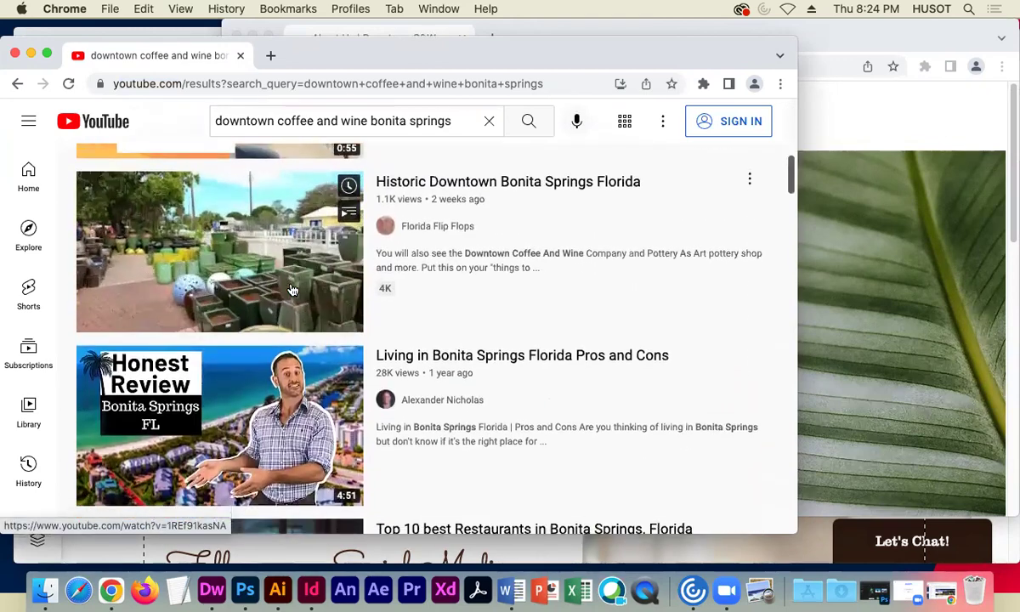
scroll(292, 291, "down", 5)
scroll(291, 291, "down", 3)
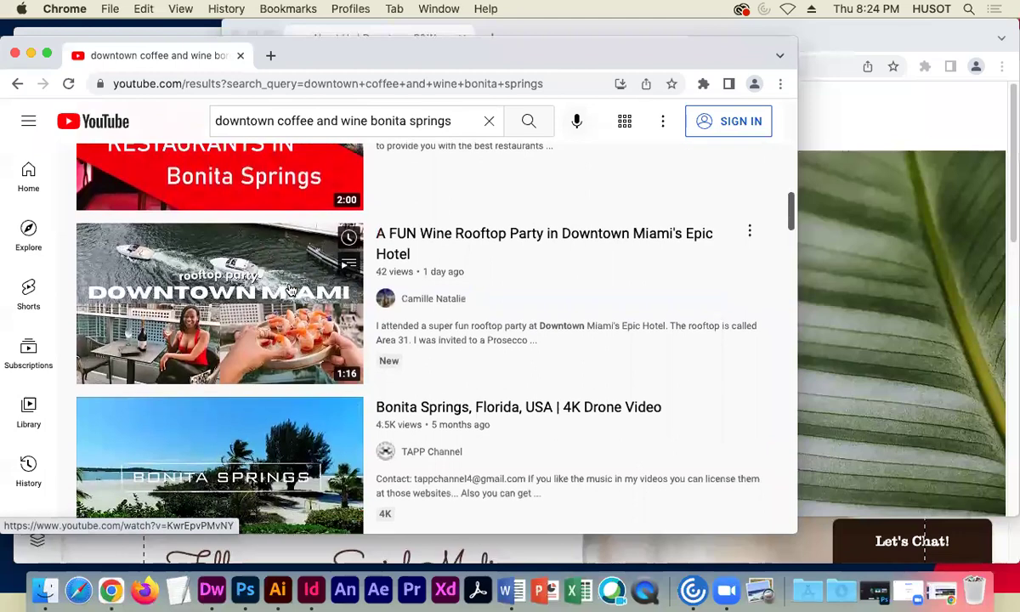
scroll(290, 290, "down", 7)
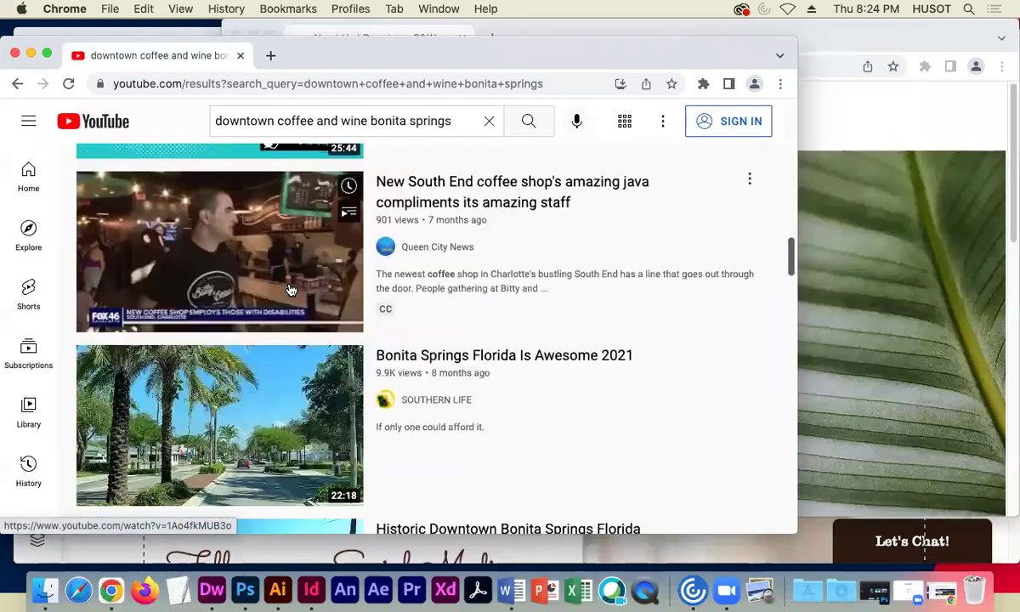
scroll(290, 291, "down", 3)
scroll(289, 292, "down", 20)
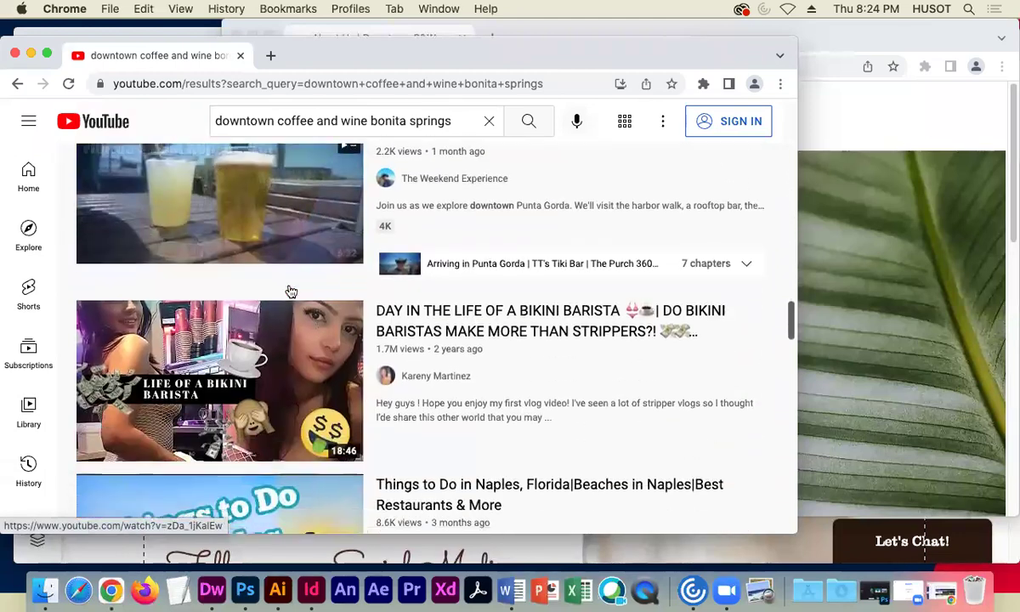
mouse_move(255, 315)
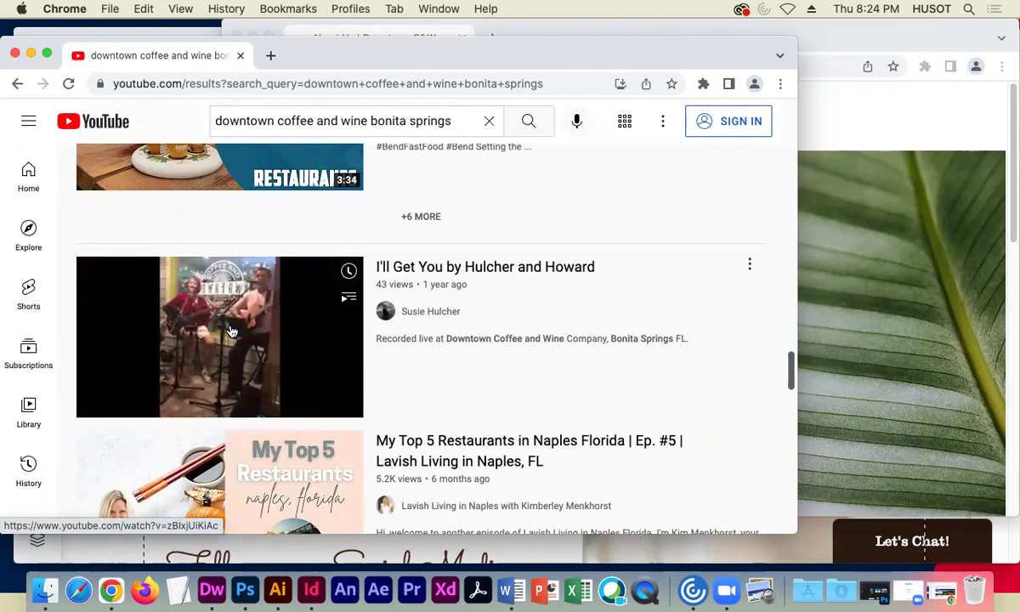
scroll(230, 331, "up", 20)
scroll(228, 328, "up", 12)
key("XF86AudioMute")
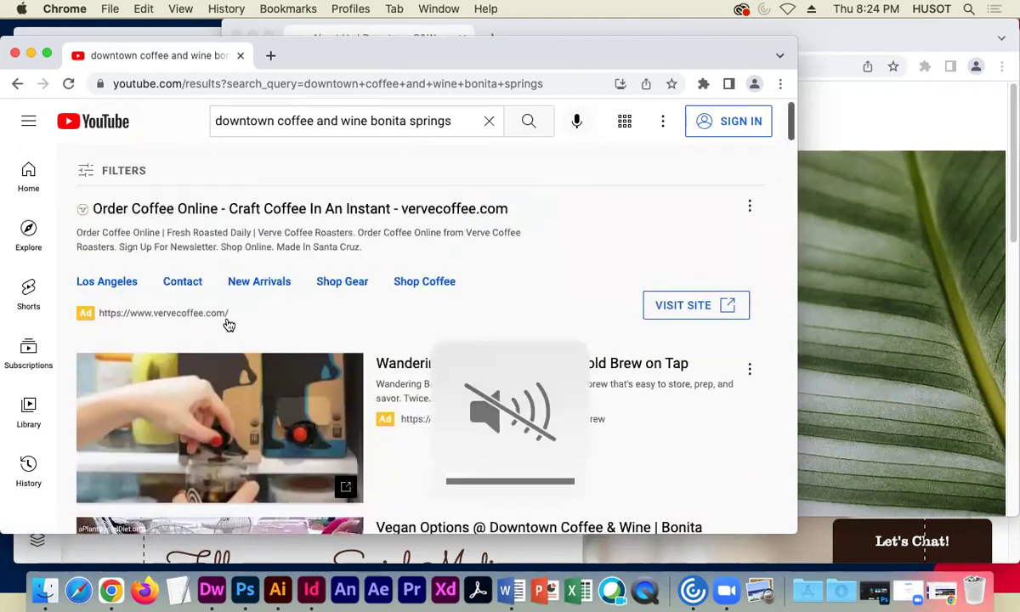
scroll(227, 325, "down", 10)
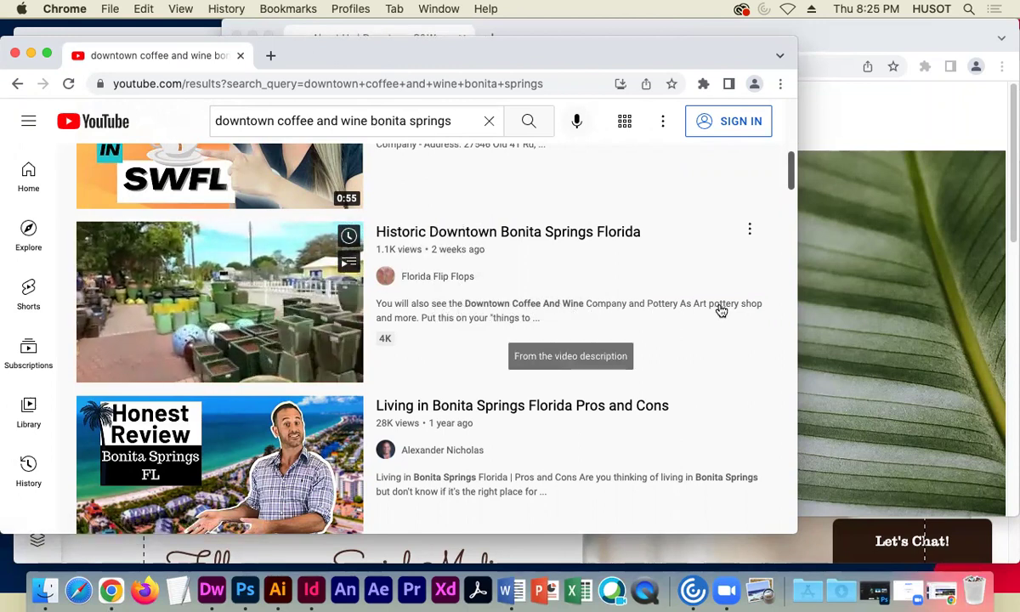
- Copy the Historic Downtown Bonita Springs Florida video's iframe embed code, then close YouTube and return to Wix
left_click(519, 232)
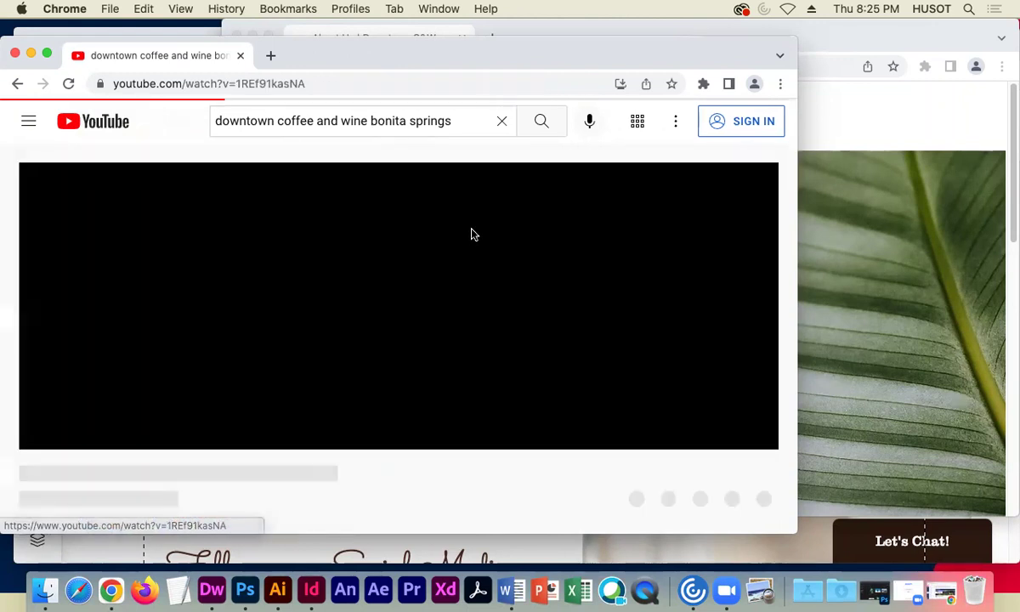
scroll(510, 408, "down", 3)
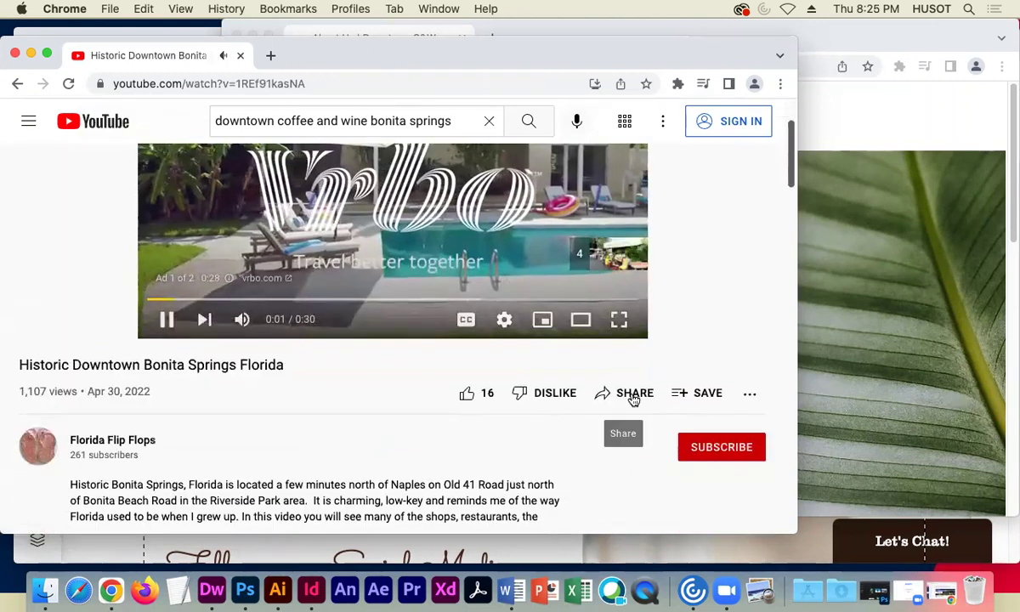
left_click(633, 396)
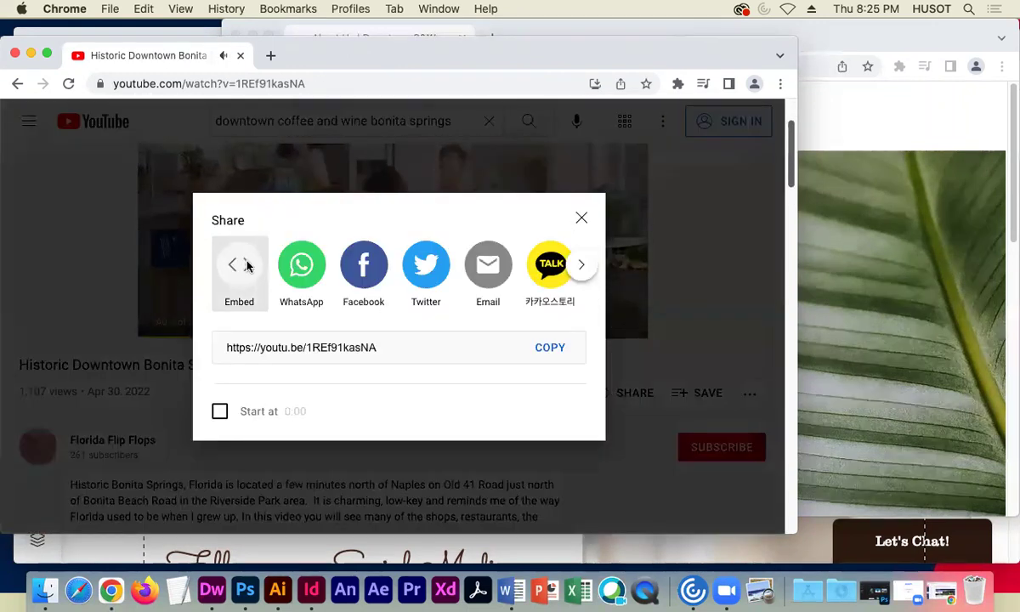
left_click(244, 267)
left_click_drag(244, 374, 433, 529)
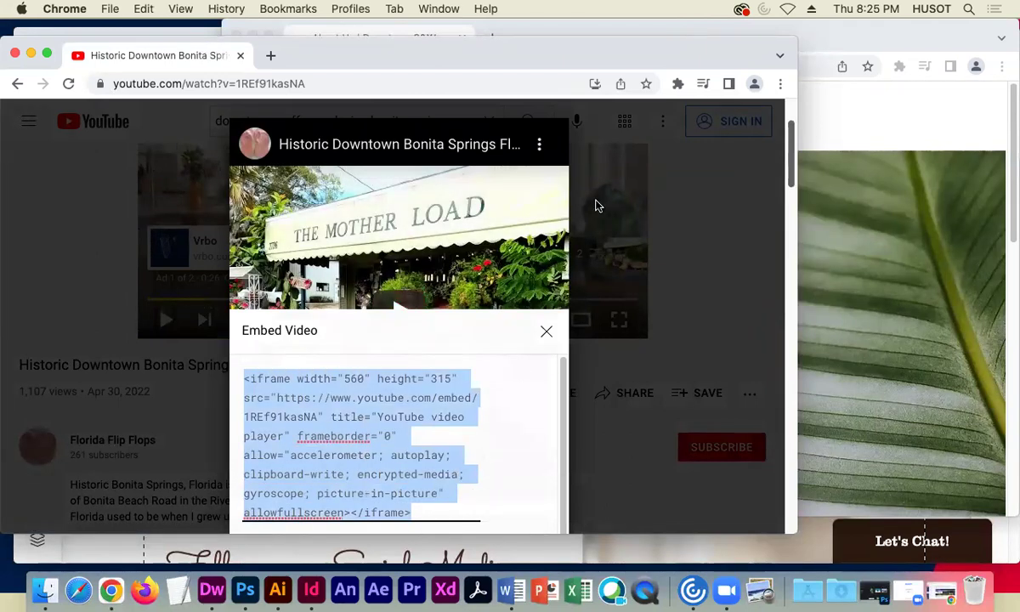
left_click(772, 278)
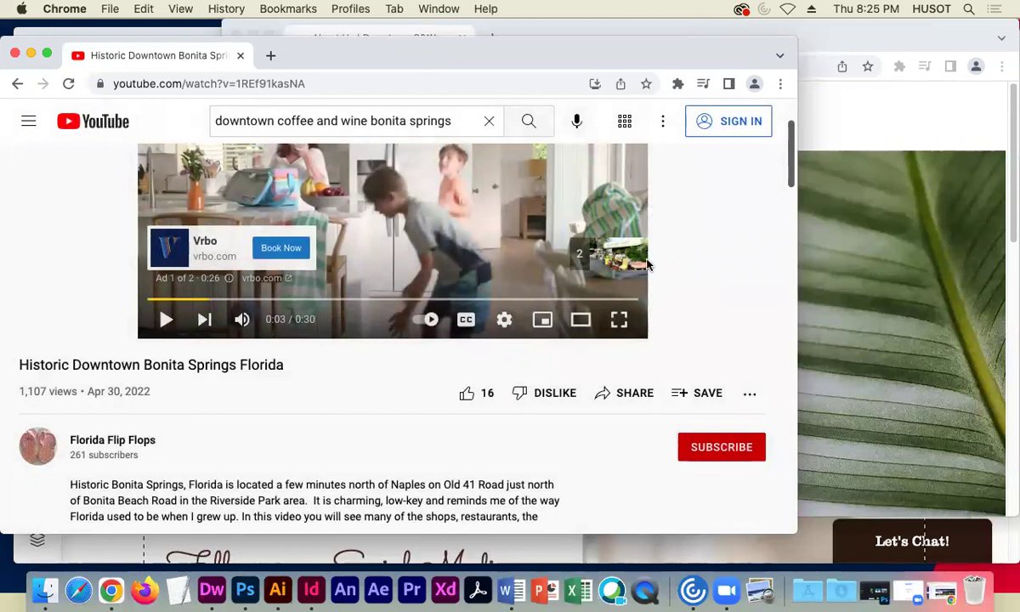
left_click(14, 55)
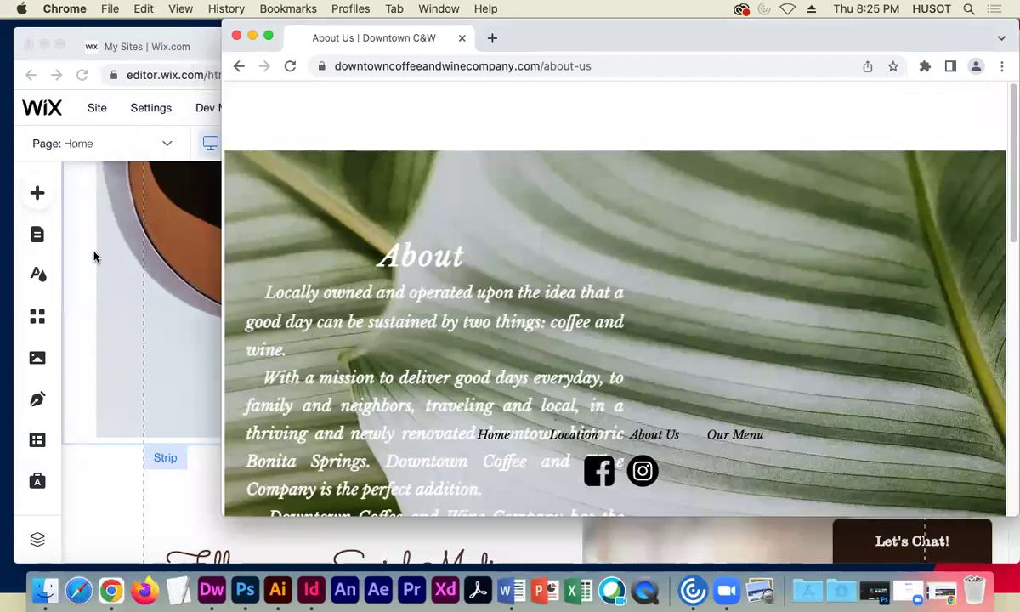
left_click(93, 255)
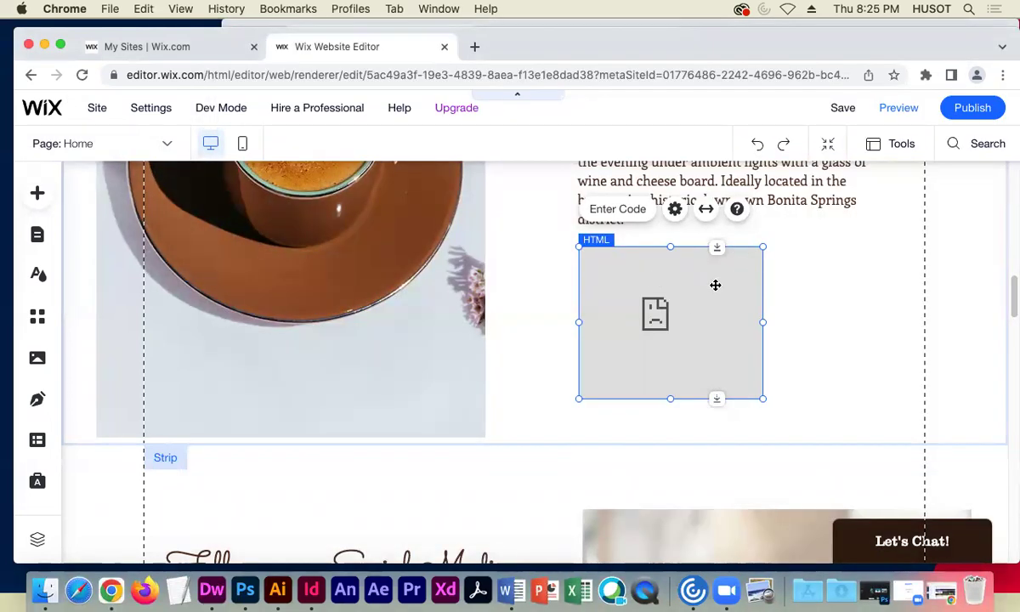